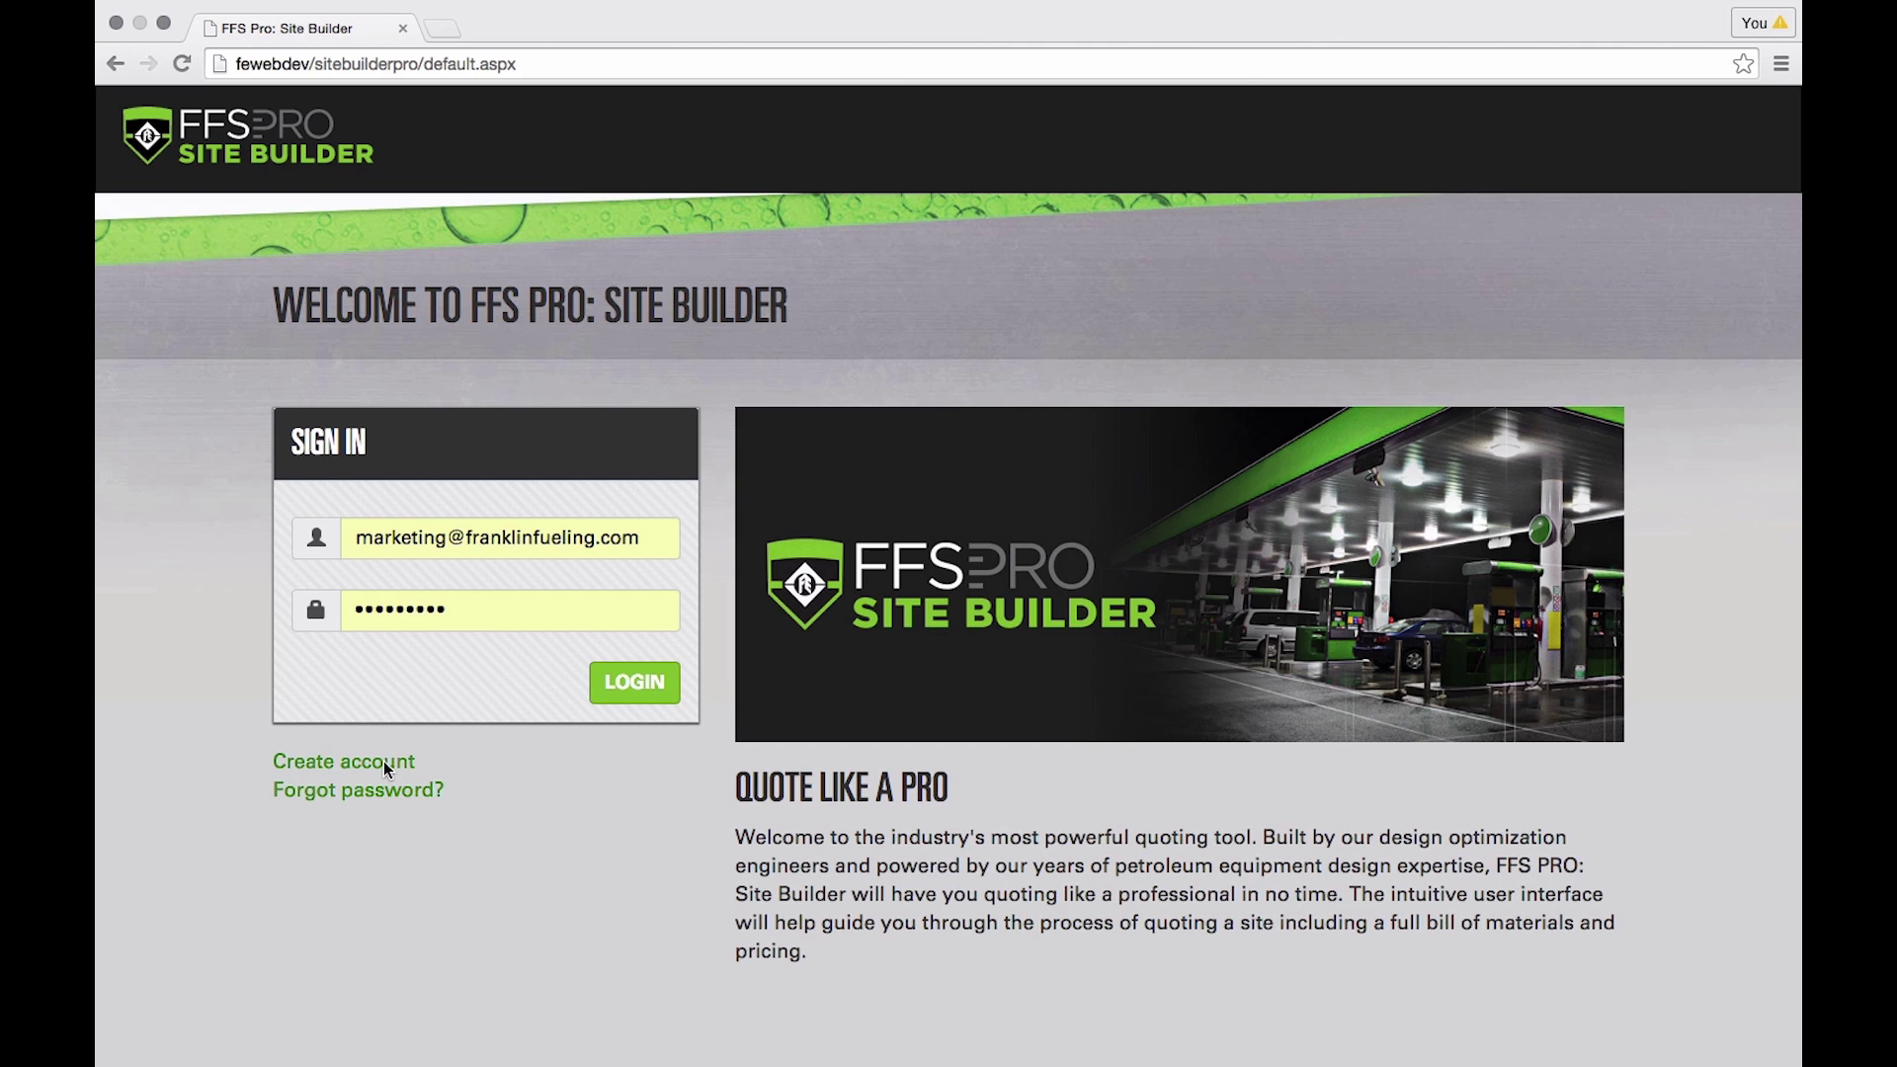
- Log in with the saved credentials and open the Black Station #5768 quote
click(643, 684)
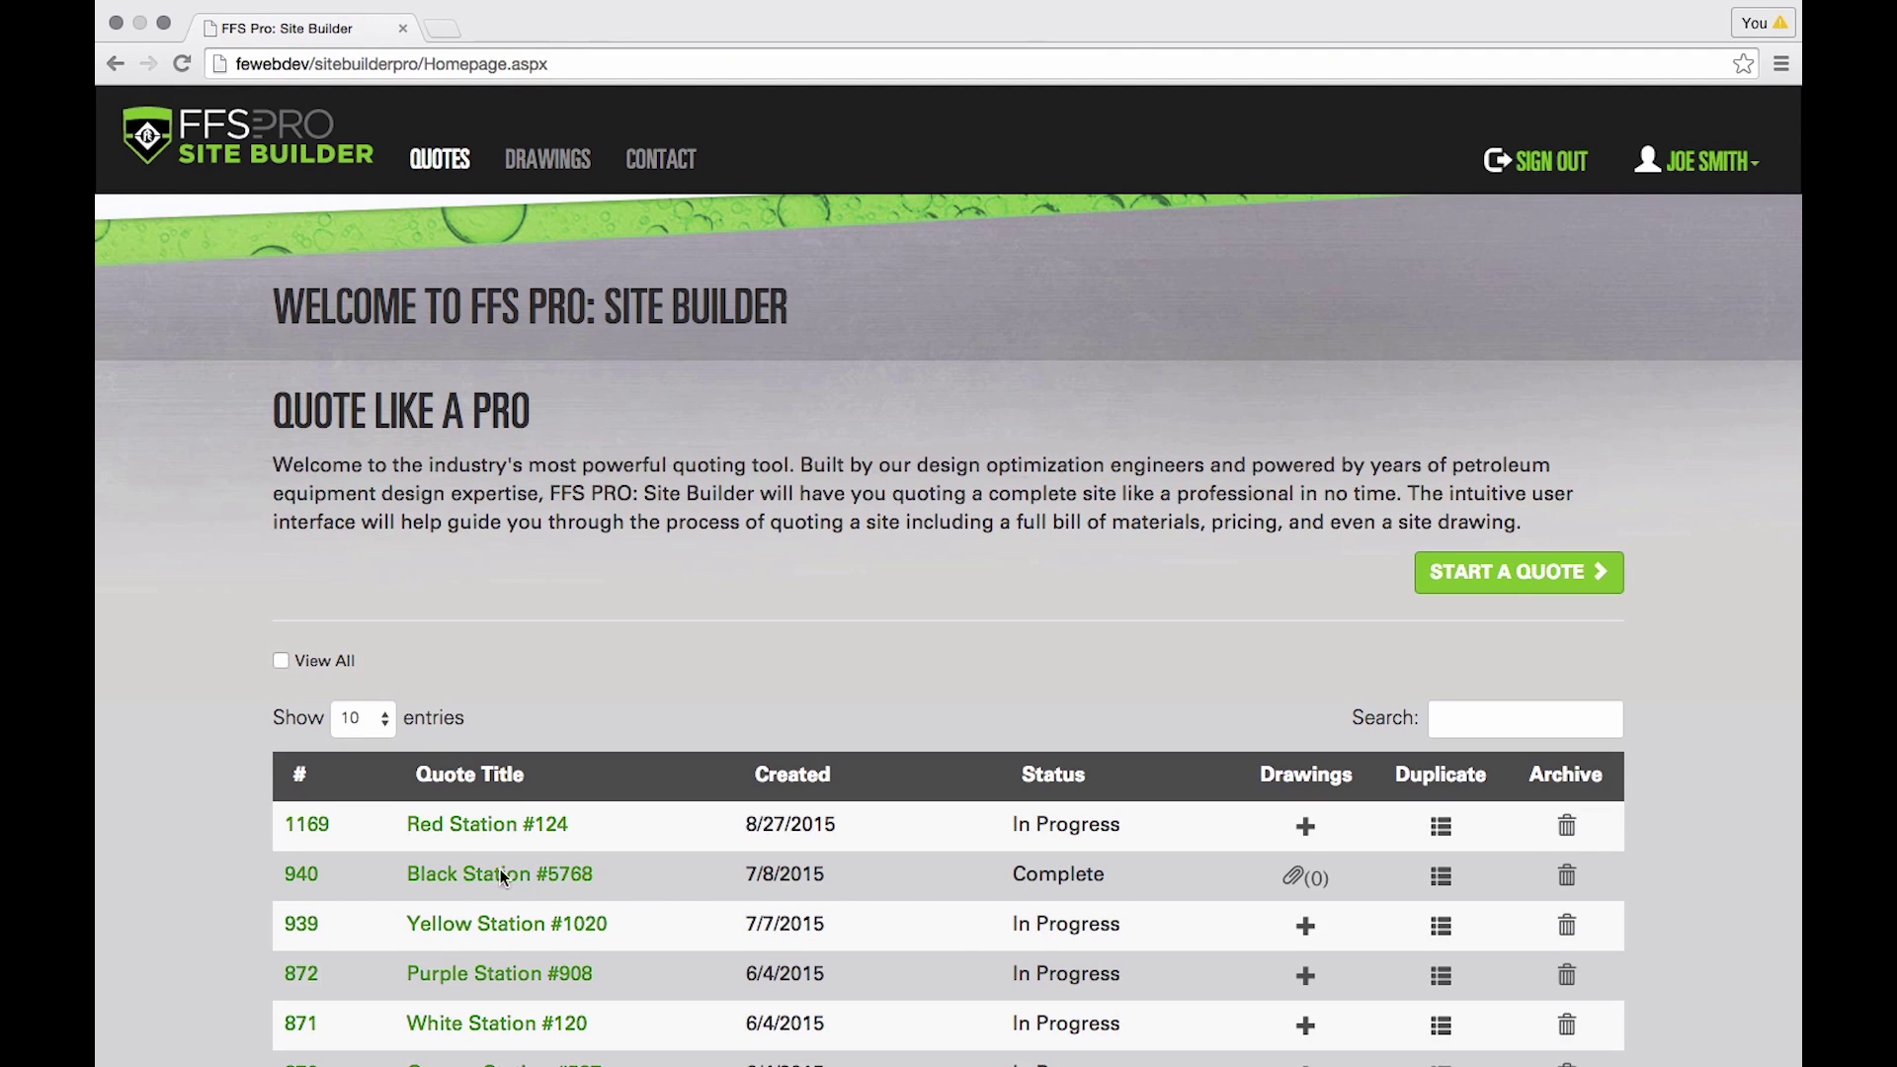
click(457, 873)
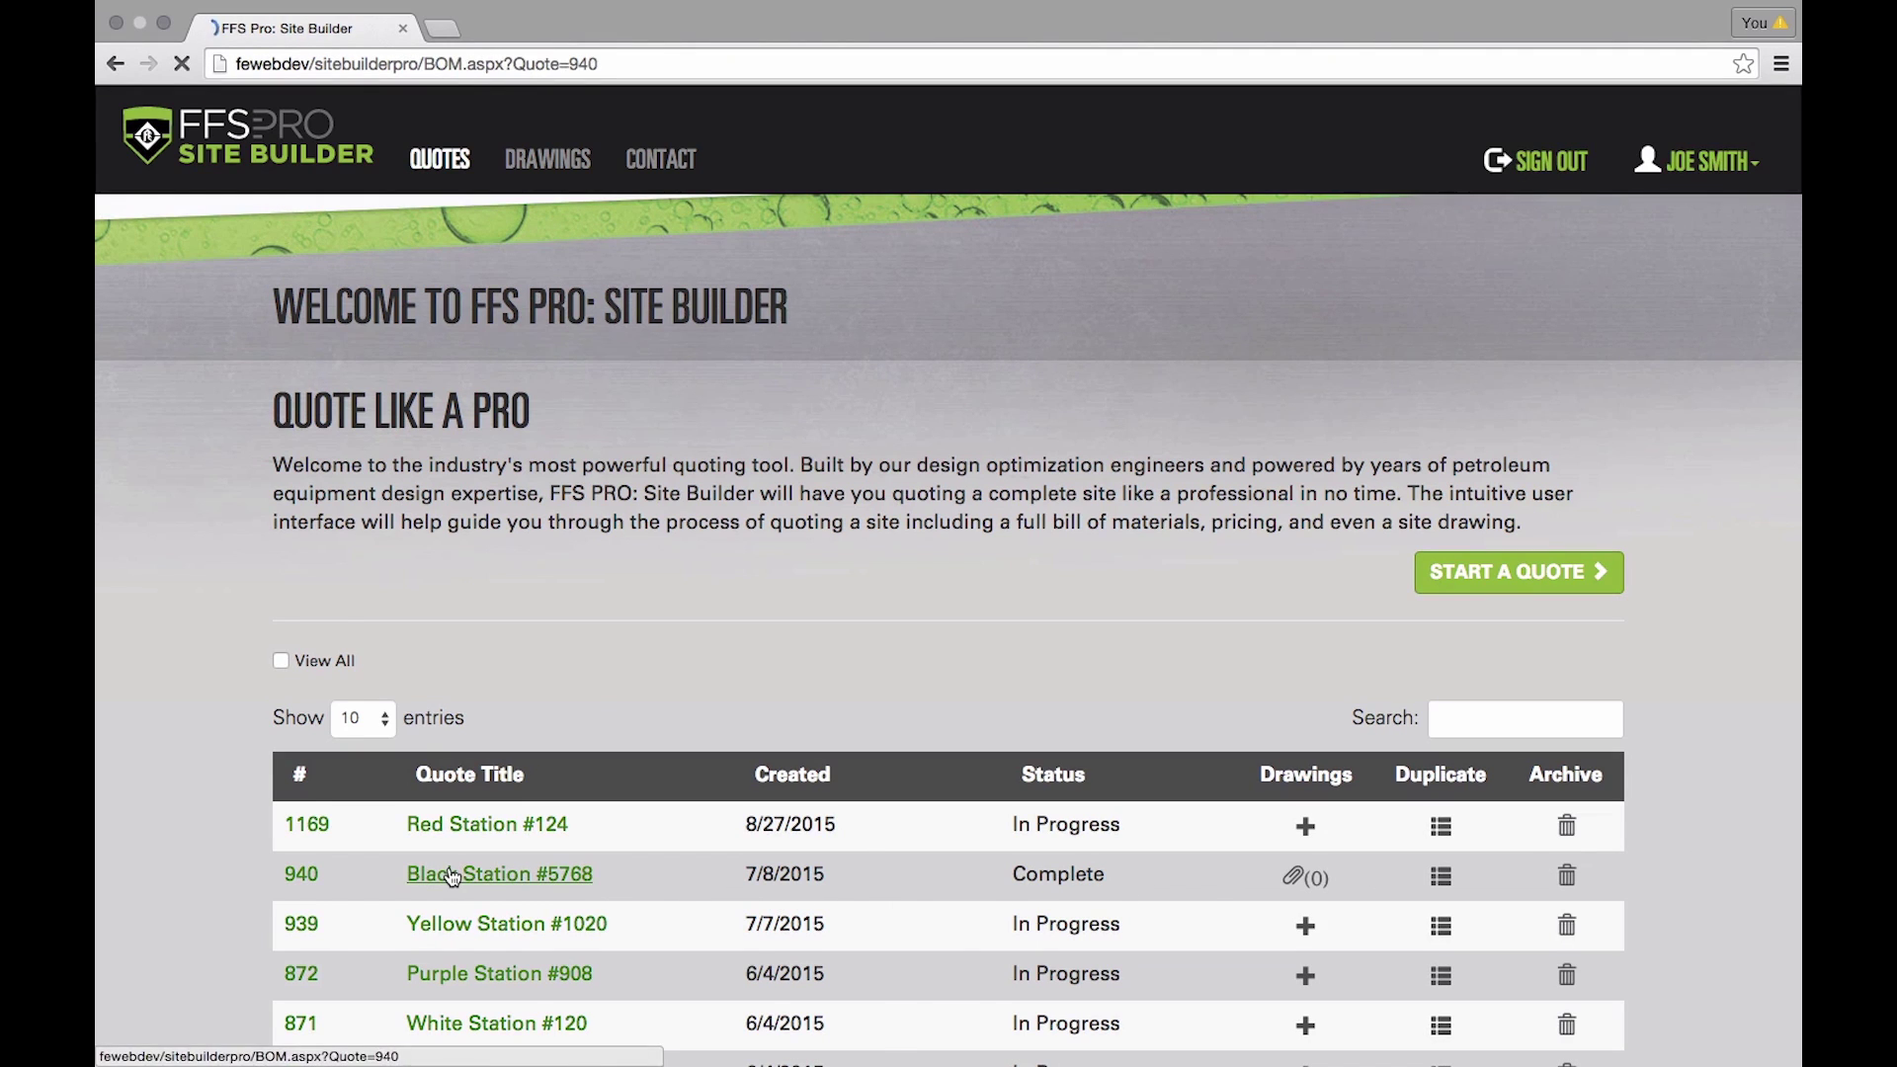
- Review the Service Station Hardware table, return to the quotes list, and open Red Station #124
scroll(776, 709, down, 5)
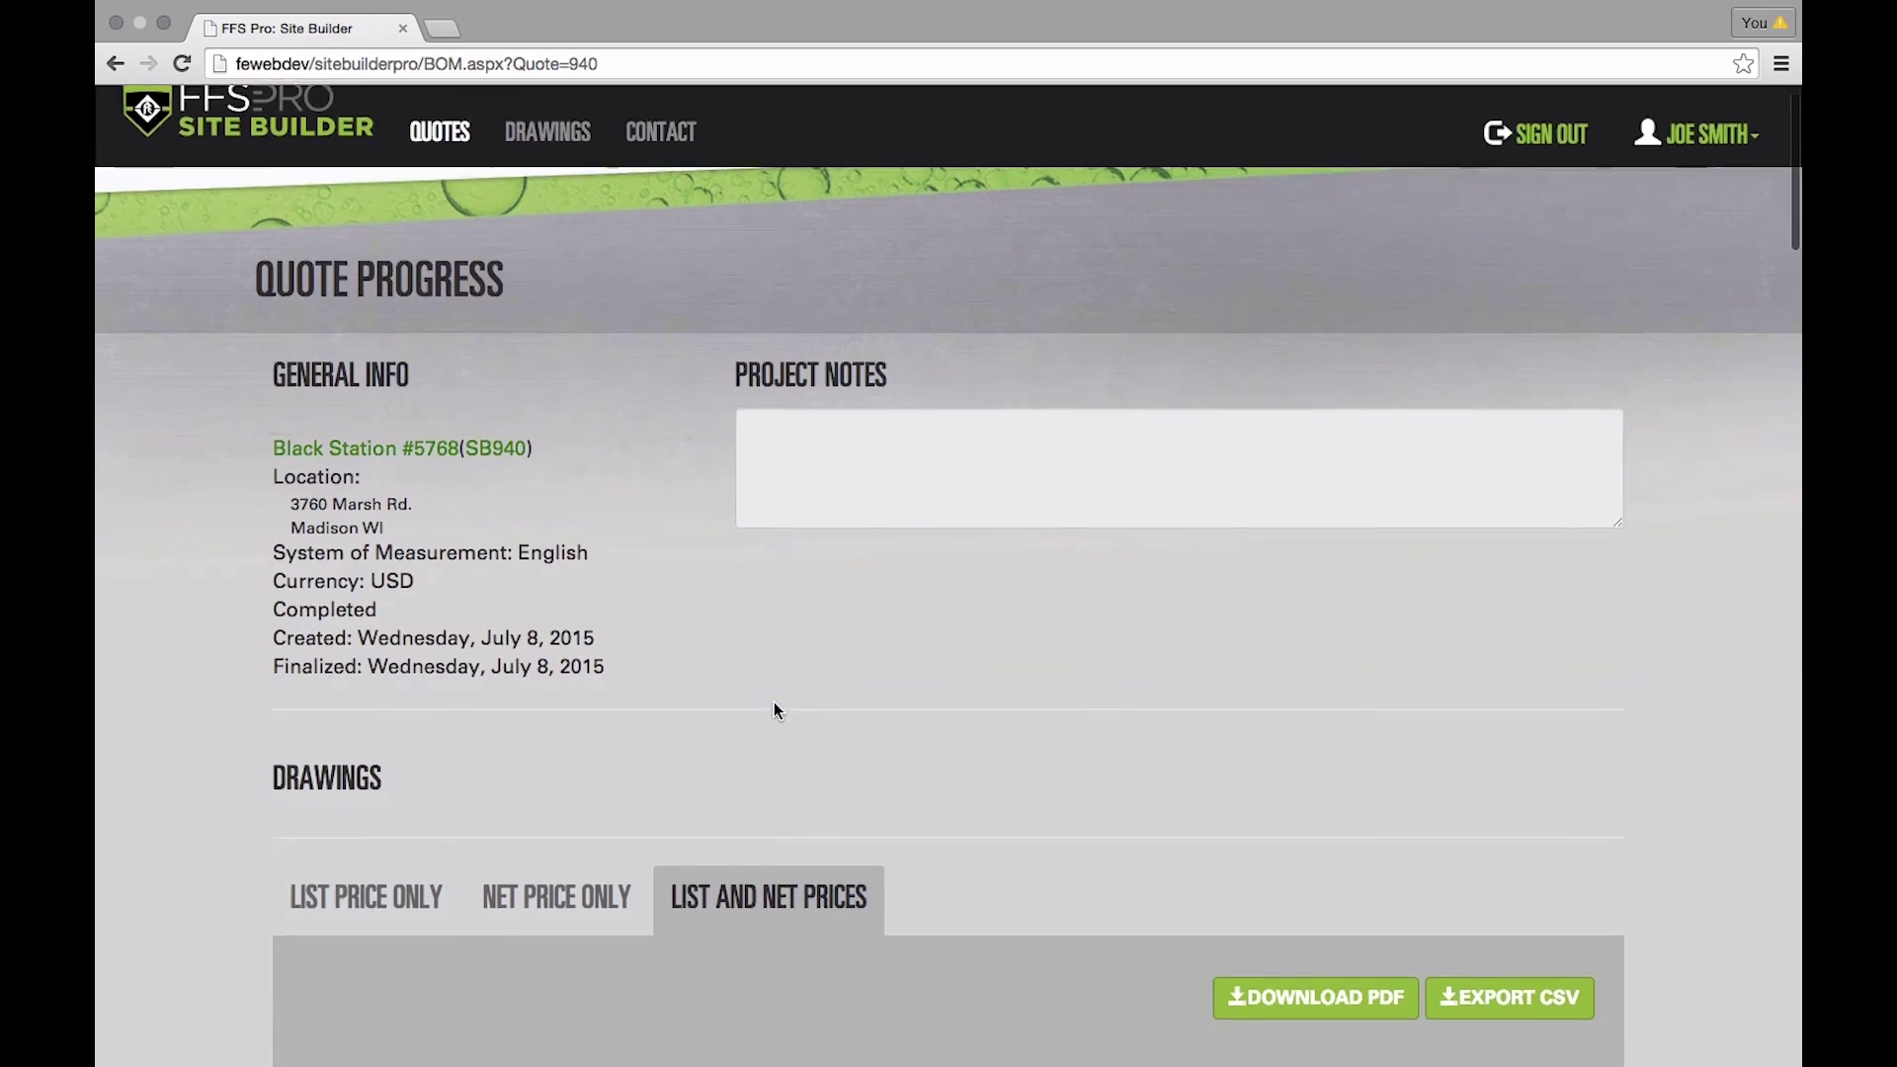
scroll(777, 712, down, 4)
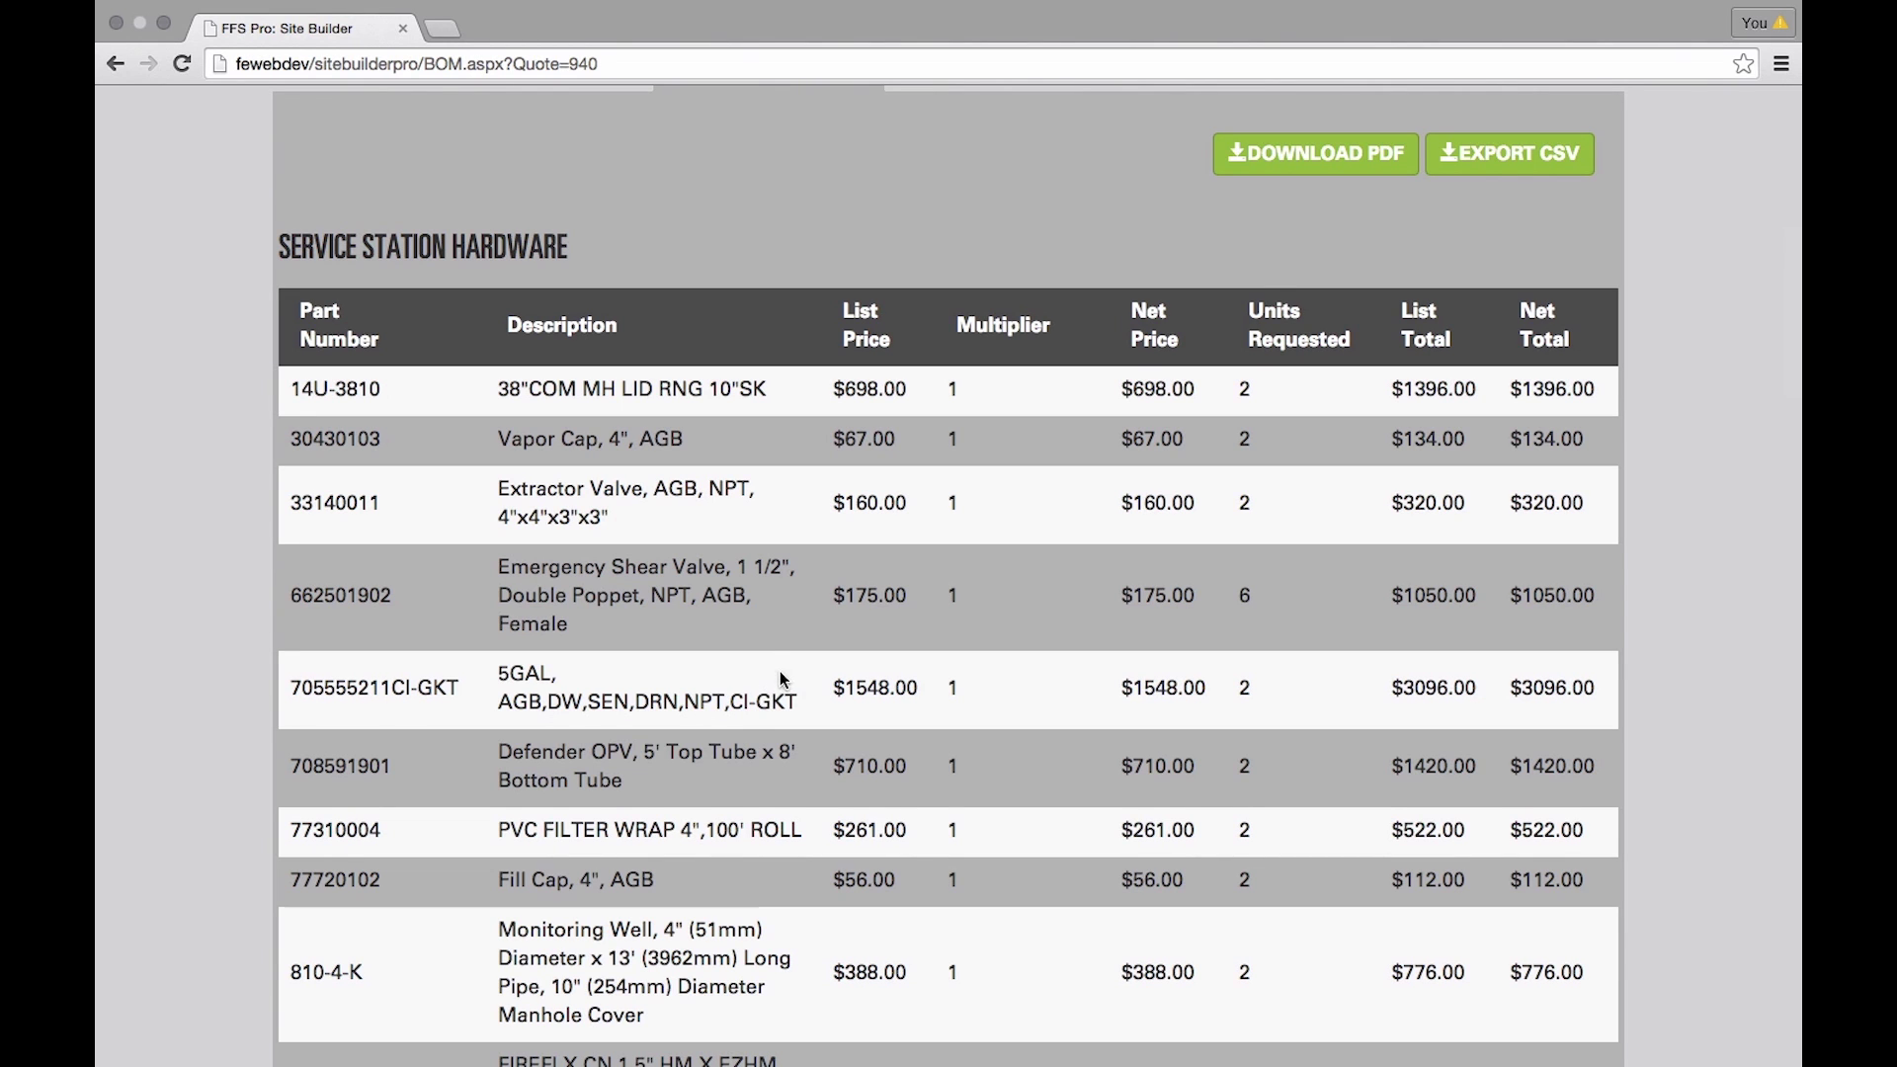
scroll(779, 685, up, 9)
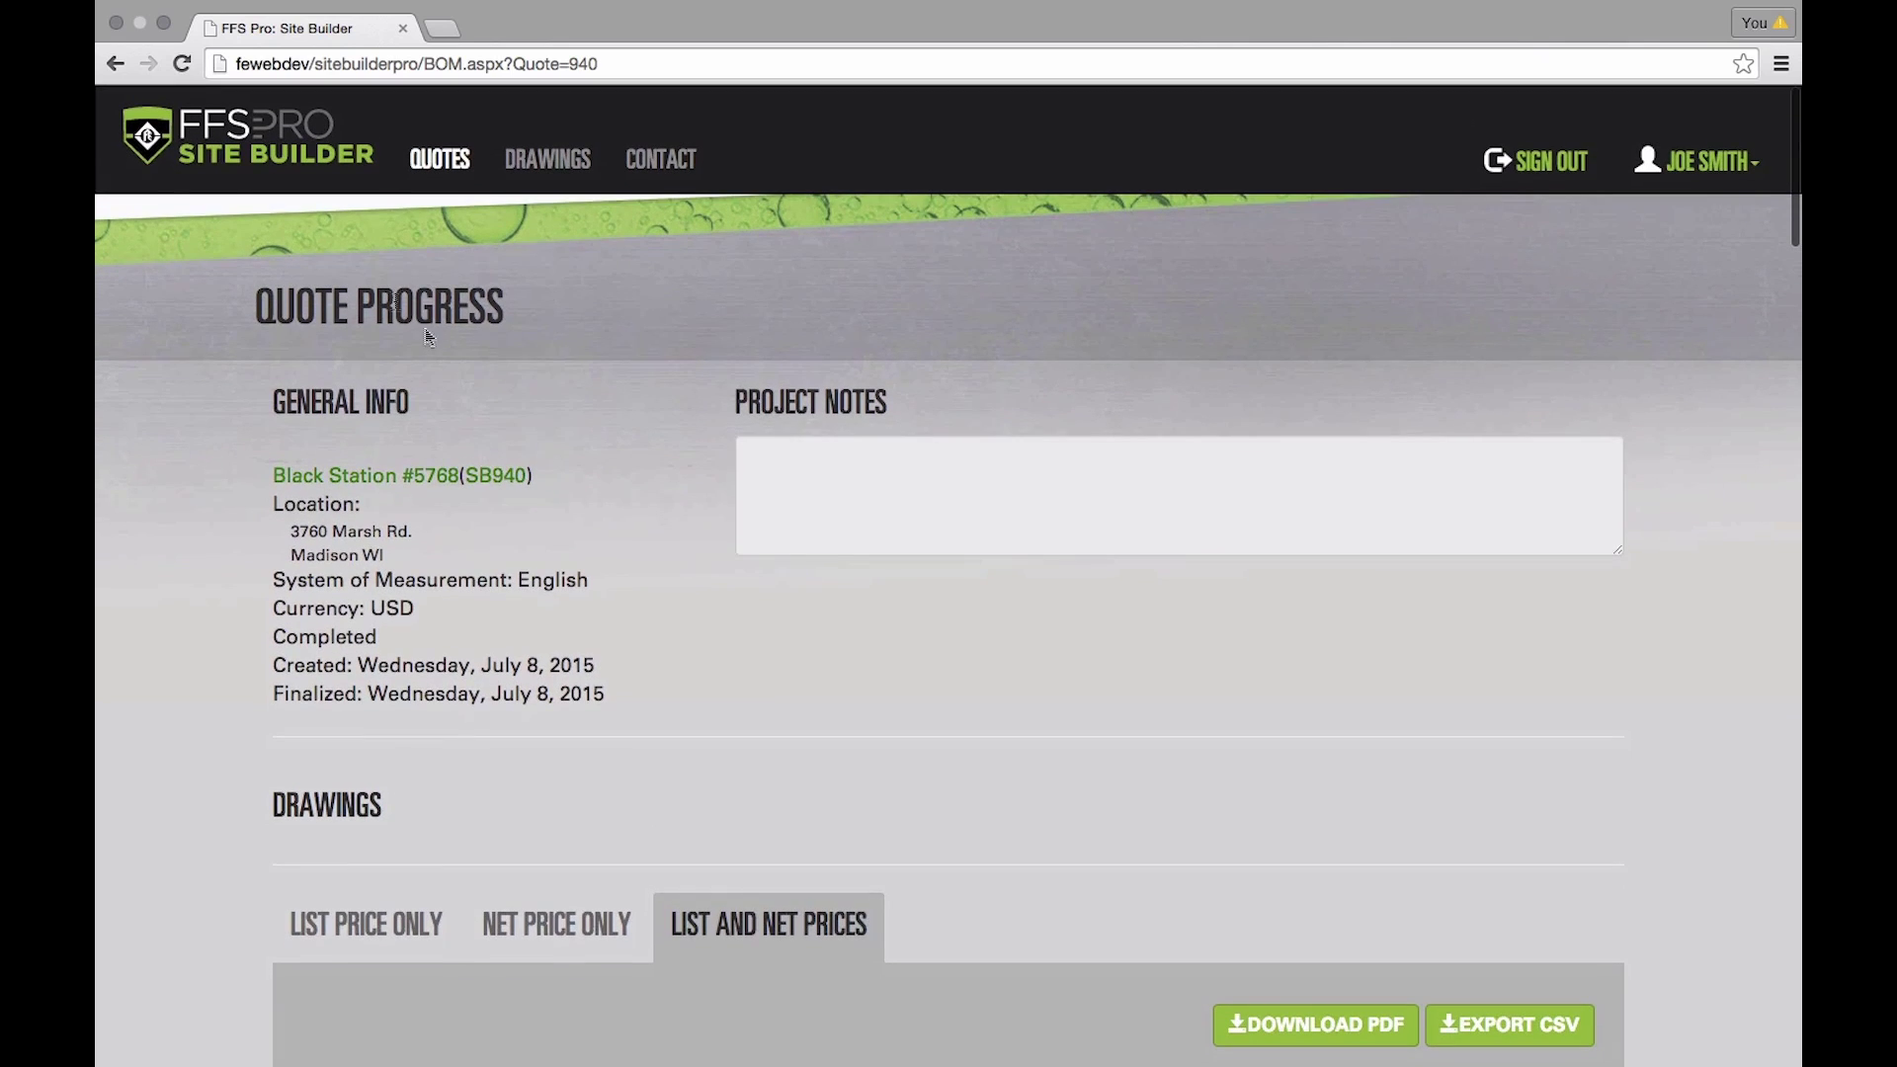
click(207, 152)
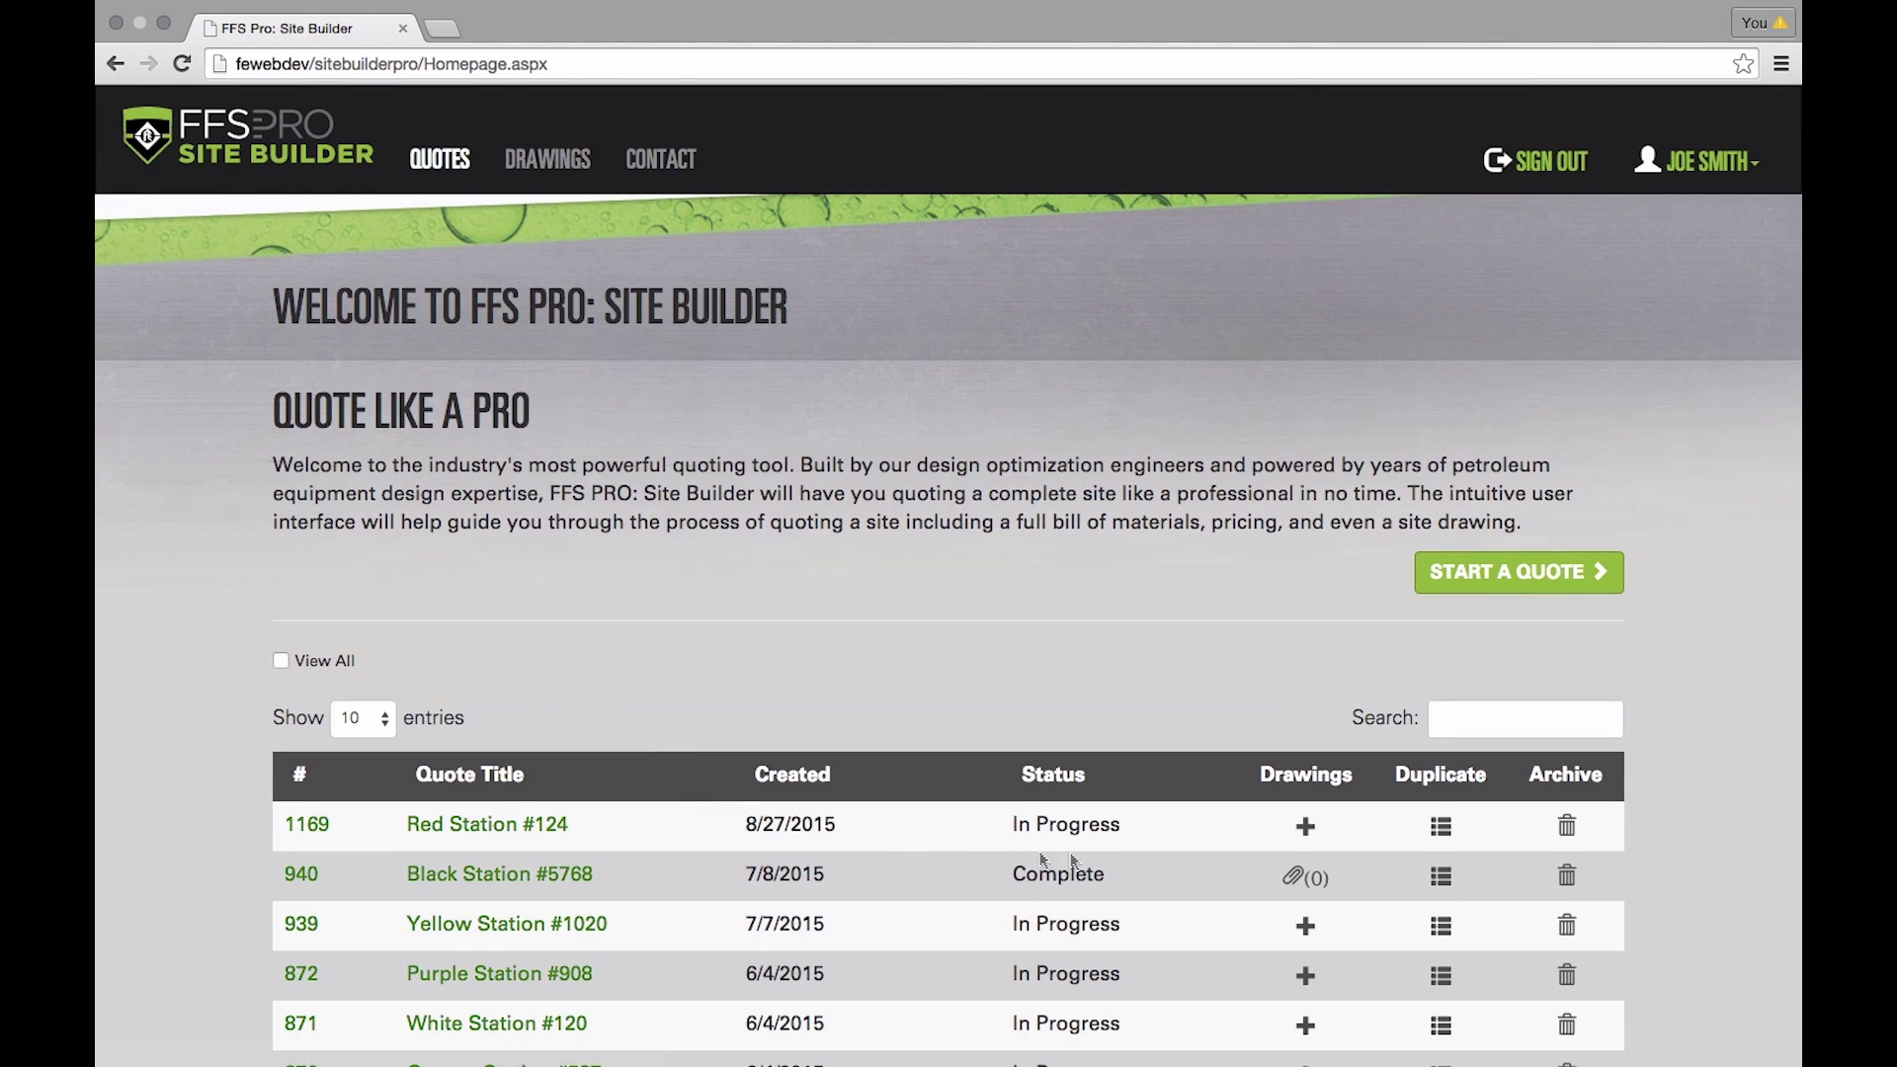
click(578, 830)
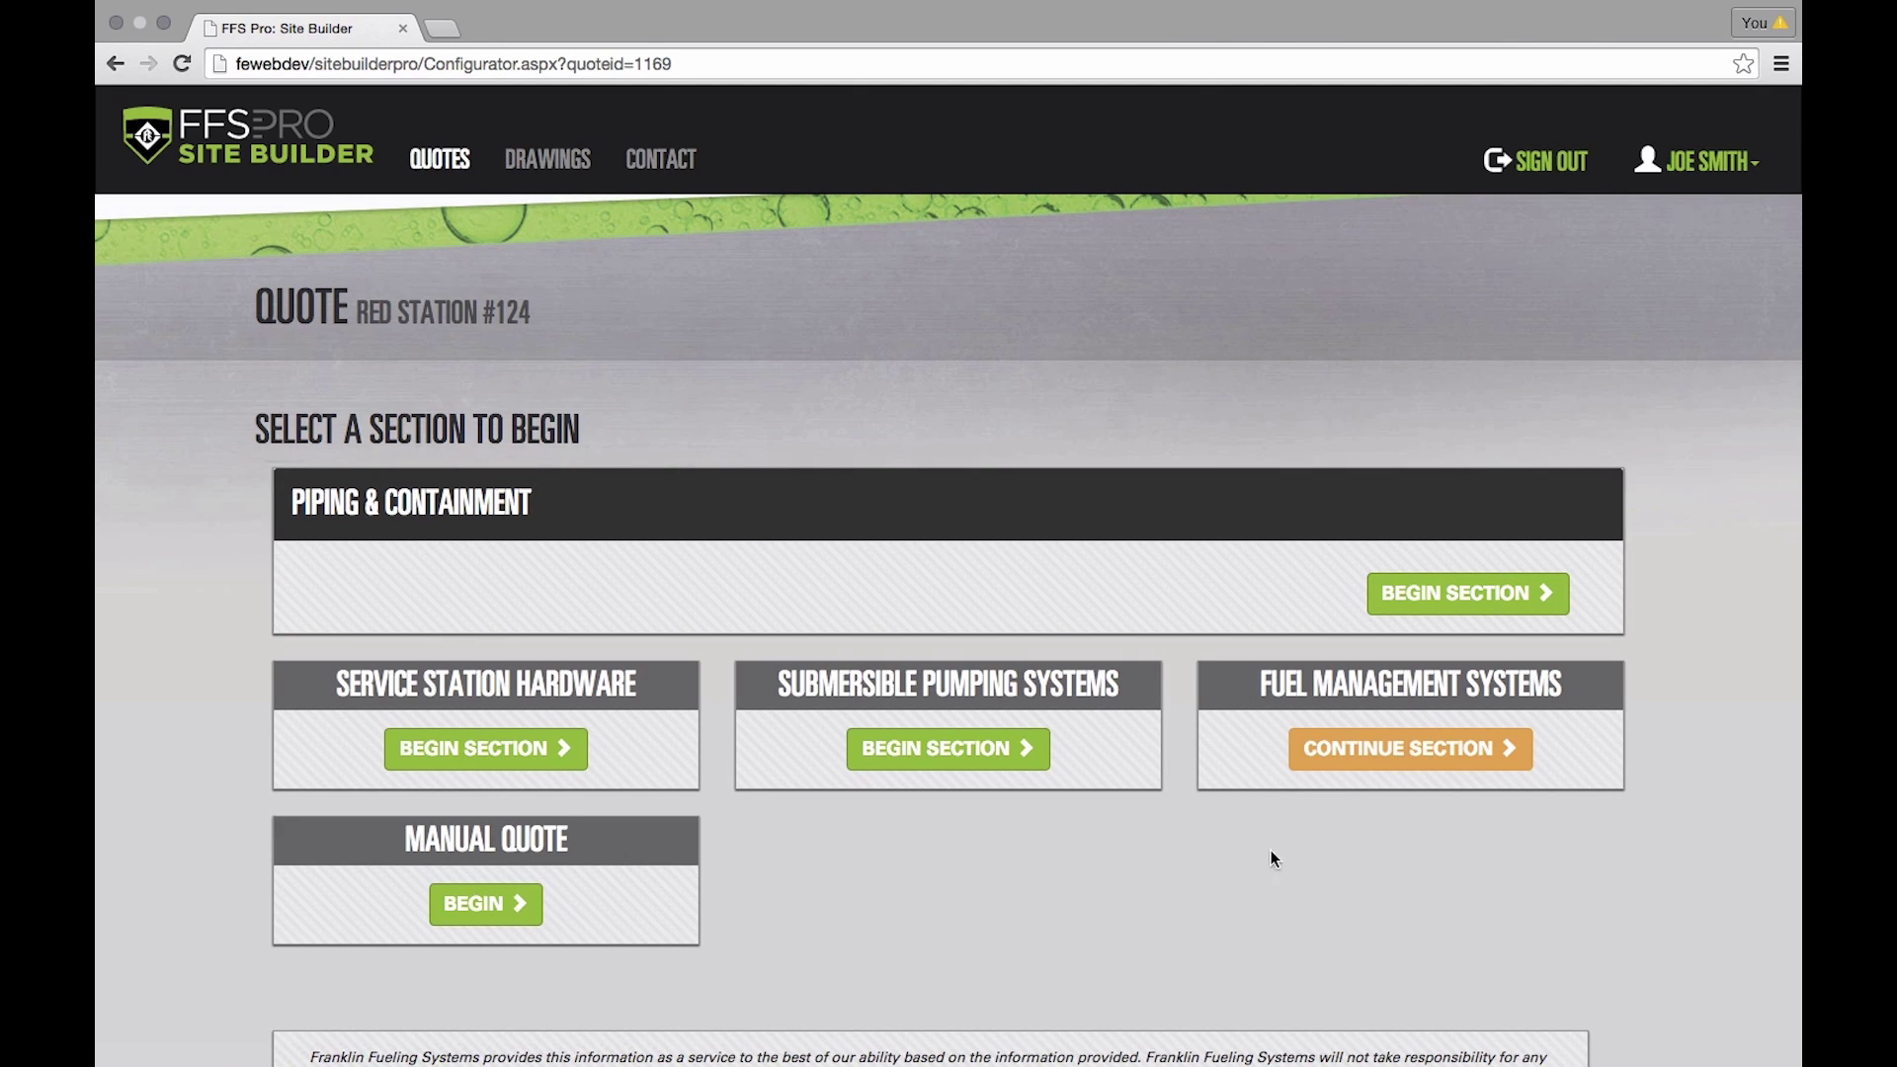
click(1367, 749)
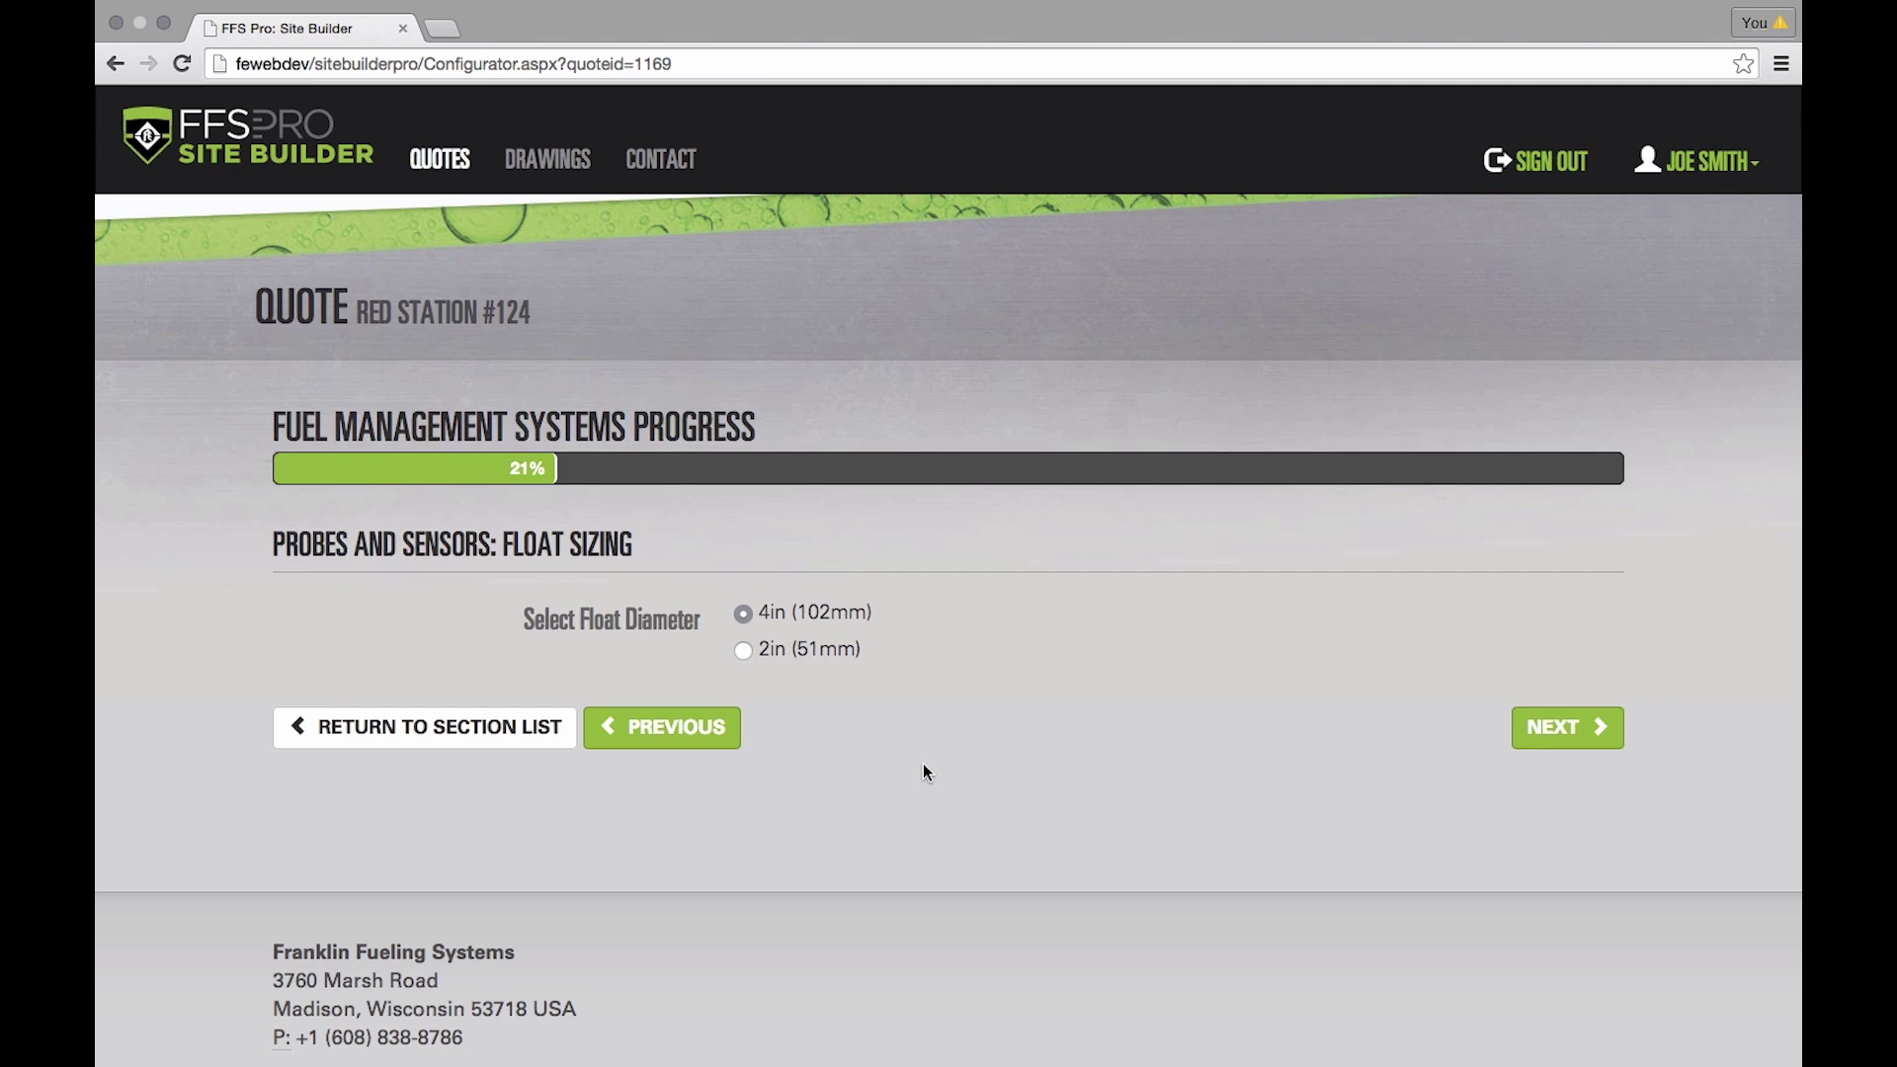
click(273, 148)
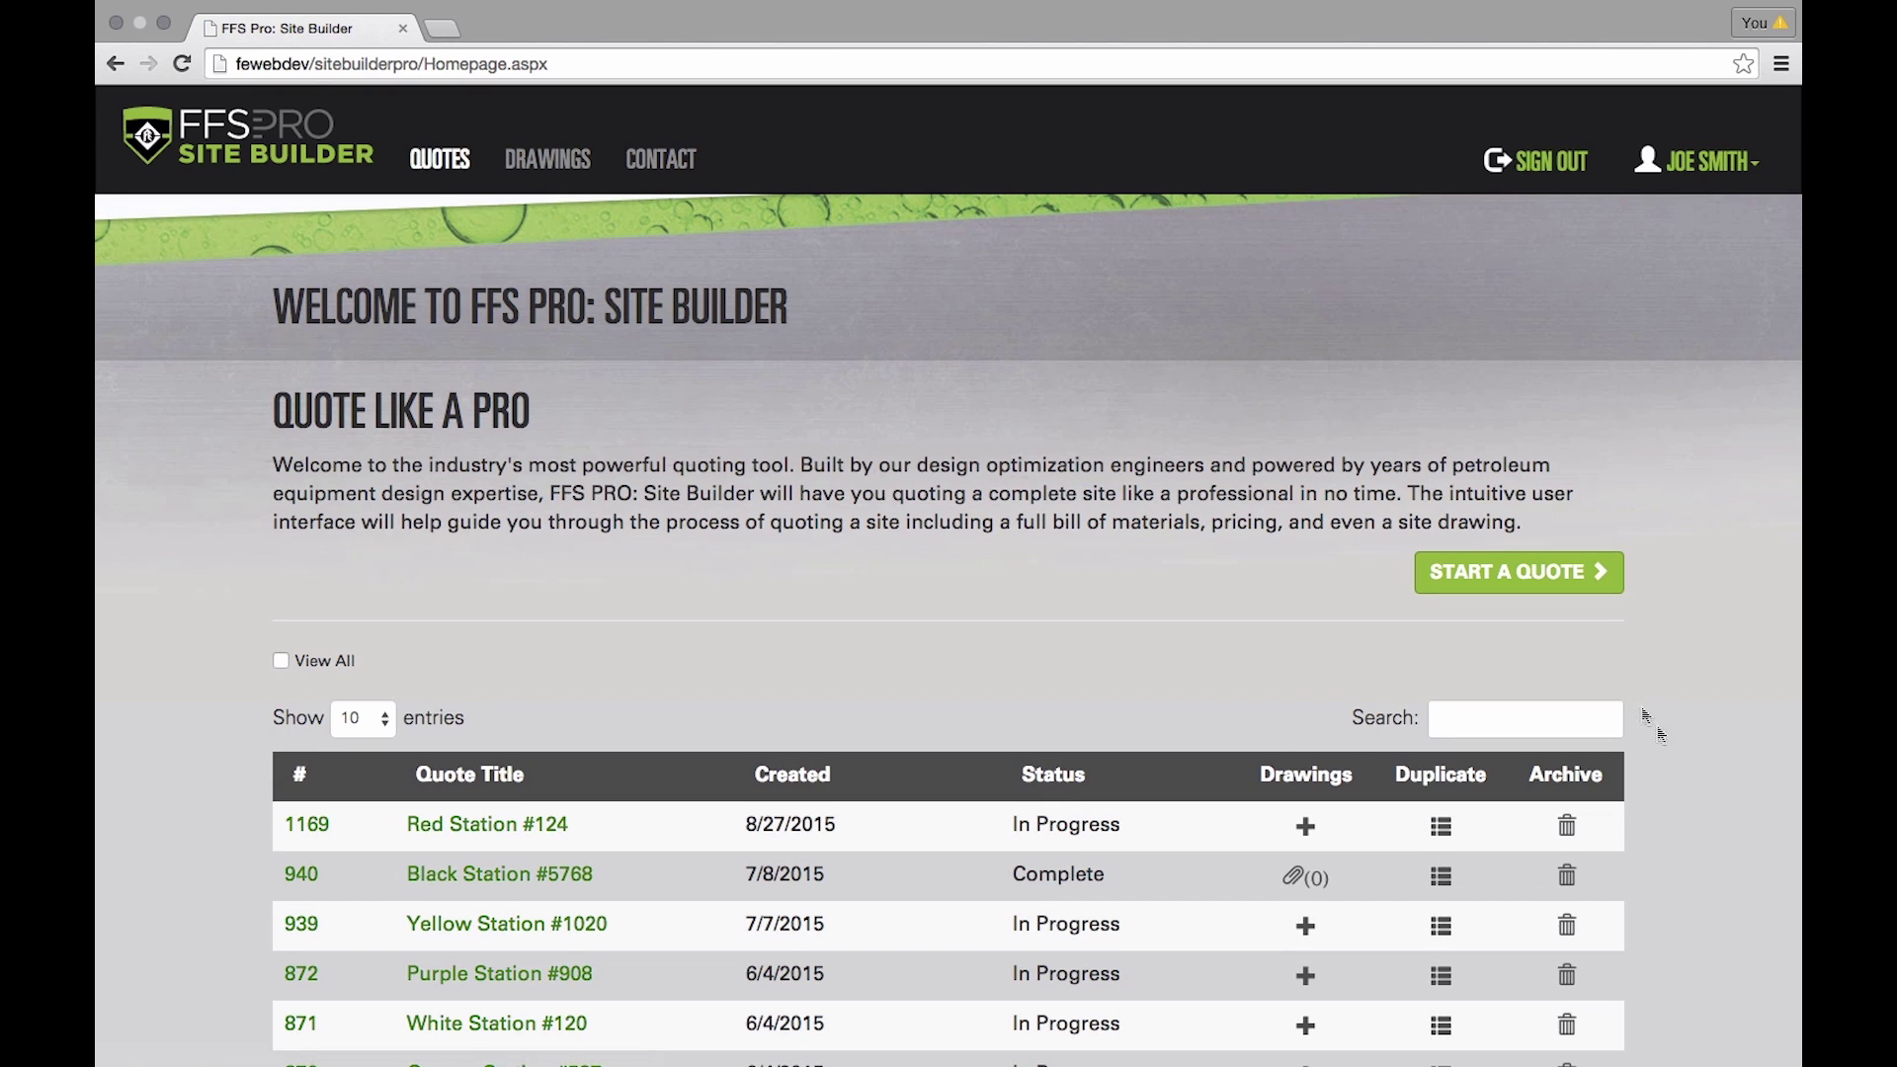
click(1556, 576)
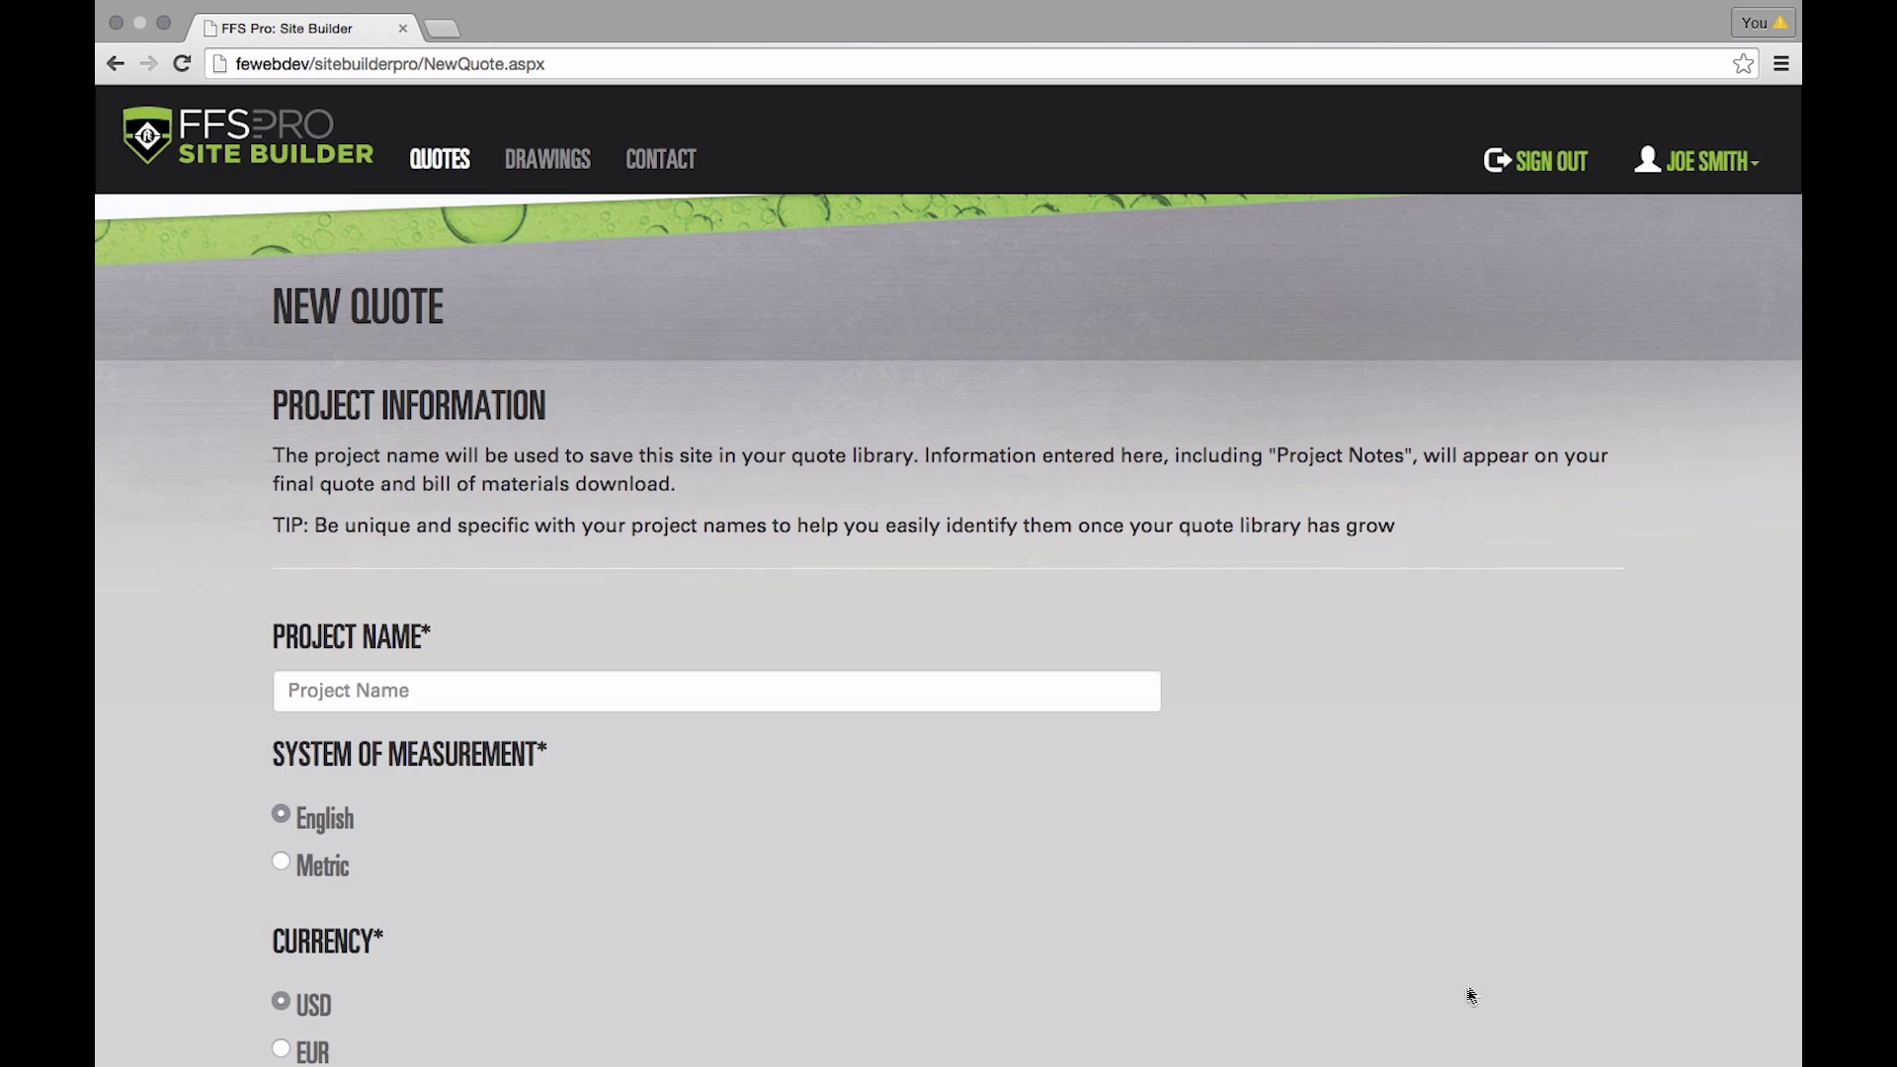
- Name the new quote 'Green Station #234'
click(449, 680)
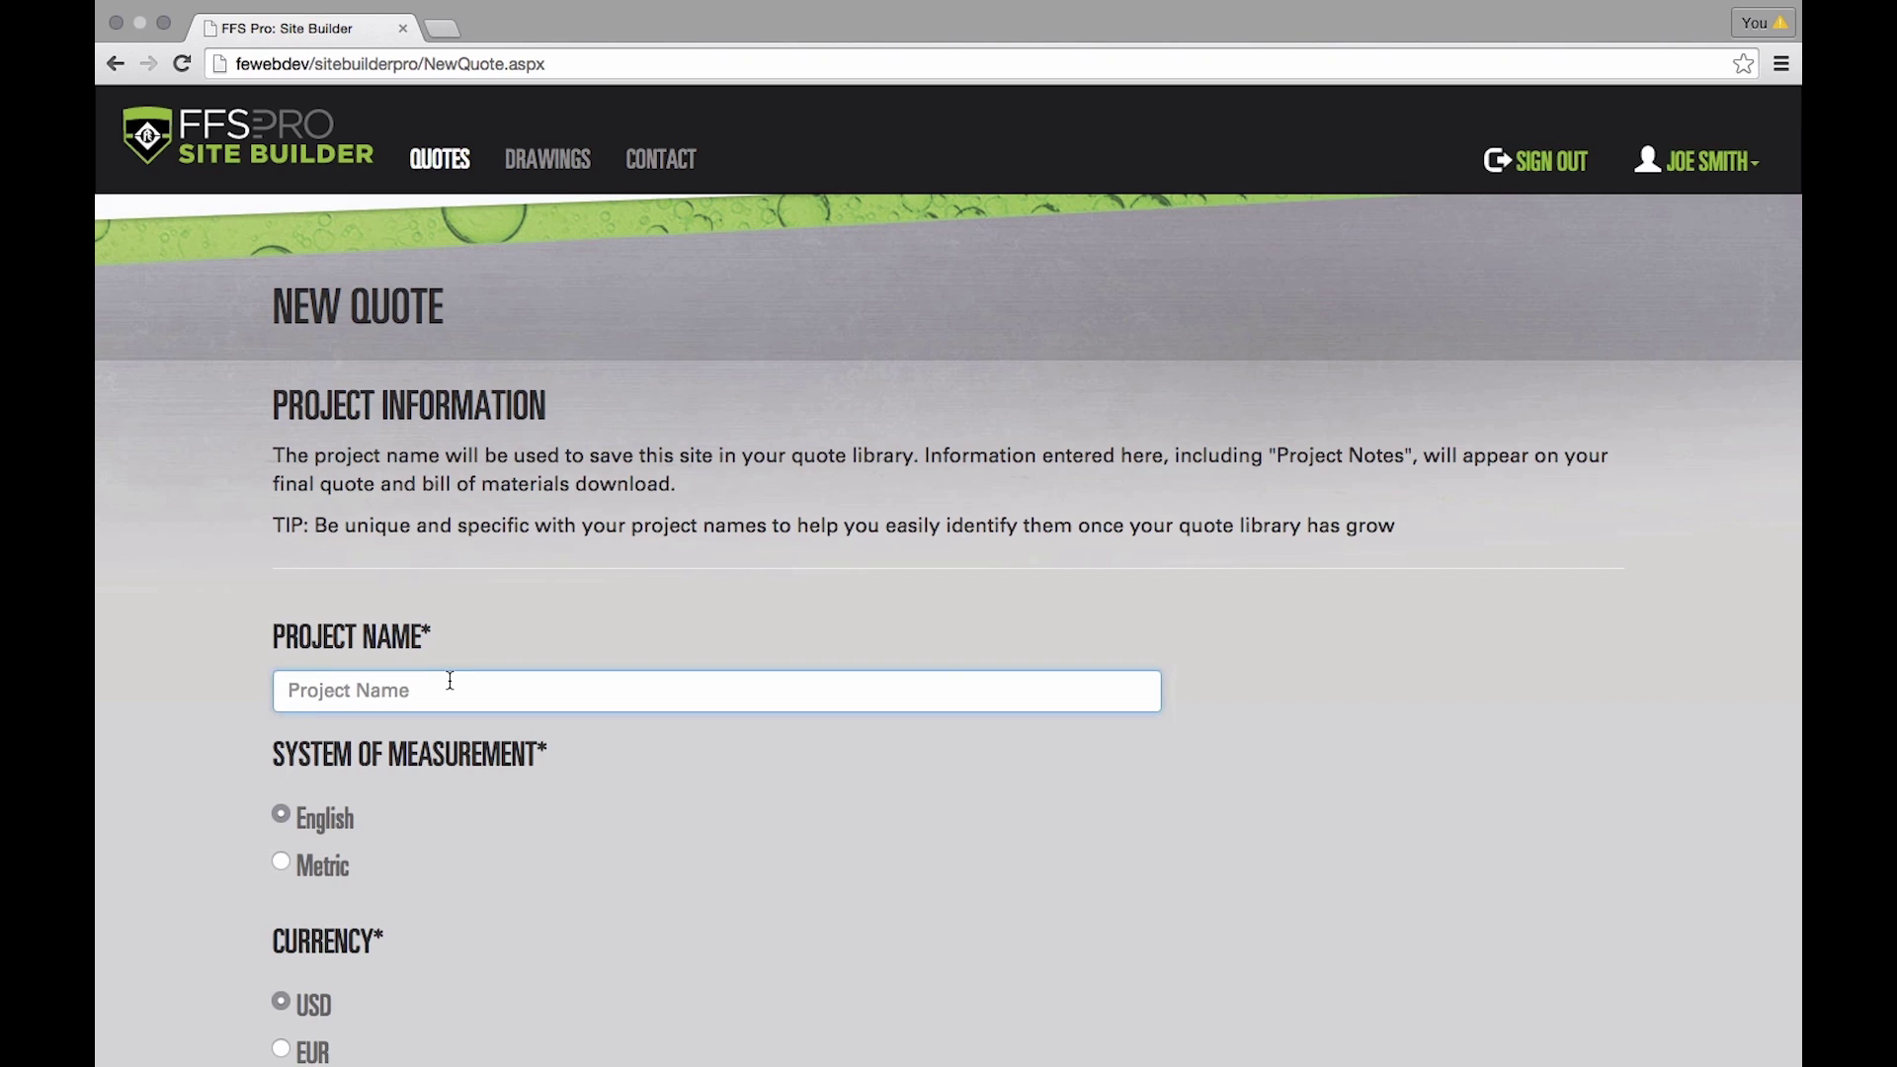
text(Green Station #234)
scroll(361, 744, down, 2)
scroll(362, 744, down, 3)
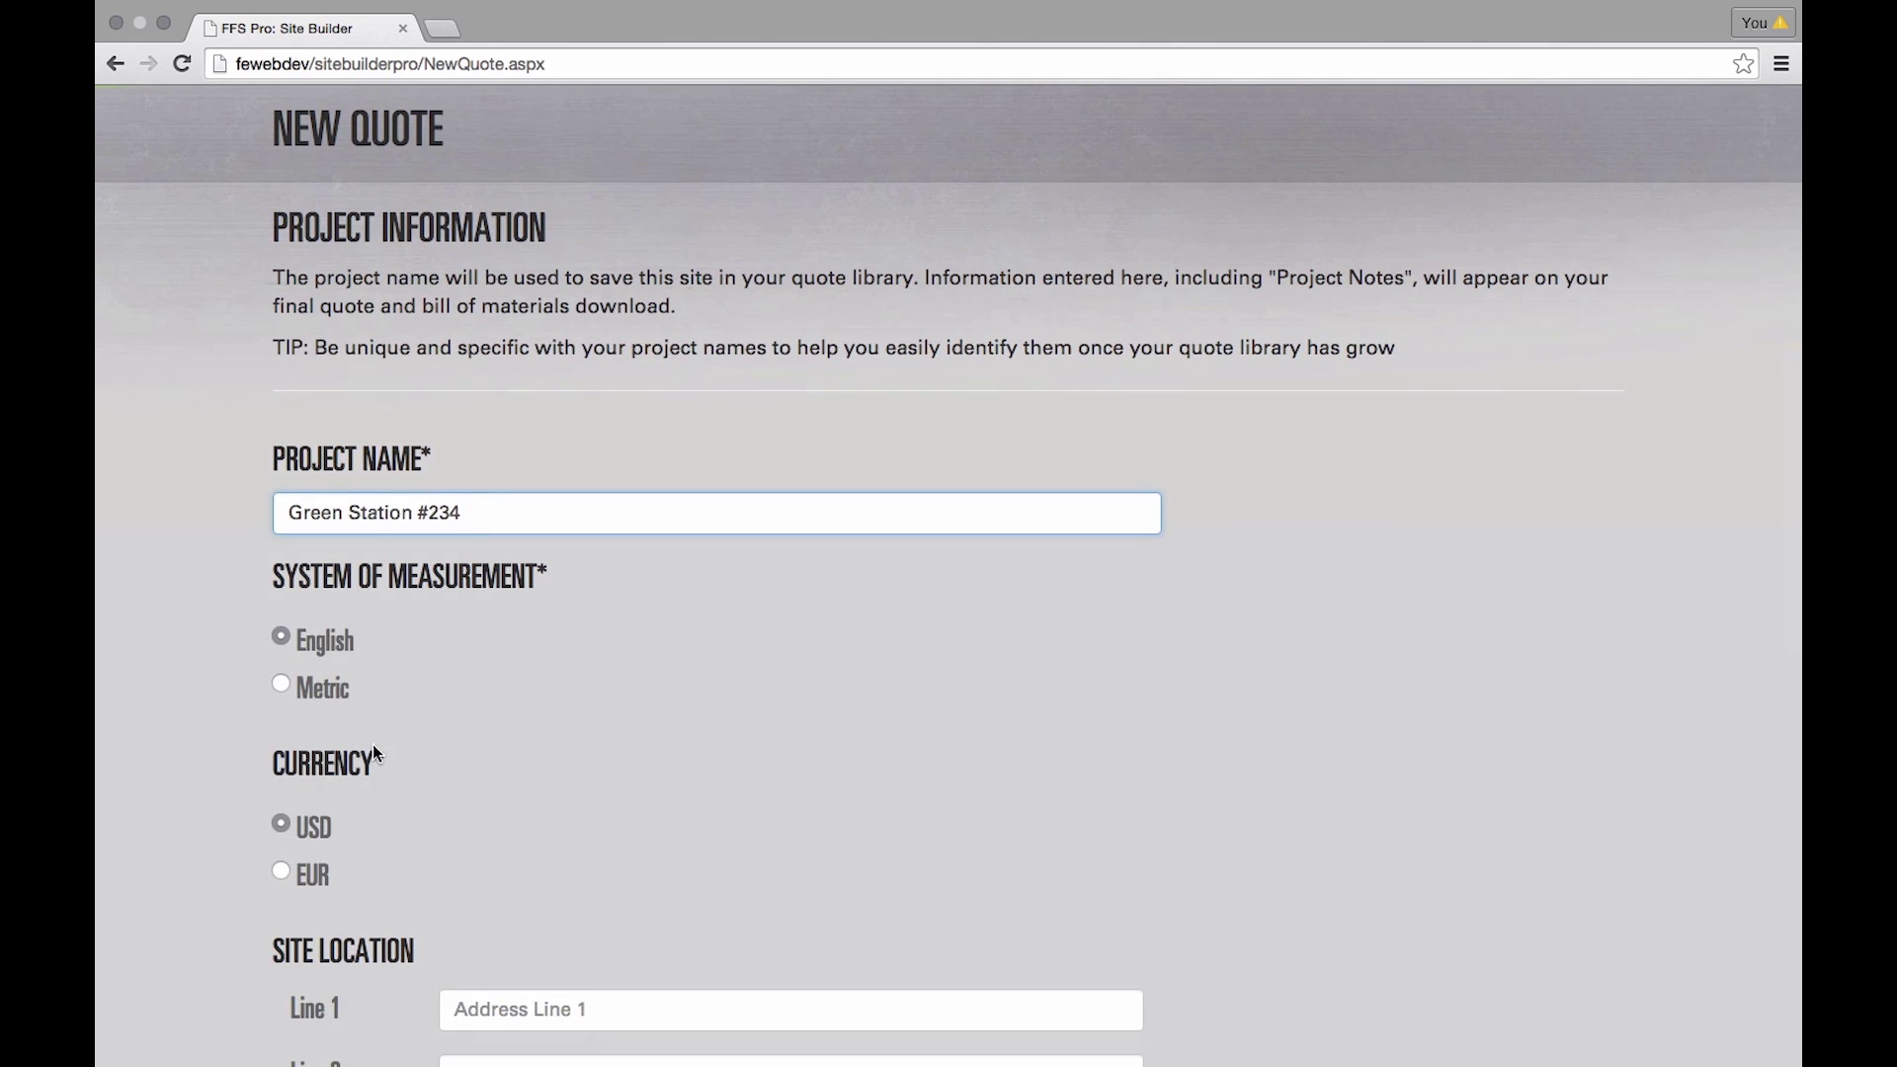
scroll(383, 739, down, 5)
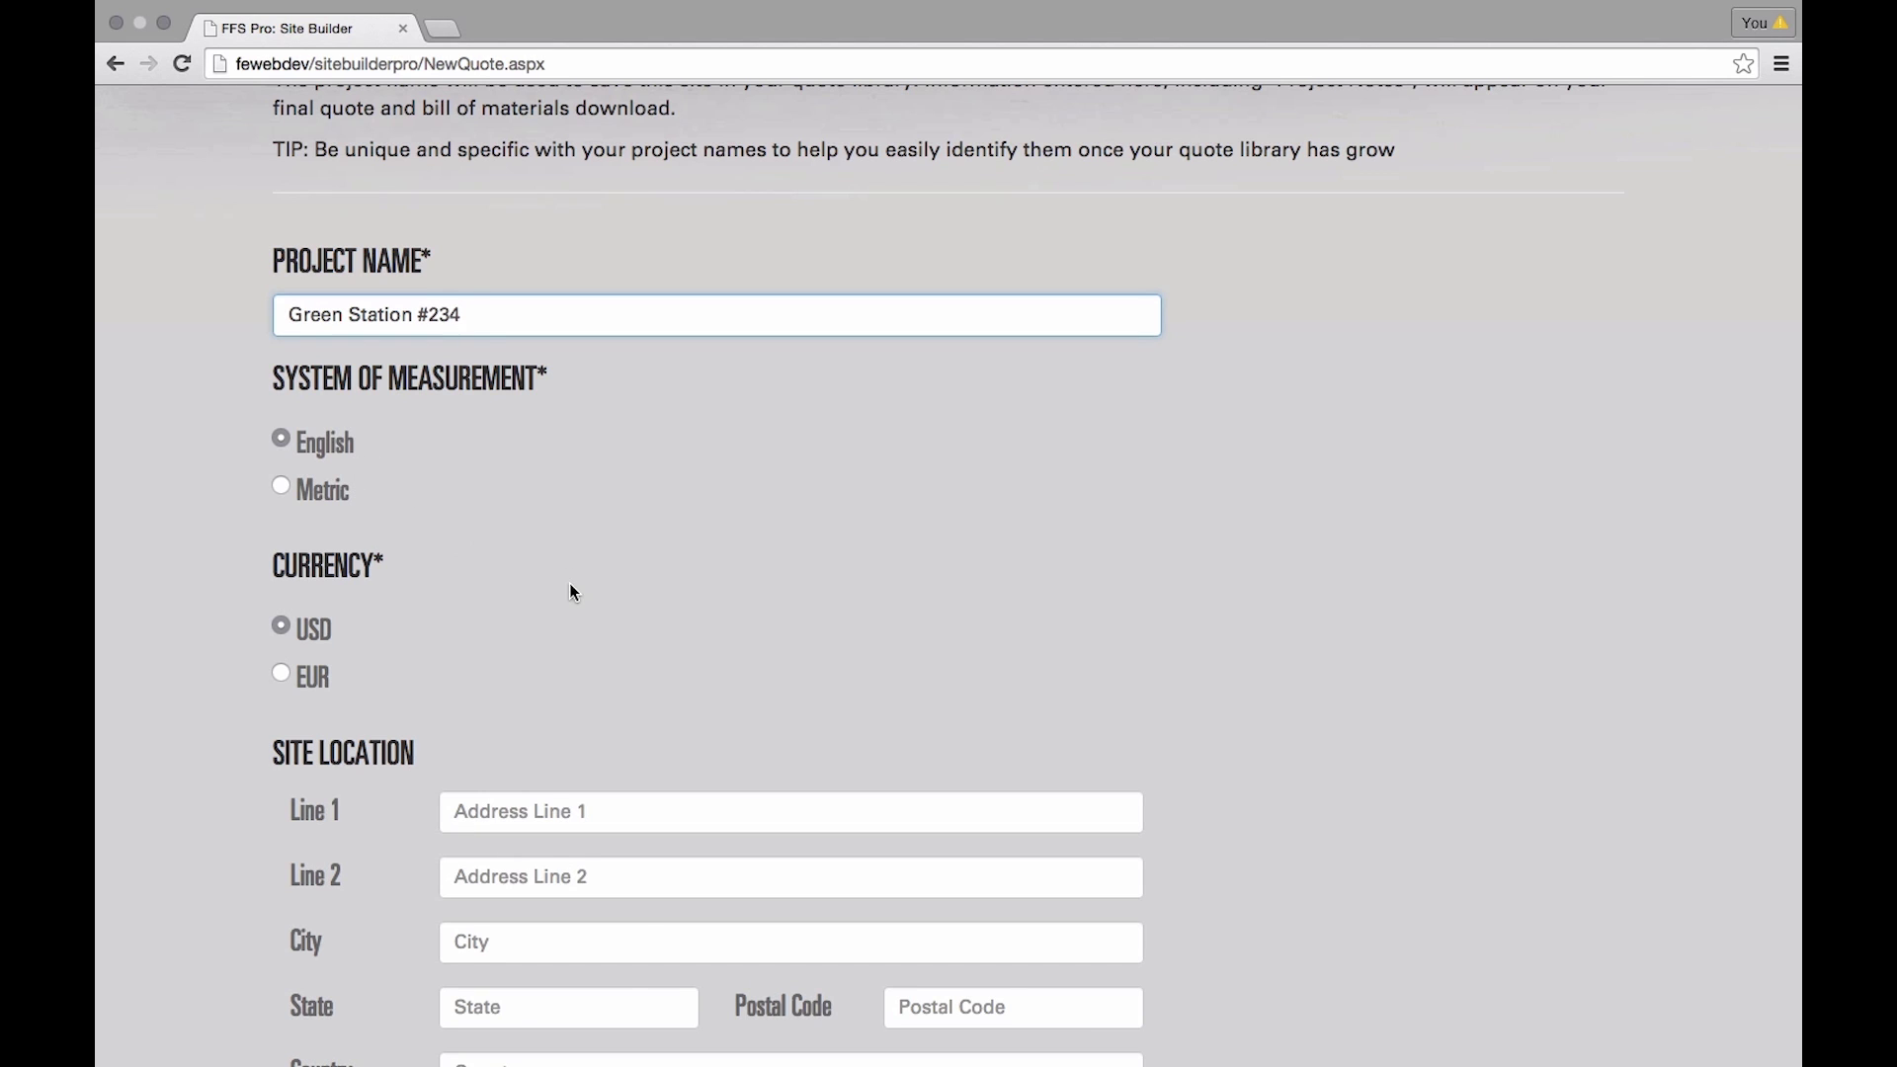
scroll(566, 578, down, 3)
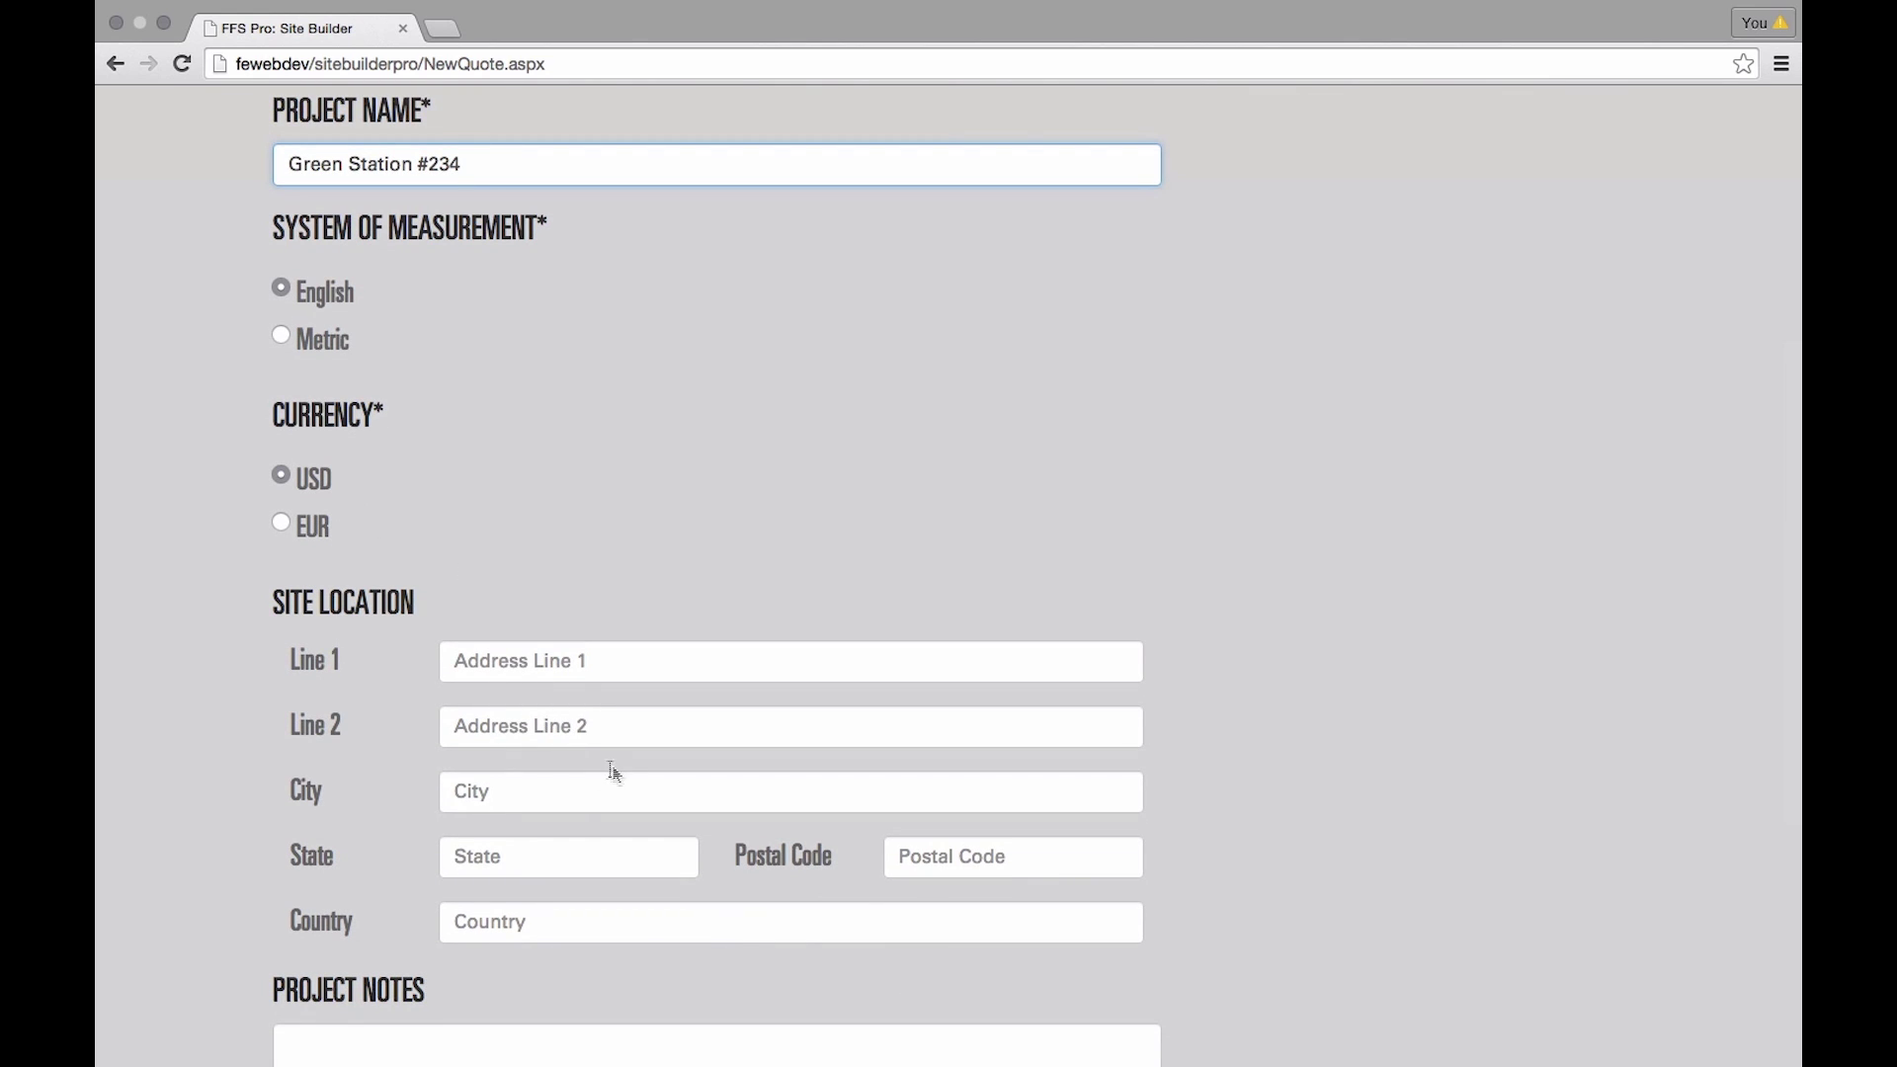
scroll(610, 769, down, 4)
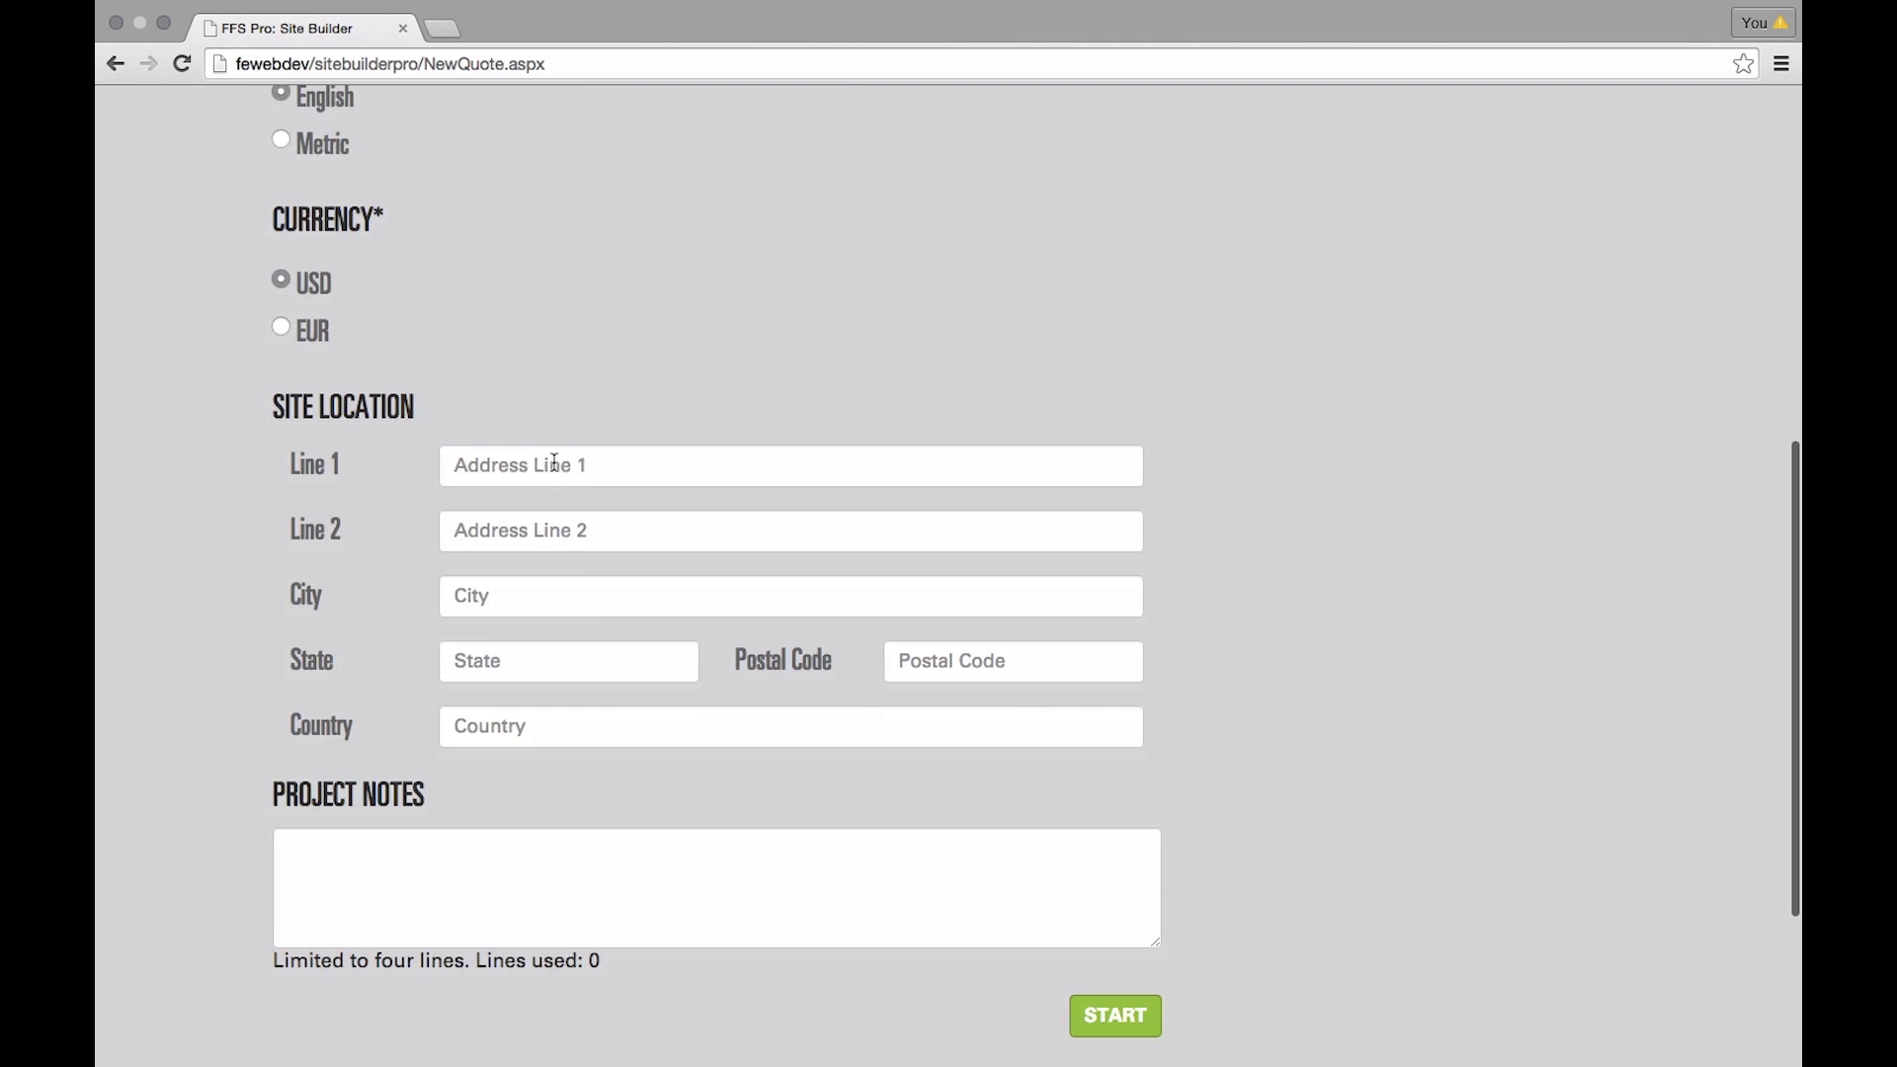
- Enter the site's street address and the notes '2-product, 3-dispenser site. Set to open on May 30, 2016.', then create the quote
click(554, 463)
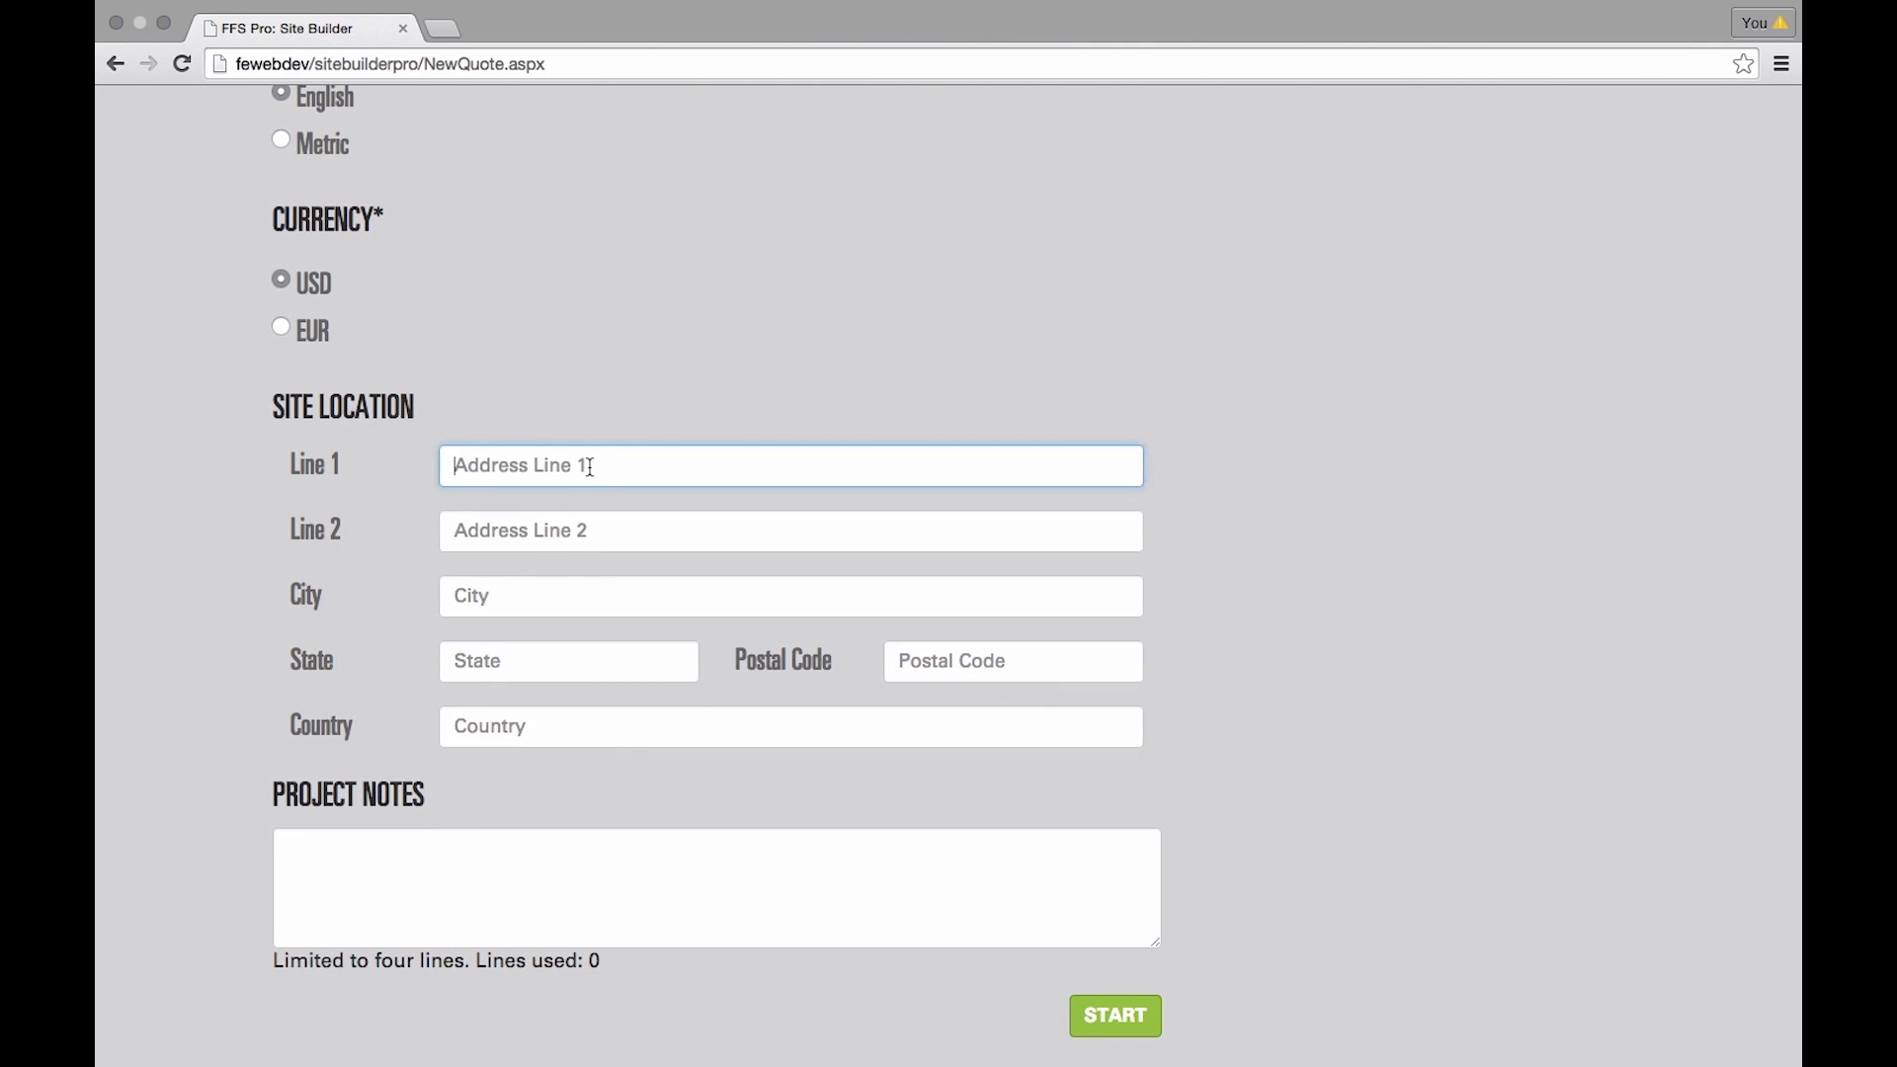
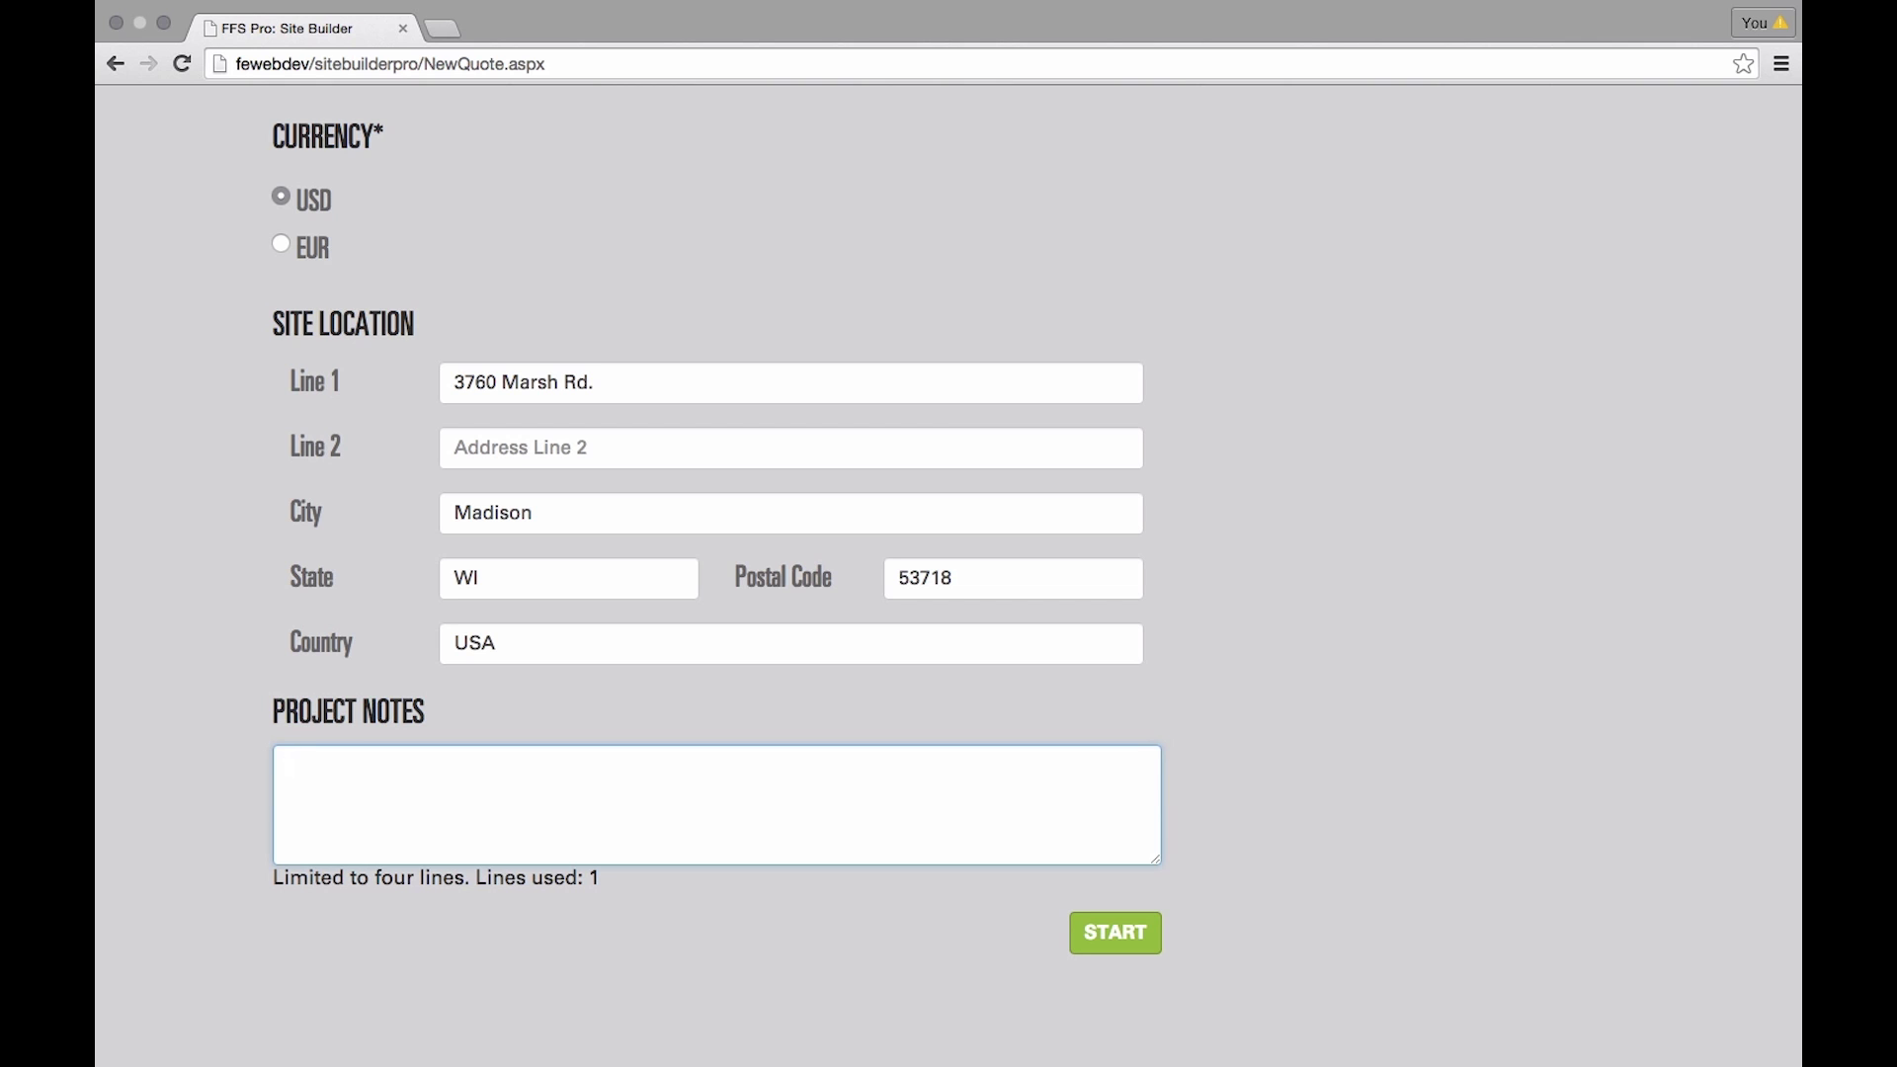
text(2-product, 3-dispenser si)
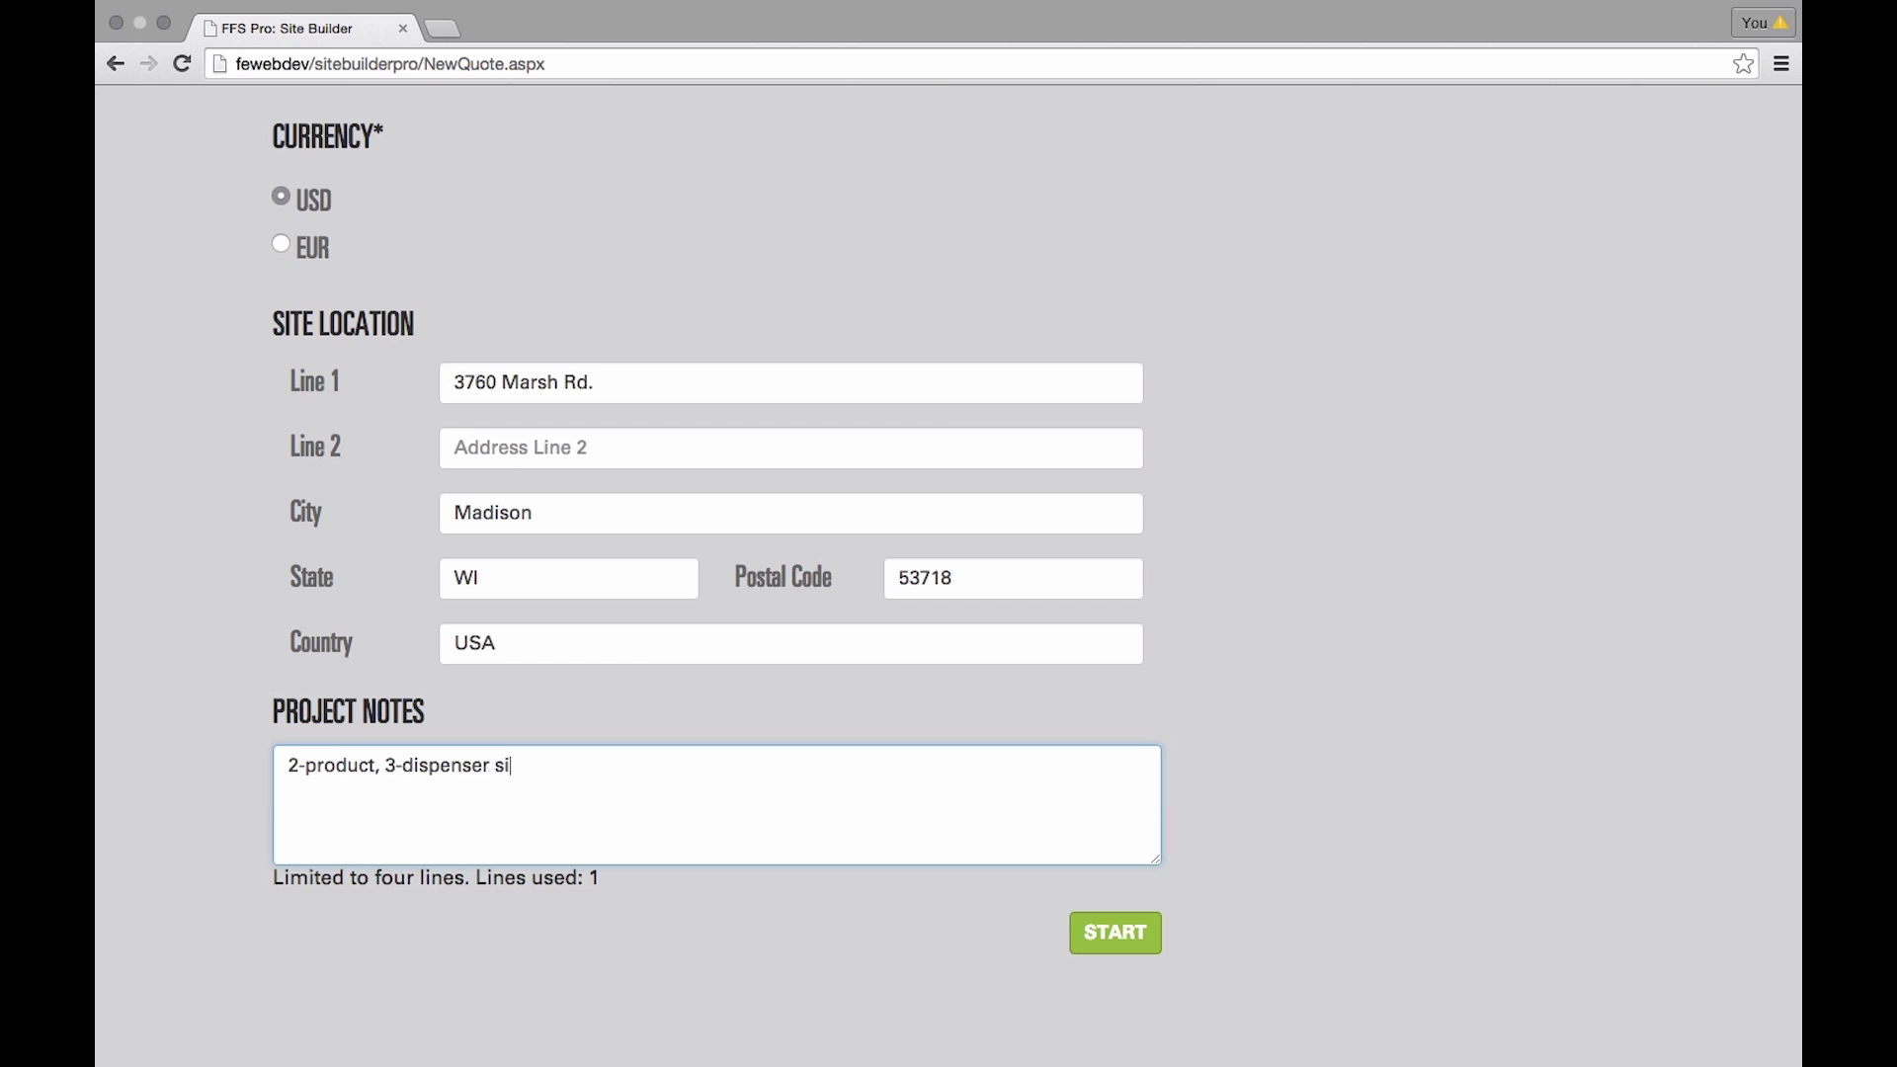
text(te. Set to open on May)
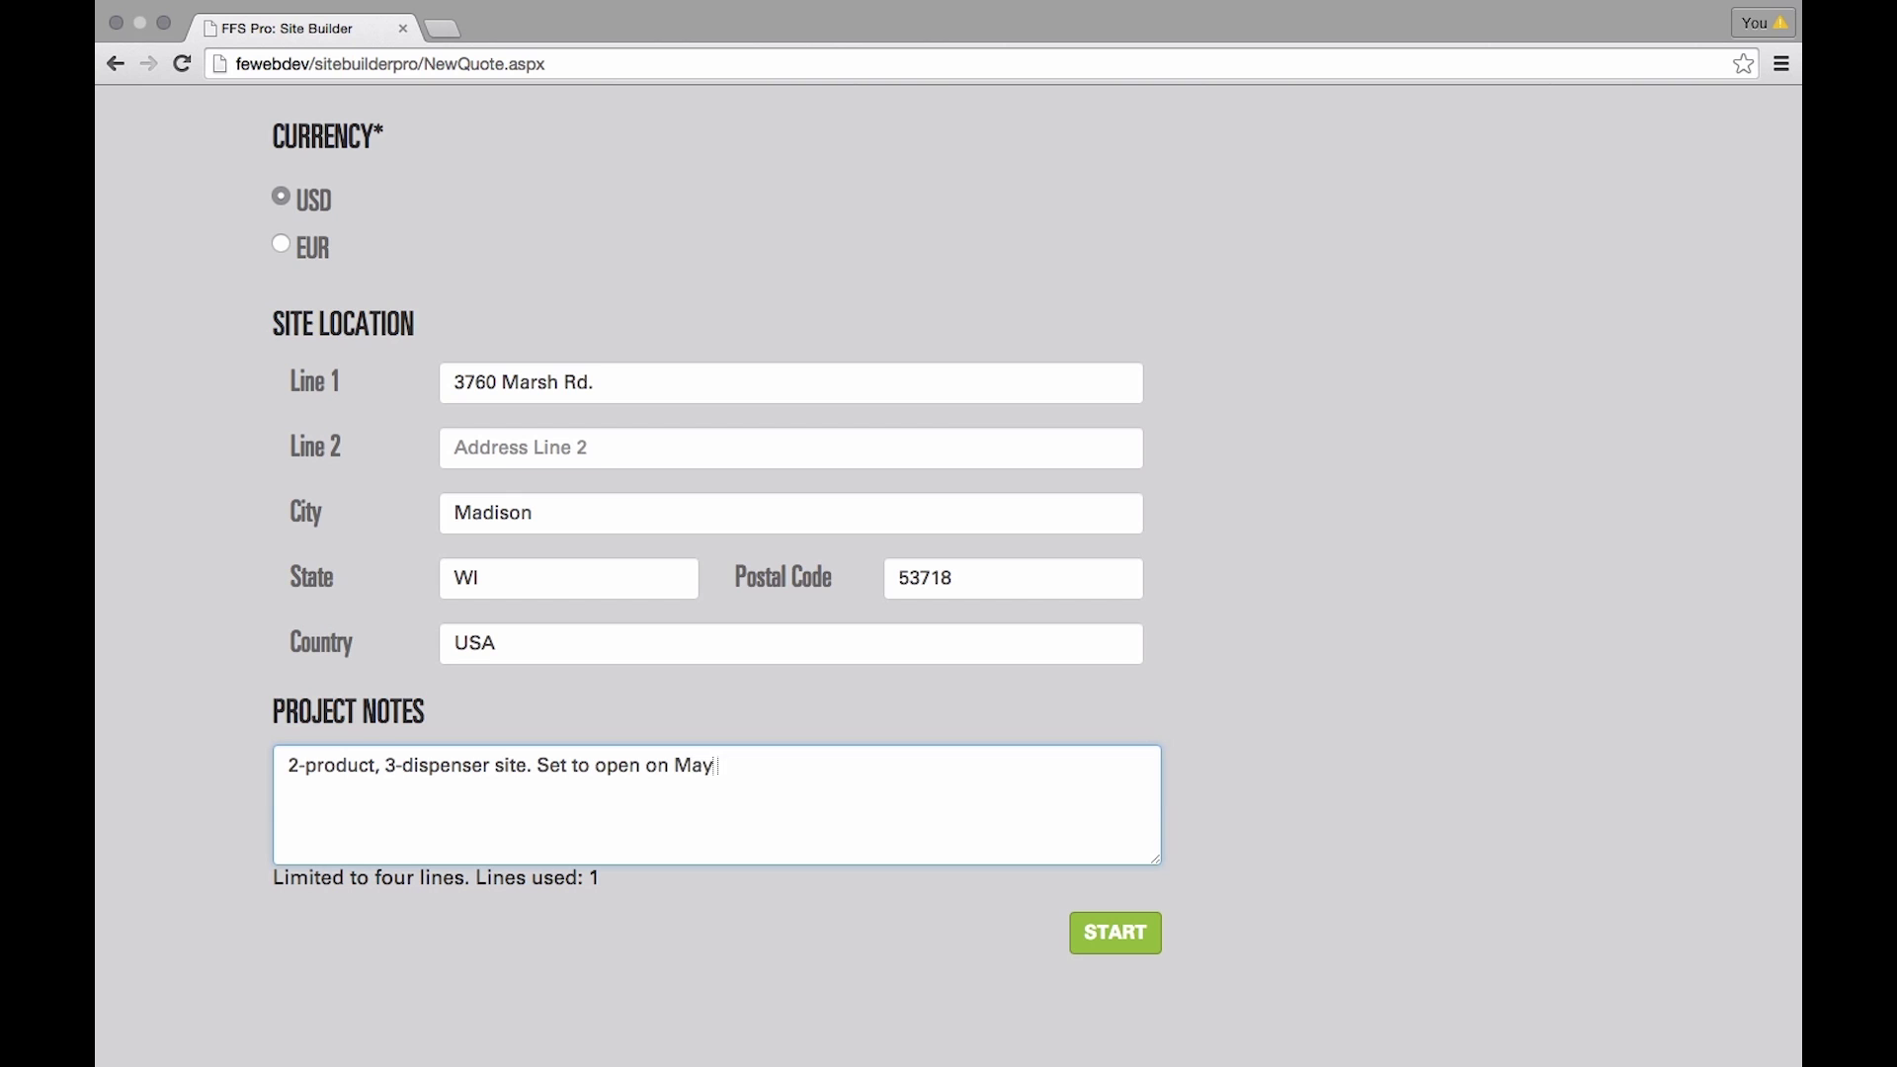
text( 30, 2016.)
click(1116, 936)
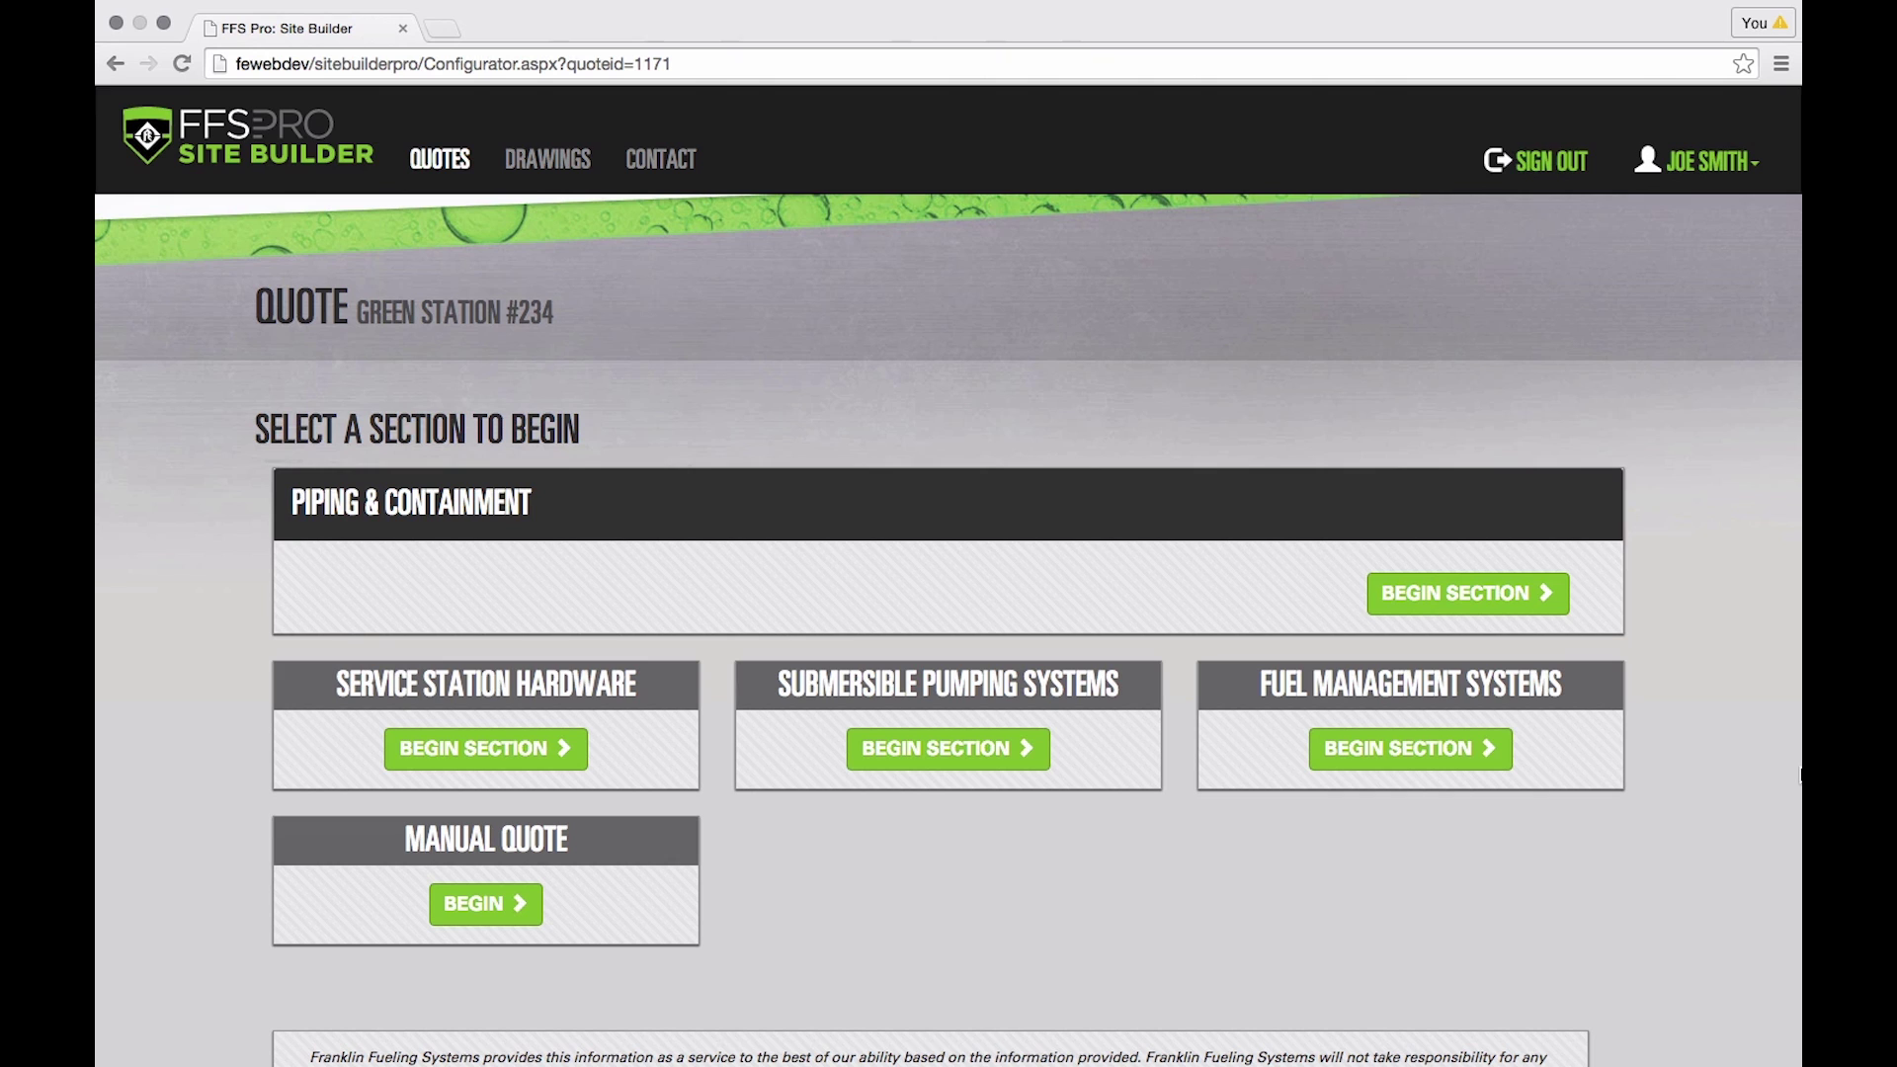
- Begin the Piping & Containment section, keeping the UL market standard
click(1476, 590)
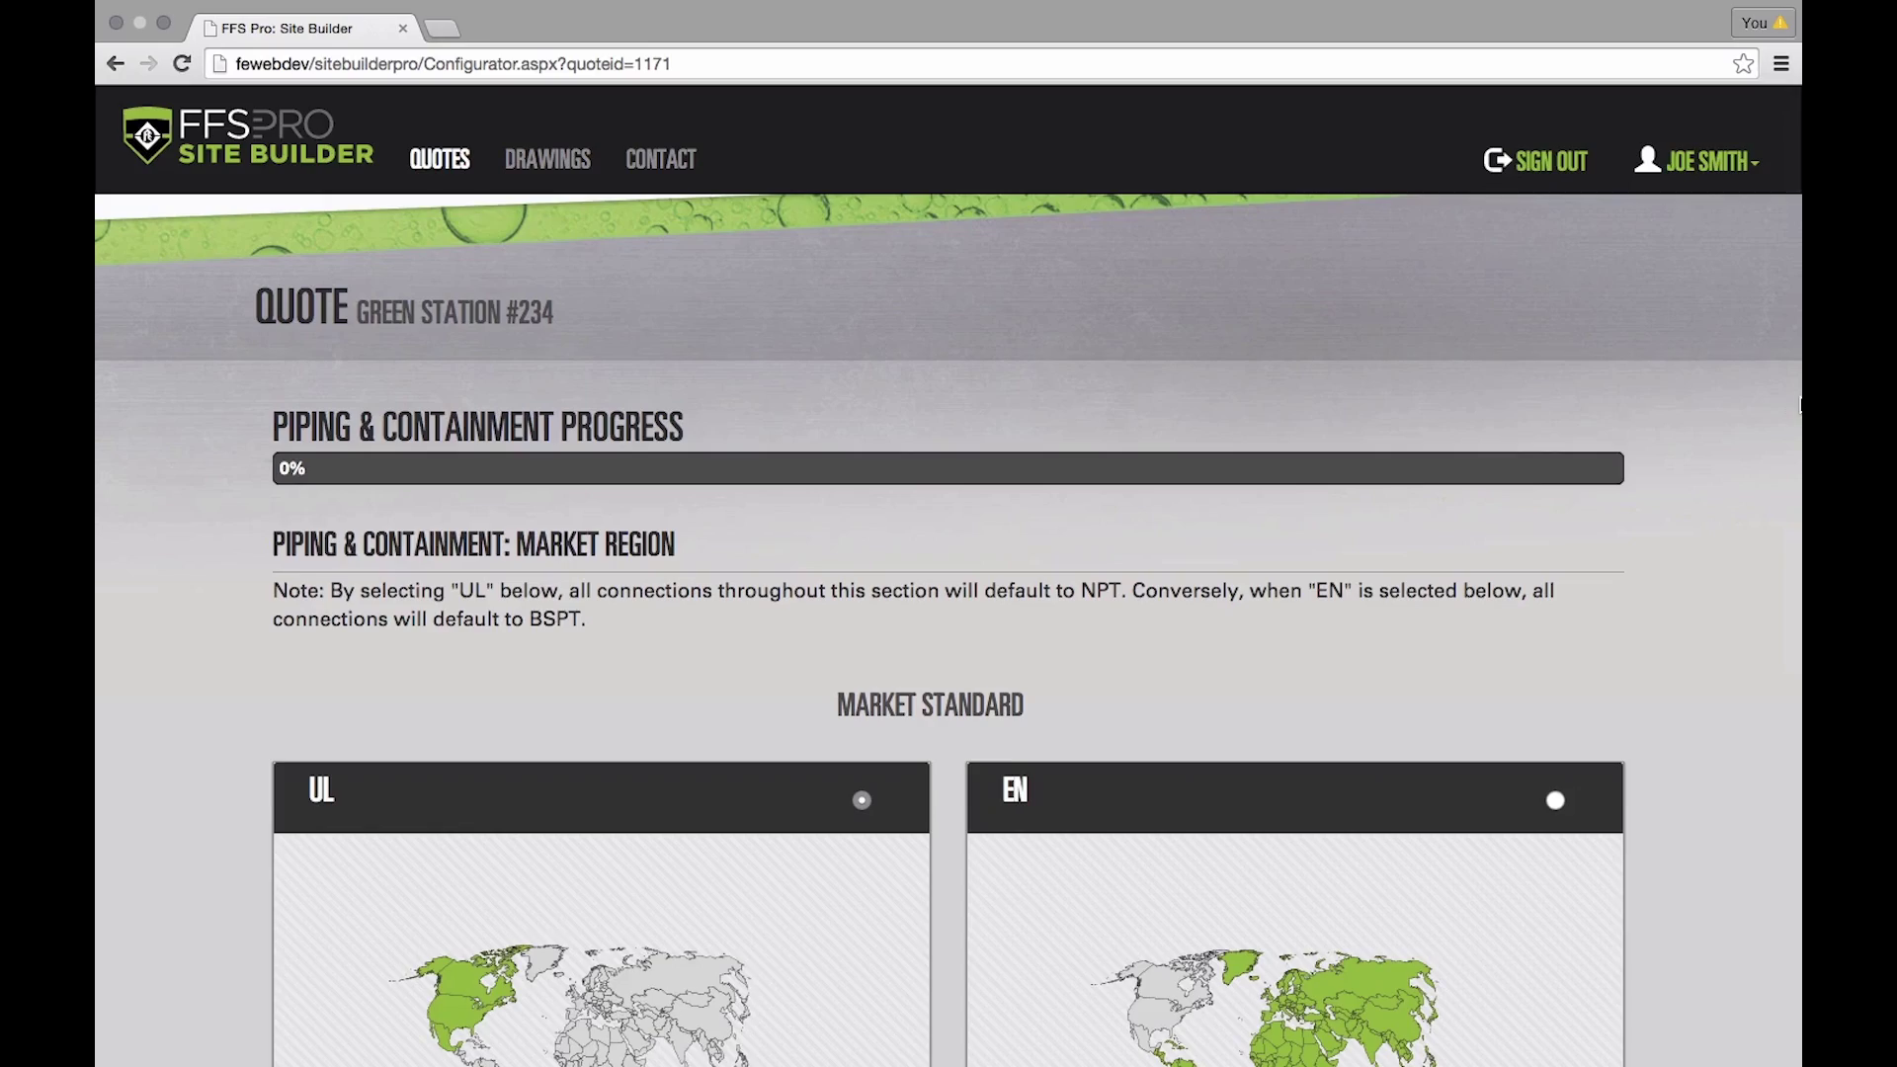
scroll(1286, 494, down, 3)
scroll(1278, 499, down, 2)
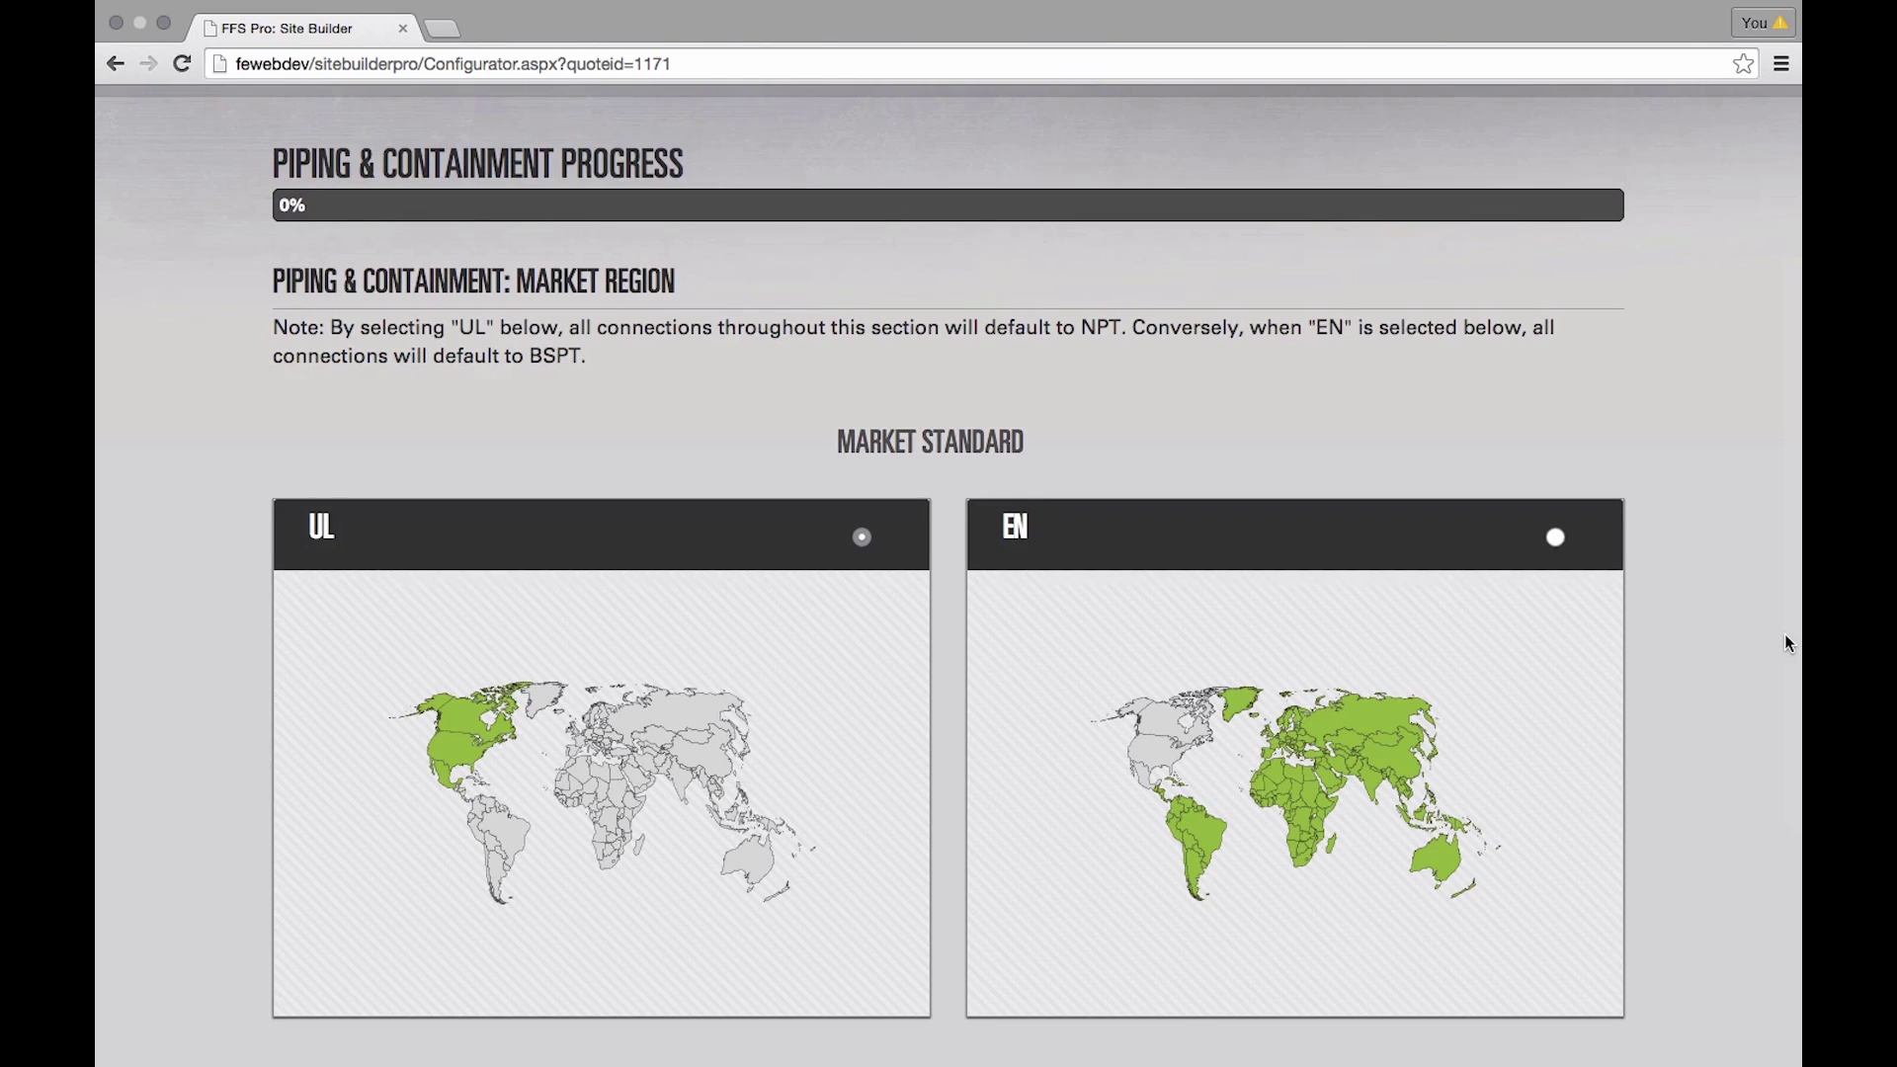
scroll(1790, 643, down, 5)
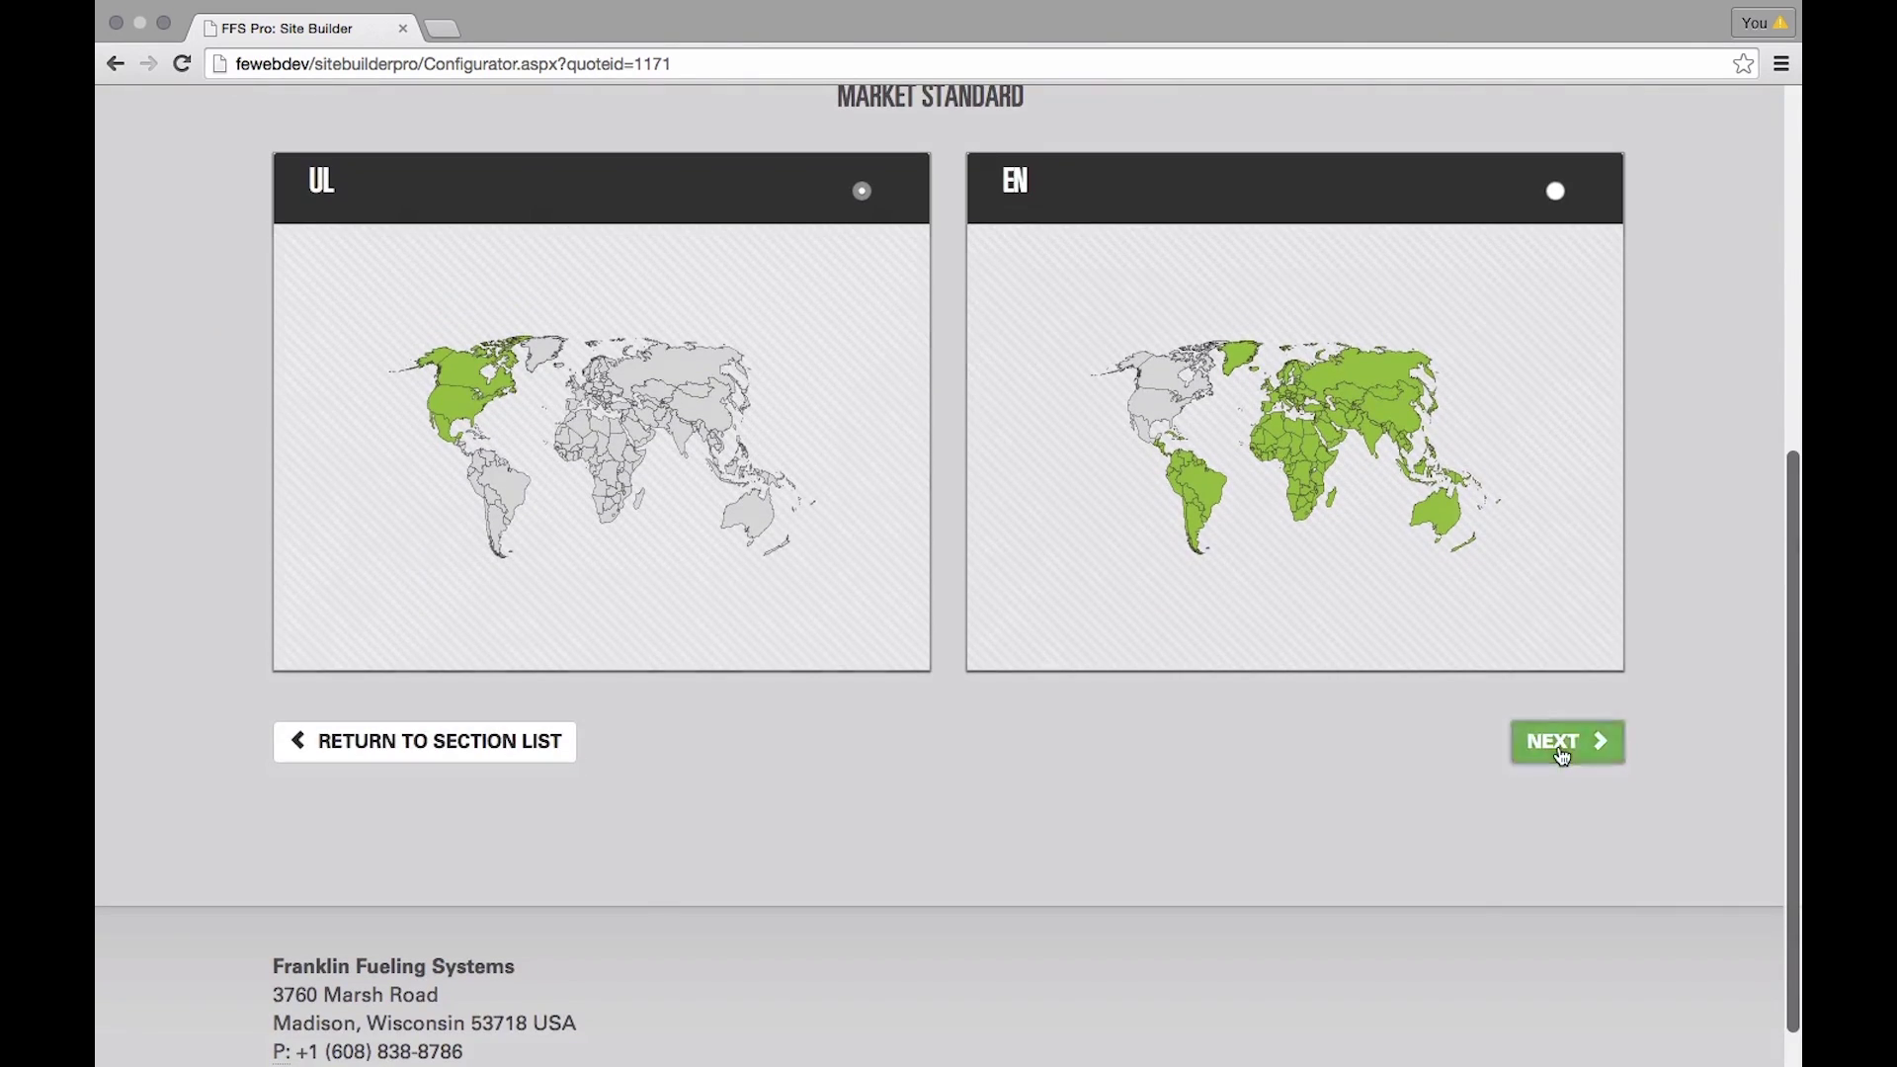
click(1561, 753)
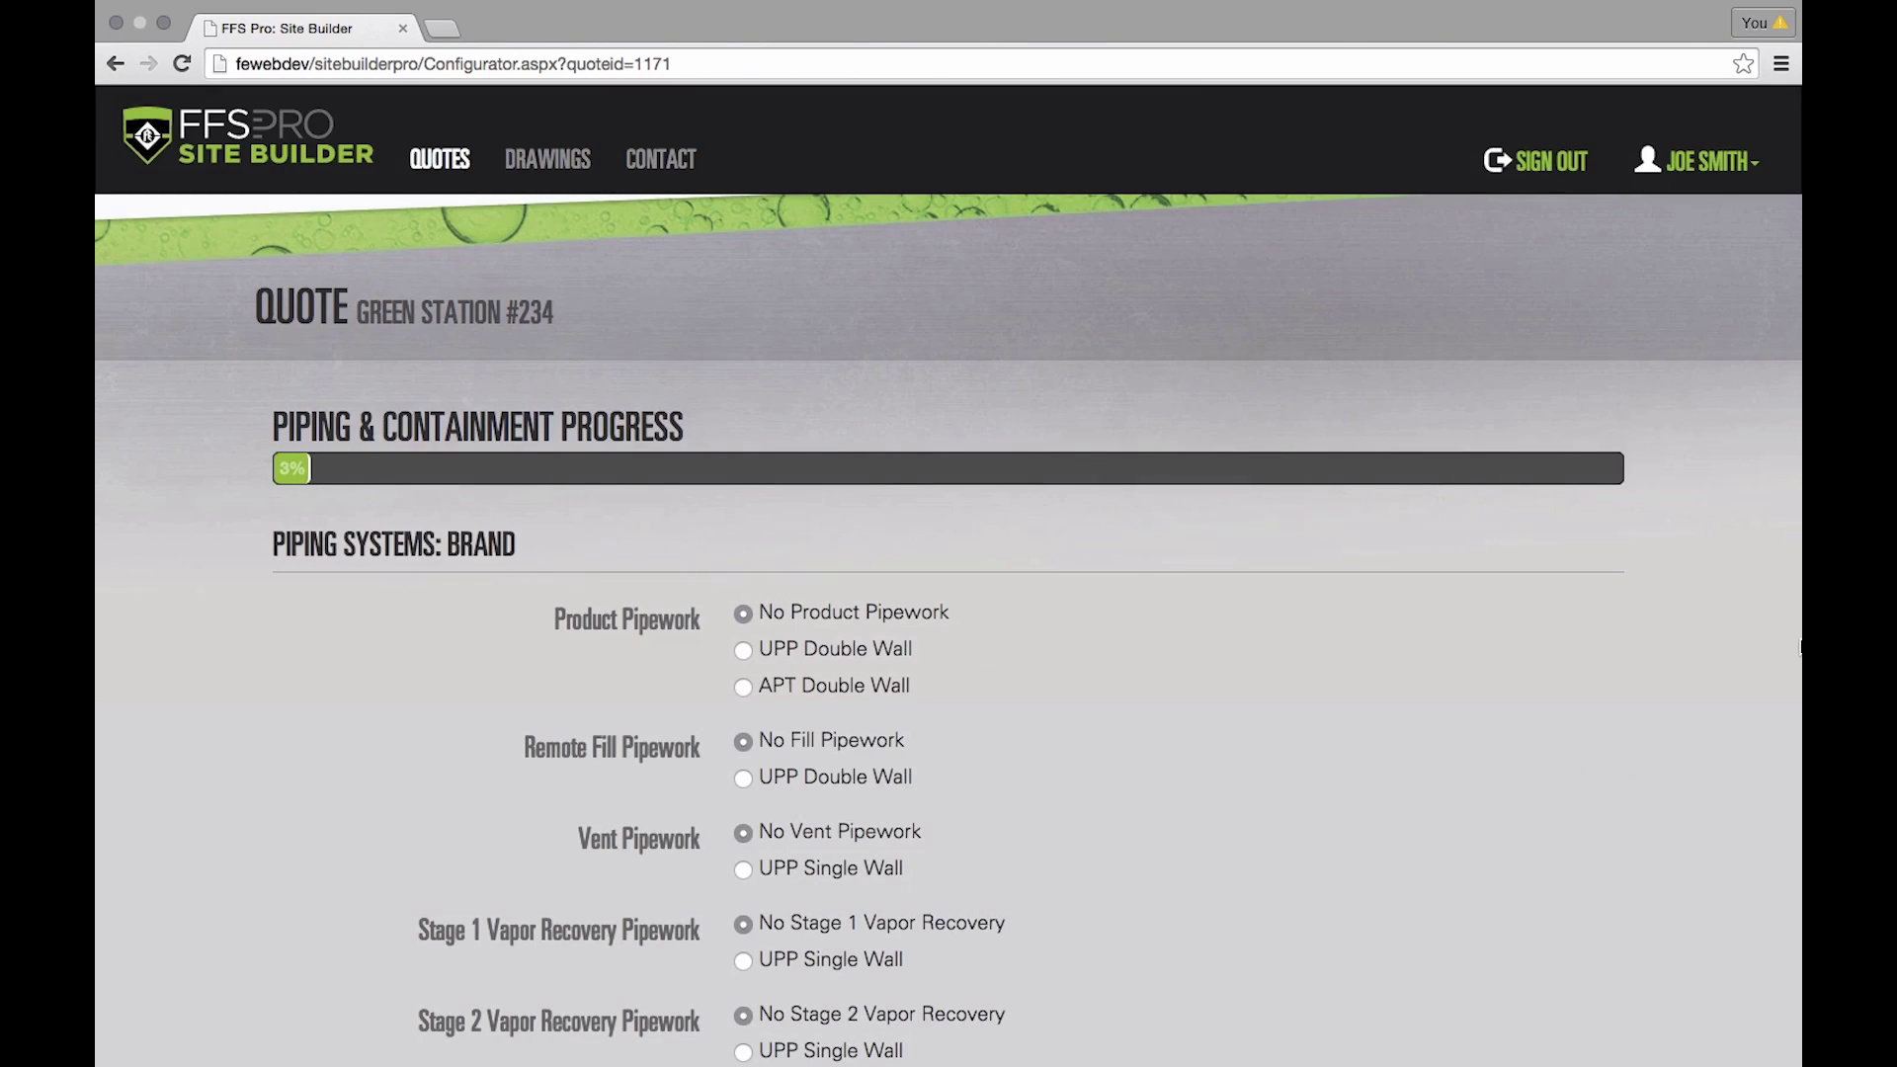
- Choose APT Double Wall product pipework with a 1.75" diameter
scroll(1664, 641, down, 4)
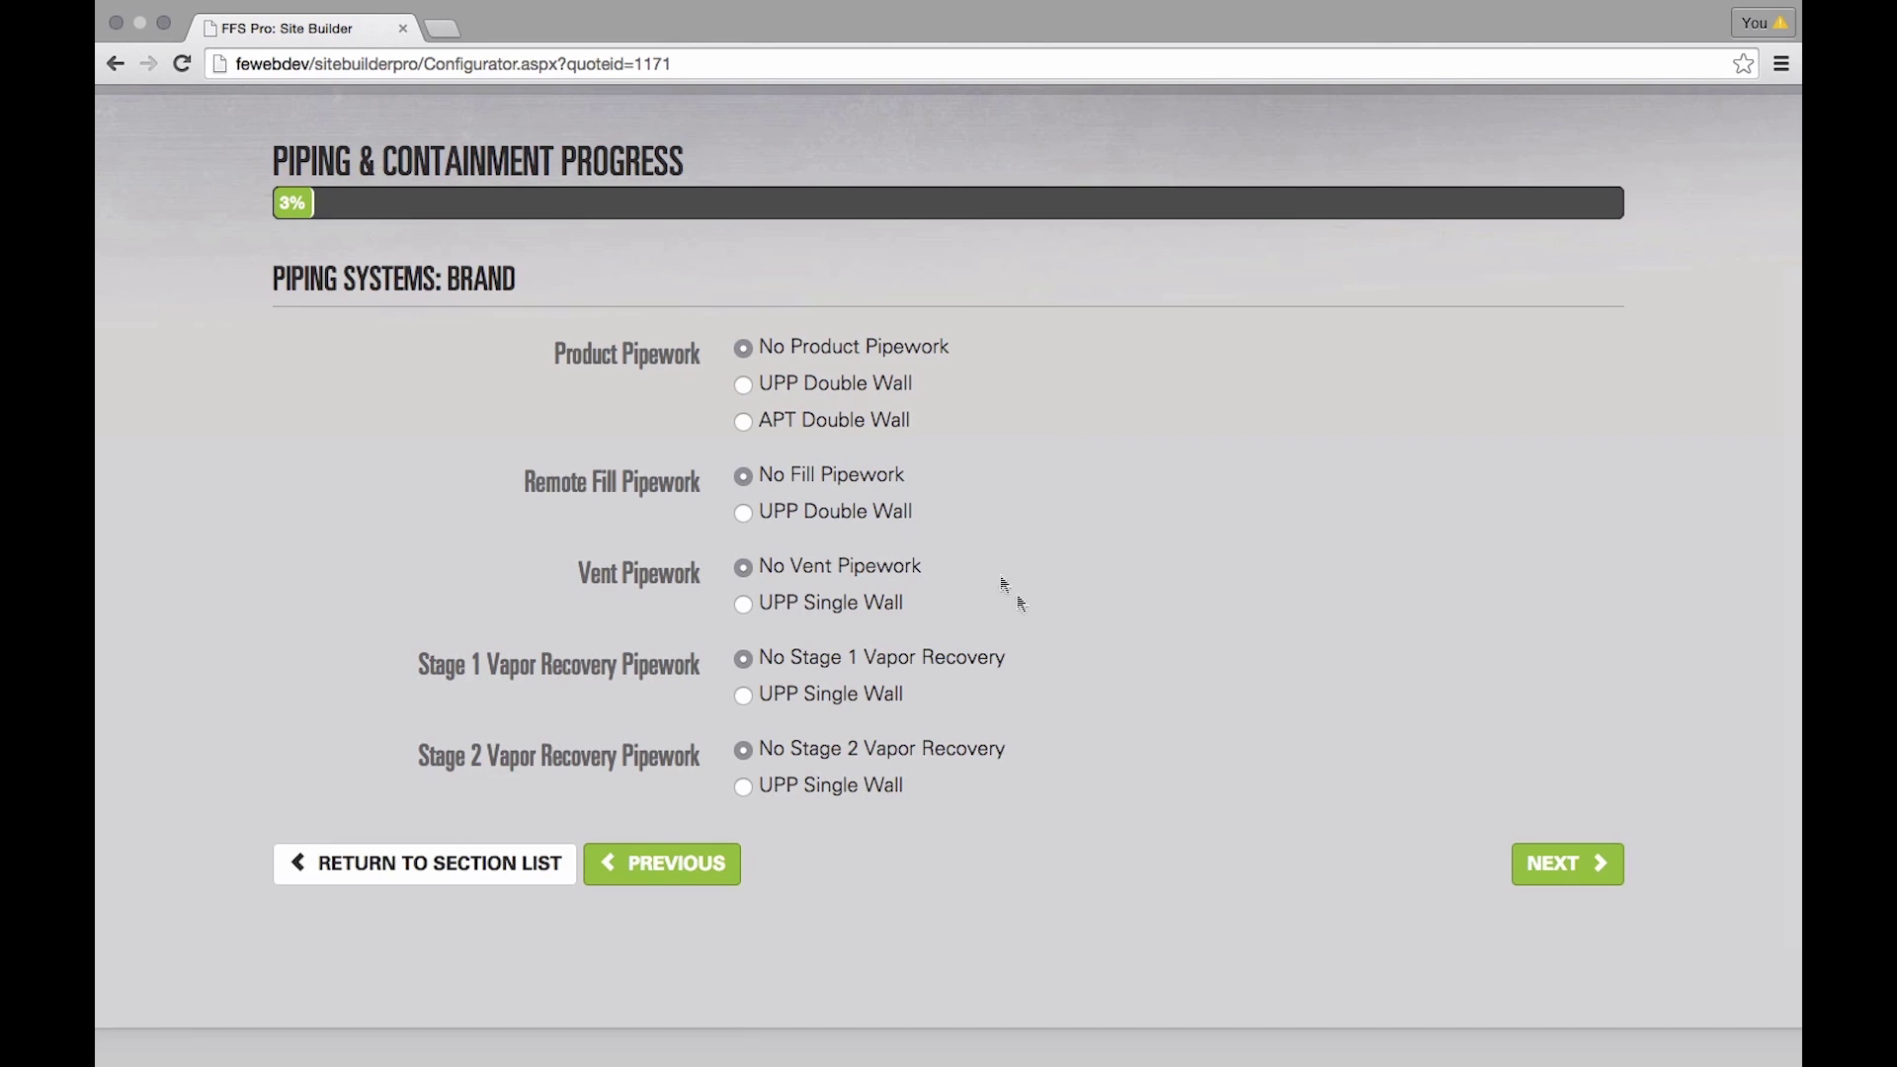
click(743, 422)
click(1567, 863)
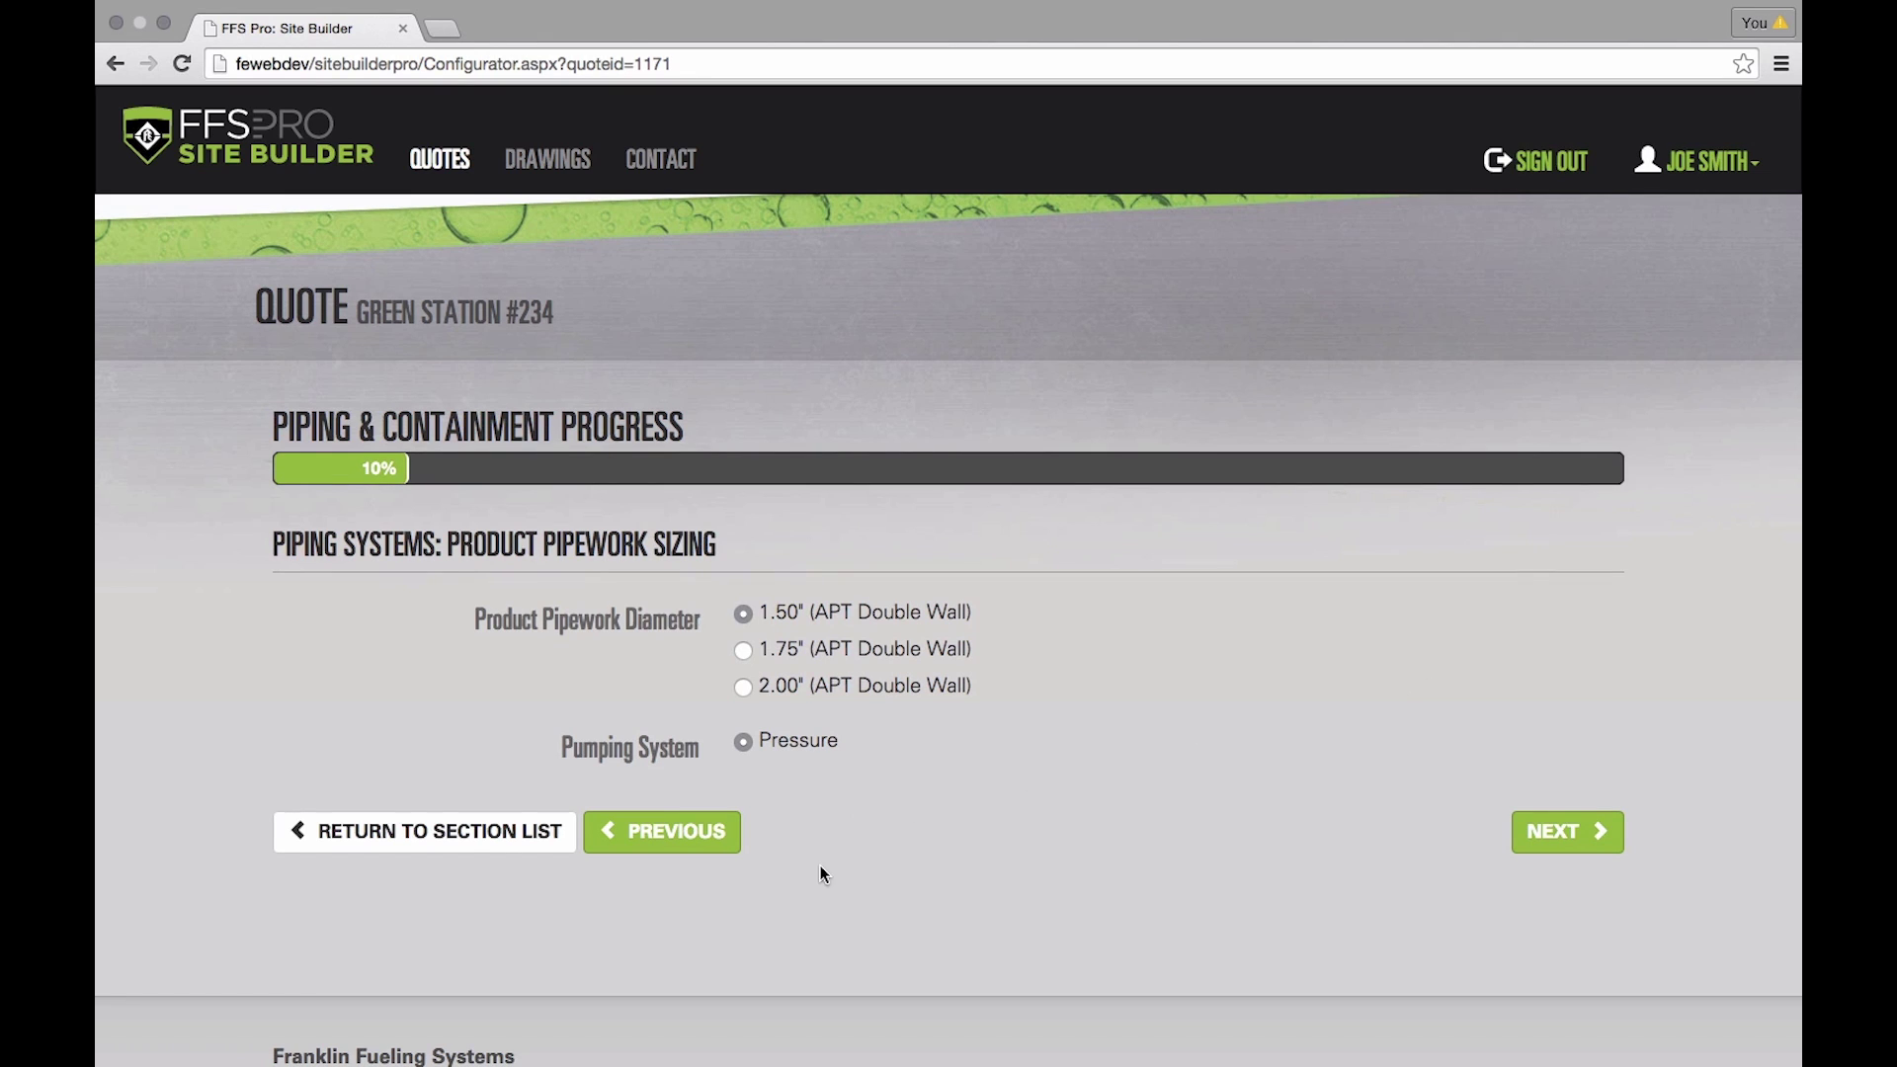
click(743, 651)
click(1548, 836)
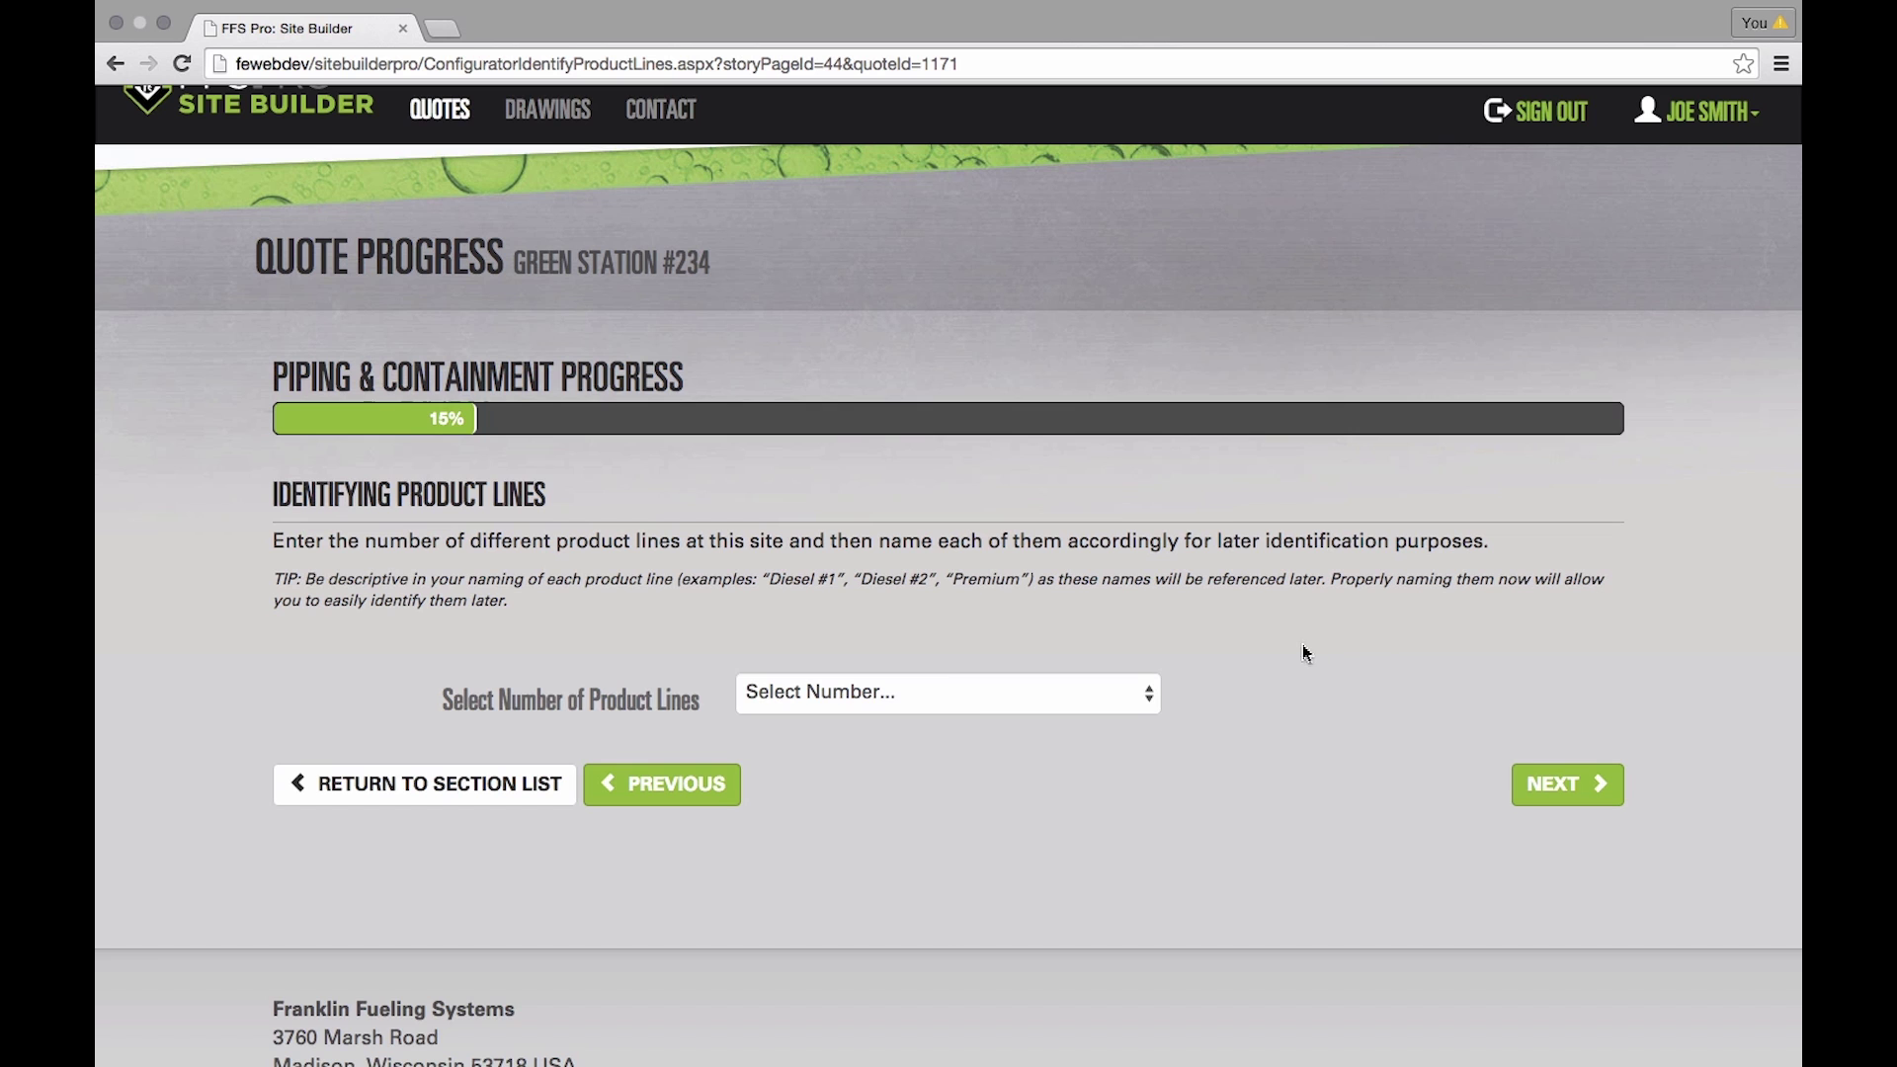
- Set the number of product lines to 2, named Regular and Diesel
click(1146, 694)
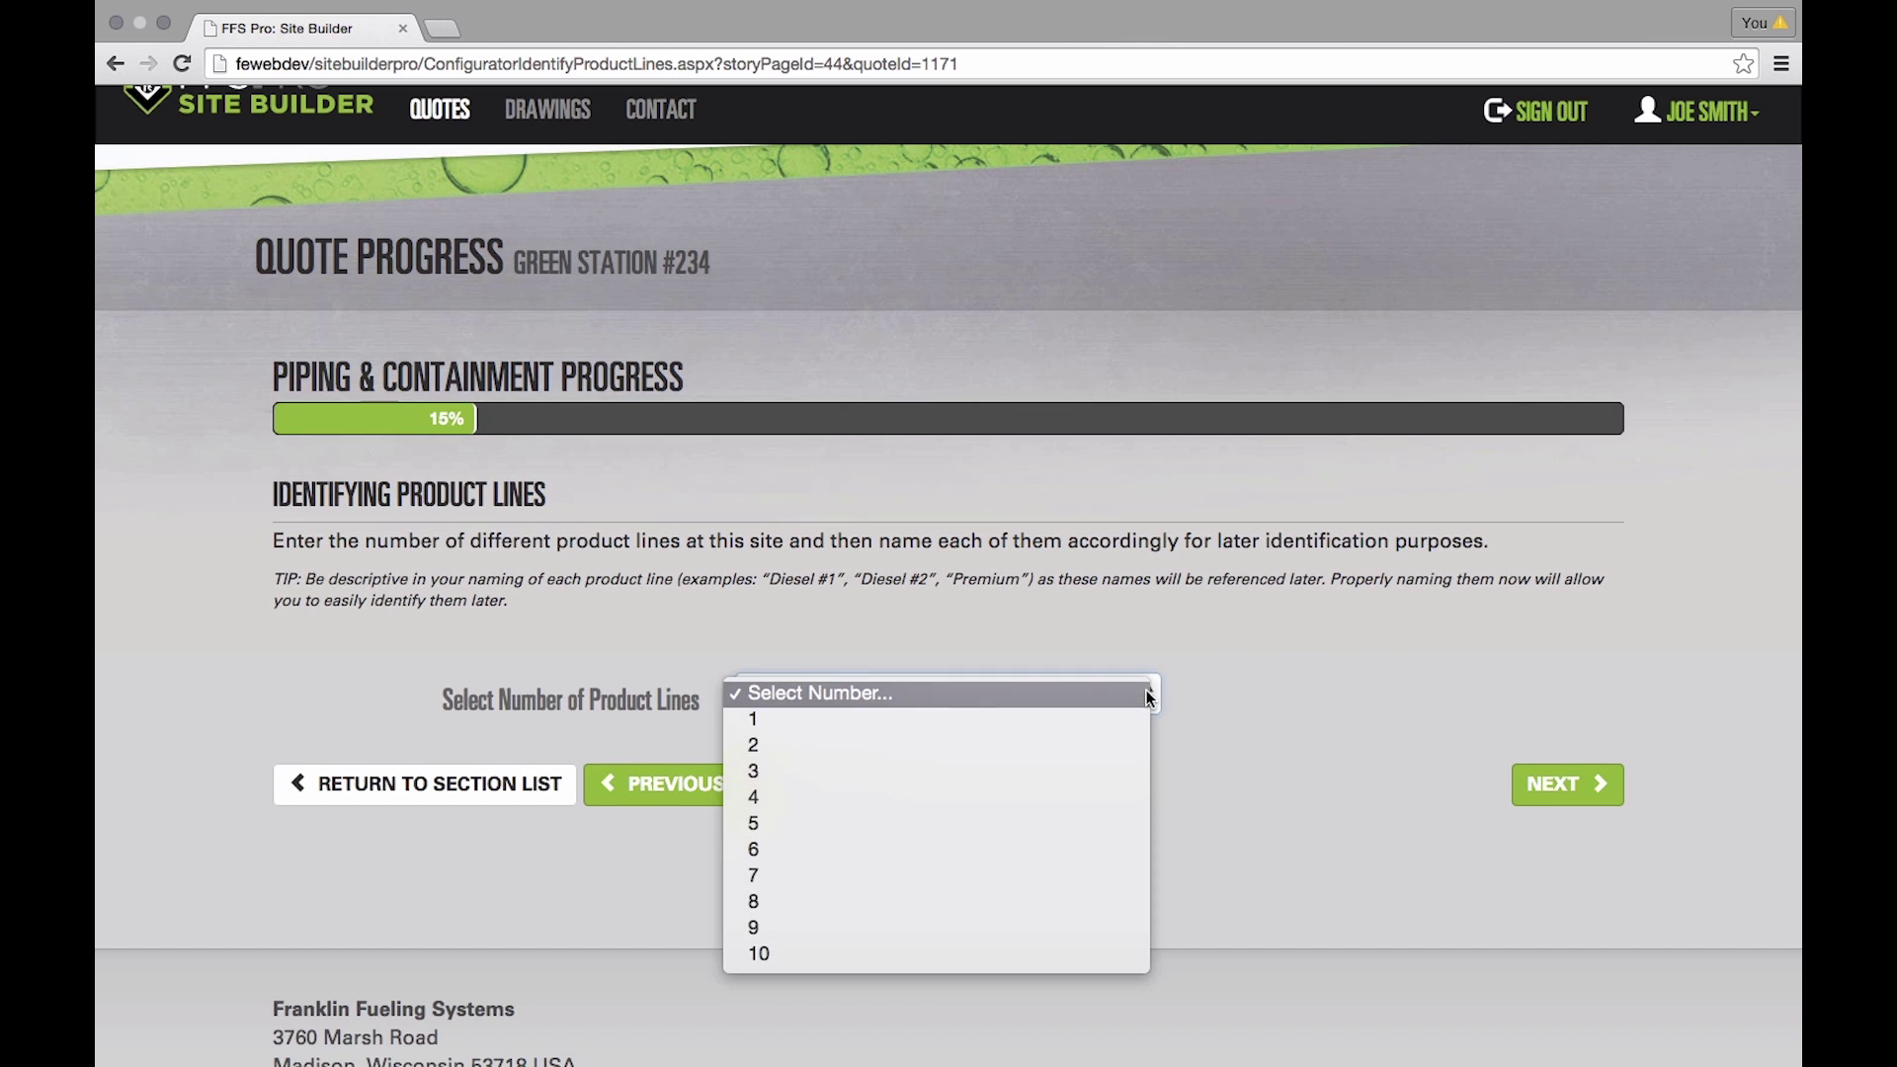
click(993, 744)
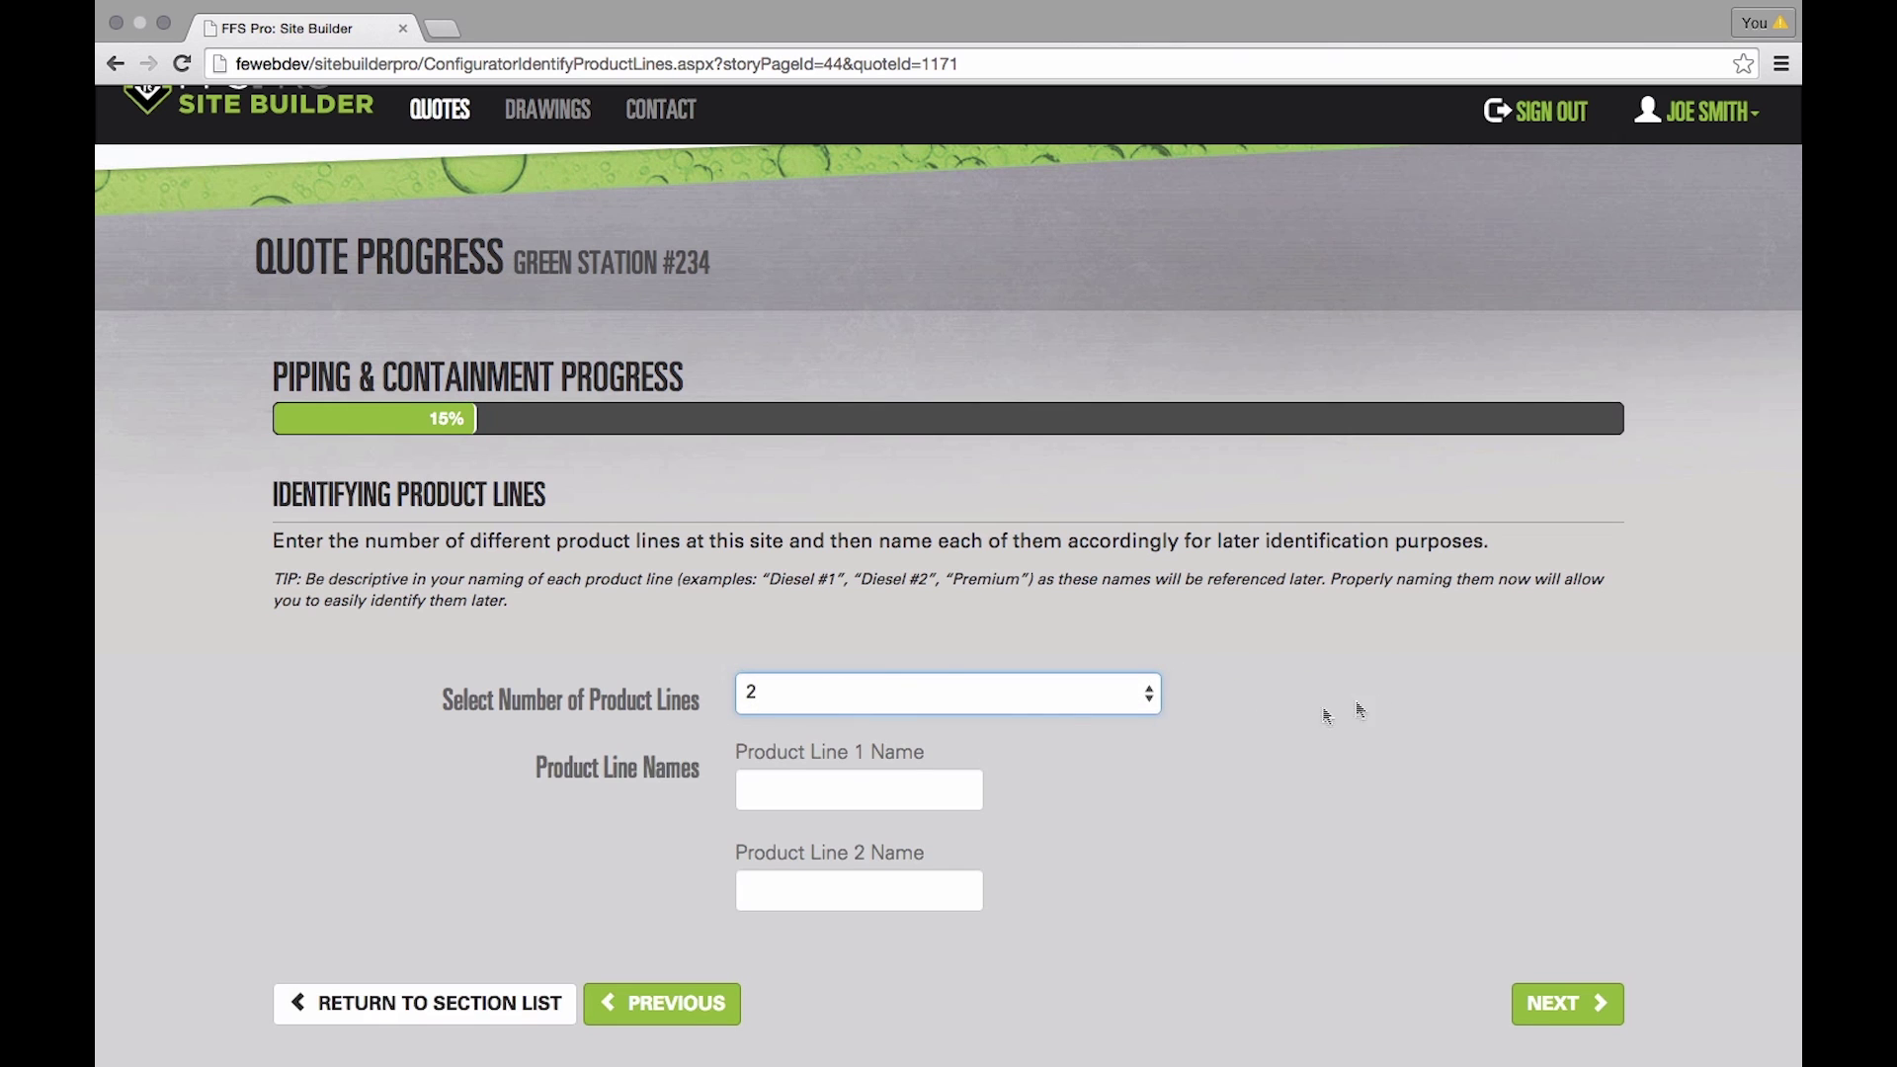
scroll(1408, 696, down, 2)
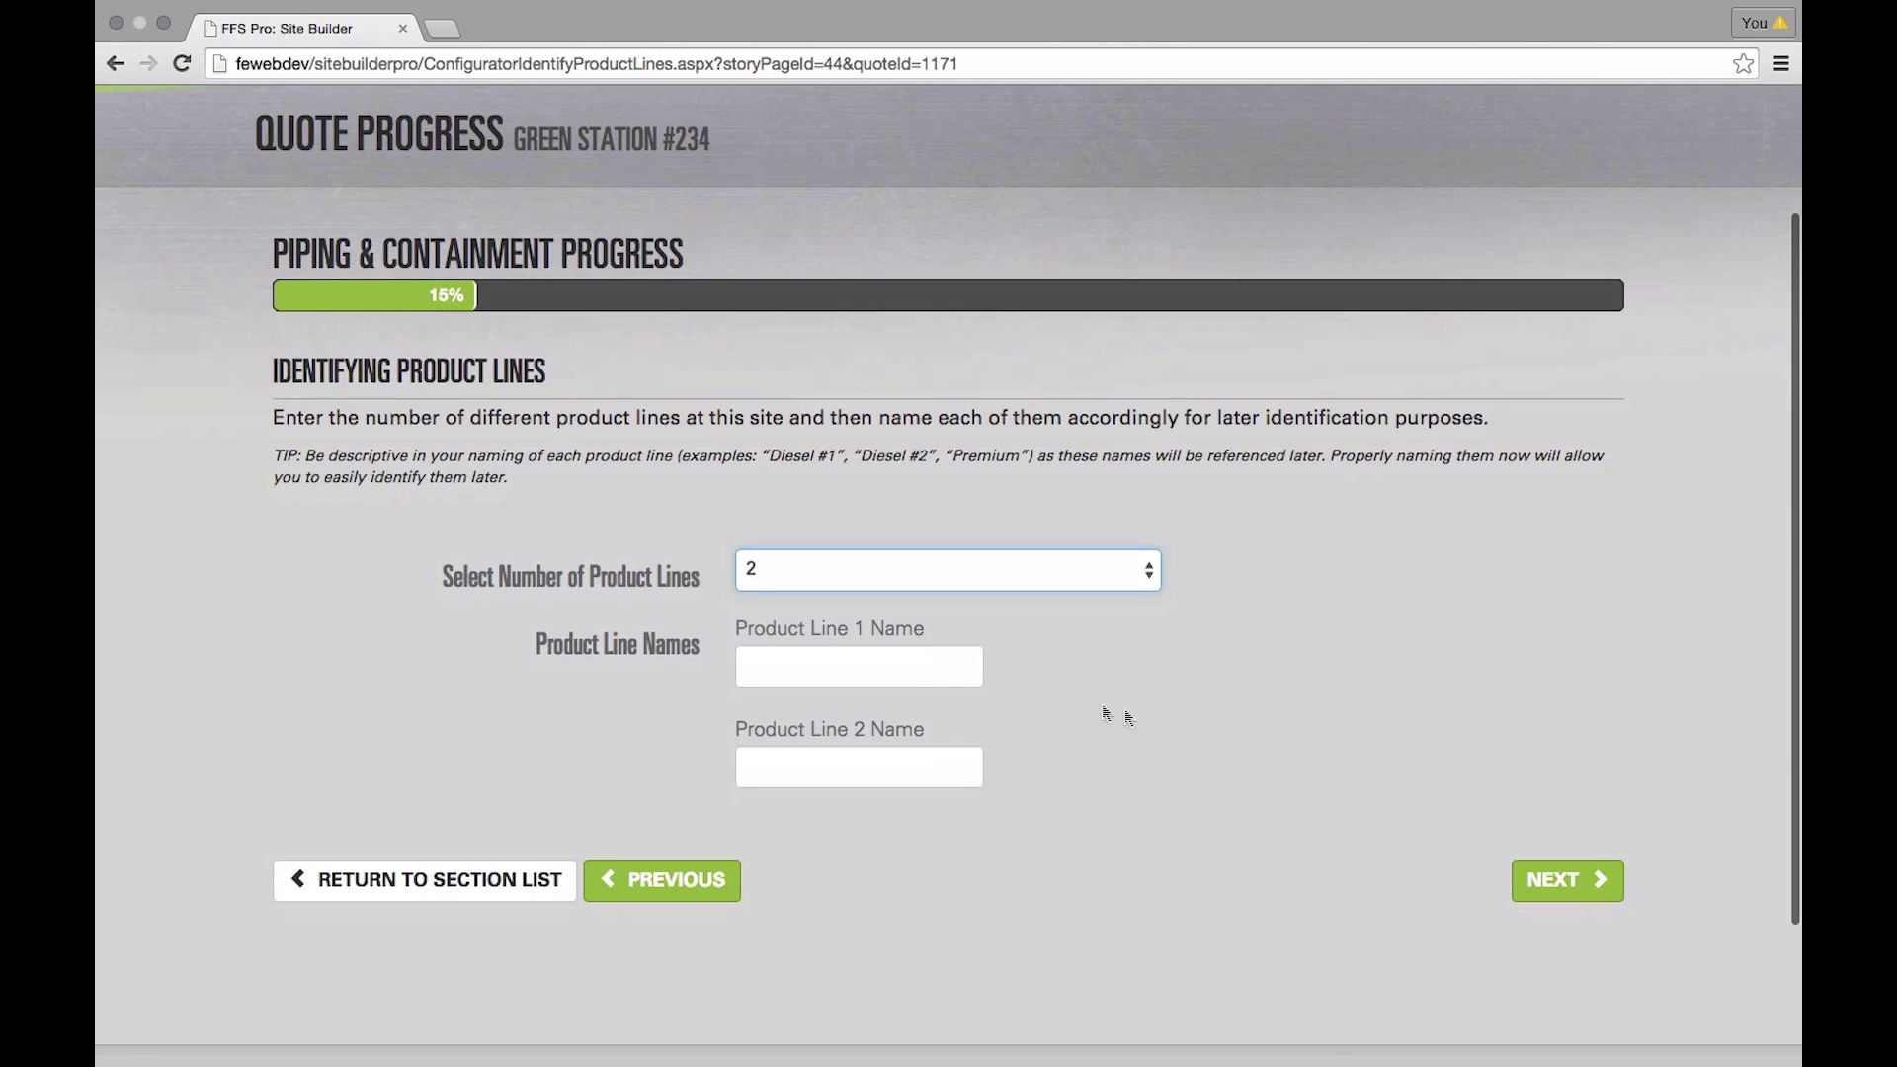
click(901, 673)
text(Regular)
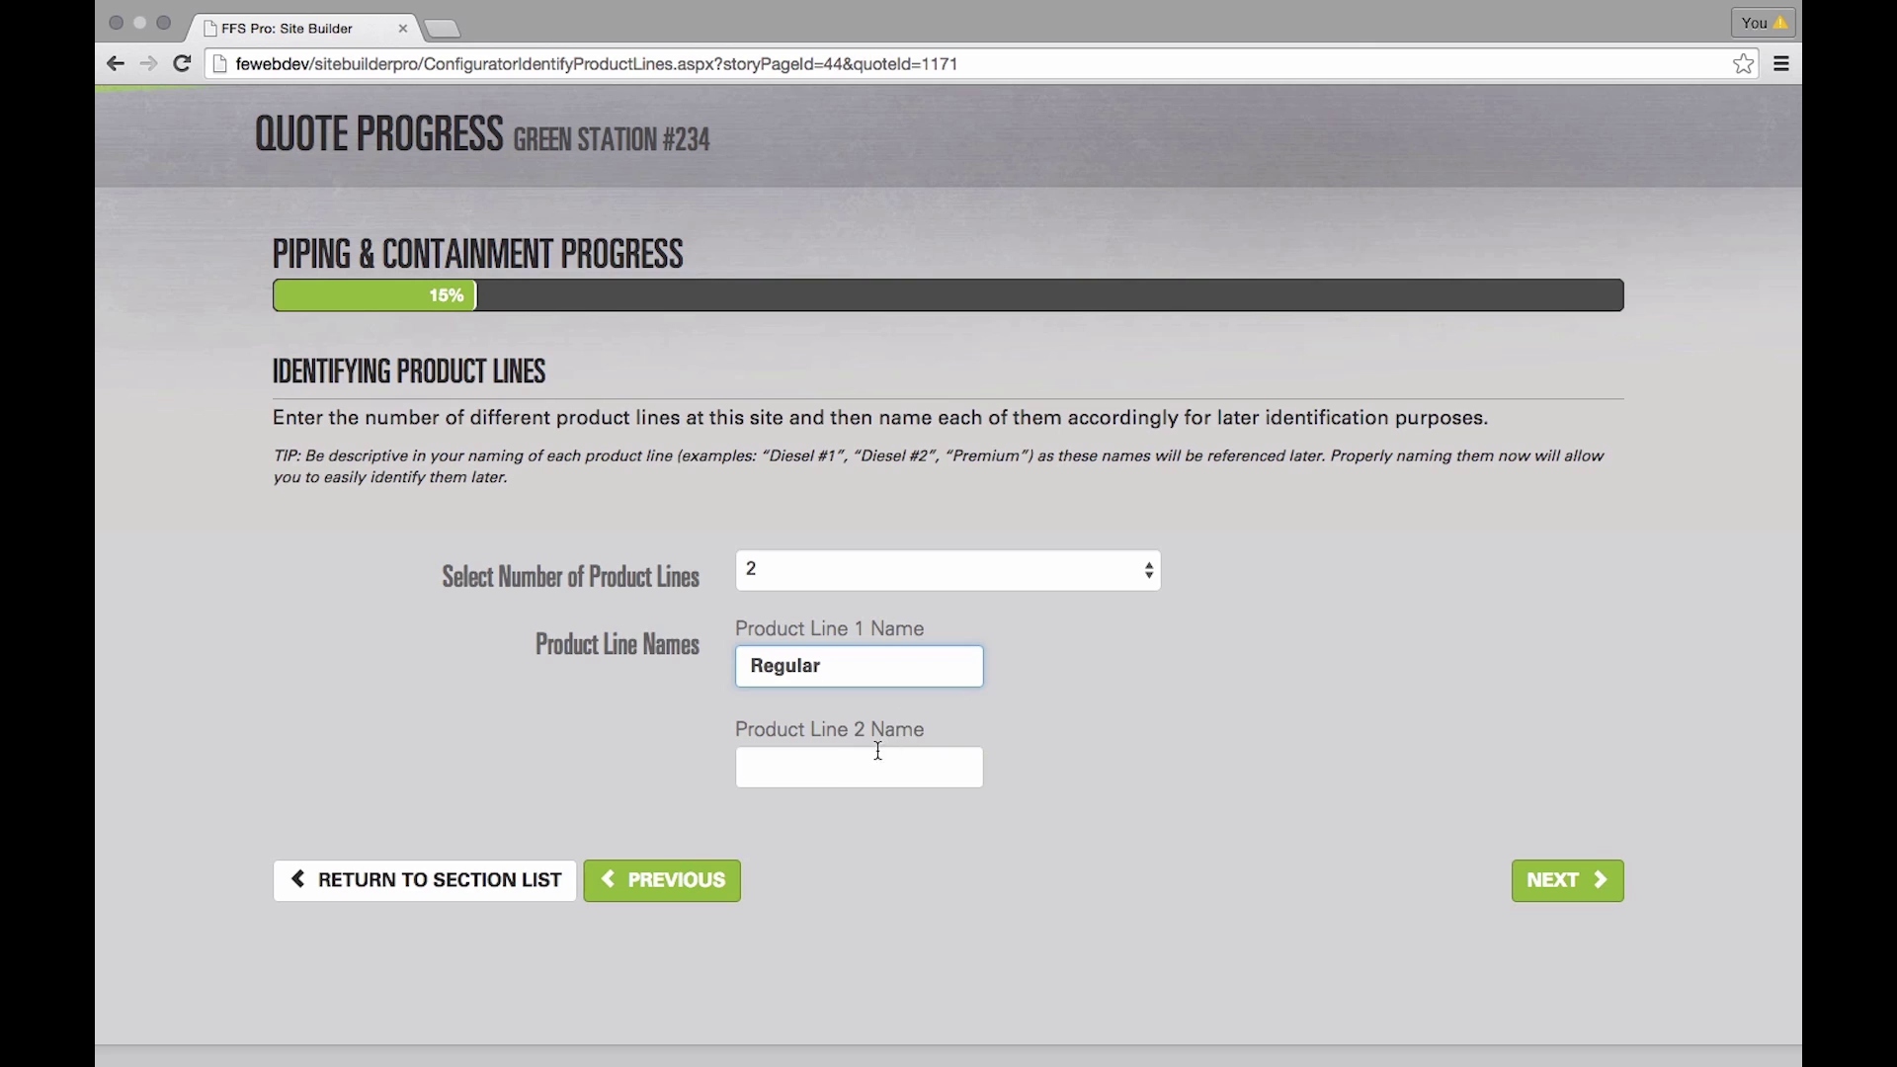
text(Diesel)
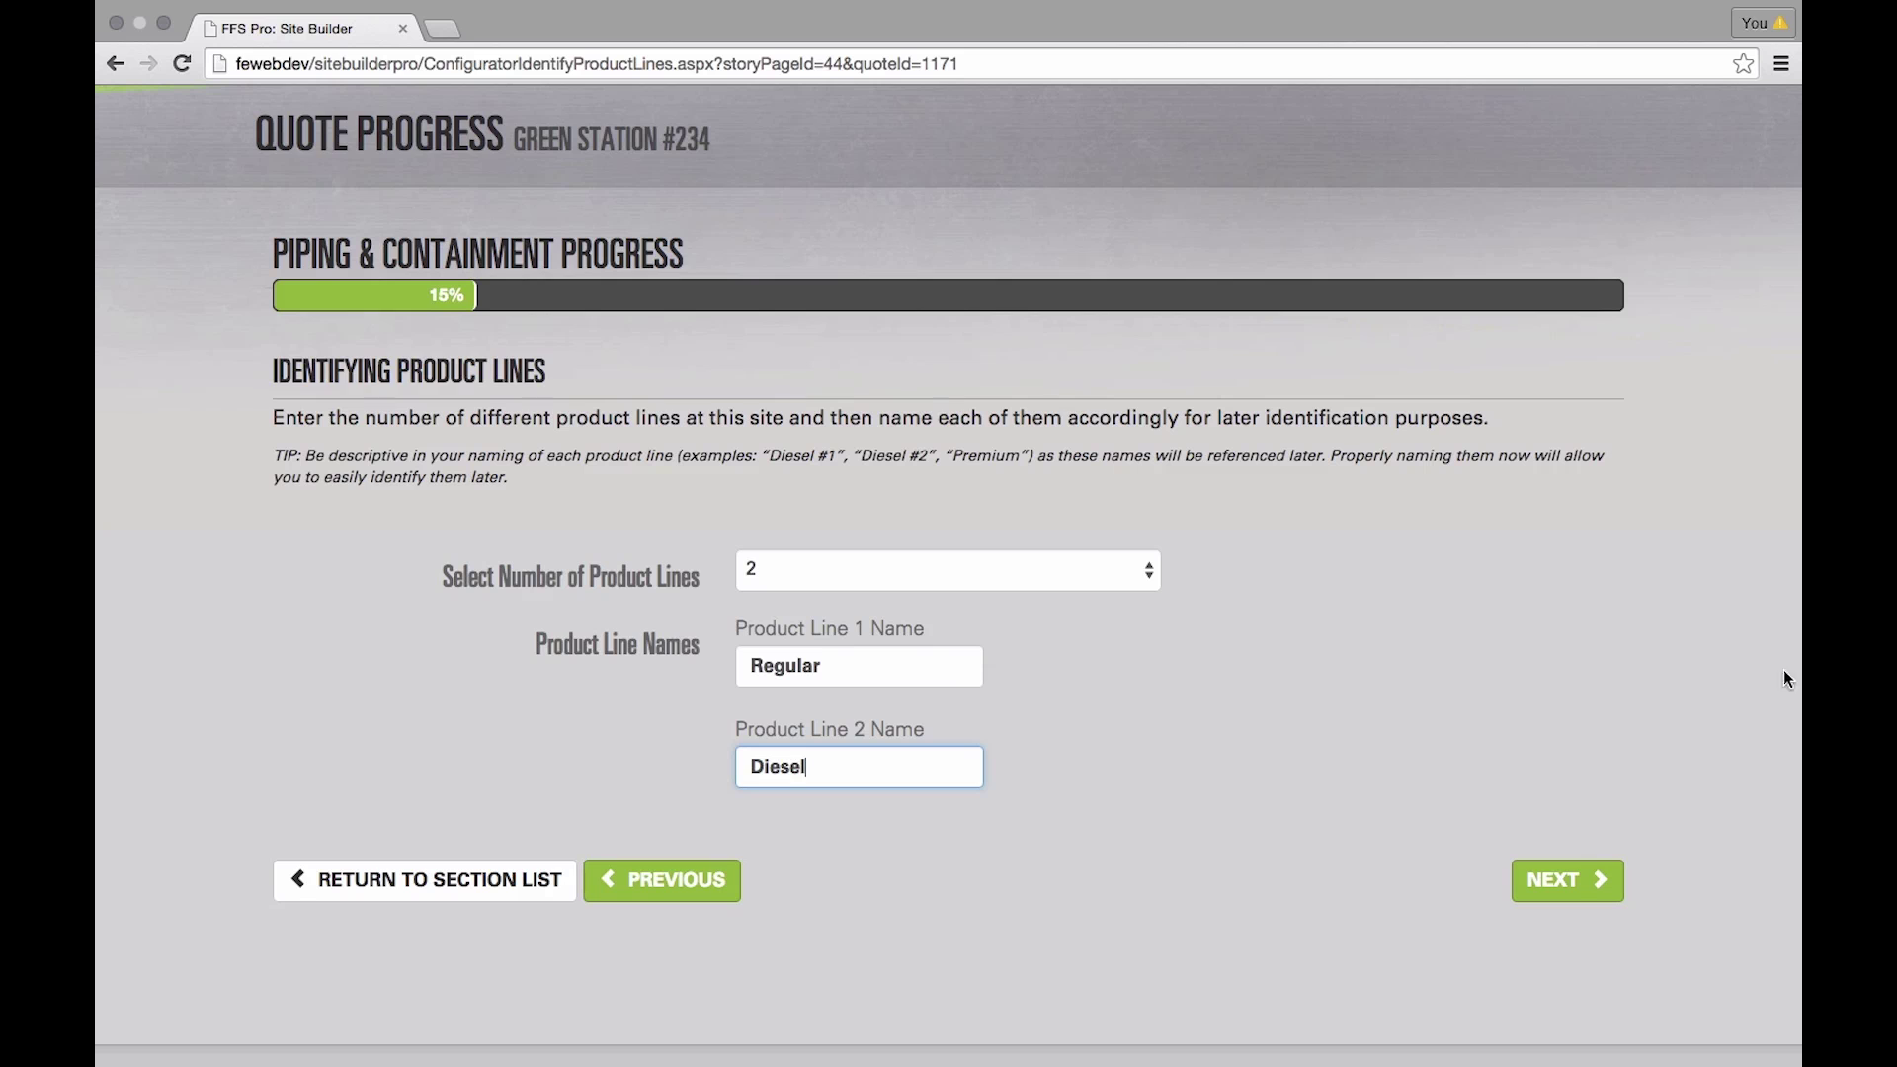
click(1568, 882)
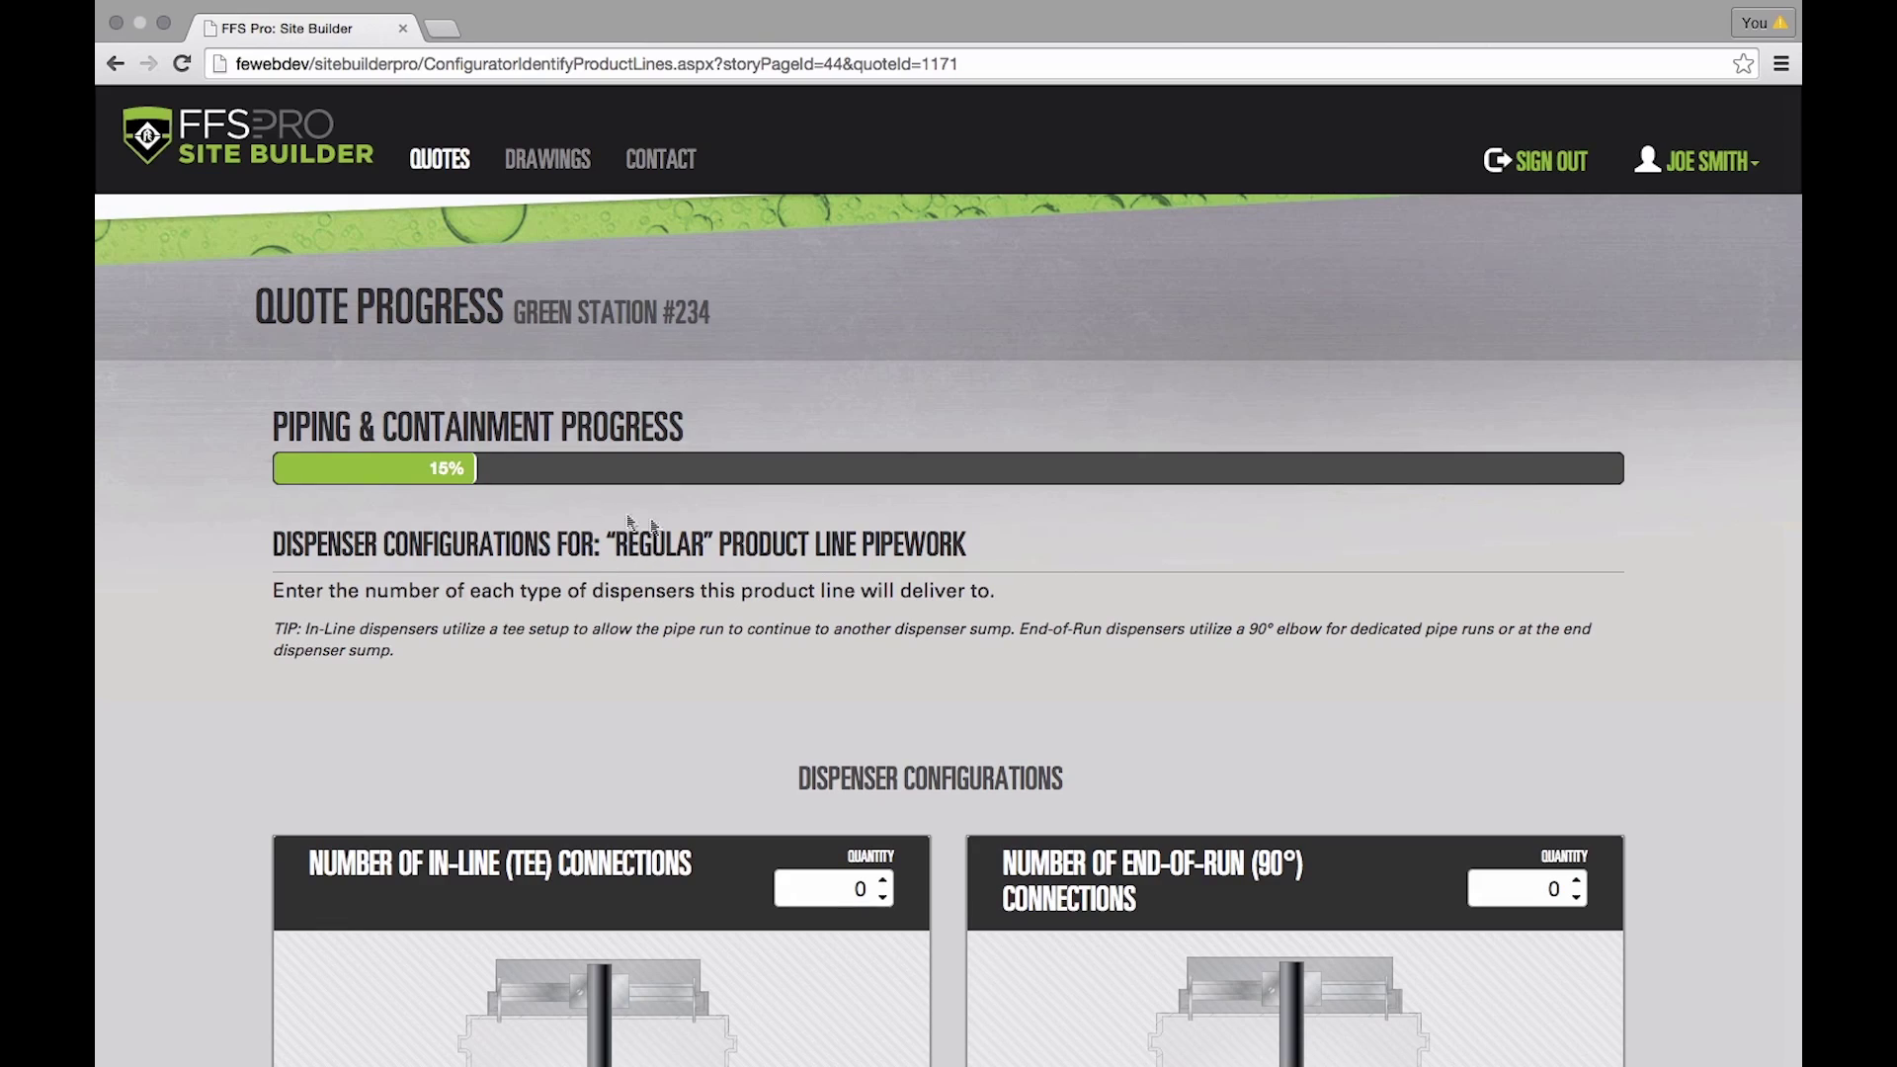
scroll(662, 597, down, 5)
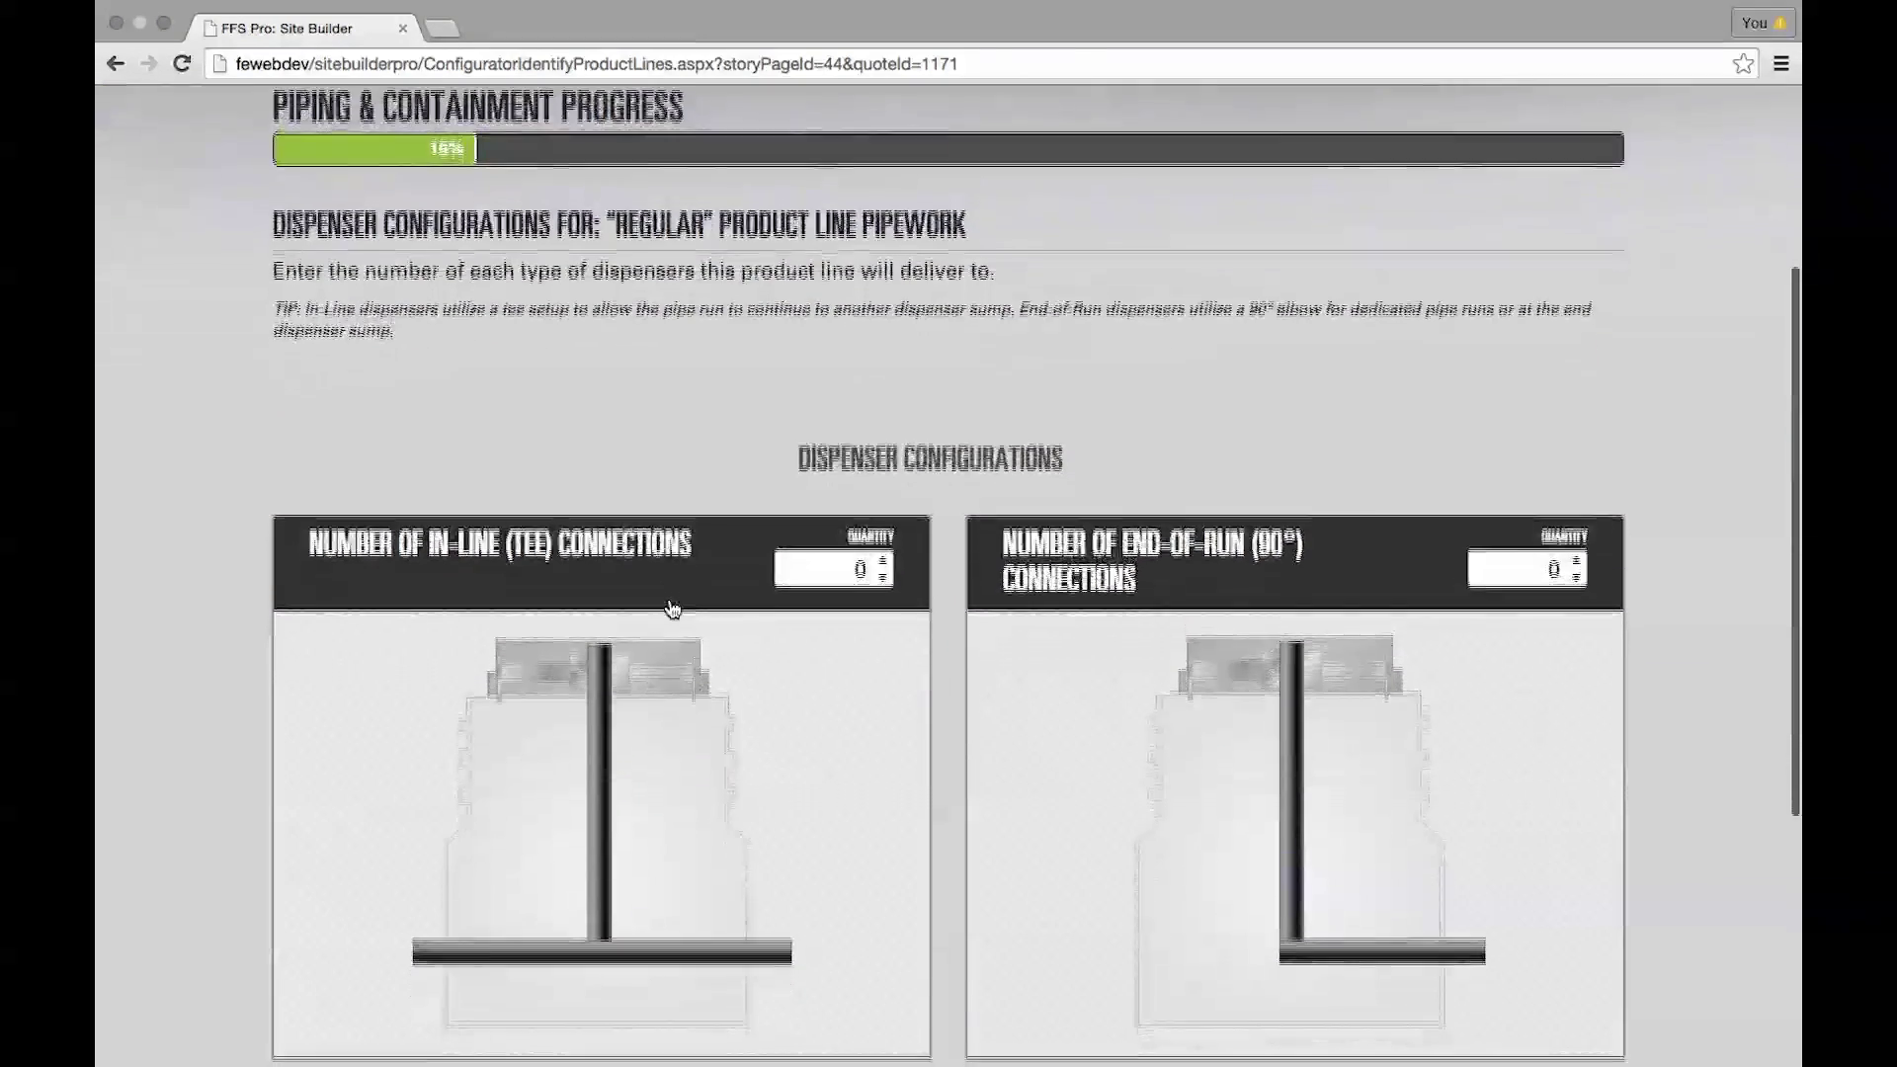
- Give the Regular line 2 in-line dispensers and 1 end-of-run dispenser
scroll(680, 609, down, 1)
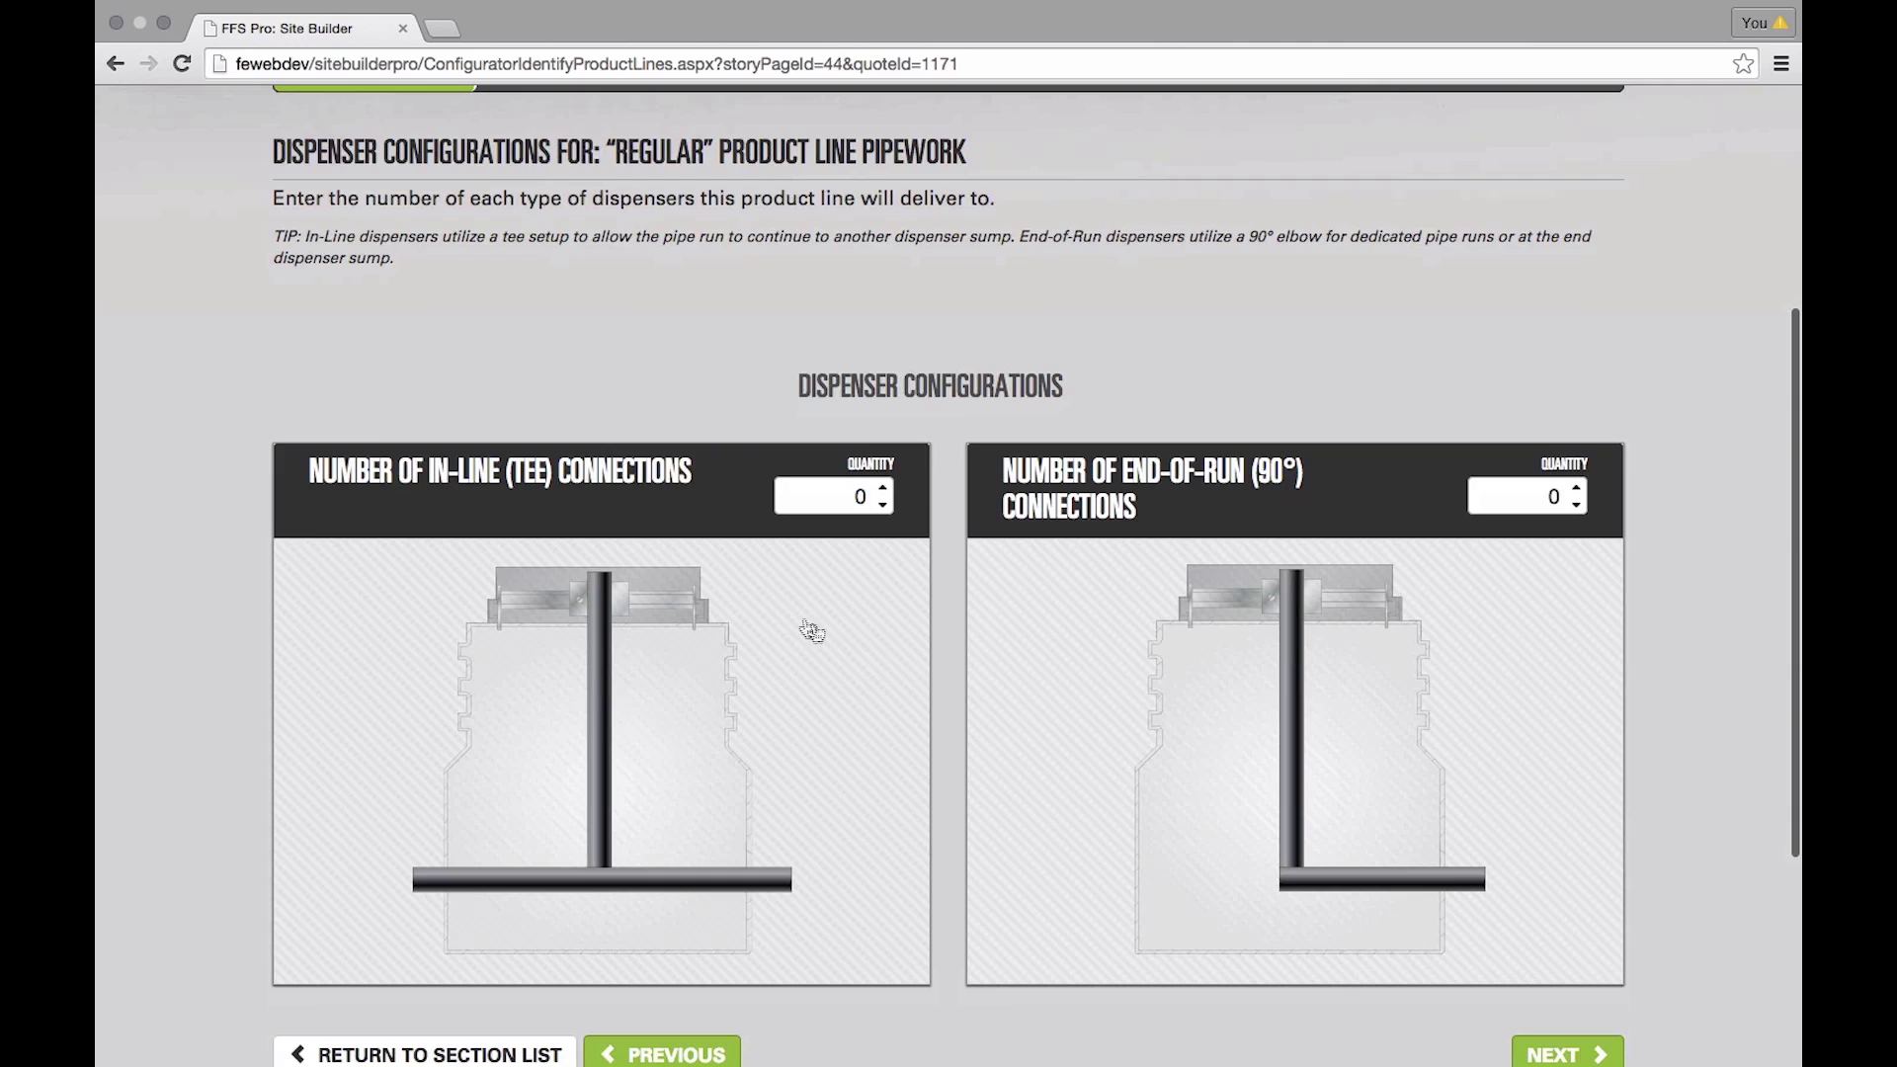
click(887, 490)
click(886, 488)
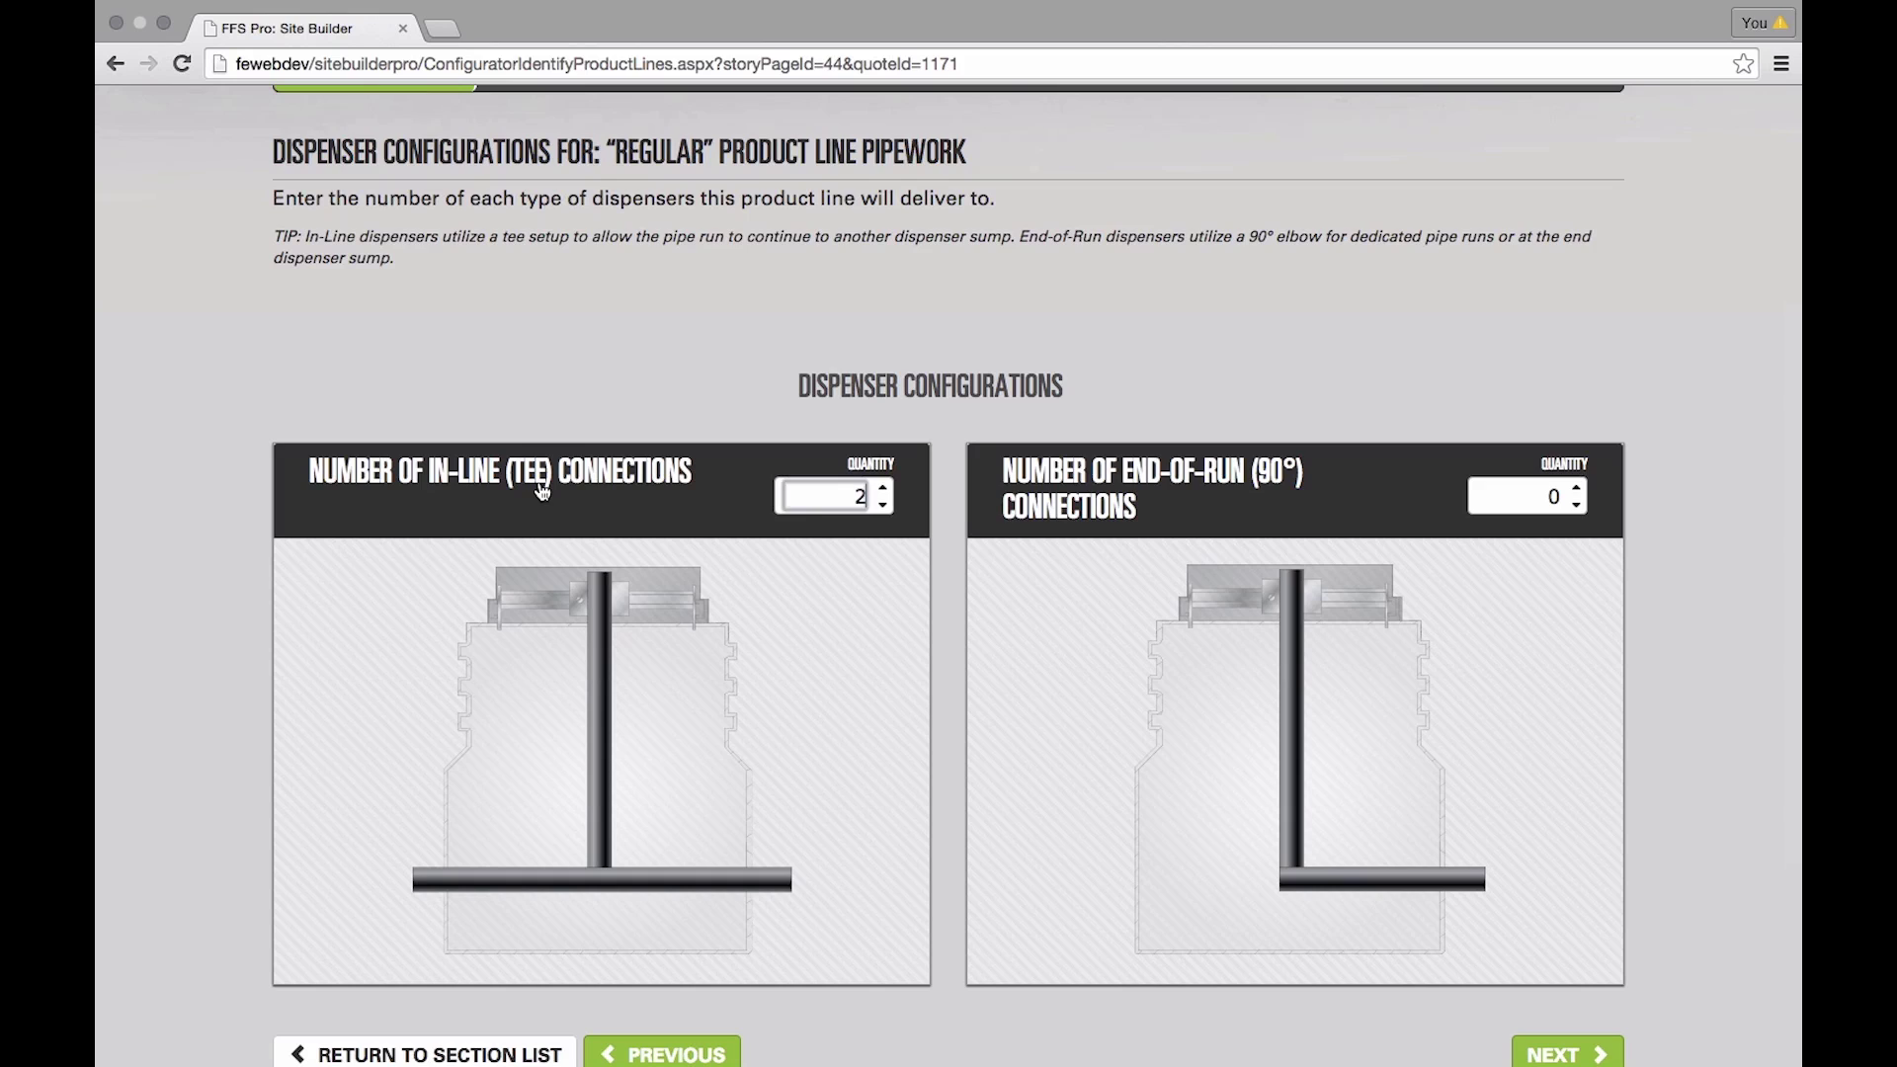
click(1576, 490)
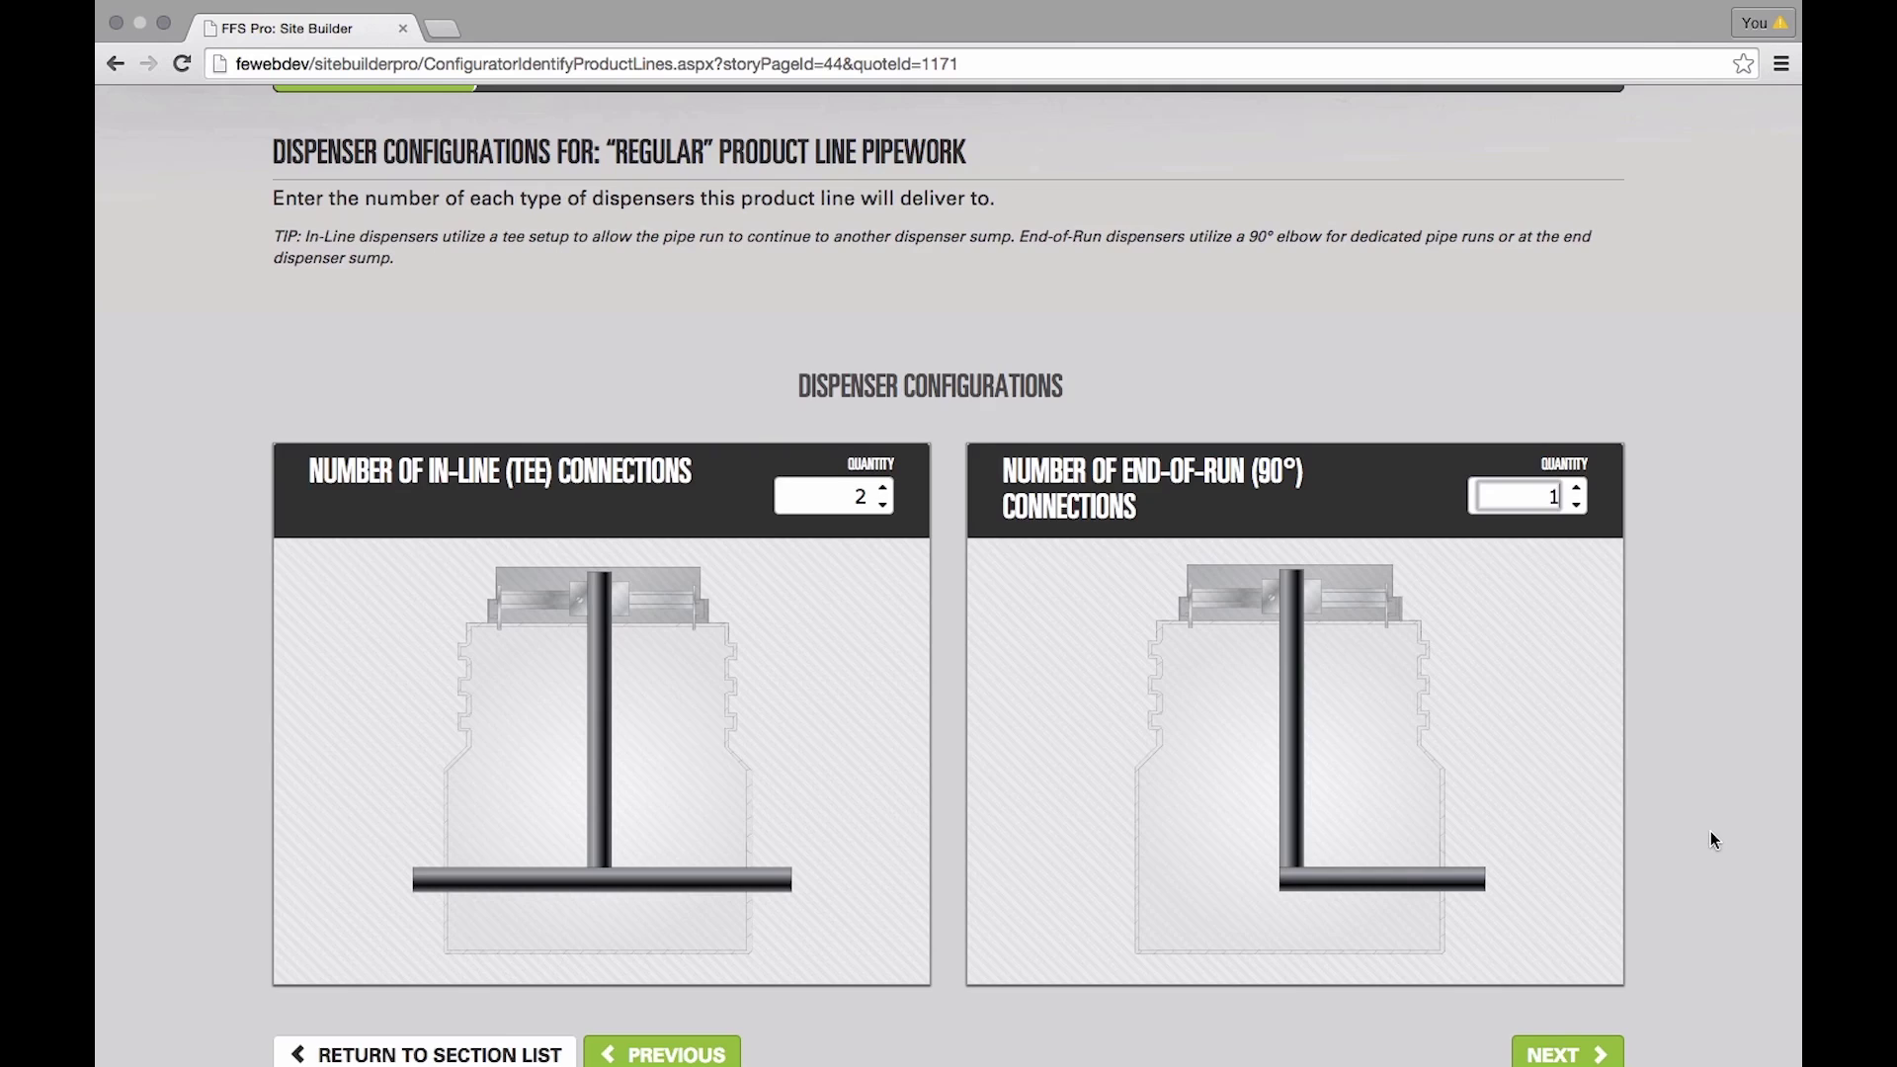
scroll(1710, 834, down, 2)
click(1581, 954)
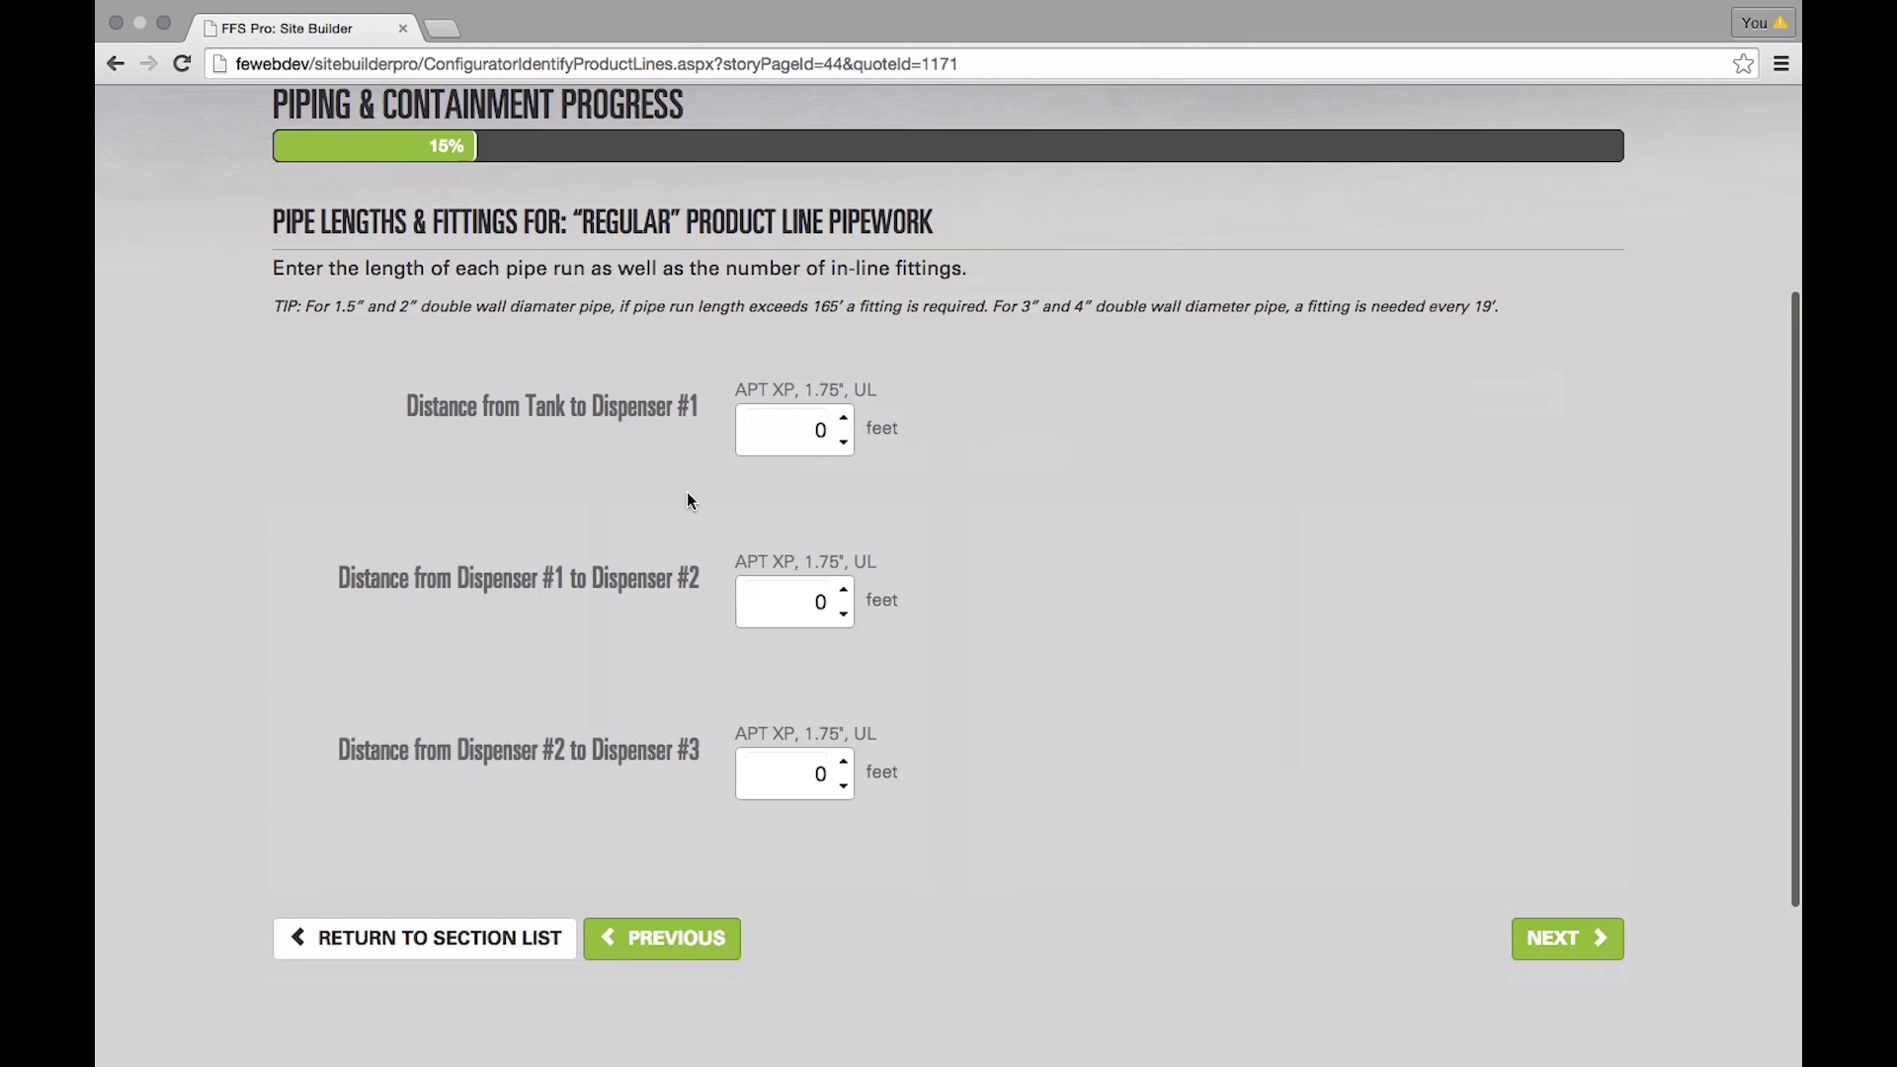
- Enter Regular's pipe runs: 50 ft to dispenser #1, then 25 ft and 25 ft
click(811, 430)
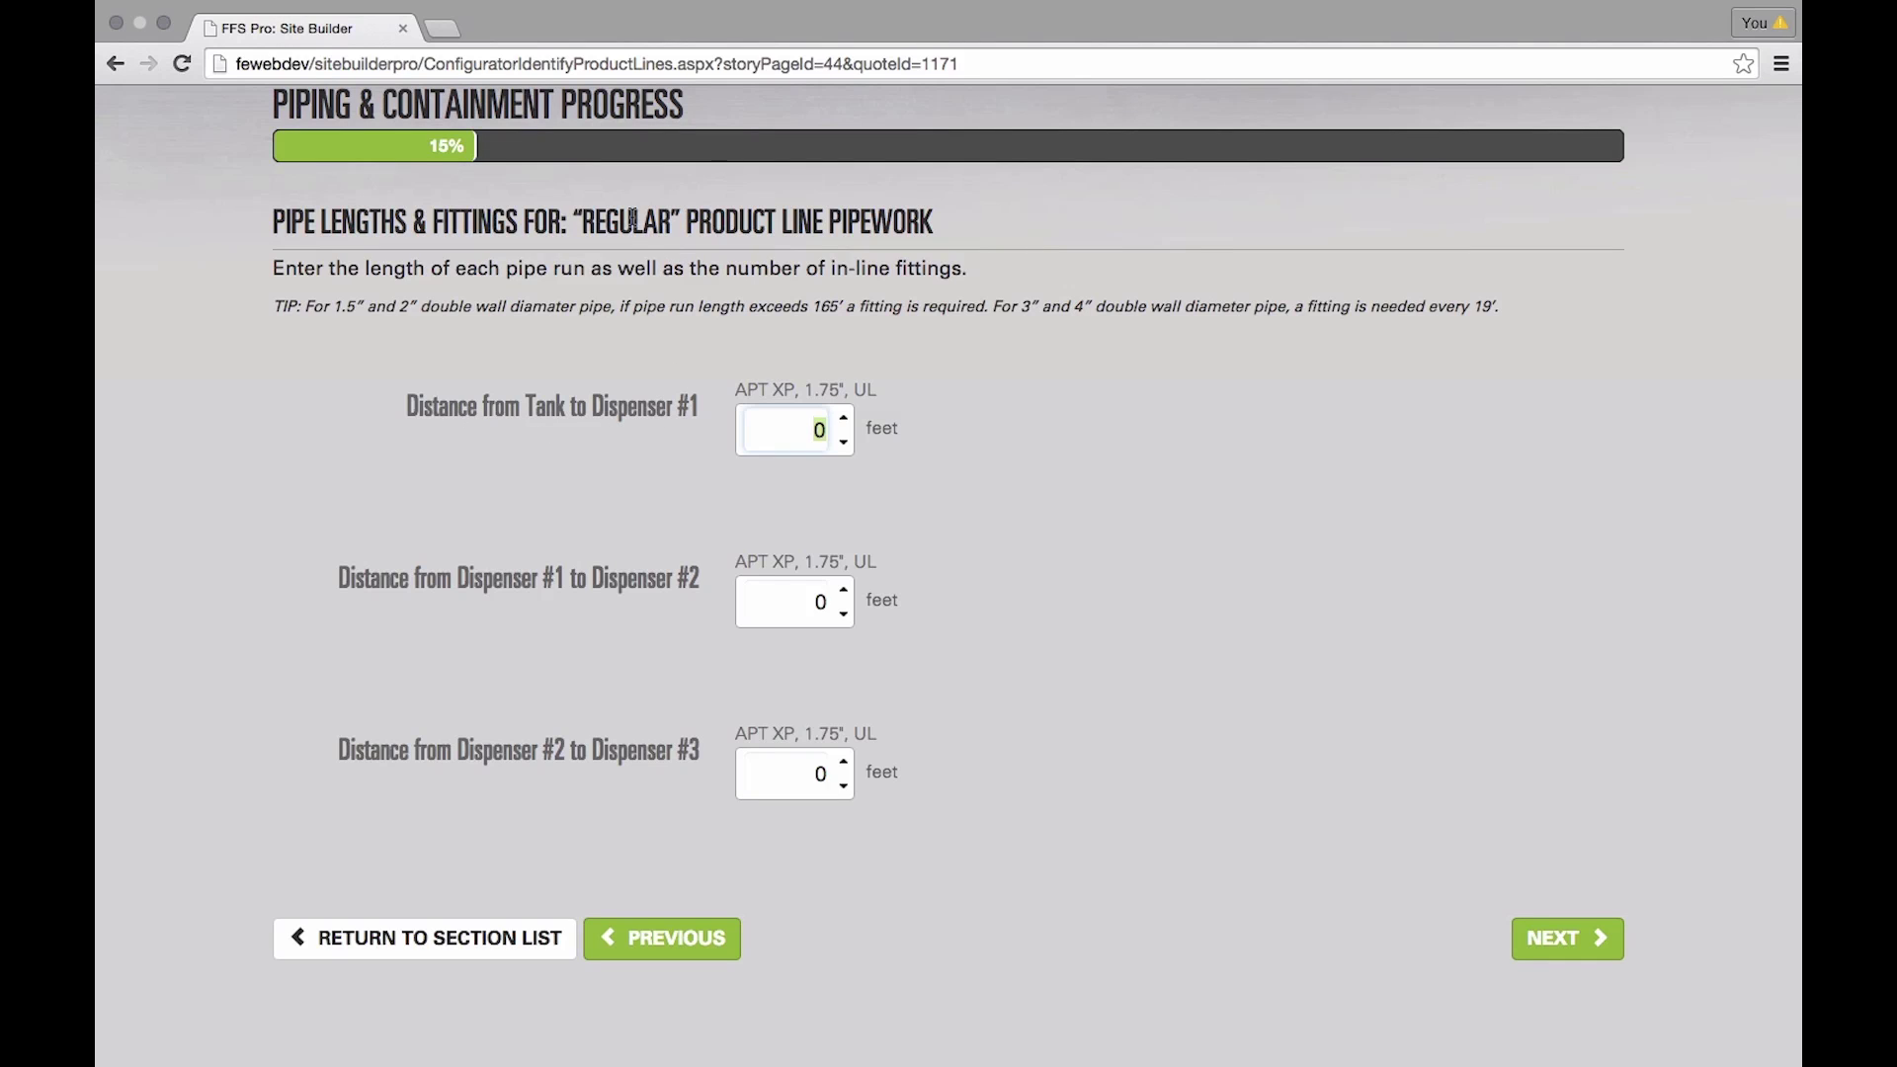
text(50)
click(808, 602)
text(25)
click(813, 773)
click(813, 774)
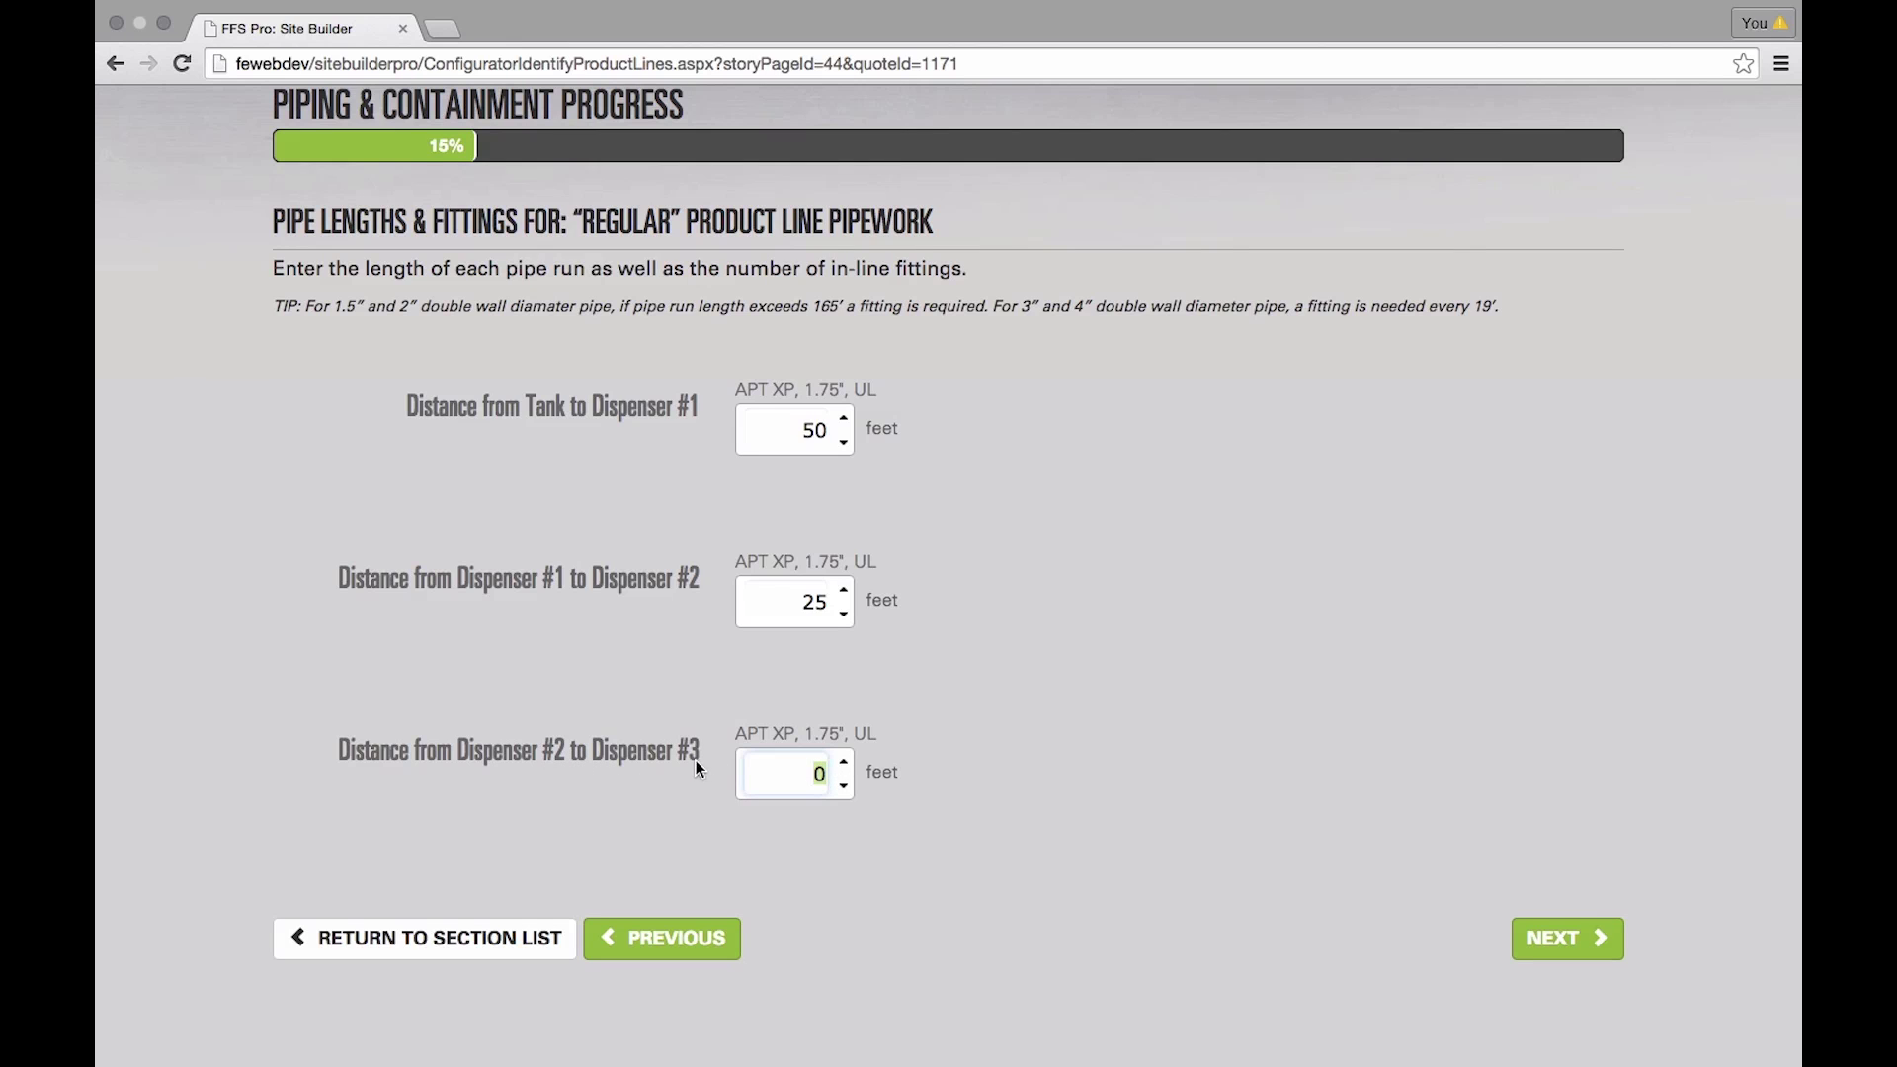
text(25)
click(1557, 940)
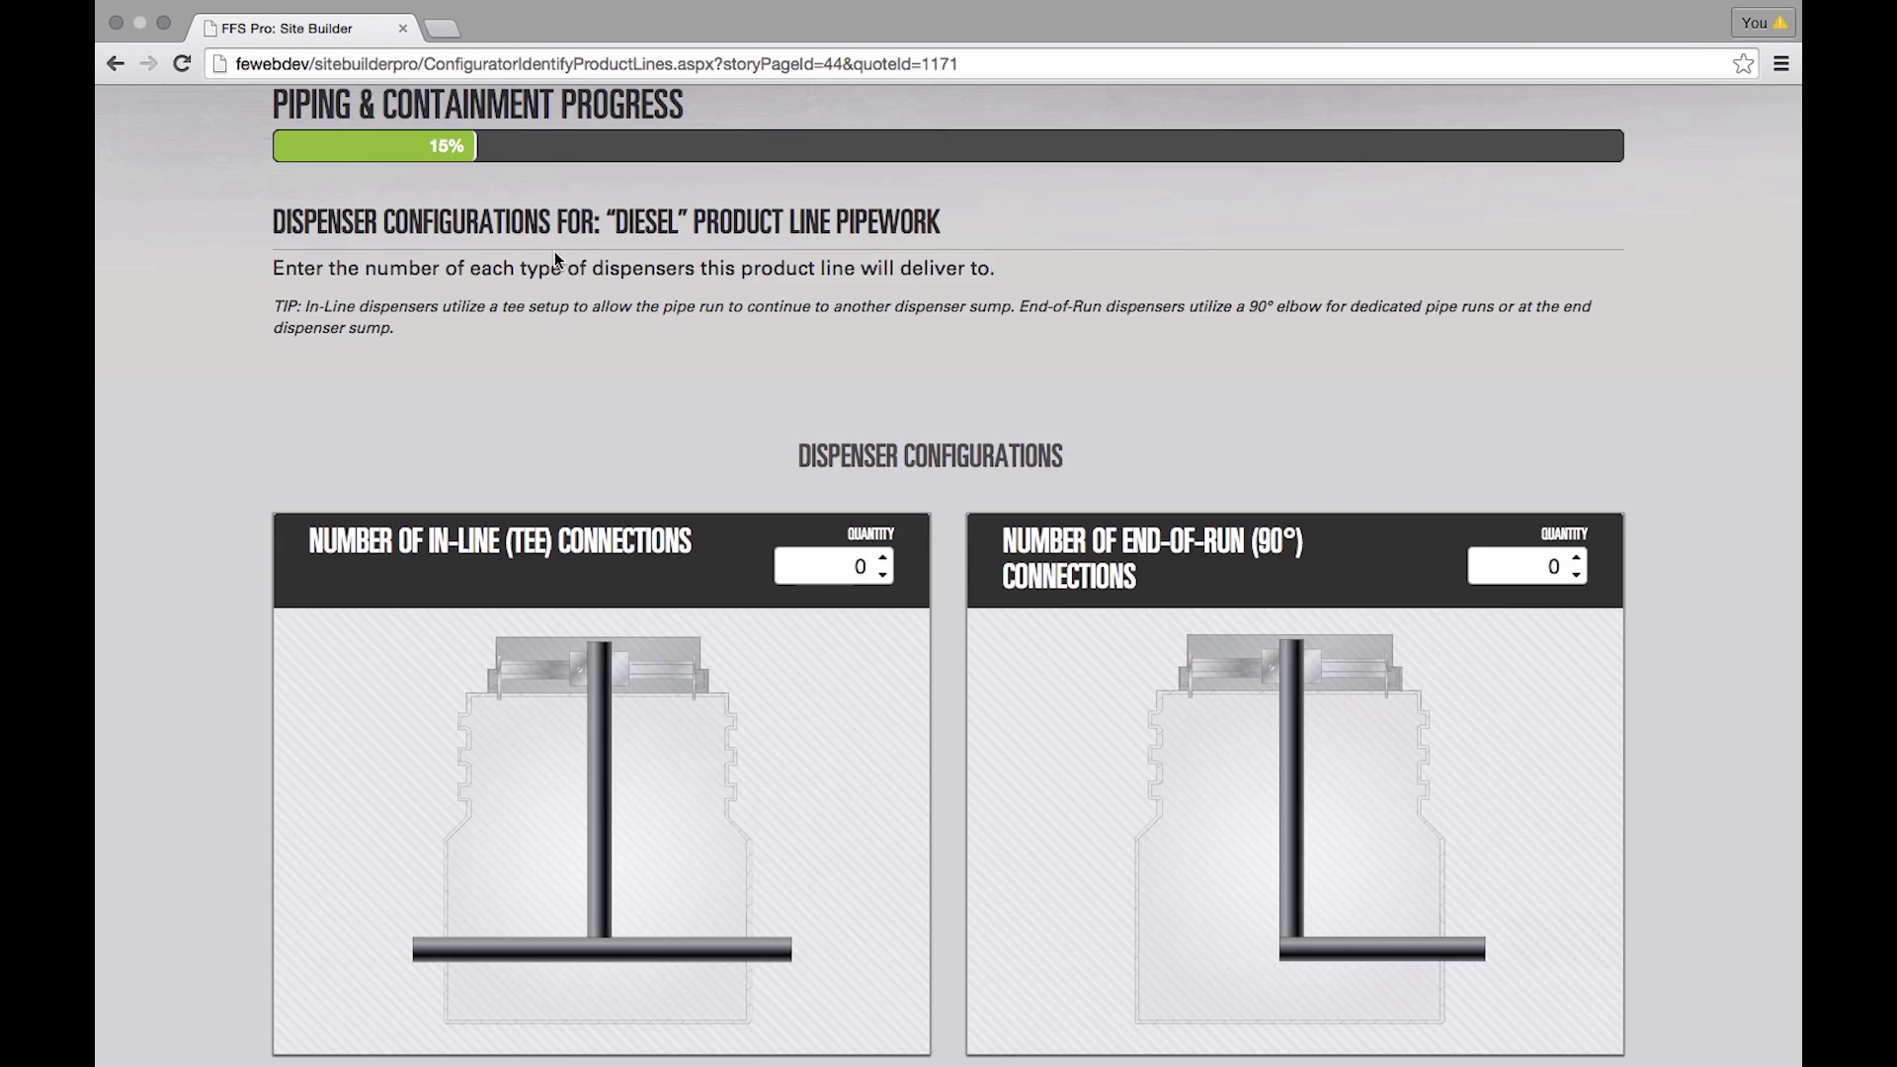
- Set Diesel's dispensers to 1 in-line (tee) and 1 end-of-run (90°)
scroll(1716, 432, down, 3)
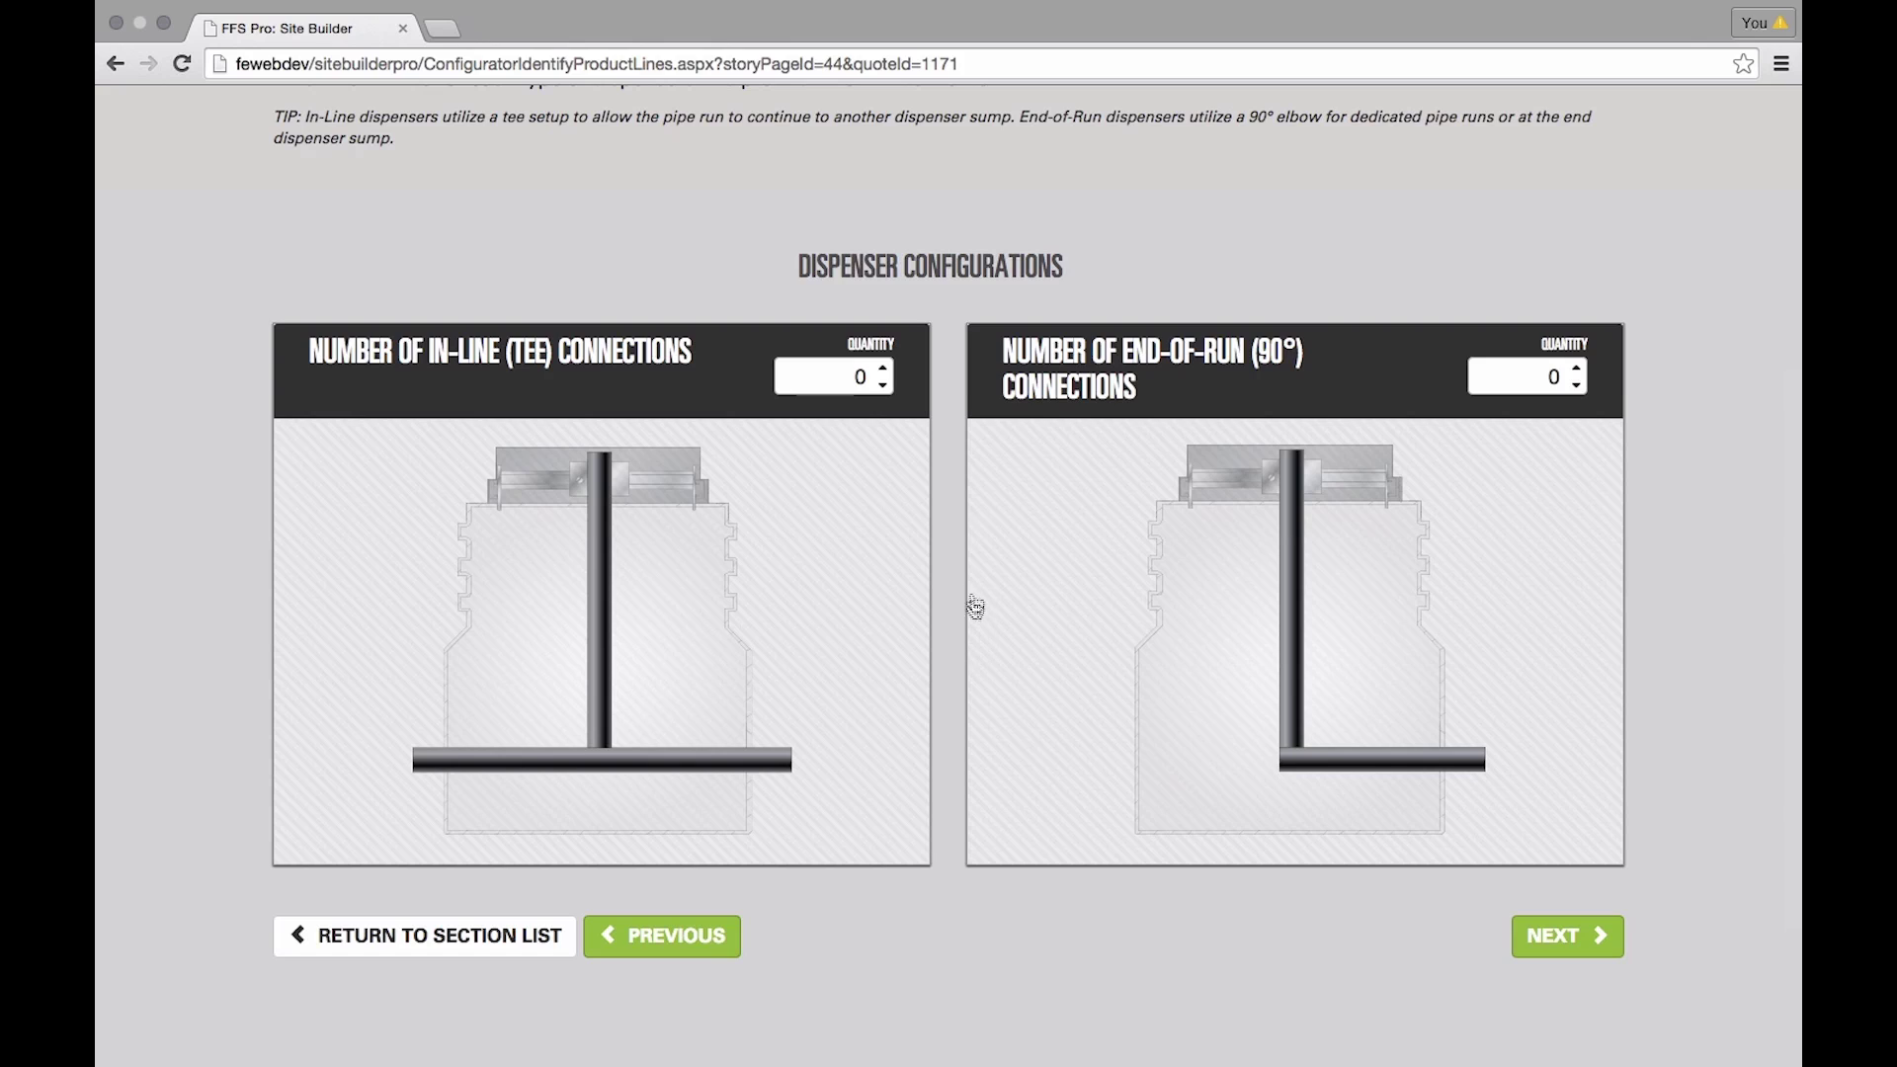
click(884, 367)
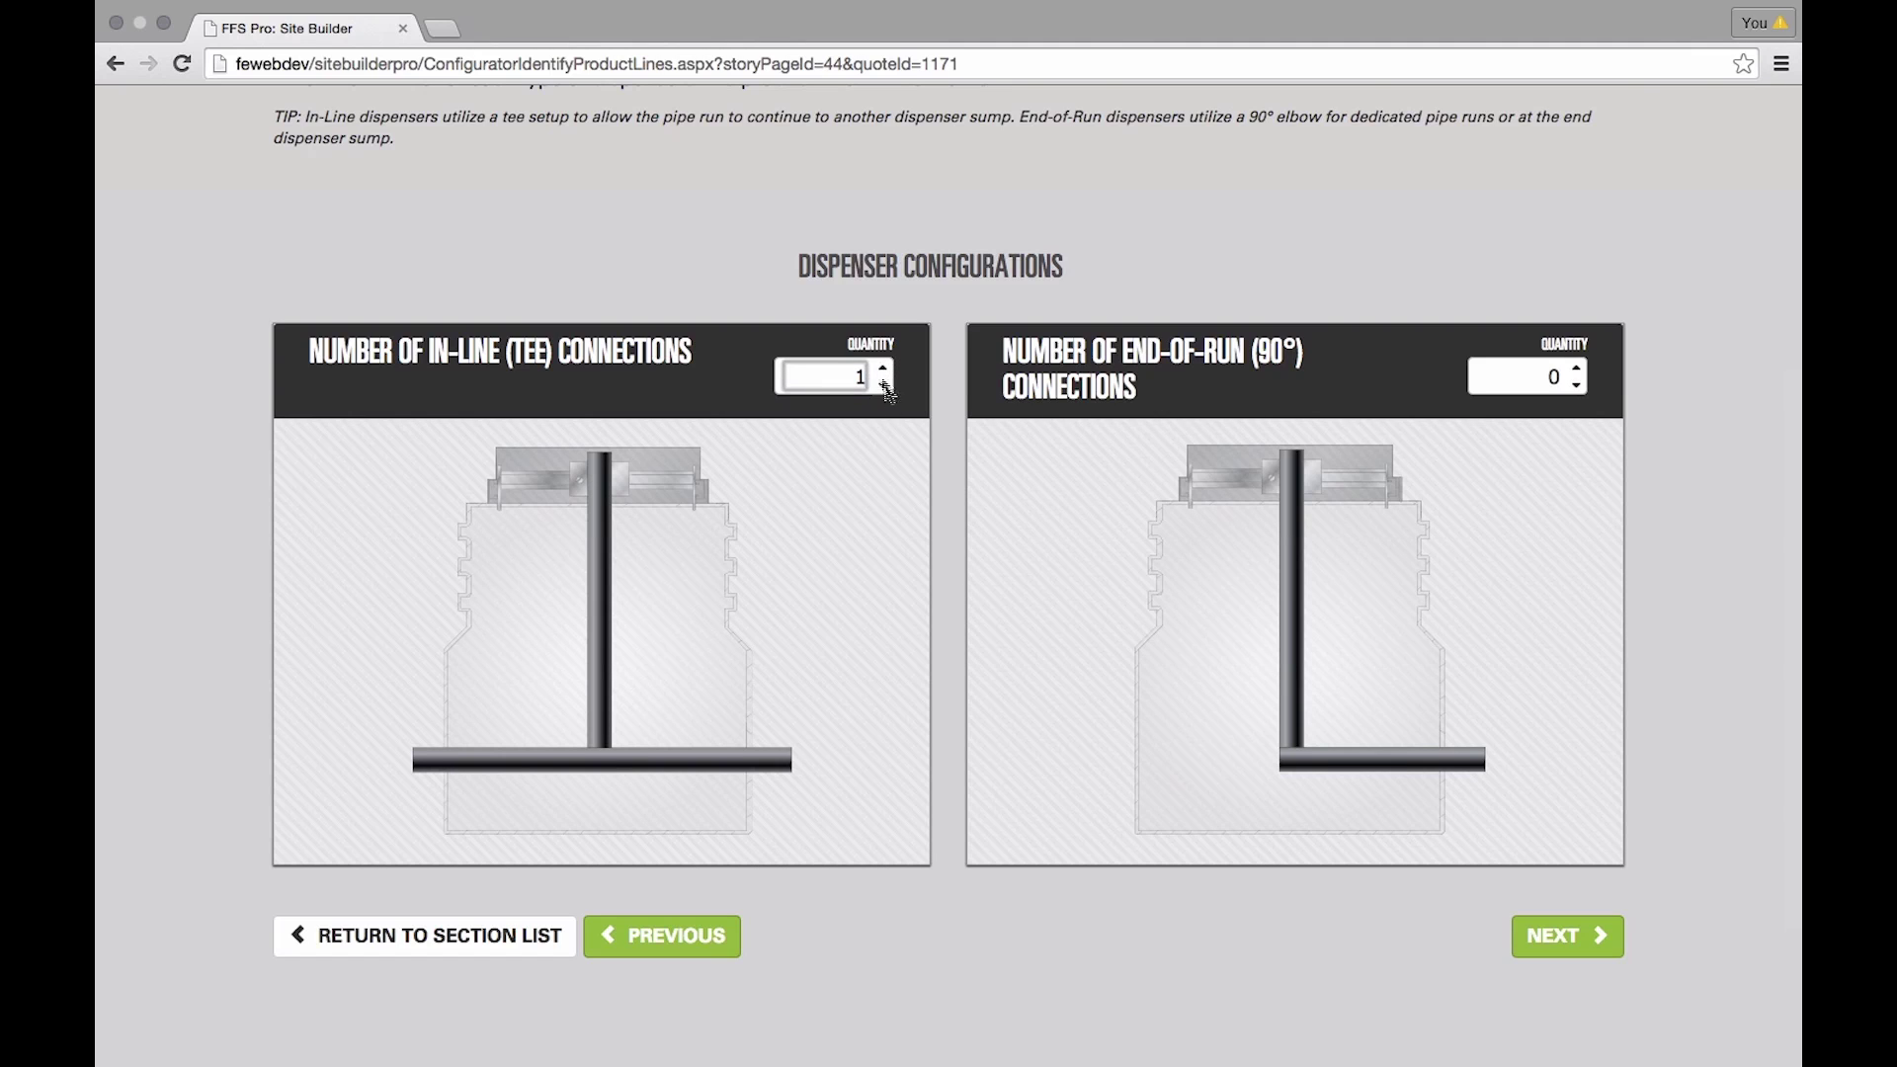
click(1578, 370)
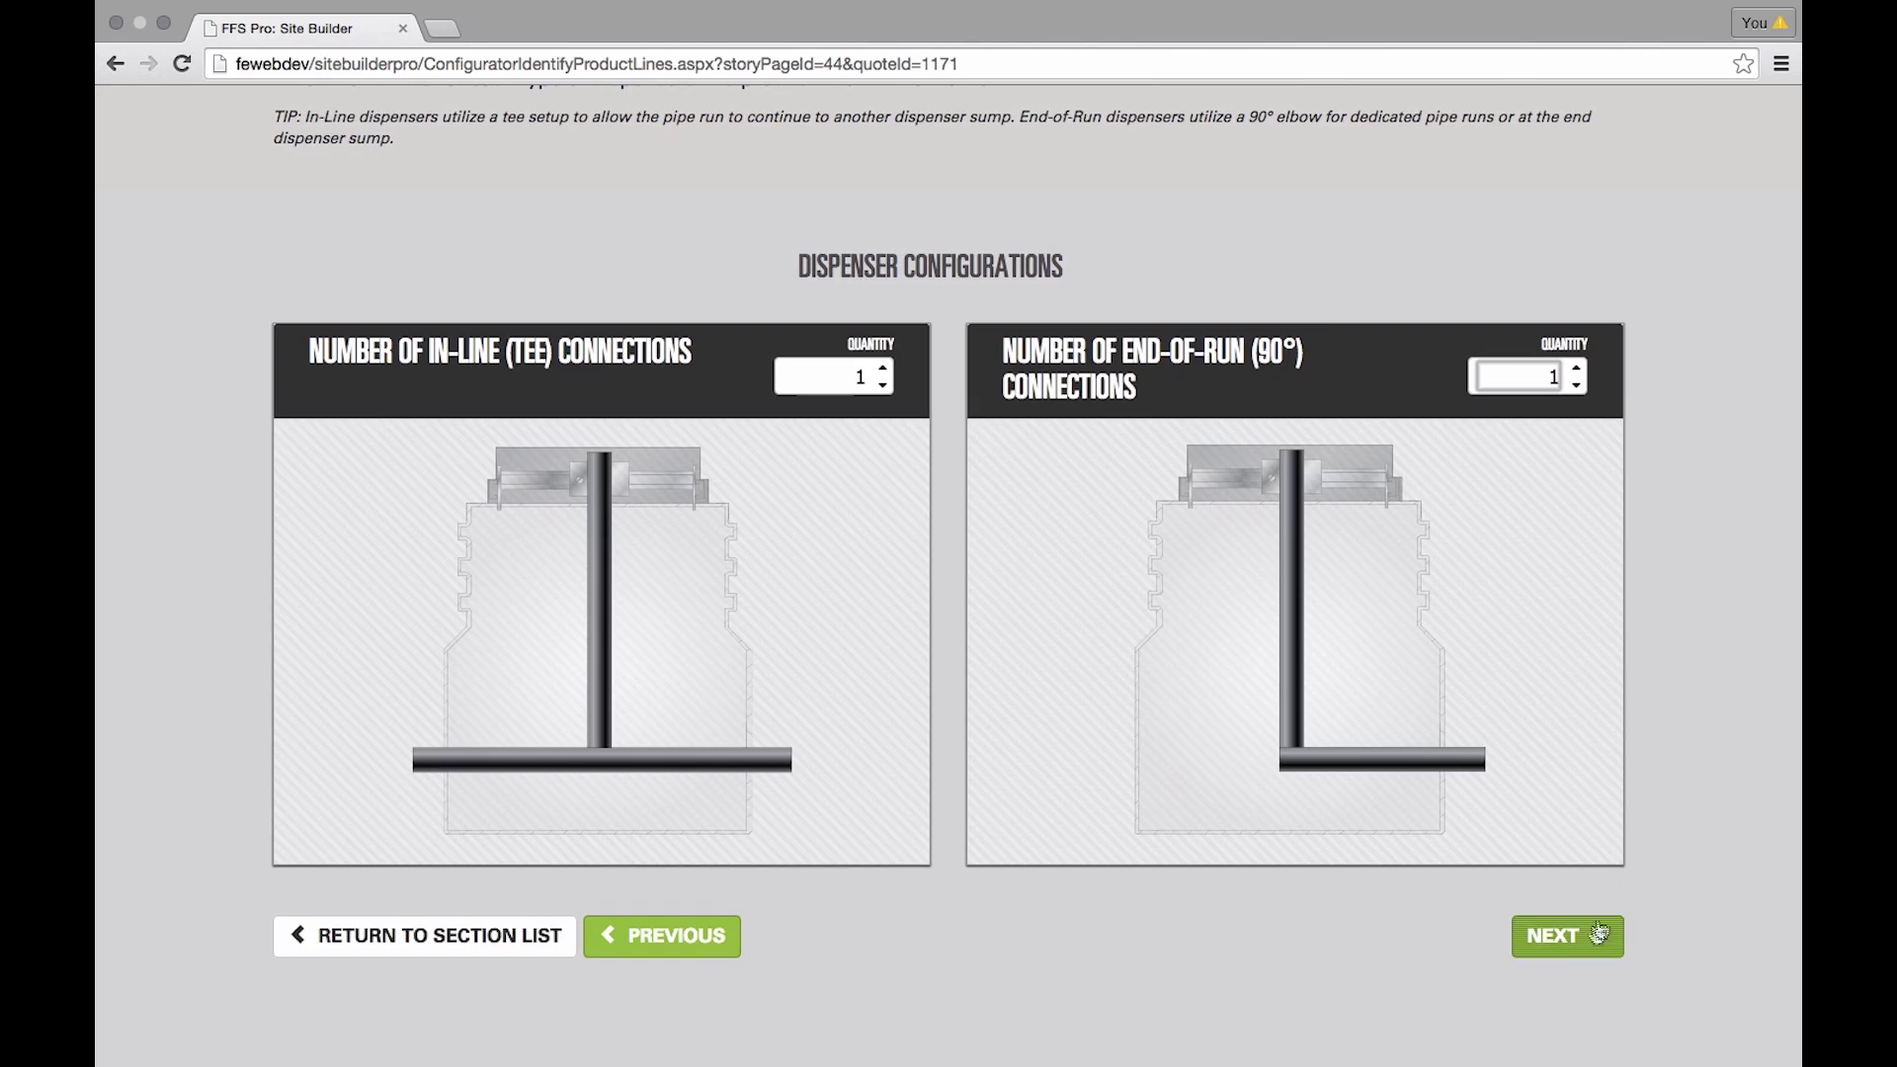
click(1600, 934)
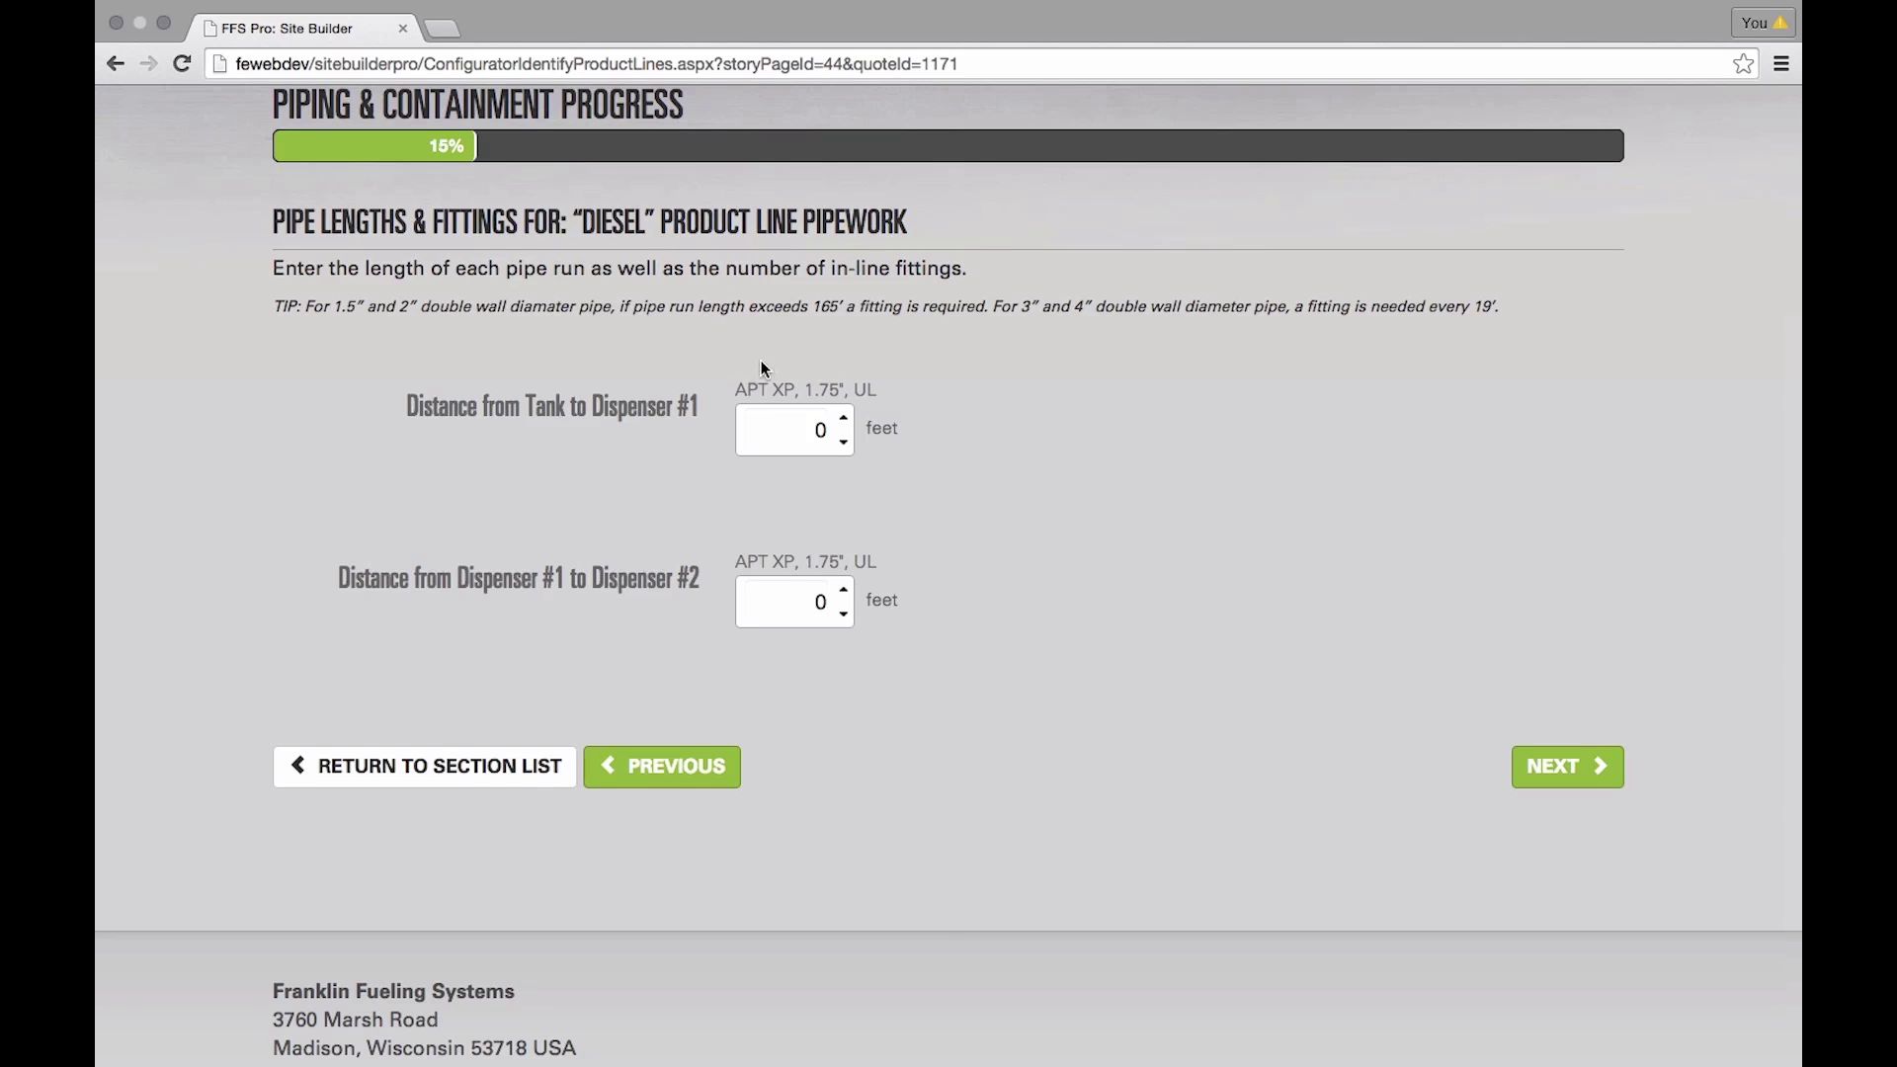
- Enter Diesel's pipe runs of 60 and 25 feet and keep the Split test boot
click(793, 435)
click(784, 592)
text(25)
click(1620, 781)
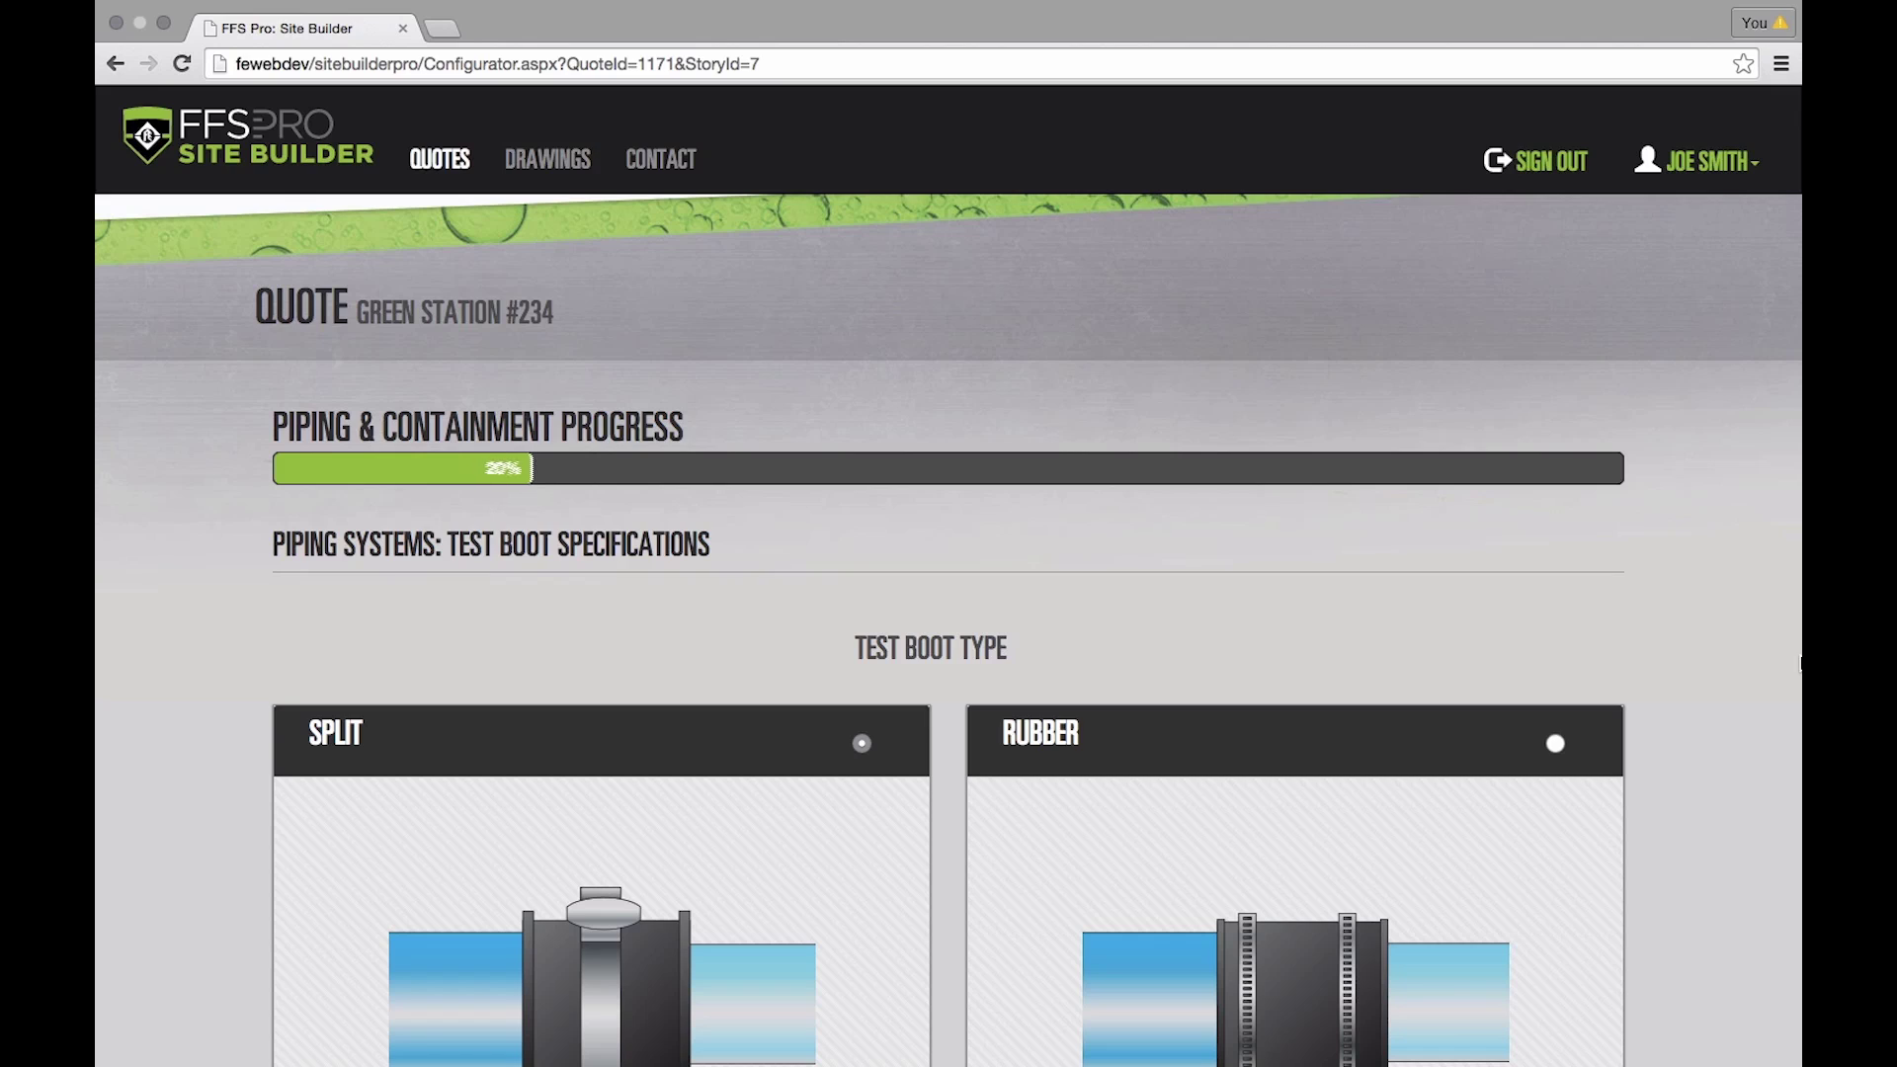
scroll(1649, 627, down, 3)
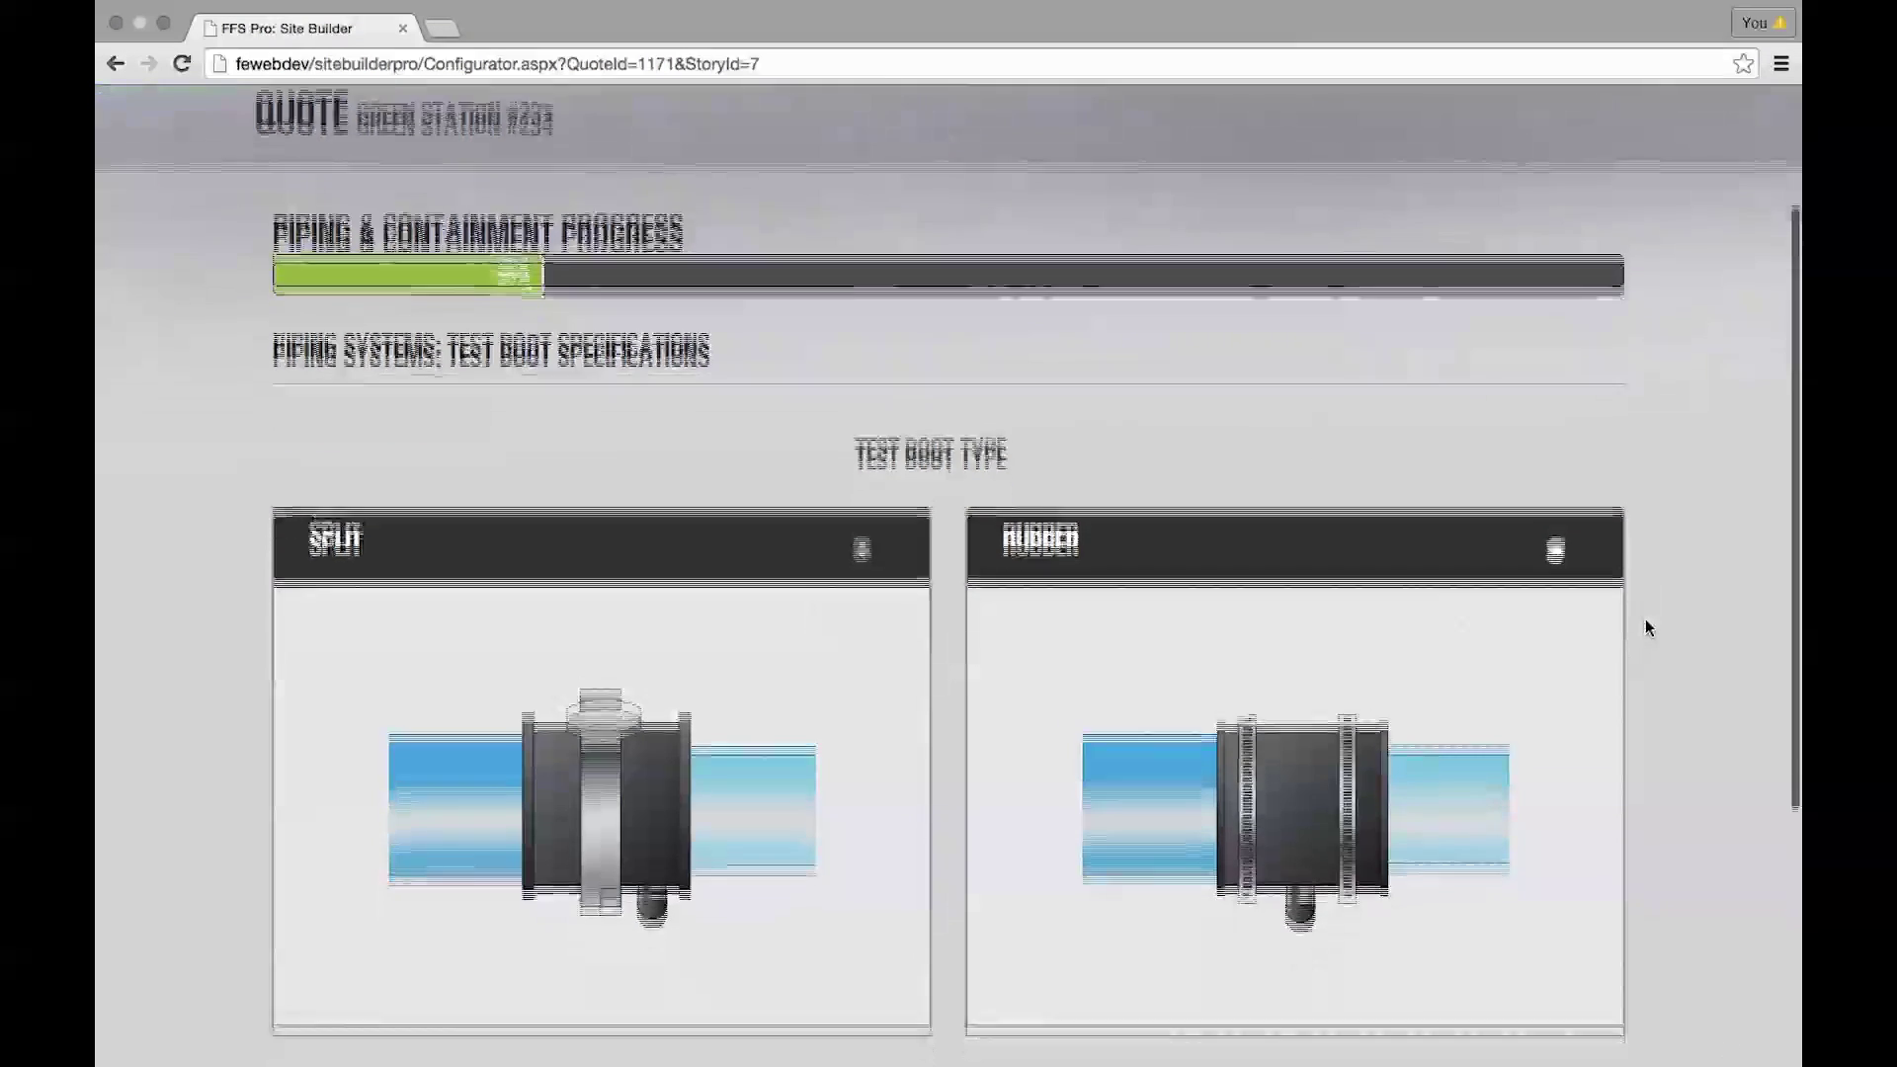
scroll(1662, 639, down, 1)
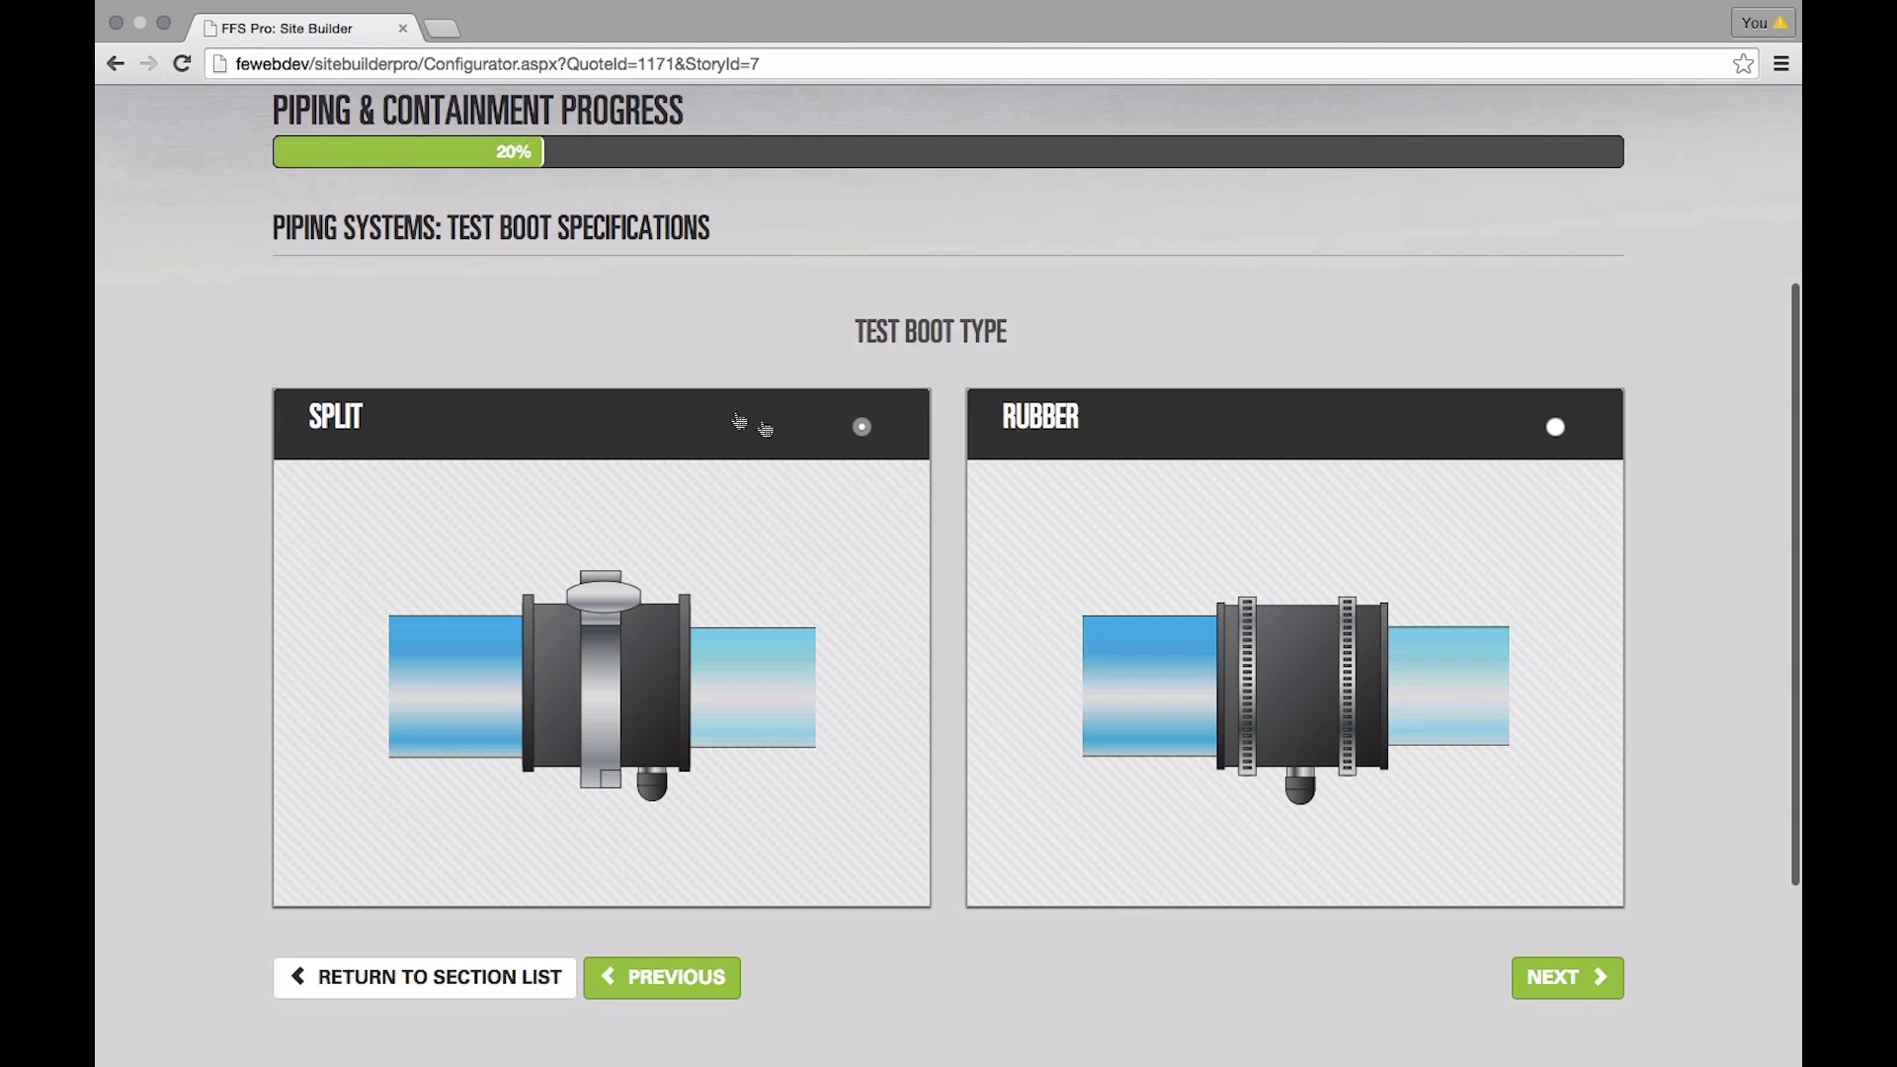
click(1567, 977)
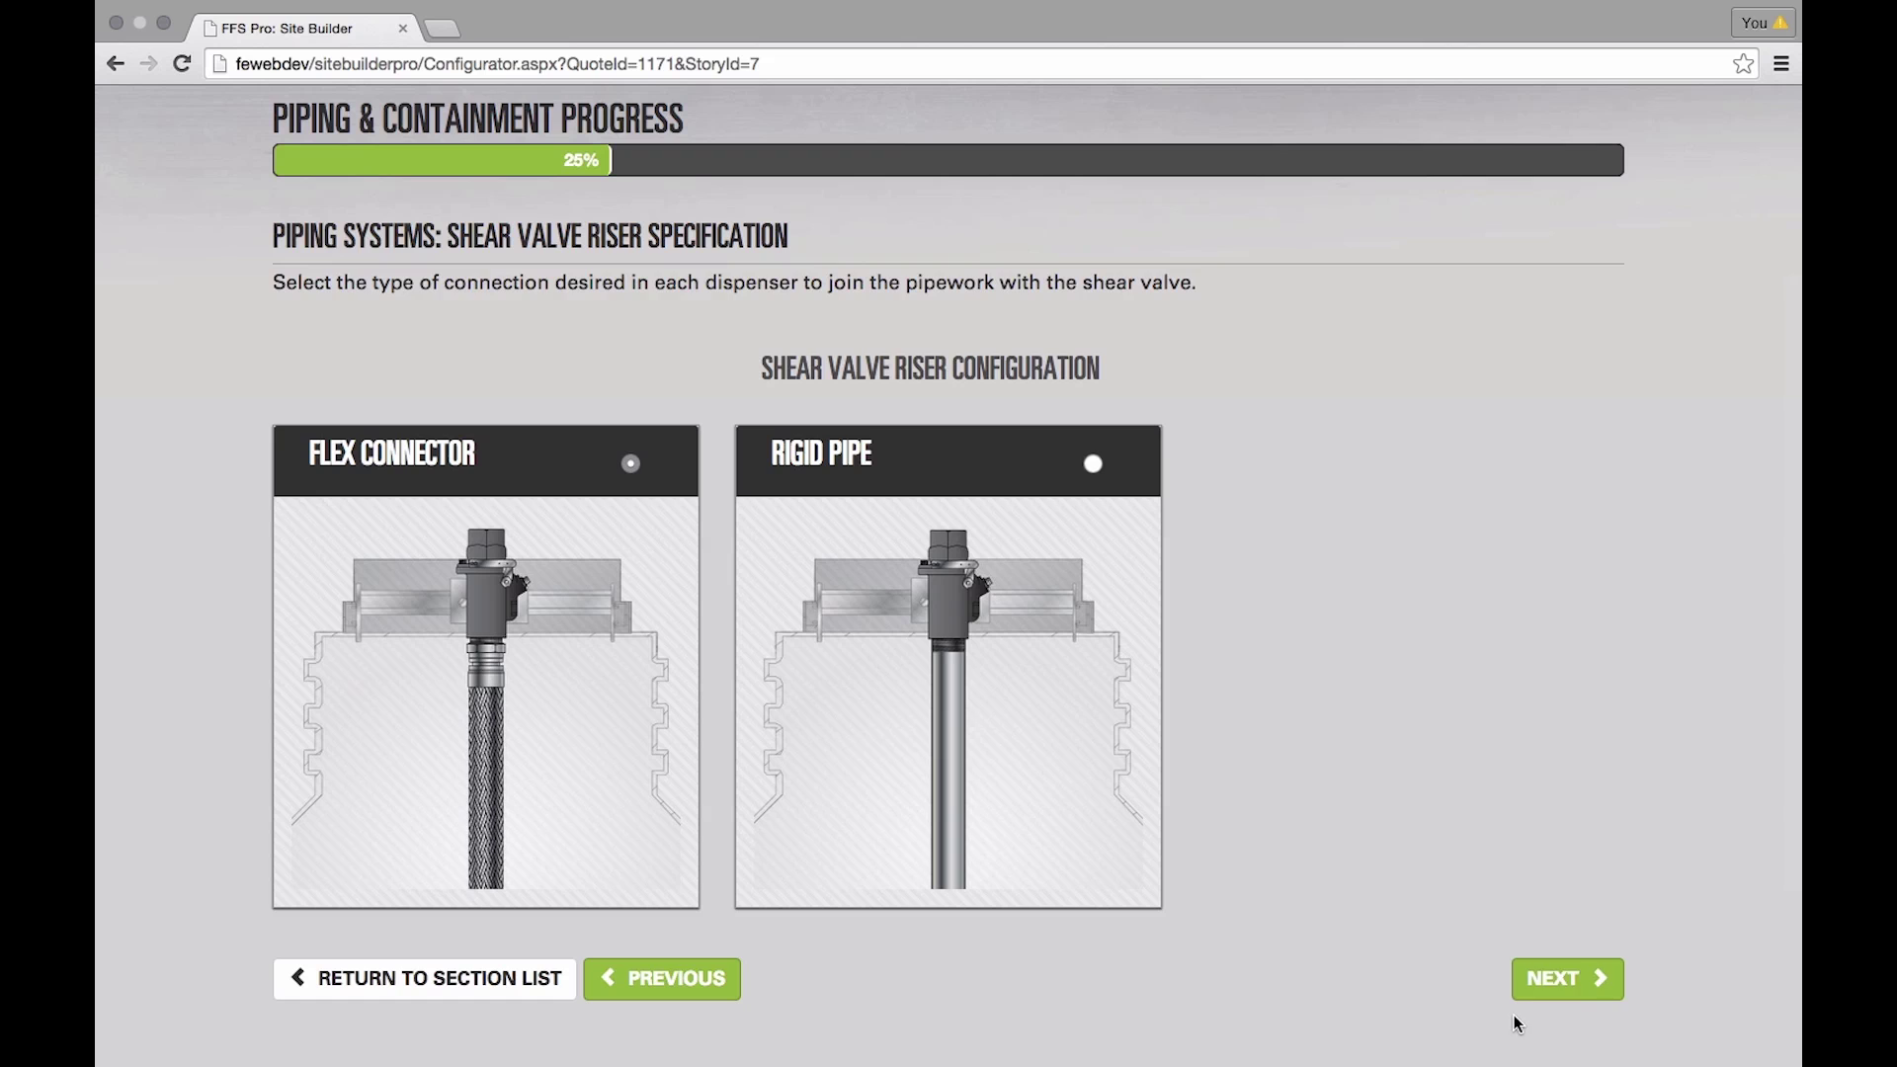
- Keep the Flex Connector shear valve riser
click(1561, 980)
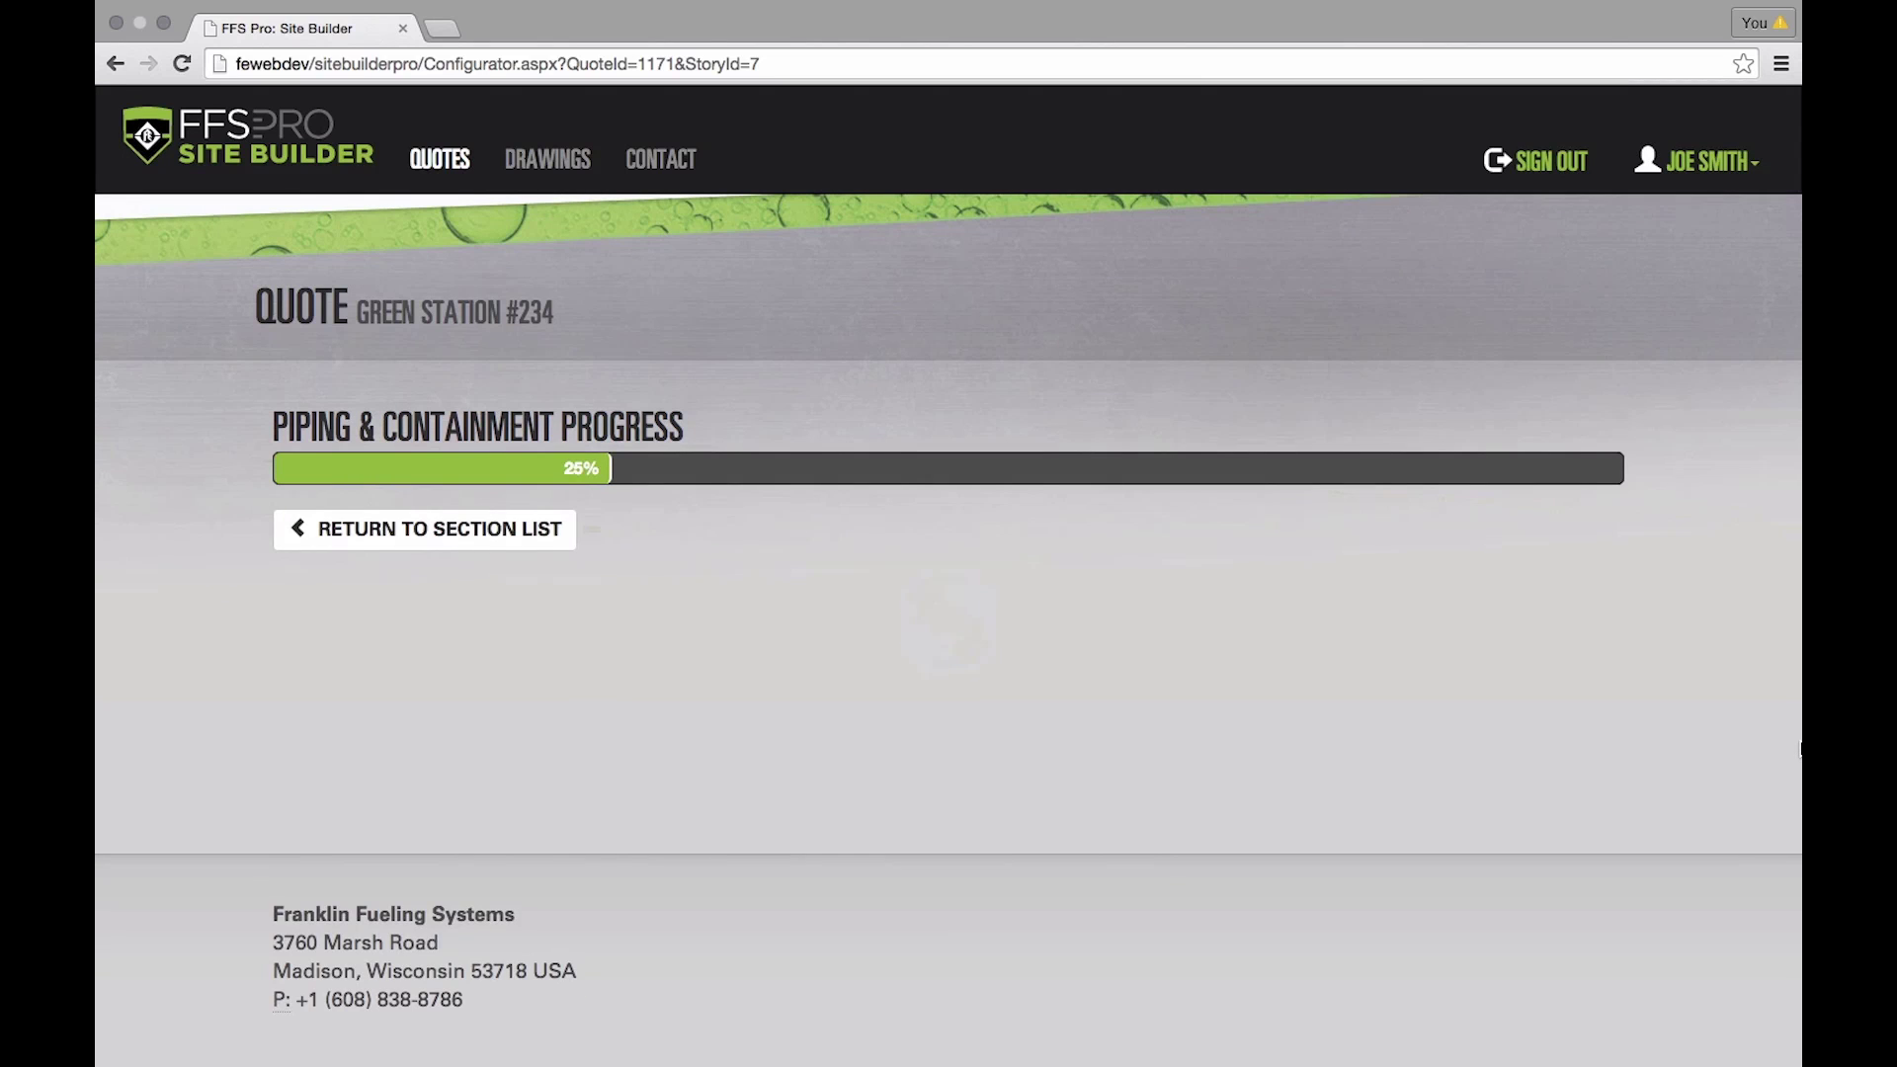
scroll(1690, 735, down, 2)
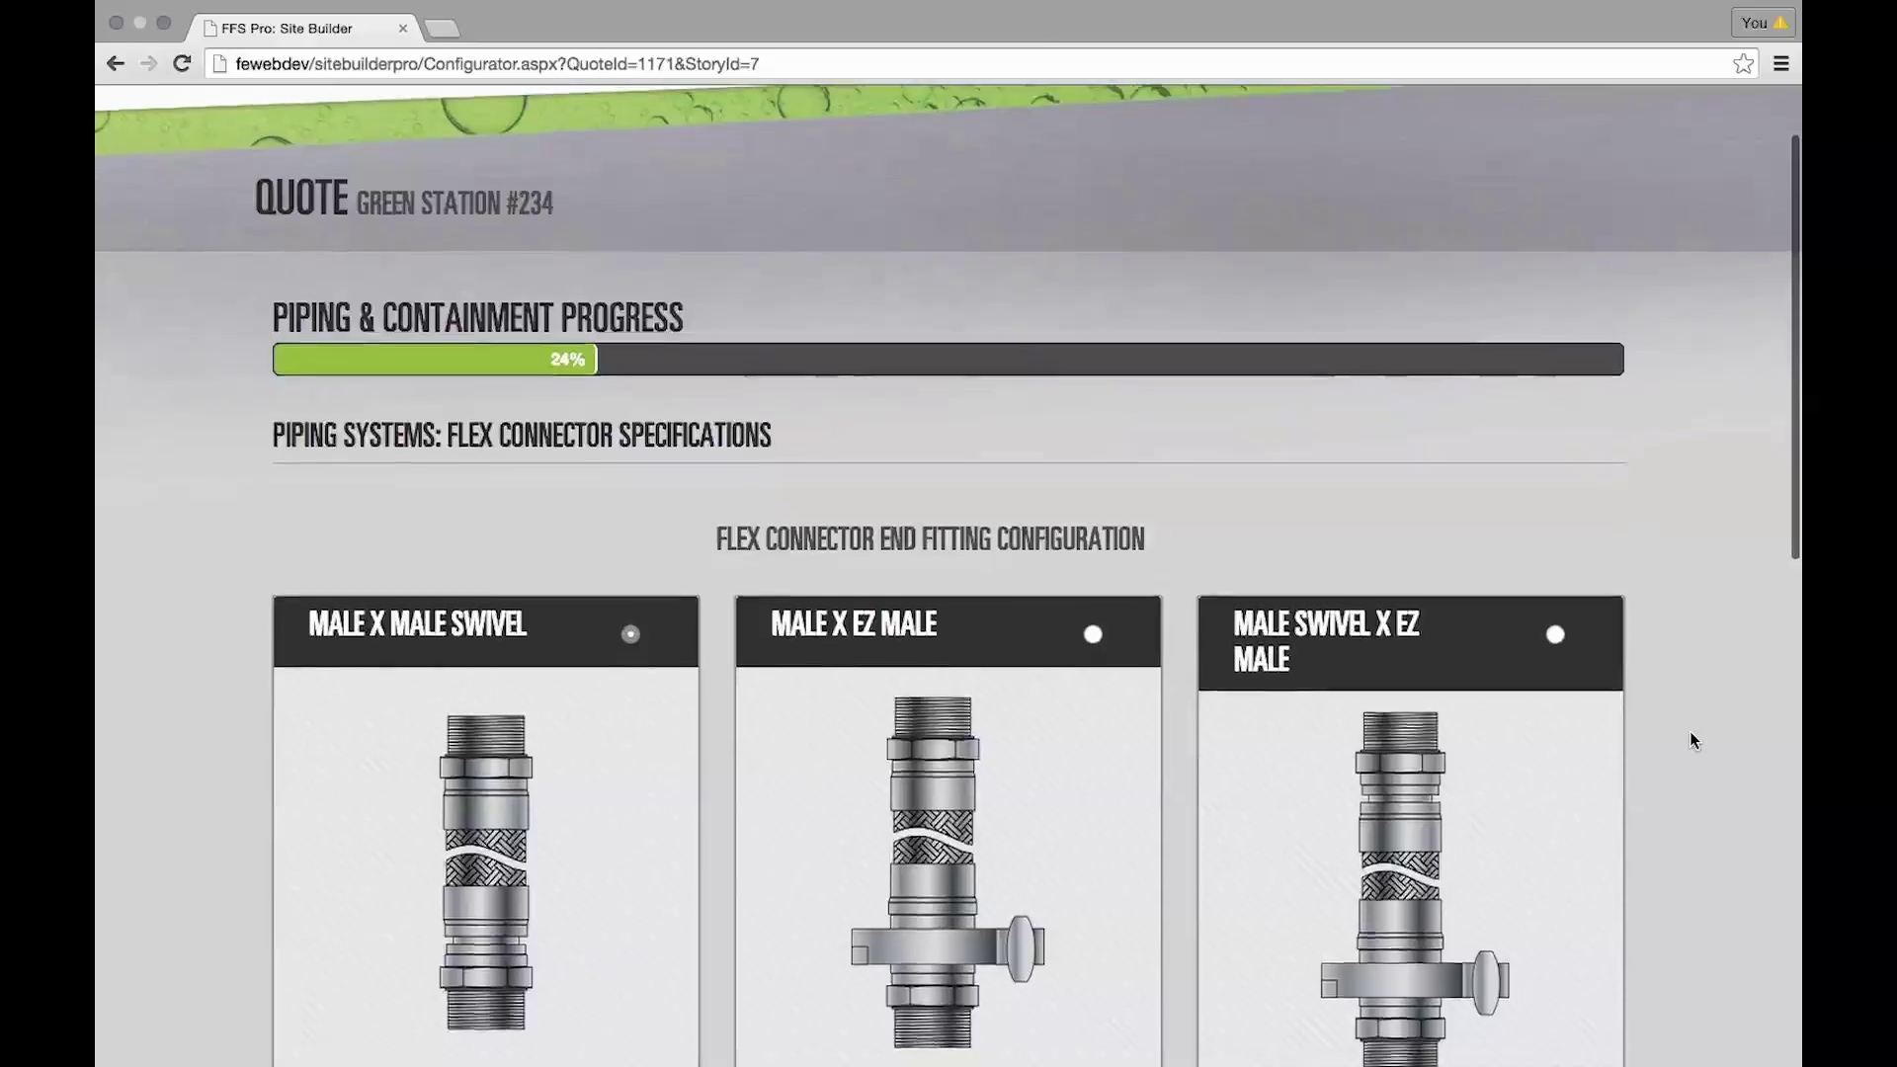
scroll(1691, 736, down, 1)
scroll(1691, 736, down, 2)
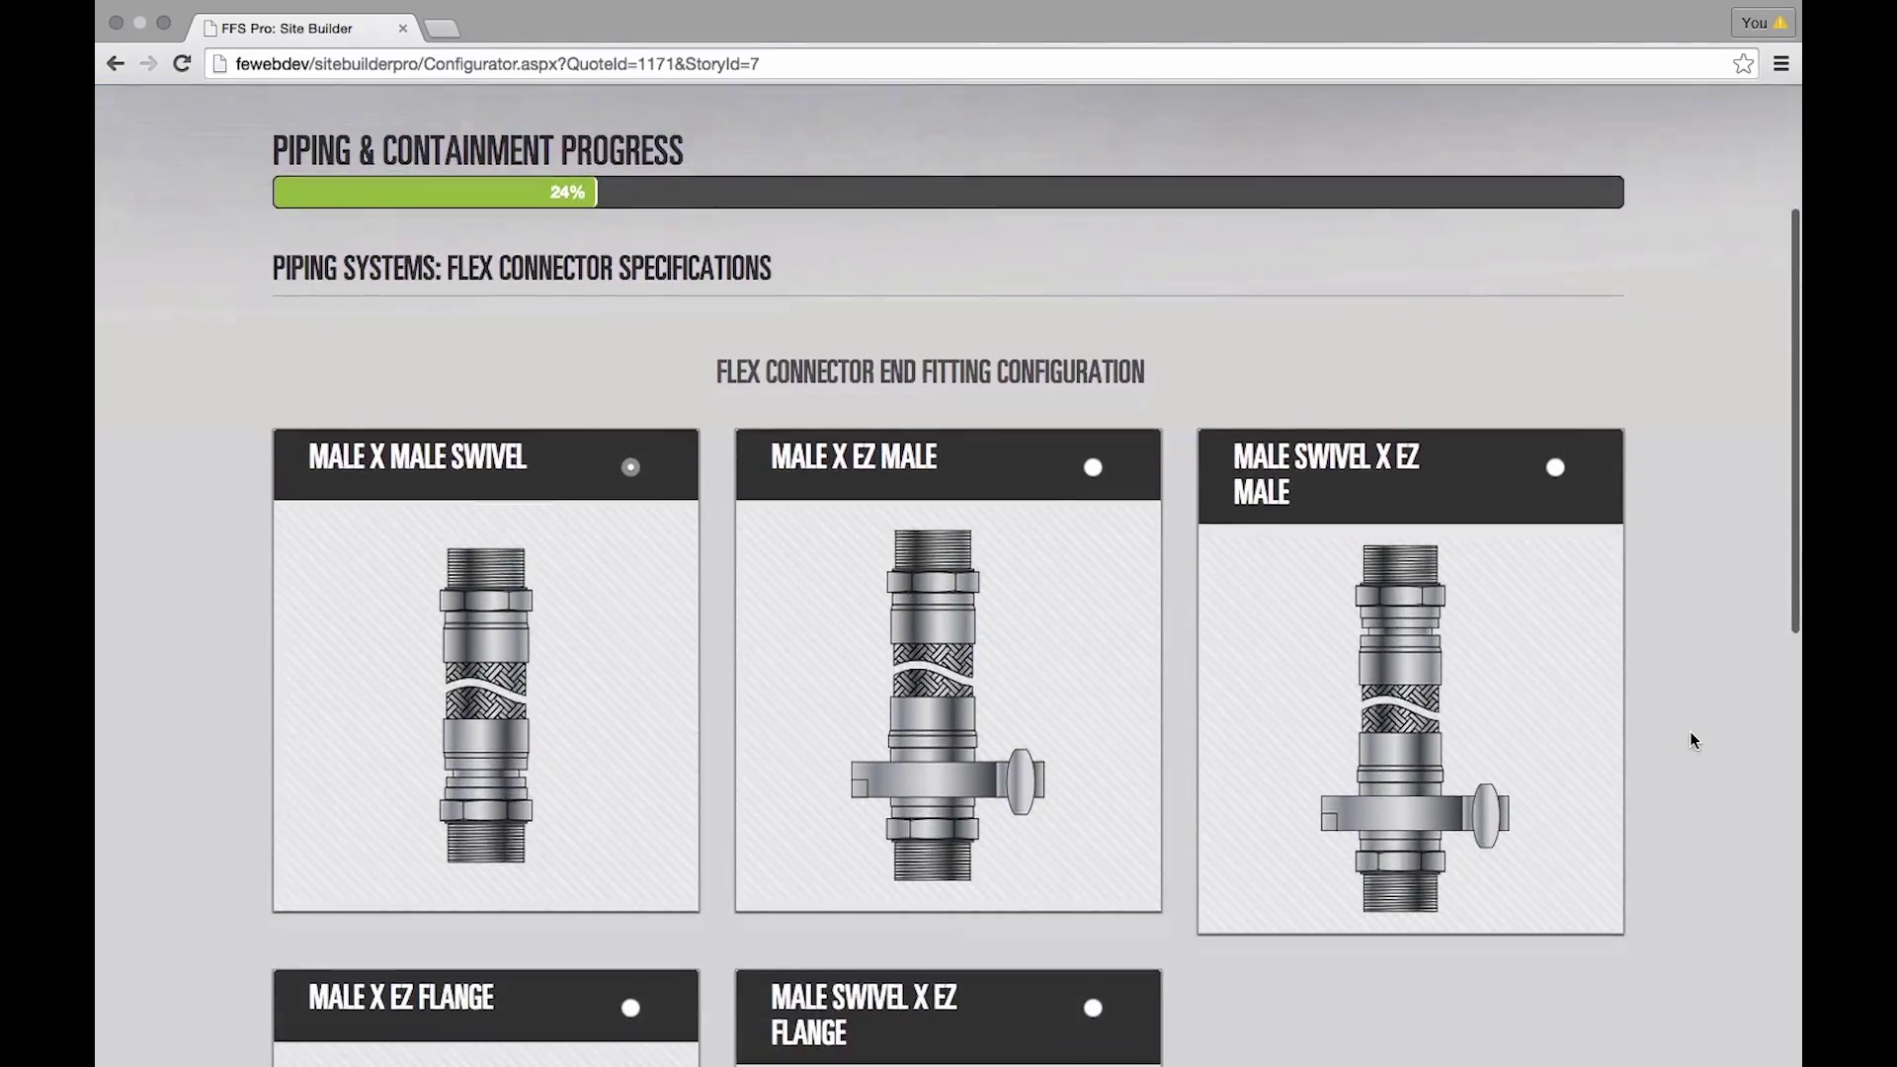
scroll(1675, 739, down, 3)
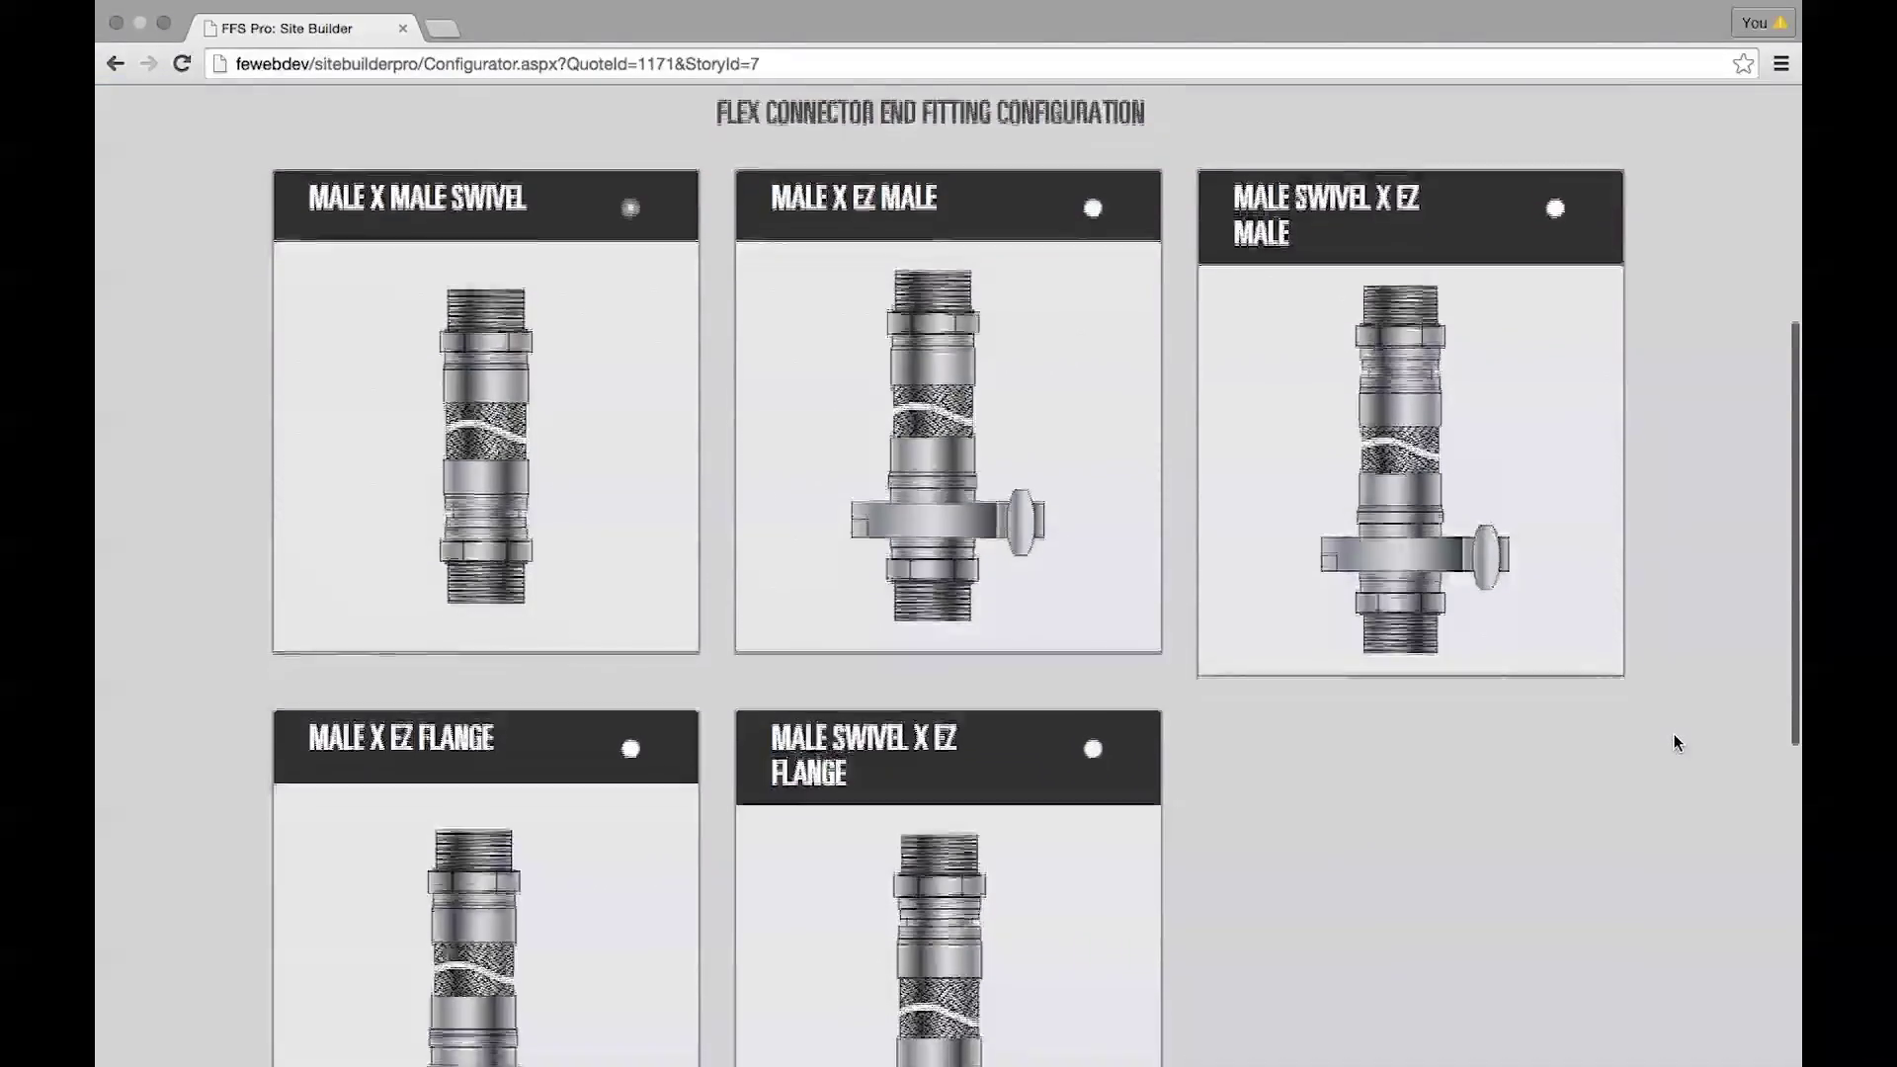
scroll(1675, 742, down, 1)
scroll(1661, 746, down, 1)
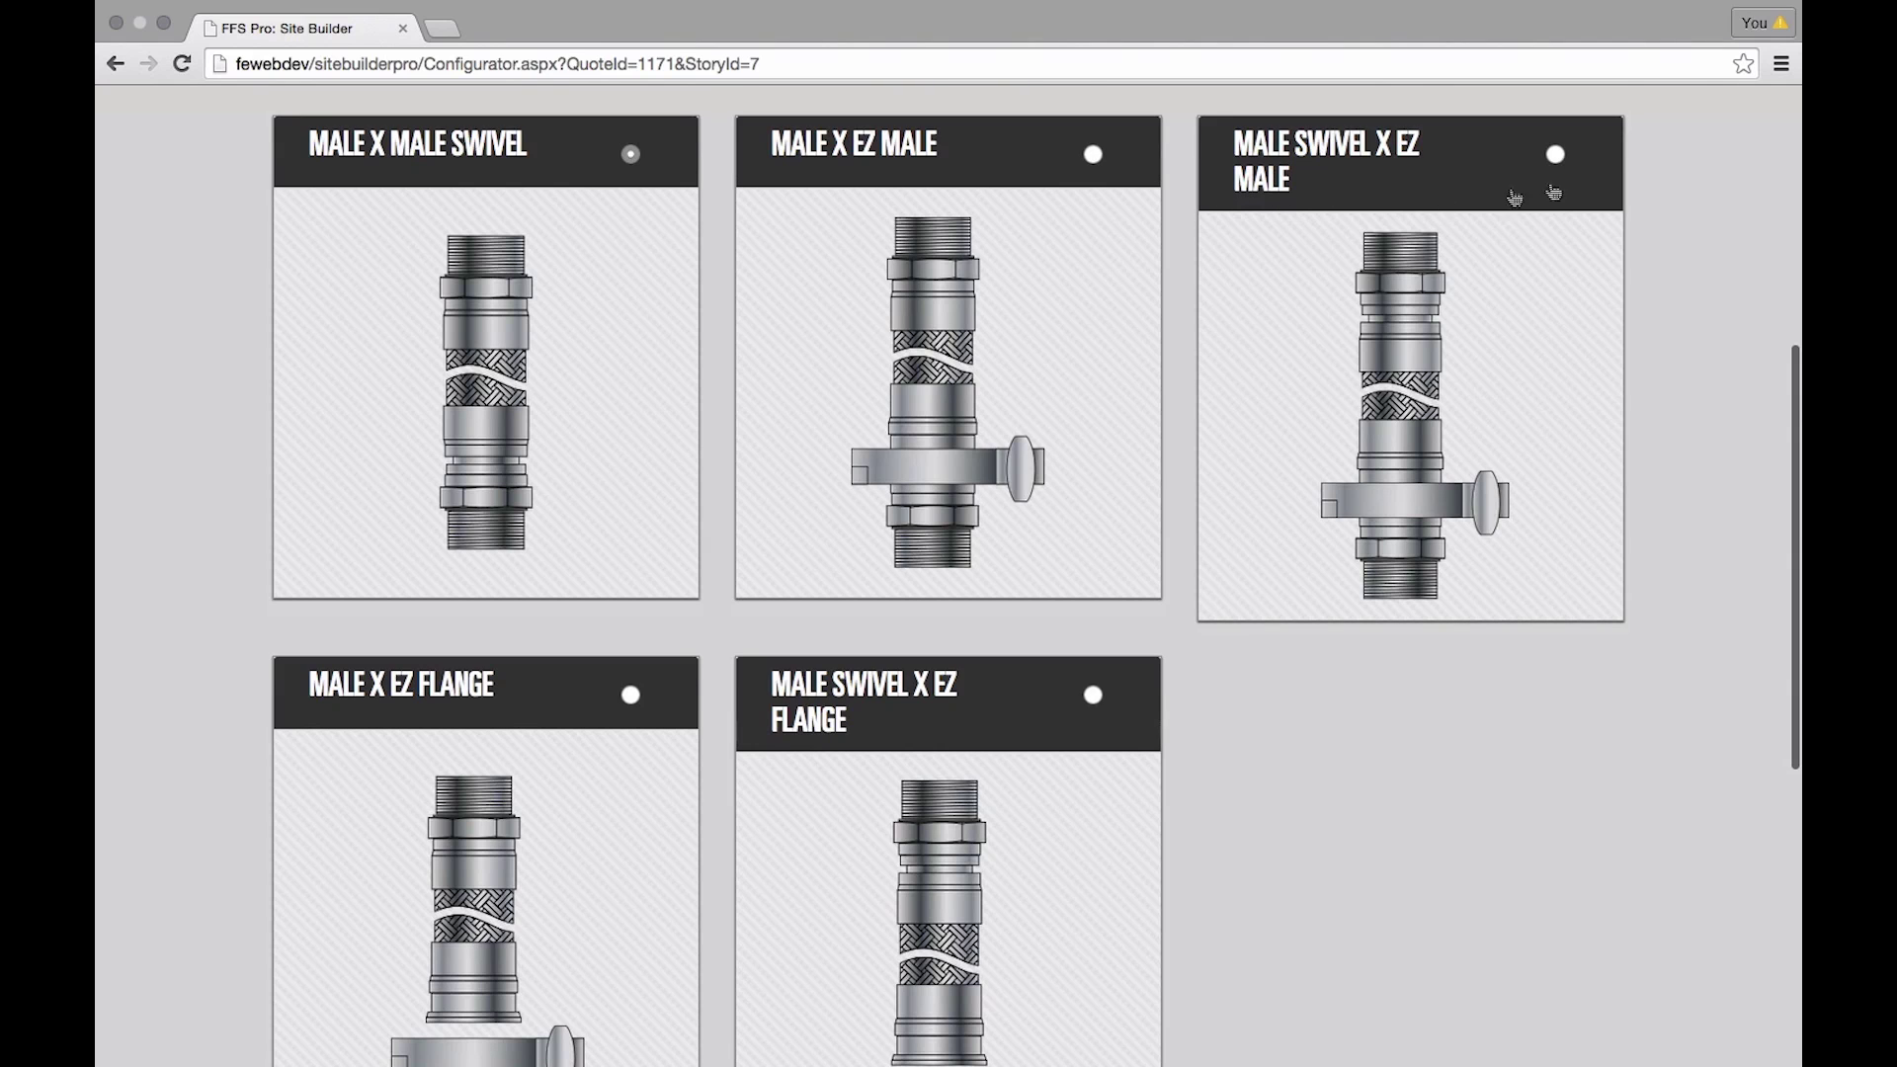
- Choose a 15in (381mm) MALE SWIVEL X EZ MALE flex connector, accepting quantity 5
click(1556, 153)
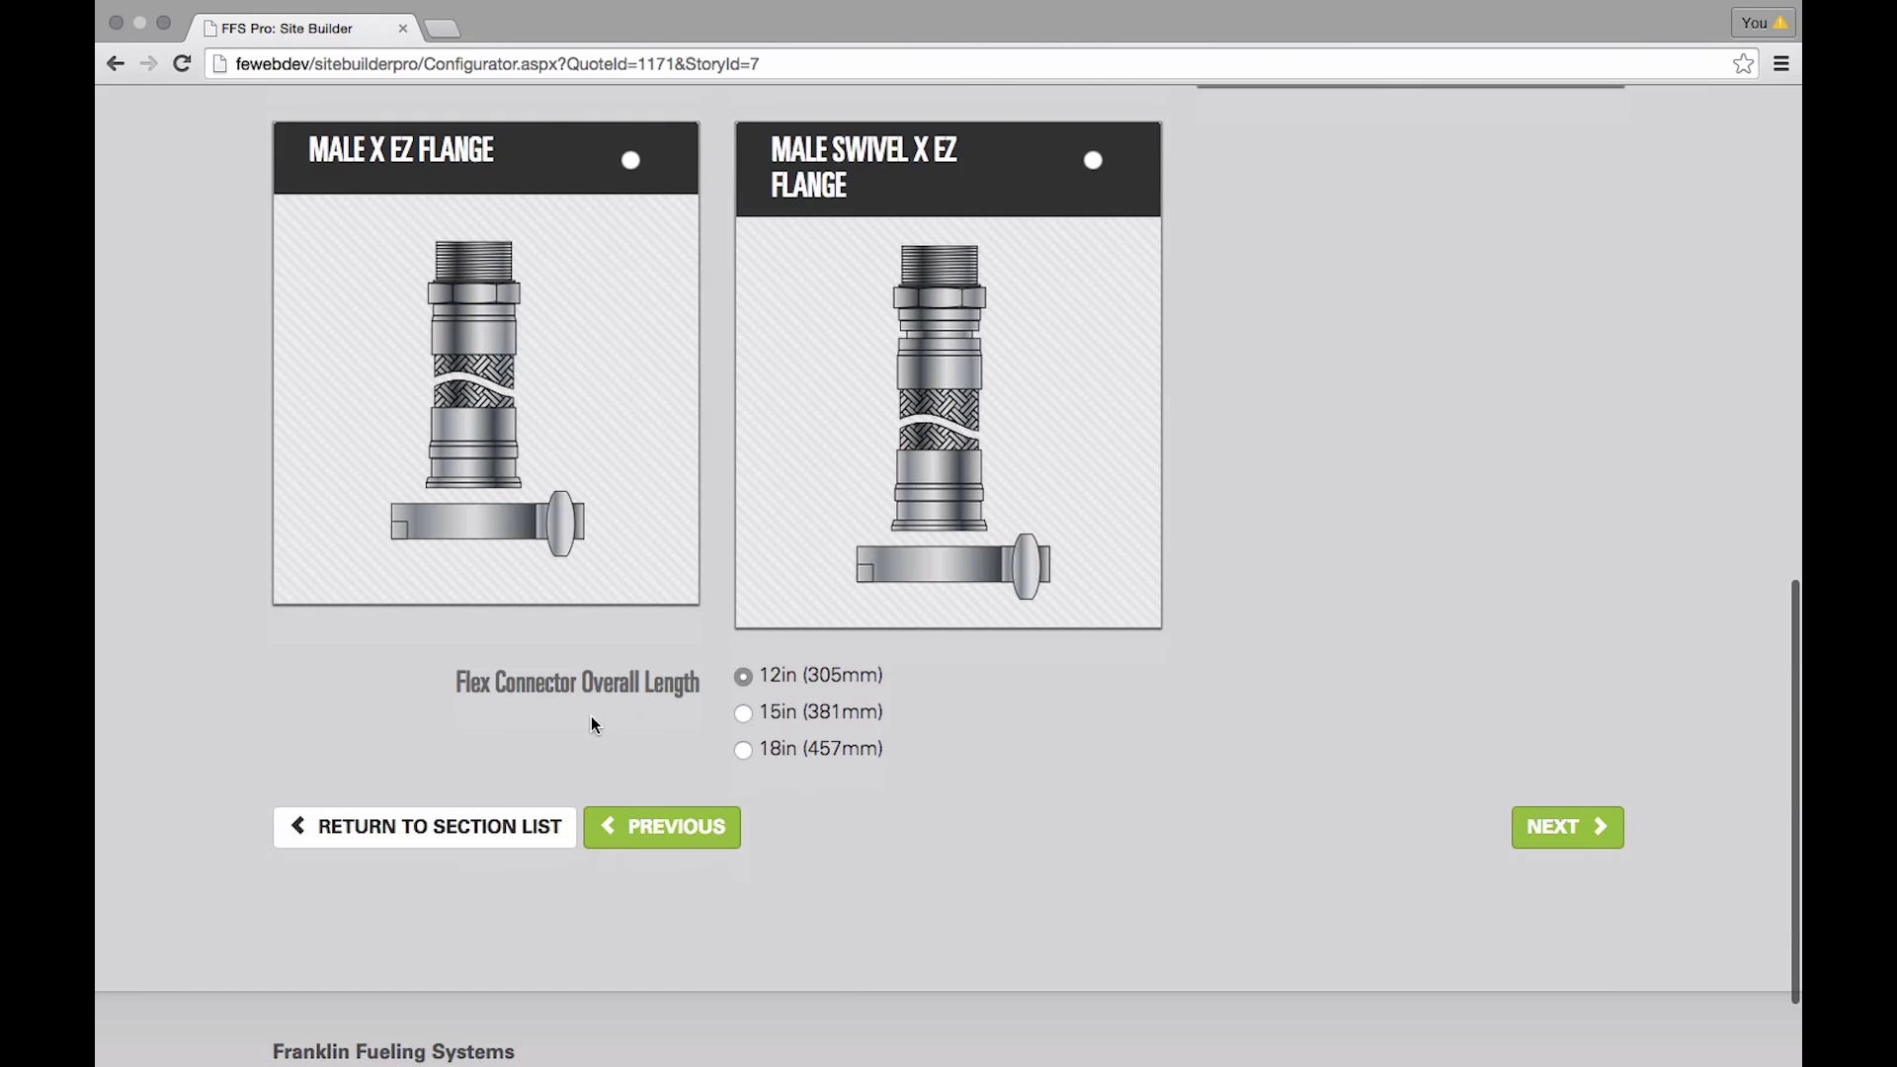
click(743, 713)
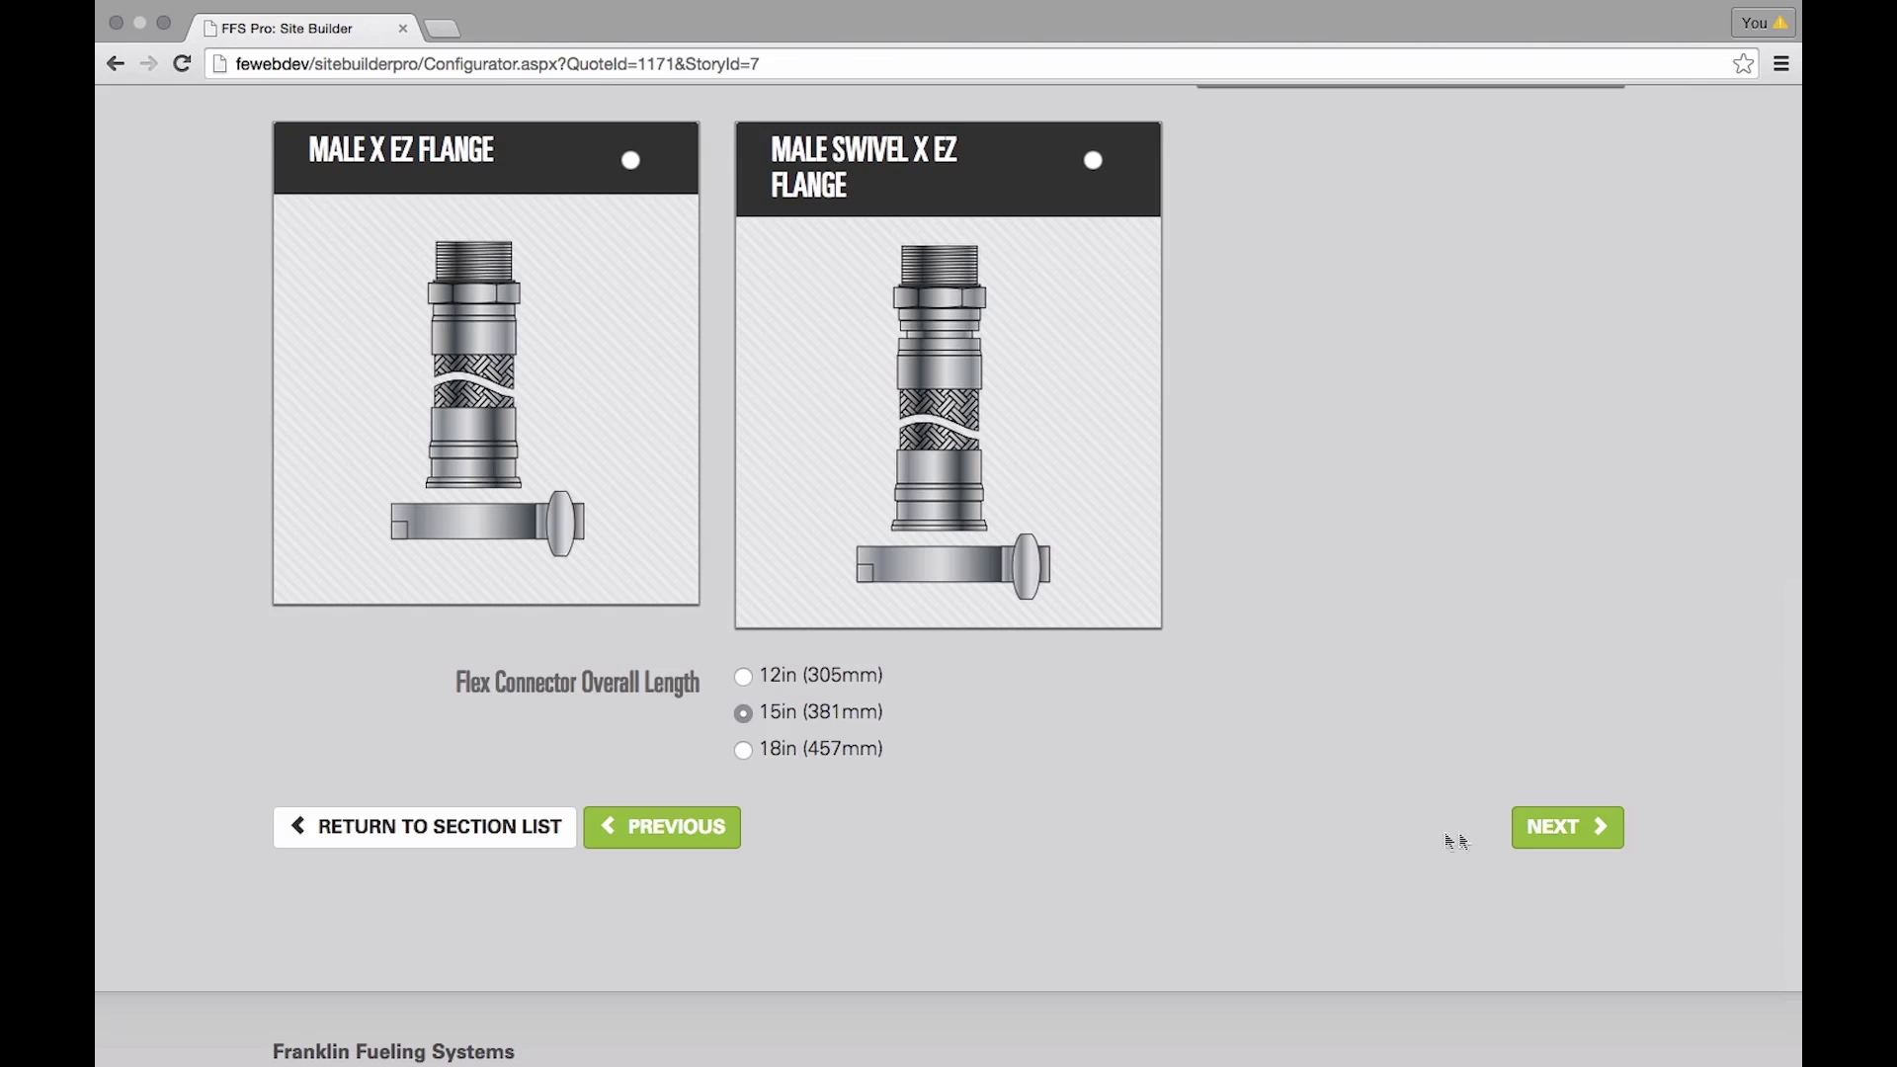
click(1567, 830)
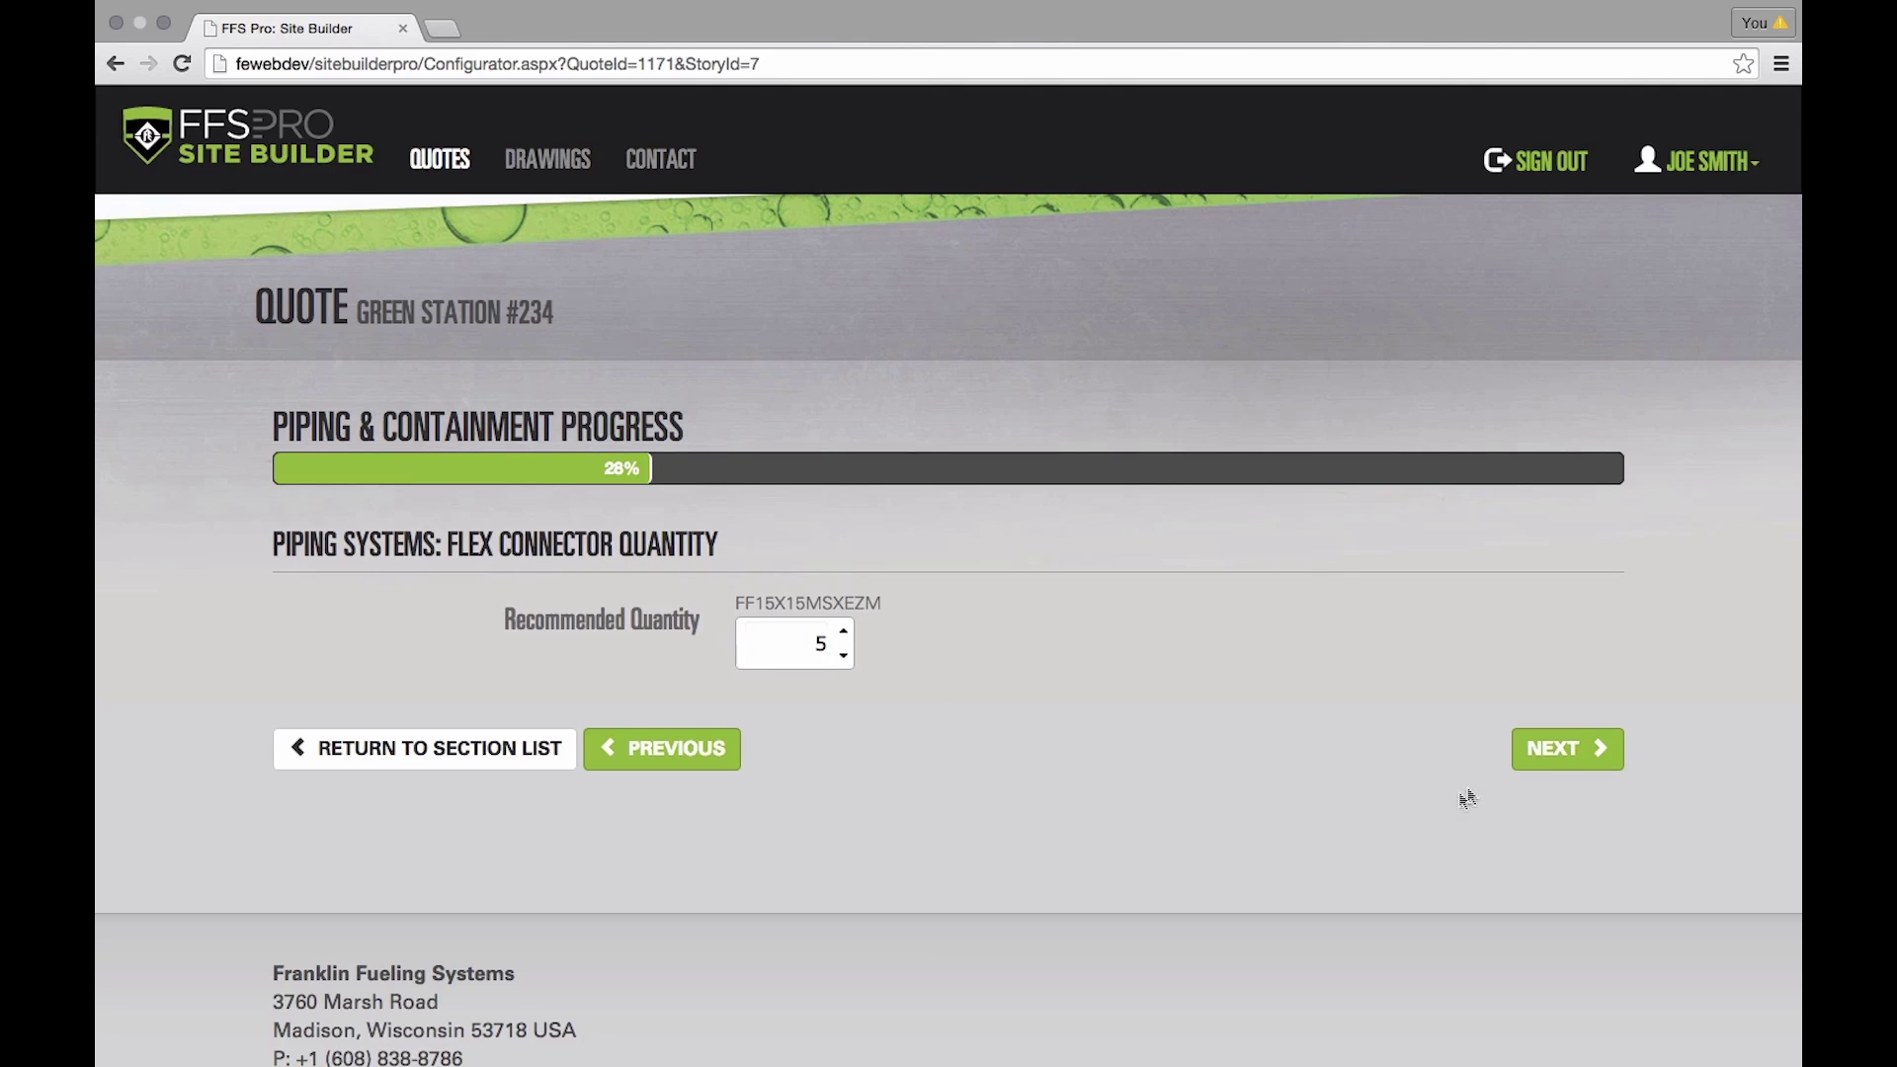
click(1567, 757)
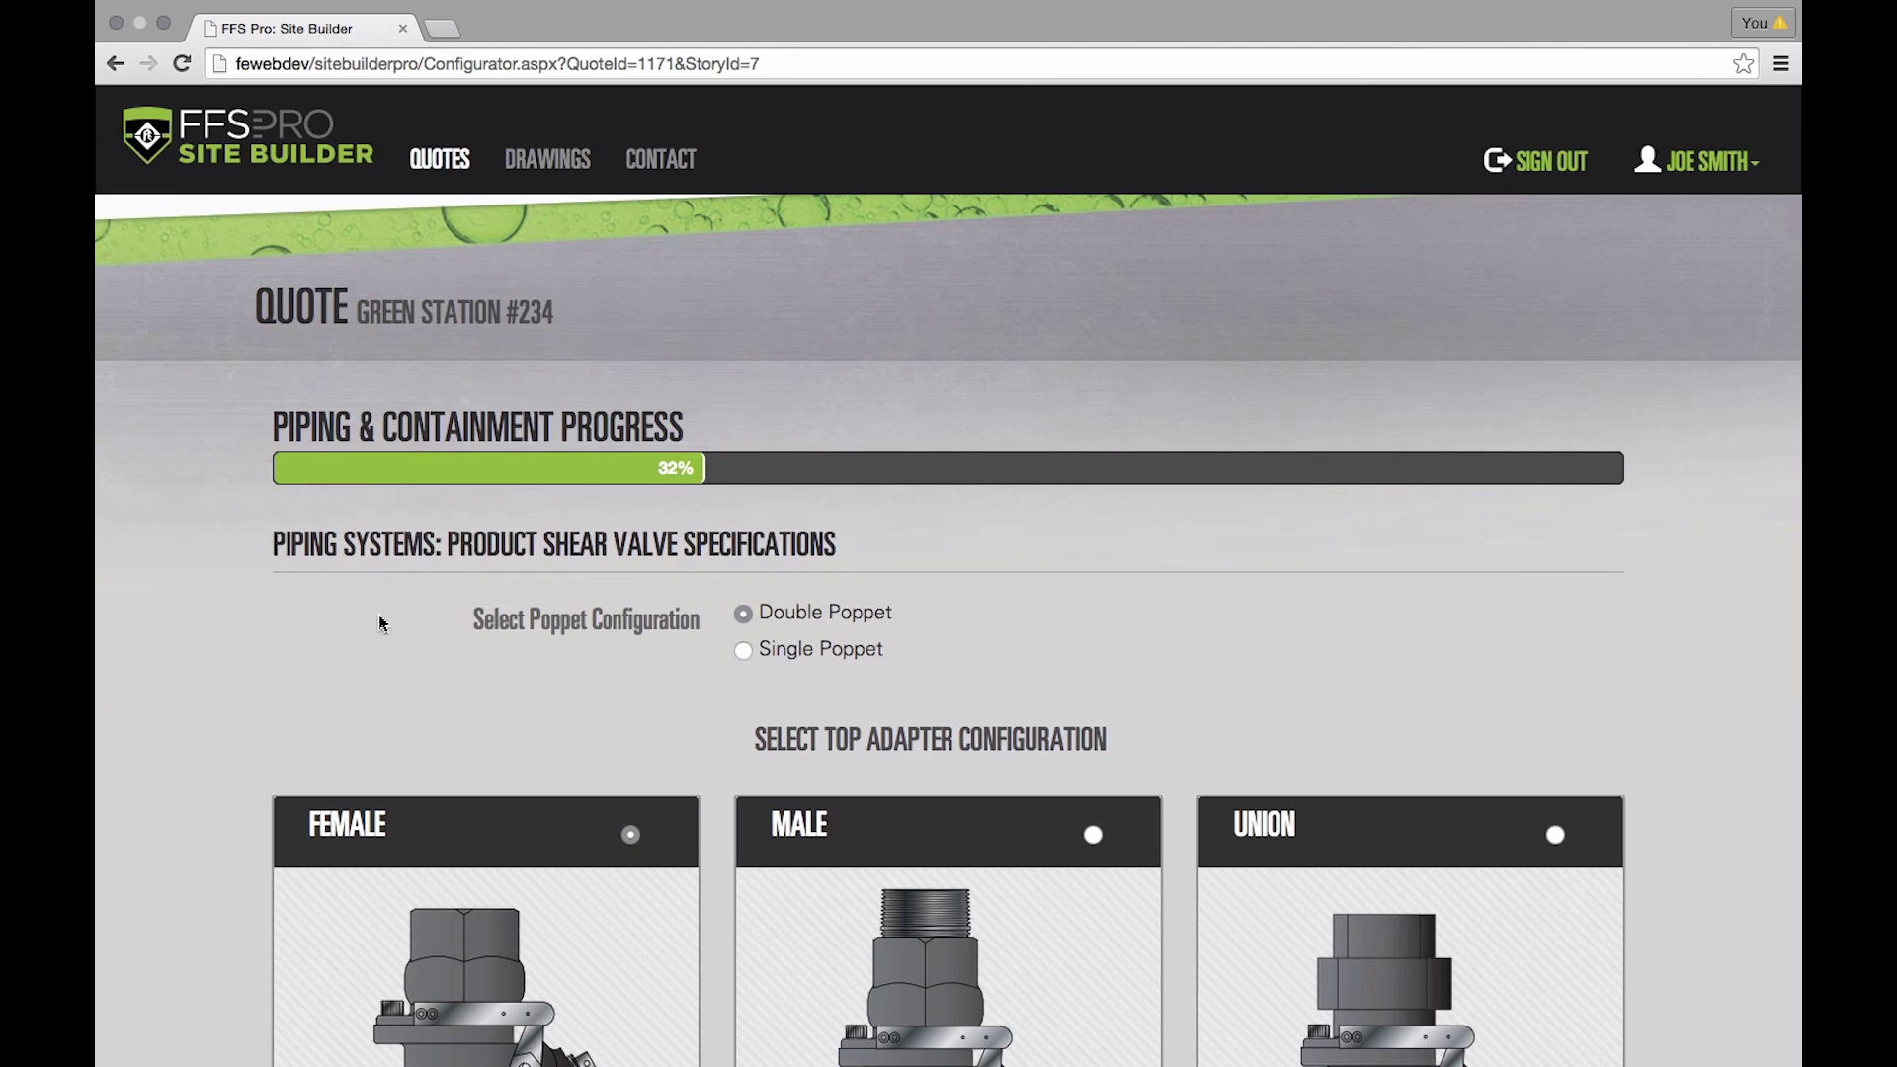
- Accept the double poppet female adapter shear valve and the recommended quantity of 5
scroll(431, 619, down, 2)
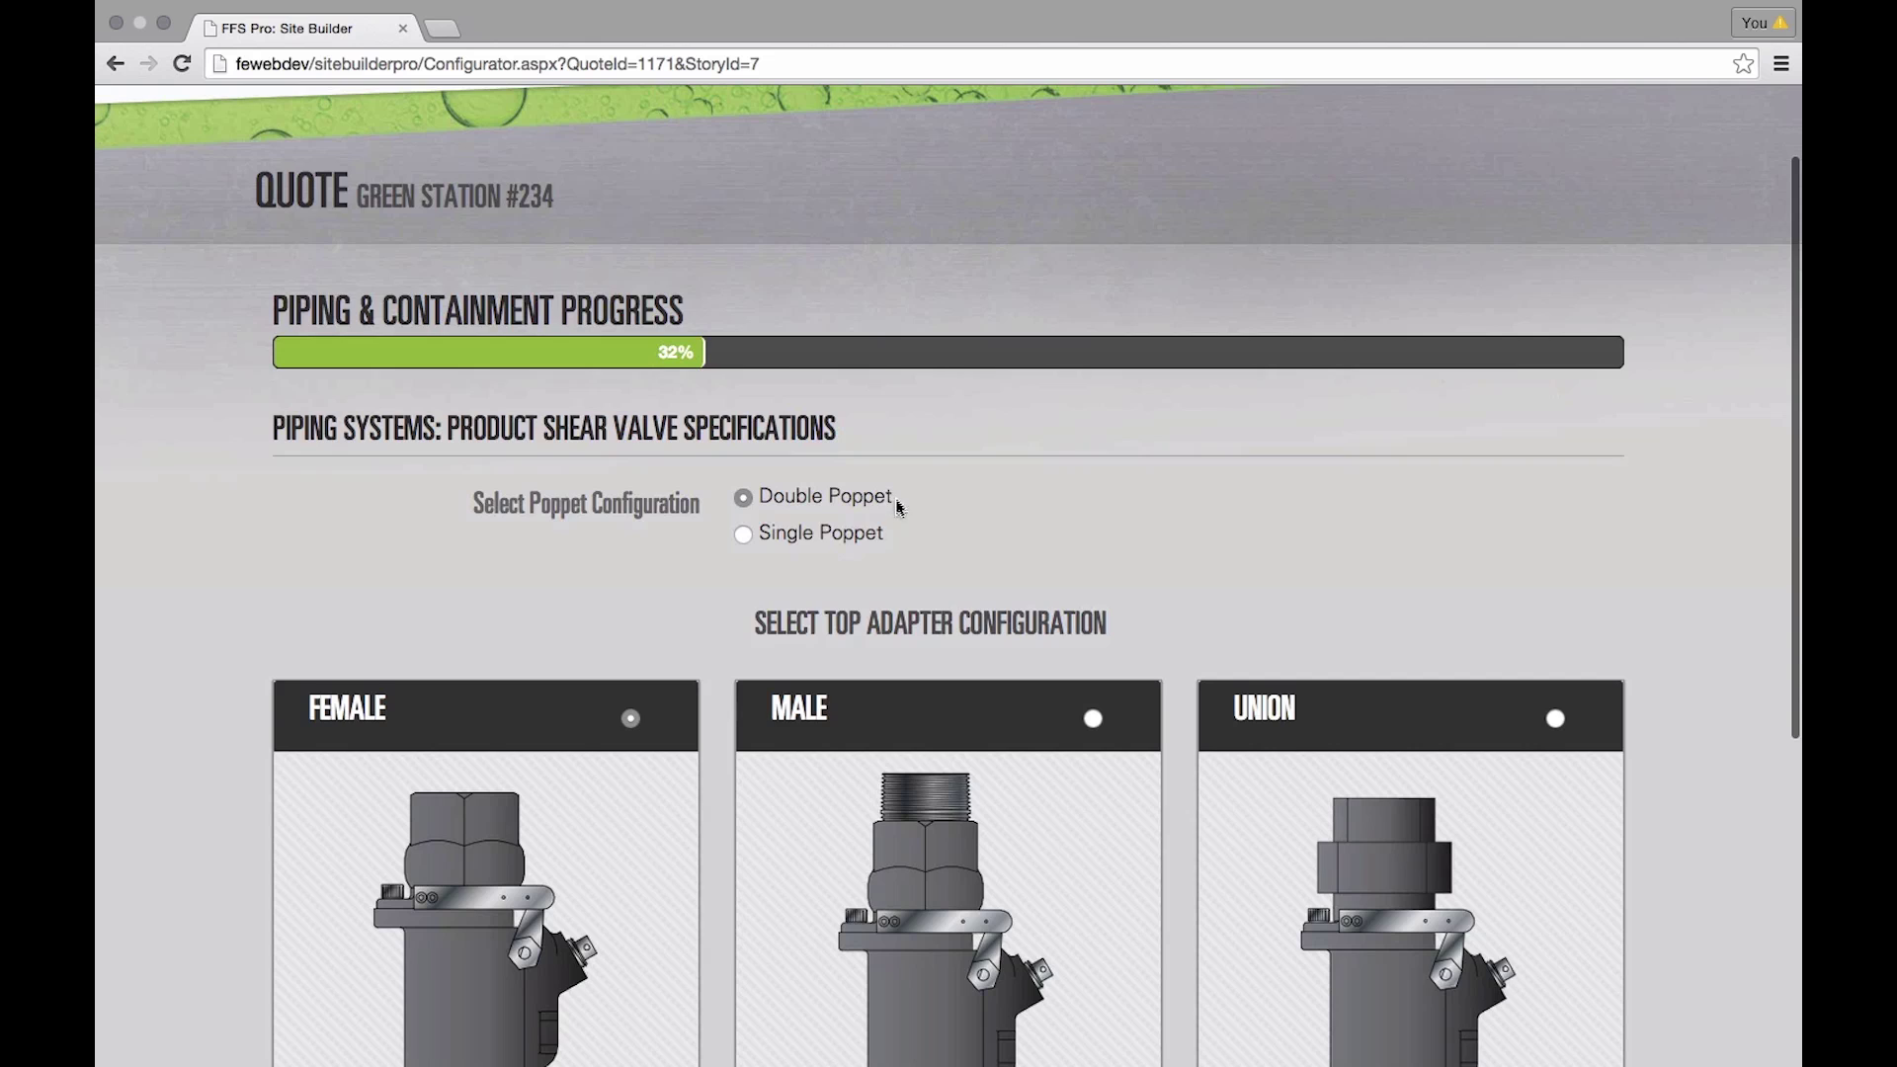
scroll(910, 537, down, 4)
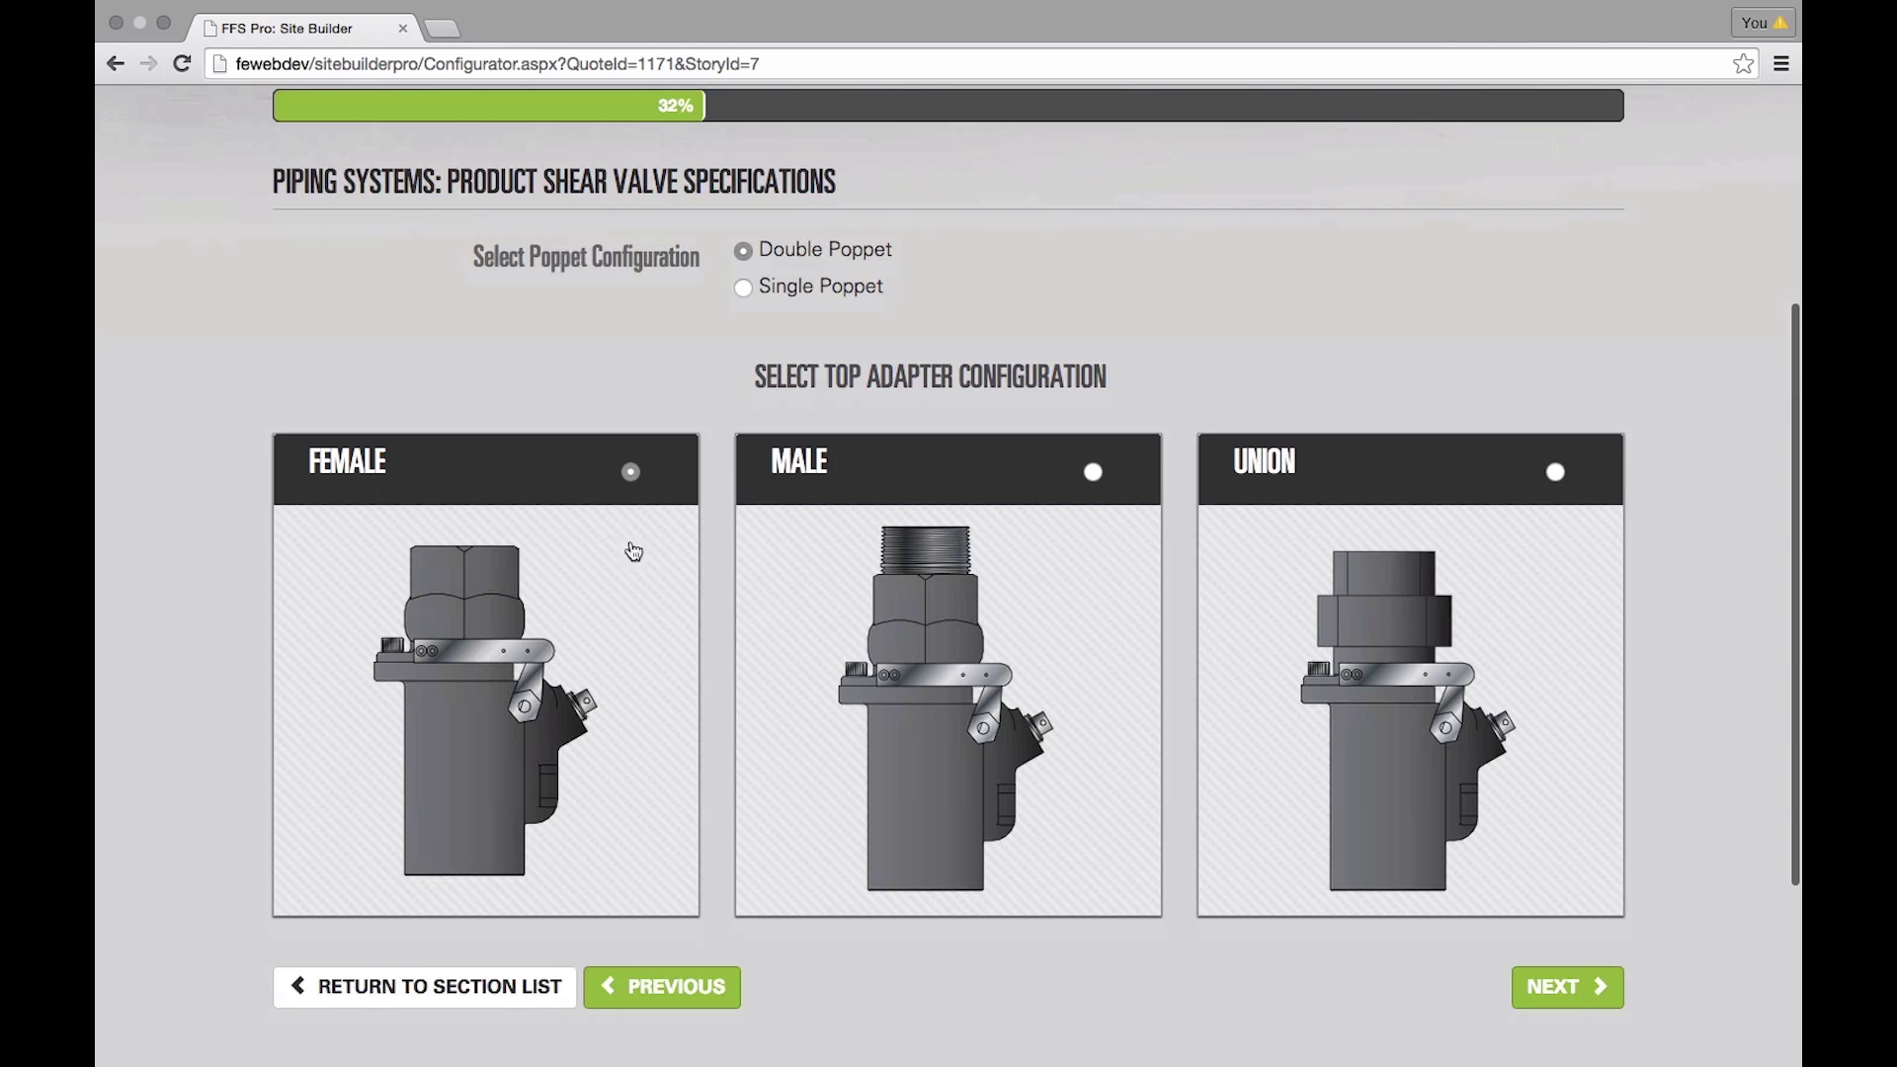
click(1547, 987)
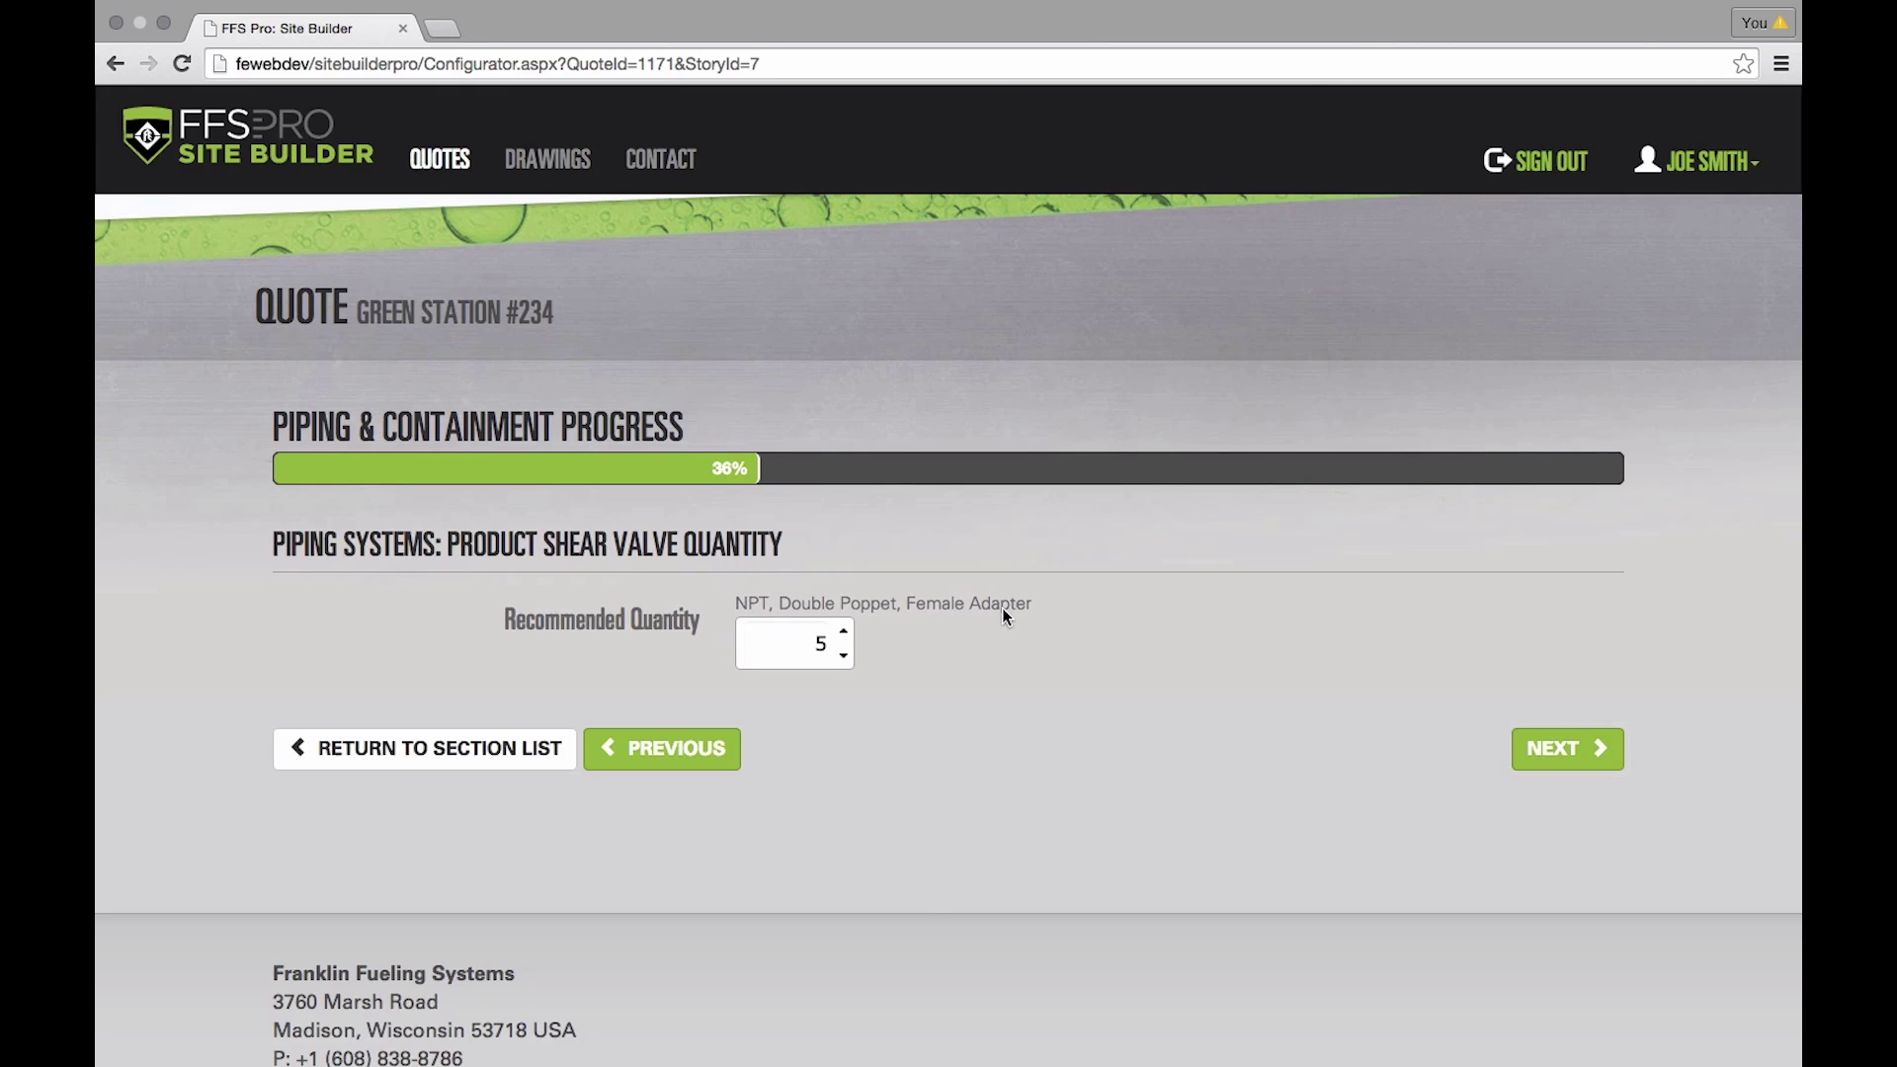
click(1548, 758)
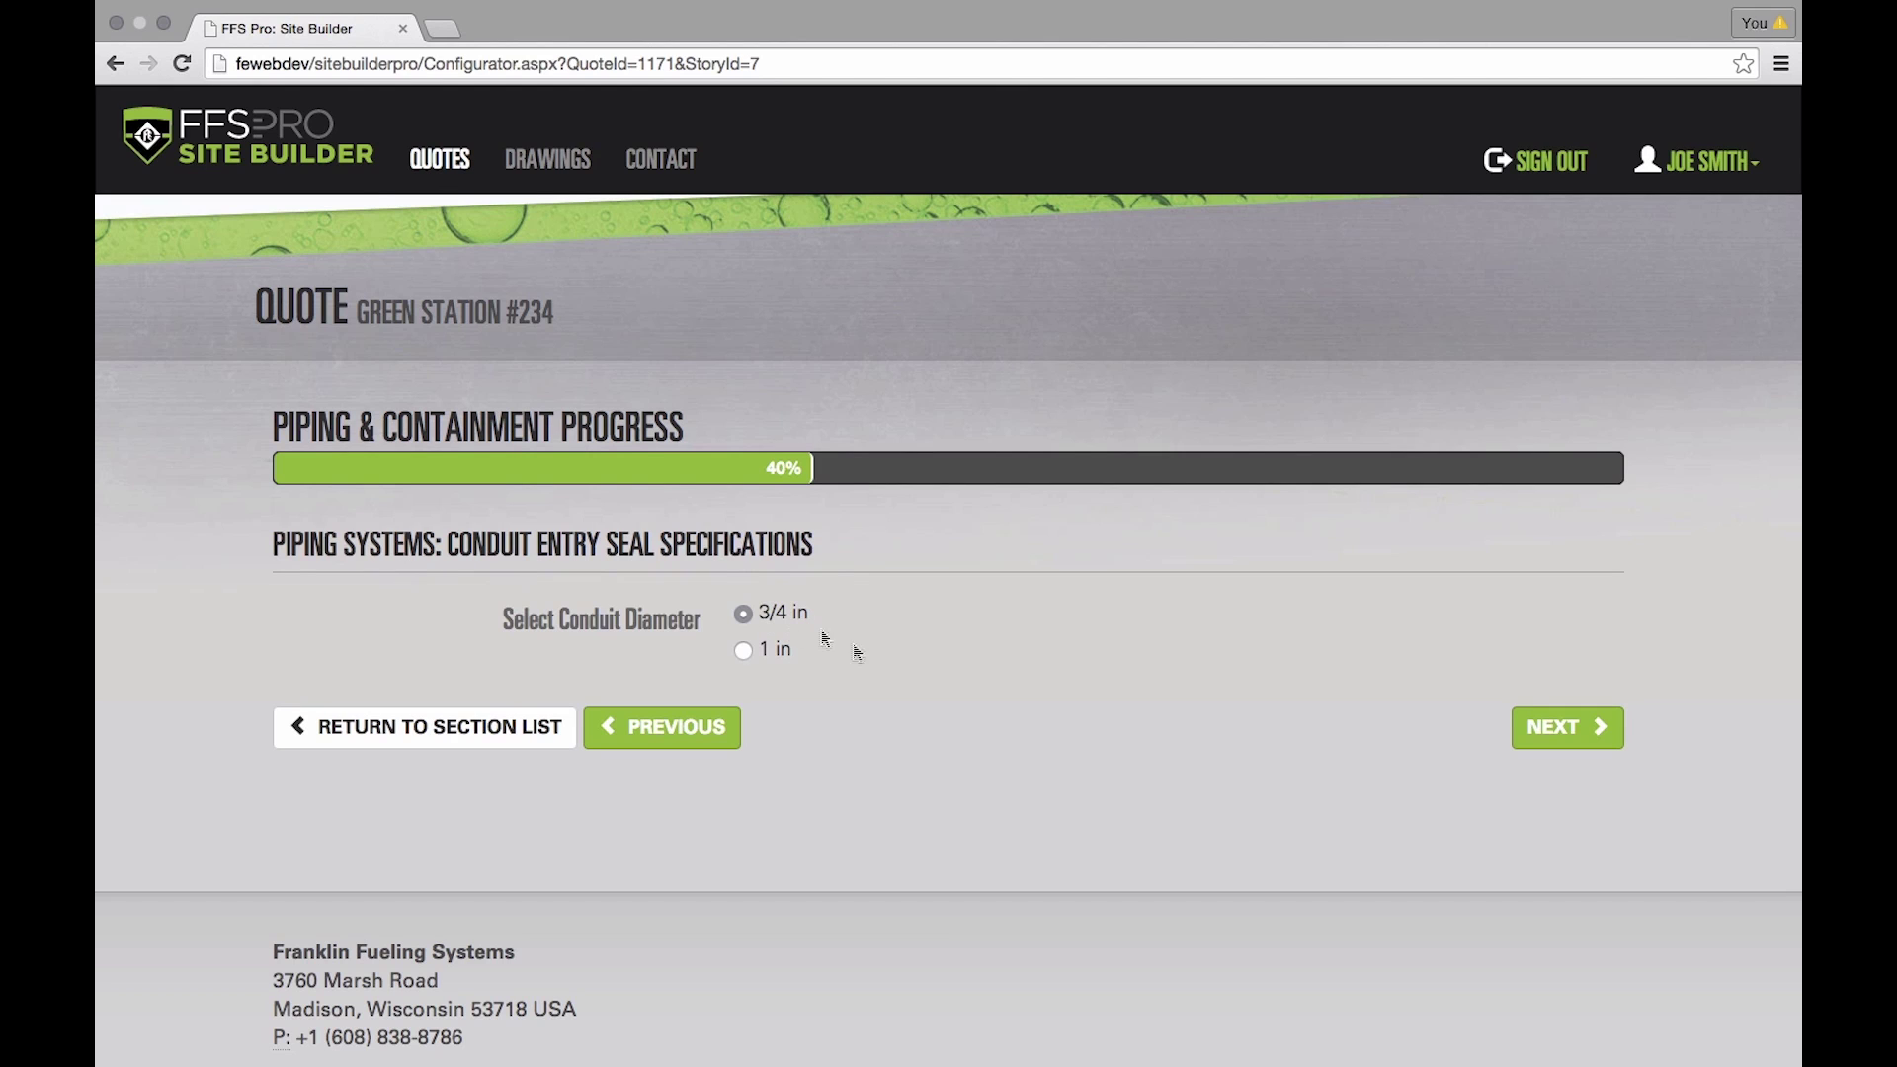
- Keep the 3/4 in conduit with 2 entry seals, and choose Wayne as the dispenser brand
click(1551, 728)
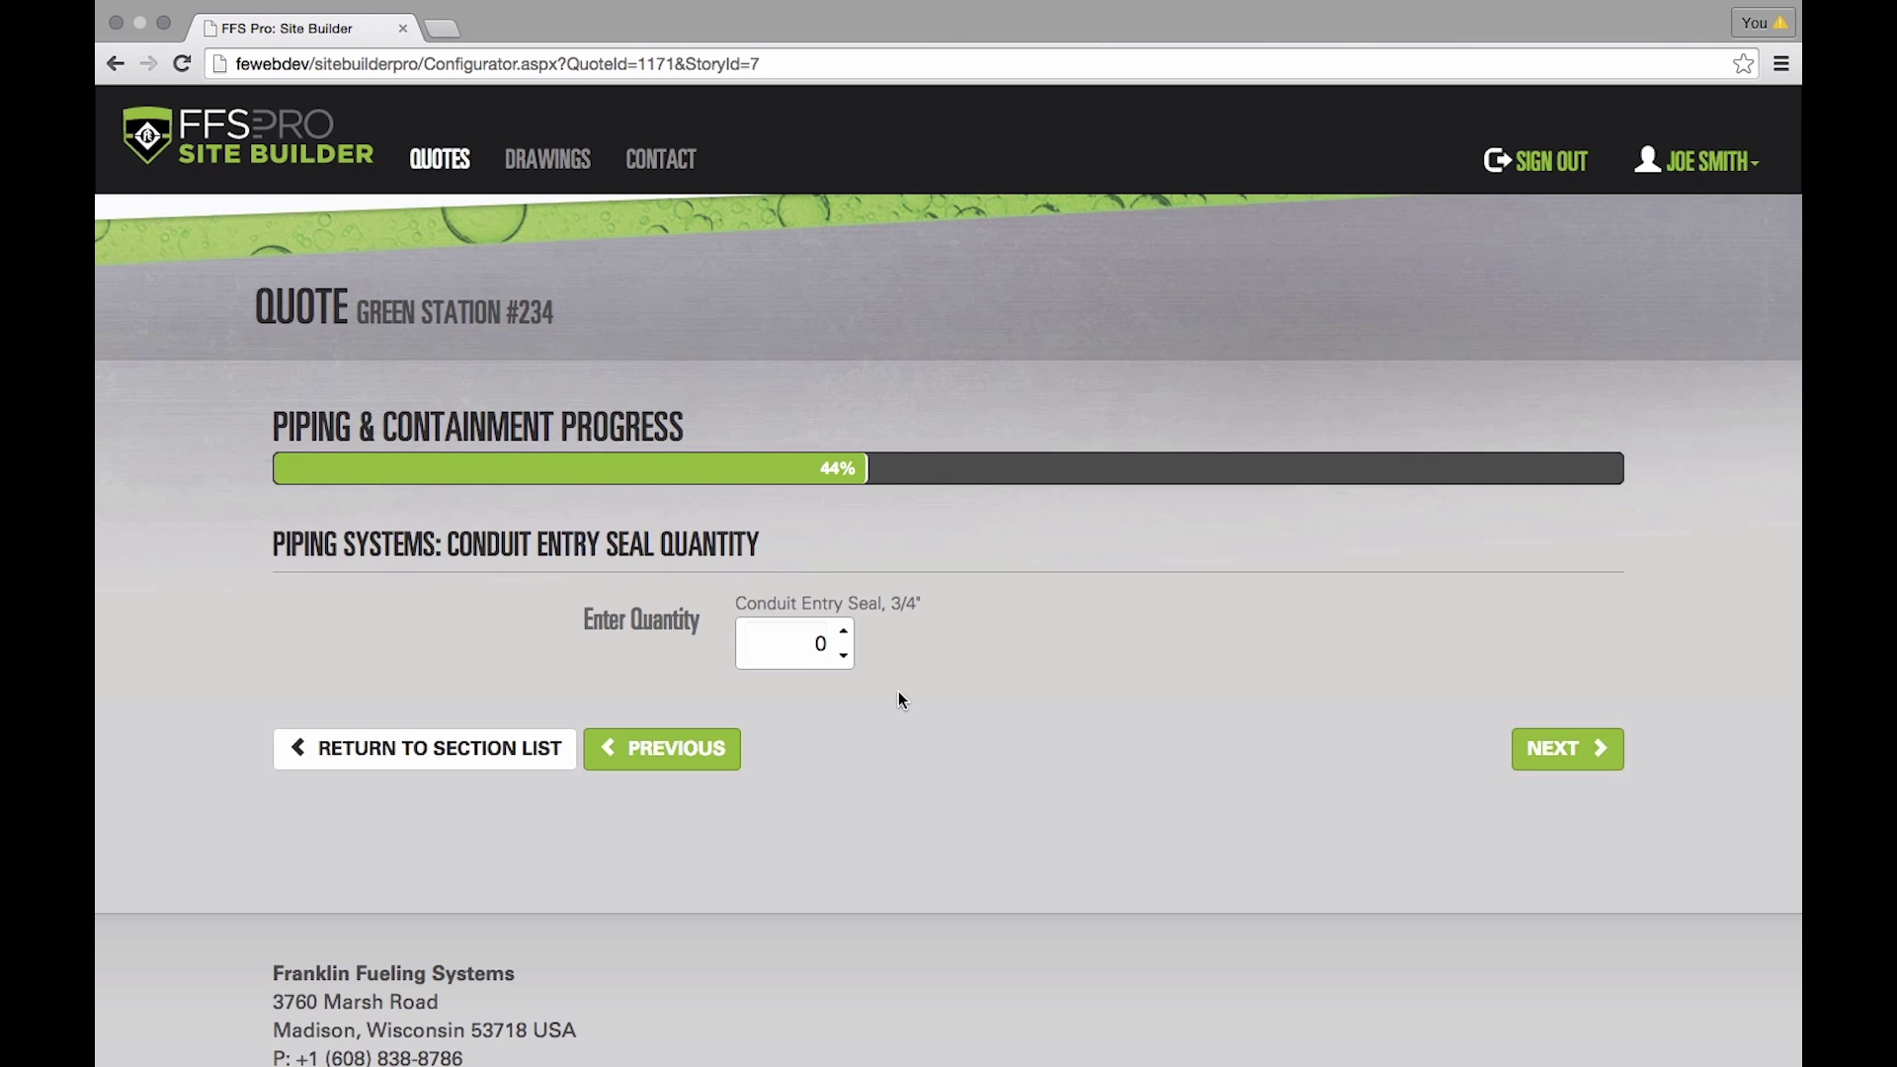
click(845, 629)
click(845, 629)
click(1566, 748)
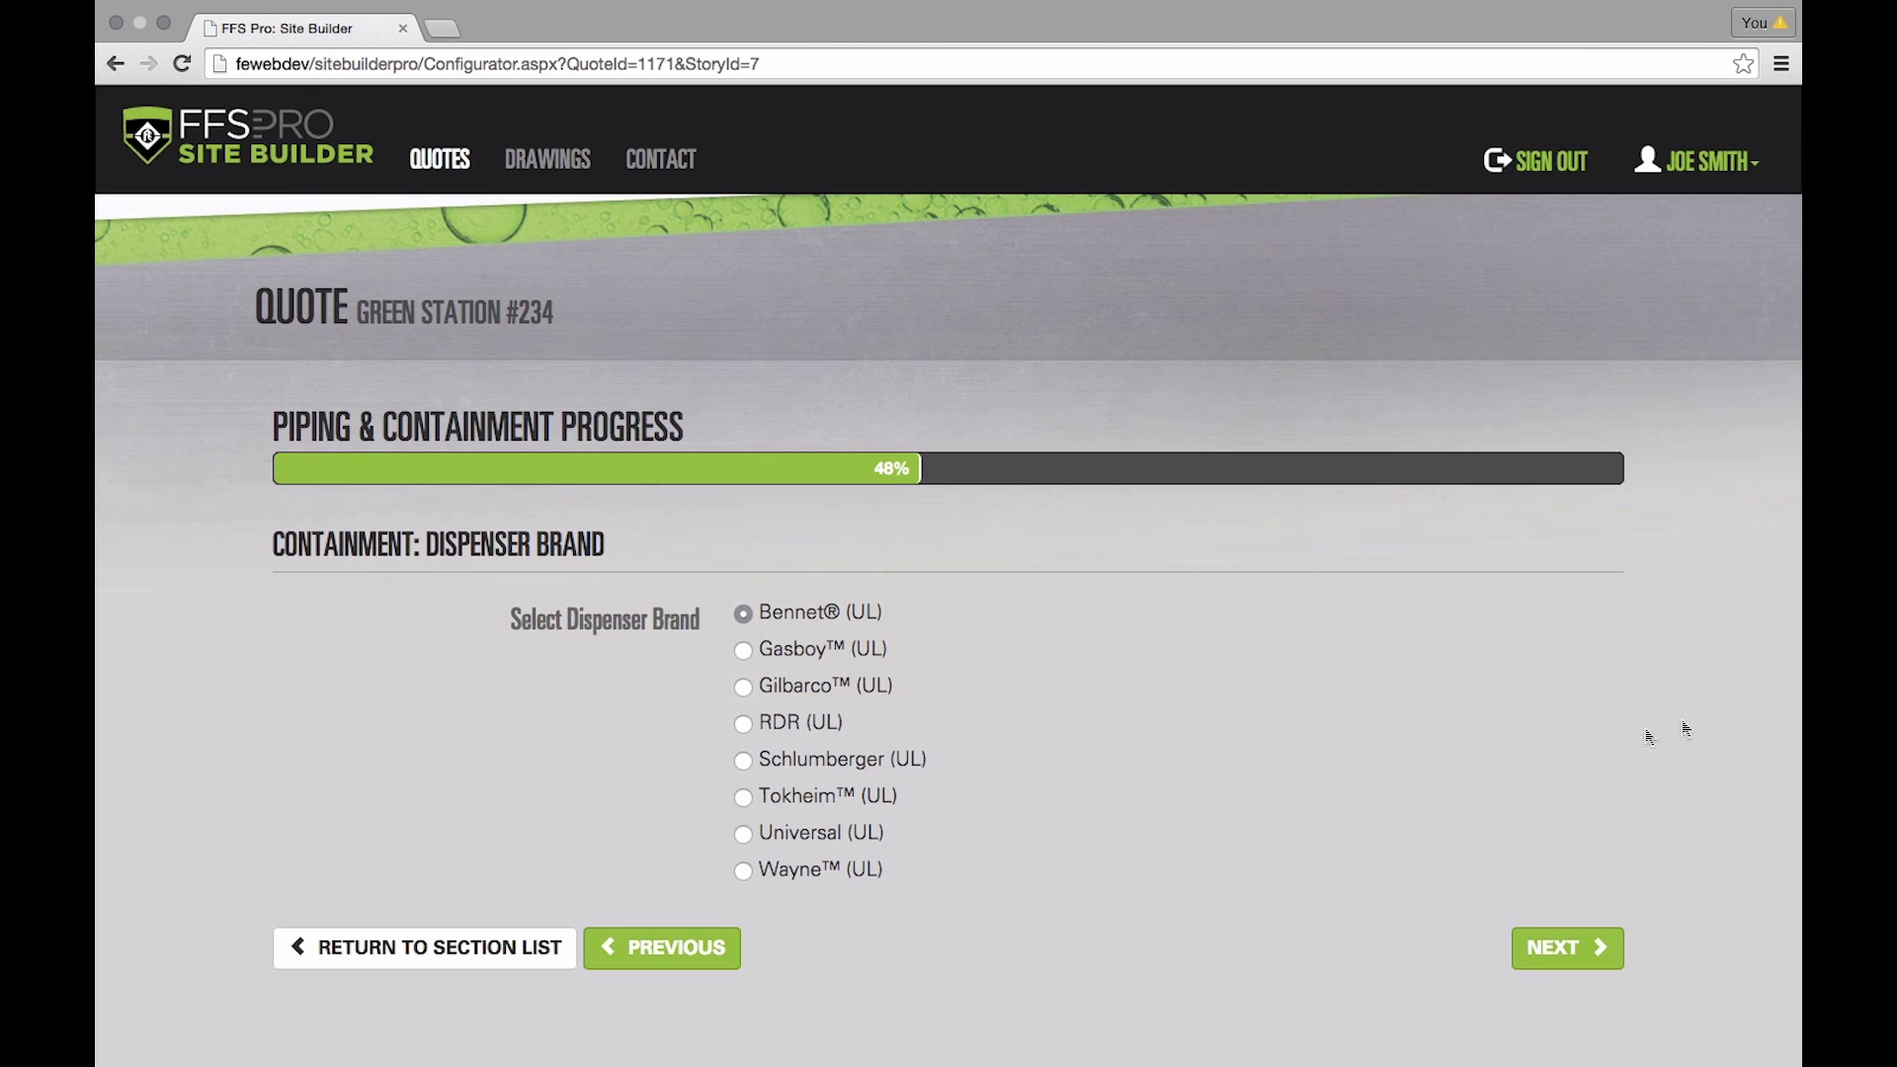
click(746, 870)
- Choose Wayne (UL) dispensers of the Ovation Series, All model
click(1561, 948)
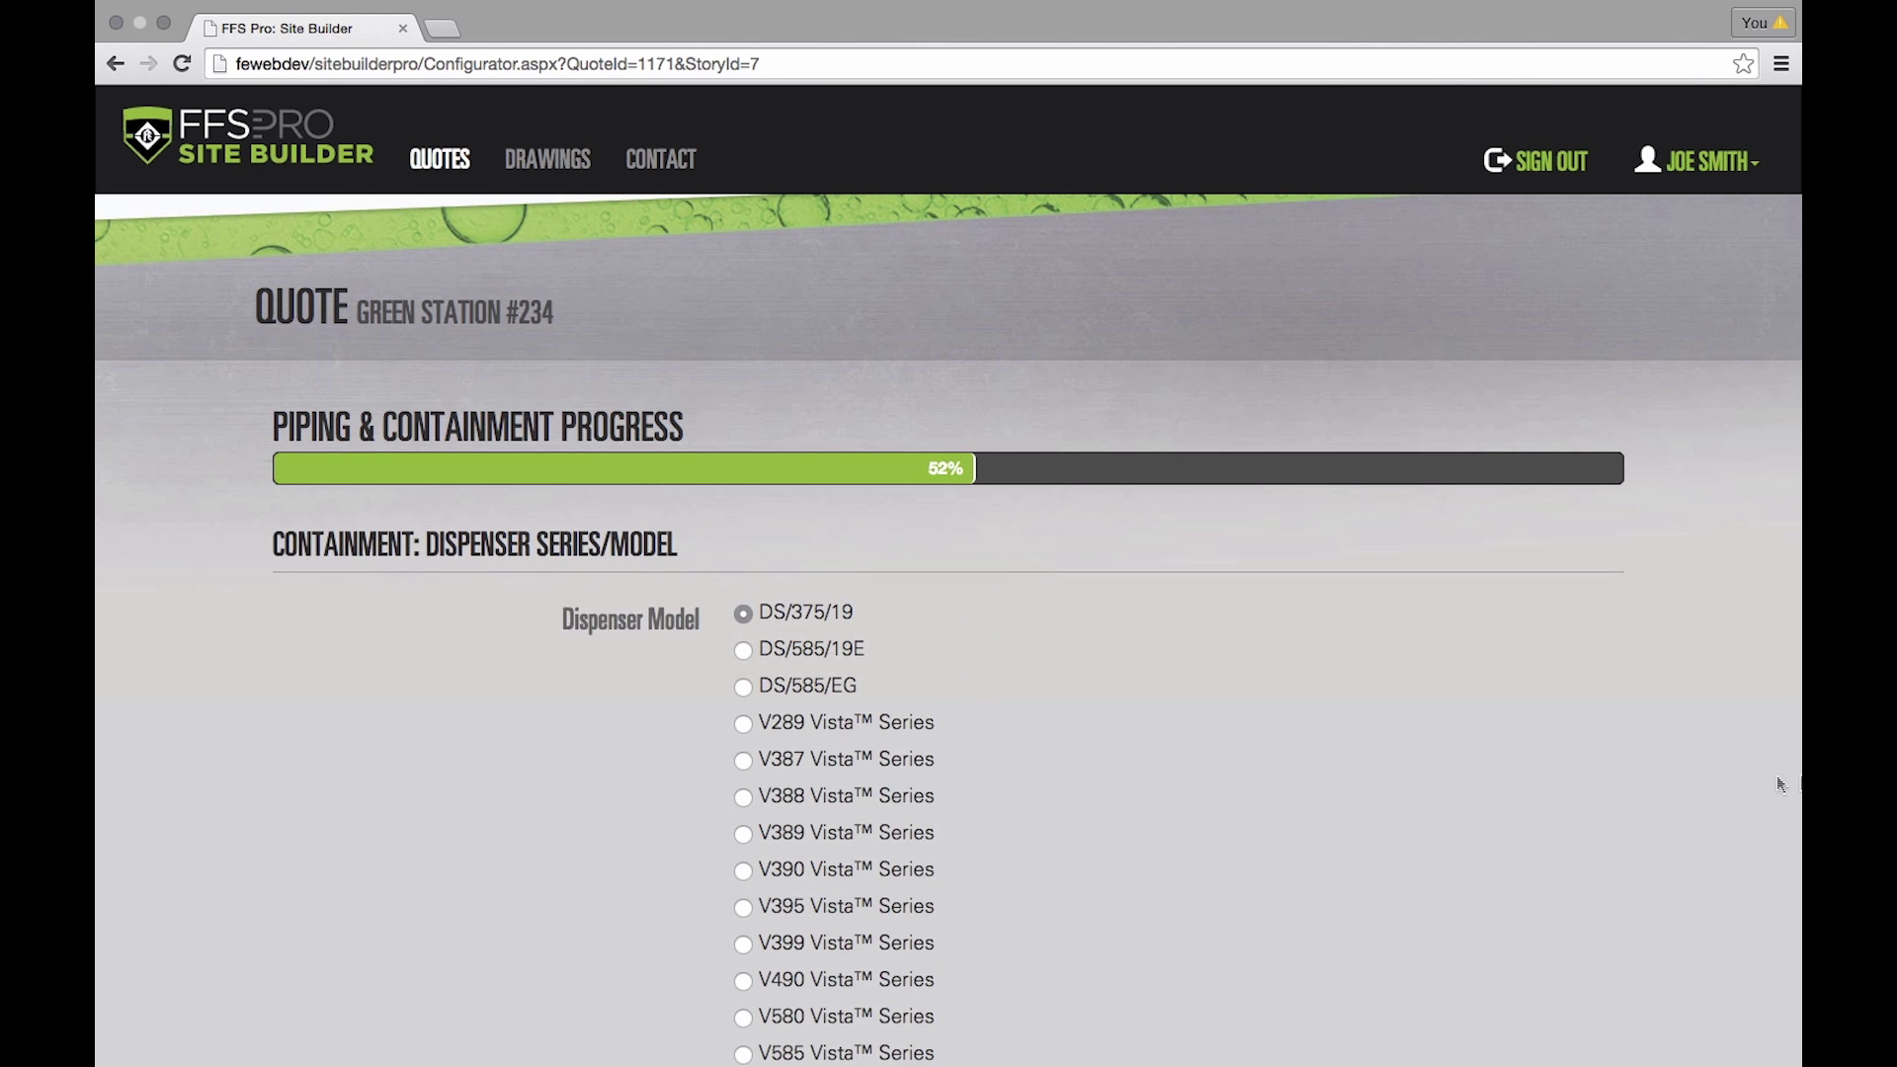
scroll(1231, 715, down, 10)
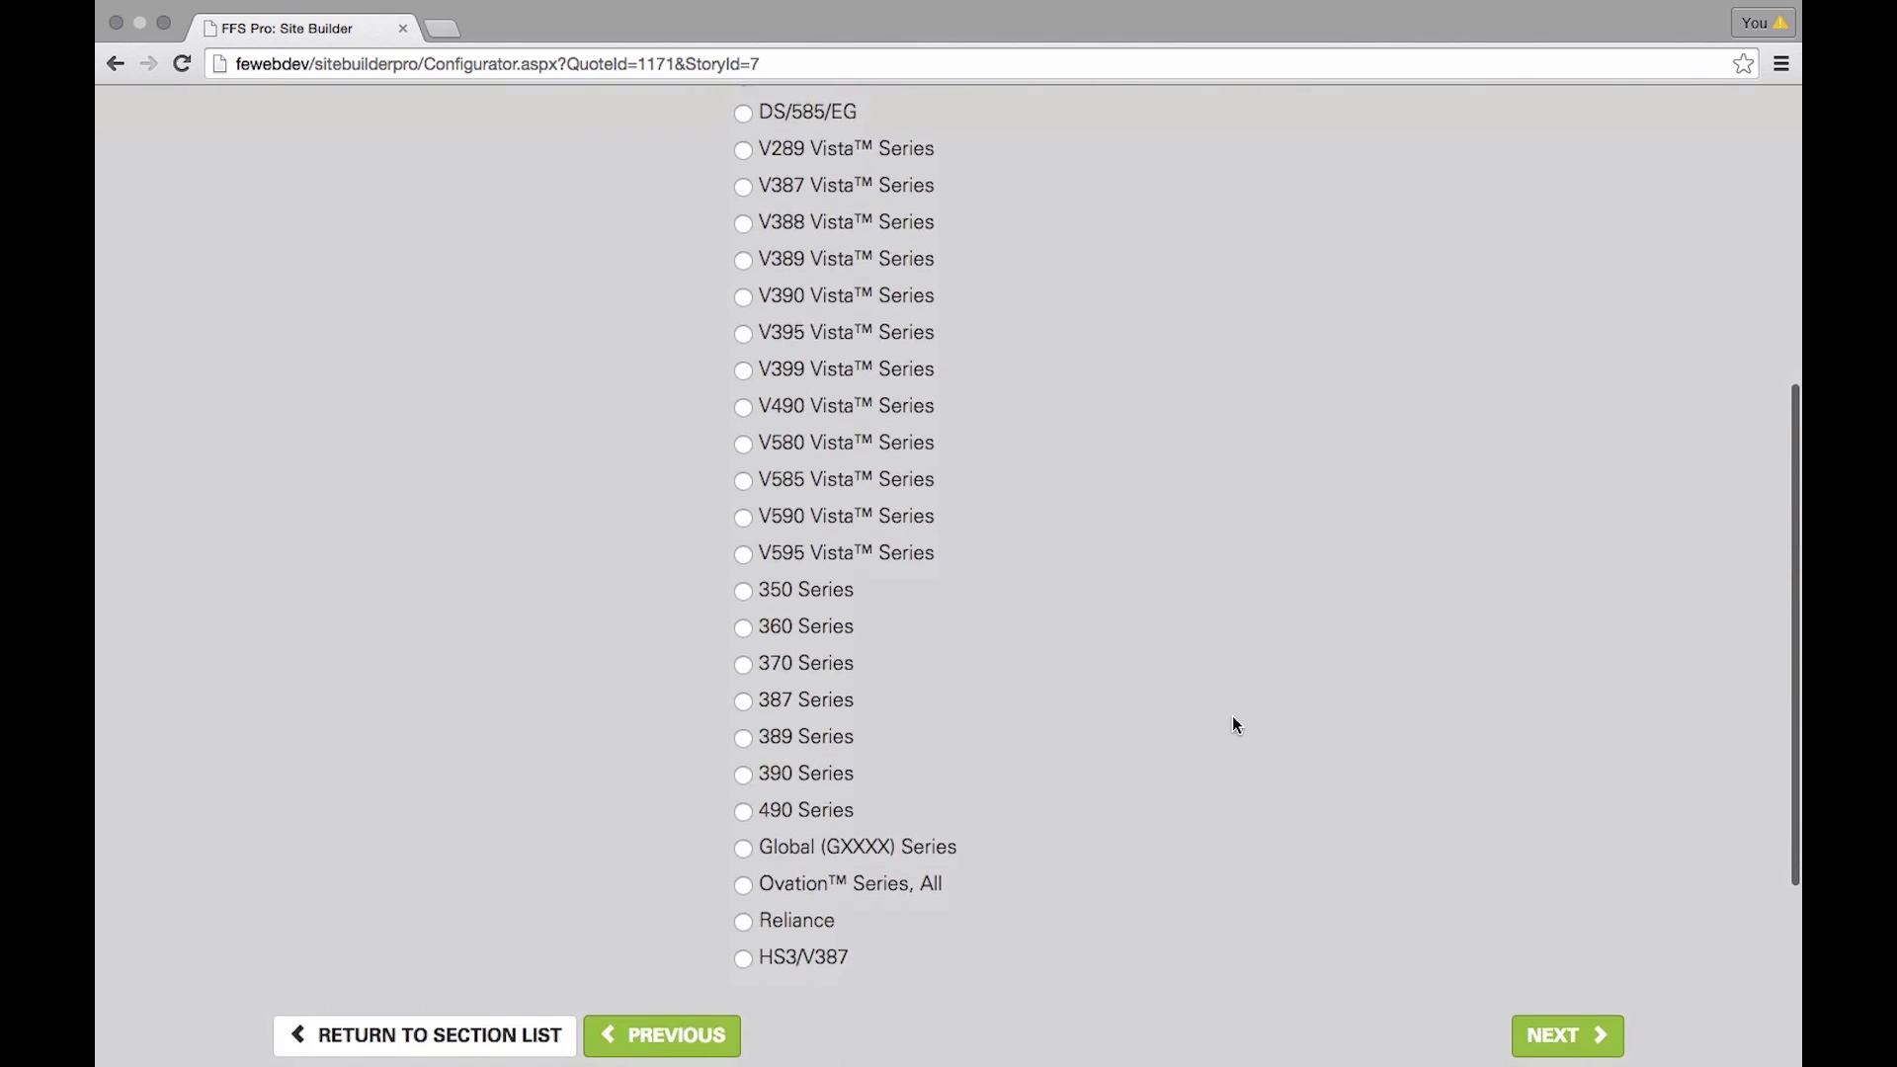
click(743, 884)
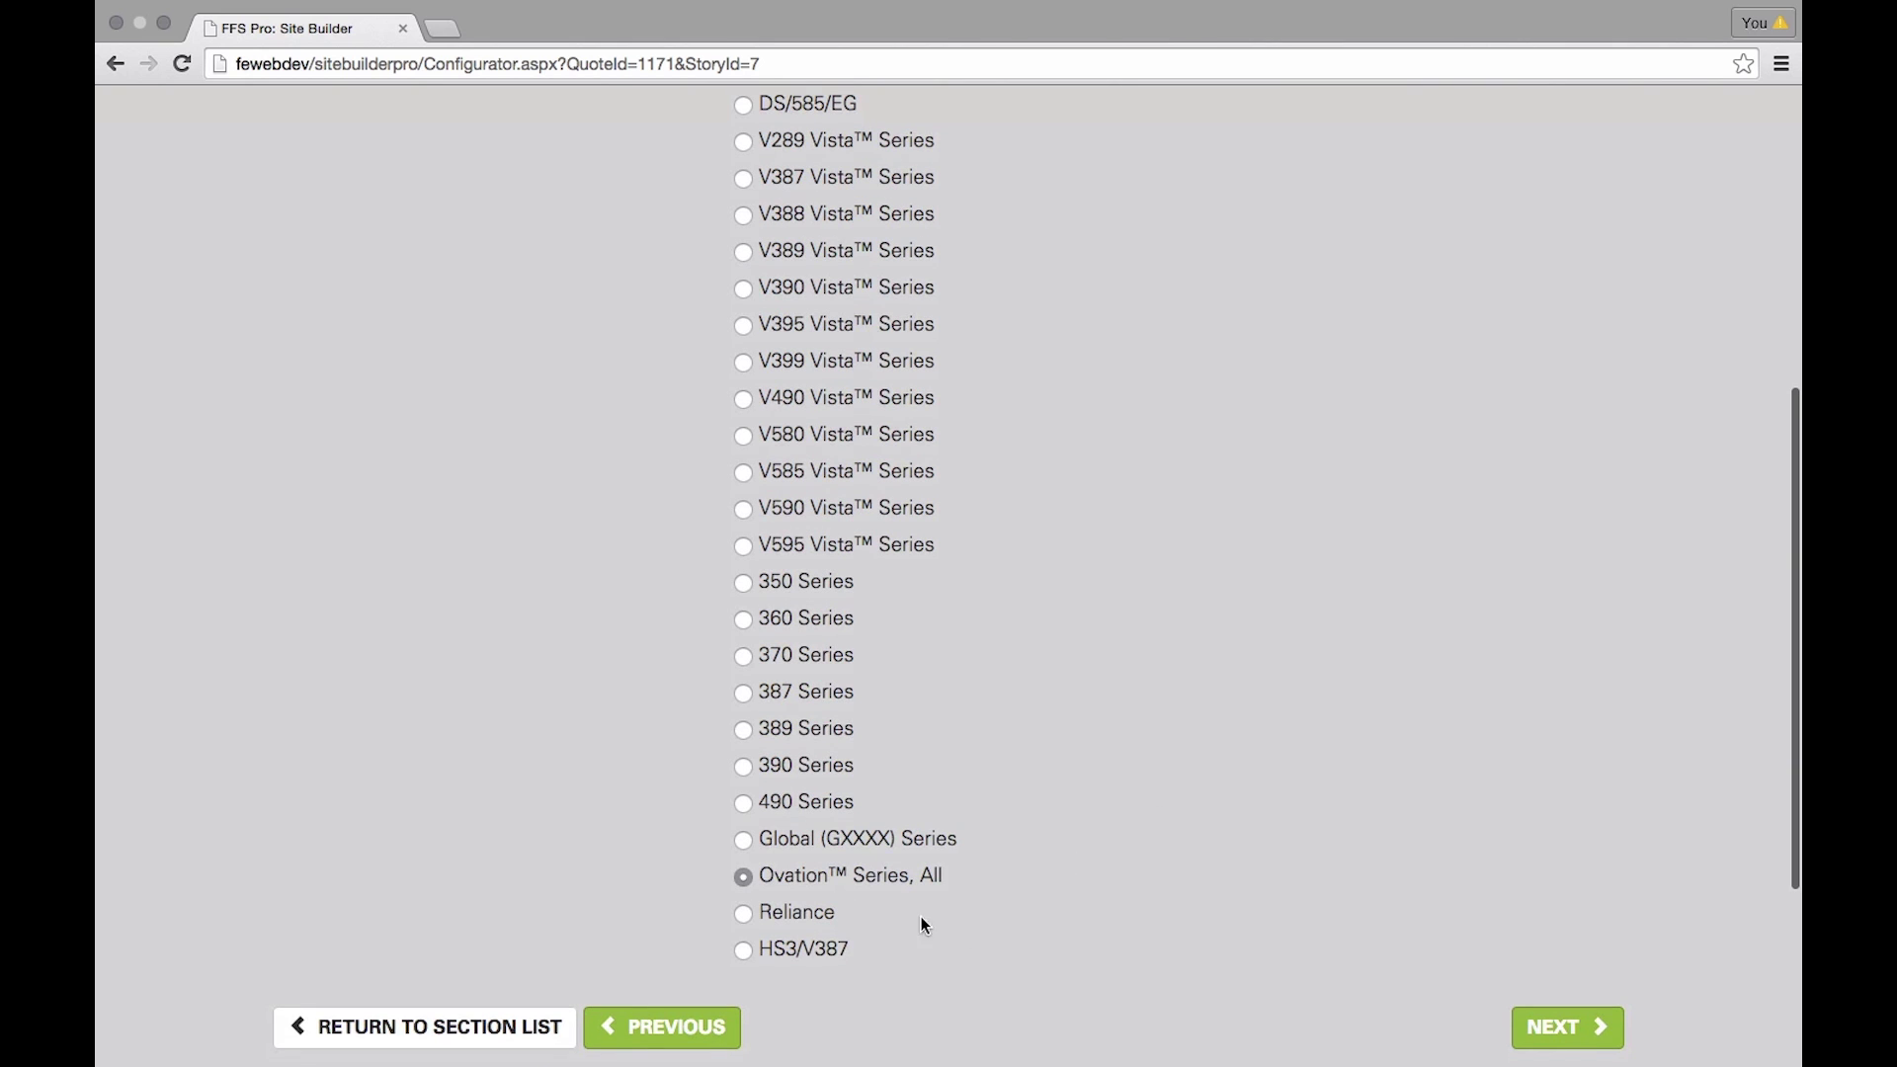
click(1567, 1028)
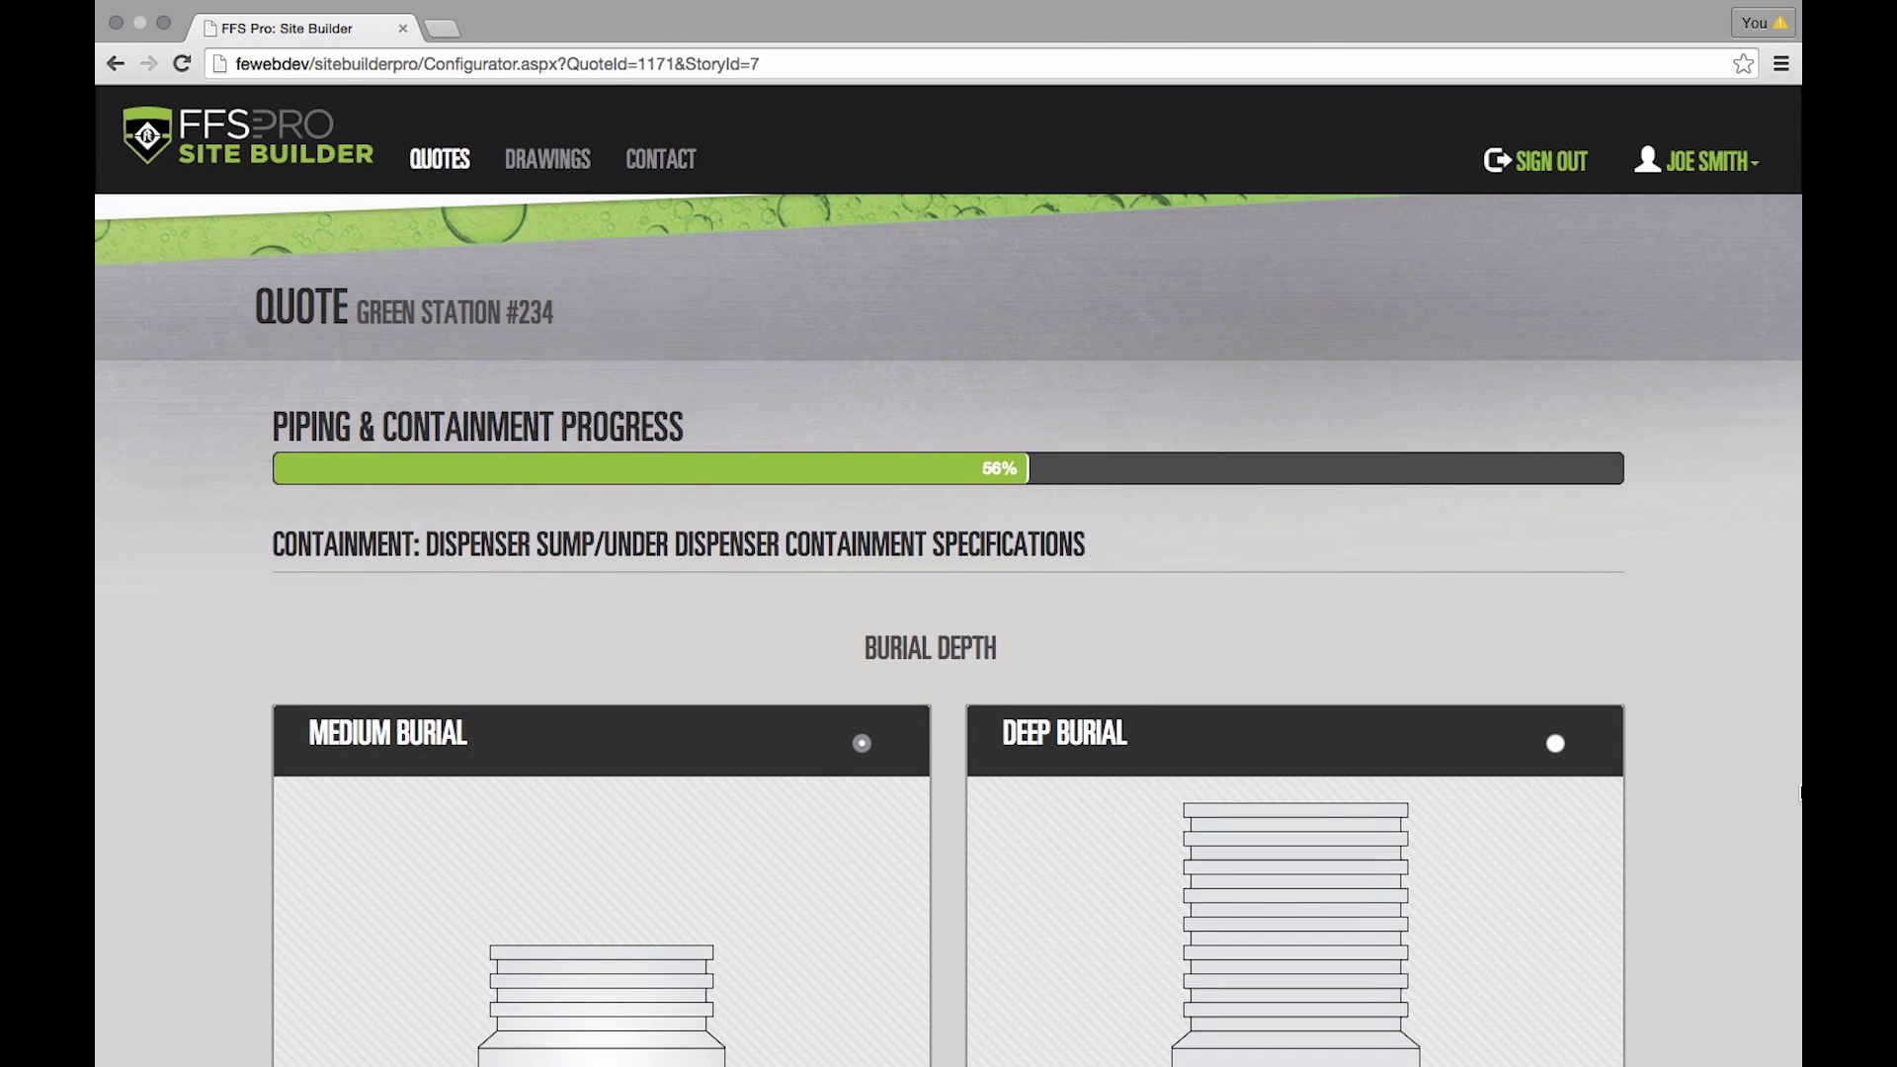
- Keep medium burial depth, set 2 dispenser sumps and accept the hardware set counts
scroll(1557, 669, down, 3)
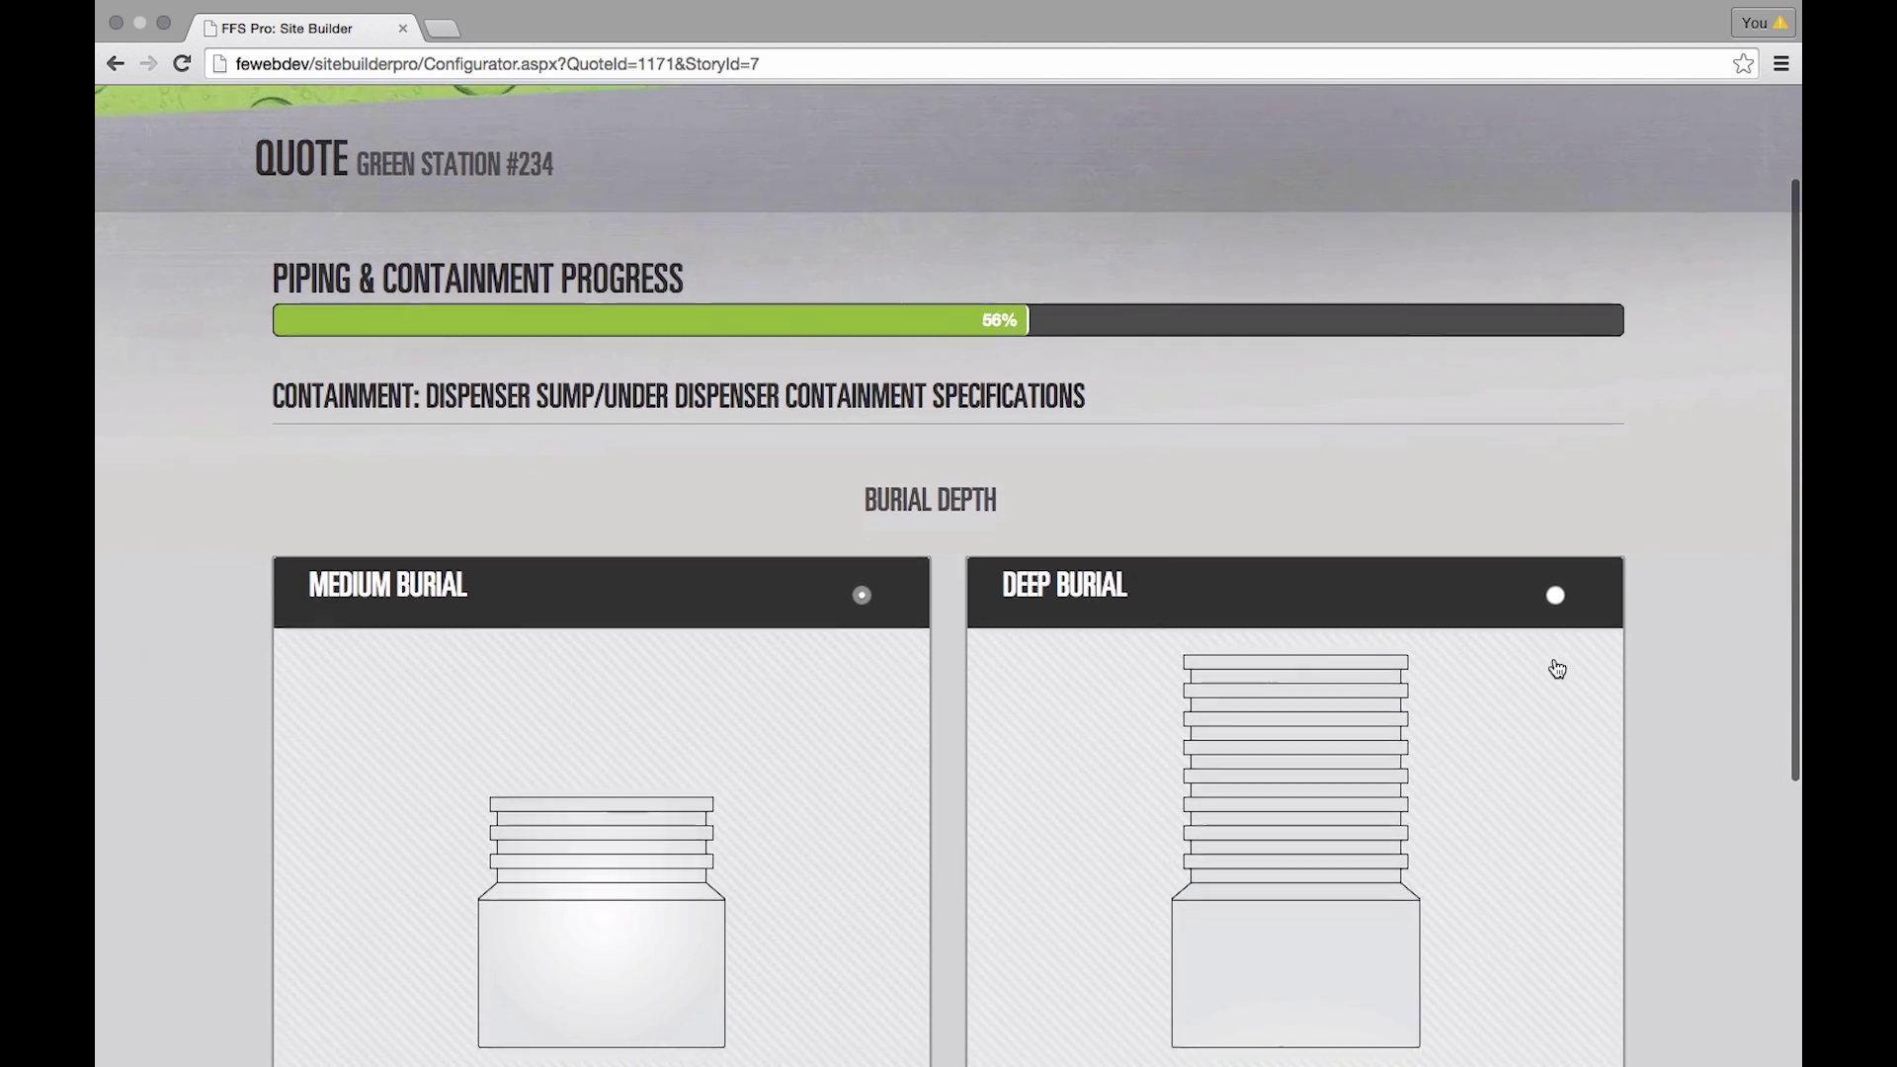
scroll(1557, 669, down, 2)
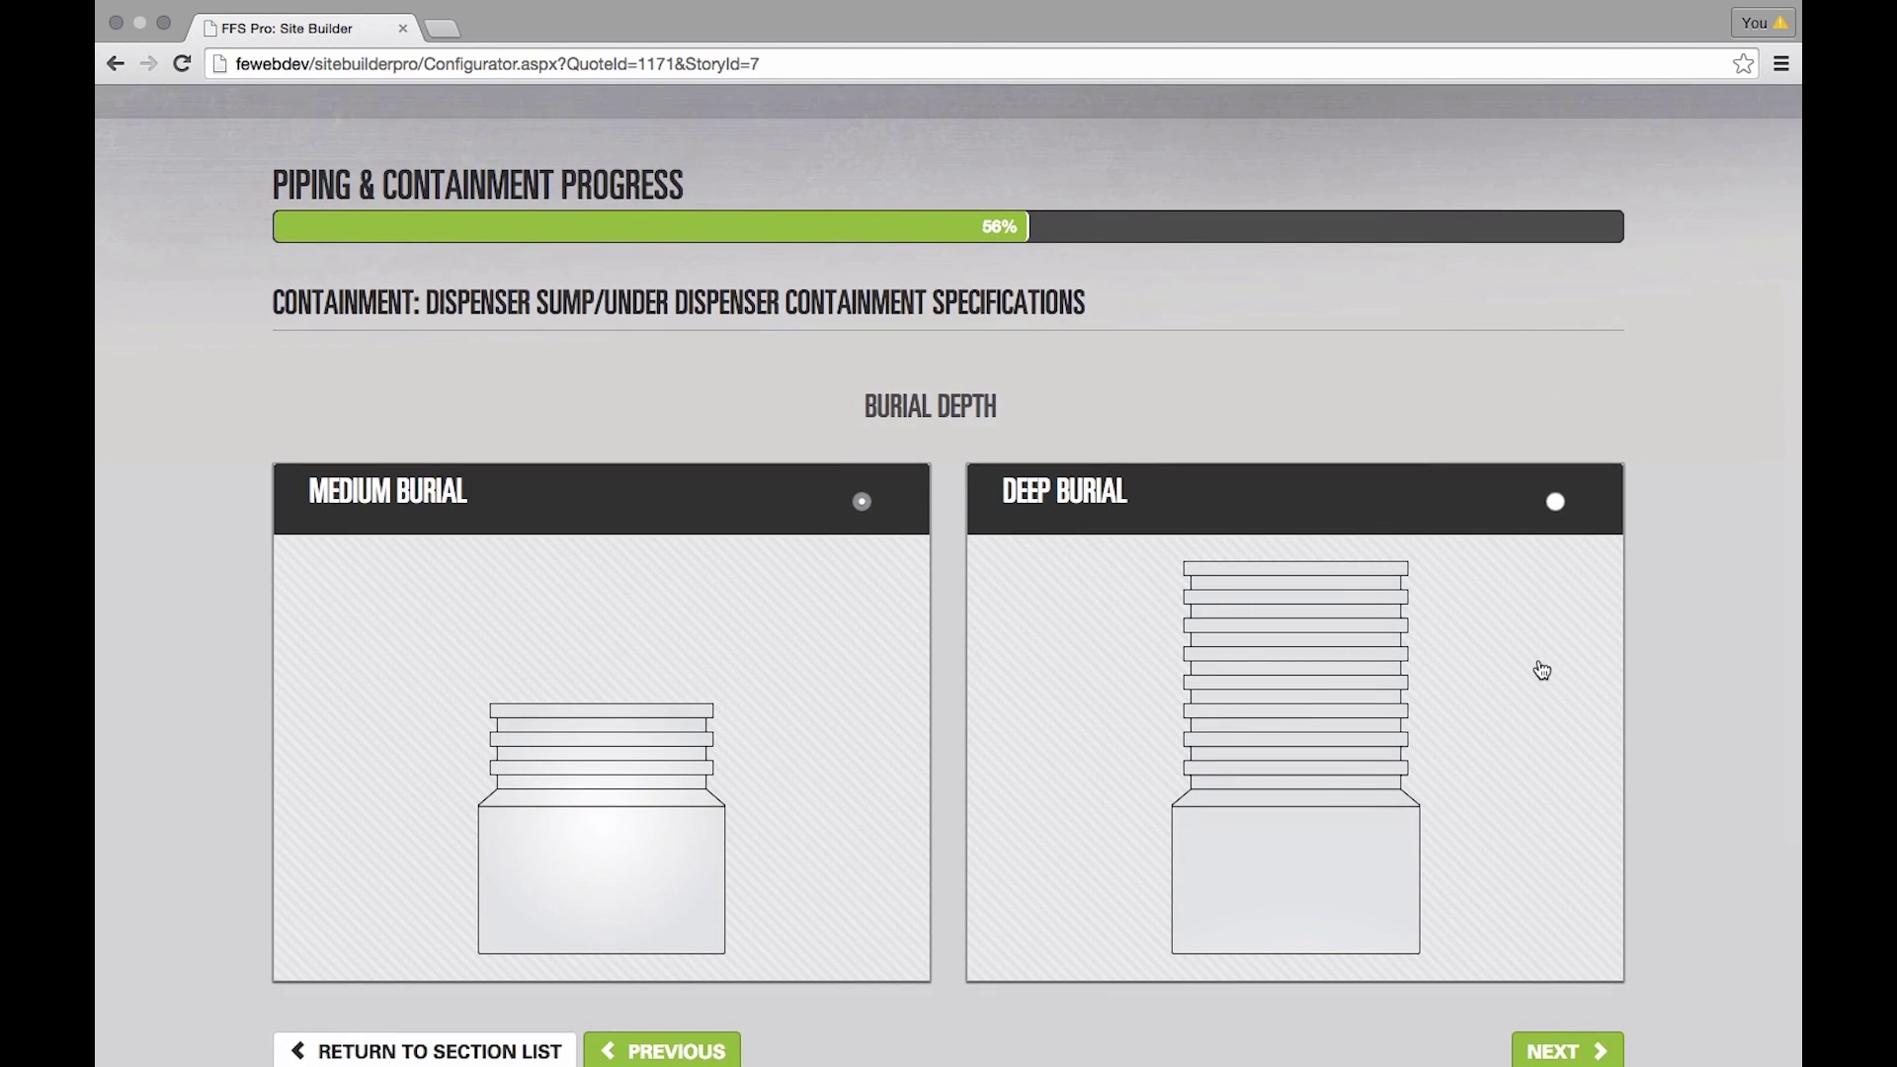
scroll(1543, 678, down, 2)
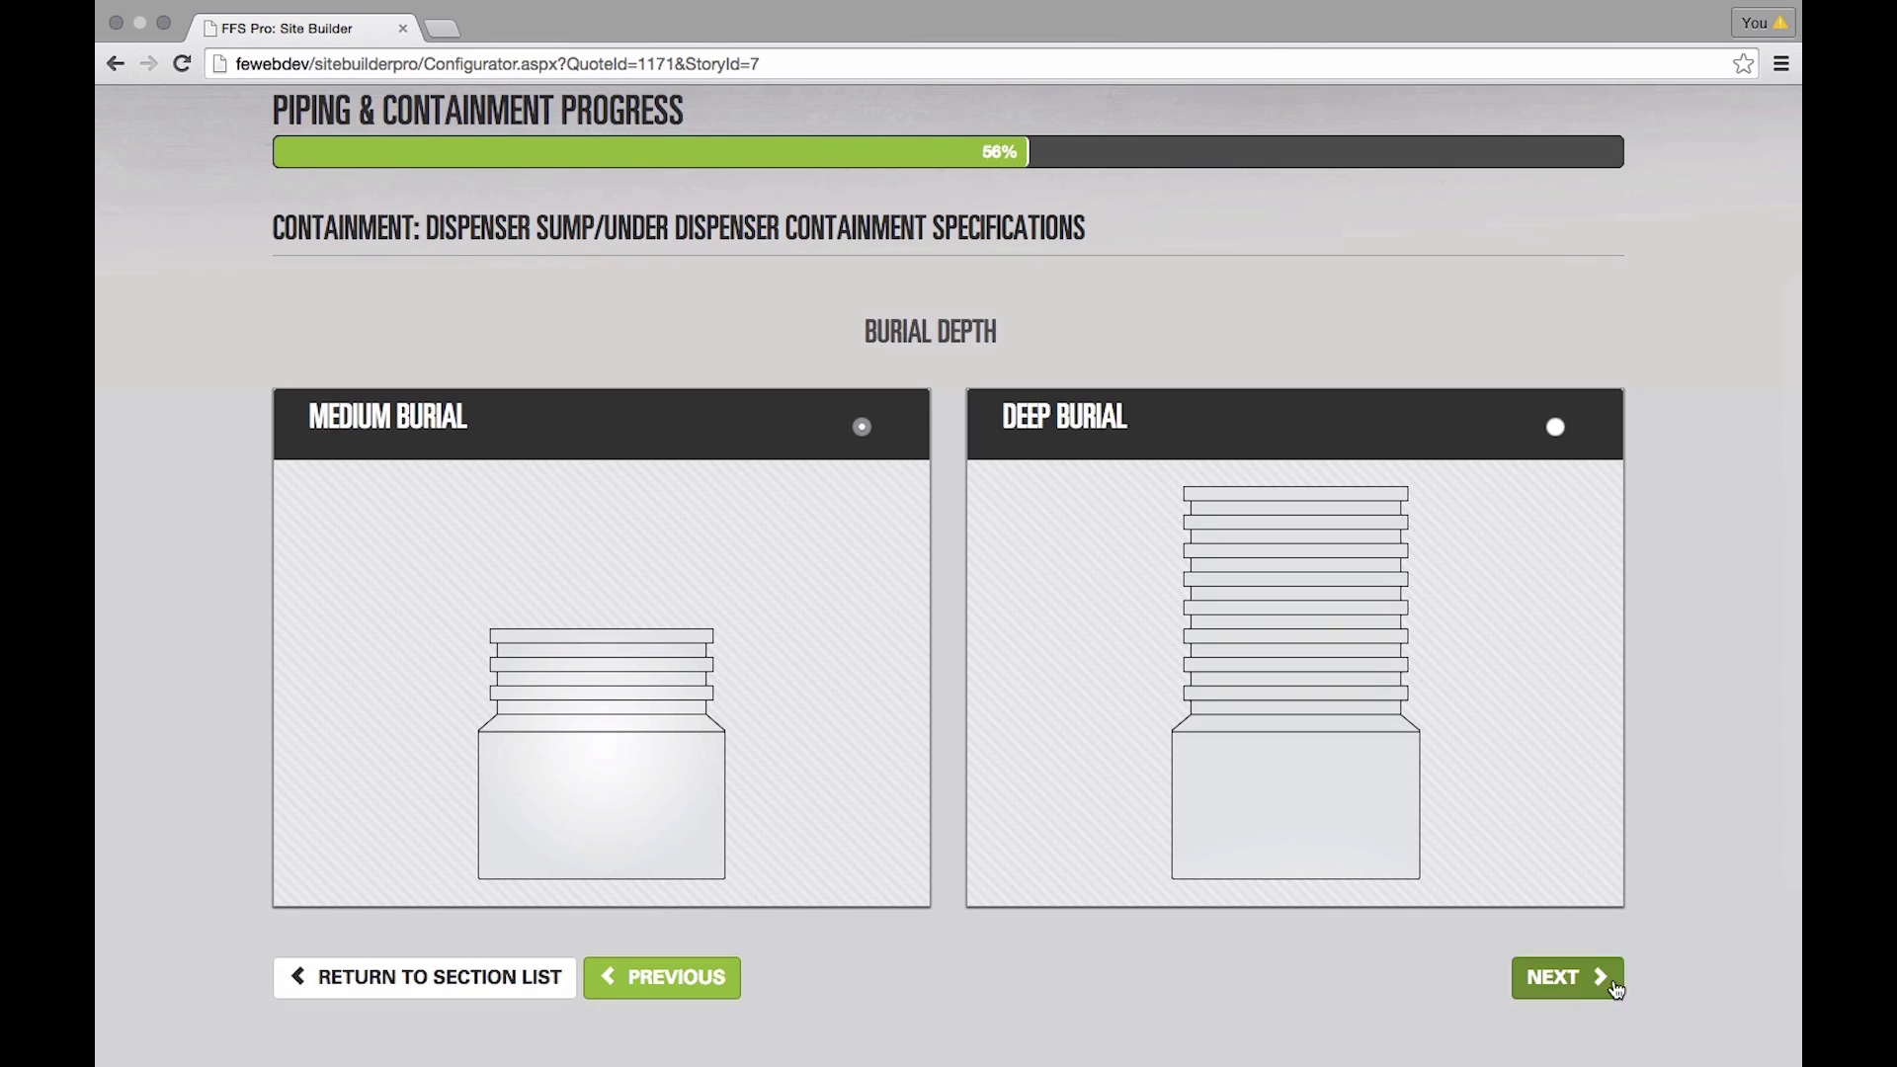
click(1619, 979)
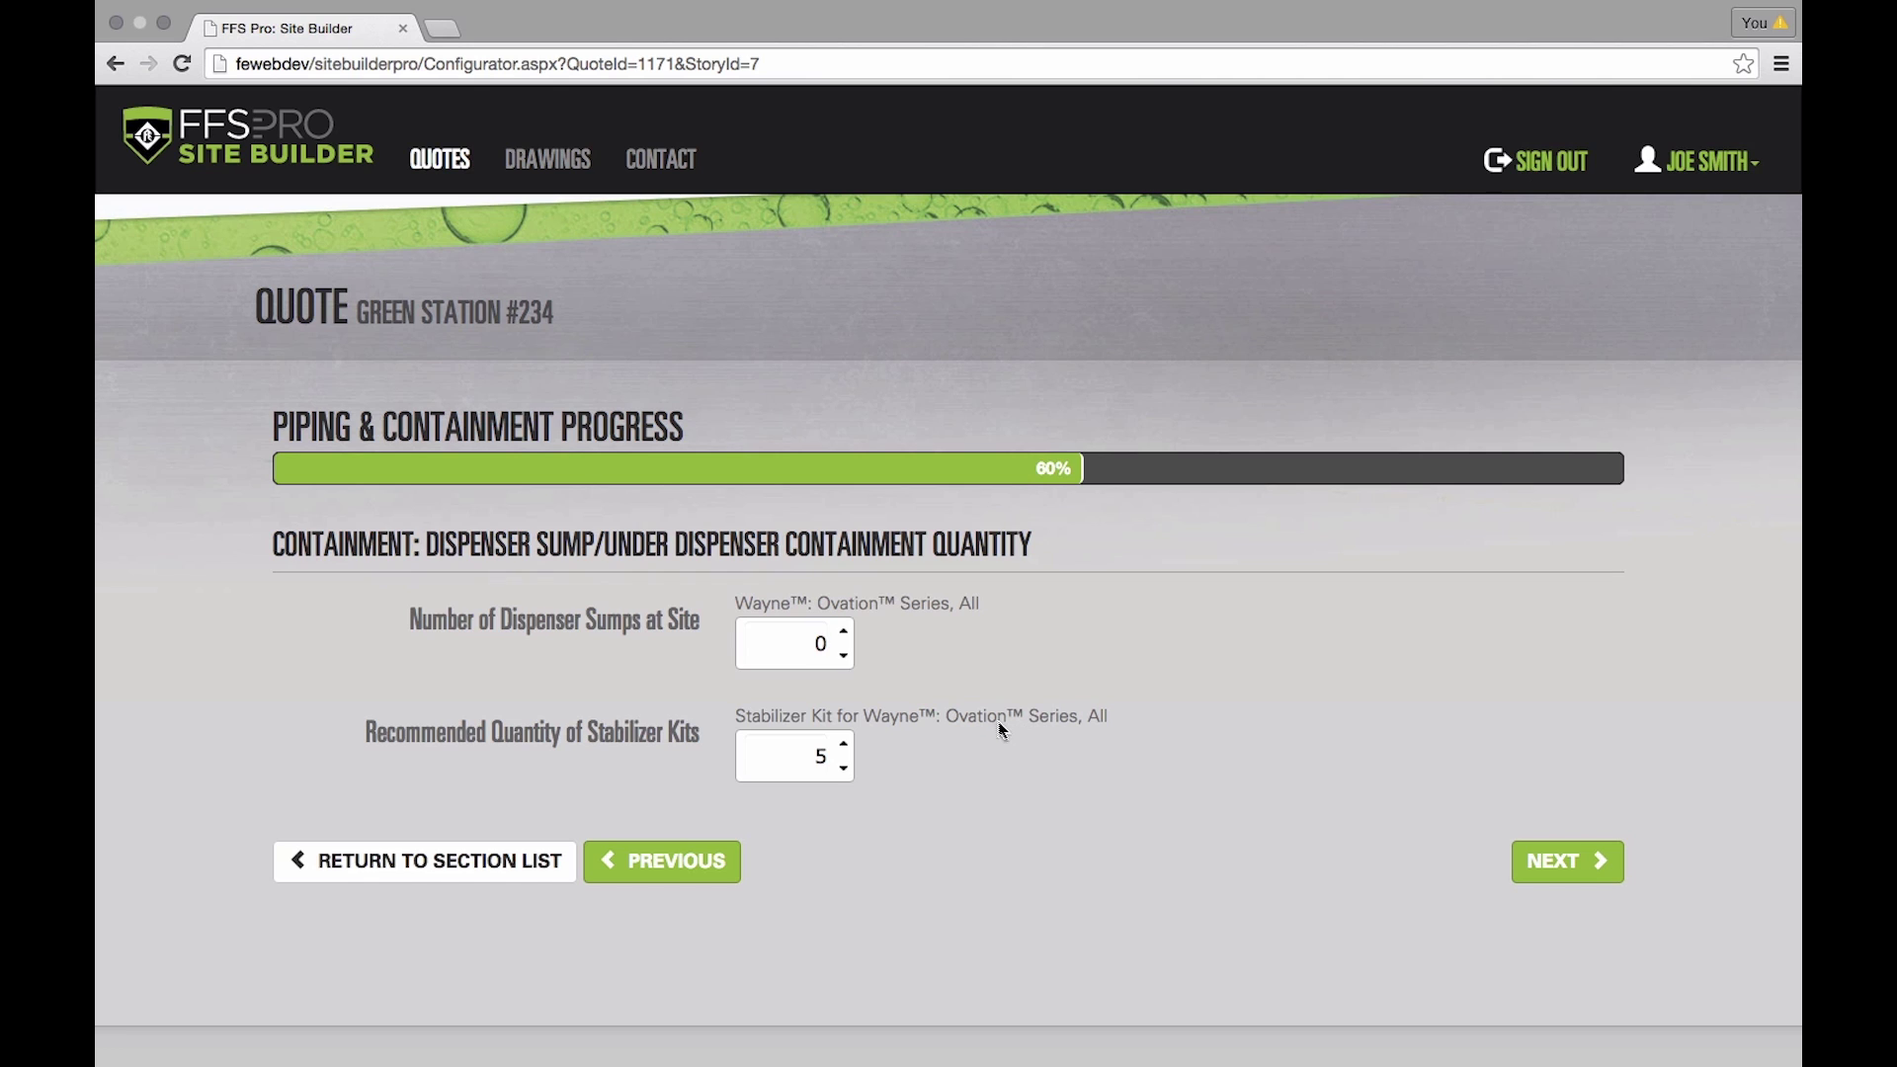
click(845, 634)
click(845, 633)
click(1567, 861)
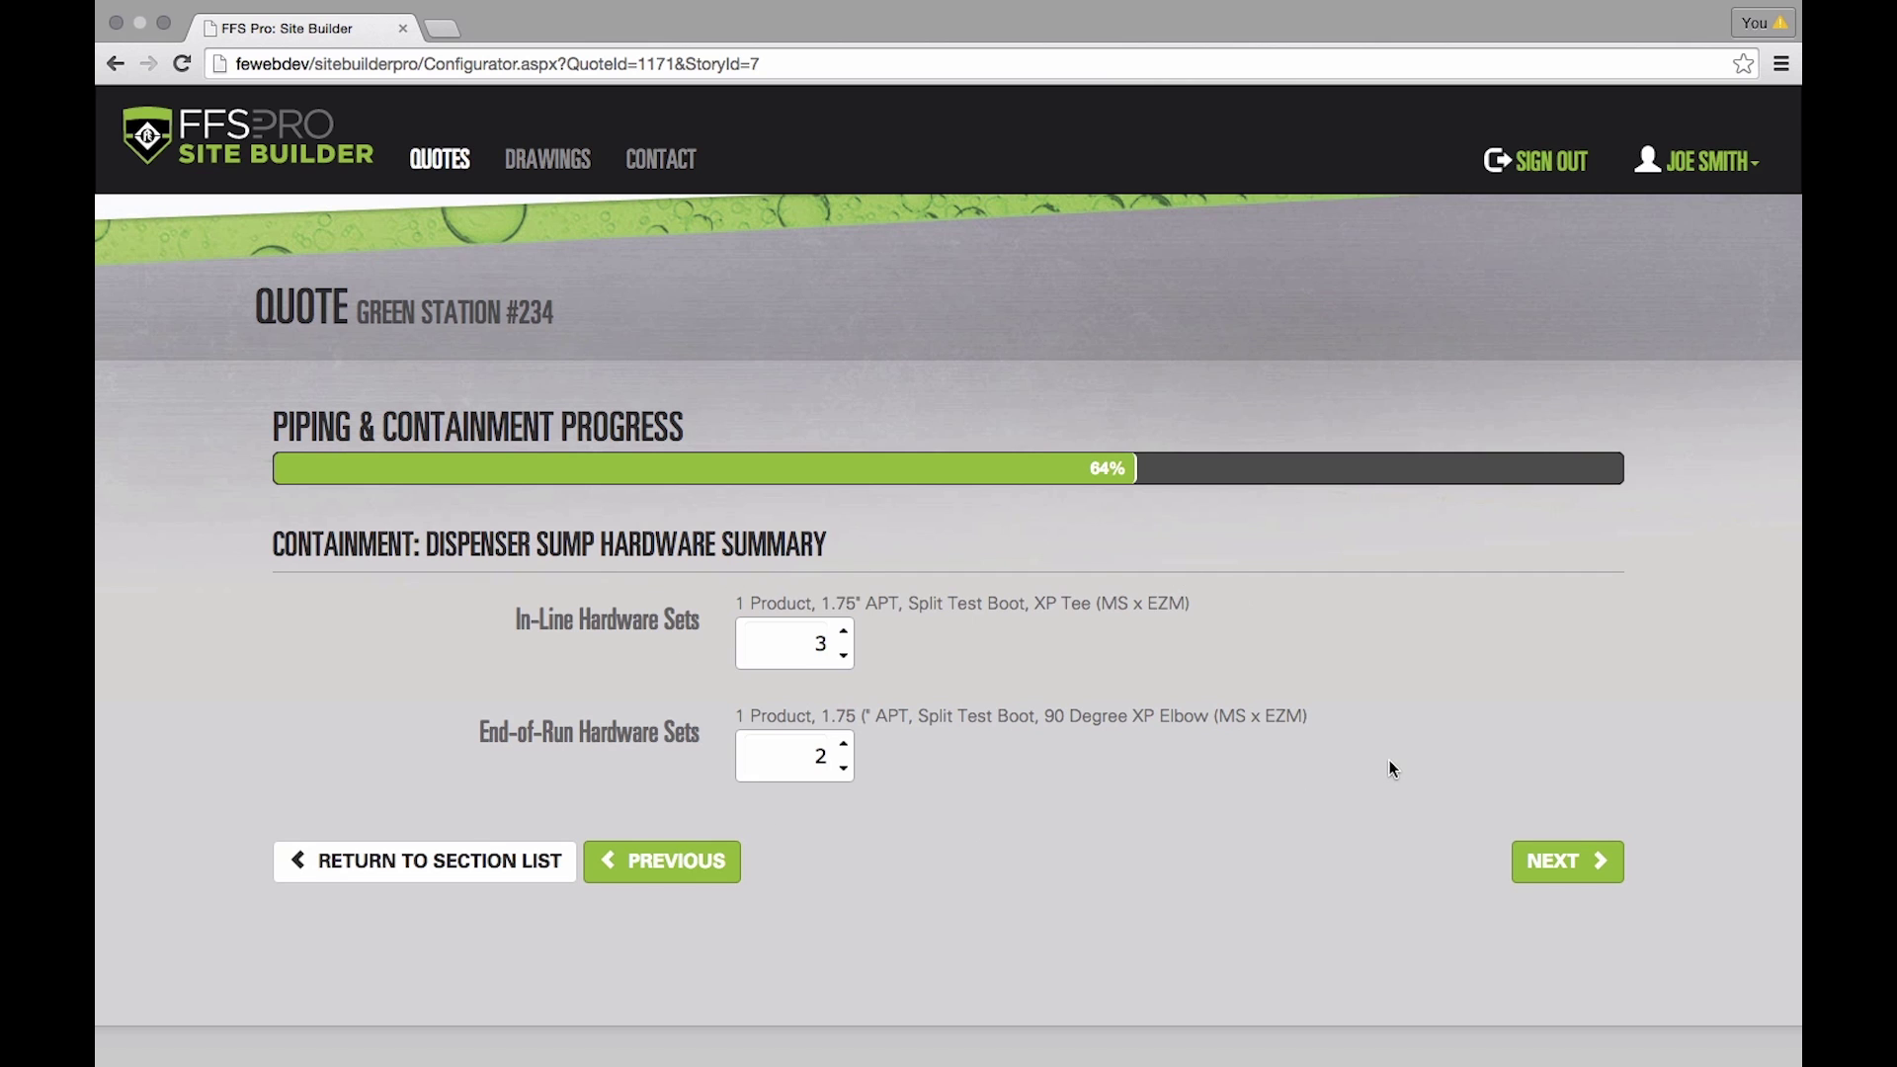
click(1557, 868)
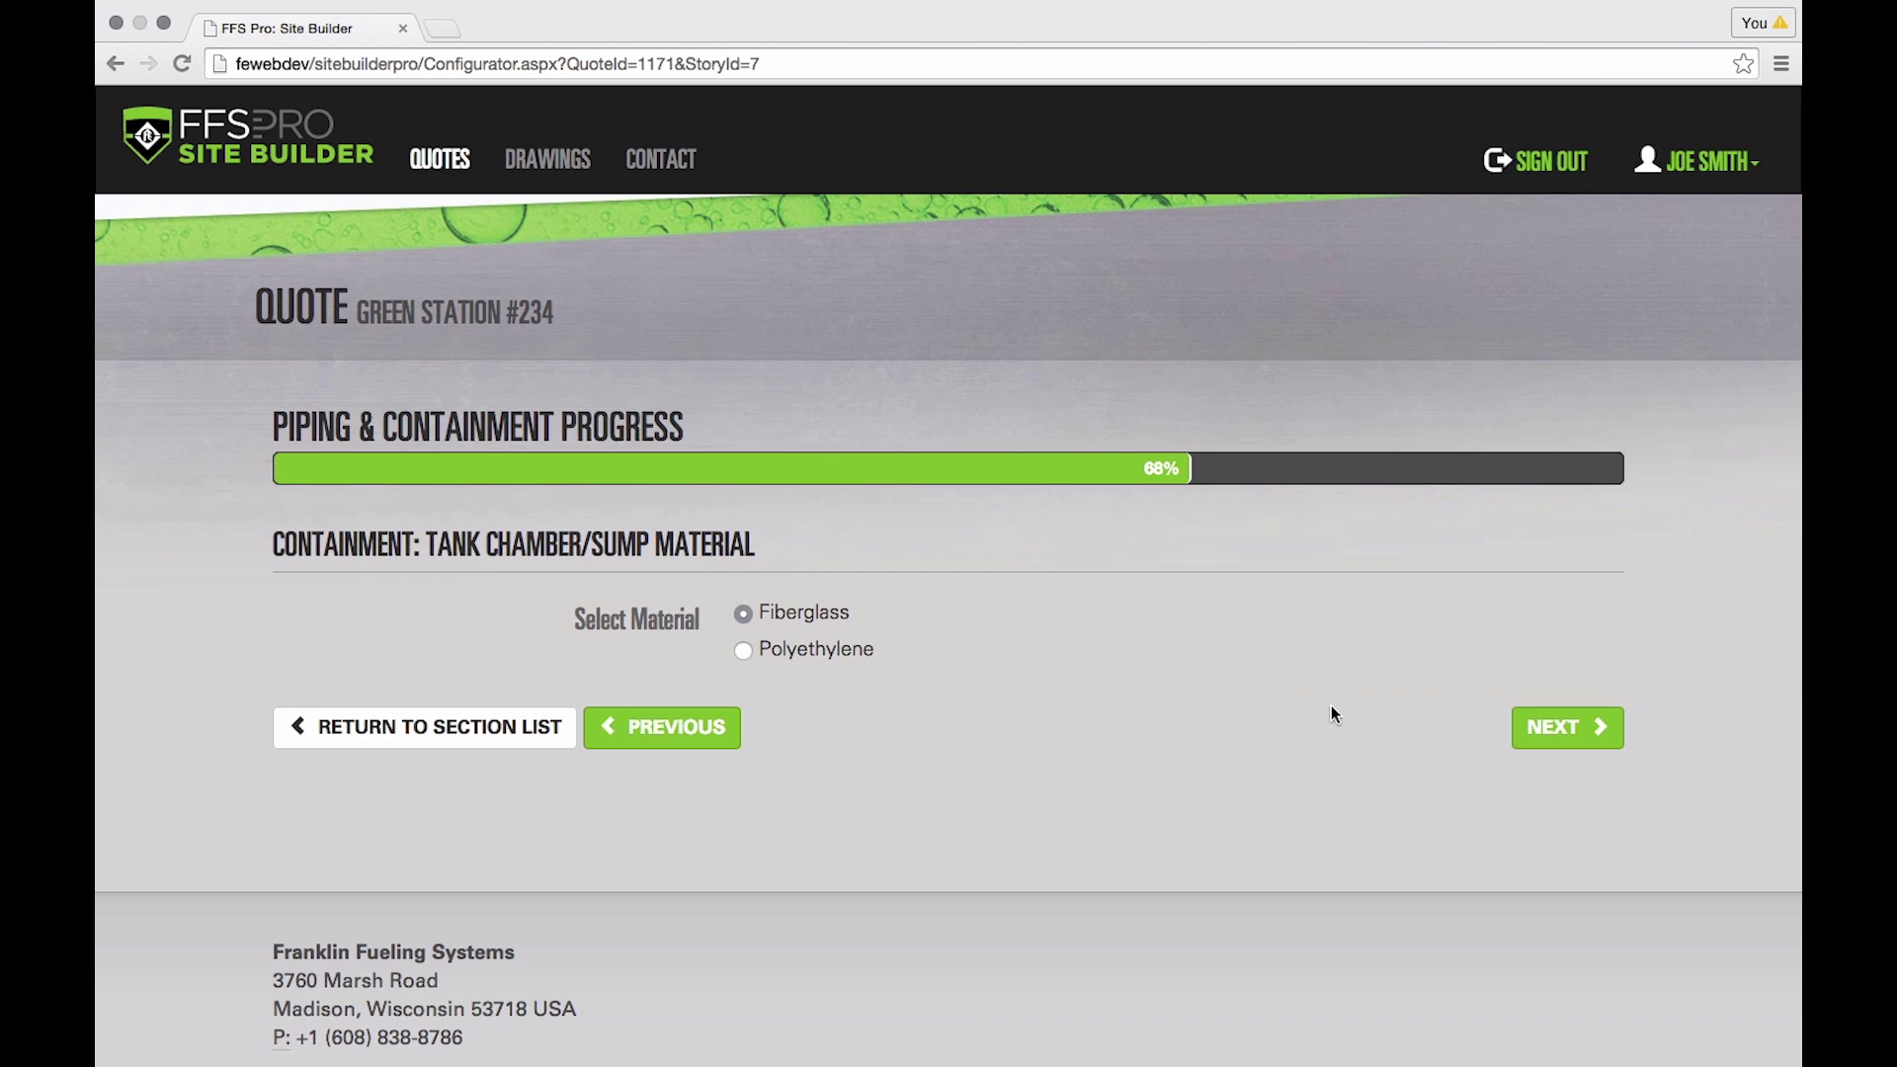
- Keep fiberglass sump material with the 42" medium-burial base
click(1576, 735)
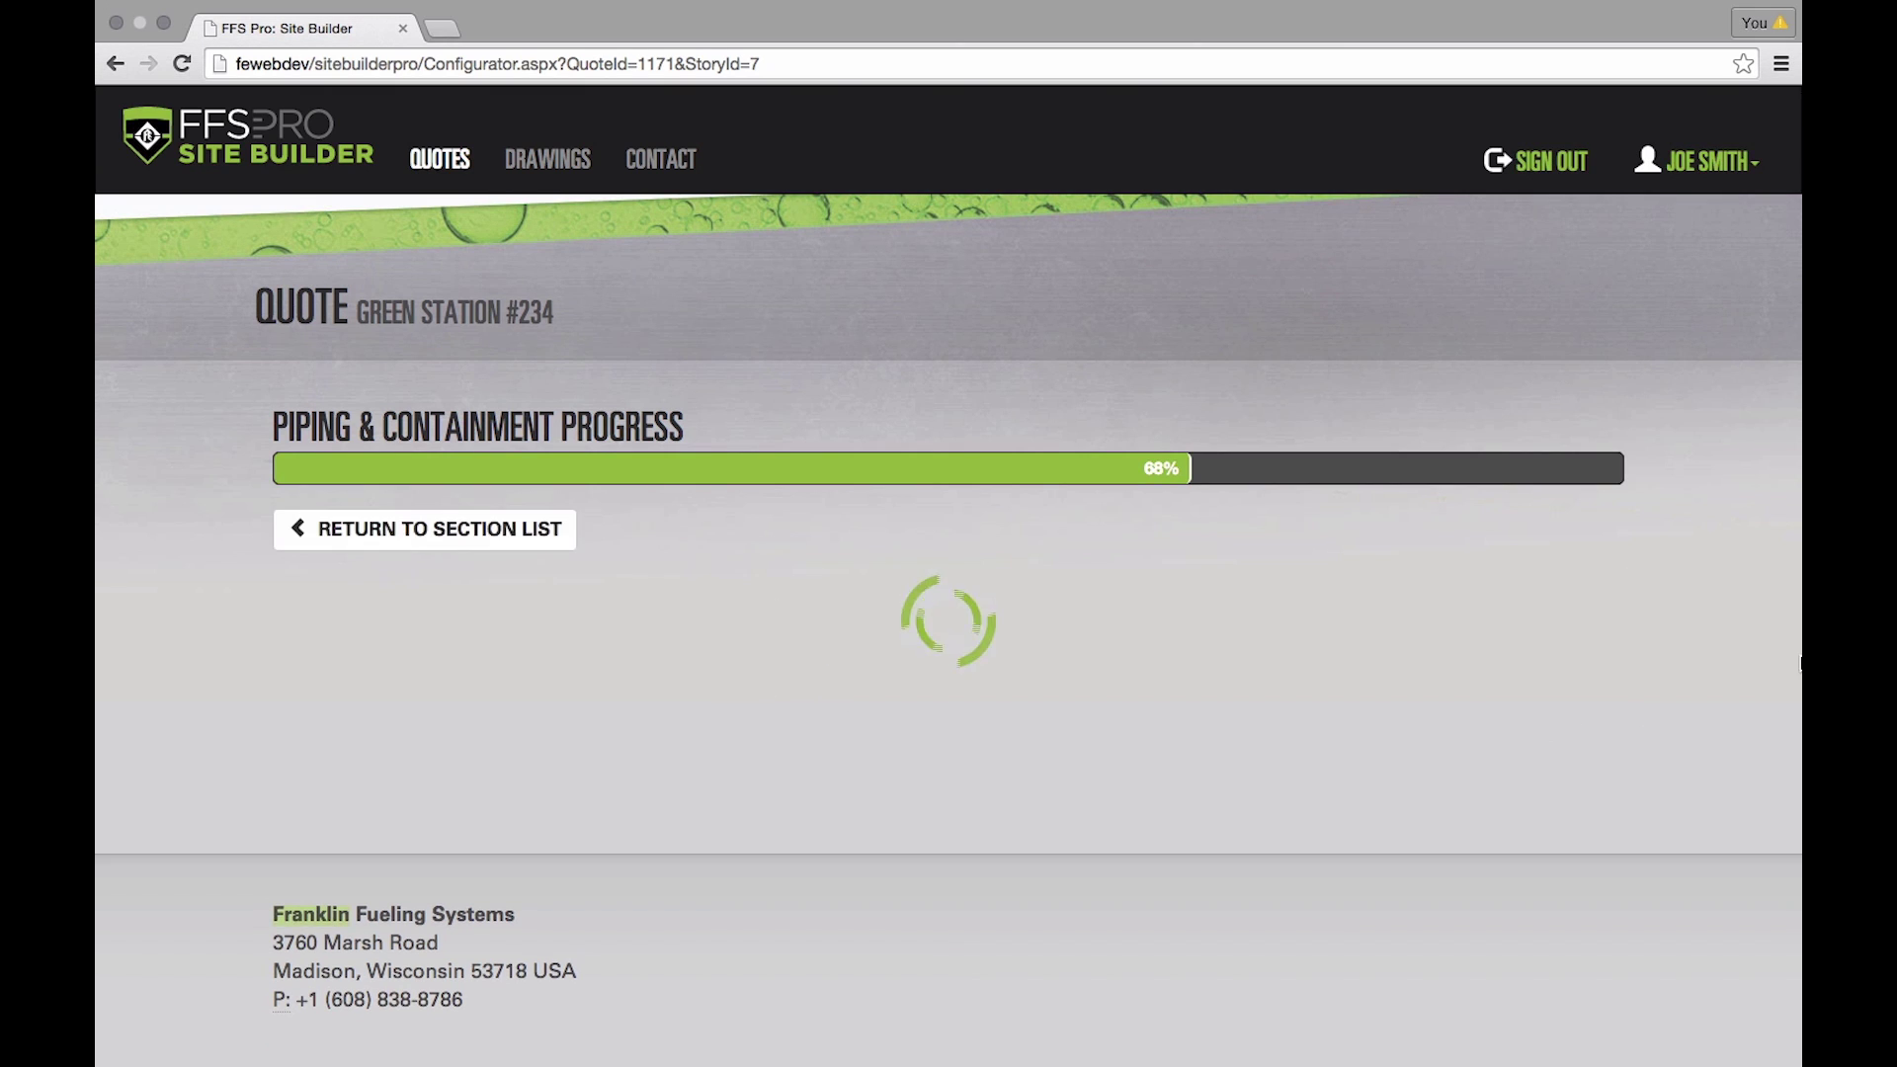
scroll(1178, 607, down, 5)
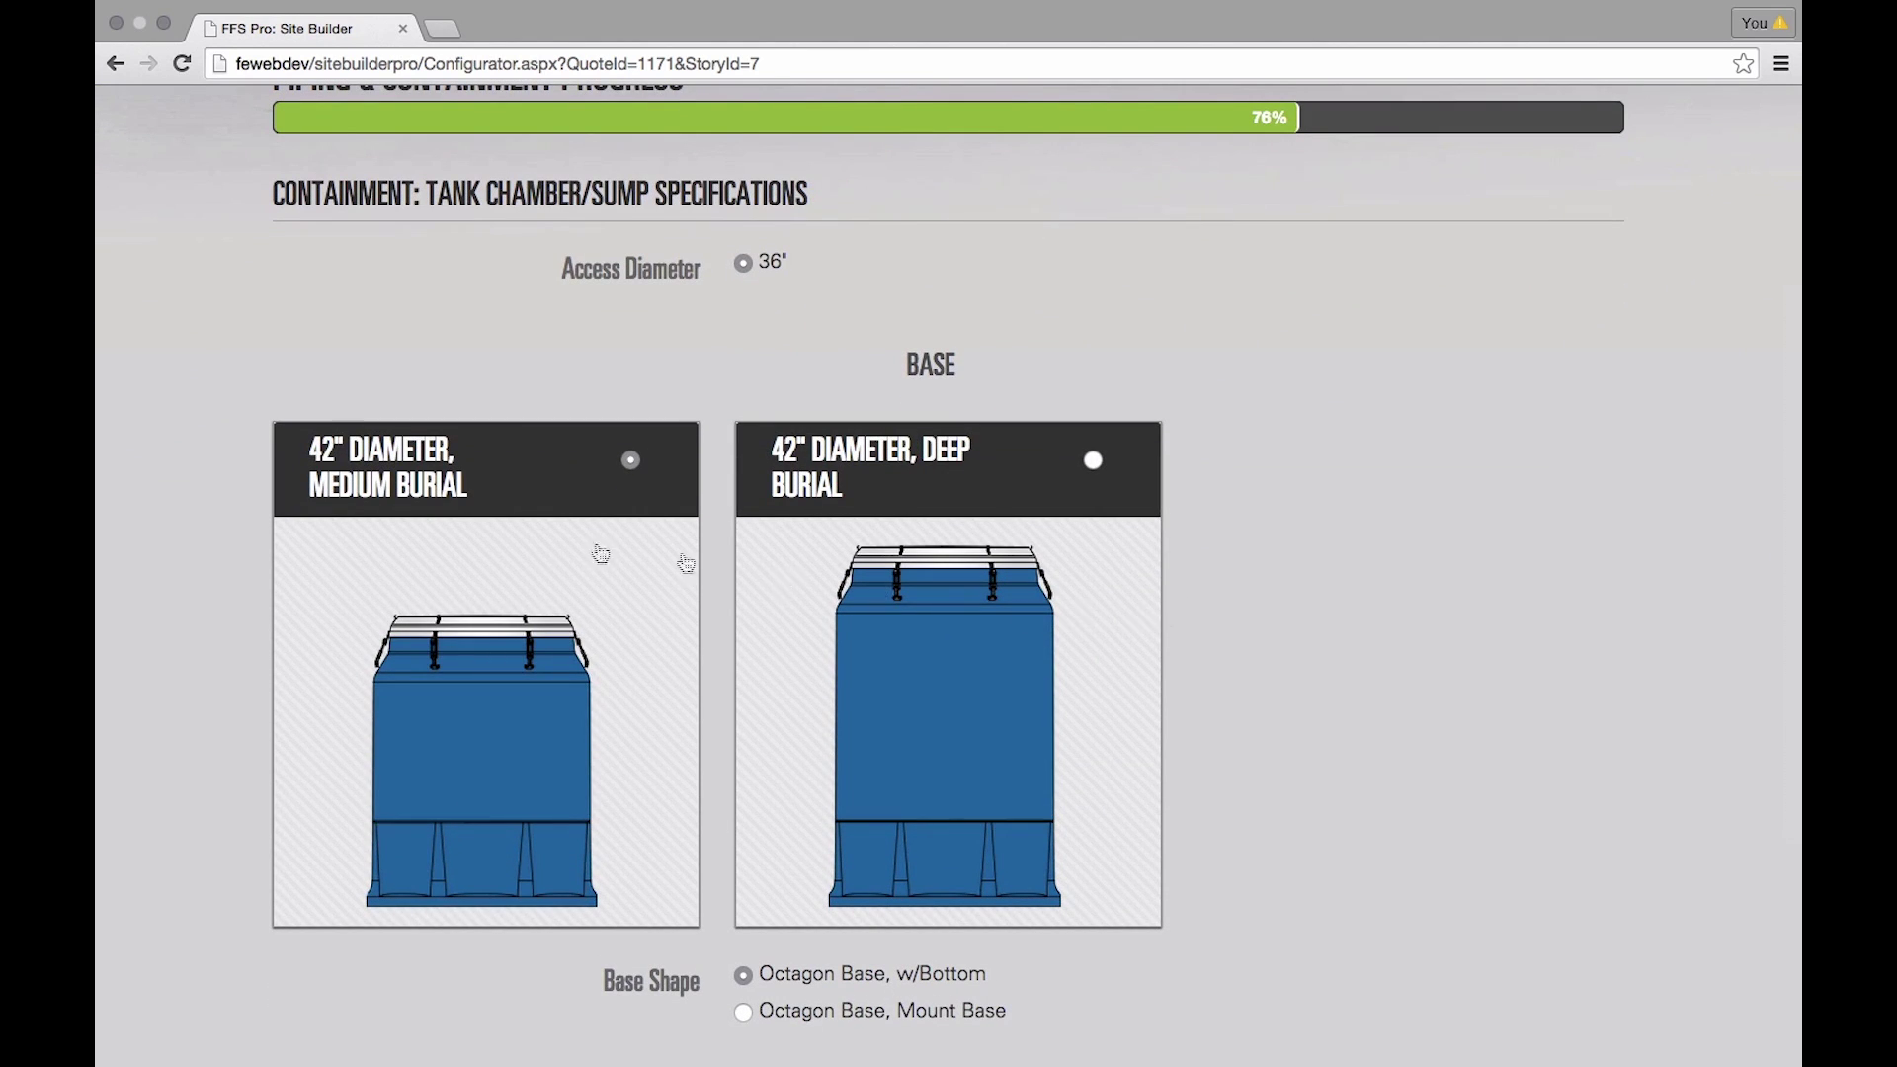
scroll(576, 593, down, 3)
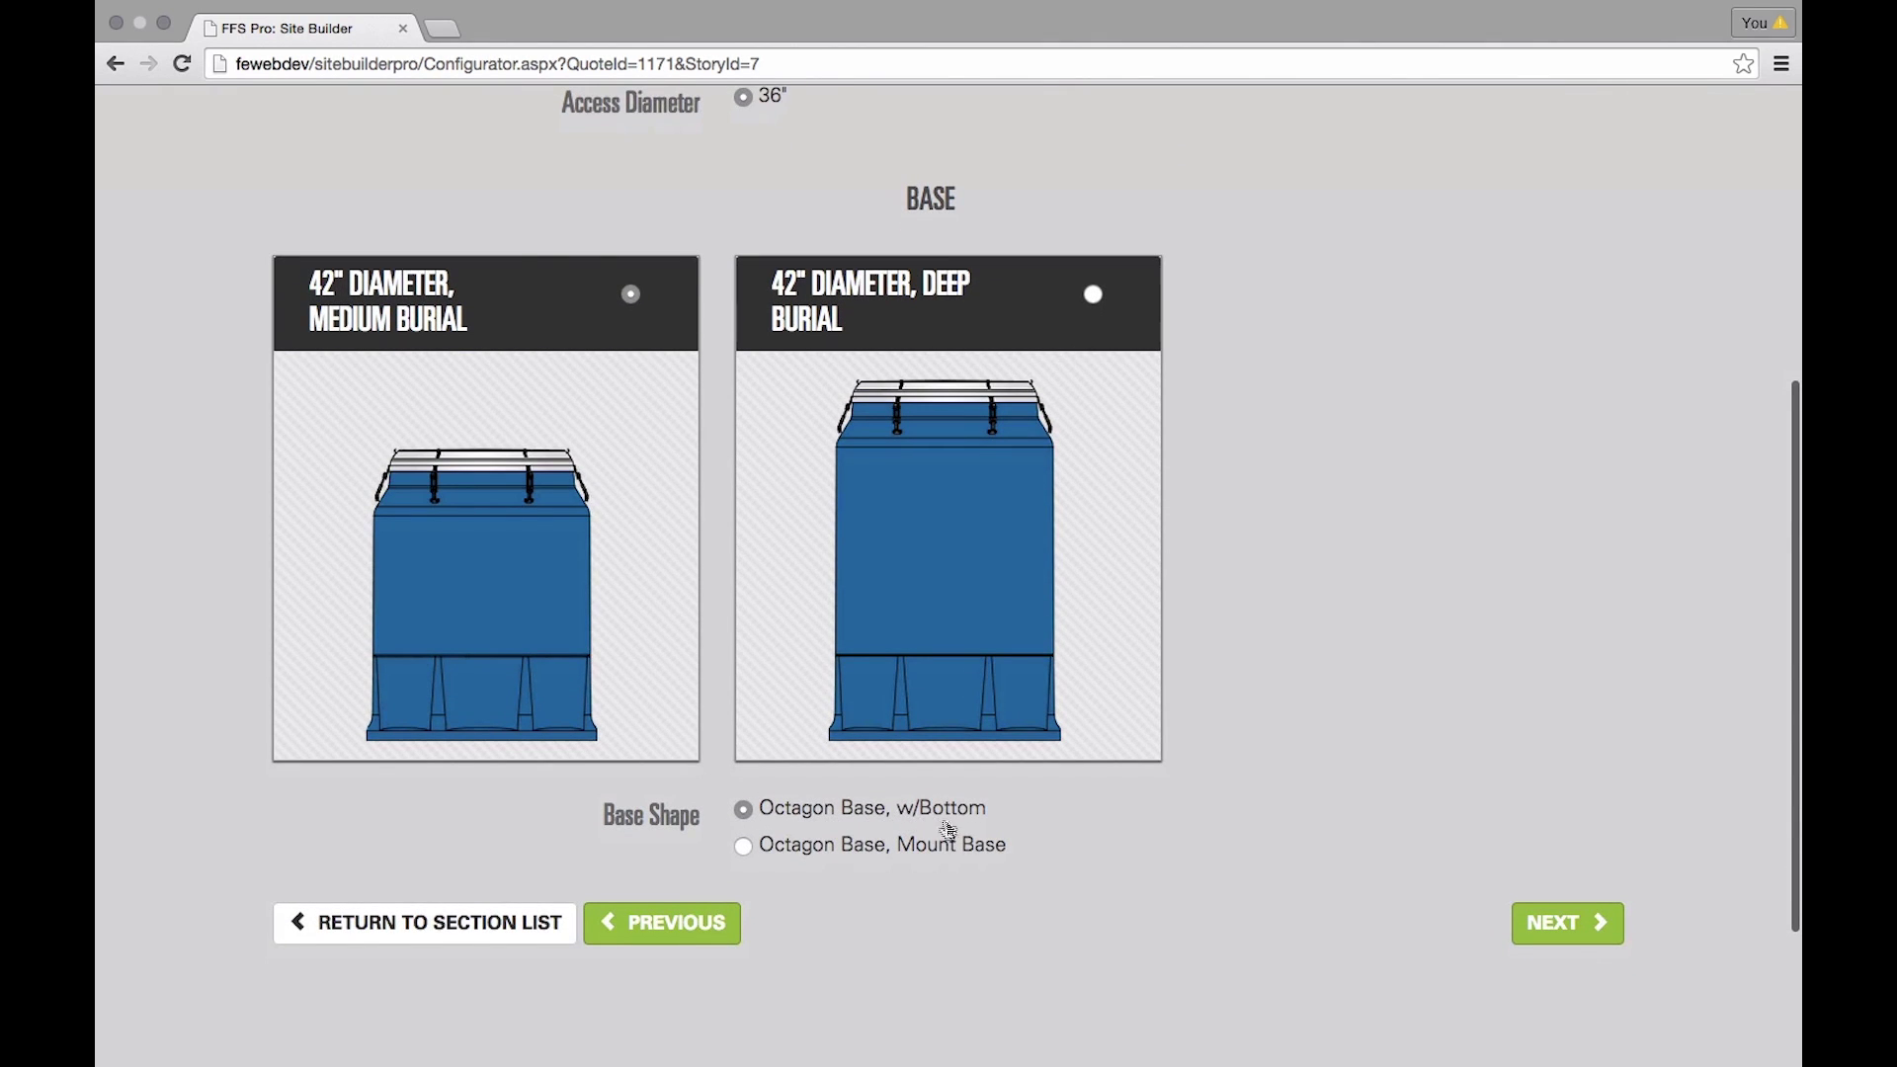
click(1573, 925)
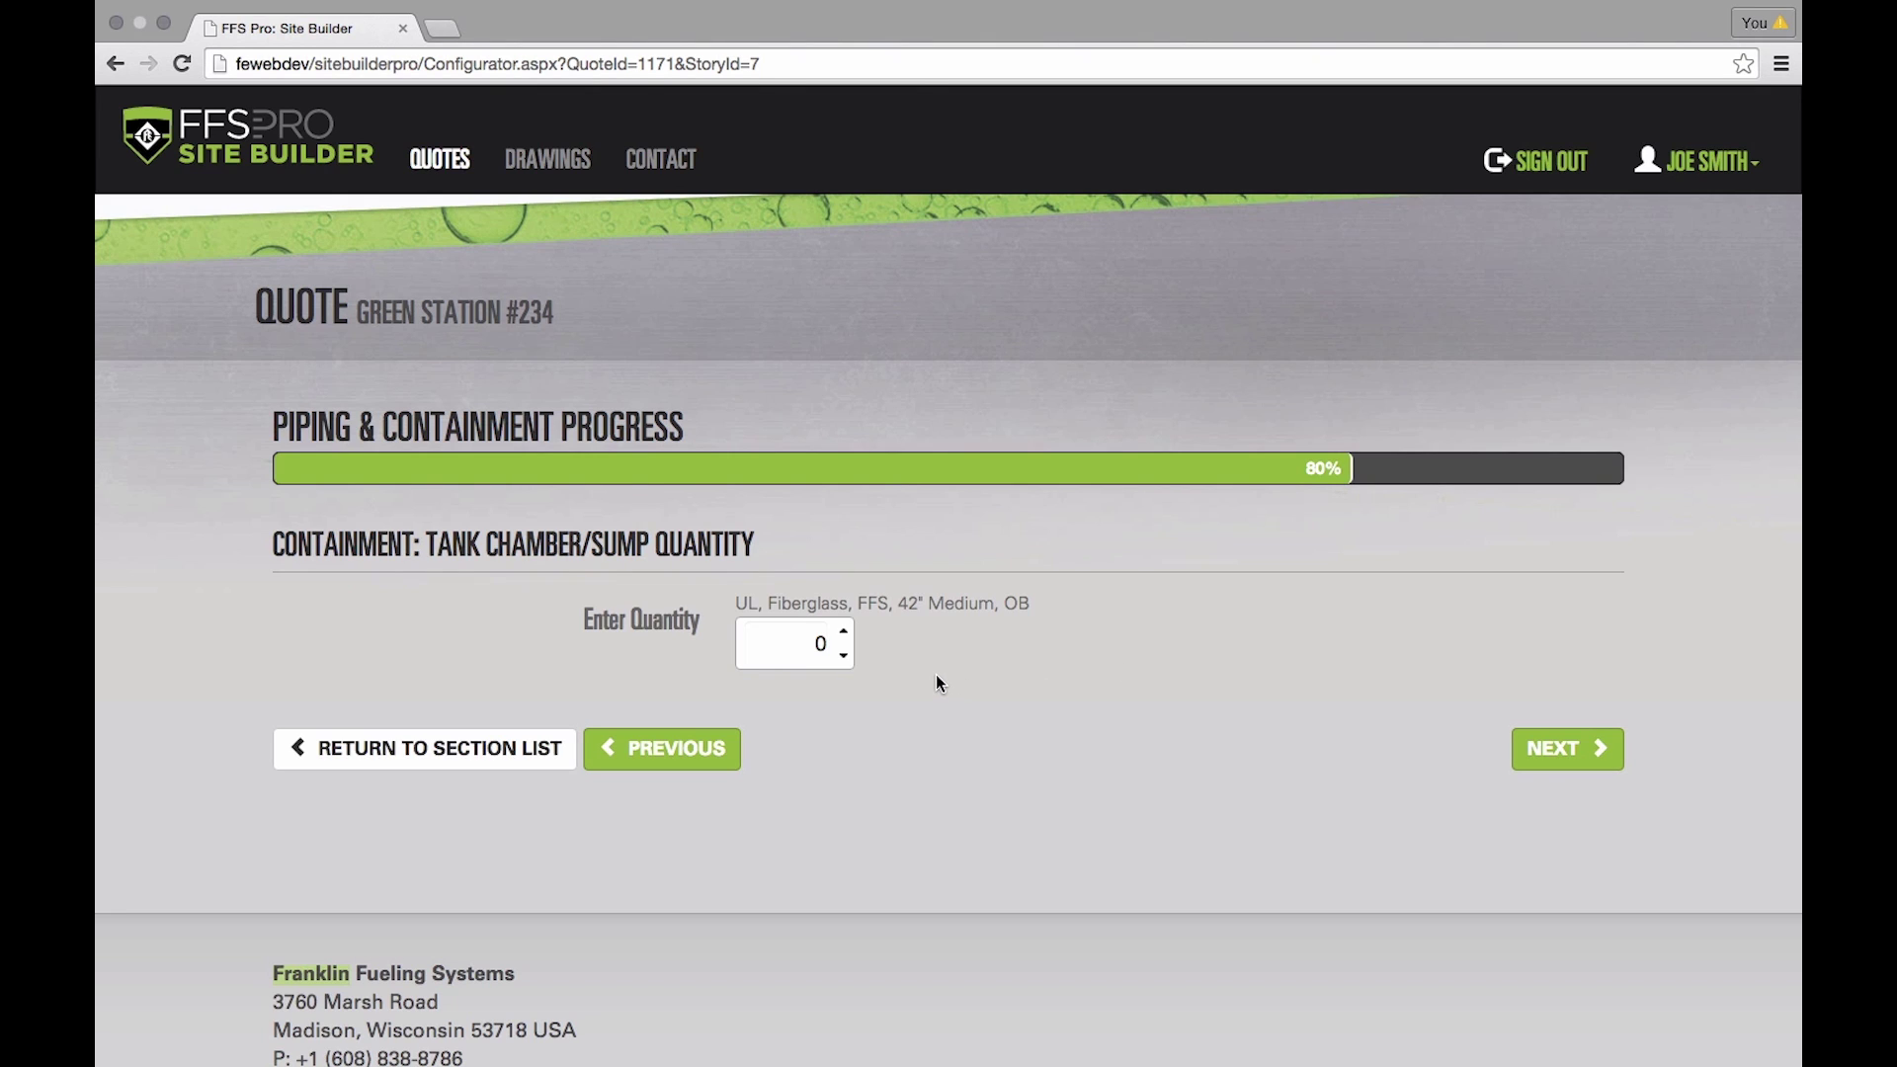
- Set one tank chamber sump and accept 2 pipework terminations to finish the section
click(845, 631)
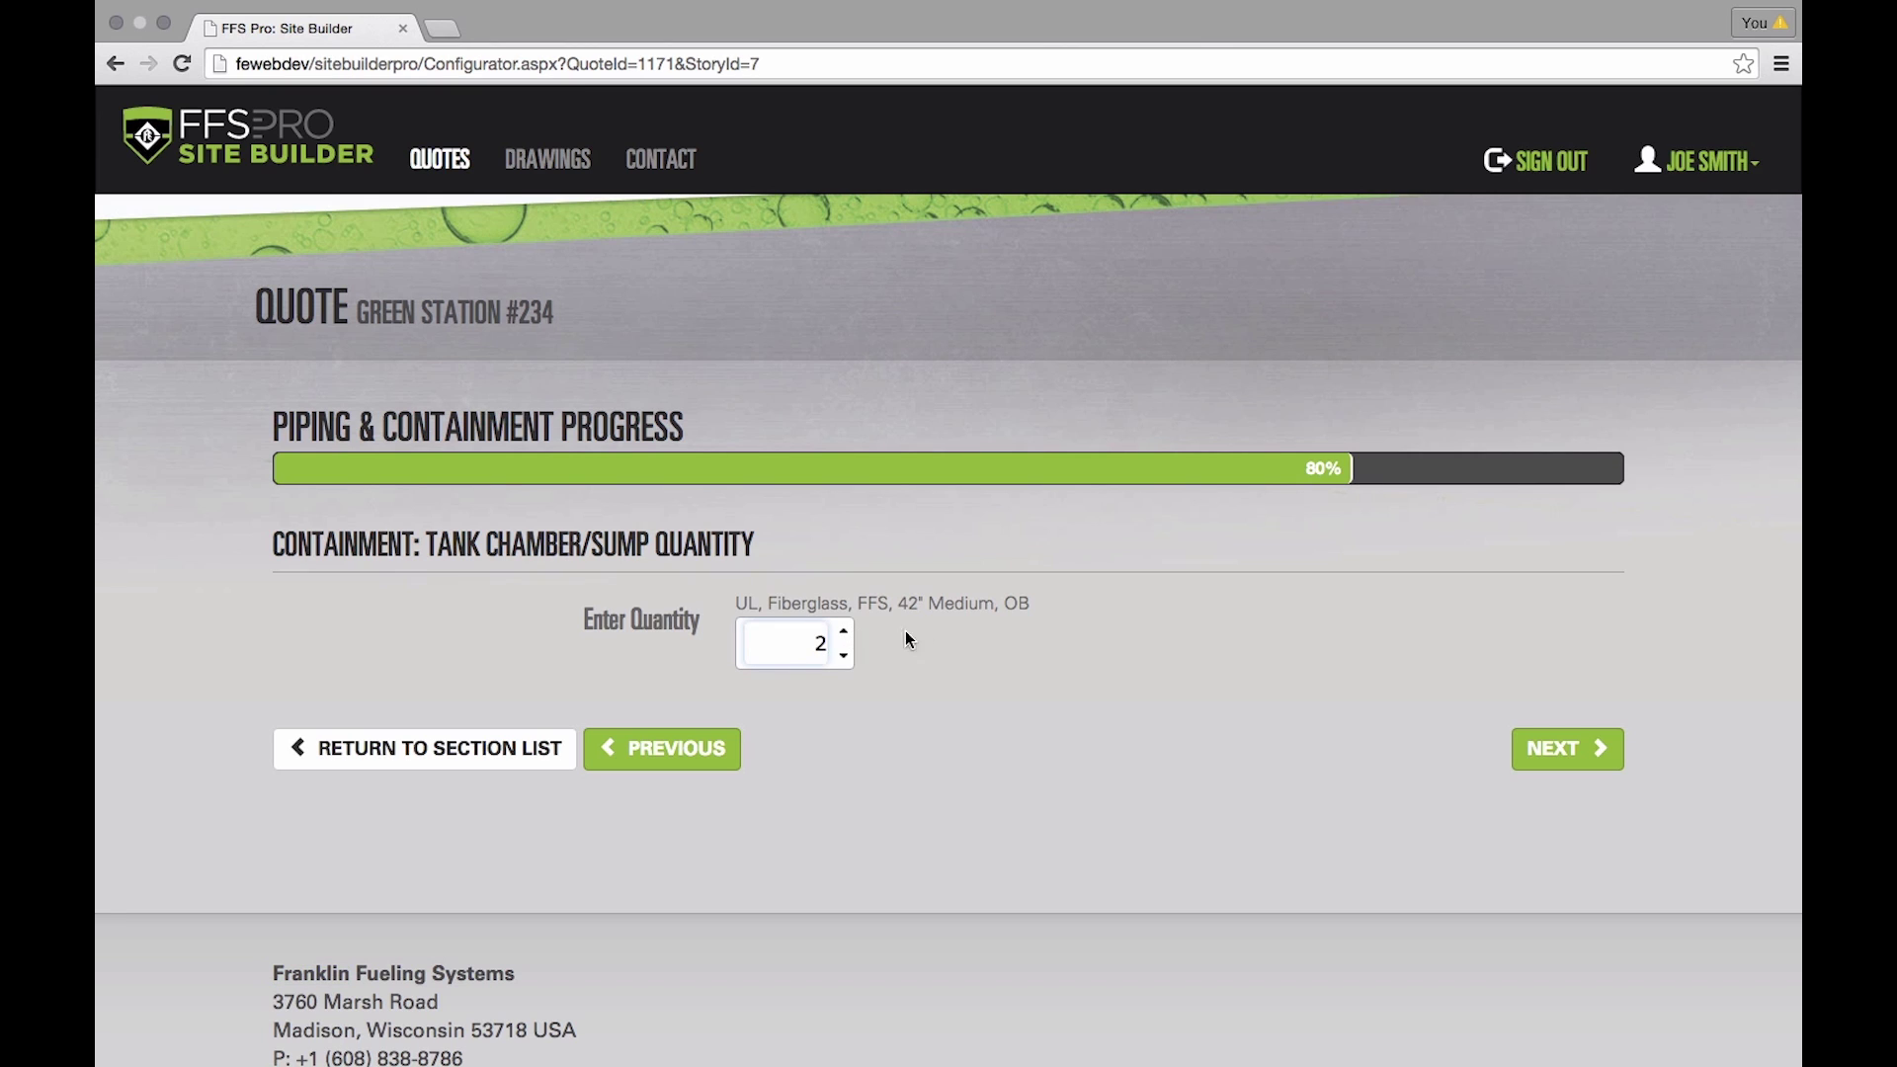
click(1547, 751)
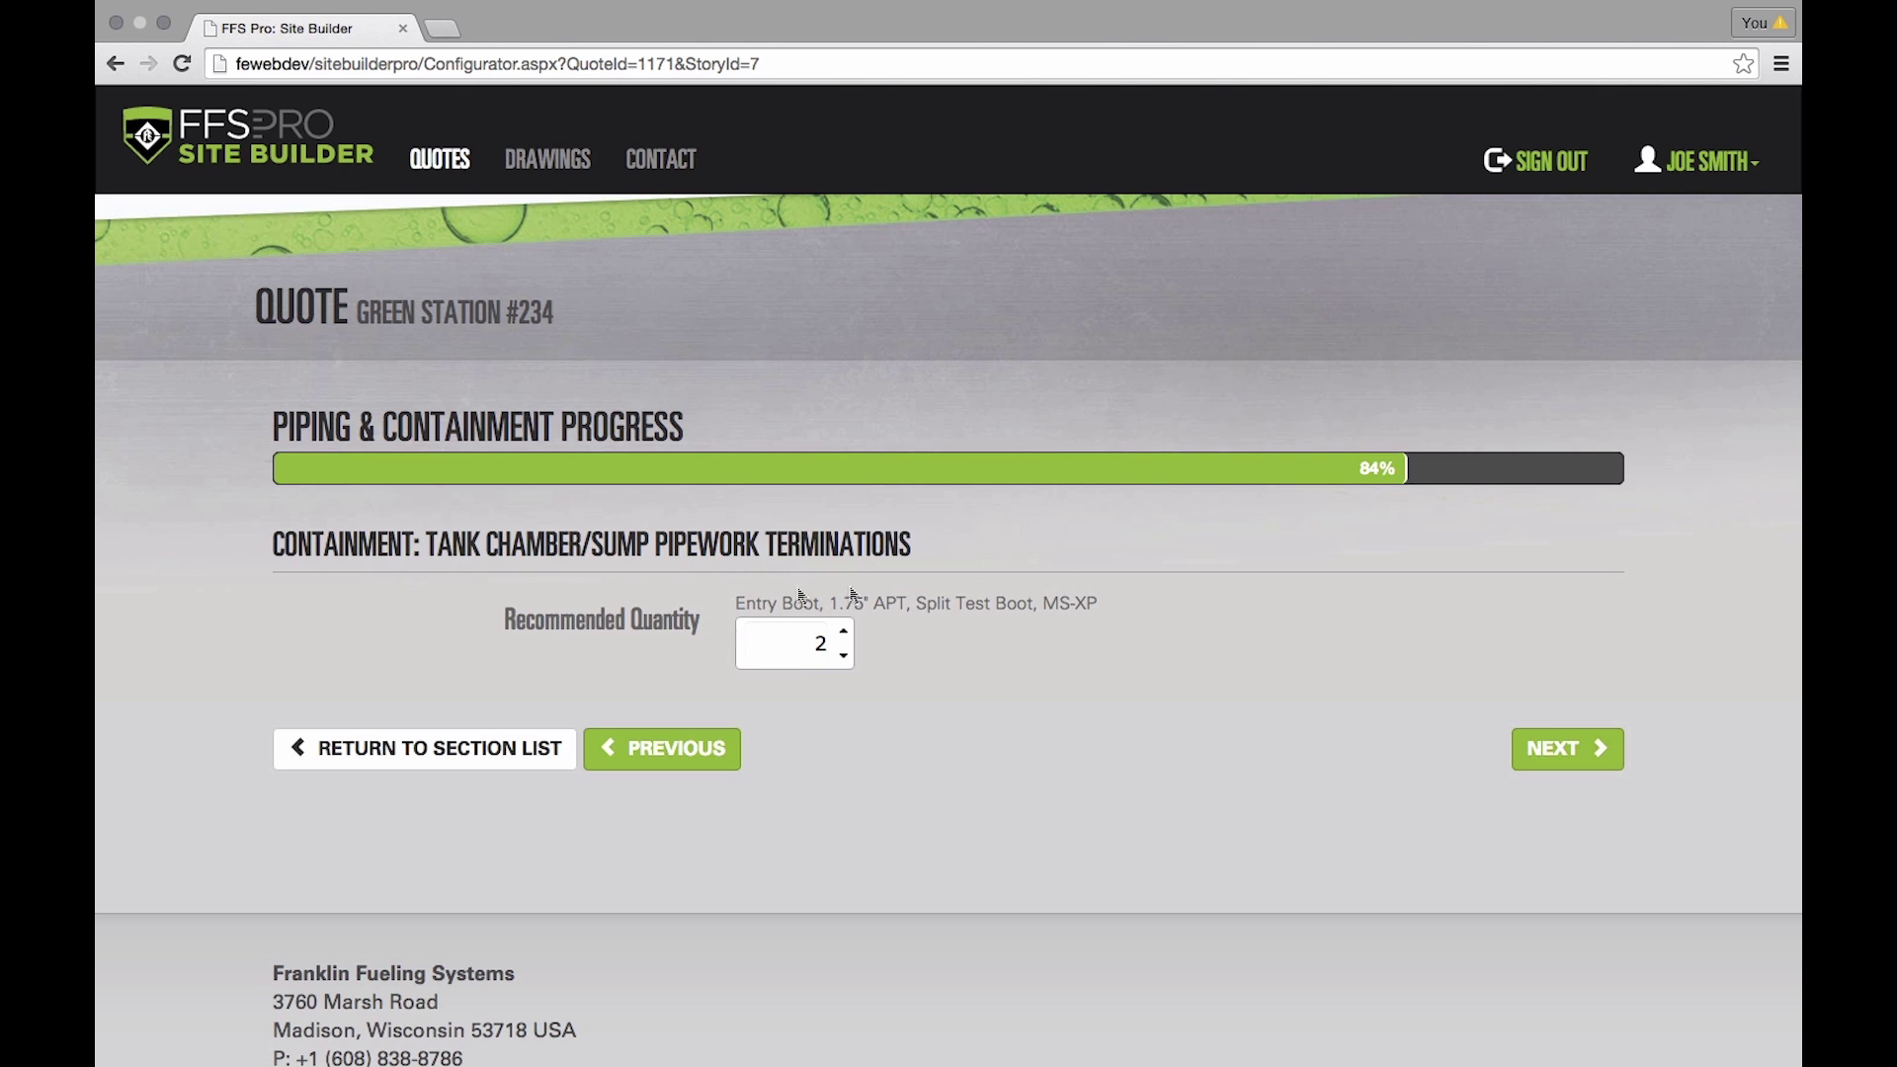
click(1548, 749)
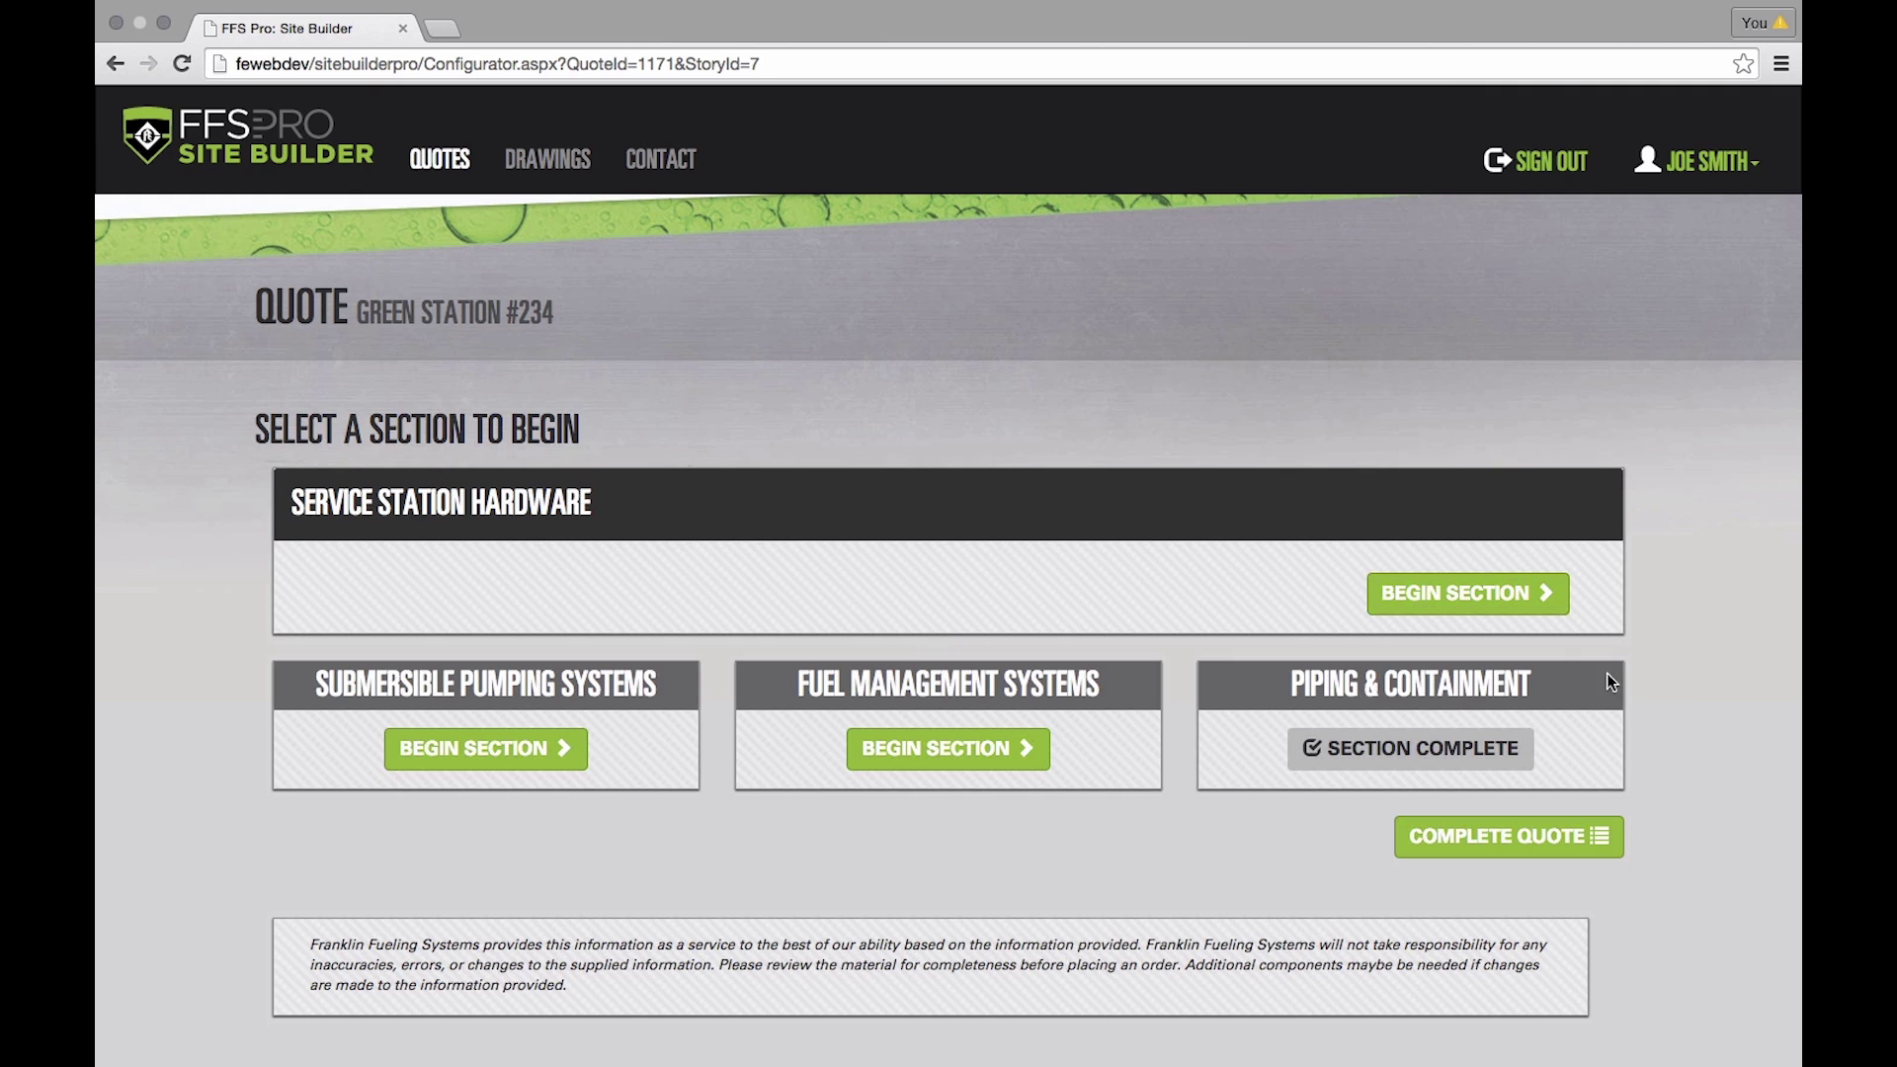
- Start Service Station Hardware with a single-wall NPT spill container, then add another configuration
click(1499, 597)
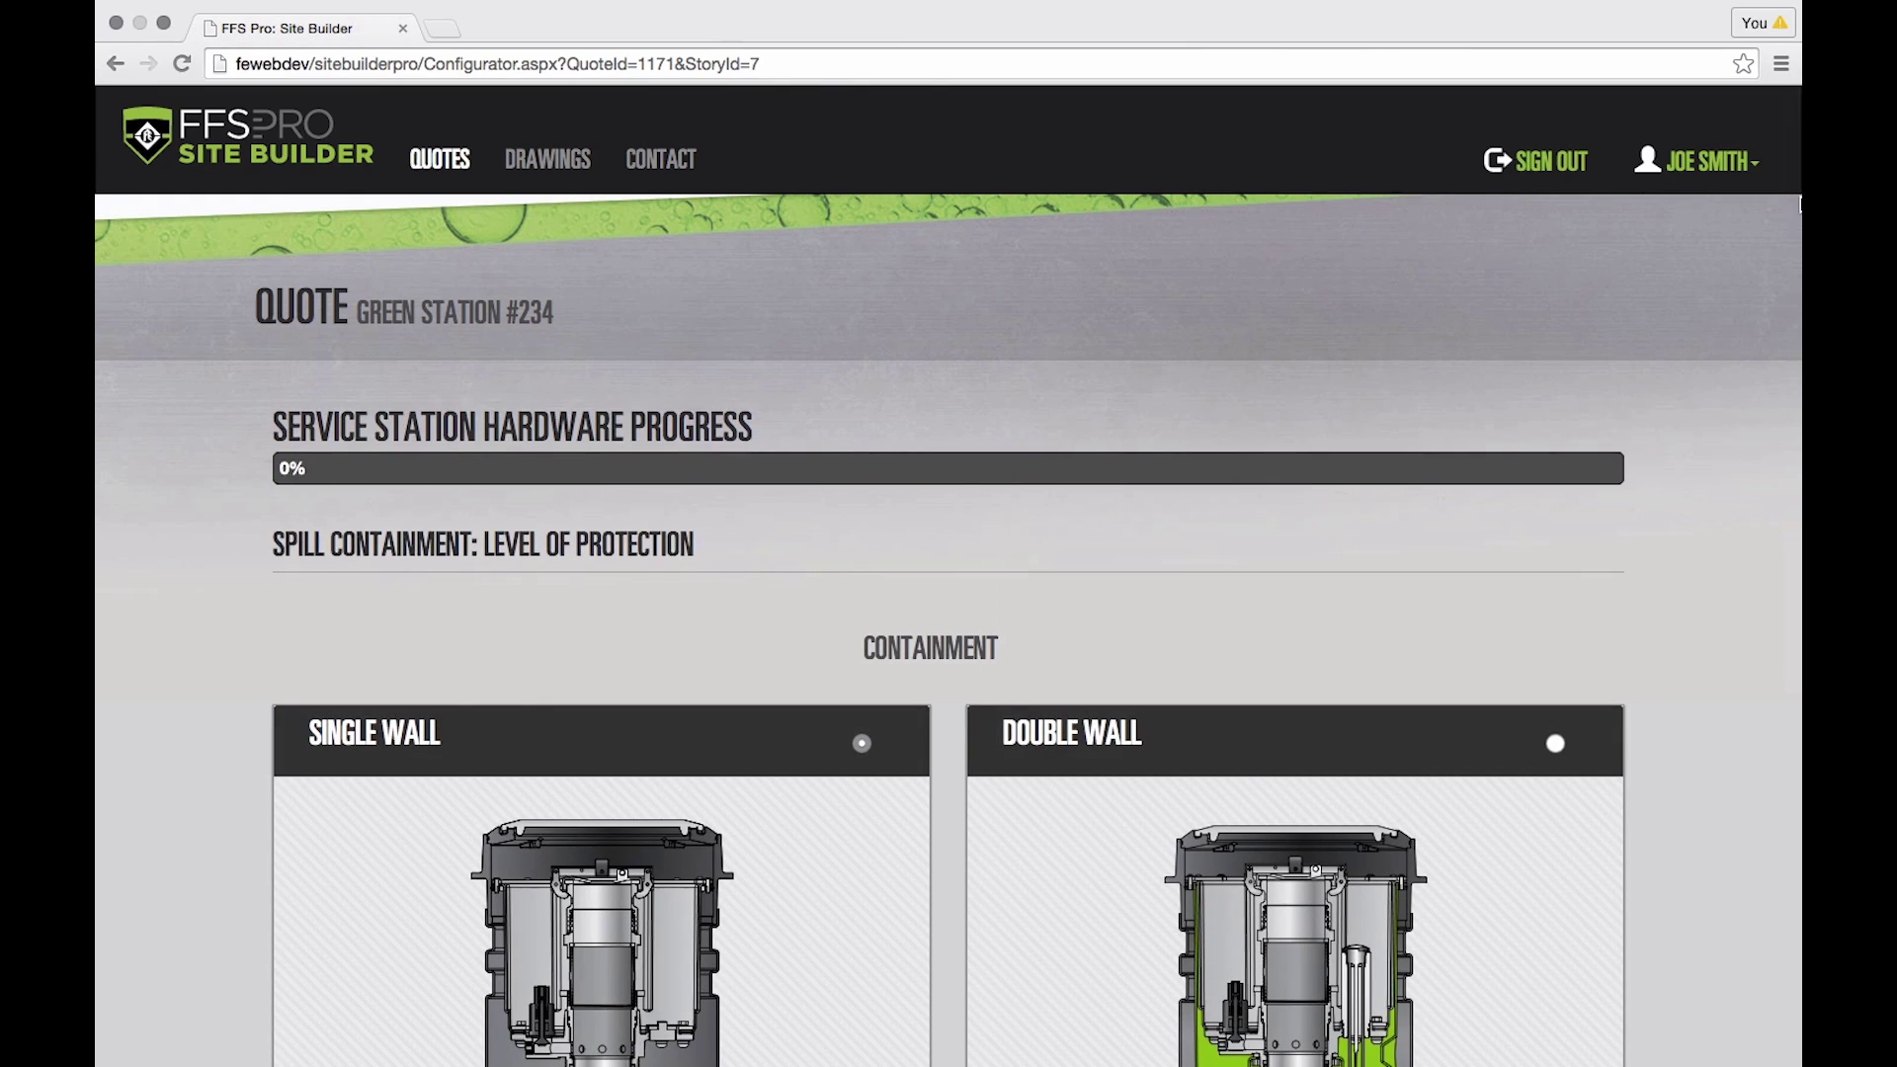
scroll(1663, 288, down, 5)
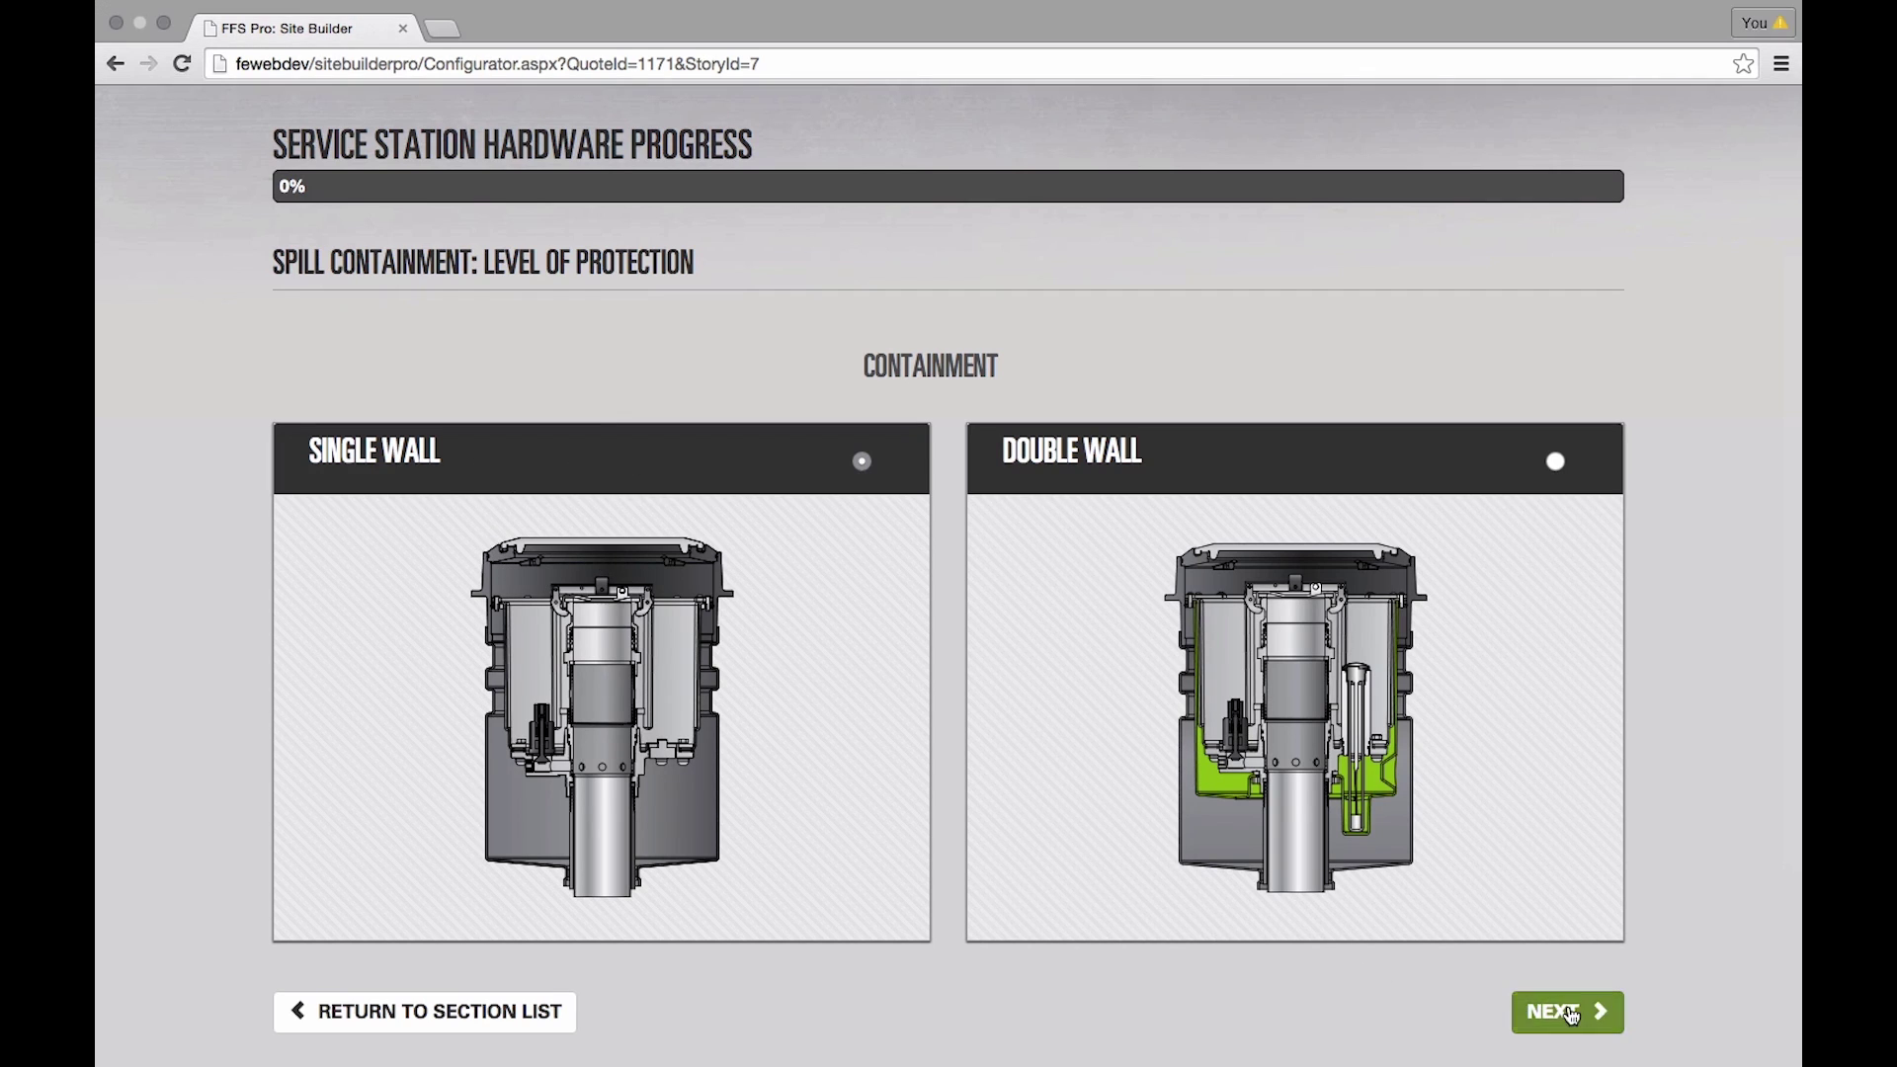
click(1569, 1013)
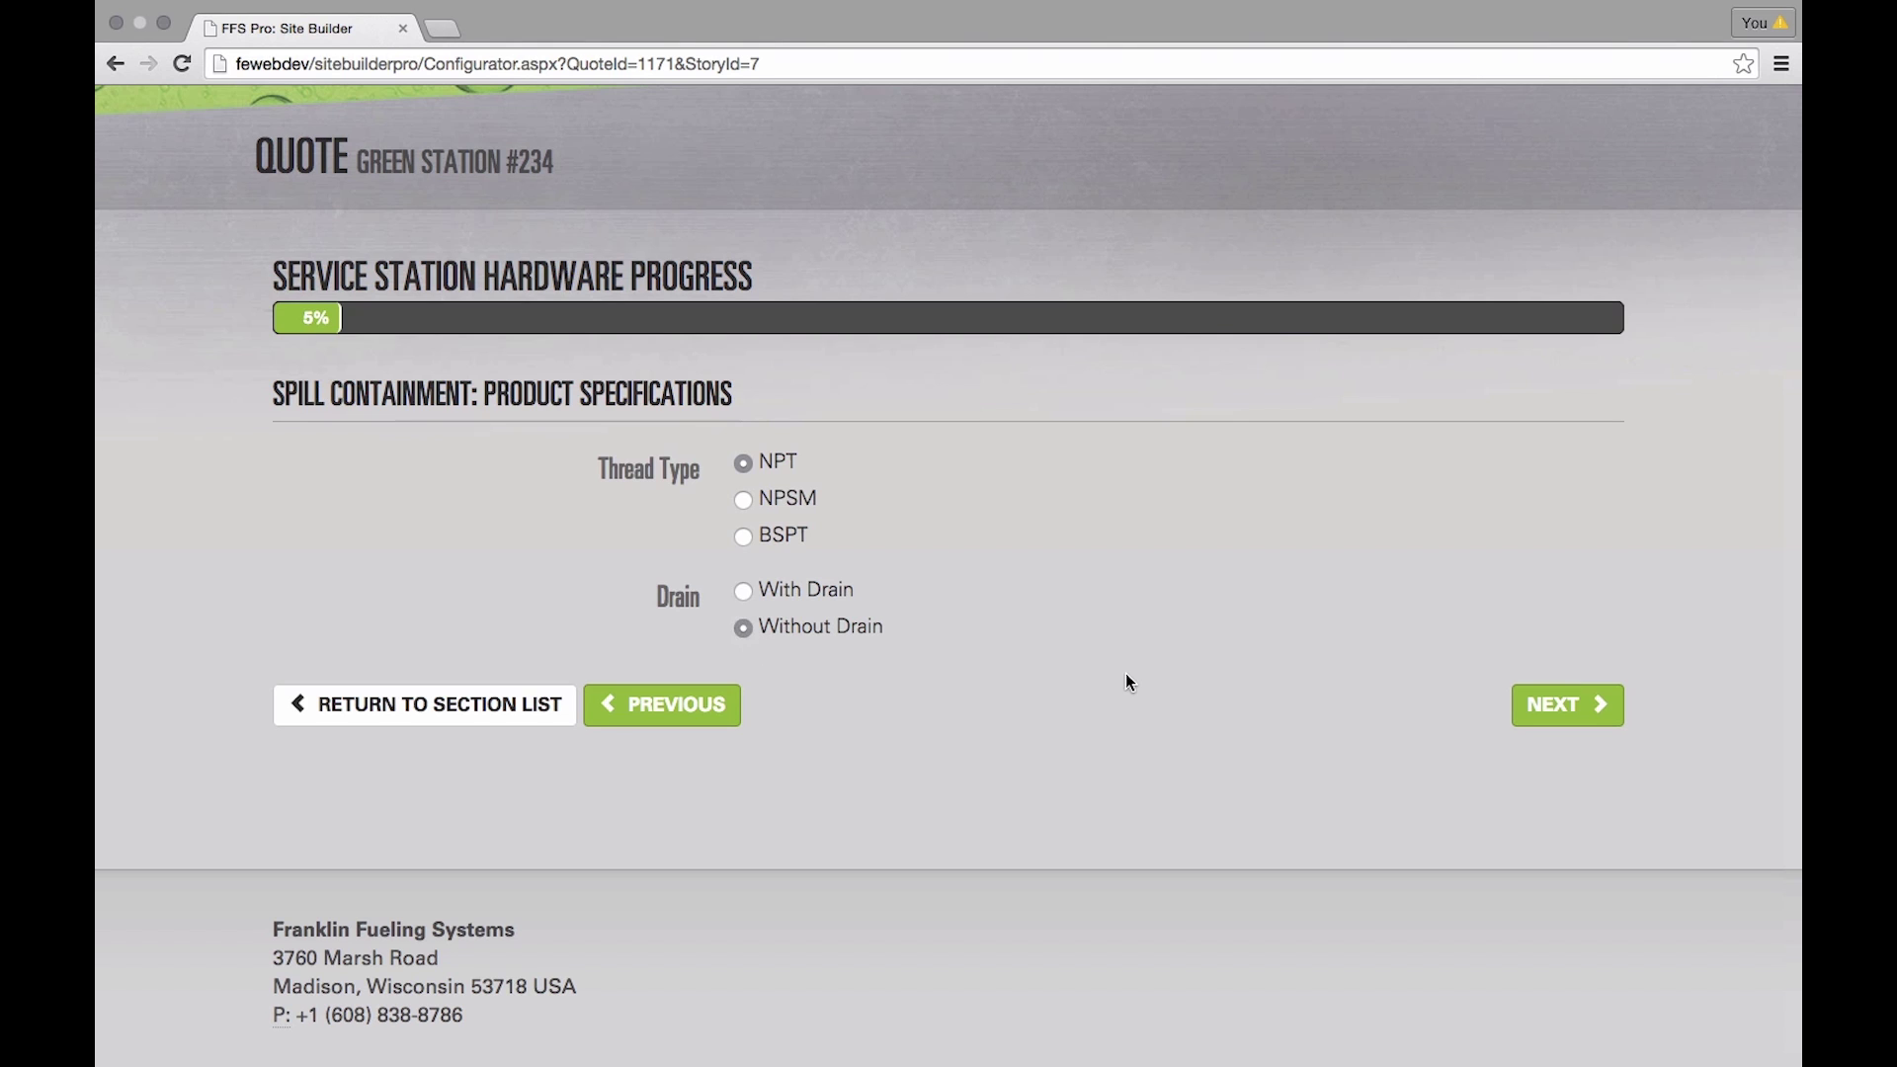
click(1546, 708)
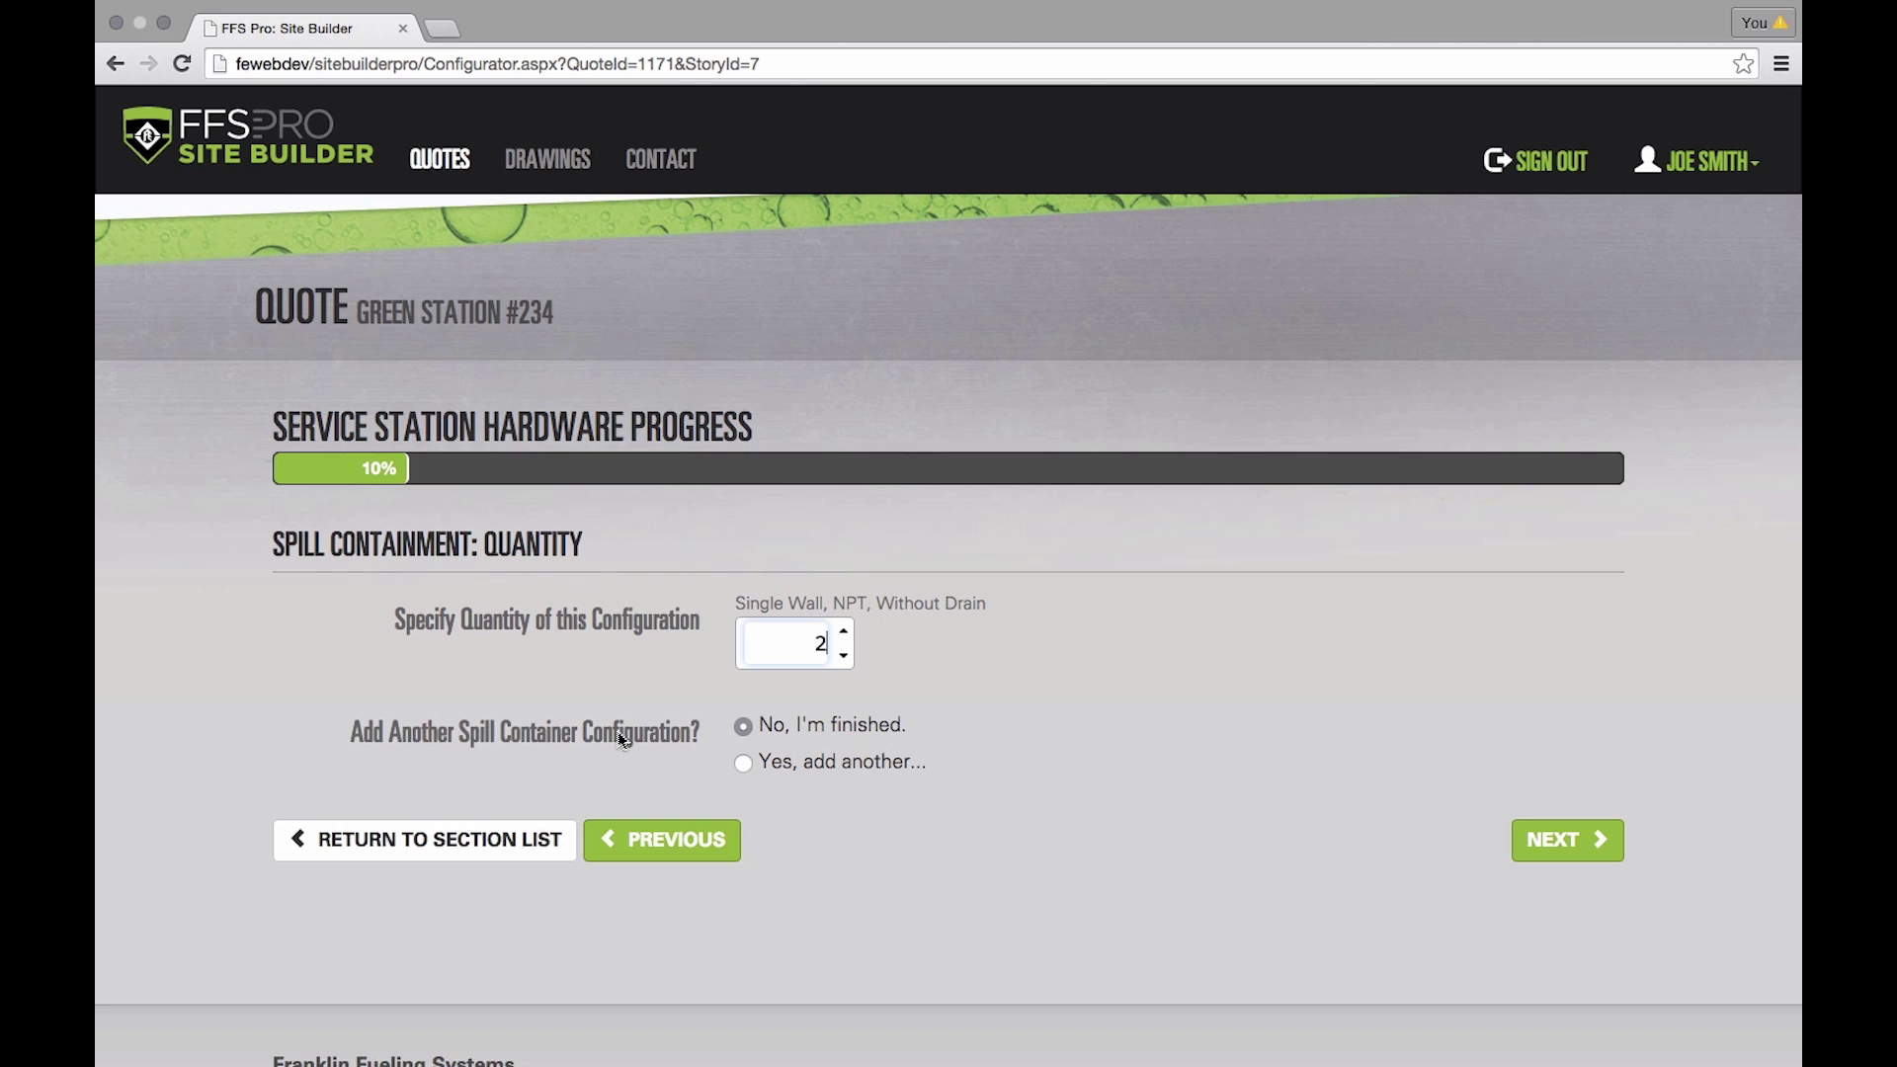
click(744, 763)
click(1597, 856)
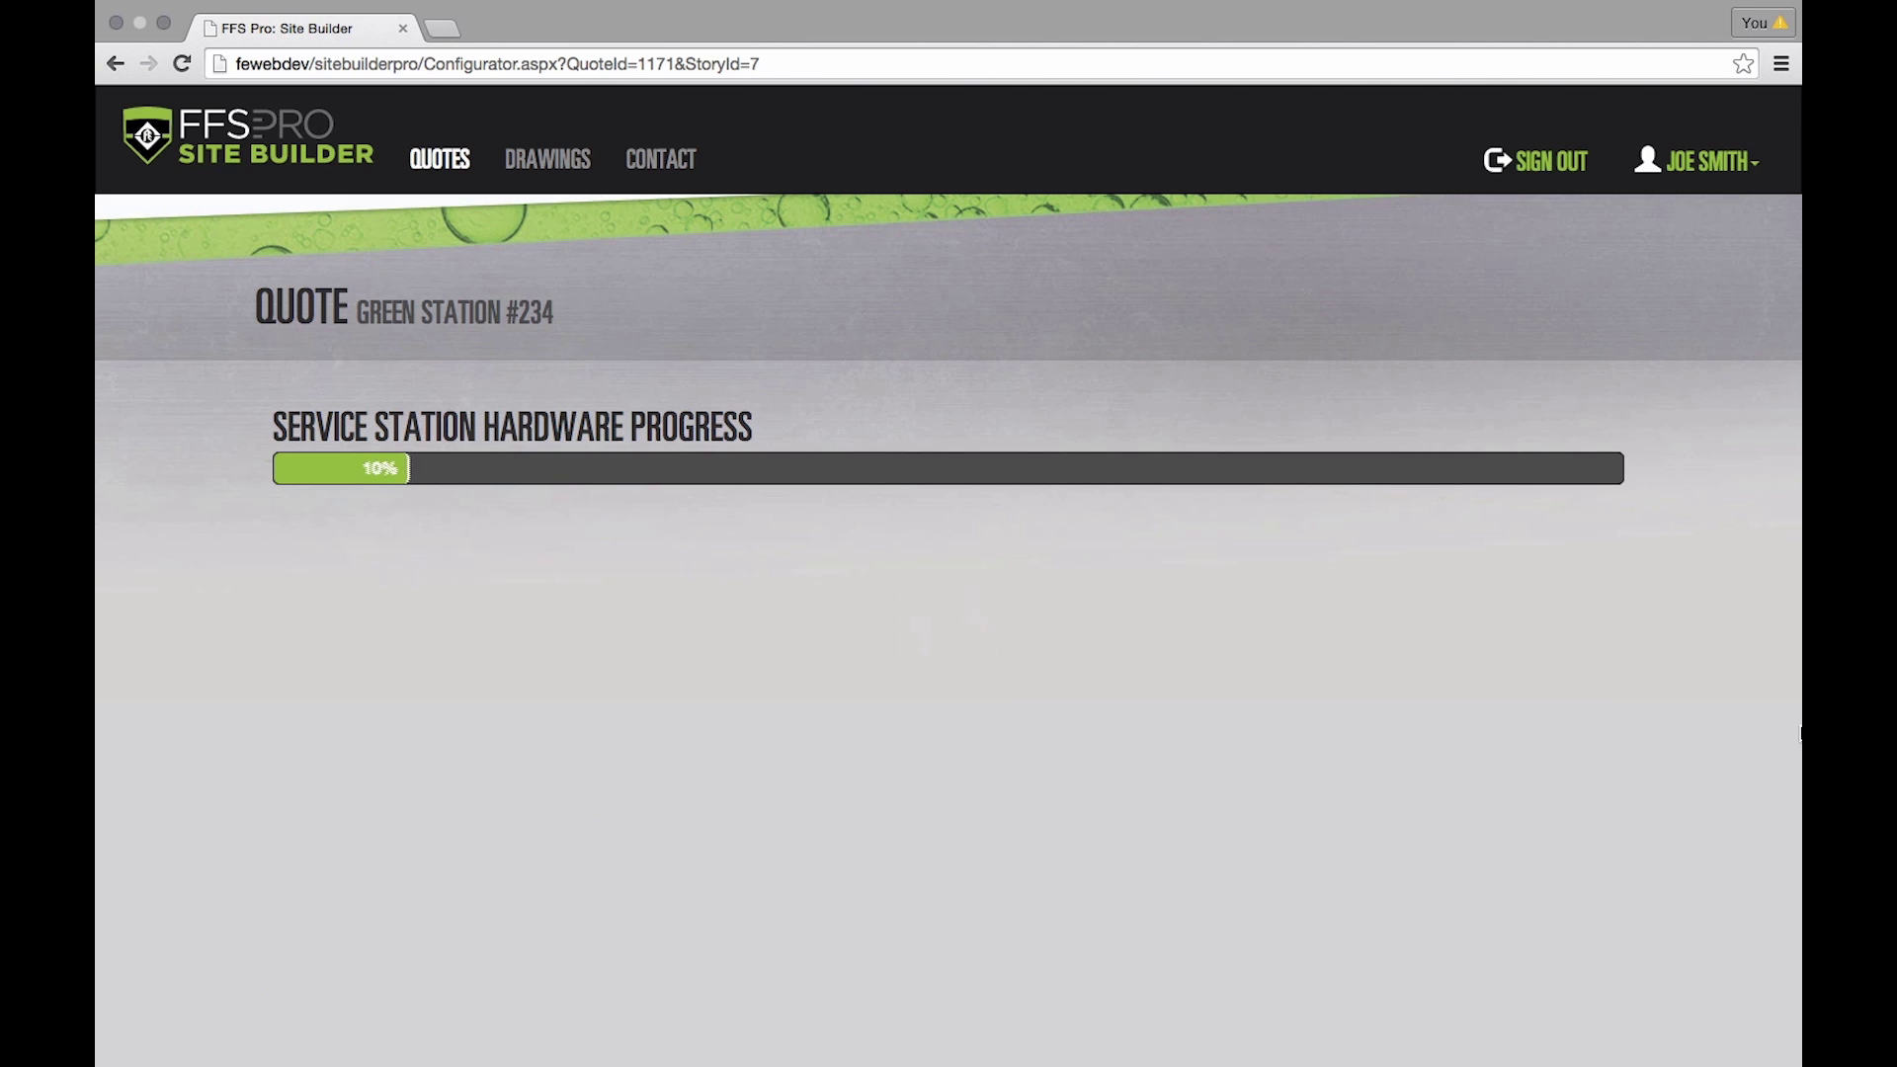
- Make the additional spill container double-wall with electronic monitoring
scroll(1141, 652, down, 2)
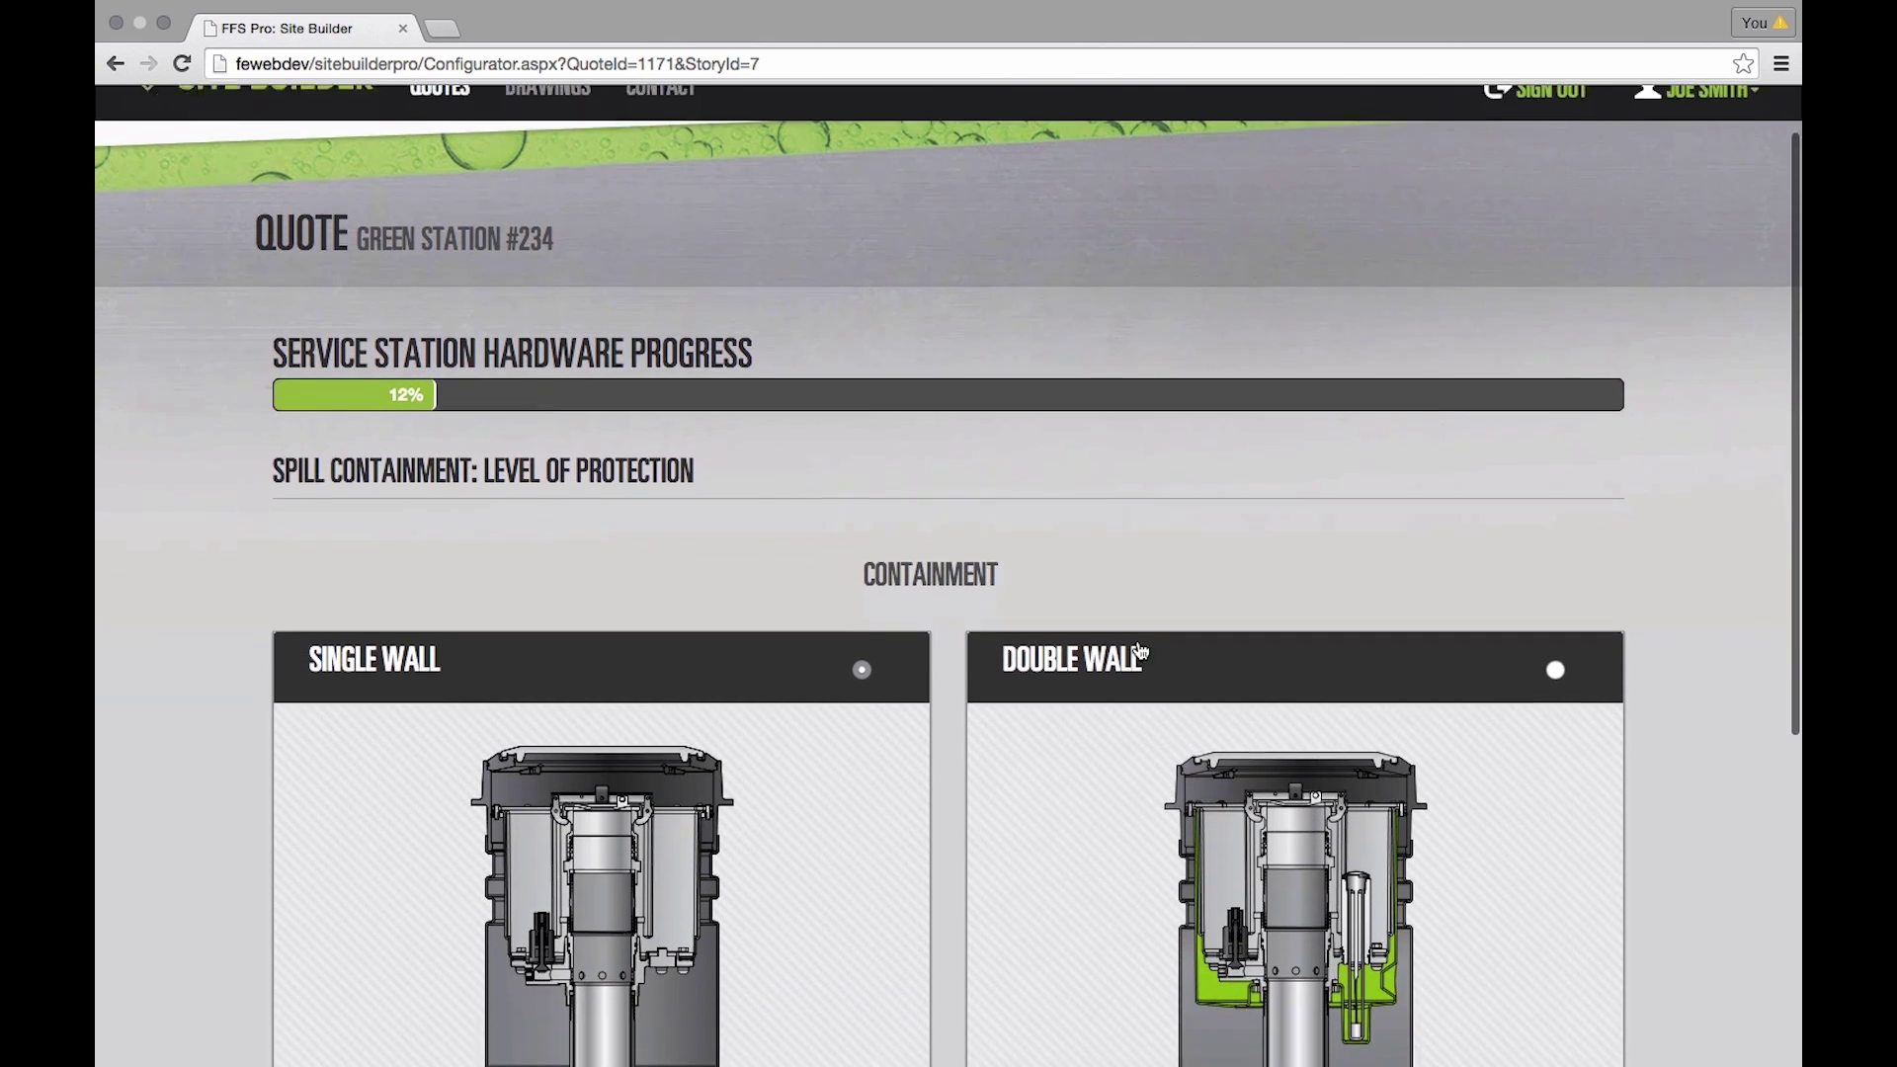
scroll(1141, 652, down, 5)
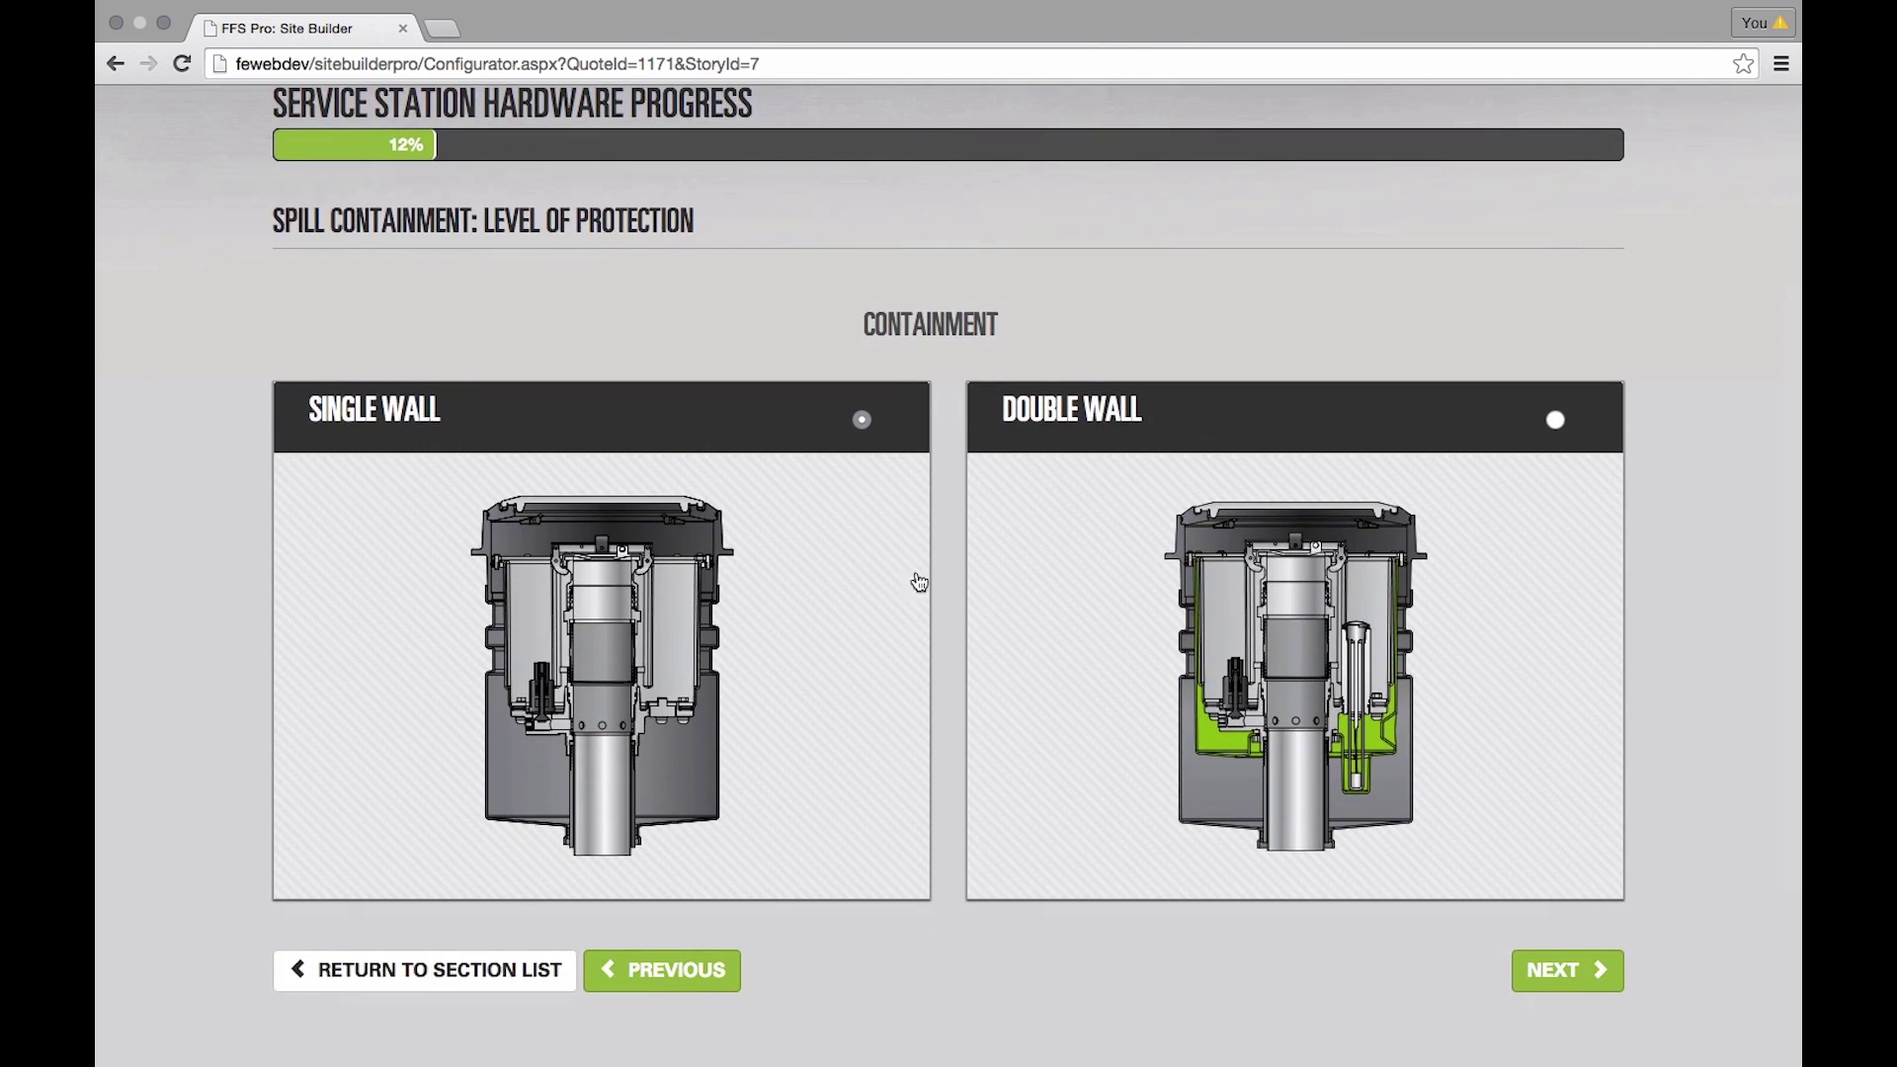
click(1556, 420)
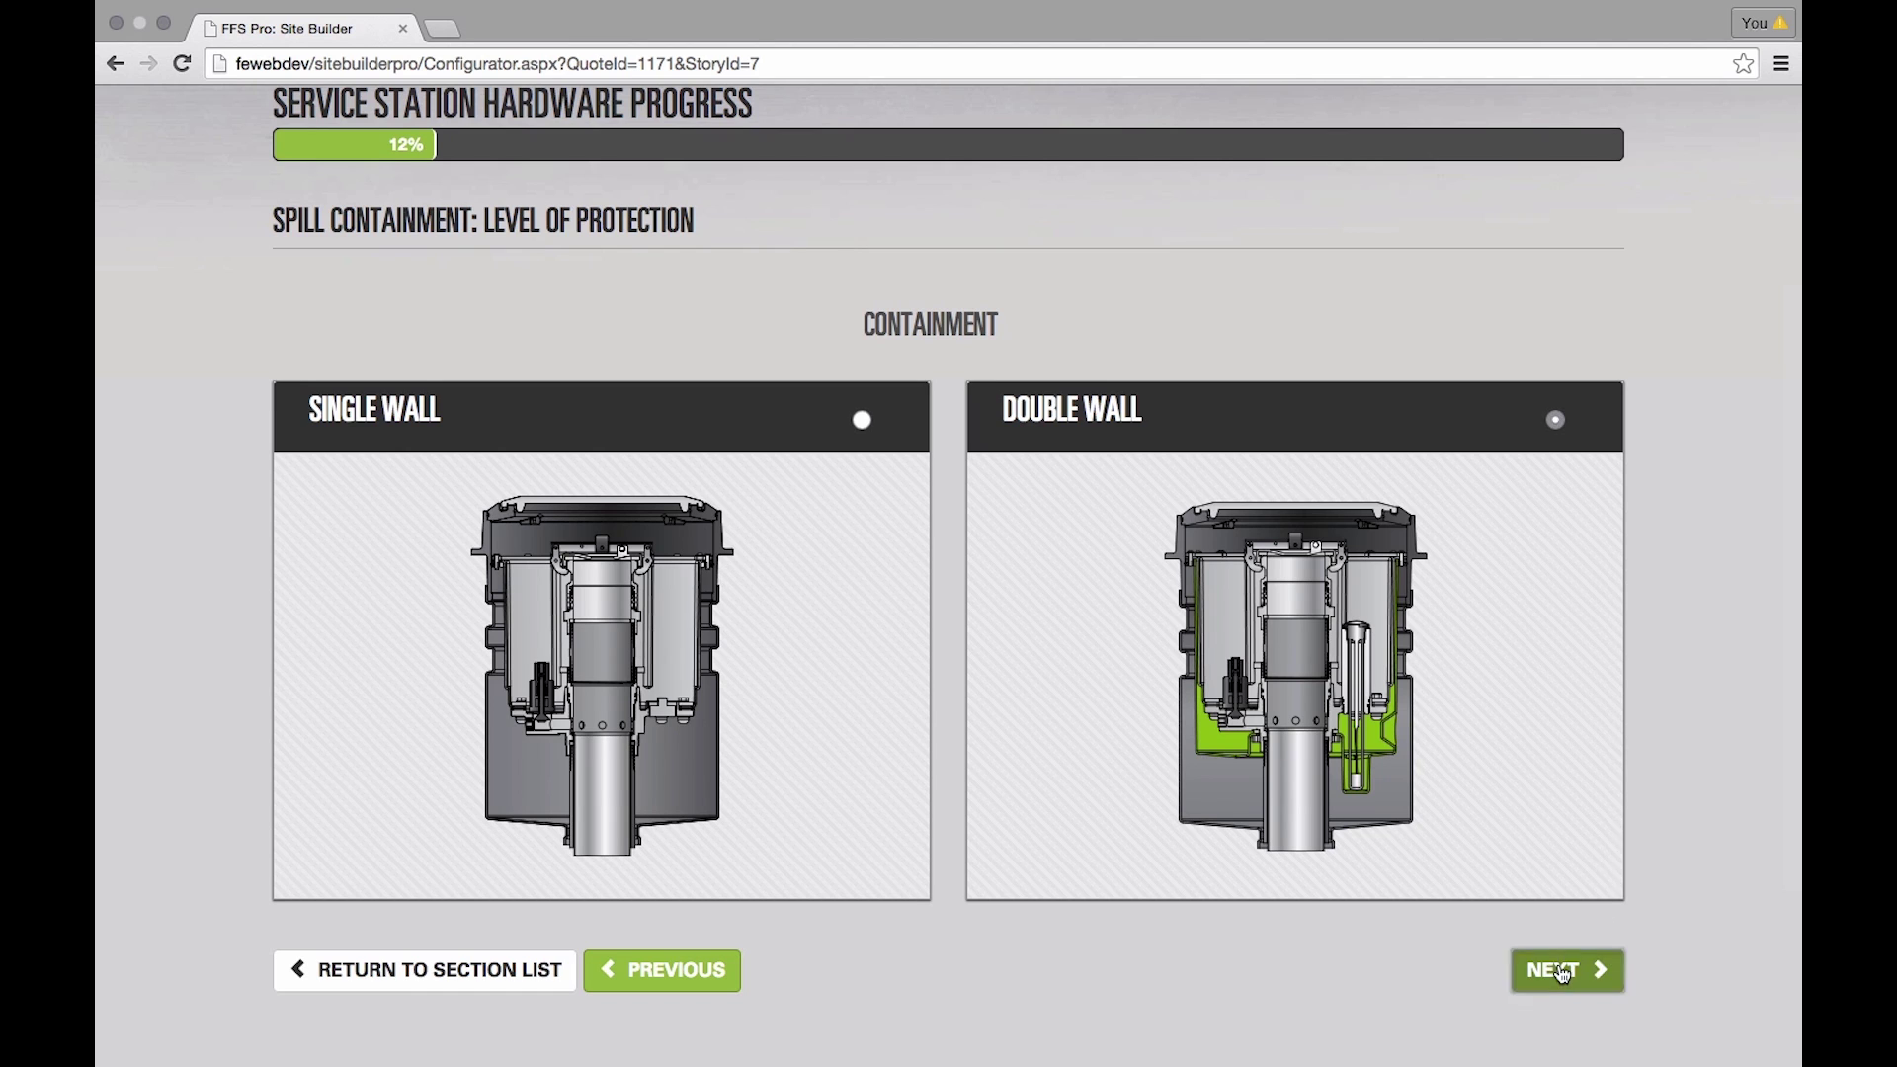
click(1561, 972)
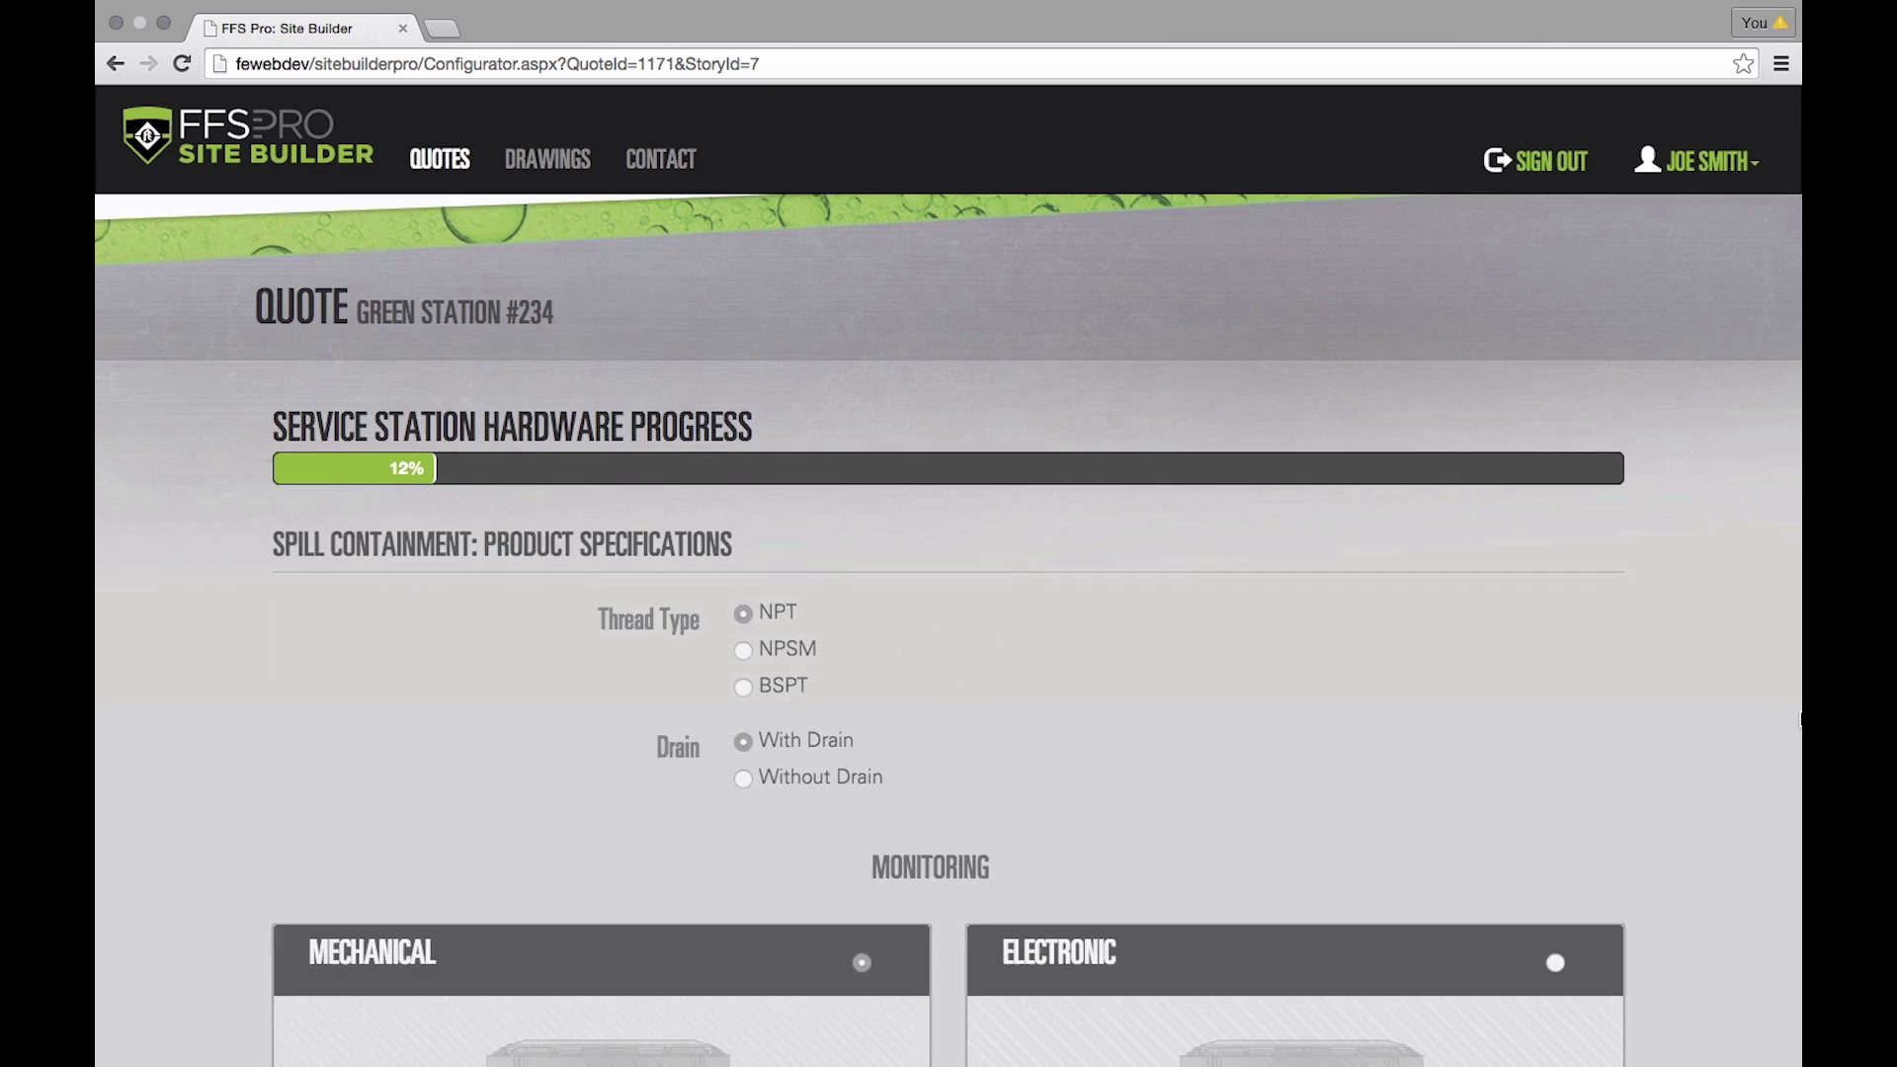
scroll(1007, 583, down, 5)
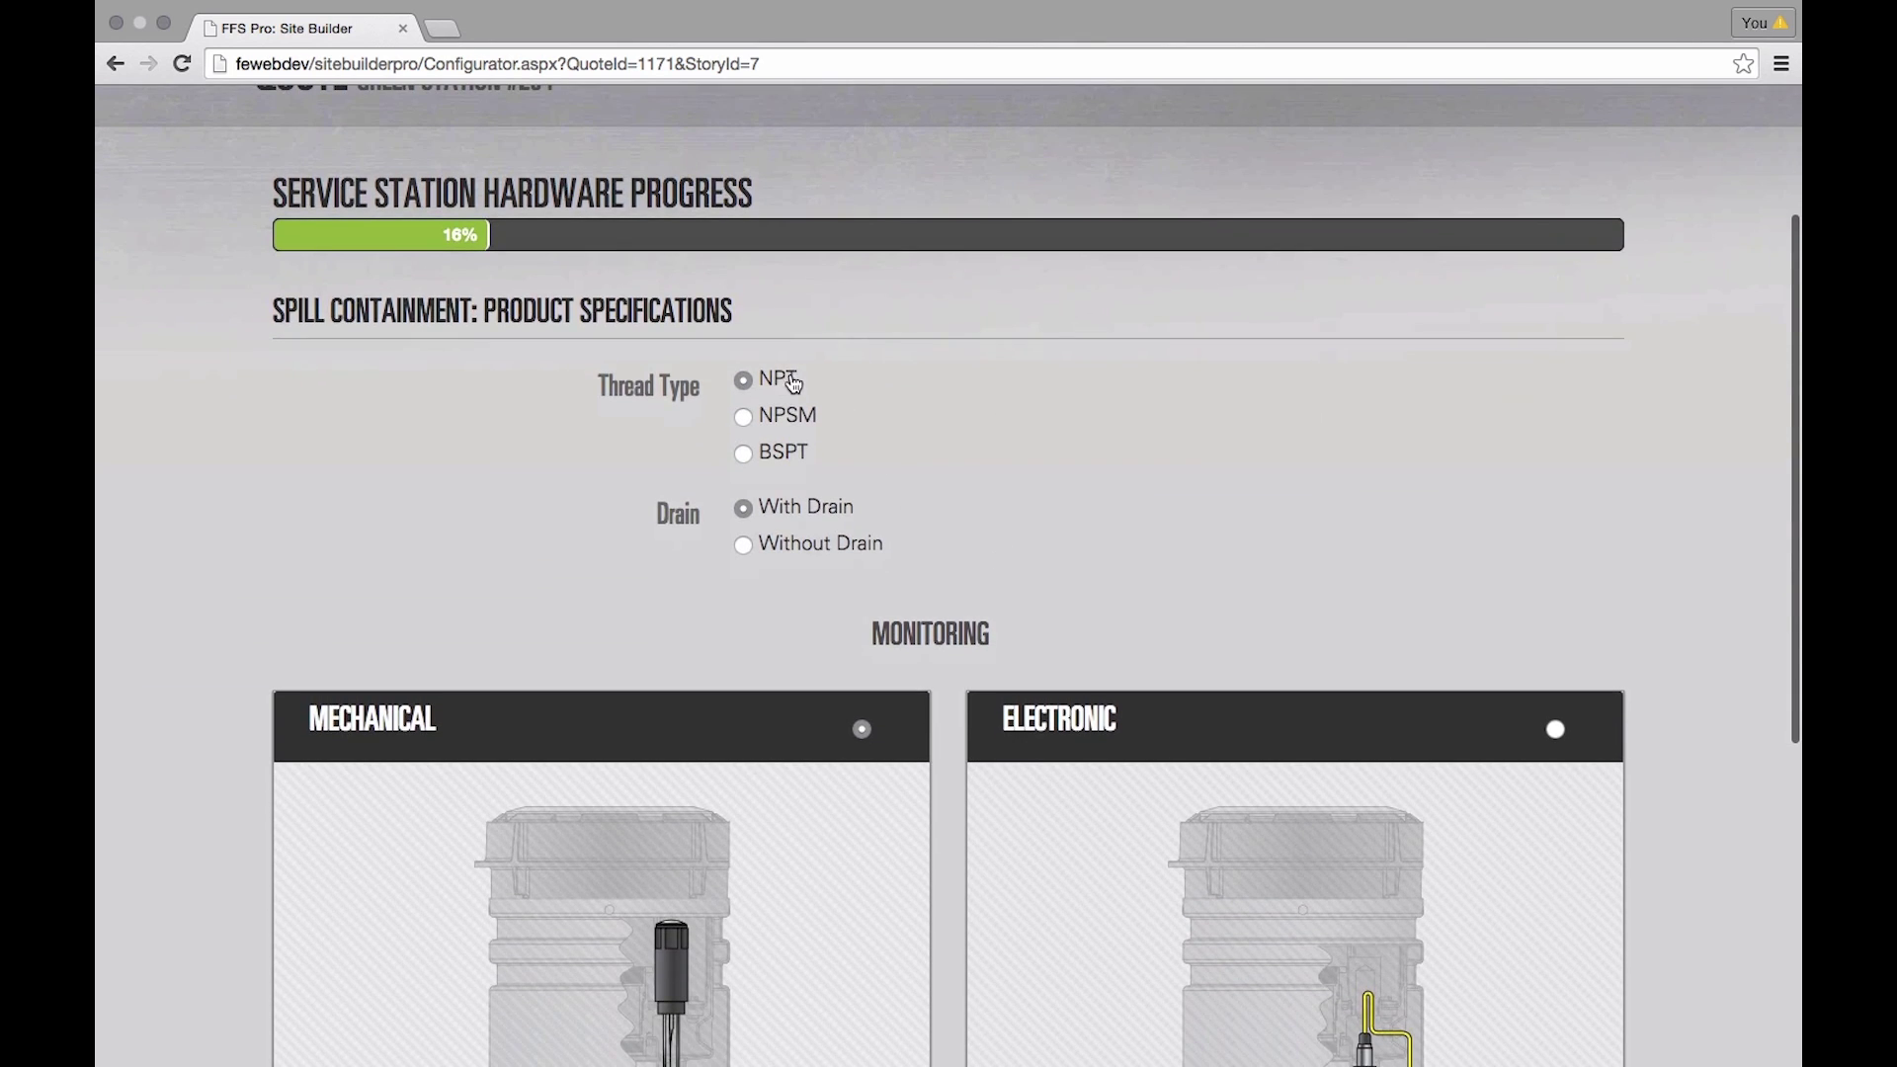
scroll(930, 450, down, 2)
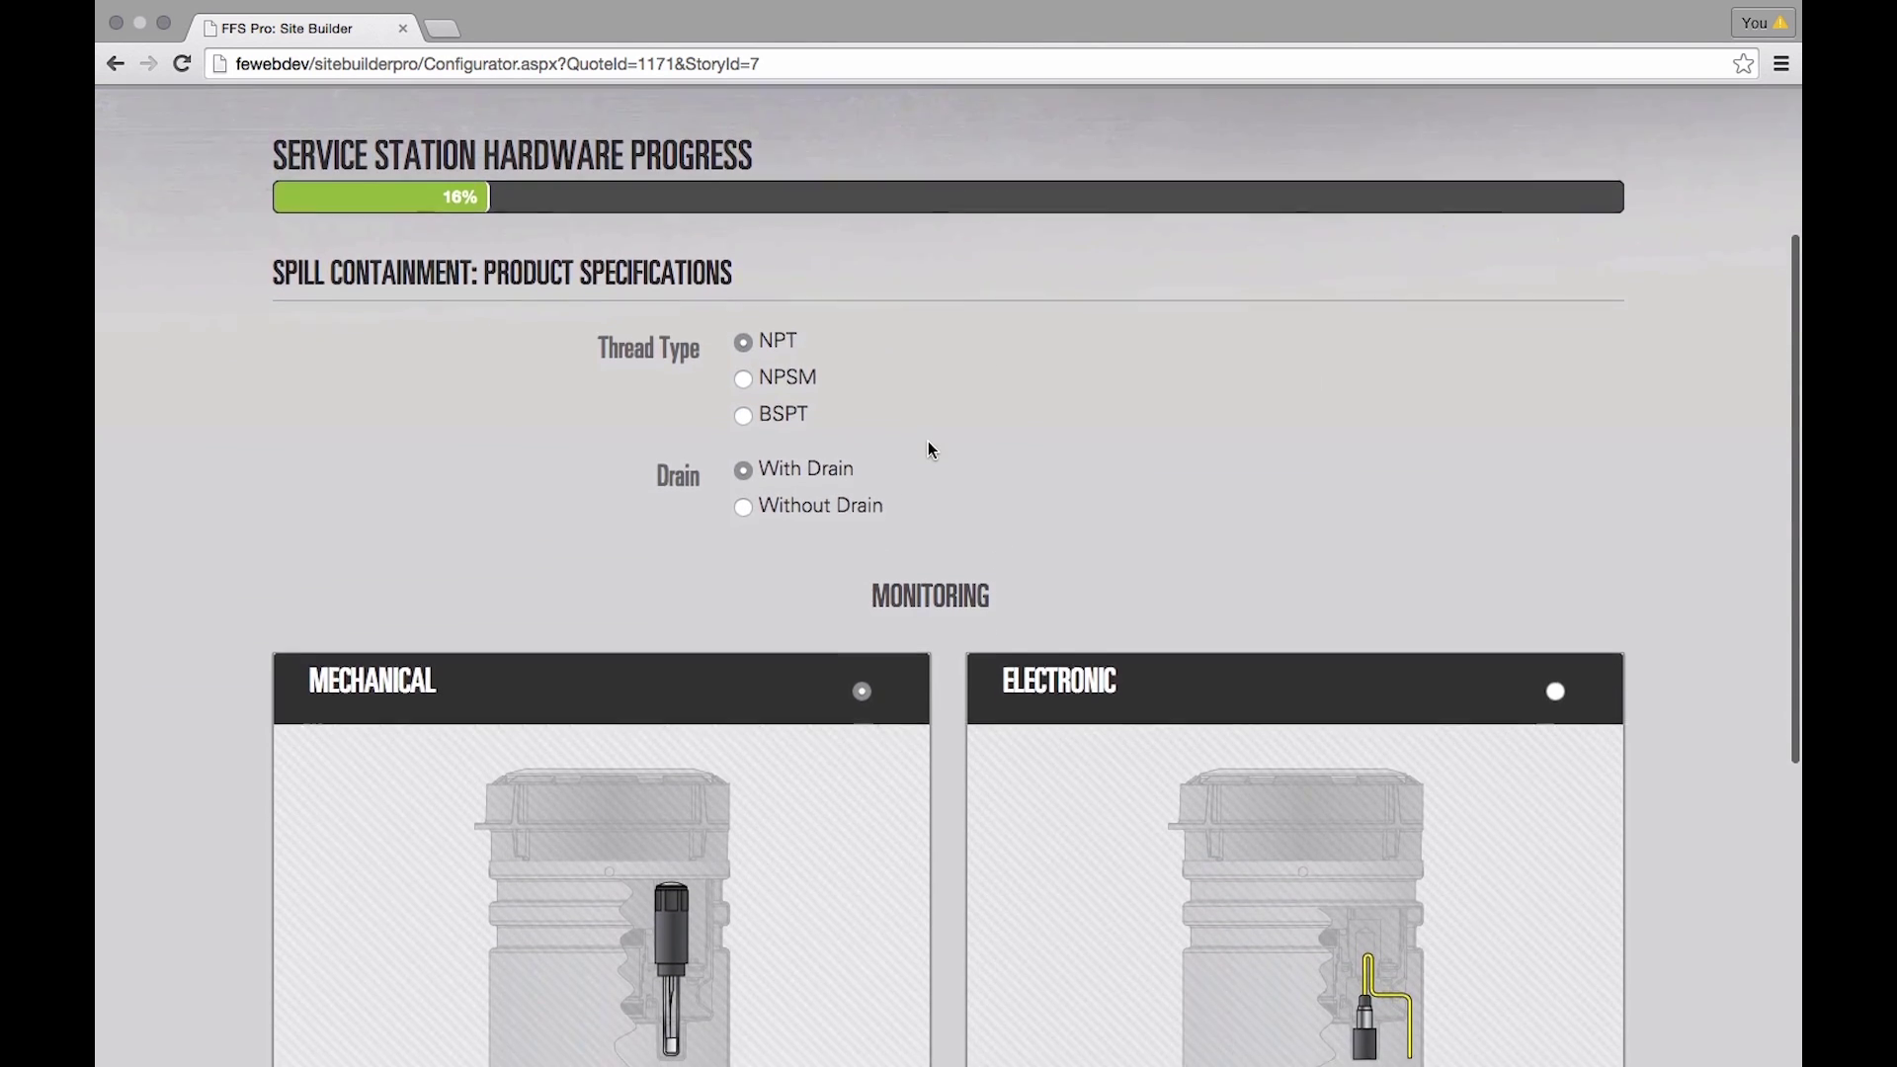
scroll(957, 441, down, 2)
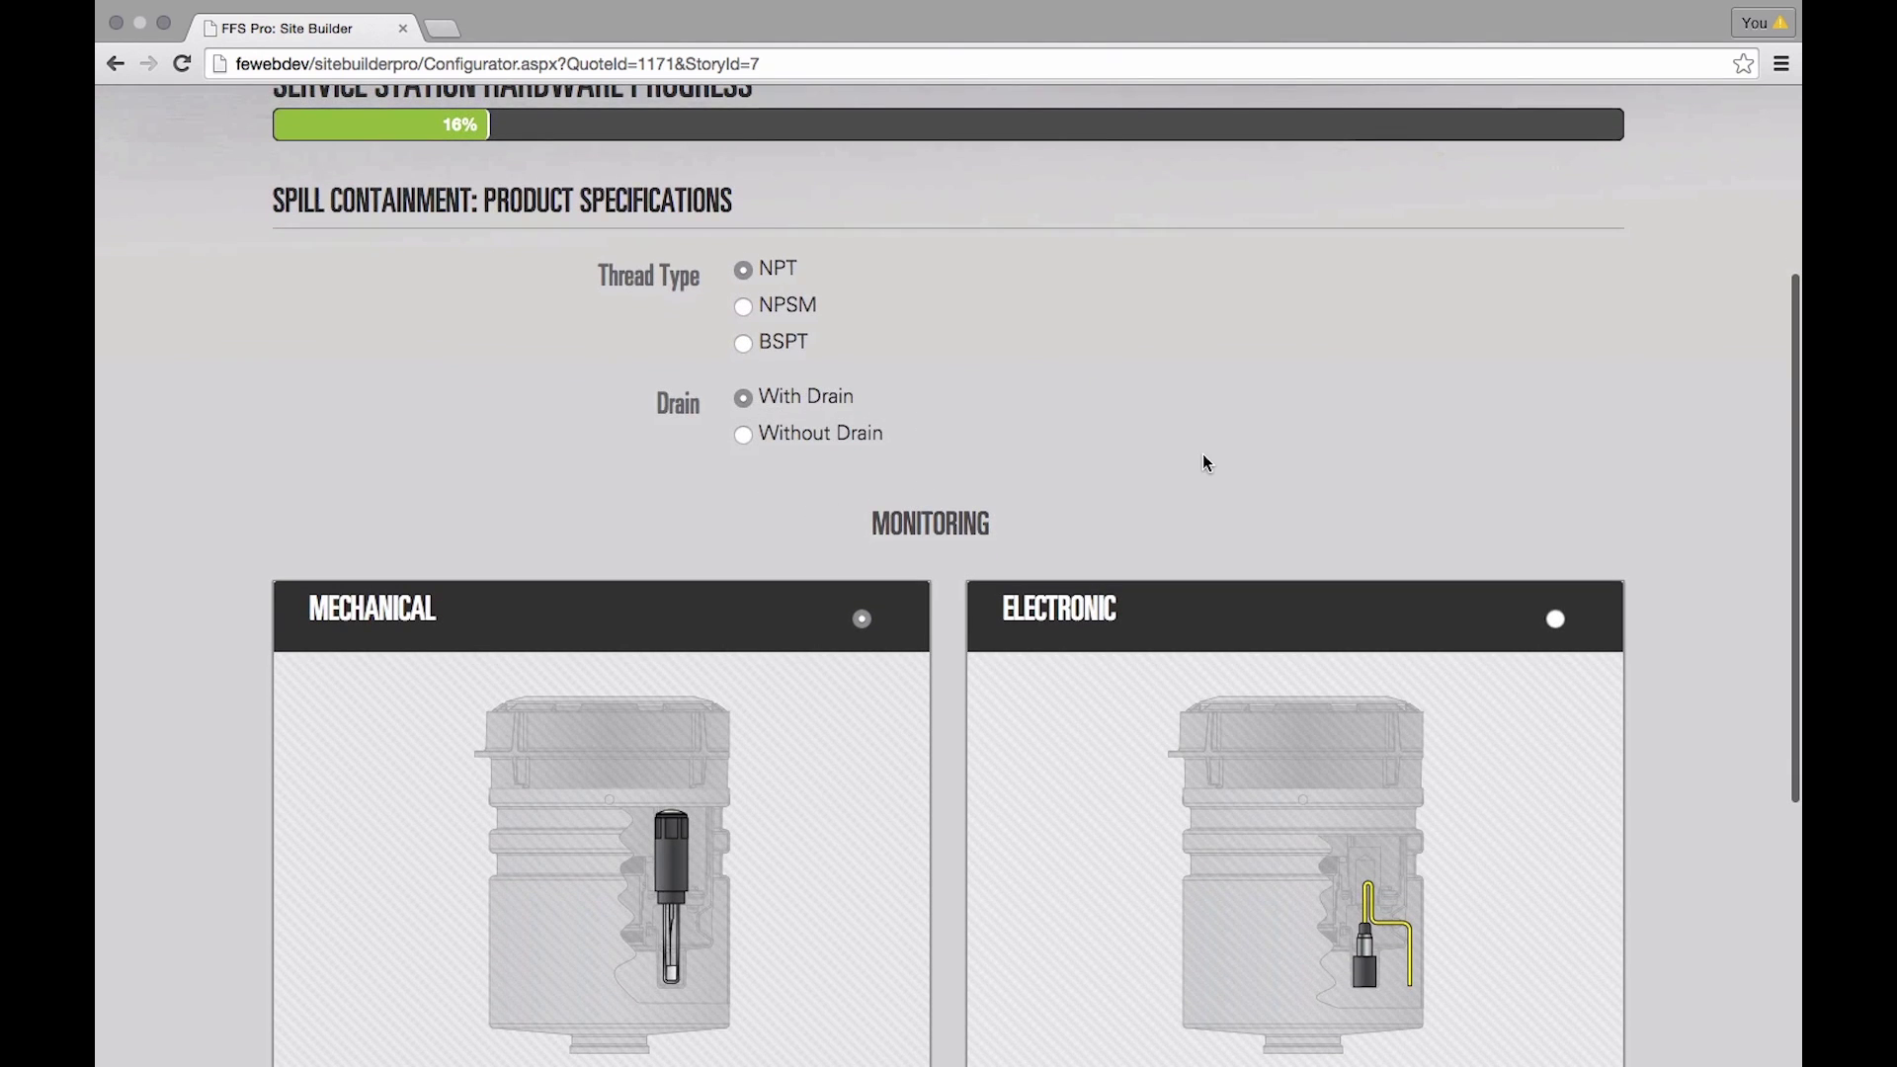
scroll(1206, 461, down, 4)
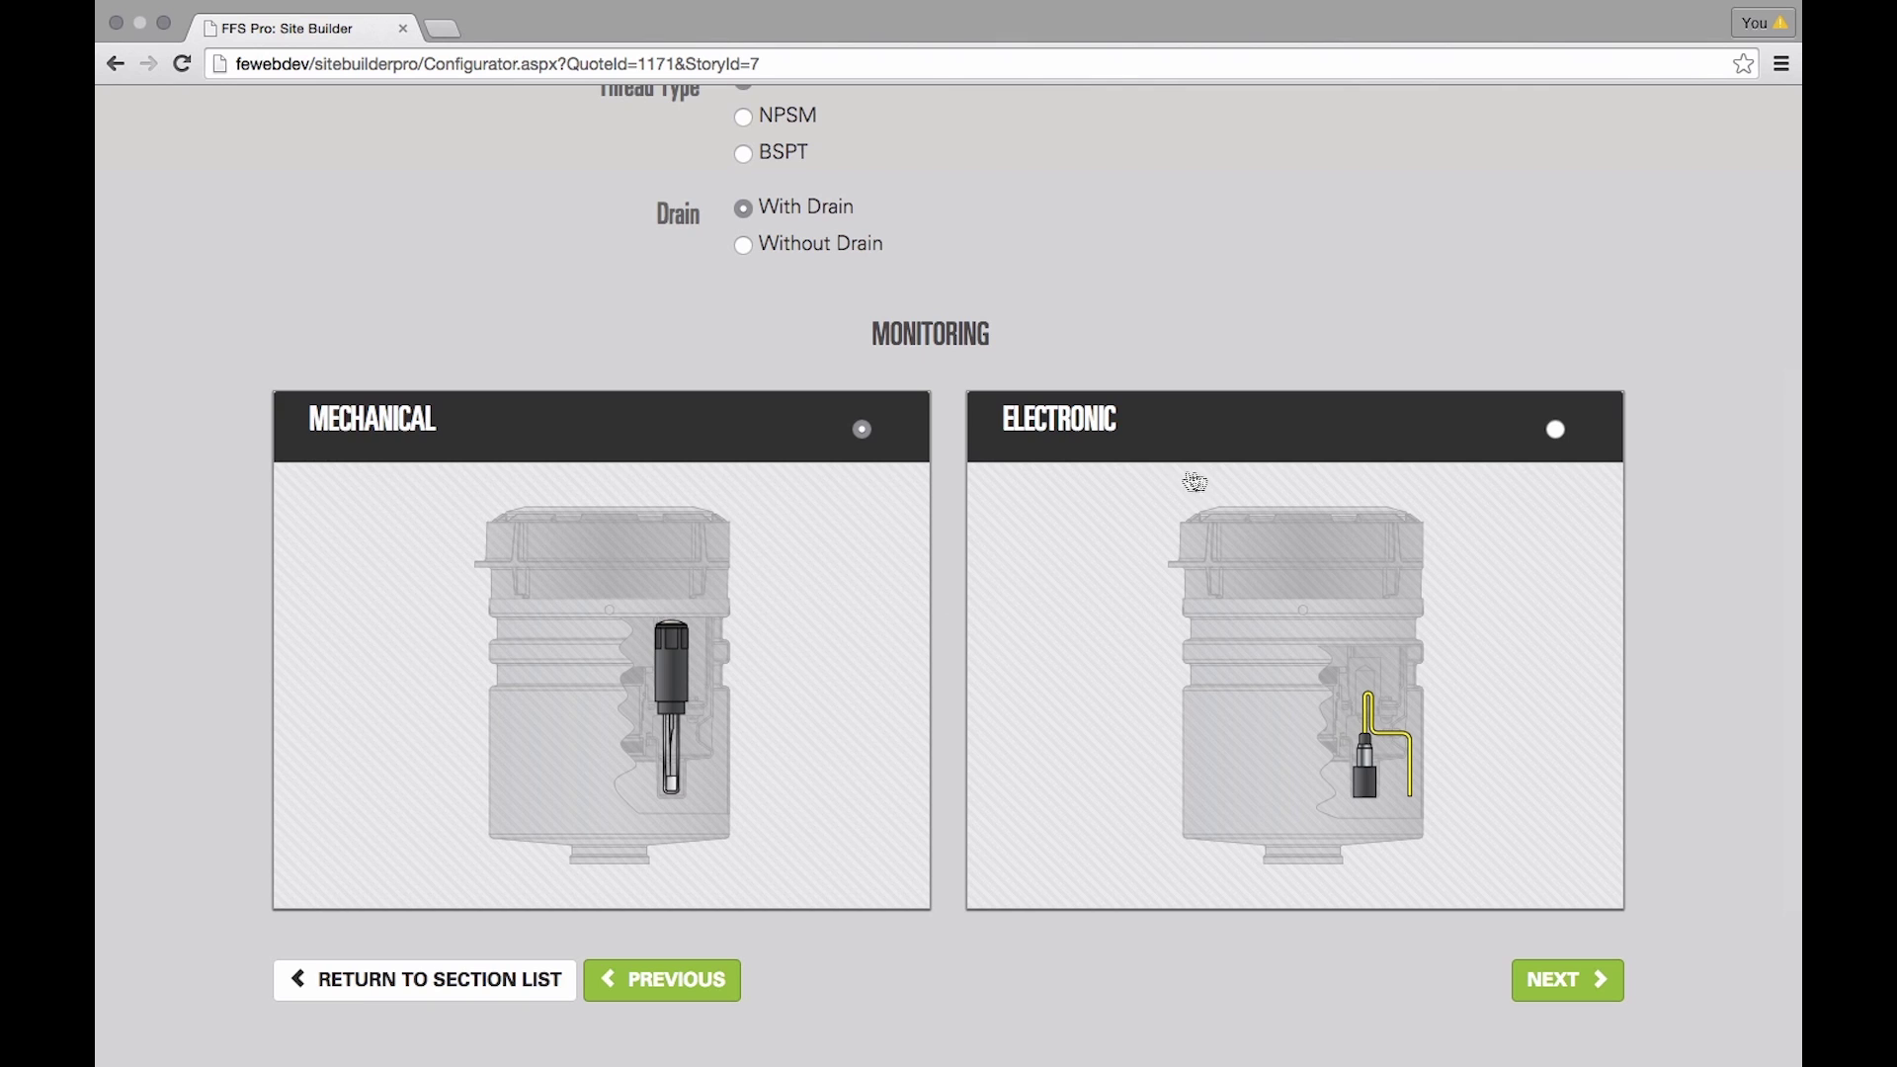
click(1559, 430)
click(1571, 980)
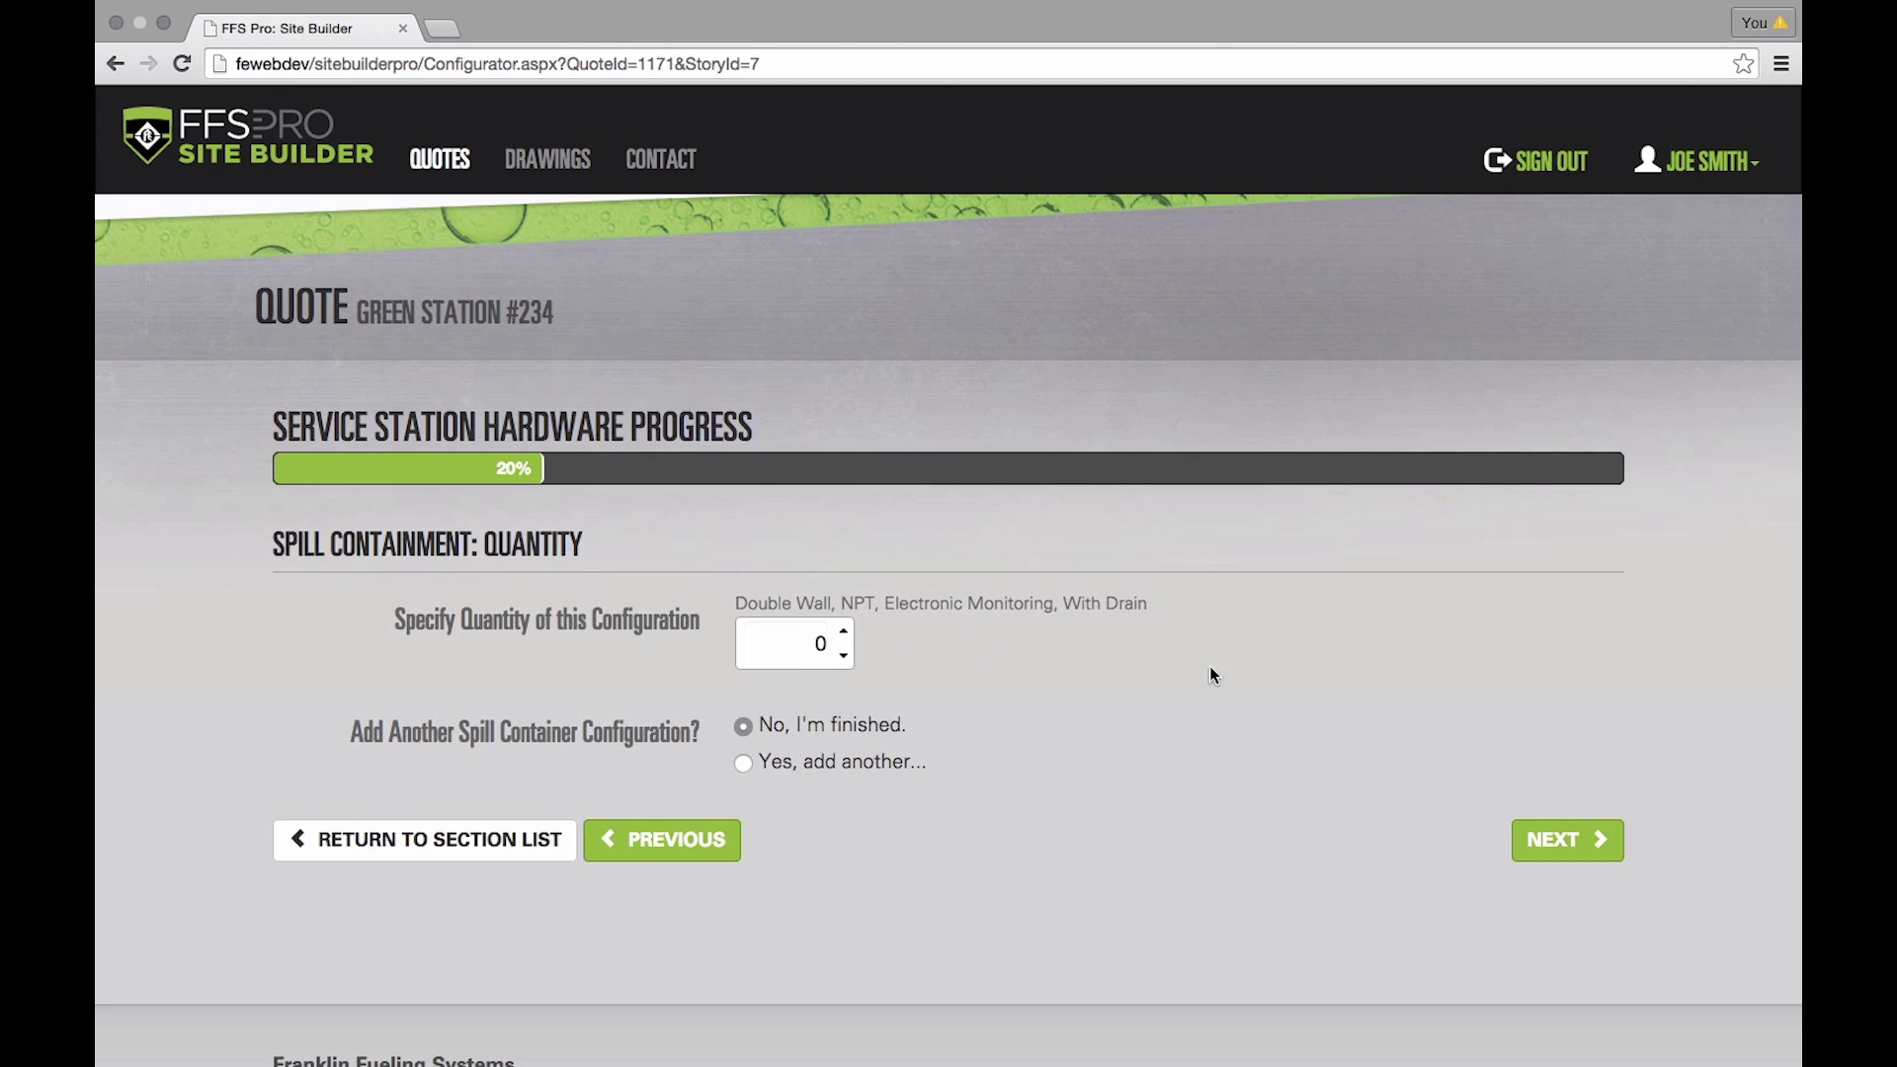
- Raise the spill container quantity and set one NPT fill adapter and one vapor recovery adapter
click(844, 631)
click(1581, 848)
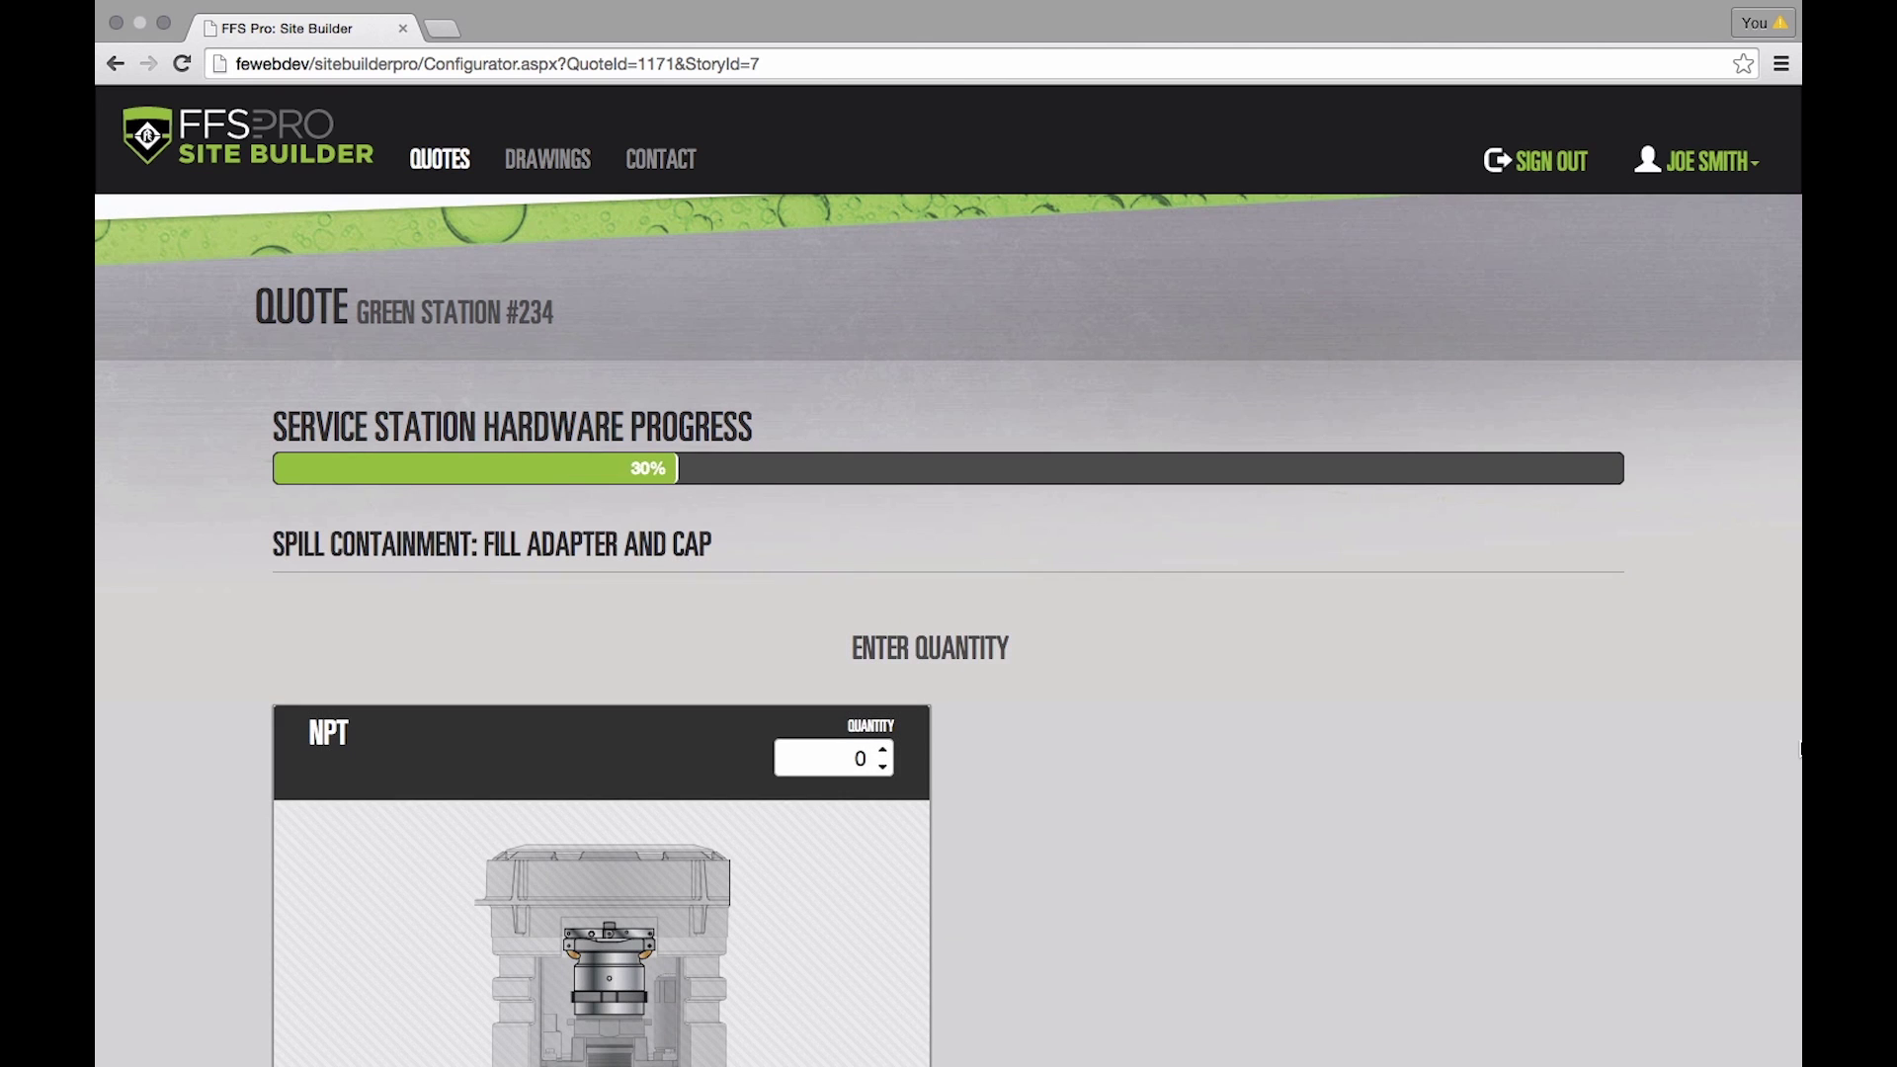
scroll(1255, 731, down, 3)
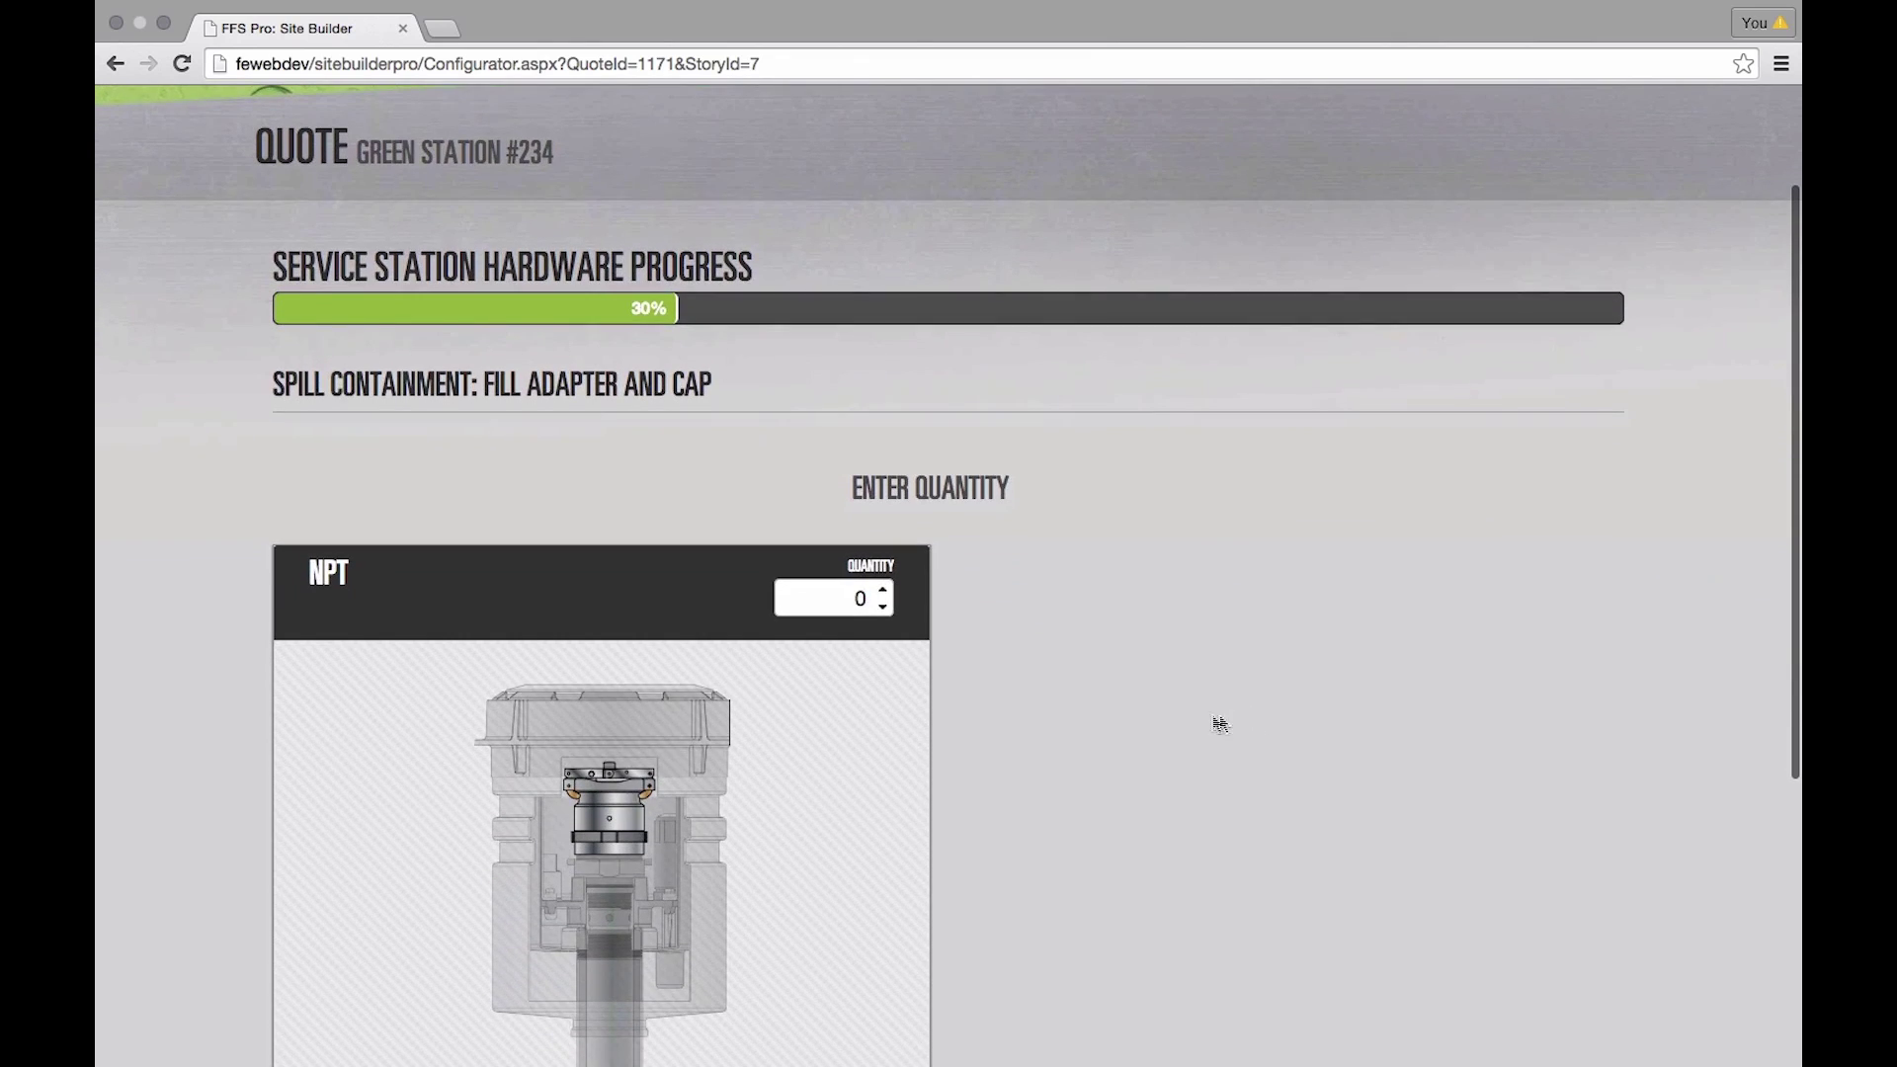
scroll(1202, 715, down, 2)
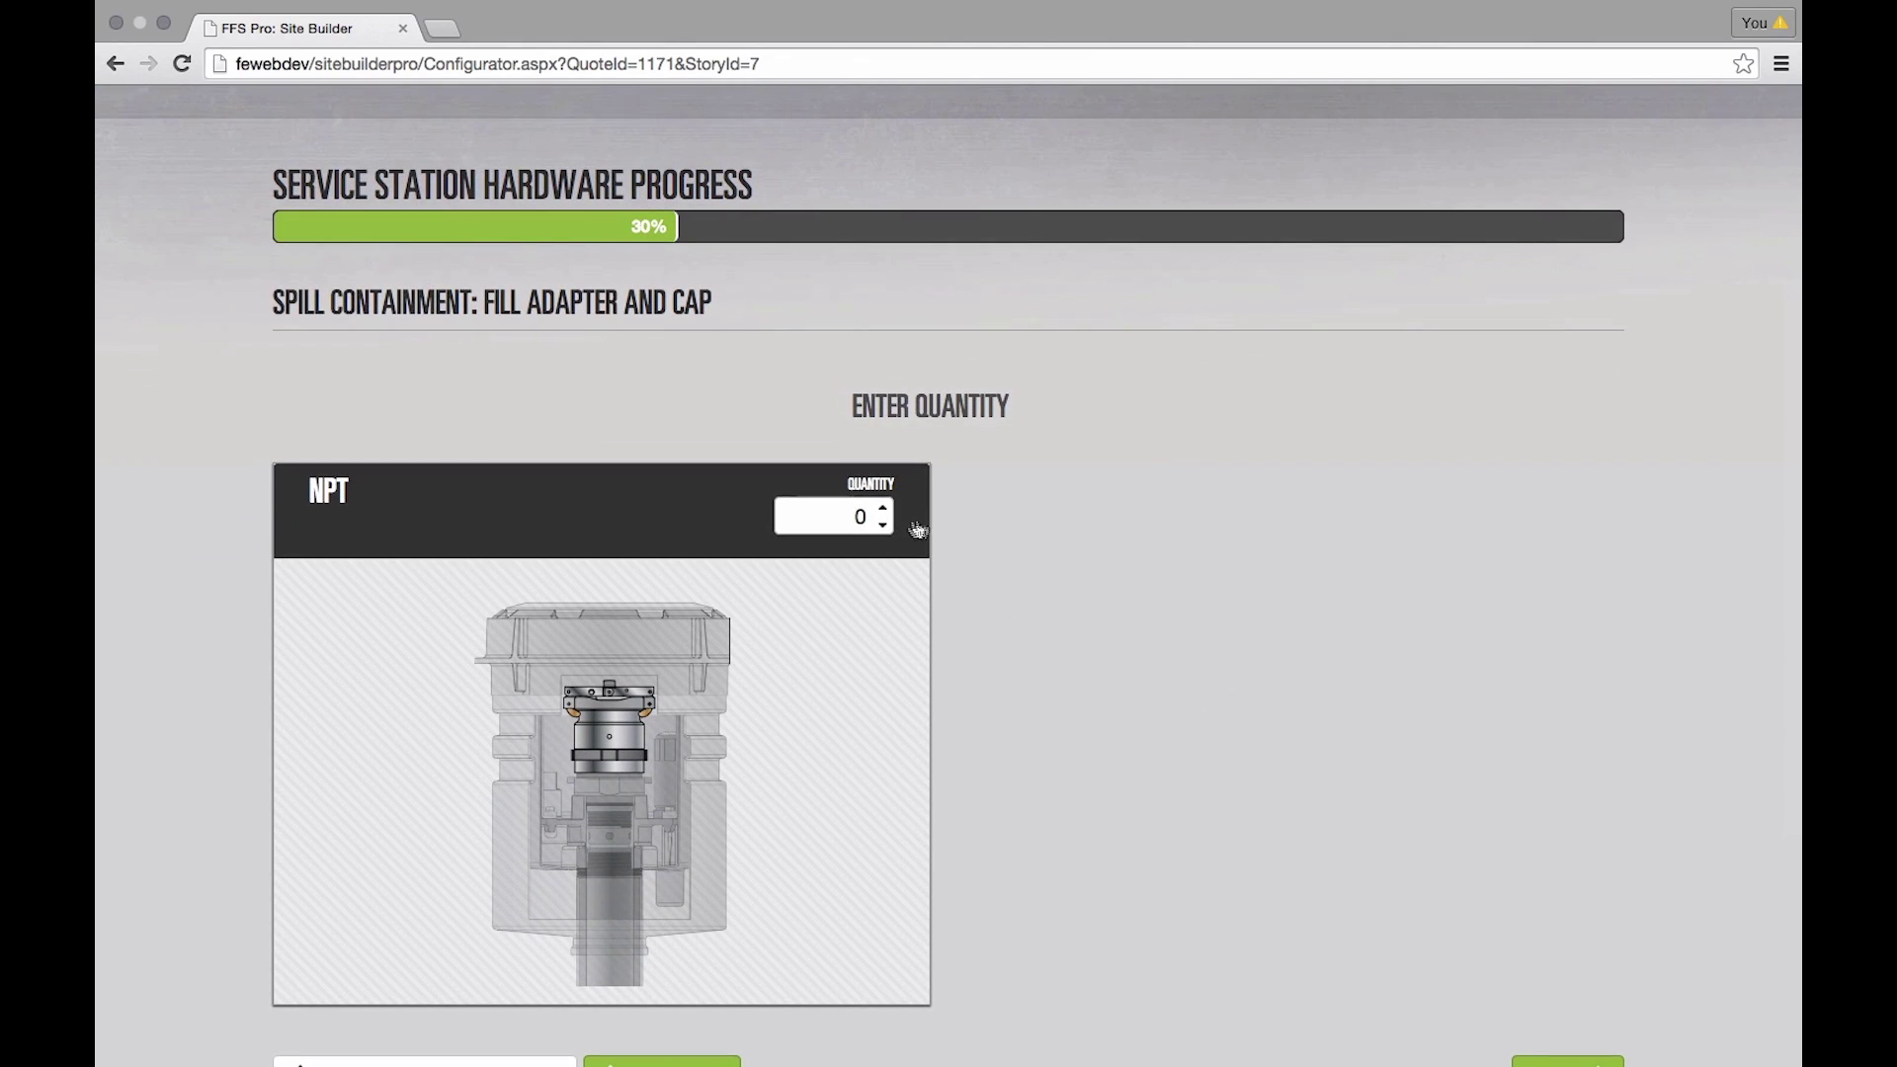
click(885, 509)
scroll(1111, 595, down, 3)
click(1522, 944)
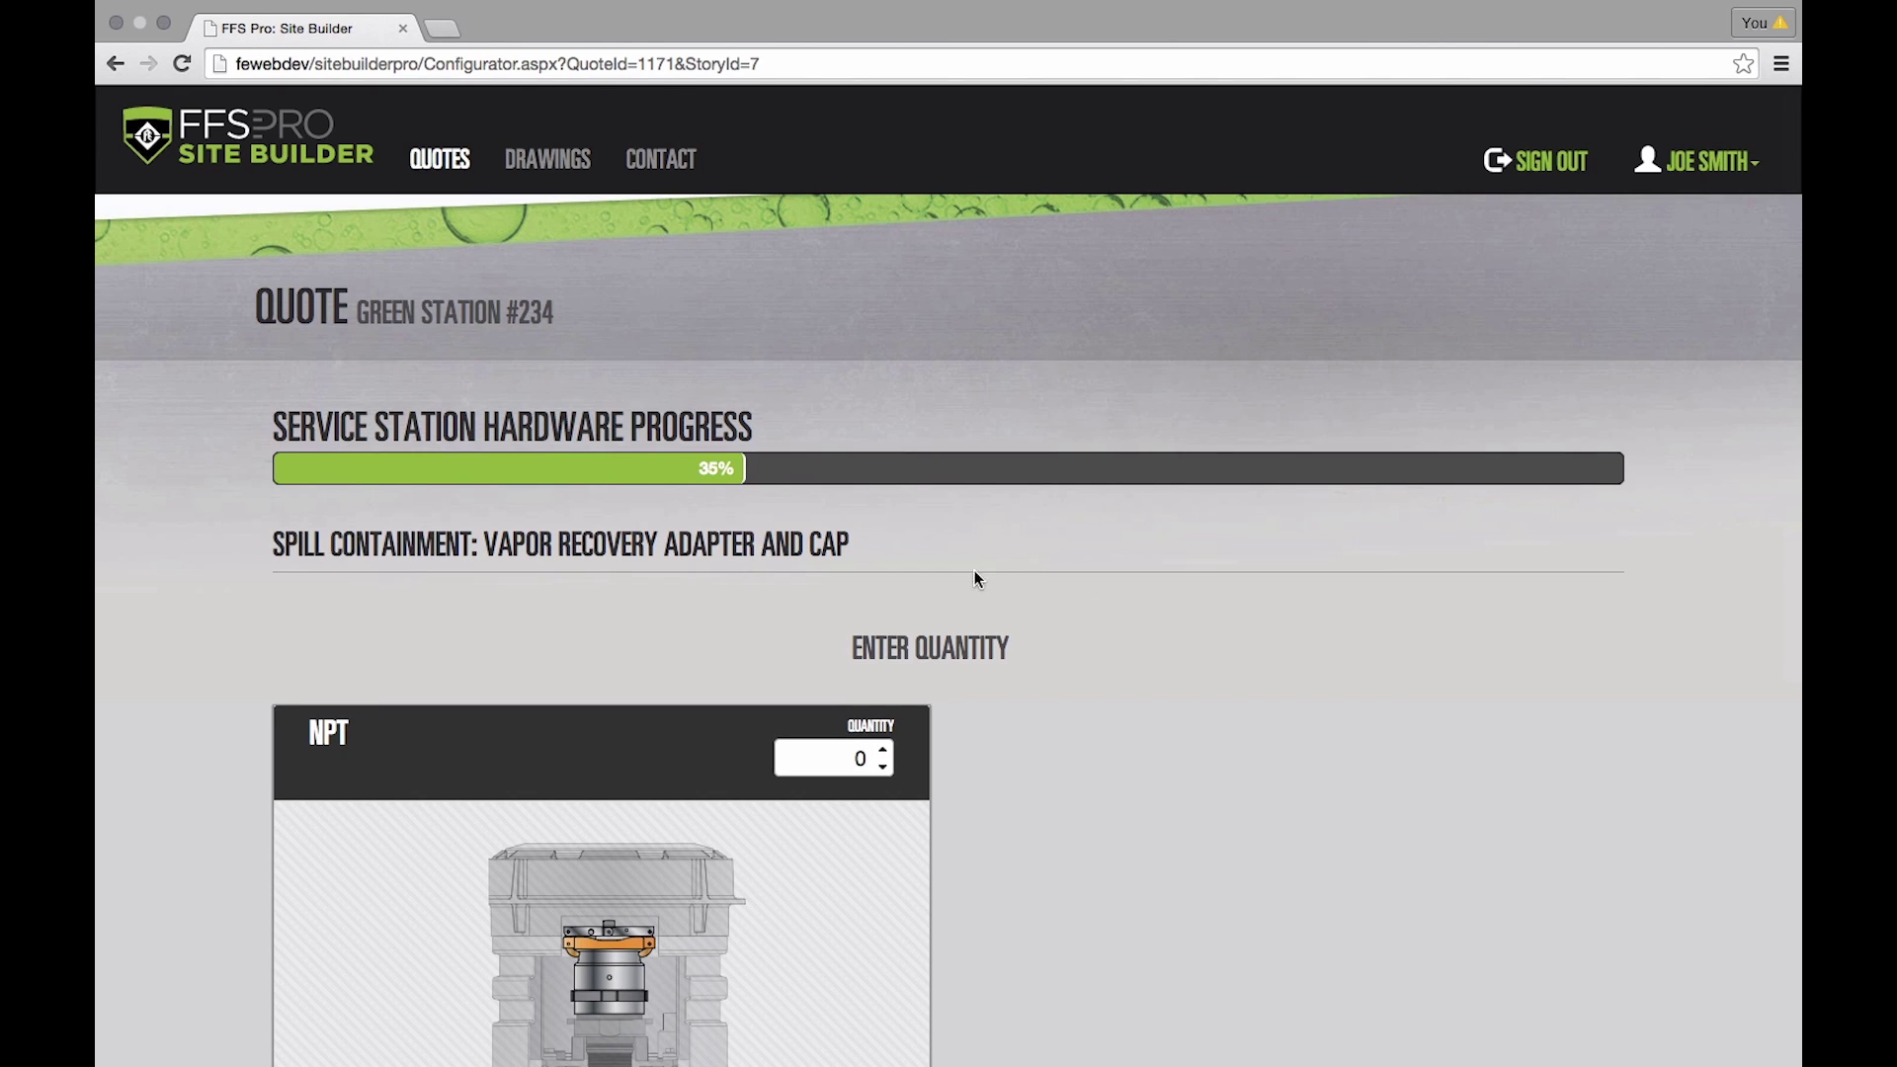
scroll(971, 581, down, 3)
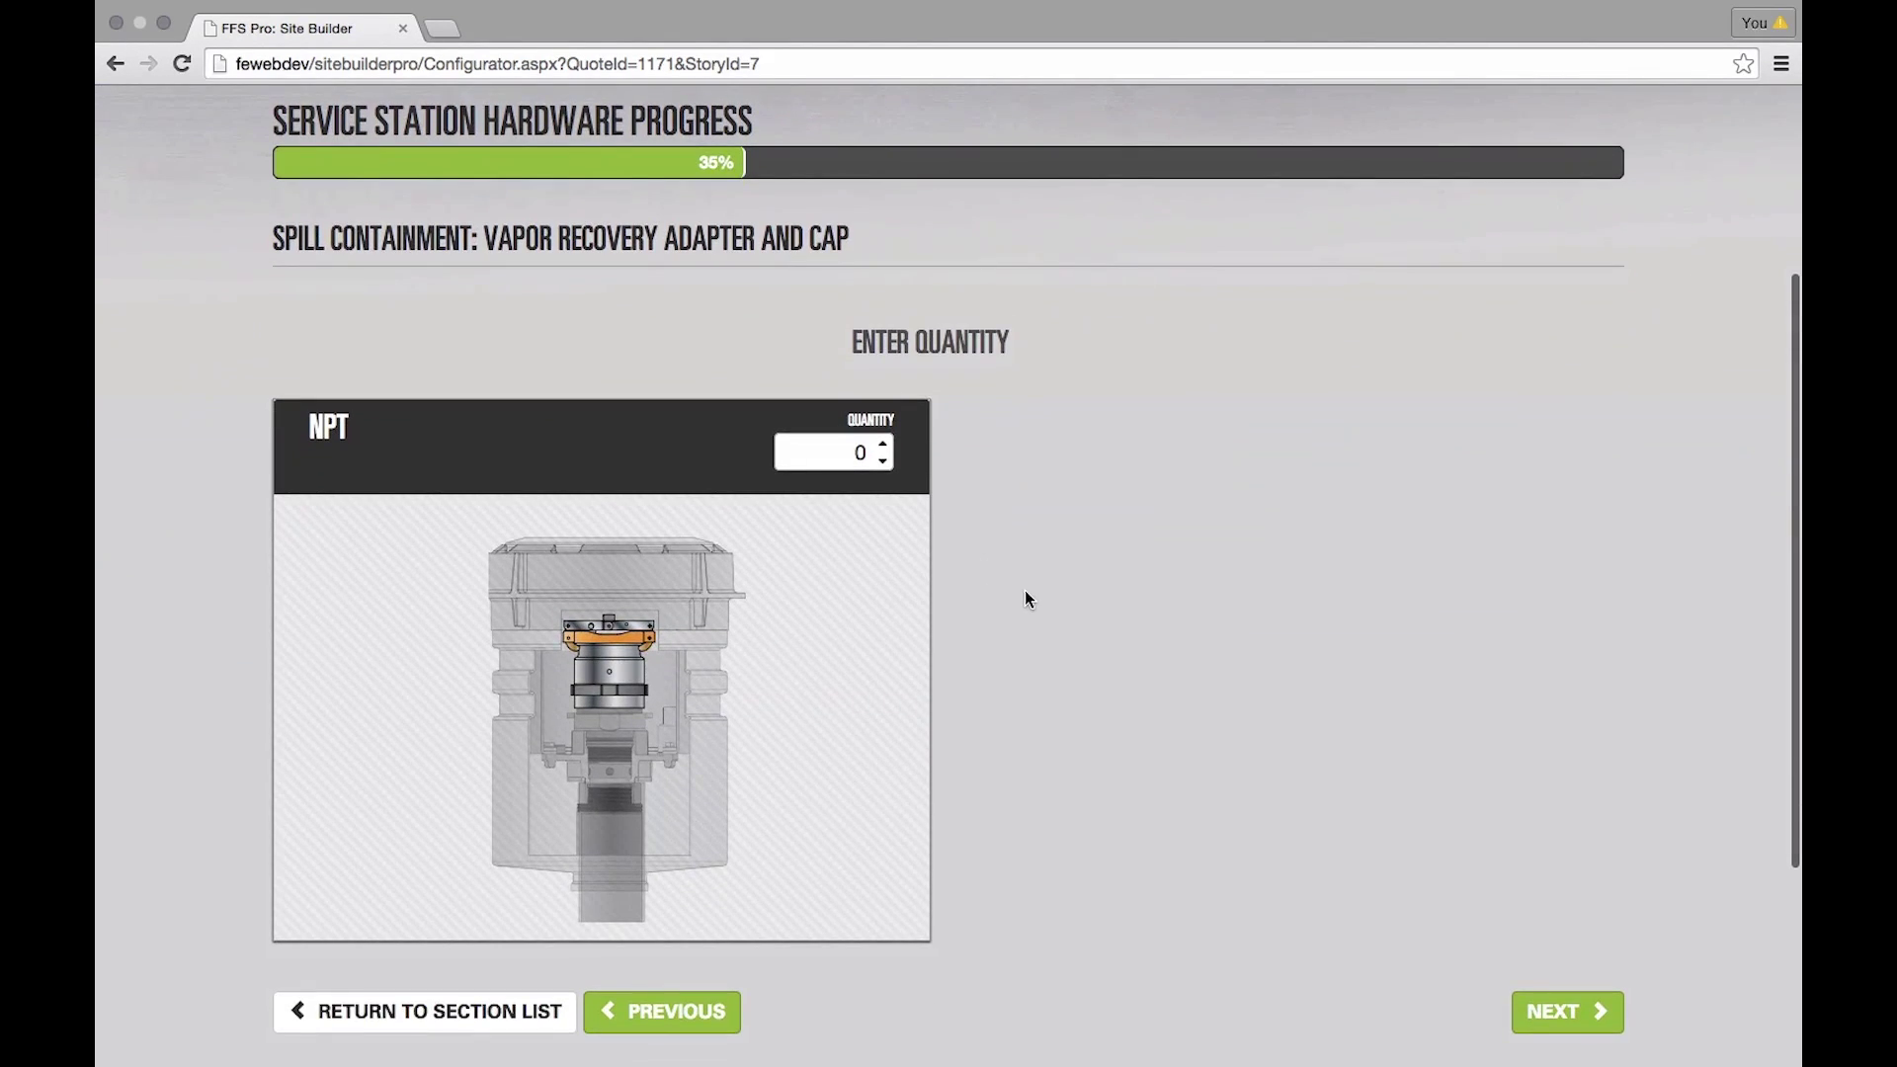
click(884, 445)
click(886, 446)
click(1559, 1016)
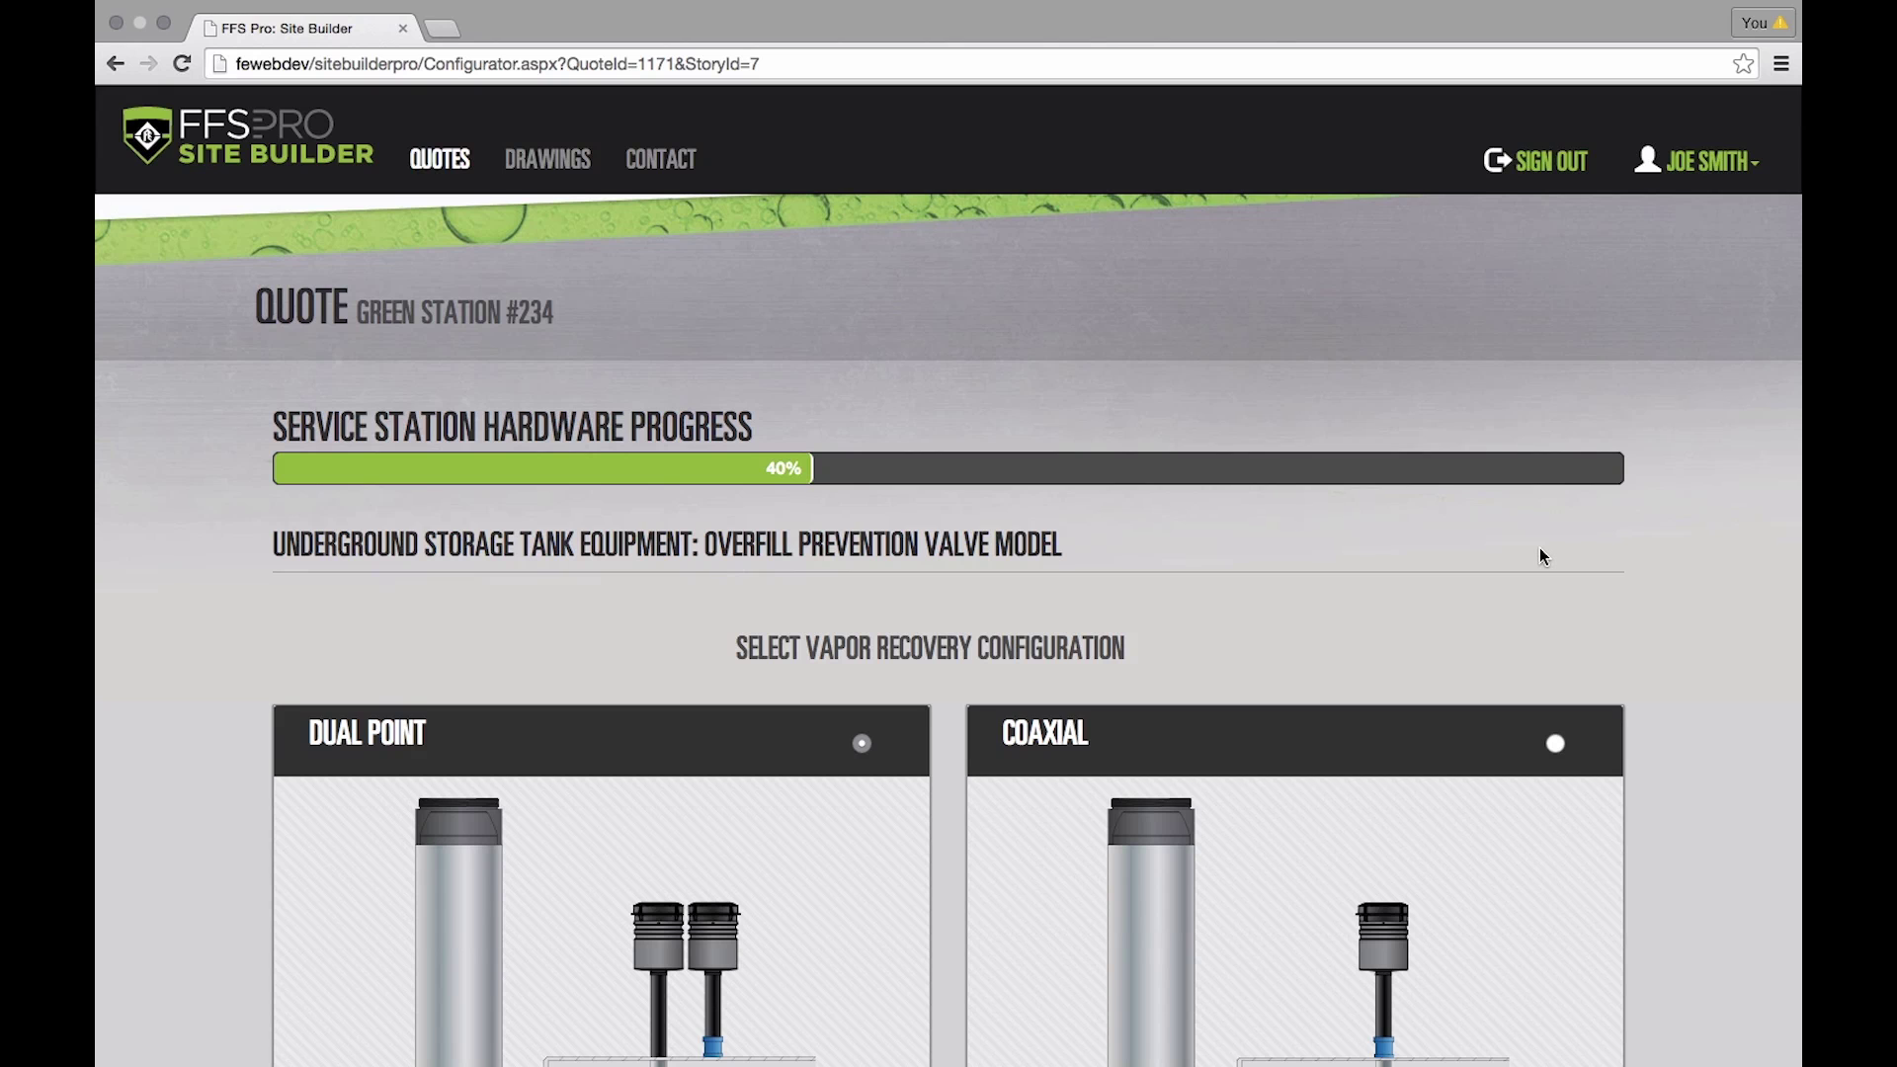
- Keep Dual Point overfill prevention valves and set compatibility to Standard
scroll(1545, 558, down, 5)
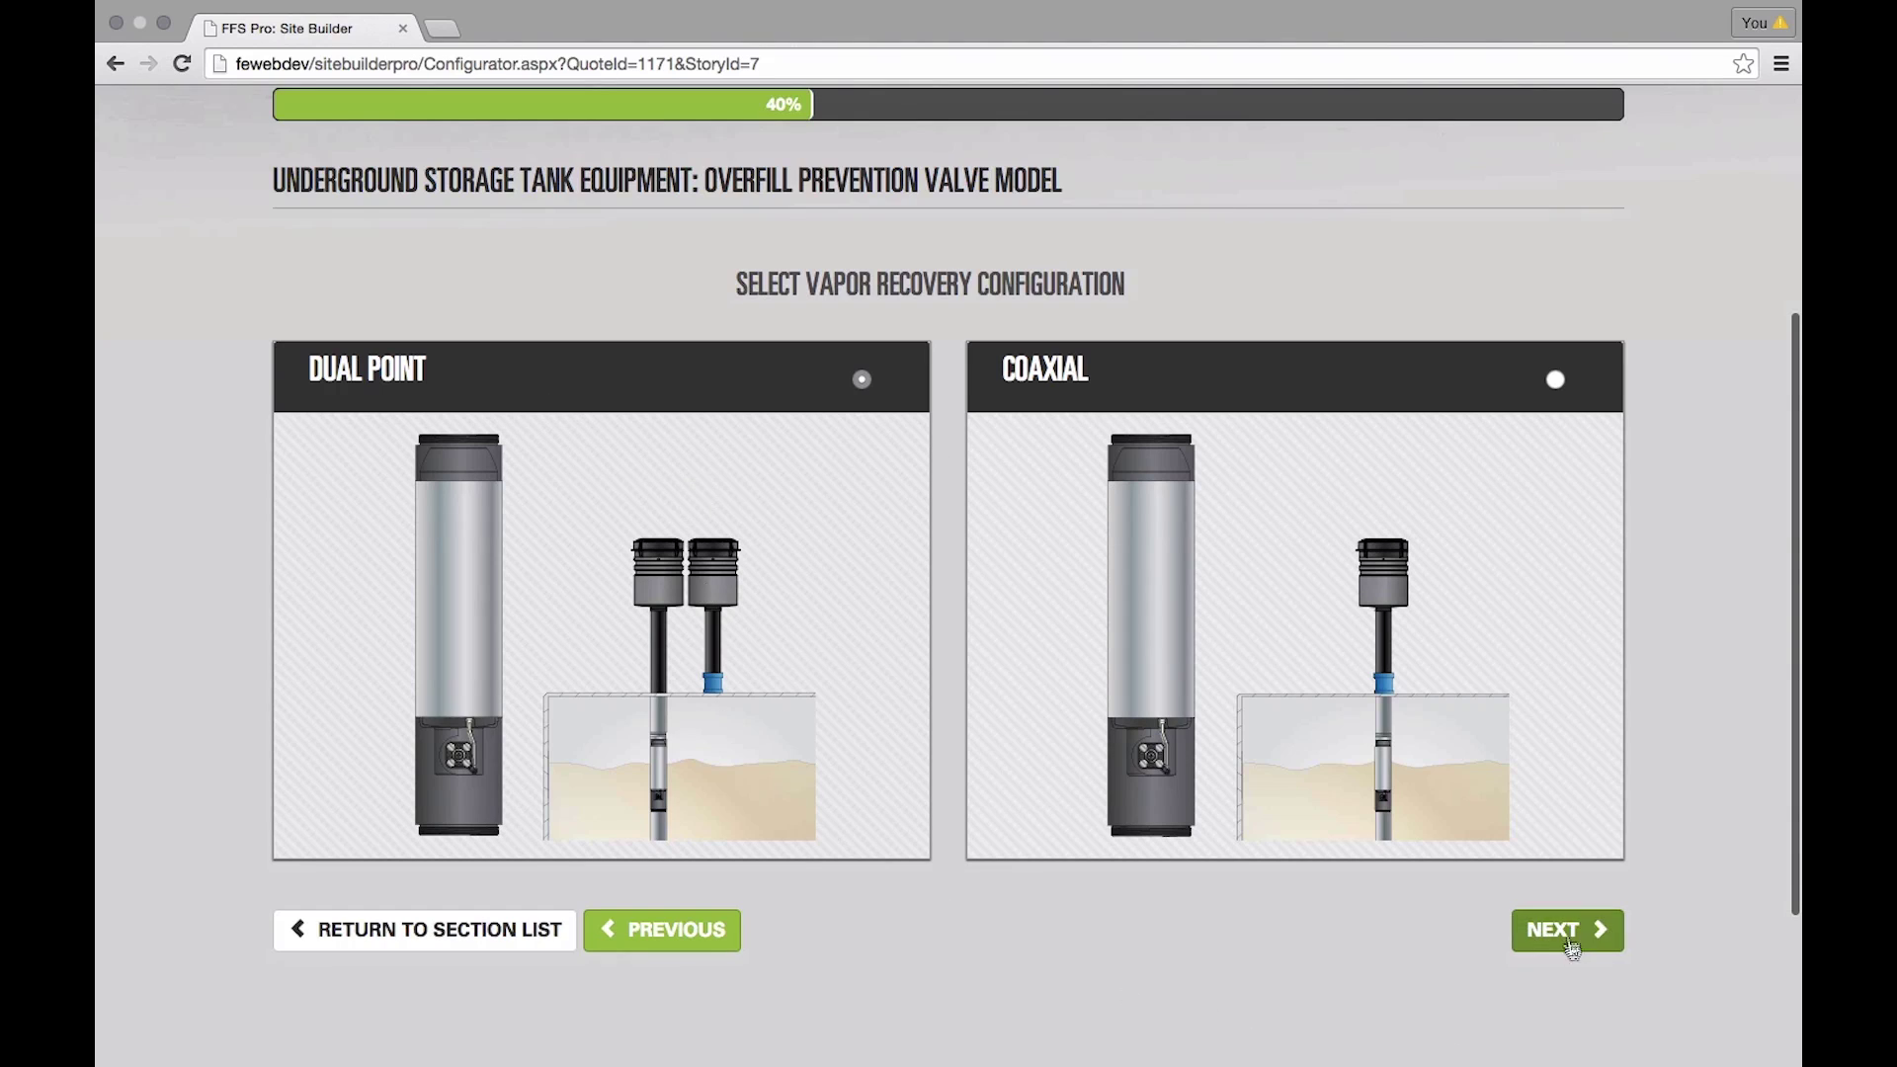
click(1569, 934)
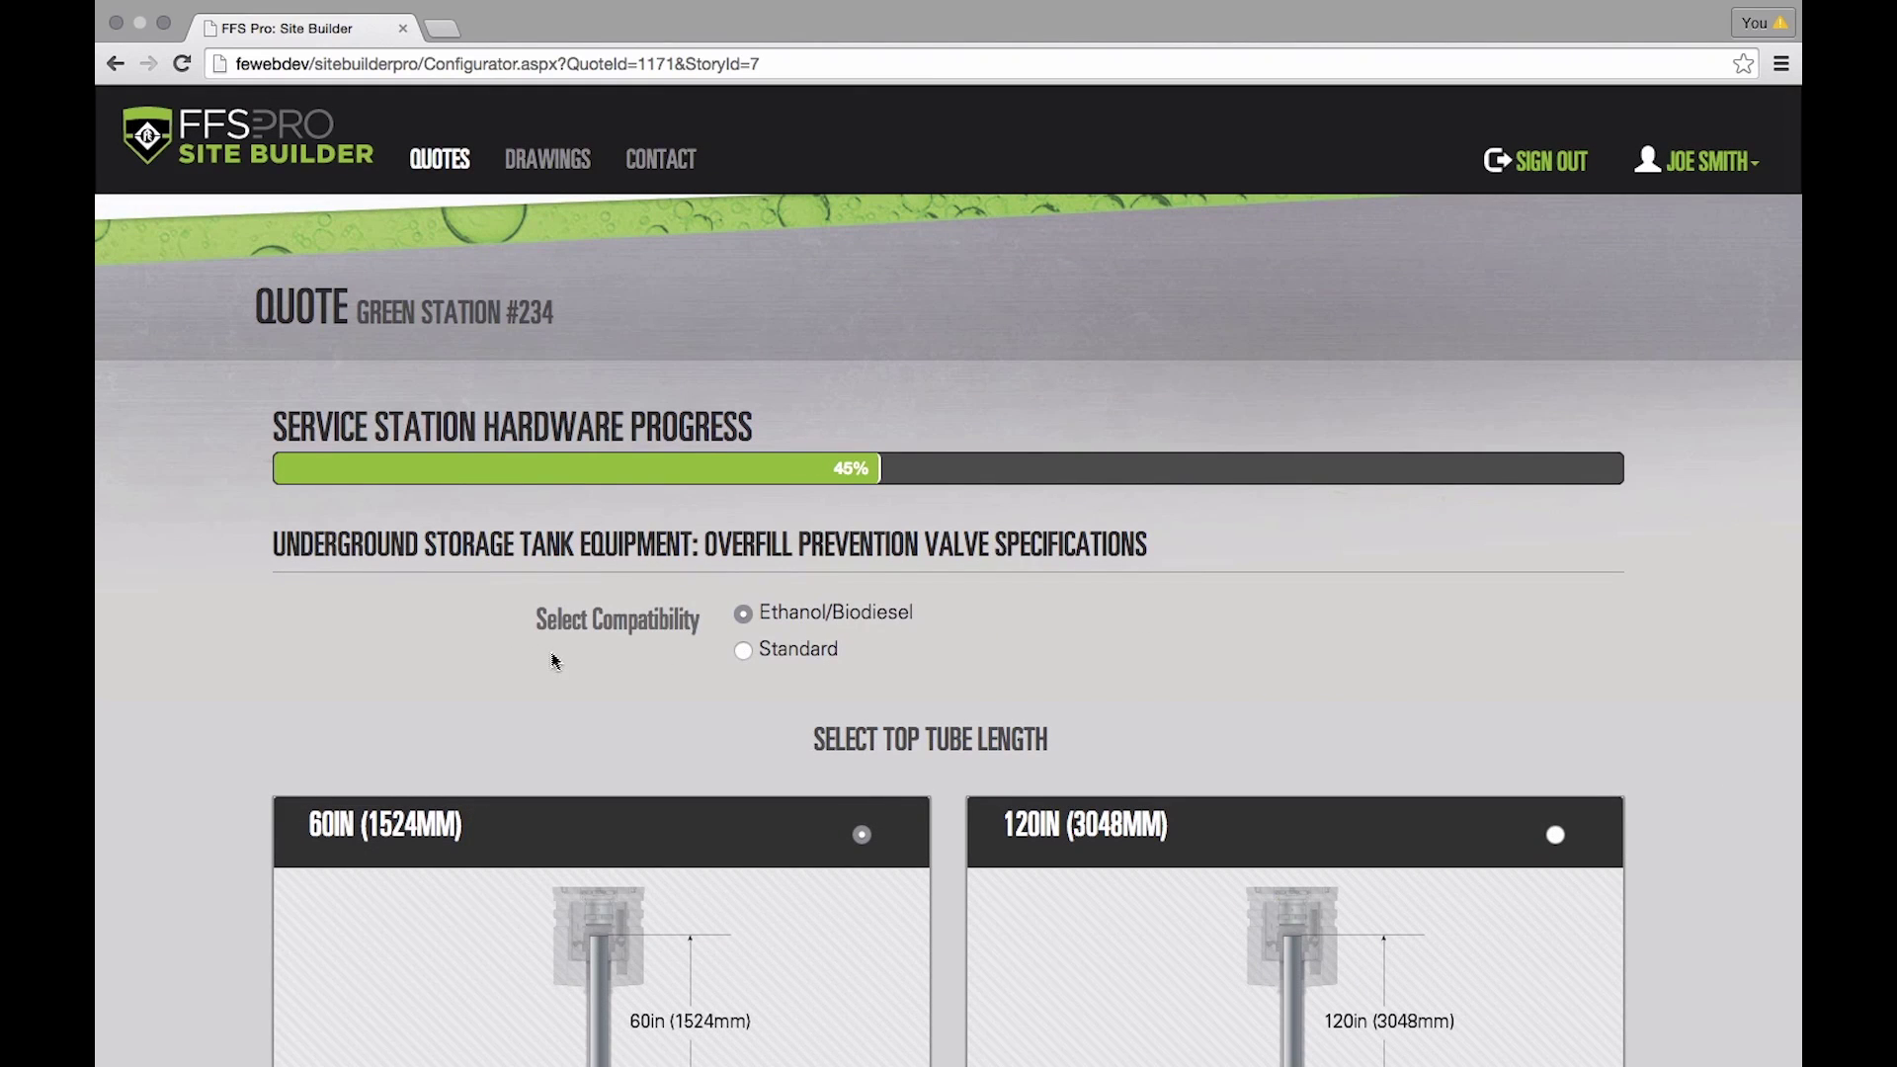
scroll(553, 660, down, 2)
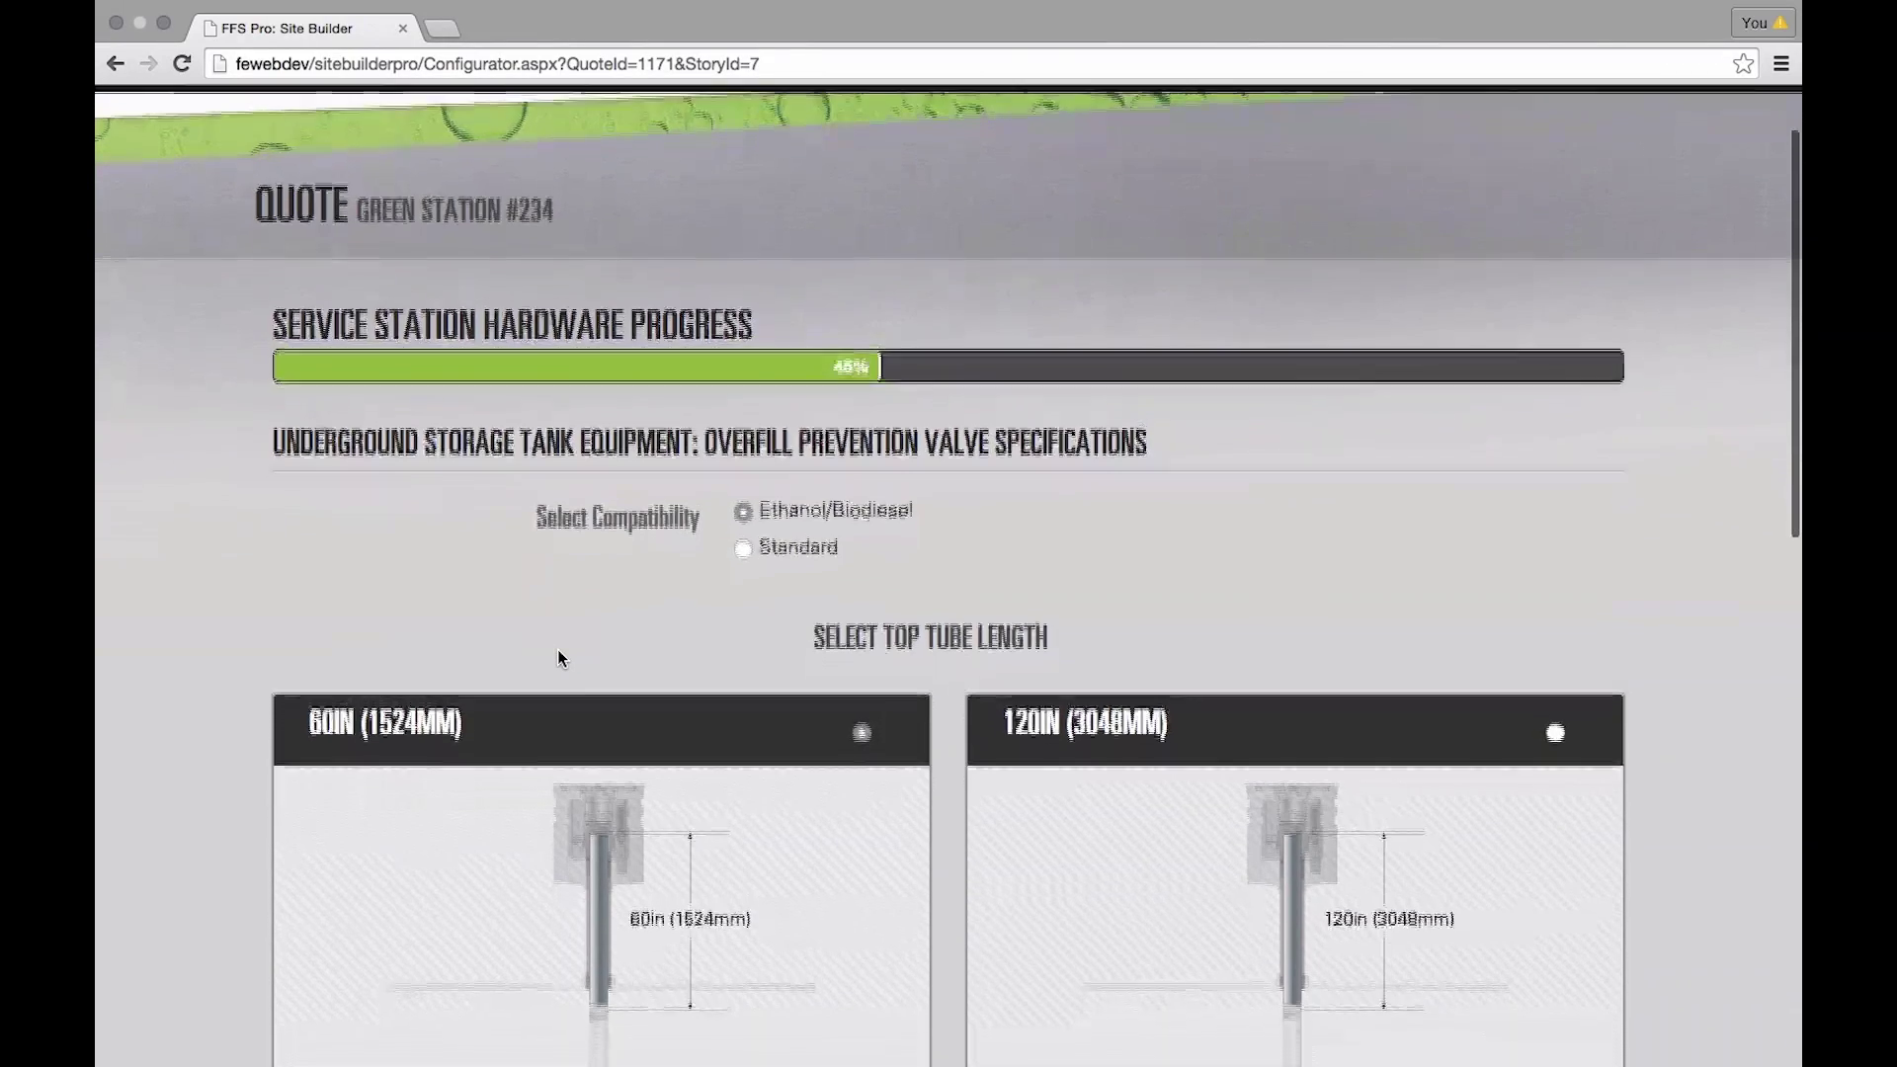
scroll(557, 658, down, 1)
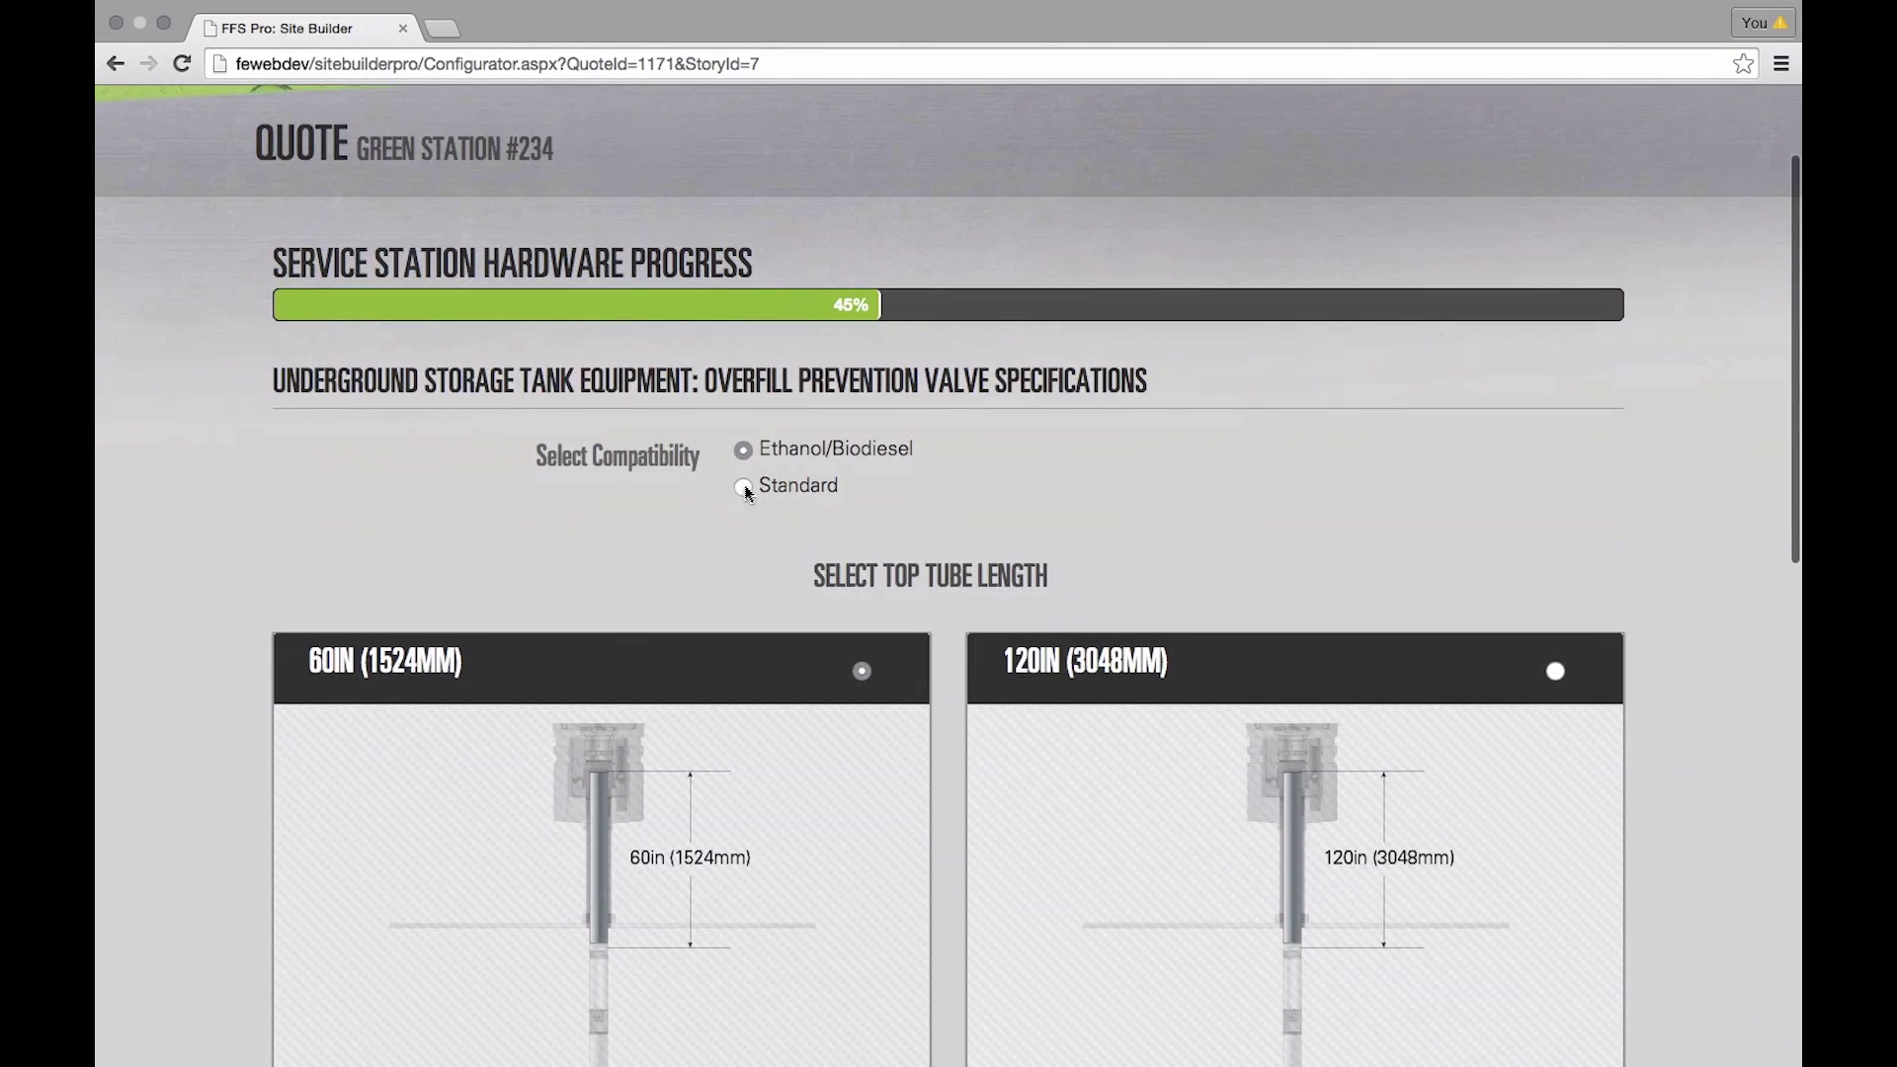
click(743, 487)
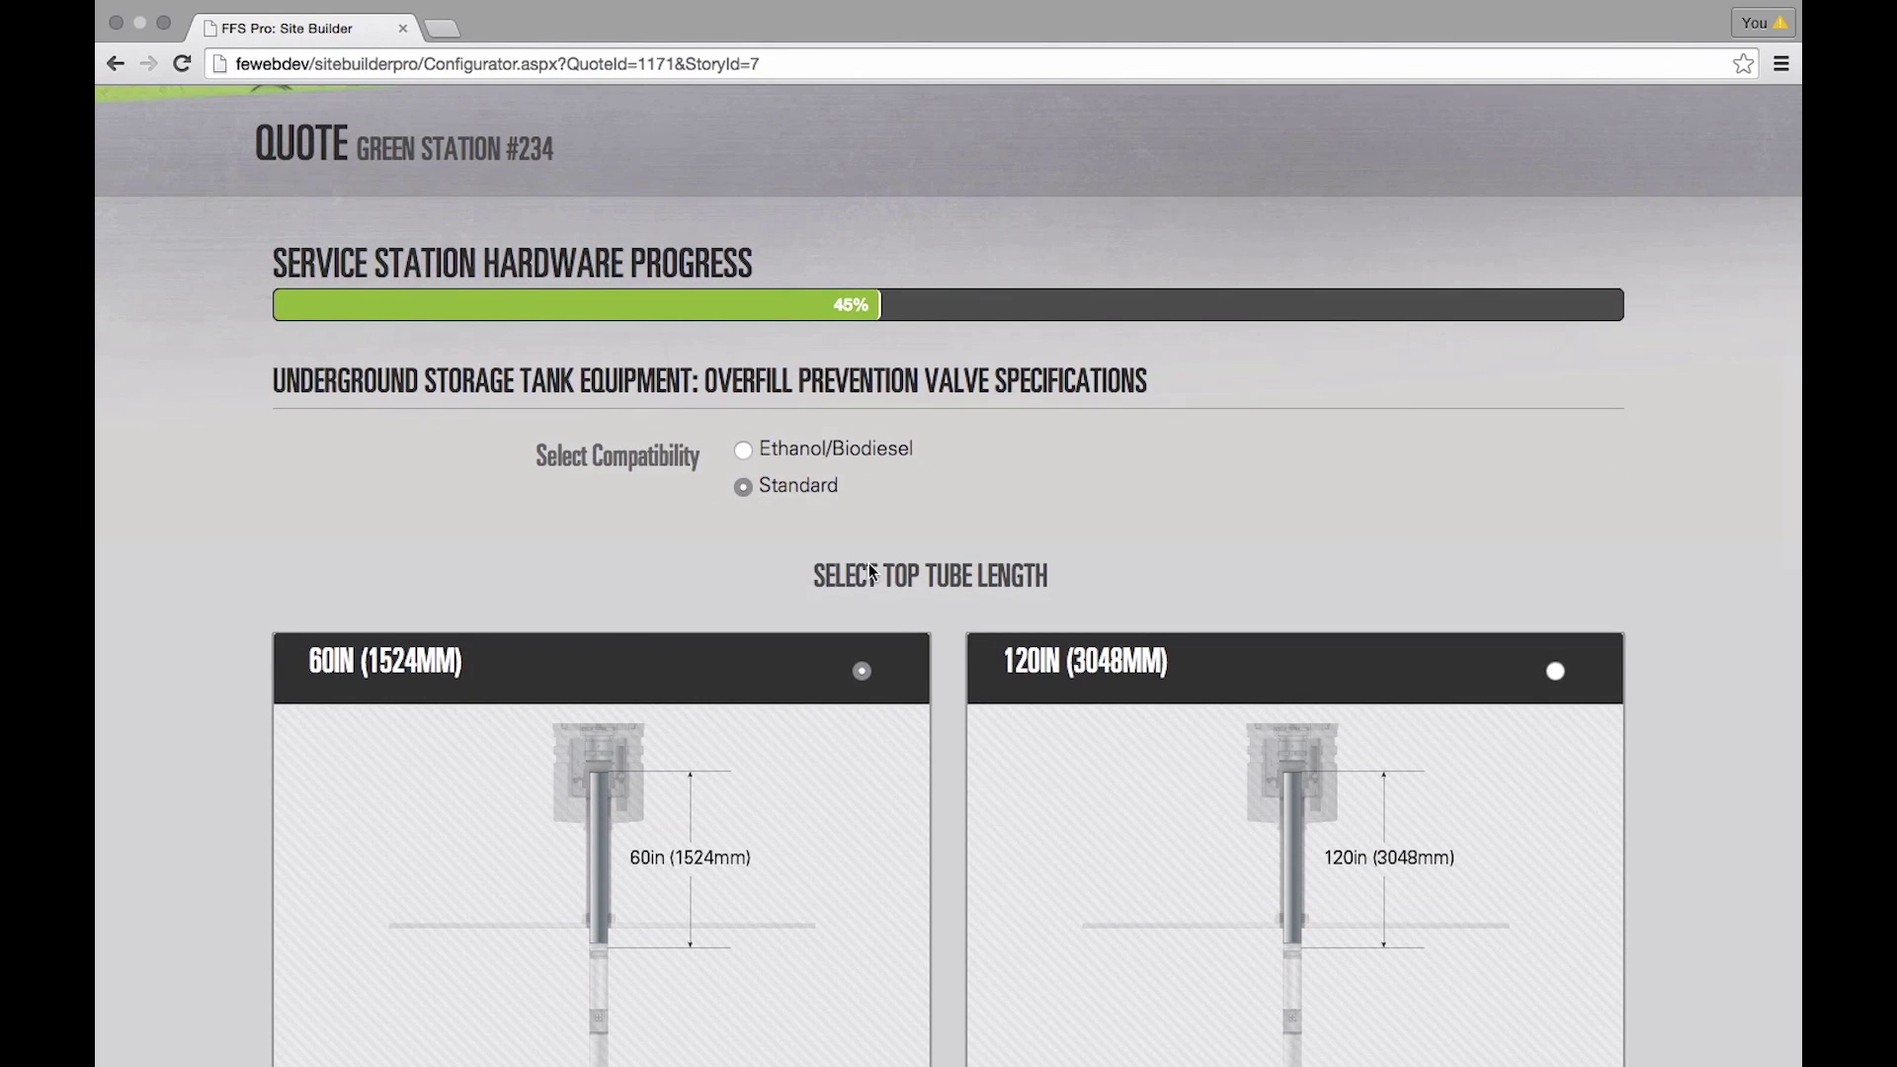
- Keep the 60in top and 96in bottom tubes and set the valve quantity to 2
scroll(1196, 608, down, 3)
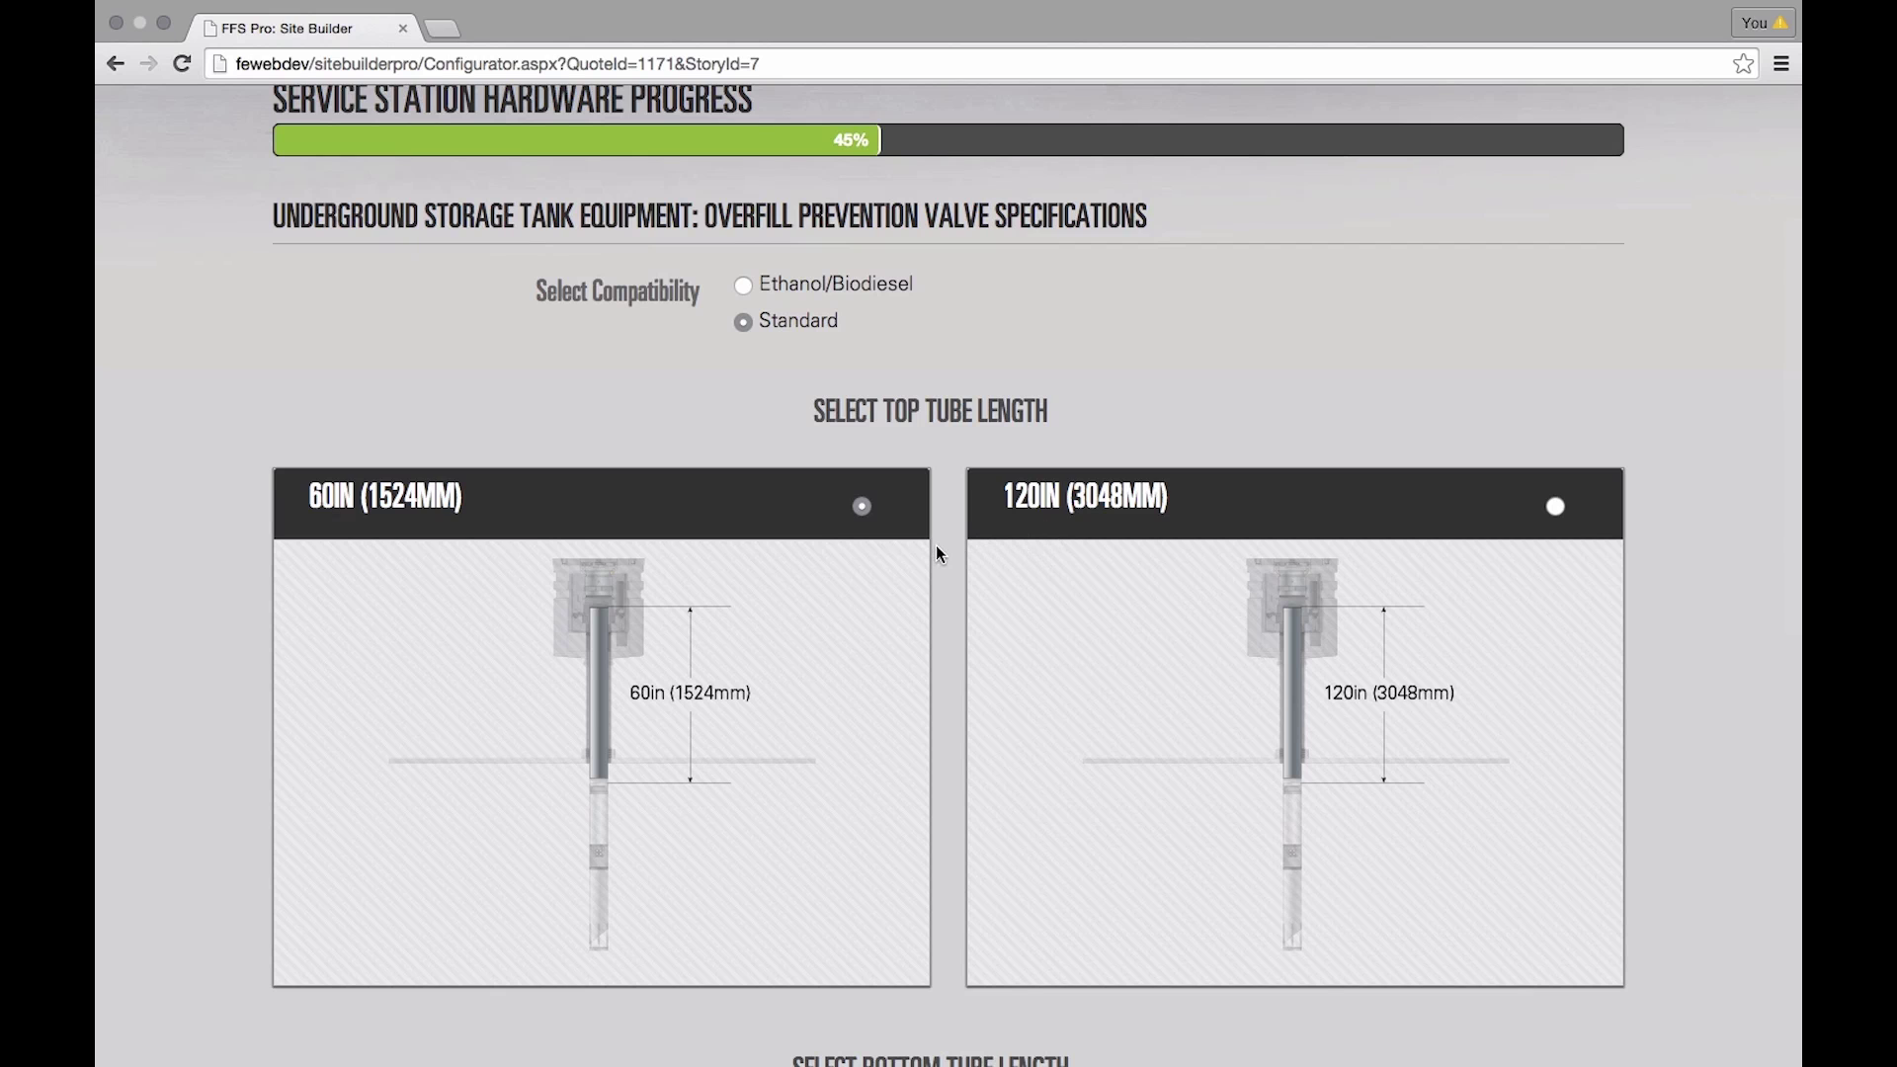
scroll(935, 543, down, 6)
scroll(934, 544, down, 2)
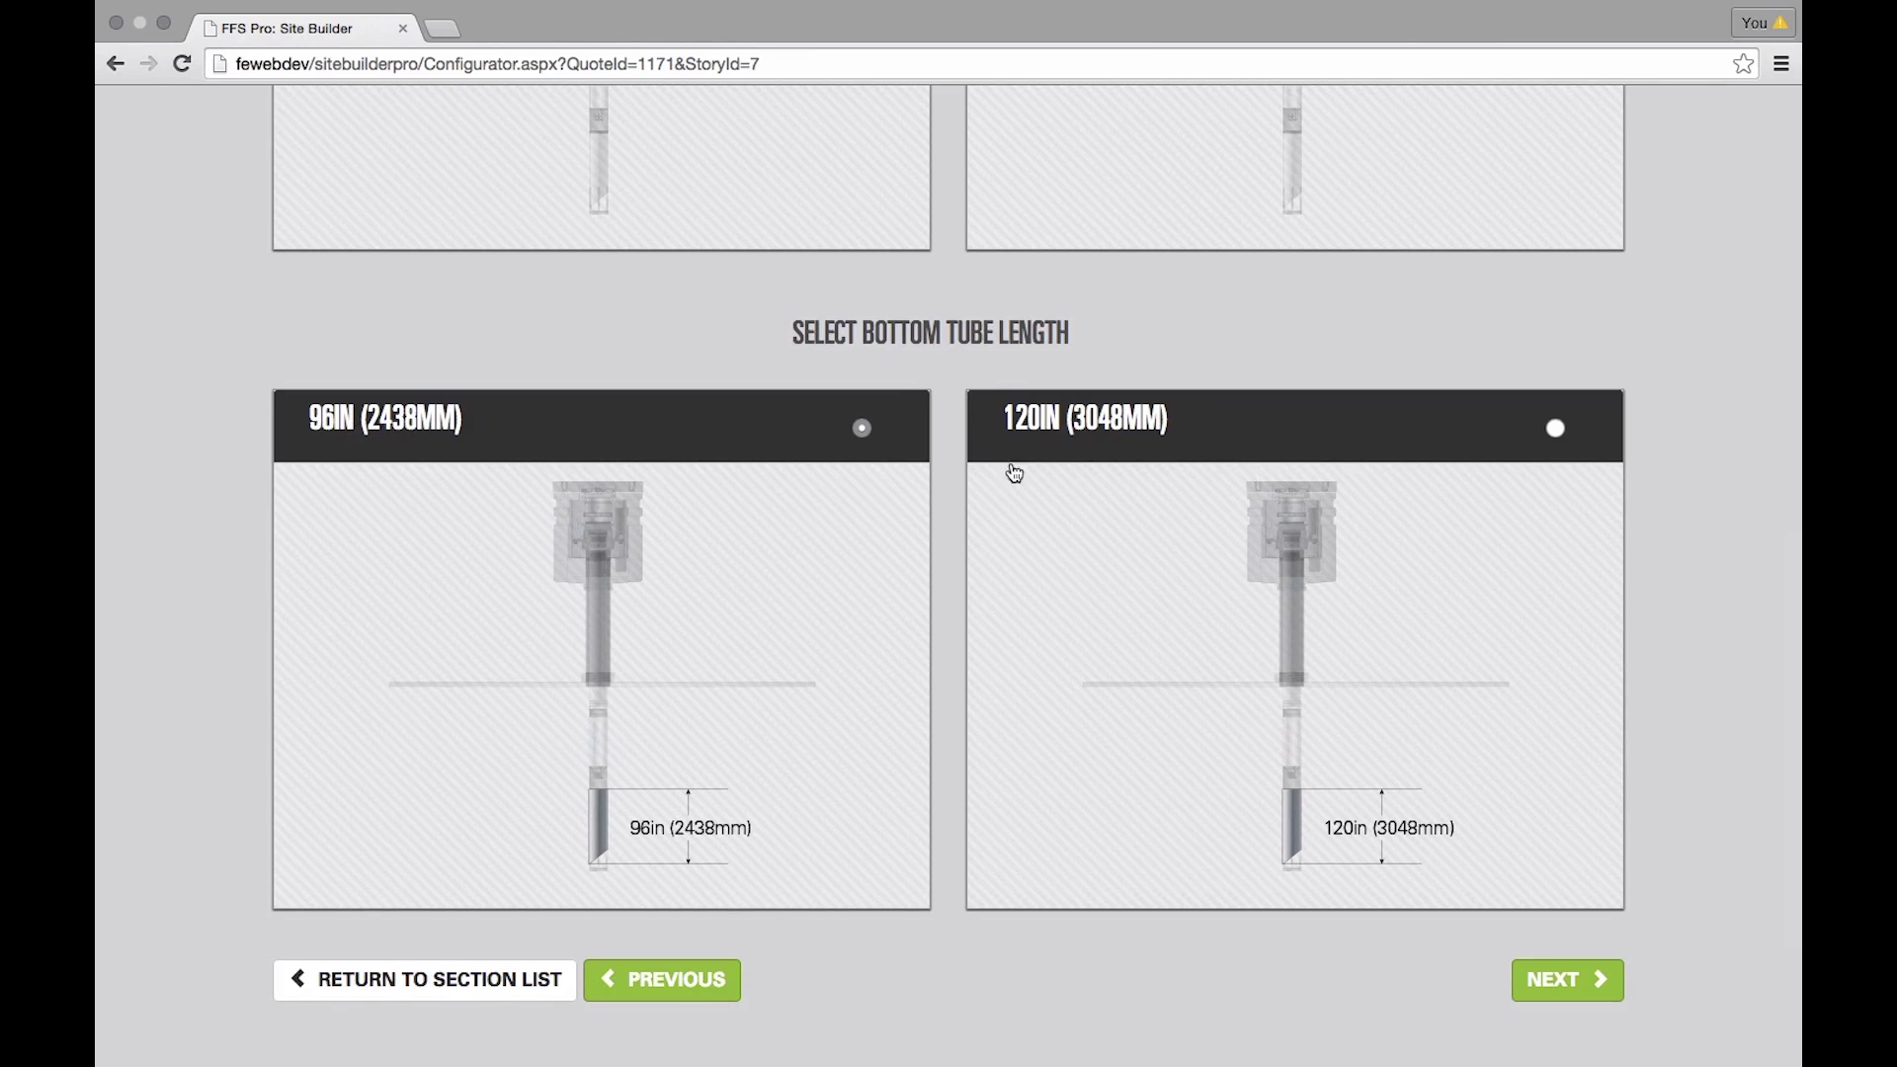
scroll(952, 512, up, 5)
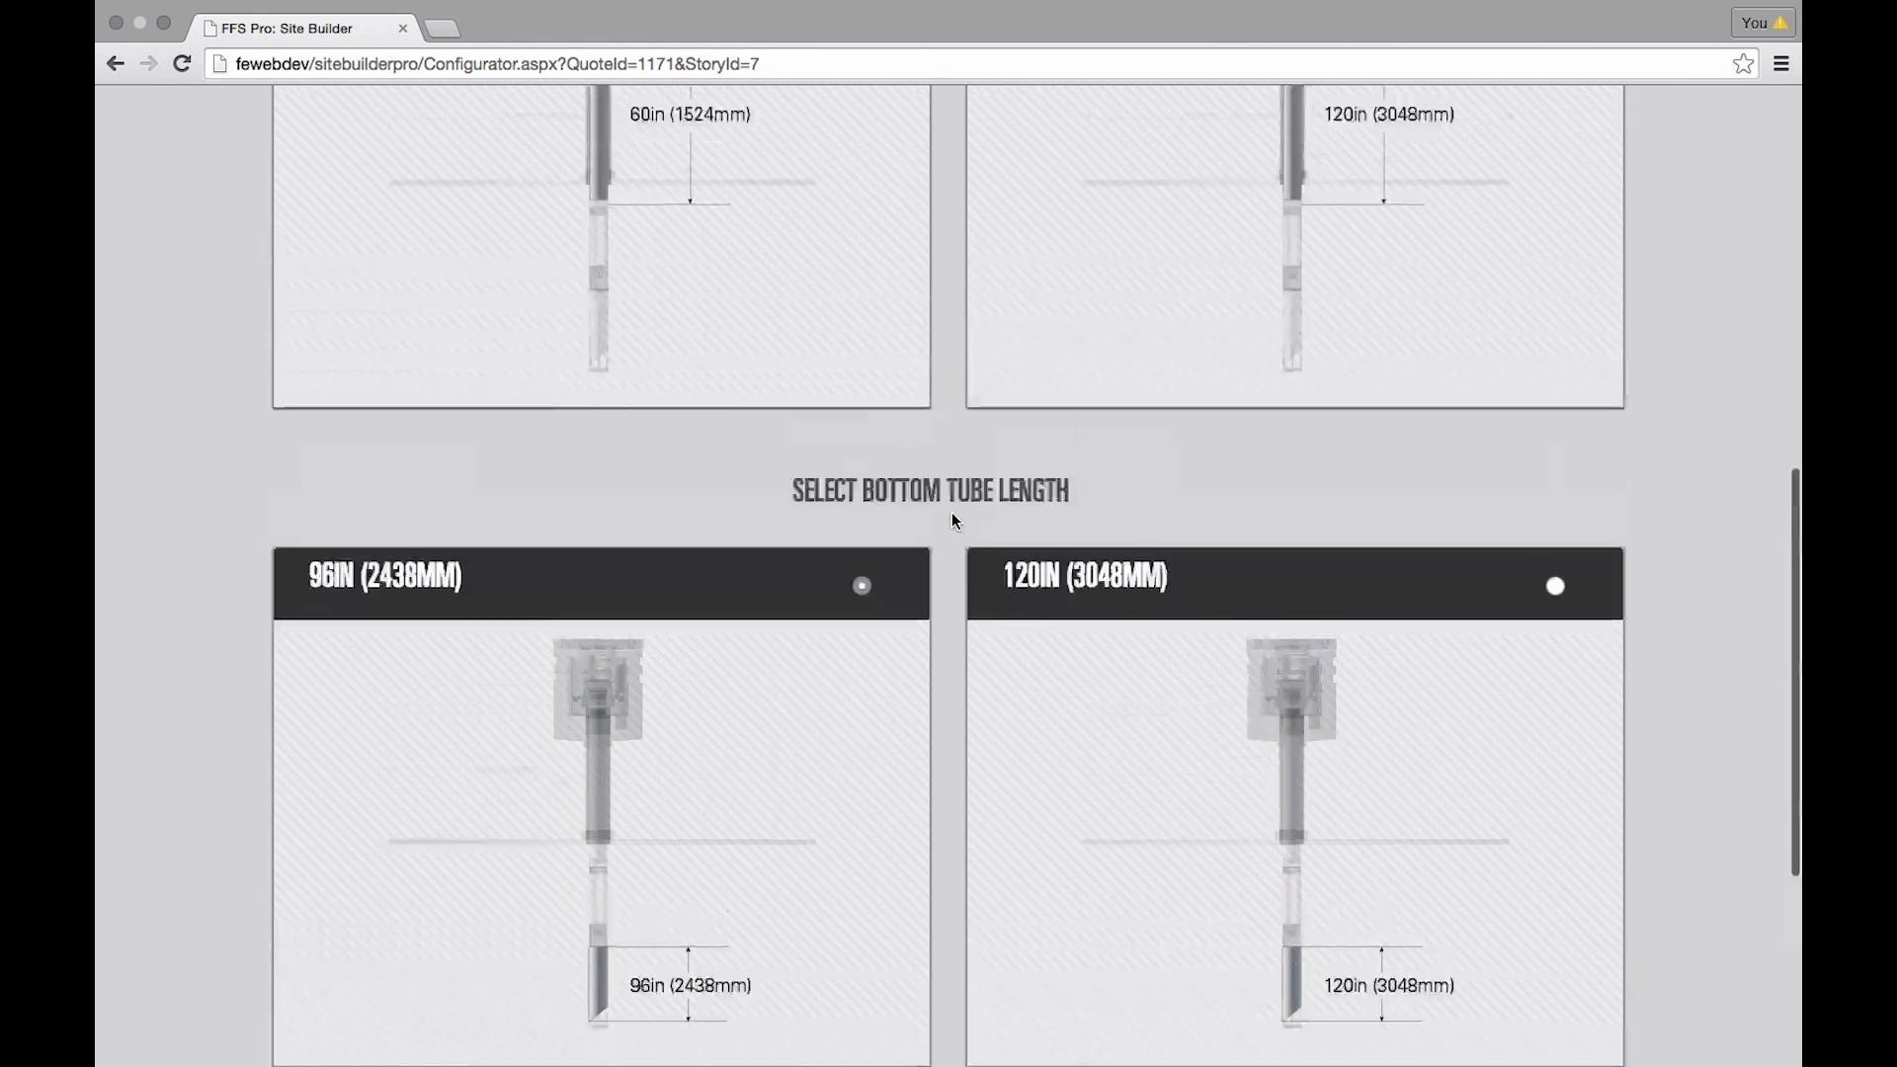
scroll(470, 405, down, 5)
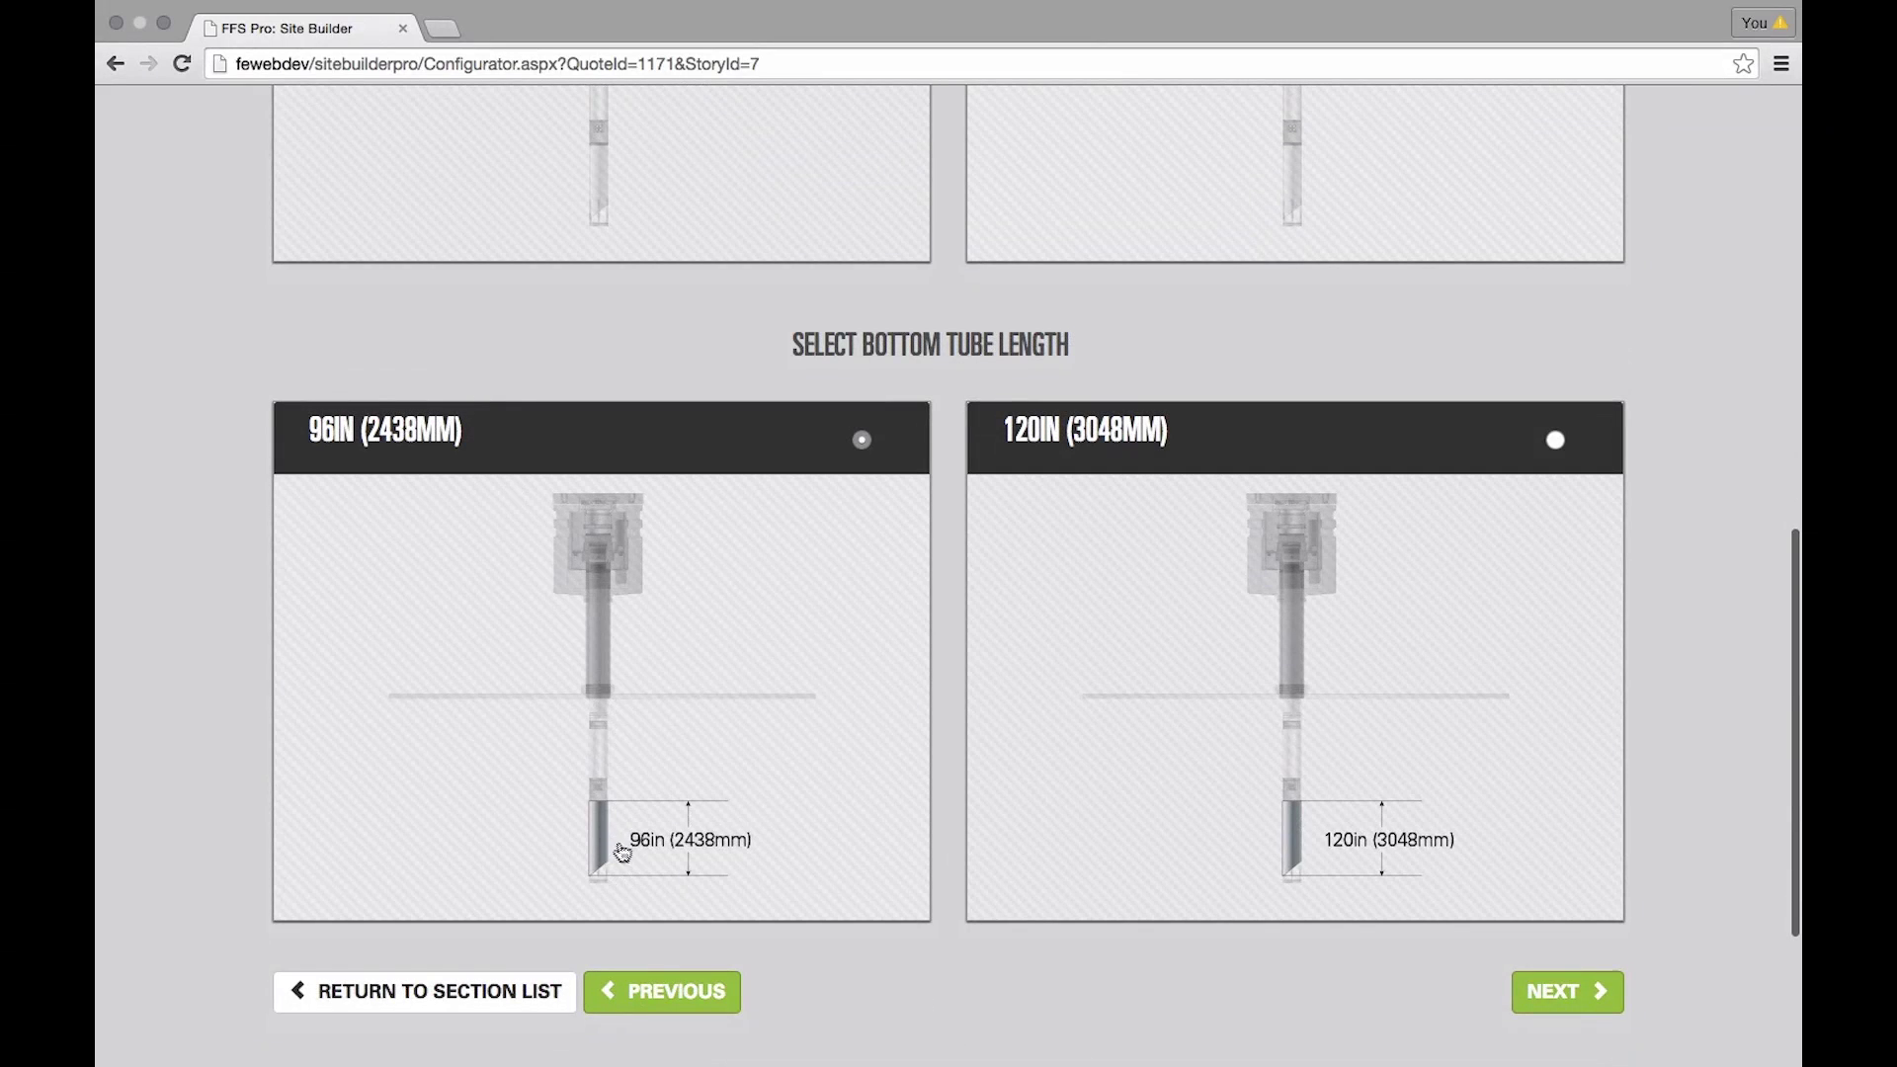
click(1566, 991)
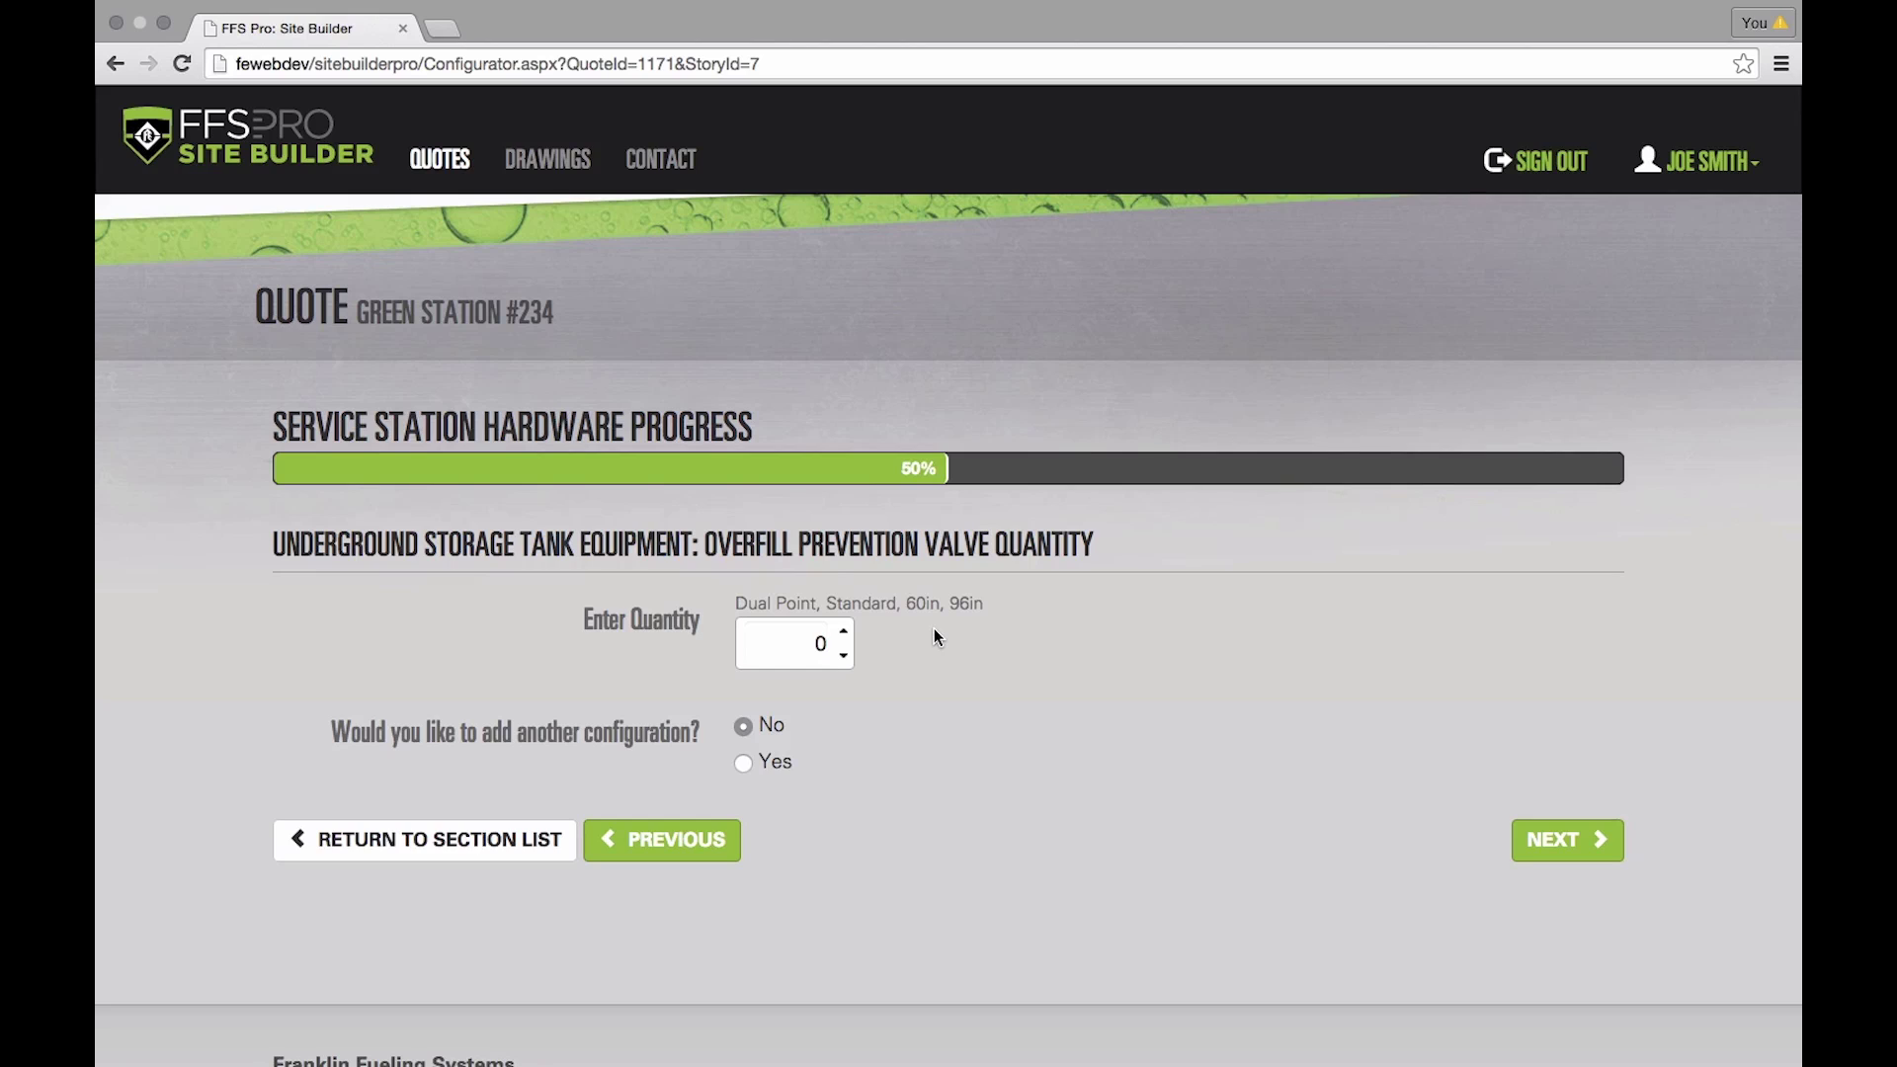
click(845, 634)
click(1567, 840)
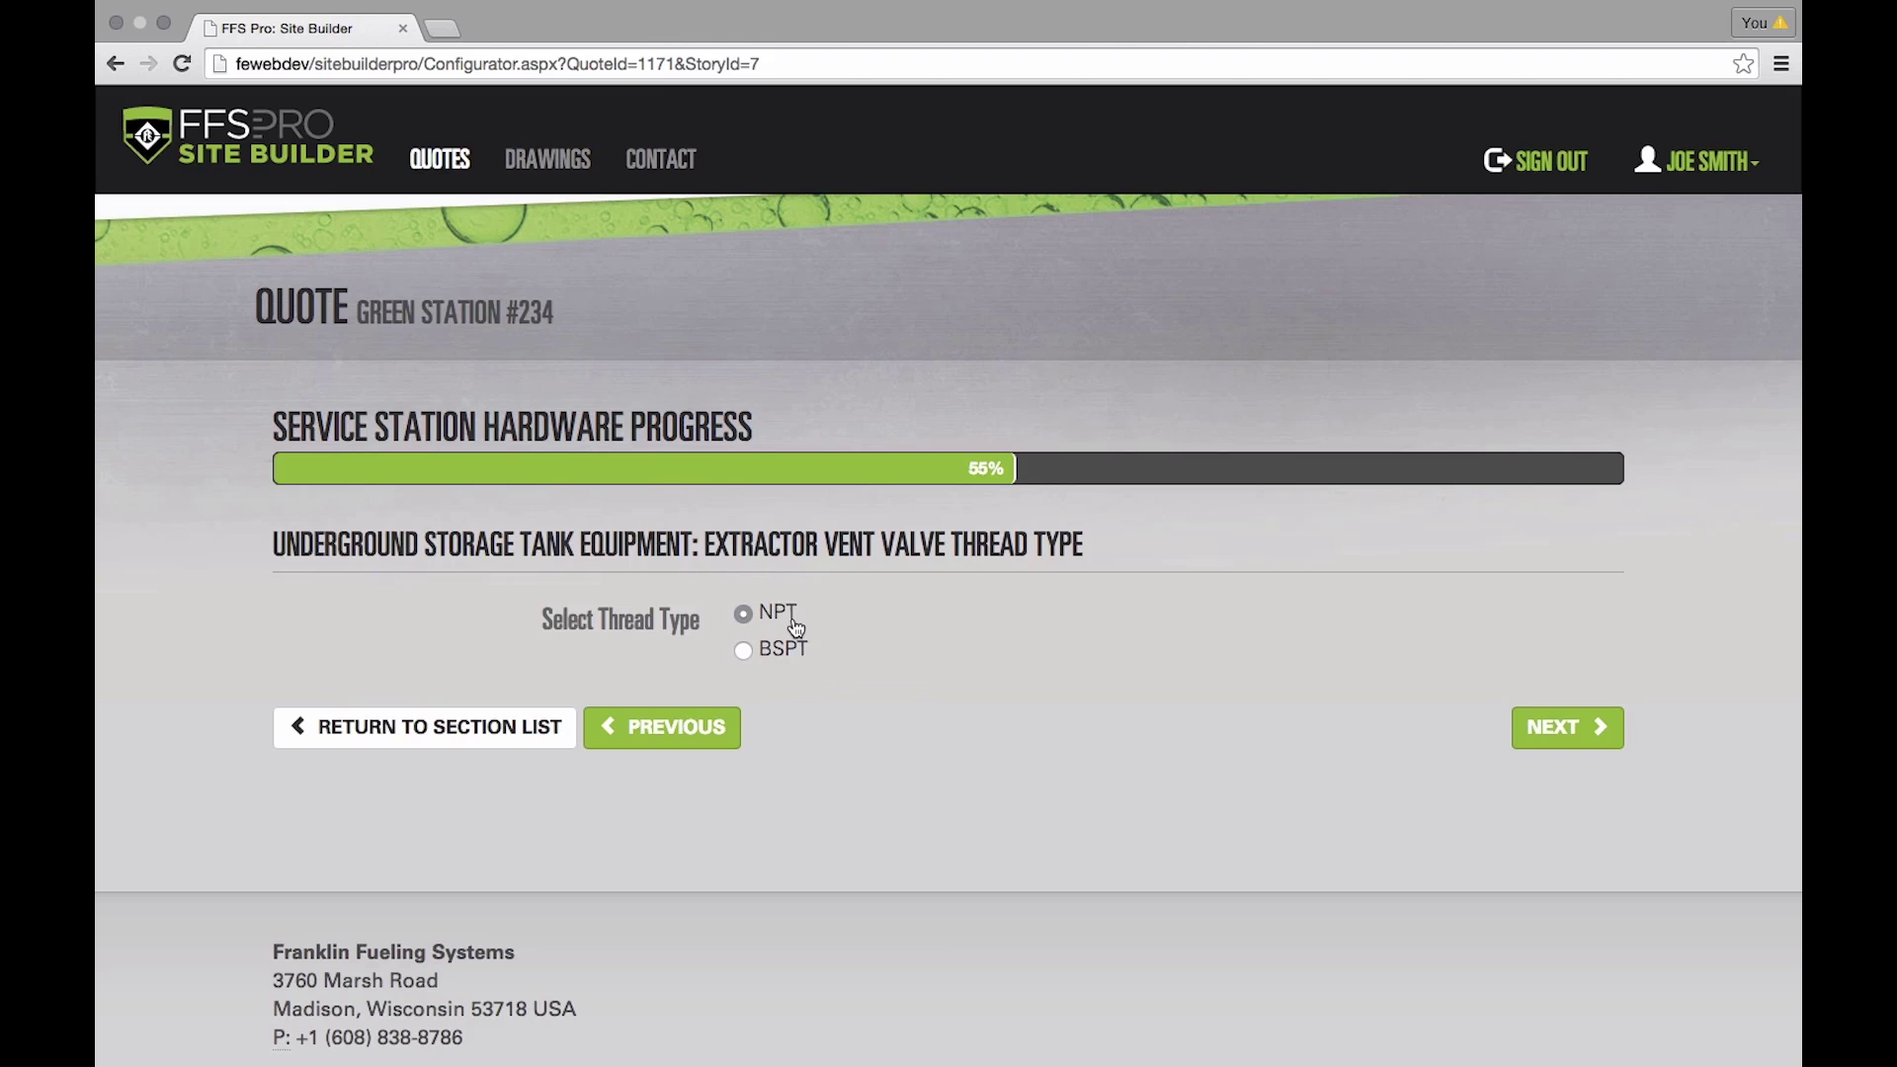
- Keep NPT thread type for the extractor vent valve and set Outlet 2 thread size to None
click(1567, 726)
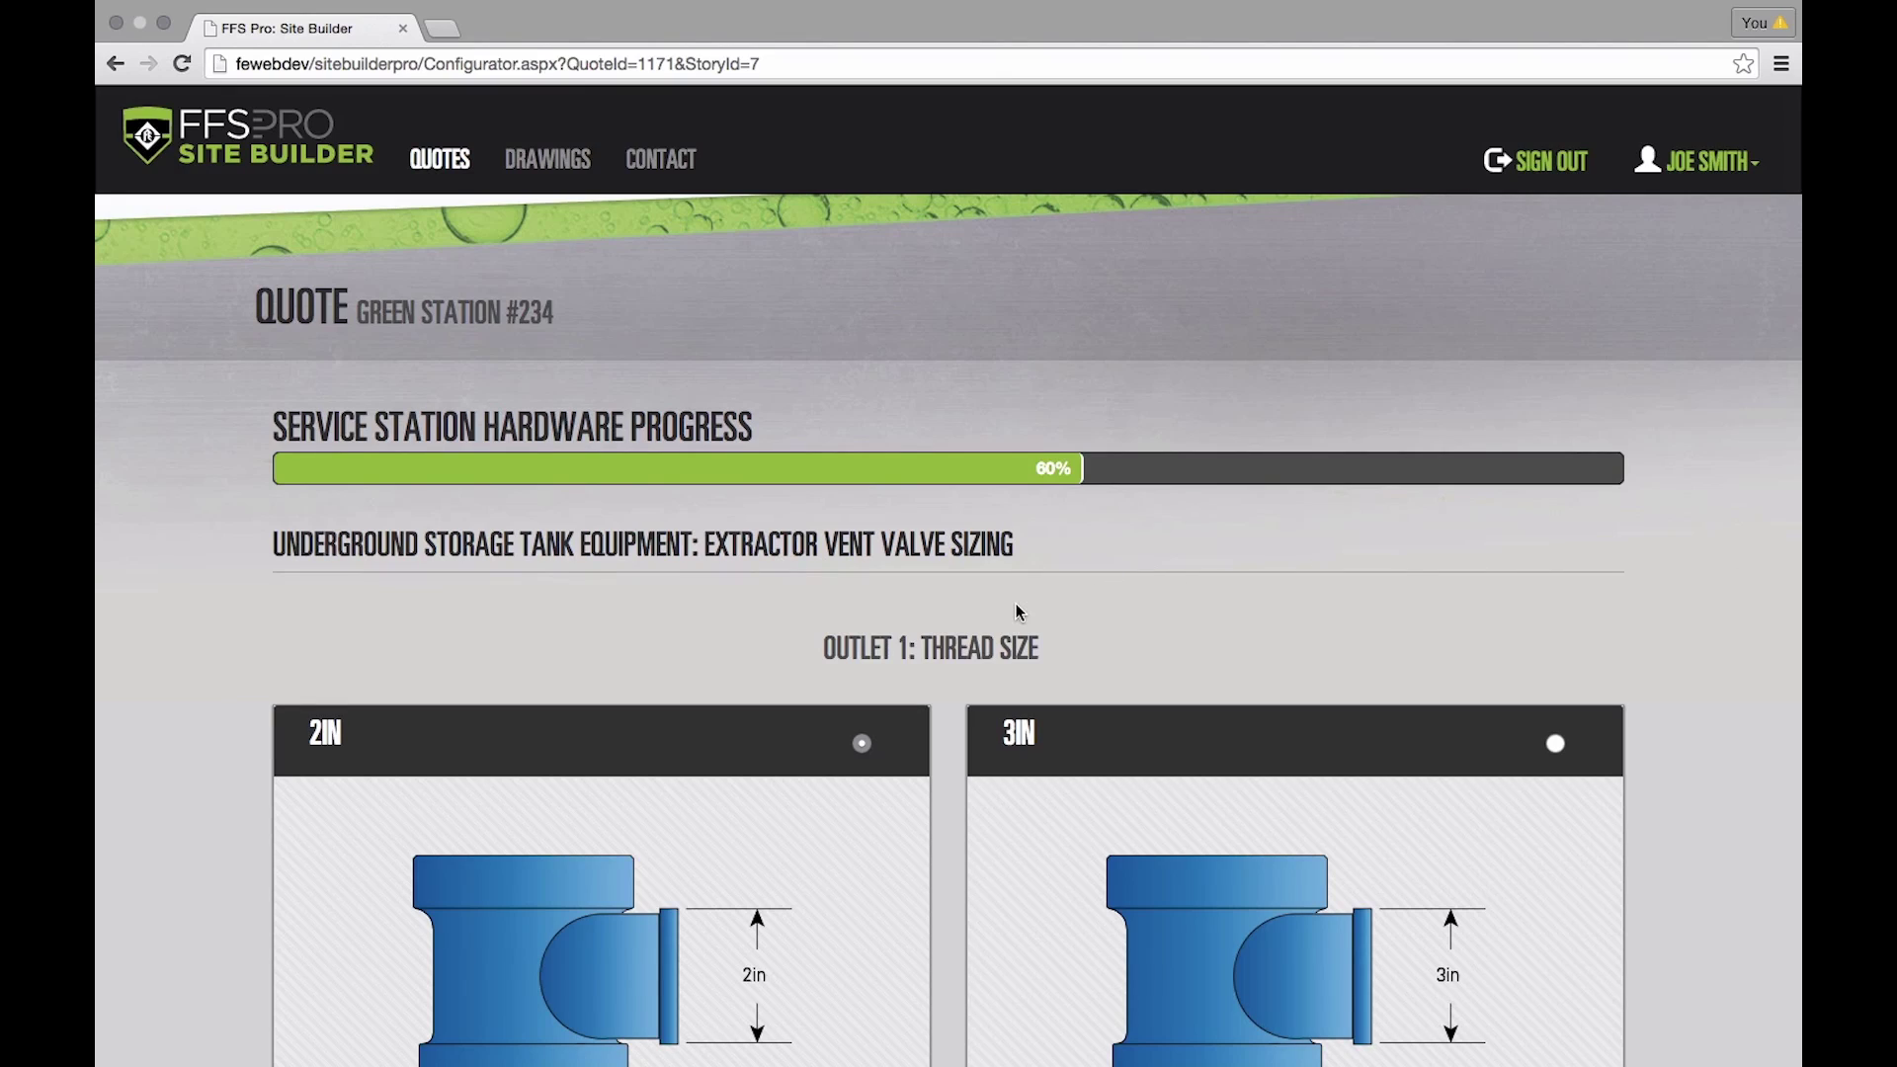
scroll(1020, 613, down, 3)
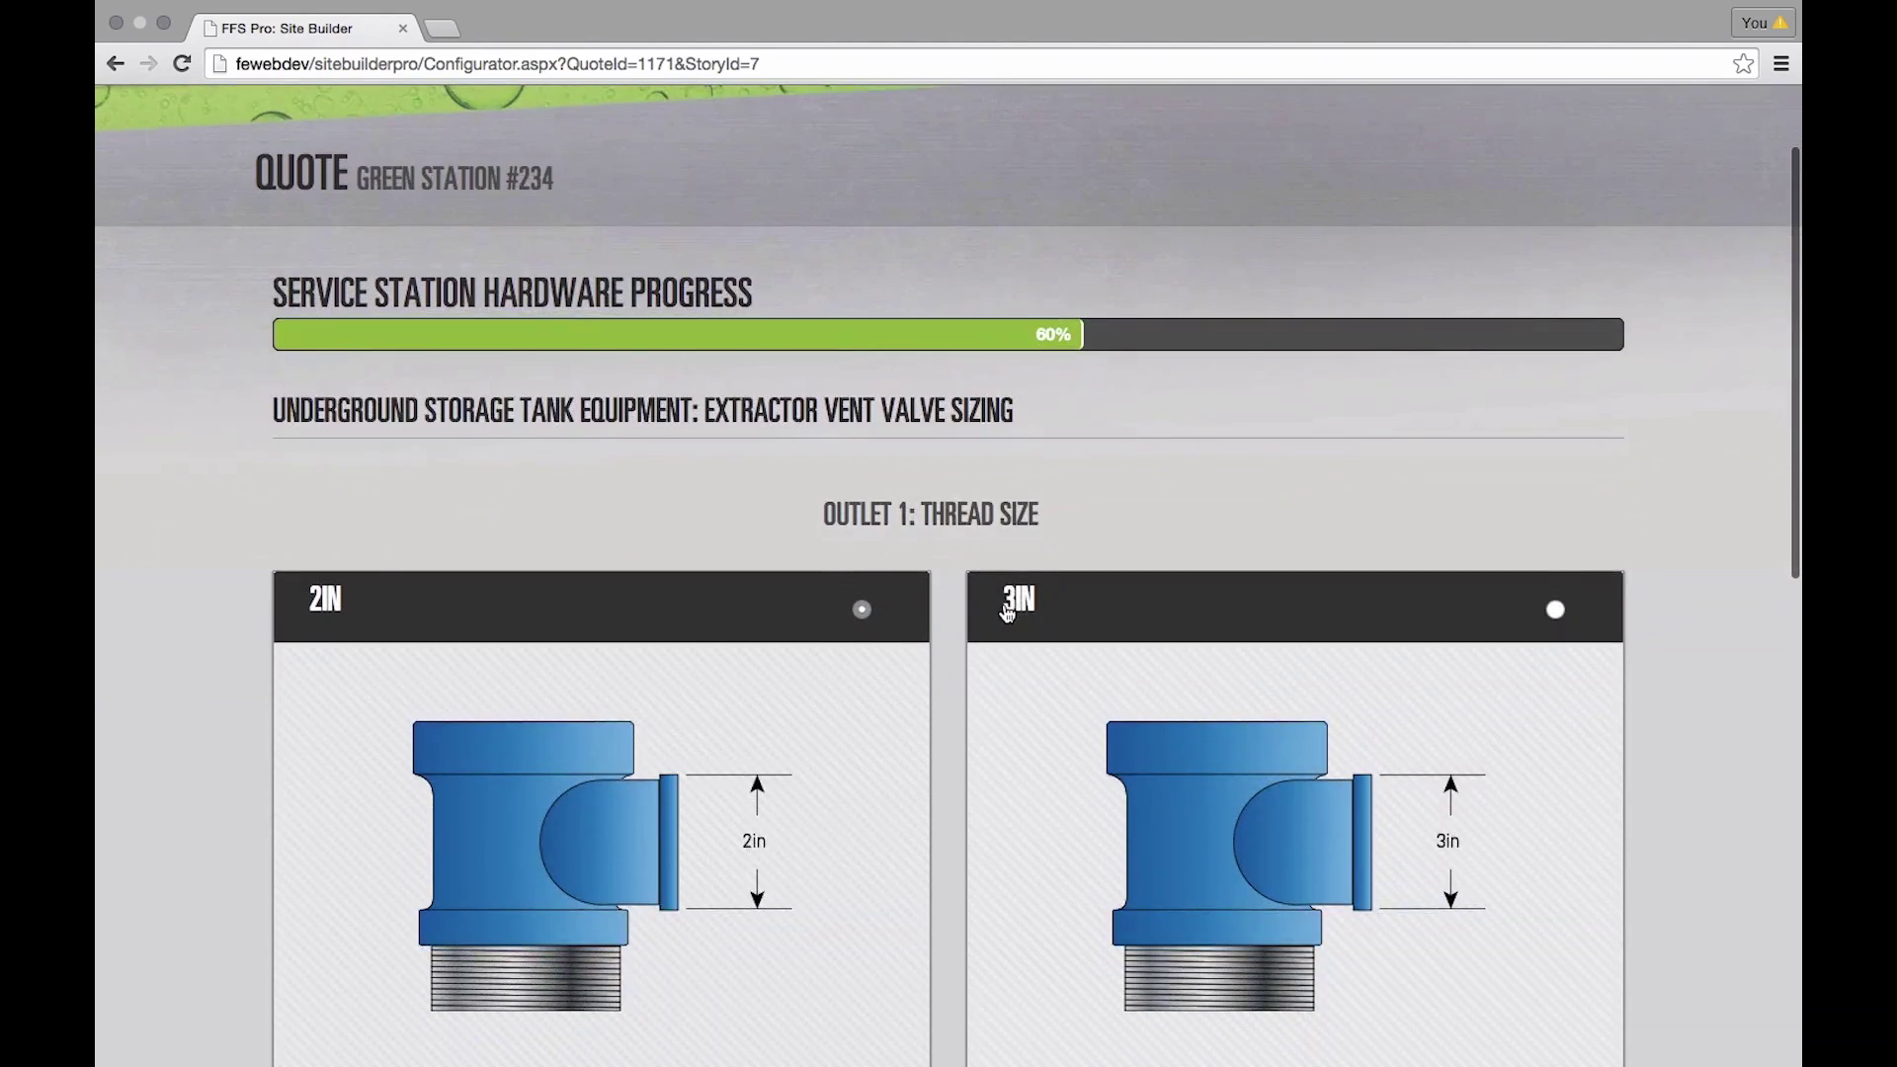
scroll(995, 676, down, 4)
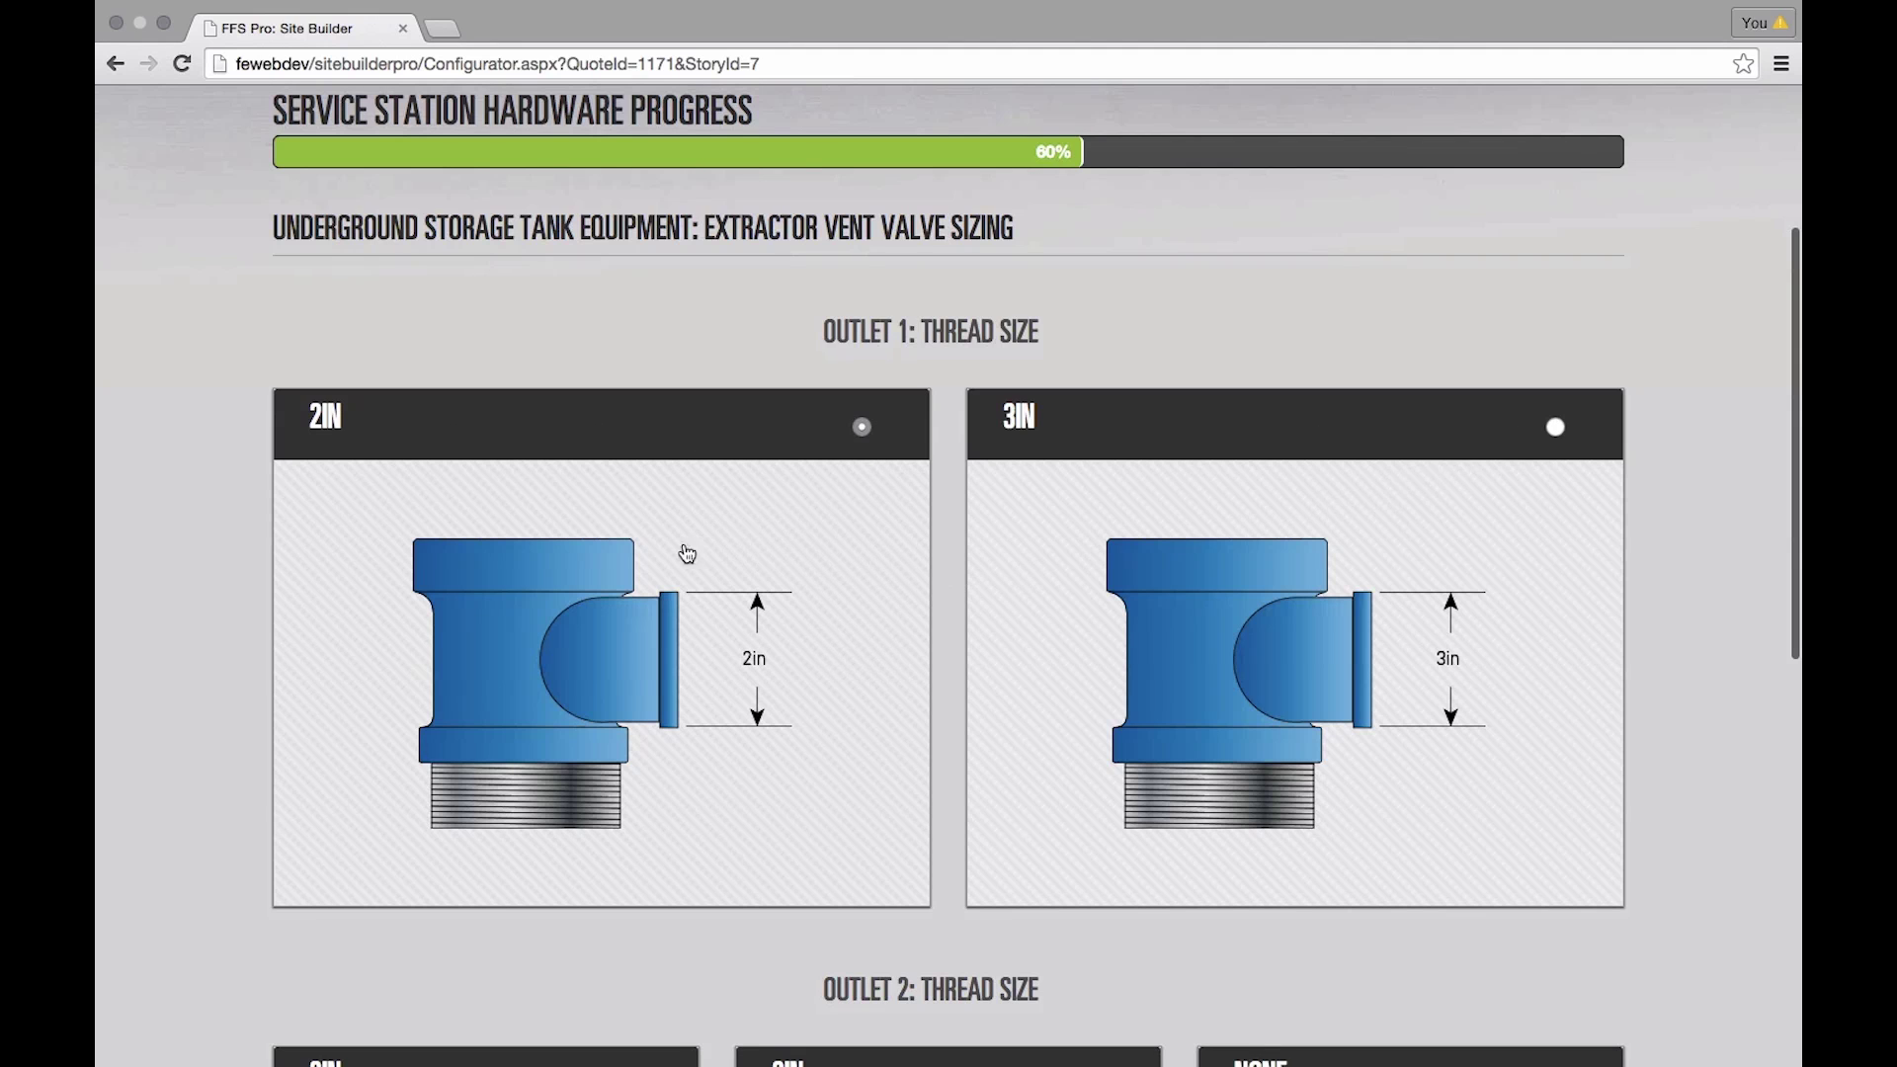
scroll(877, 610, down, 2)
scroll(878, 605, down, 5)
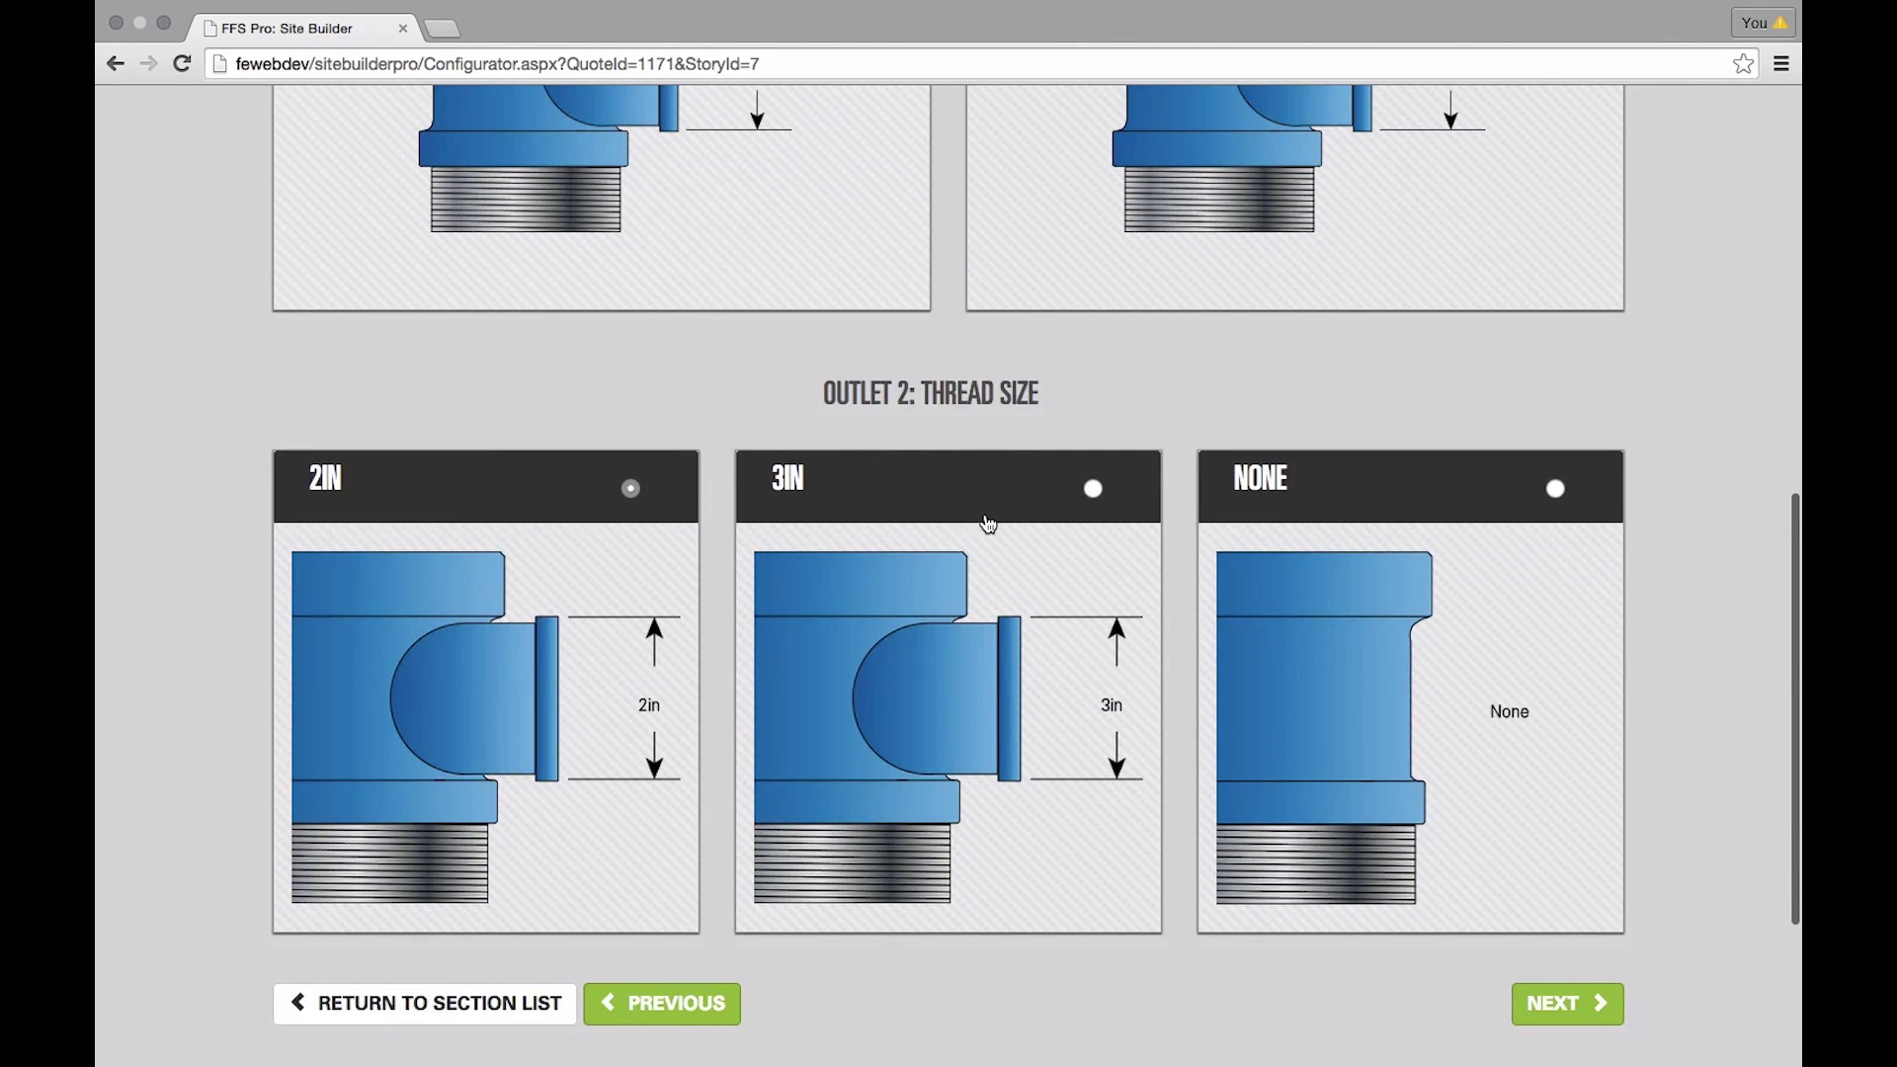
click(1556, 490)
- Accept the 2in outlet sizing and set the extractor vent valve quantity to 2
scroll(1513, 657, up, 5)
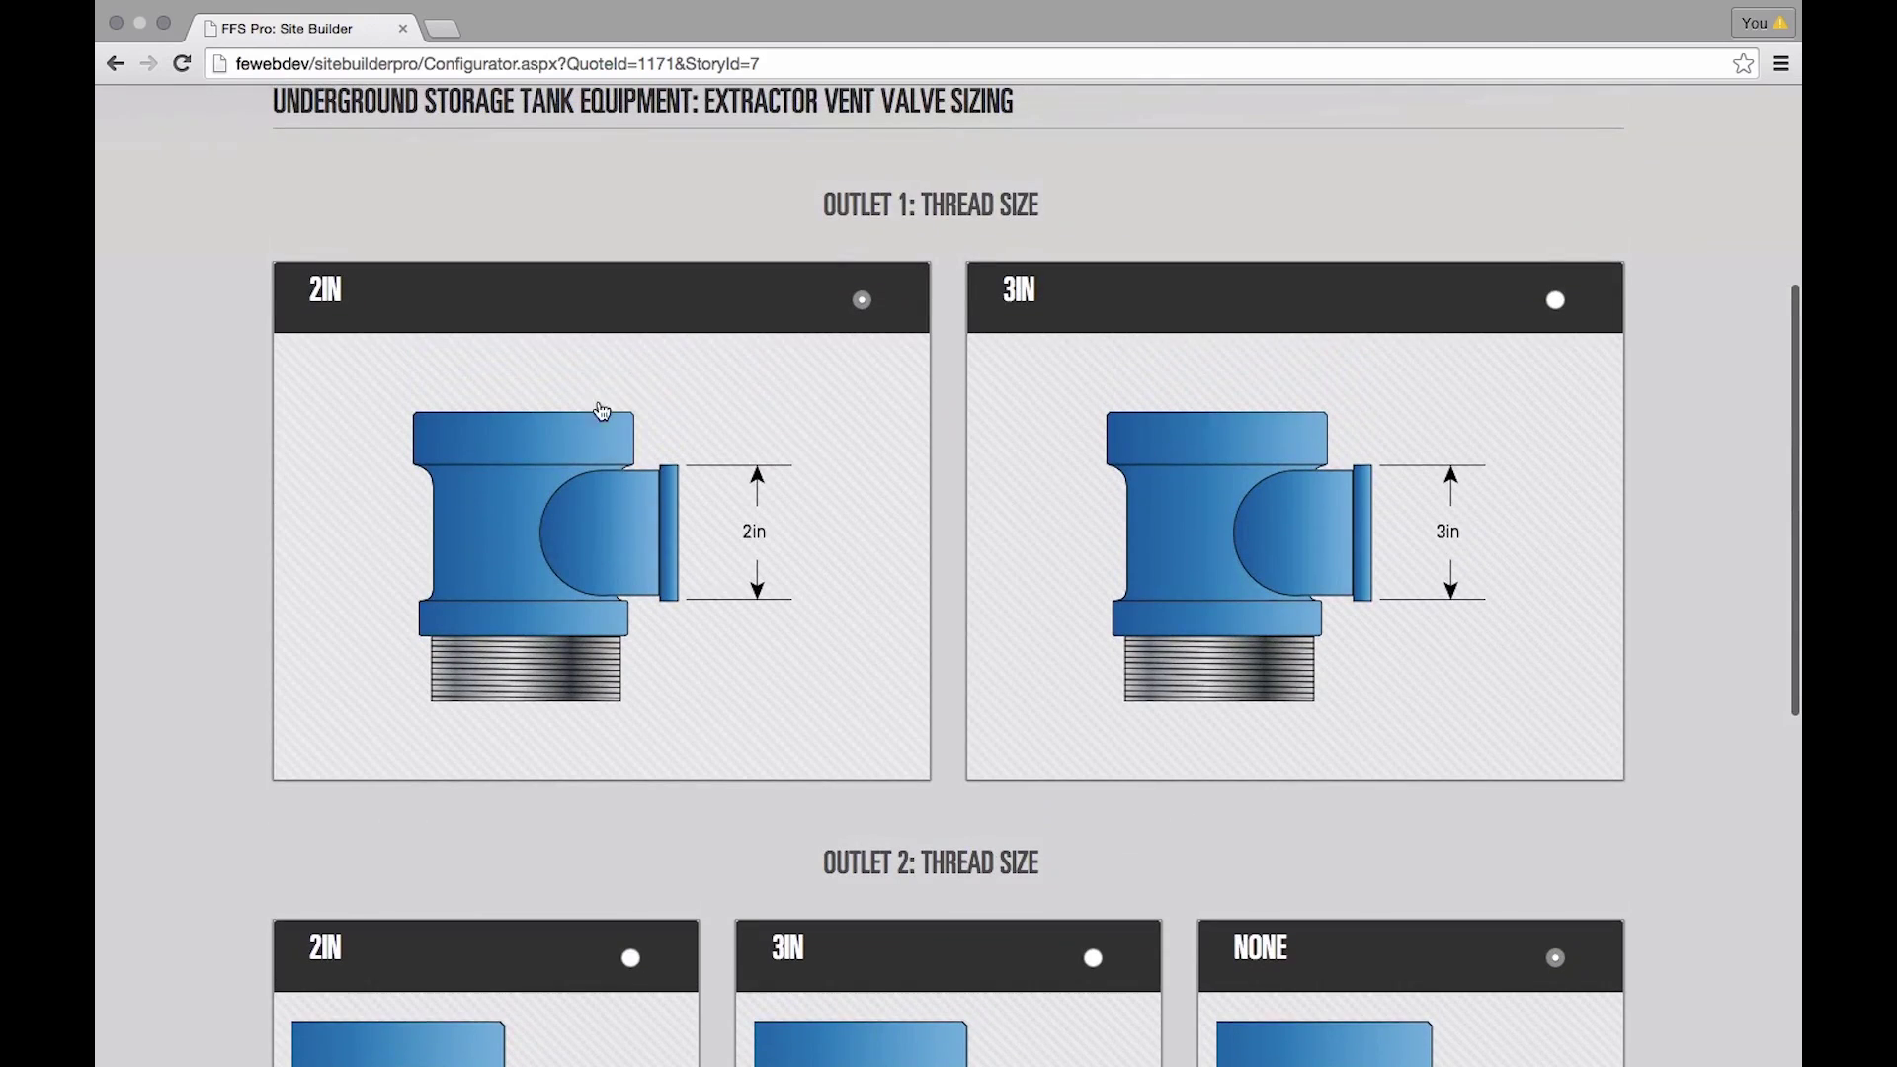
scroll(711, 491, up, 1)
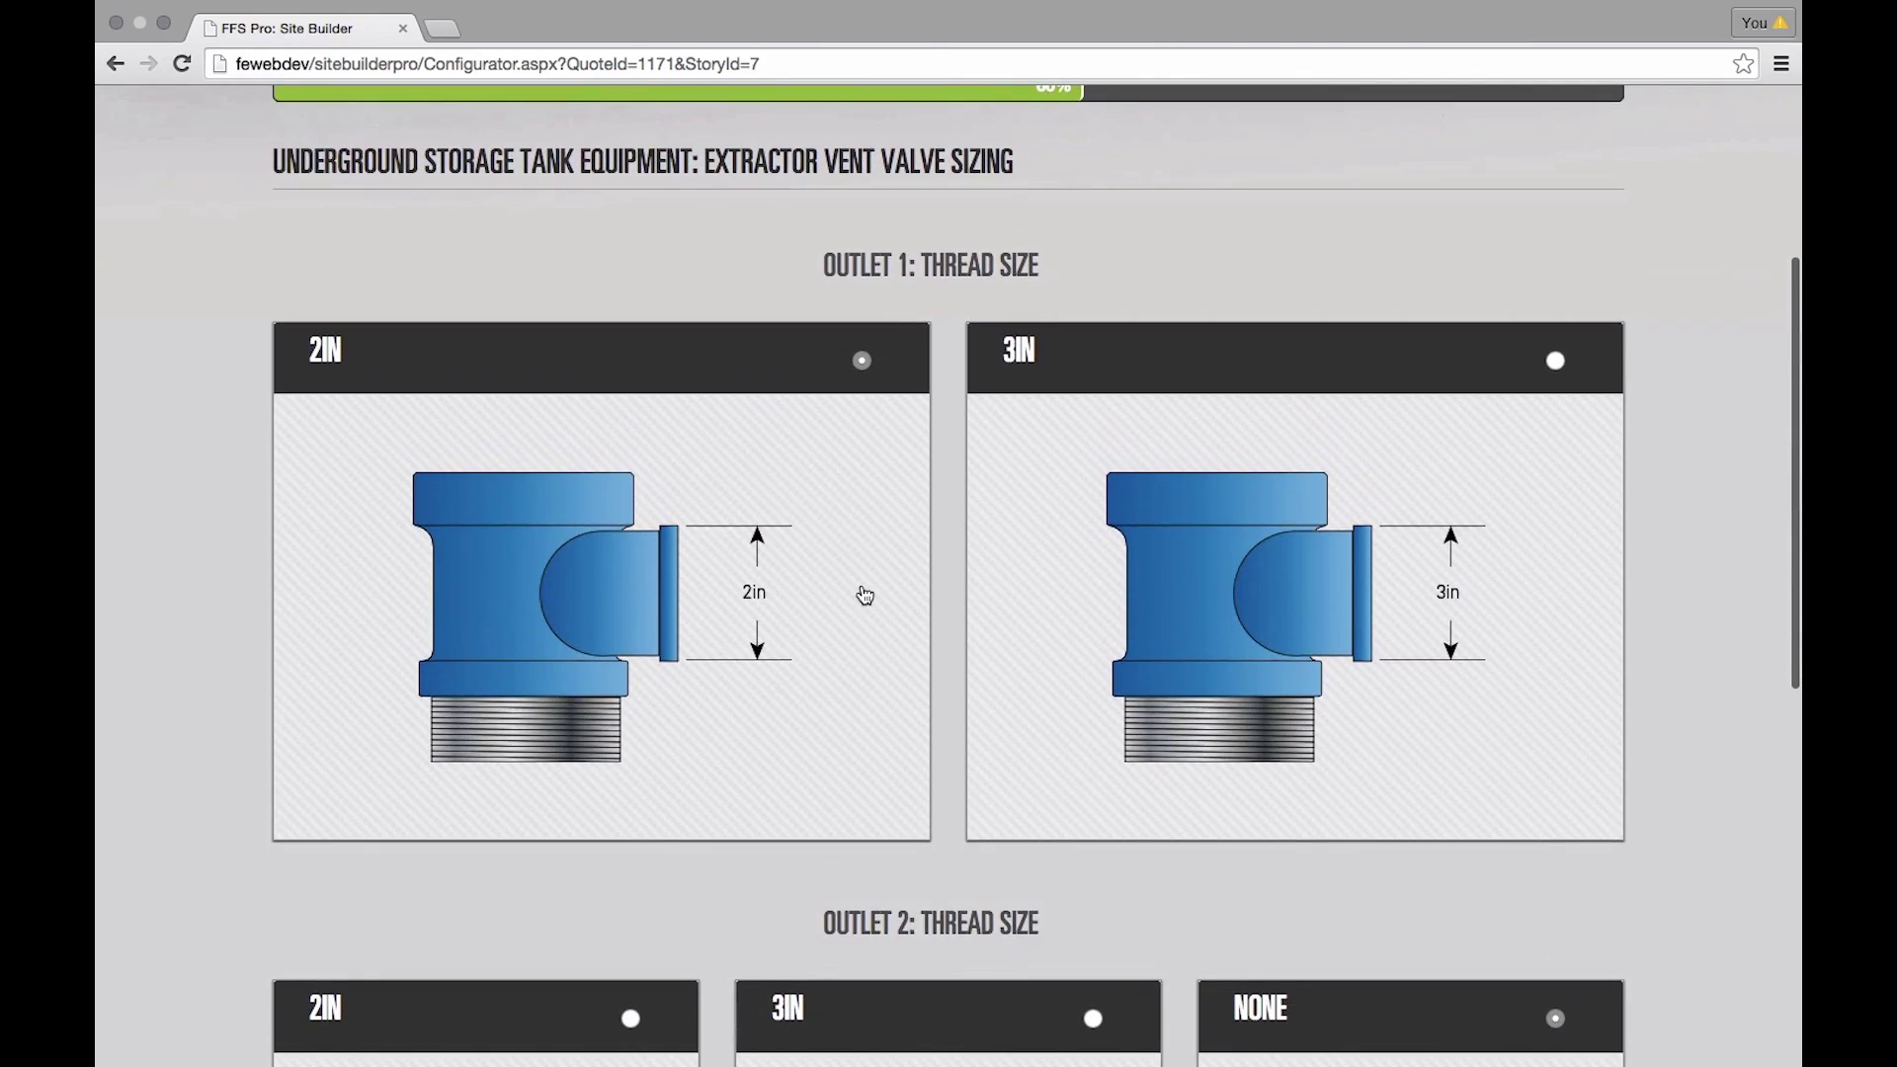
scroll(850, 591, down, 6)
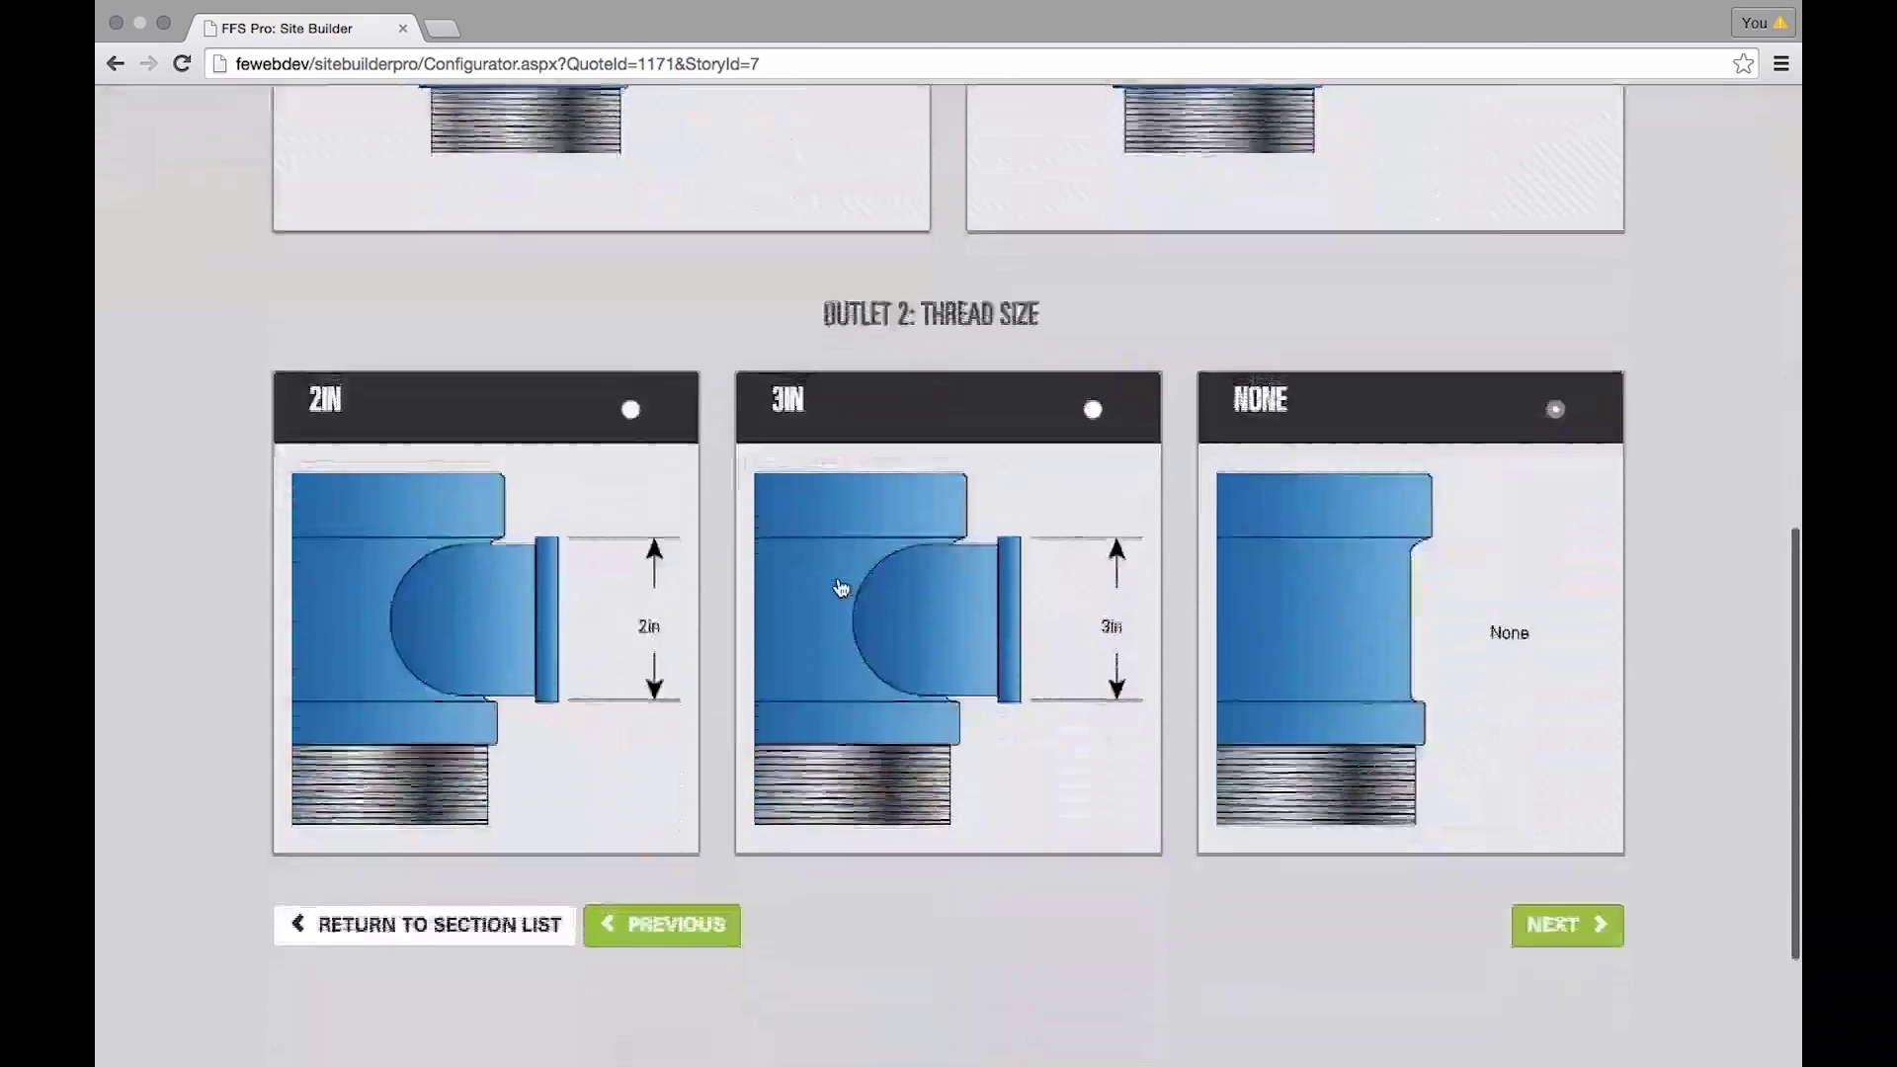
scroll(841, 588, down, 1)
click(1560, 840)
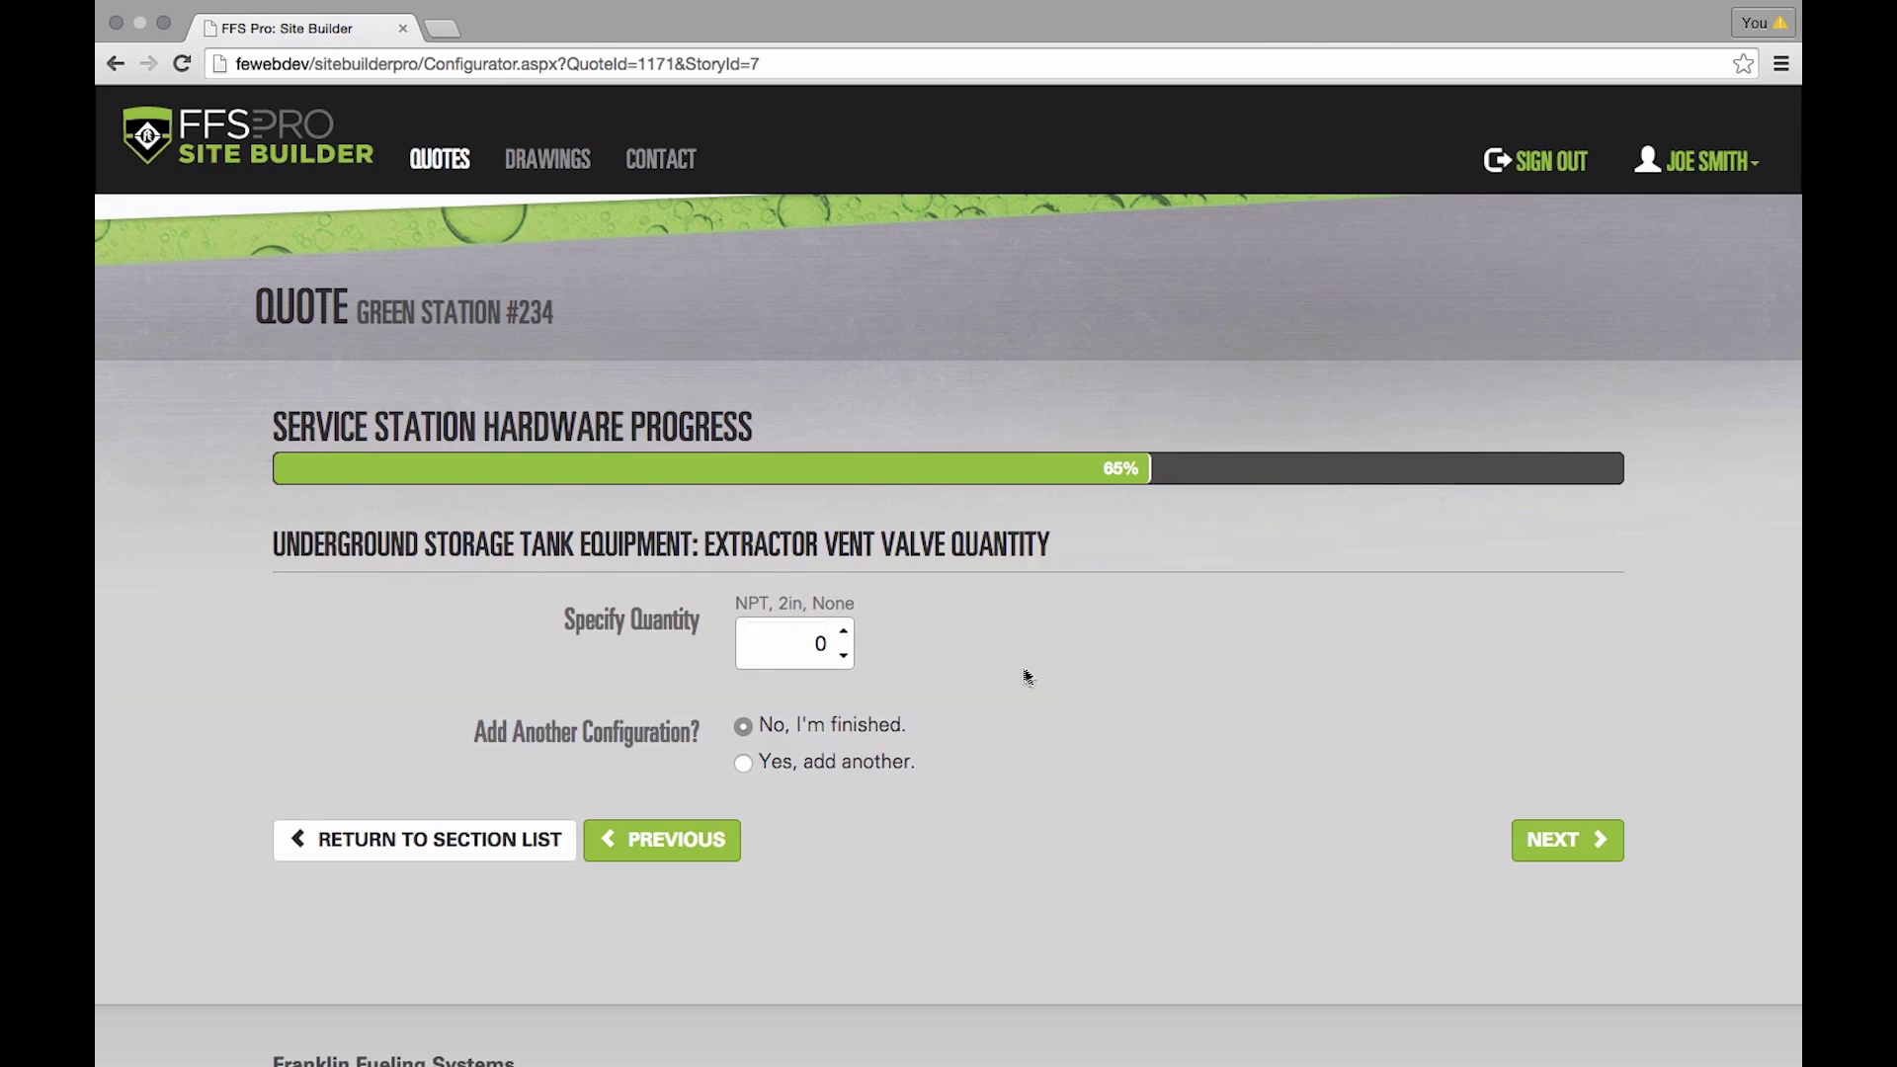
click(845, 633)
click(844, 633)
click(1573, 850)
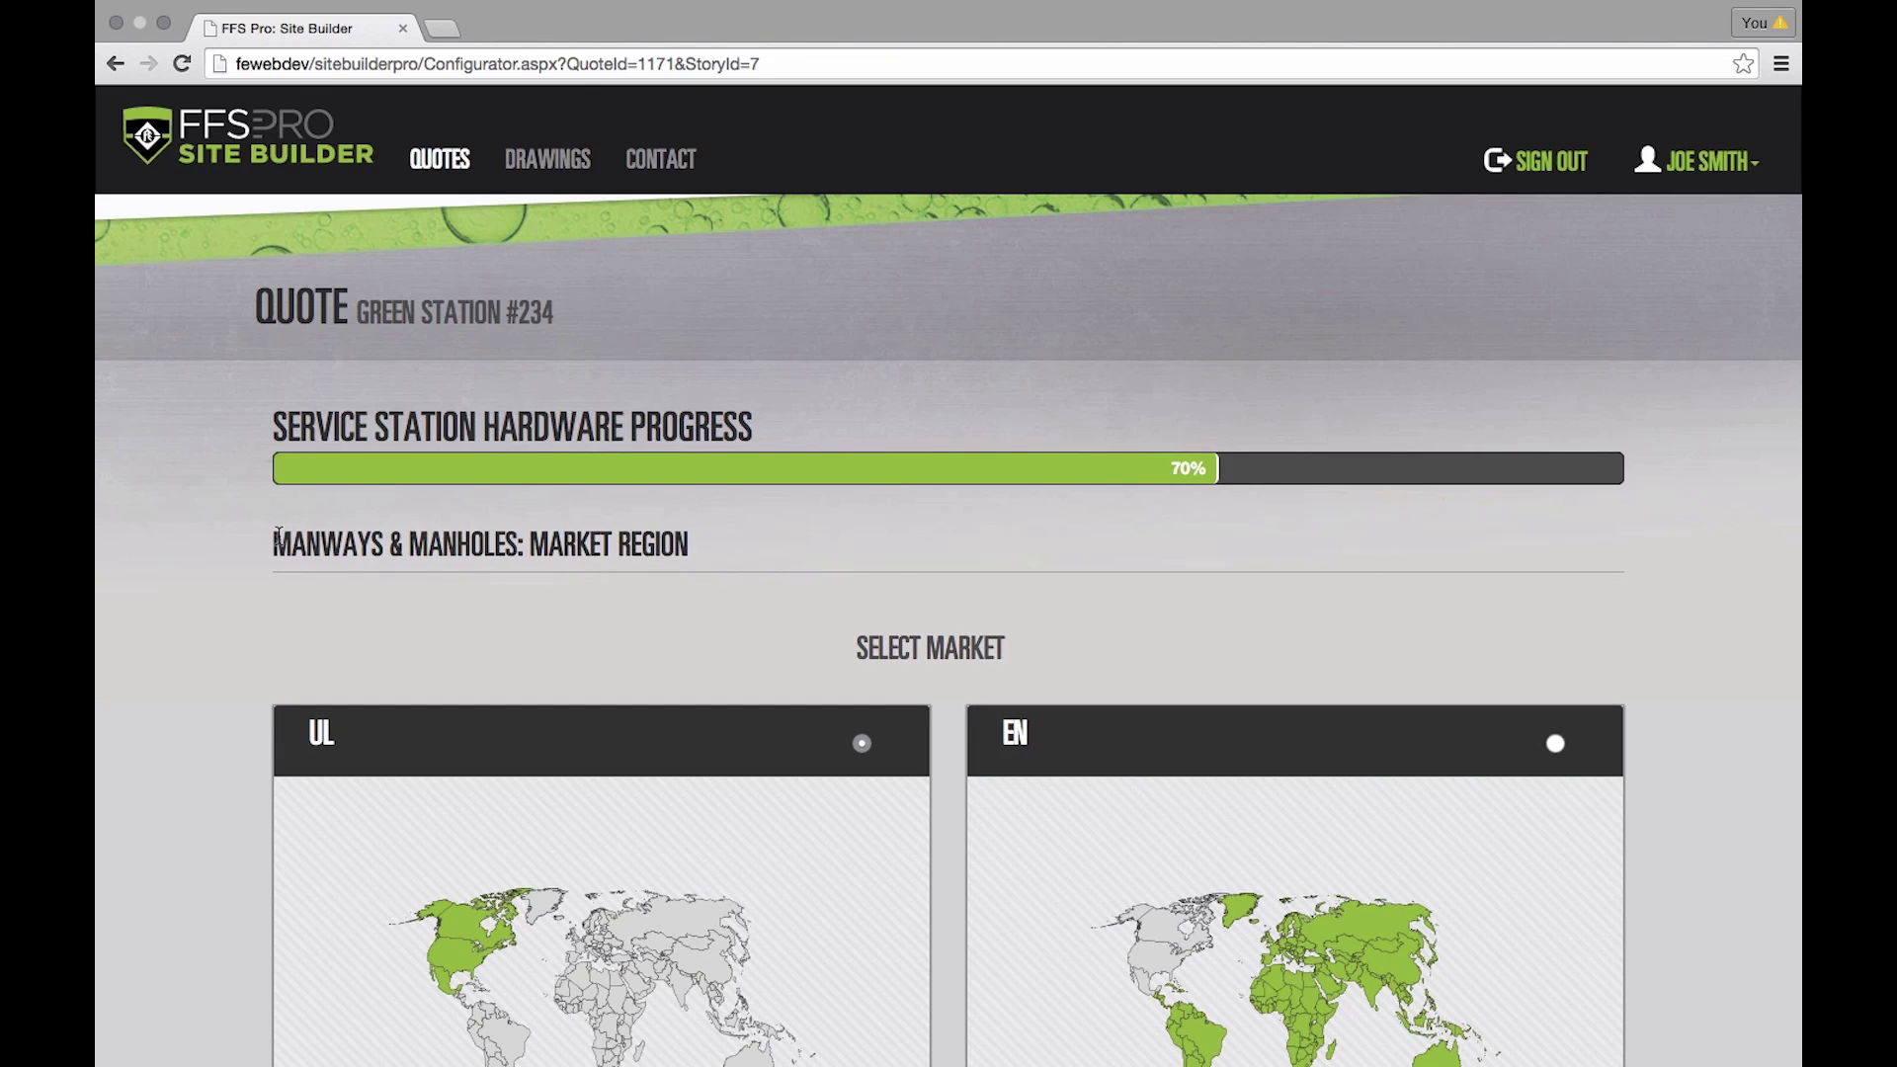
- Add one UL monitoring well with a 4in (102mm) diameter
scroll(1427, 612, down, 5)
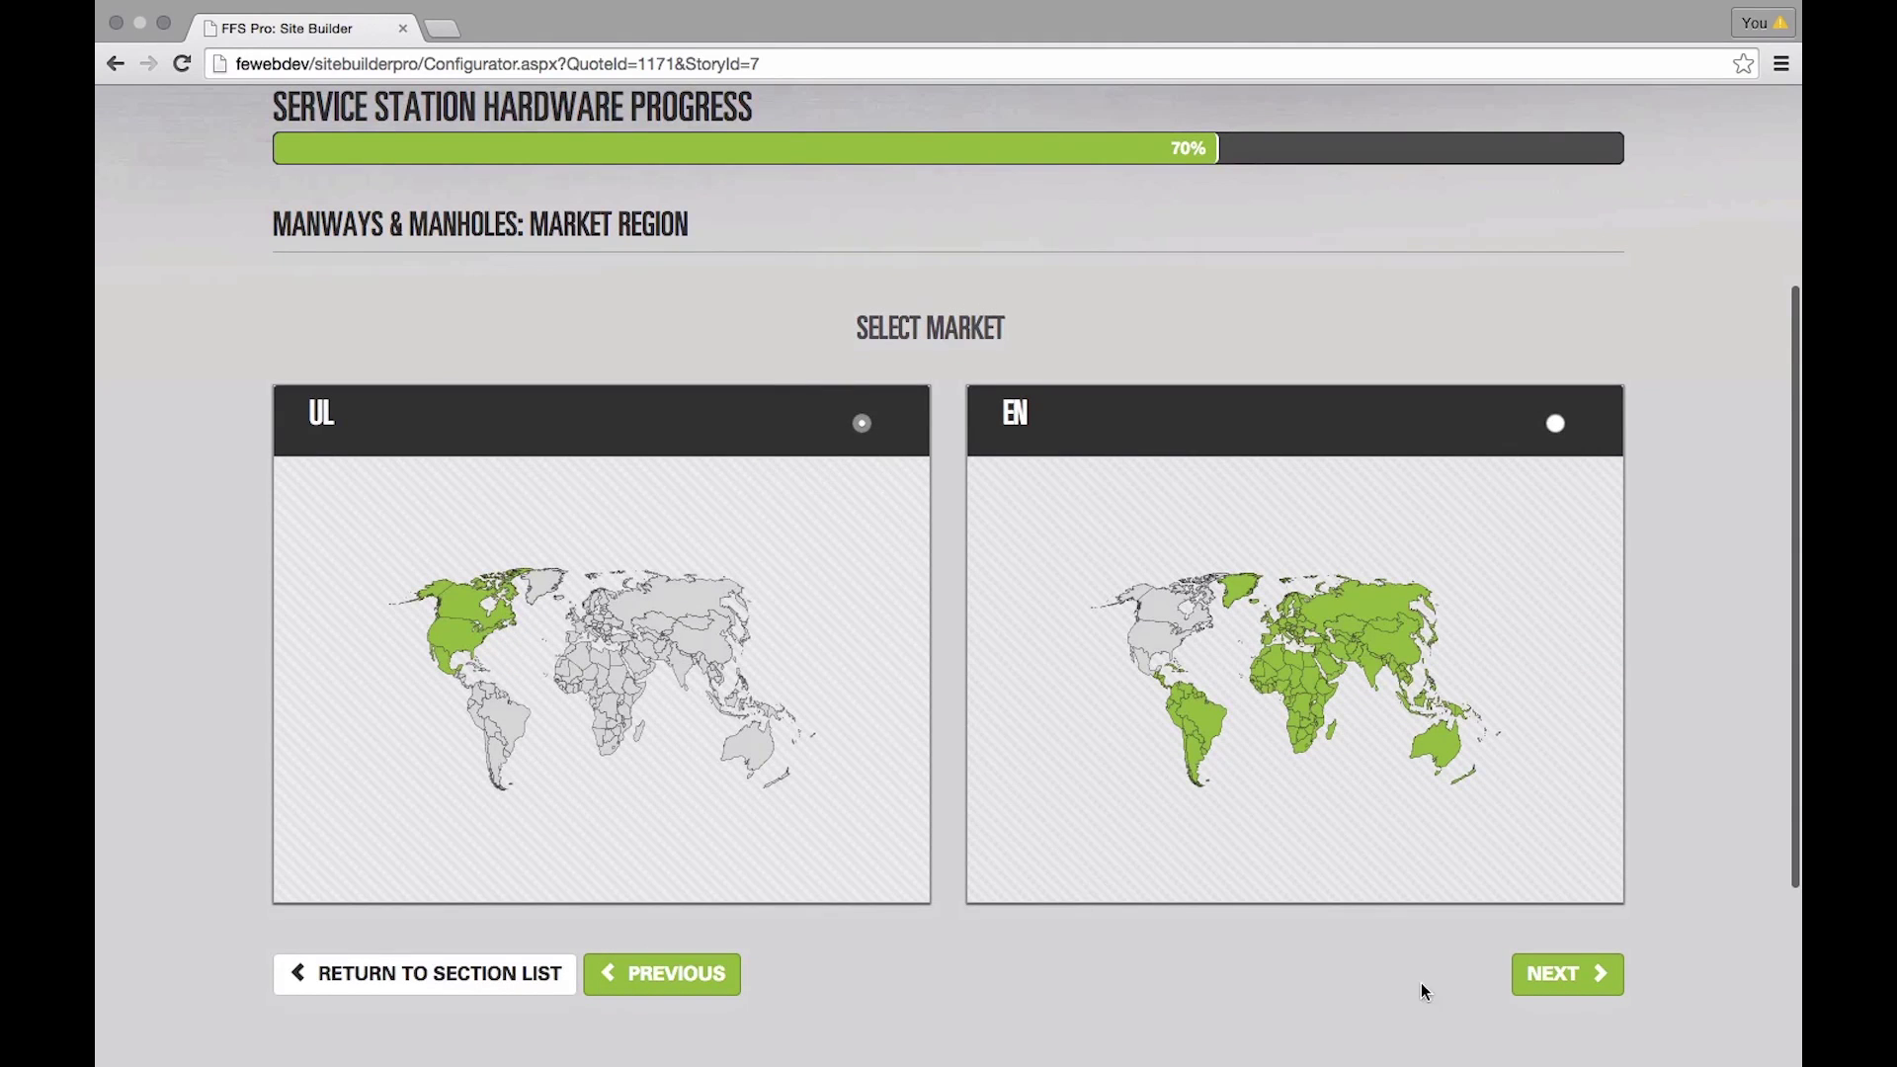
click(1556, 974)
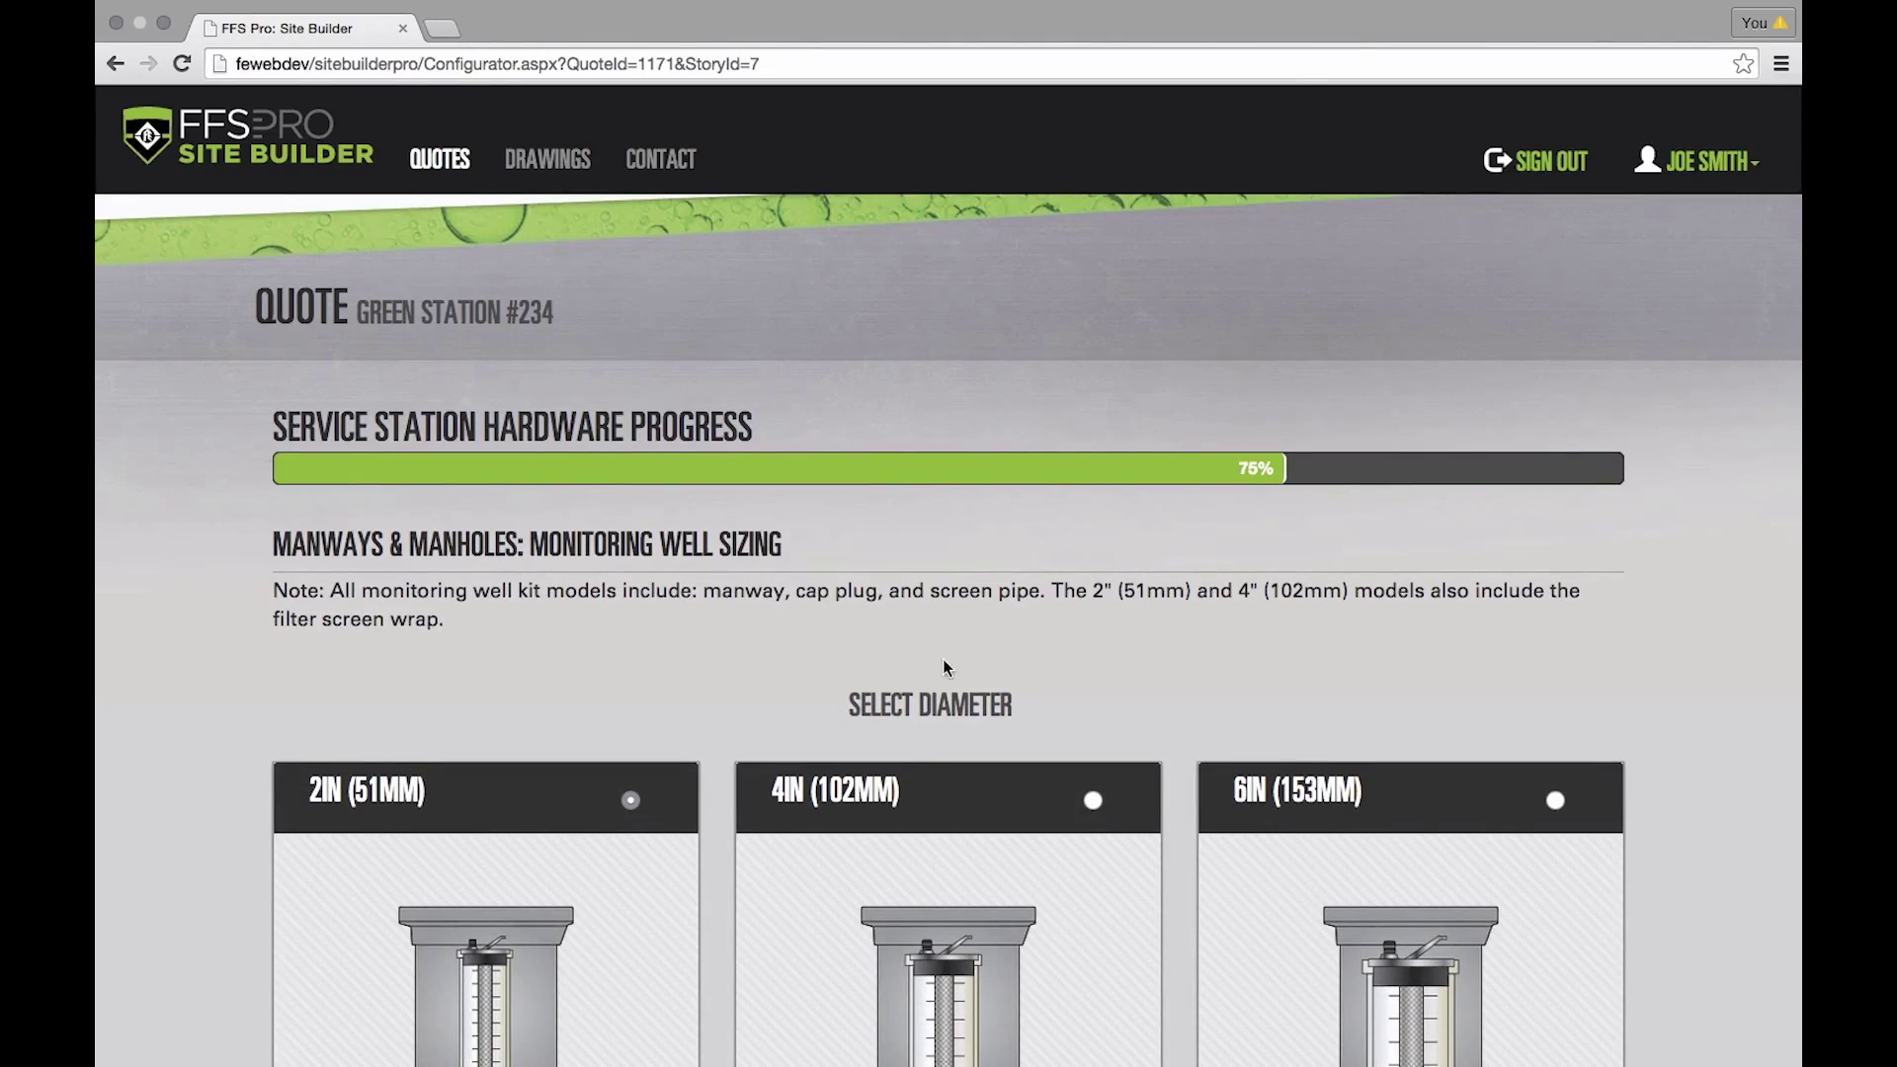
scroll(489, 589, down, 2)
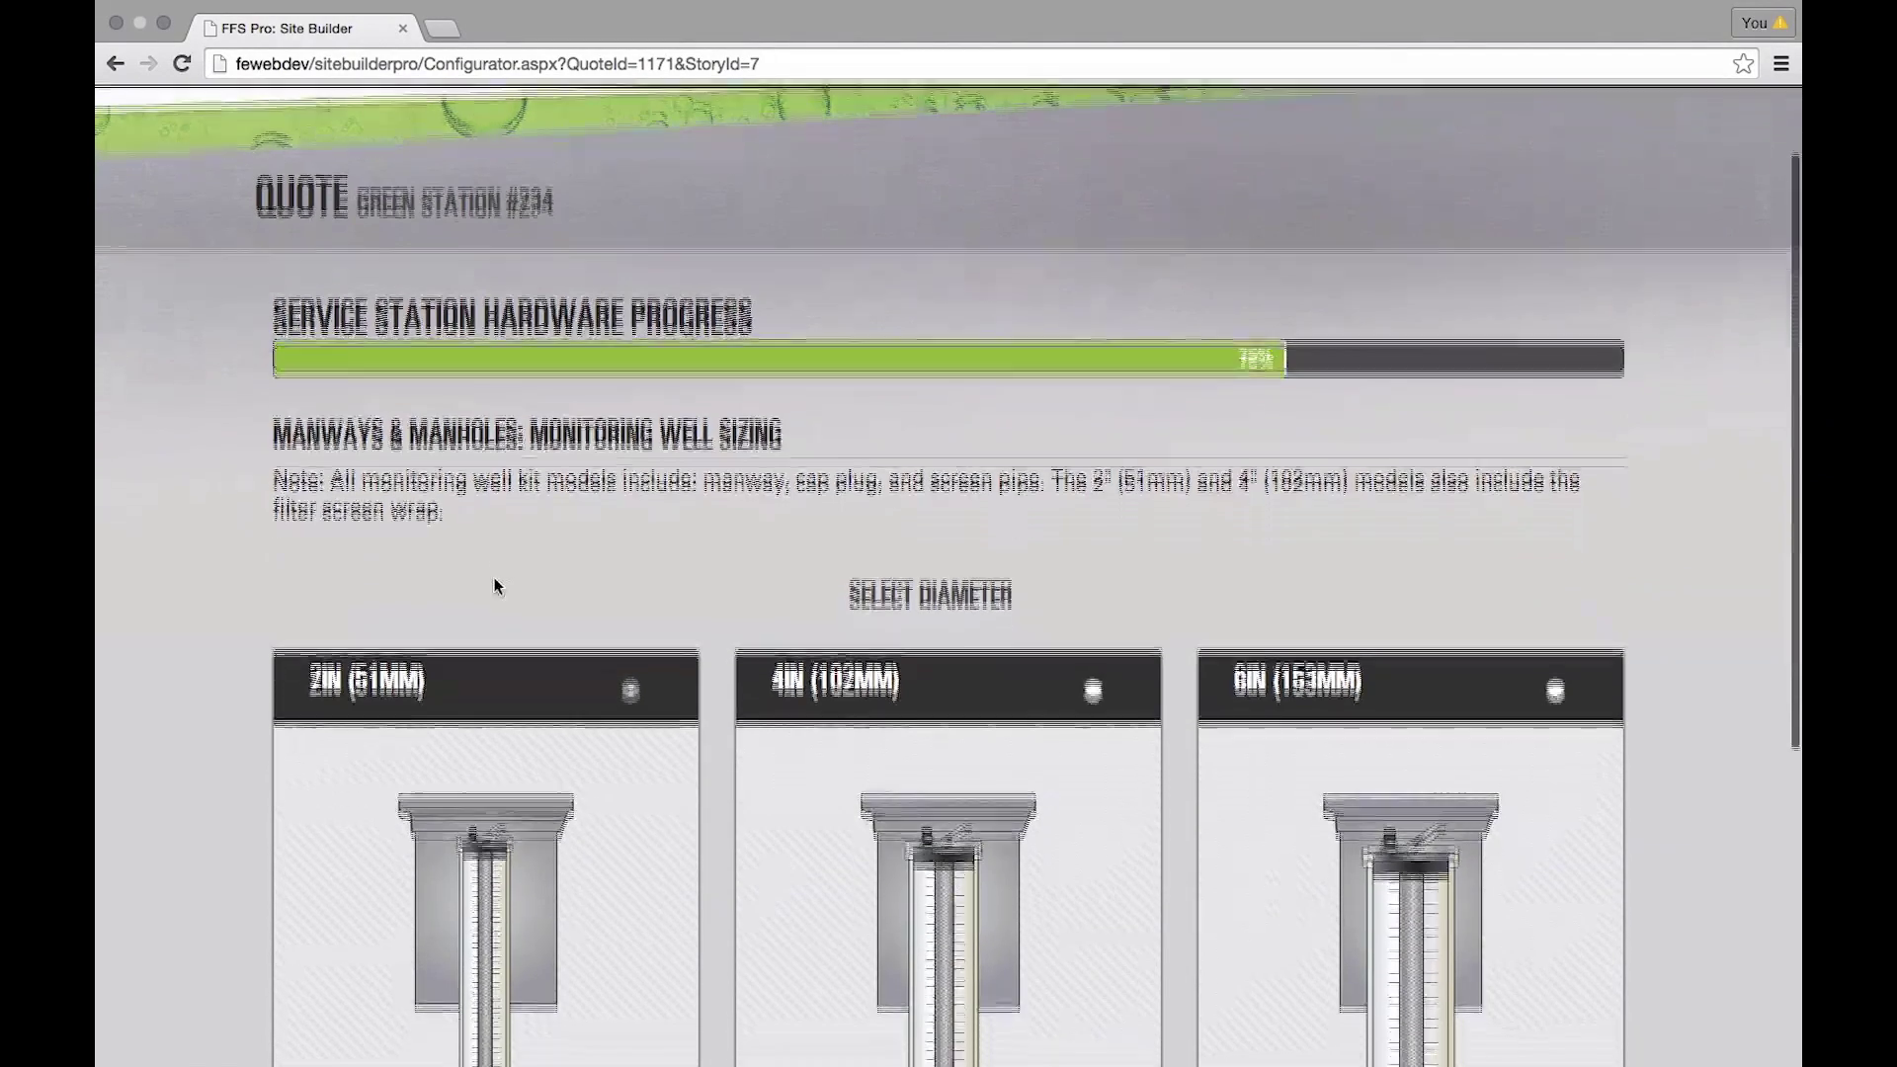
scroll(498, 585, down, 3)
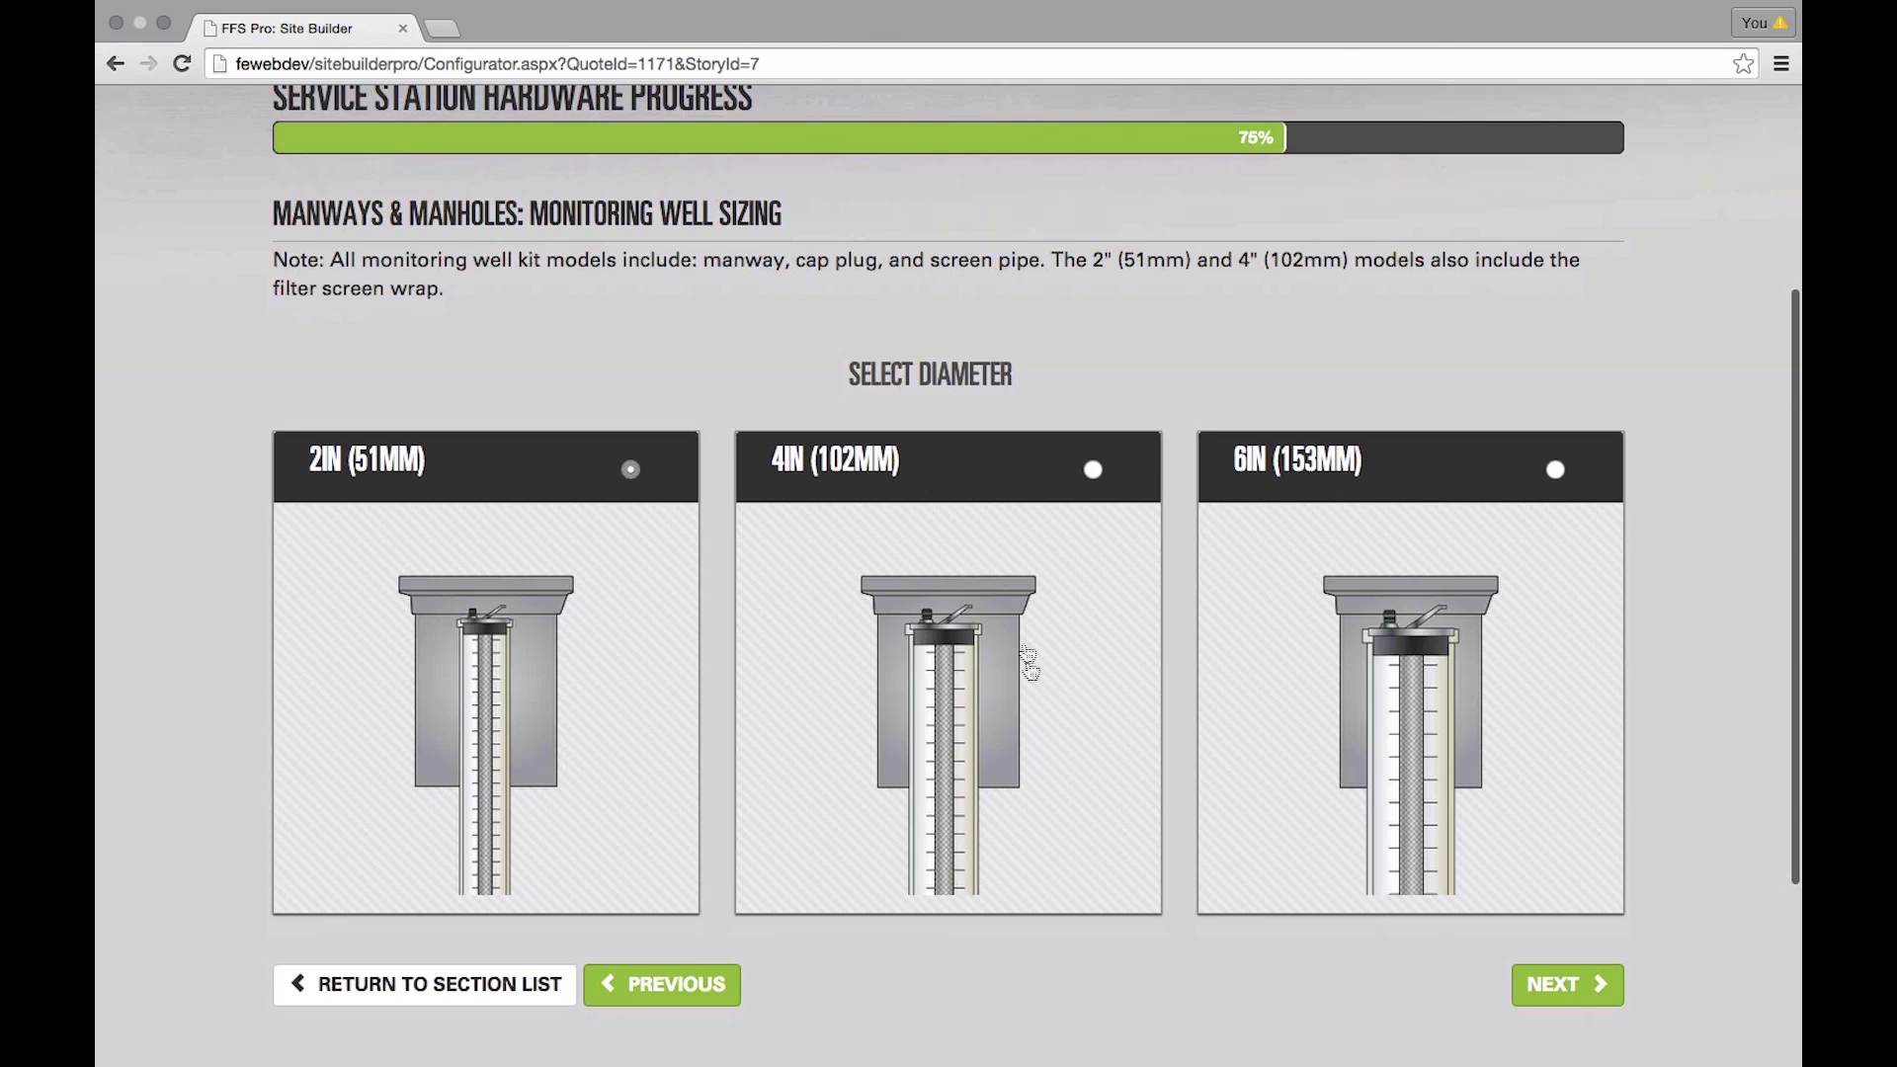
click(1045, 479)
click(1561, 988)
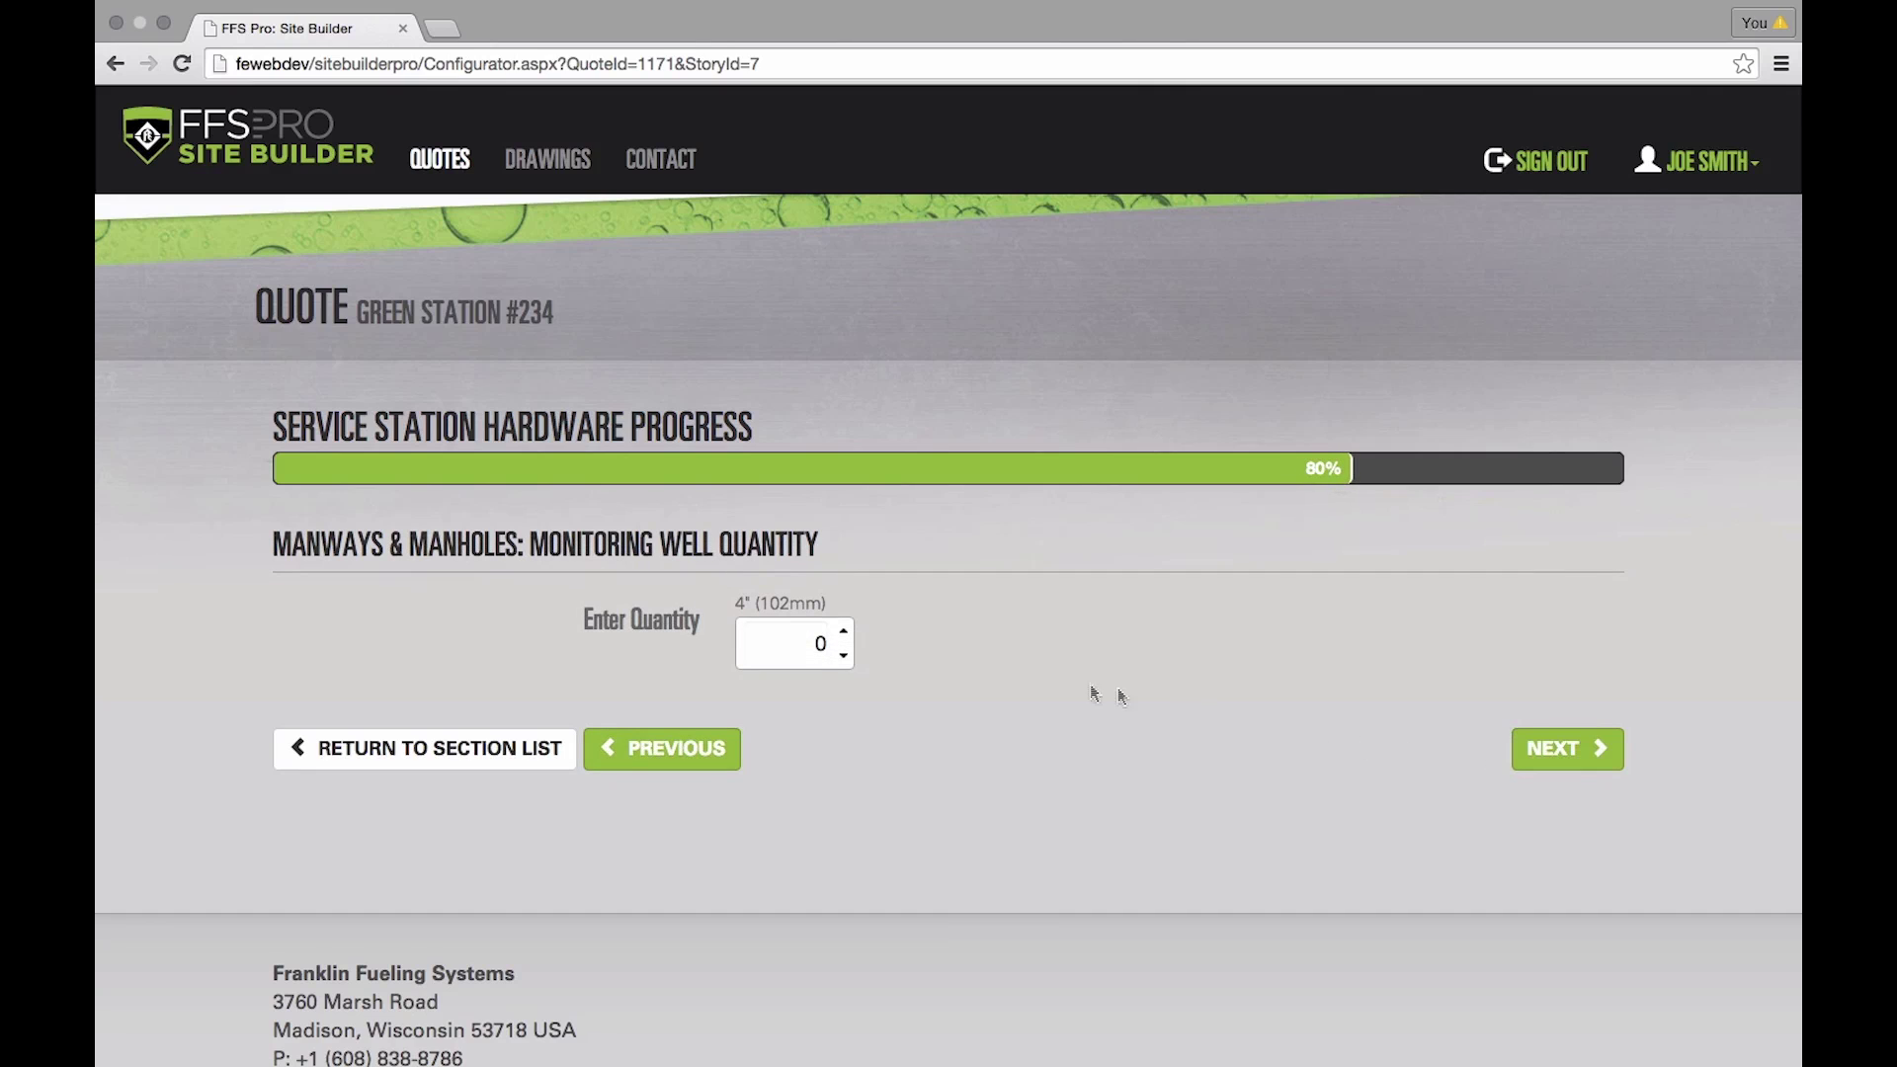
click(846, 631)
click(1559, 758)
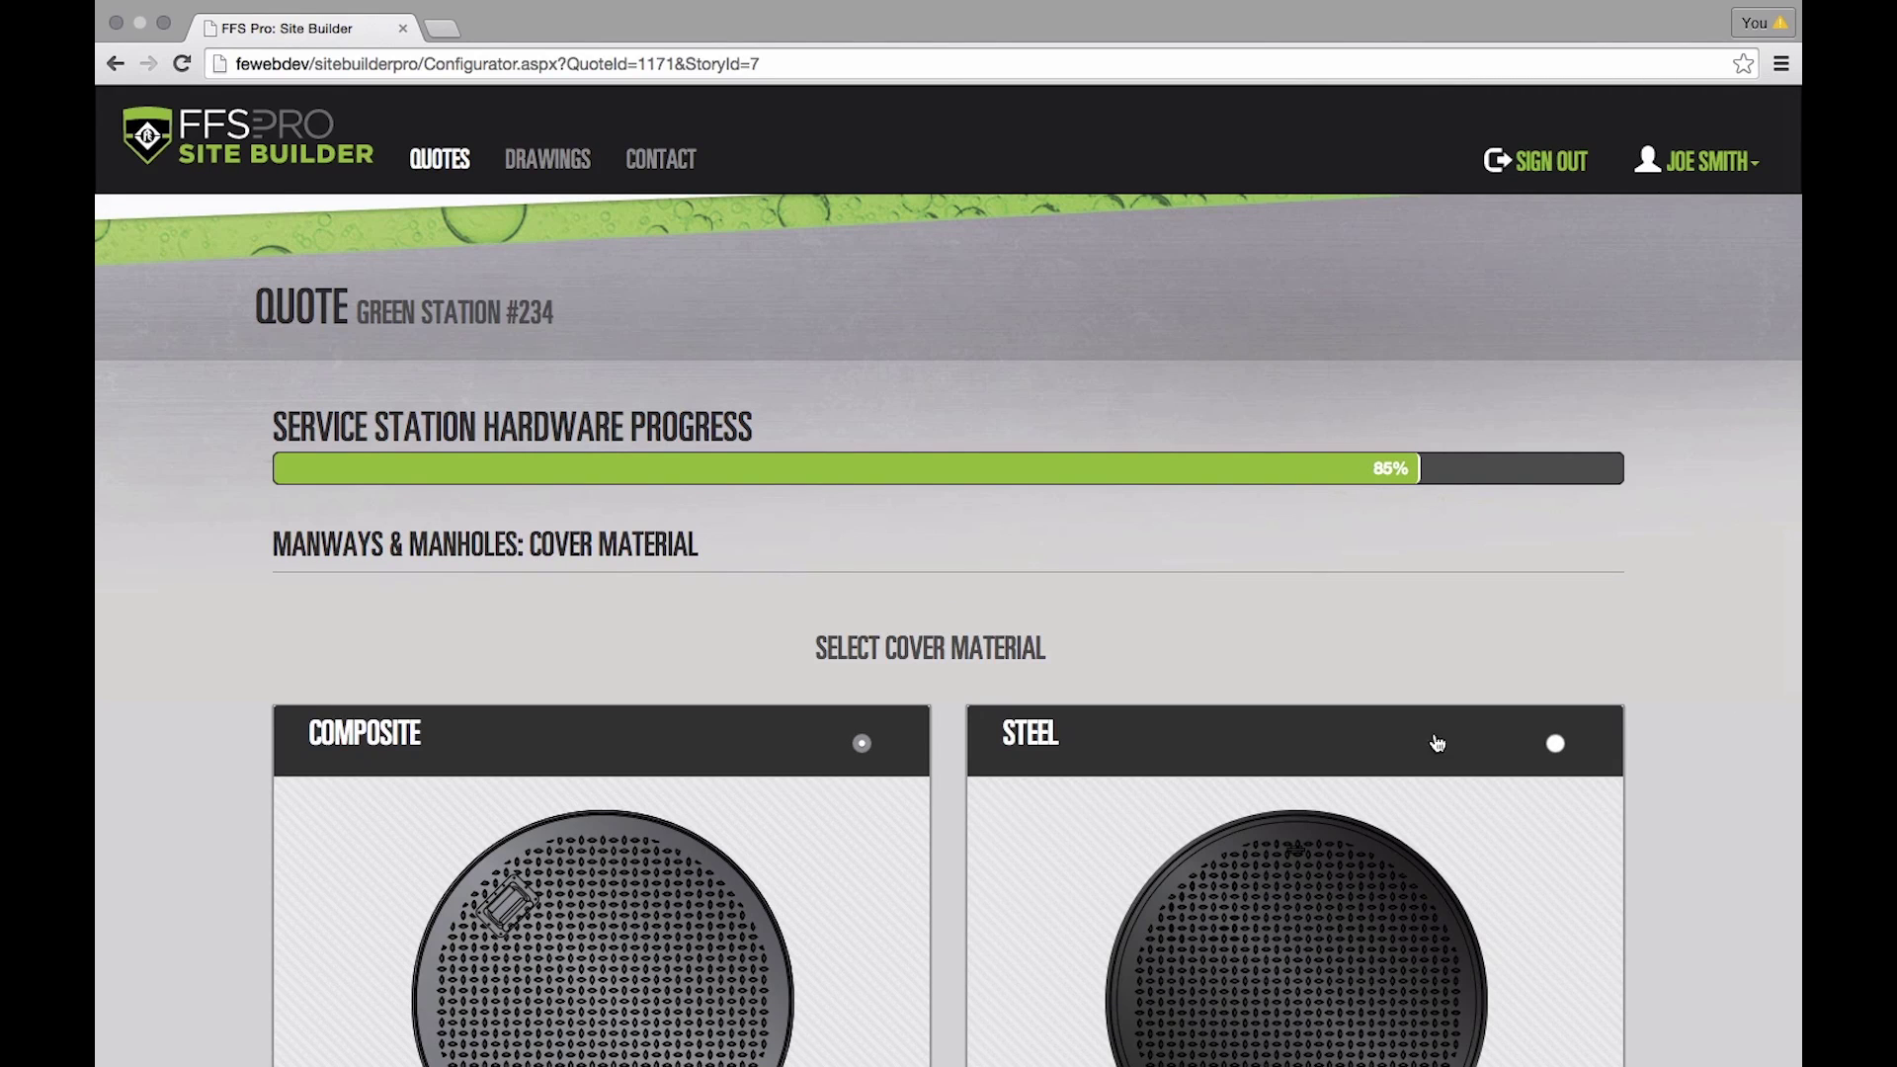
- Add two 42in composite manhole covers and choose to add another cover
scroll(687, 627, down, 3)
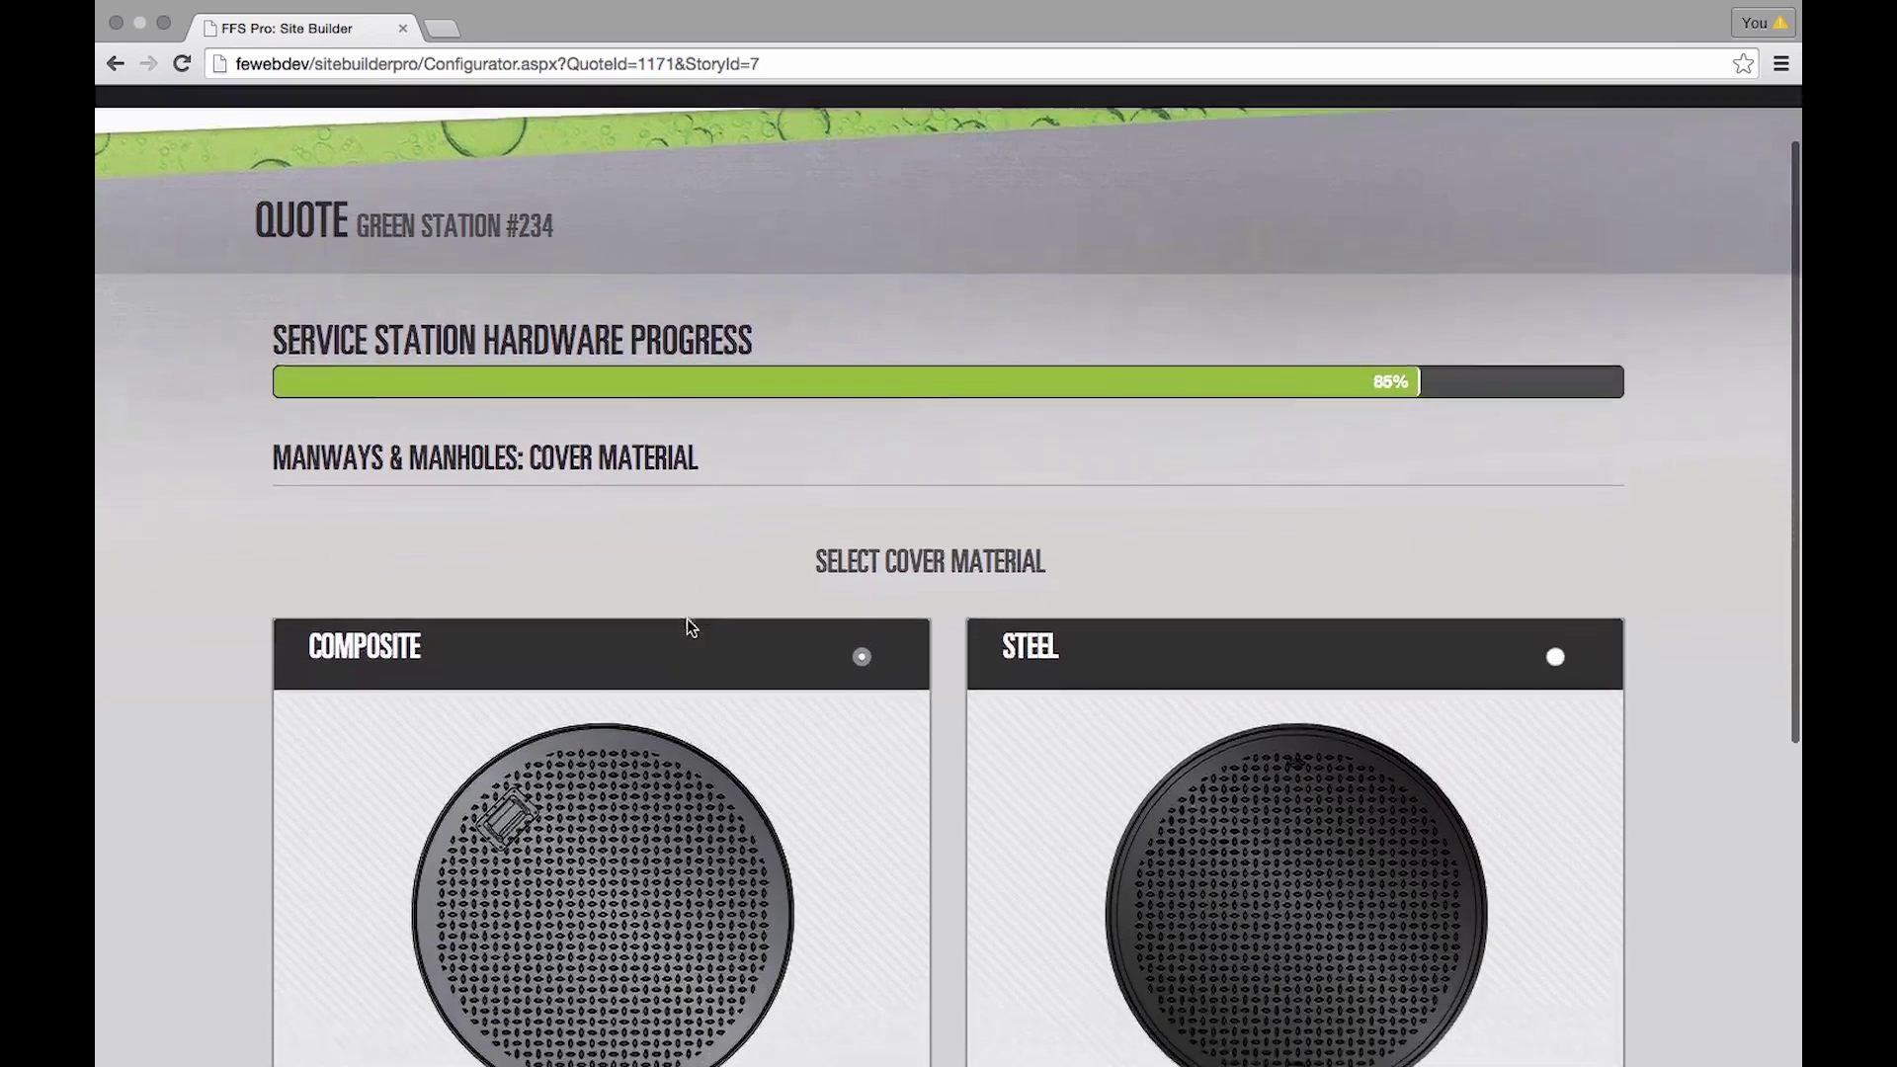
scroll(689, 628, down, 3)
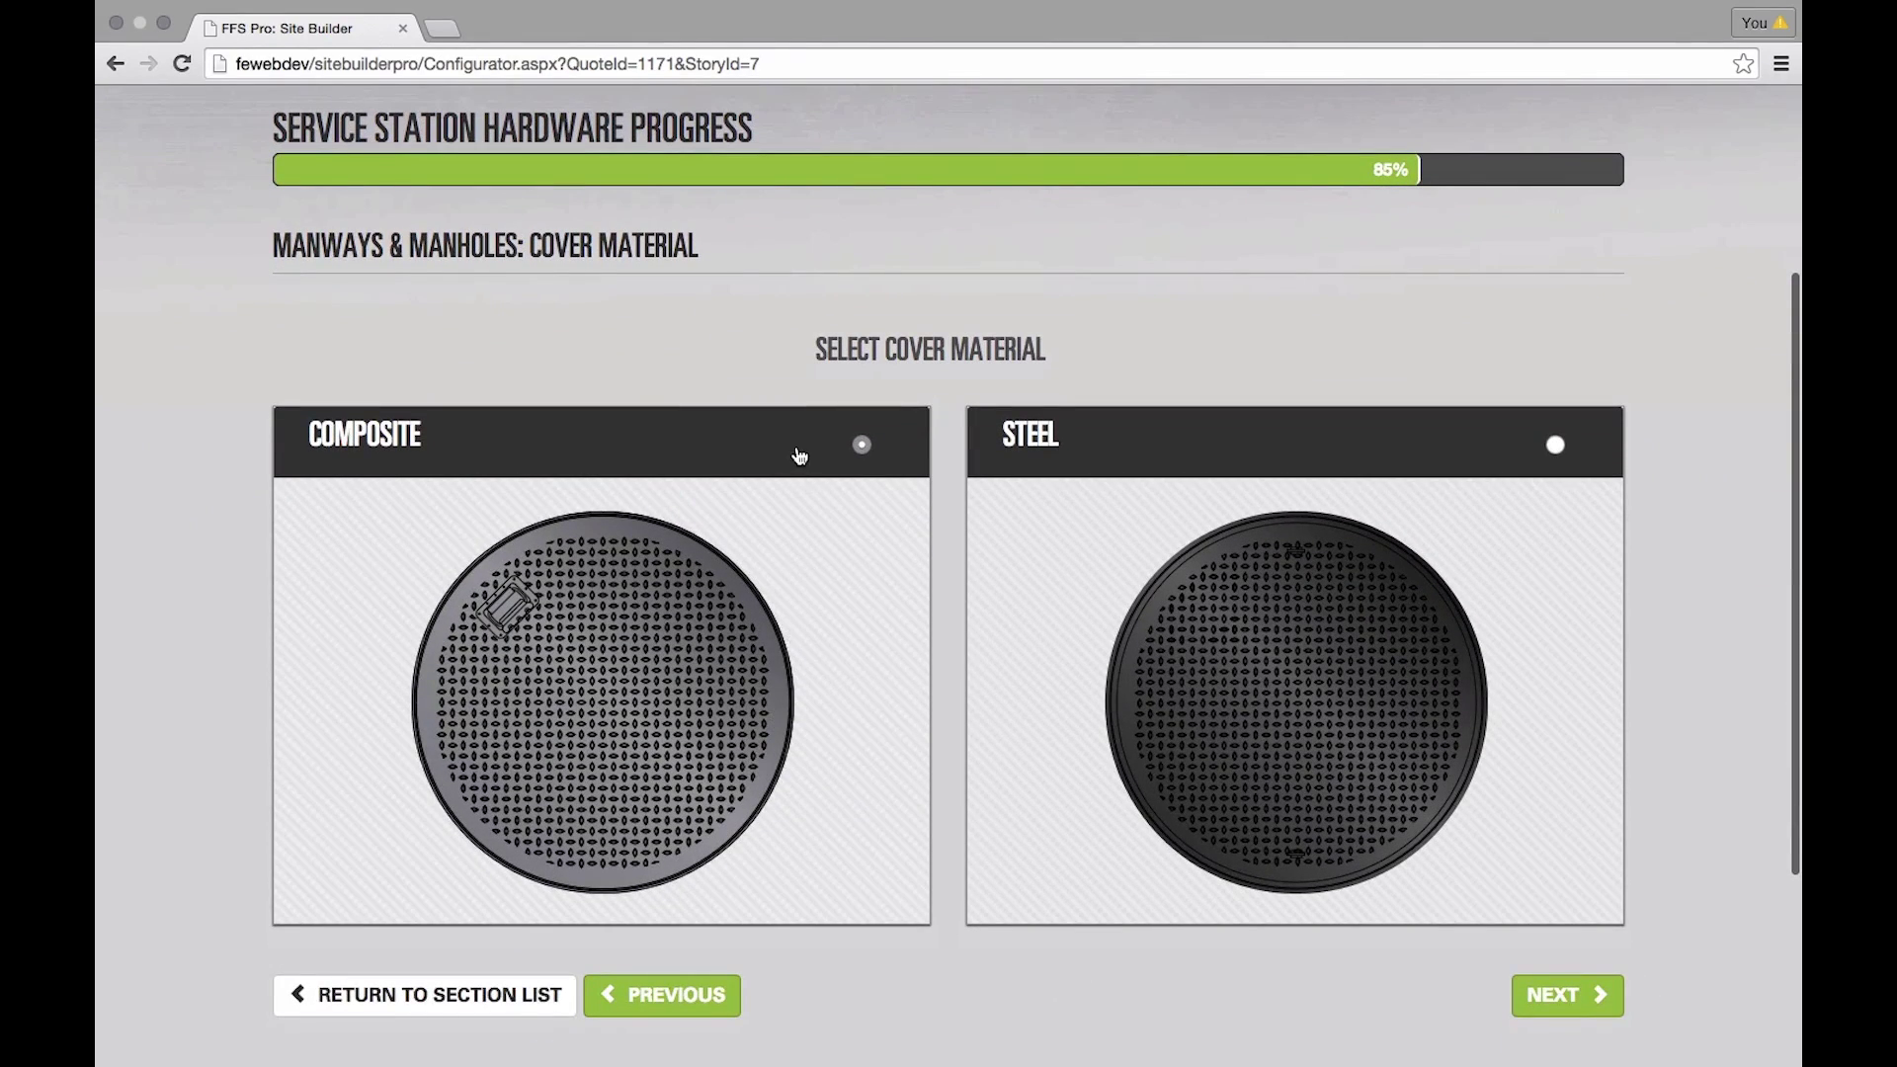
click(1584, 999)
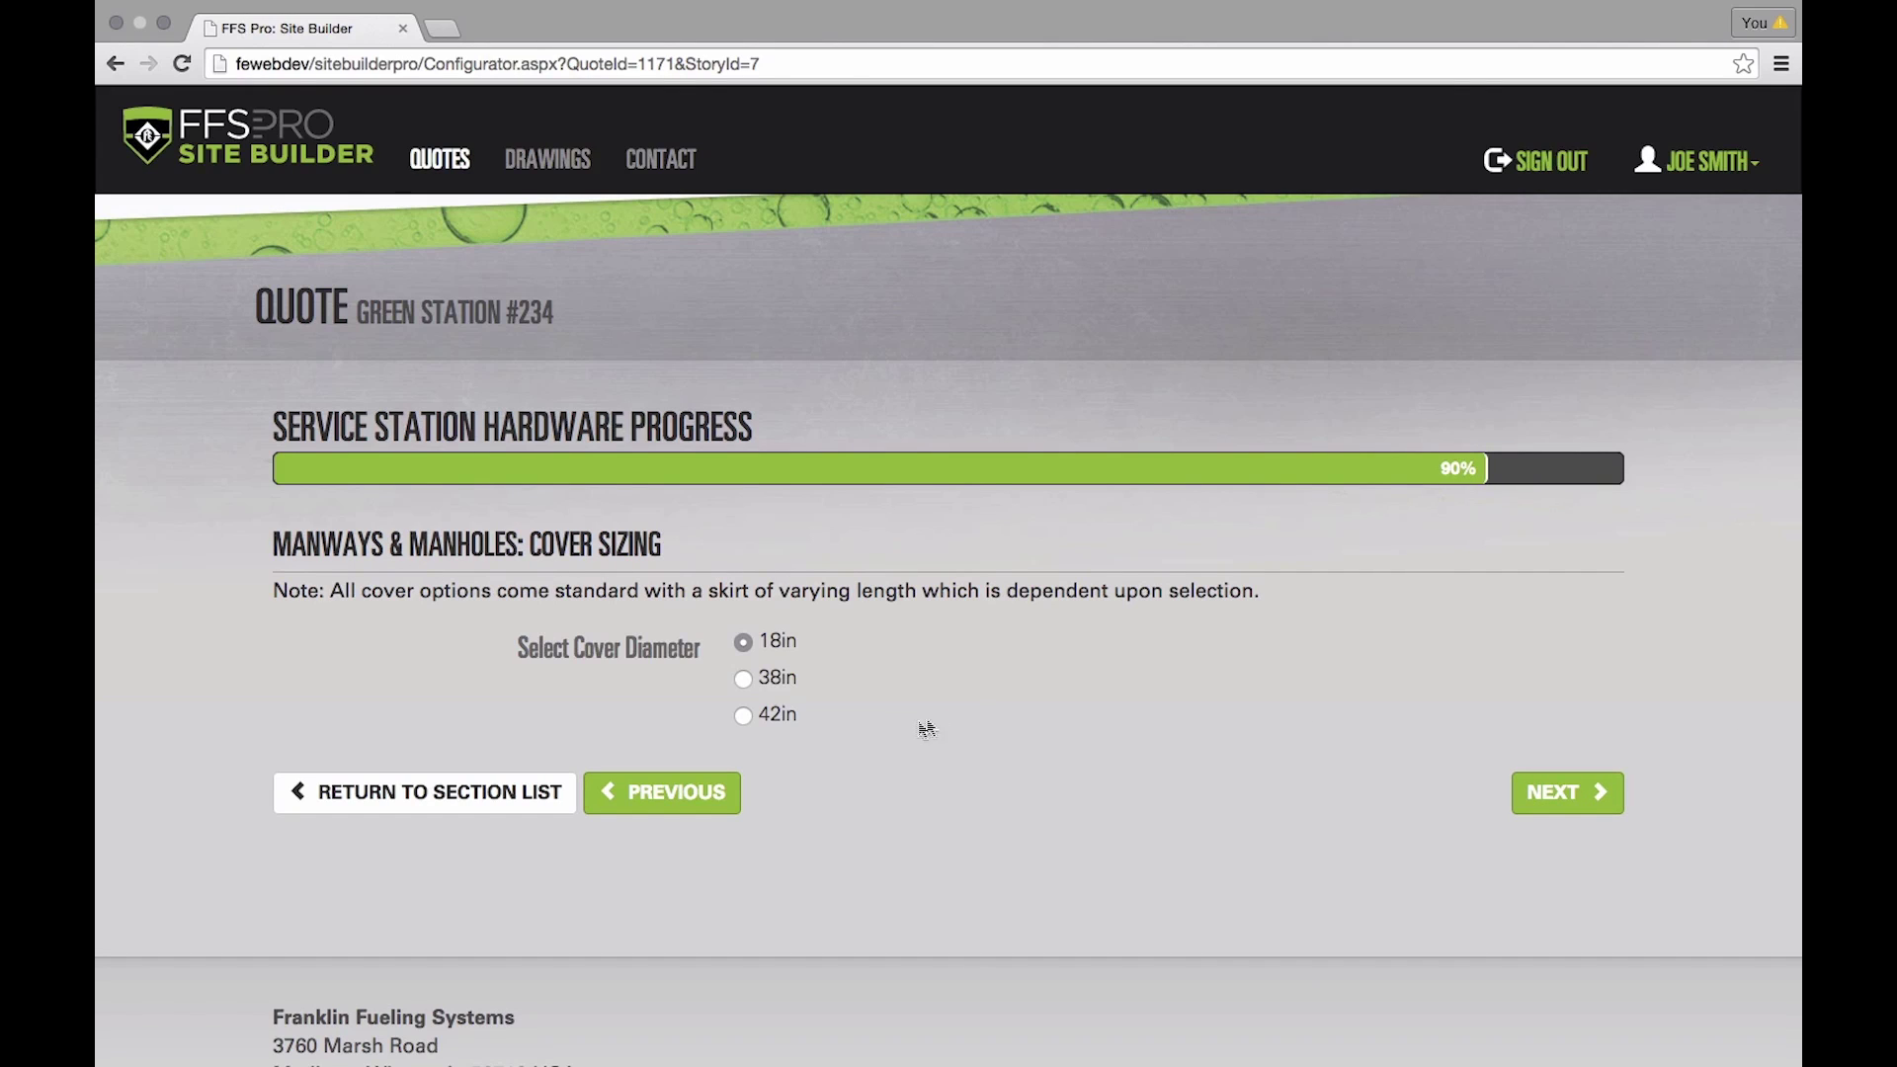
click(745, 715)
click(1569, 799)
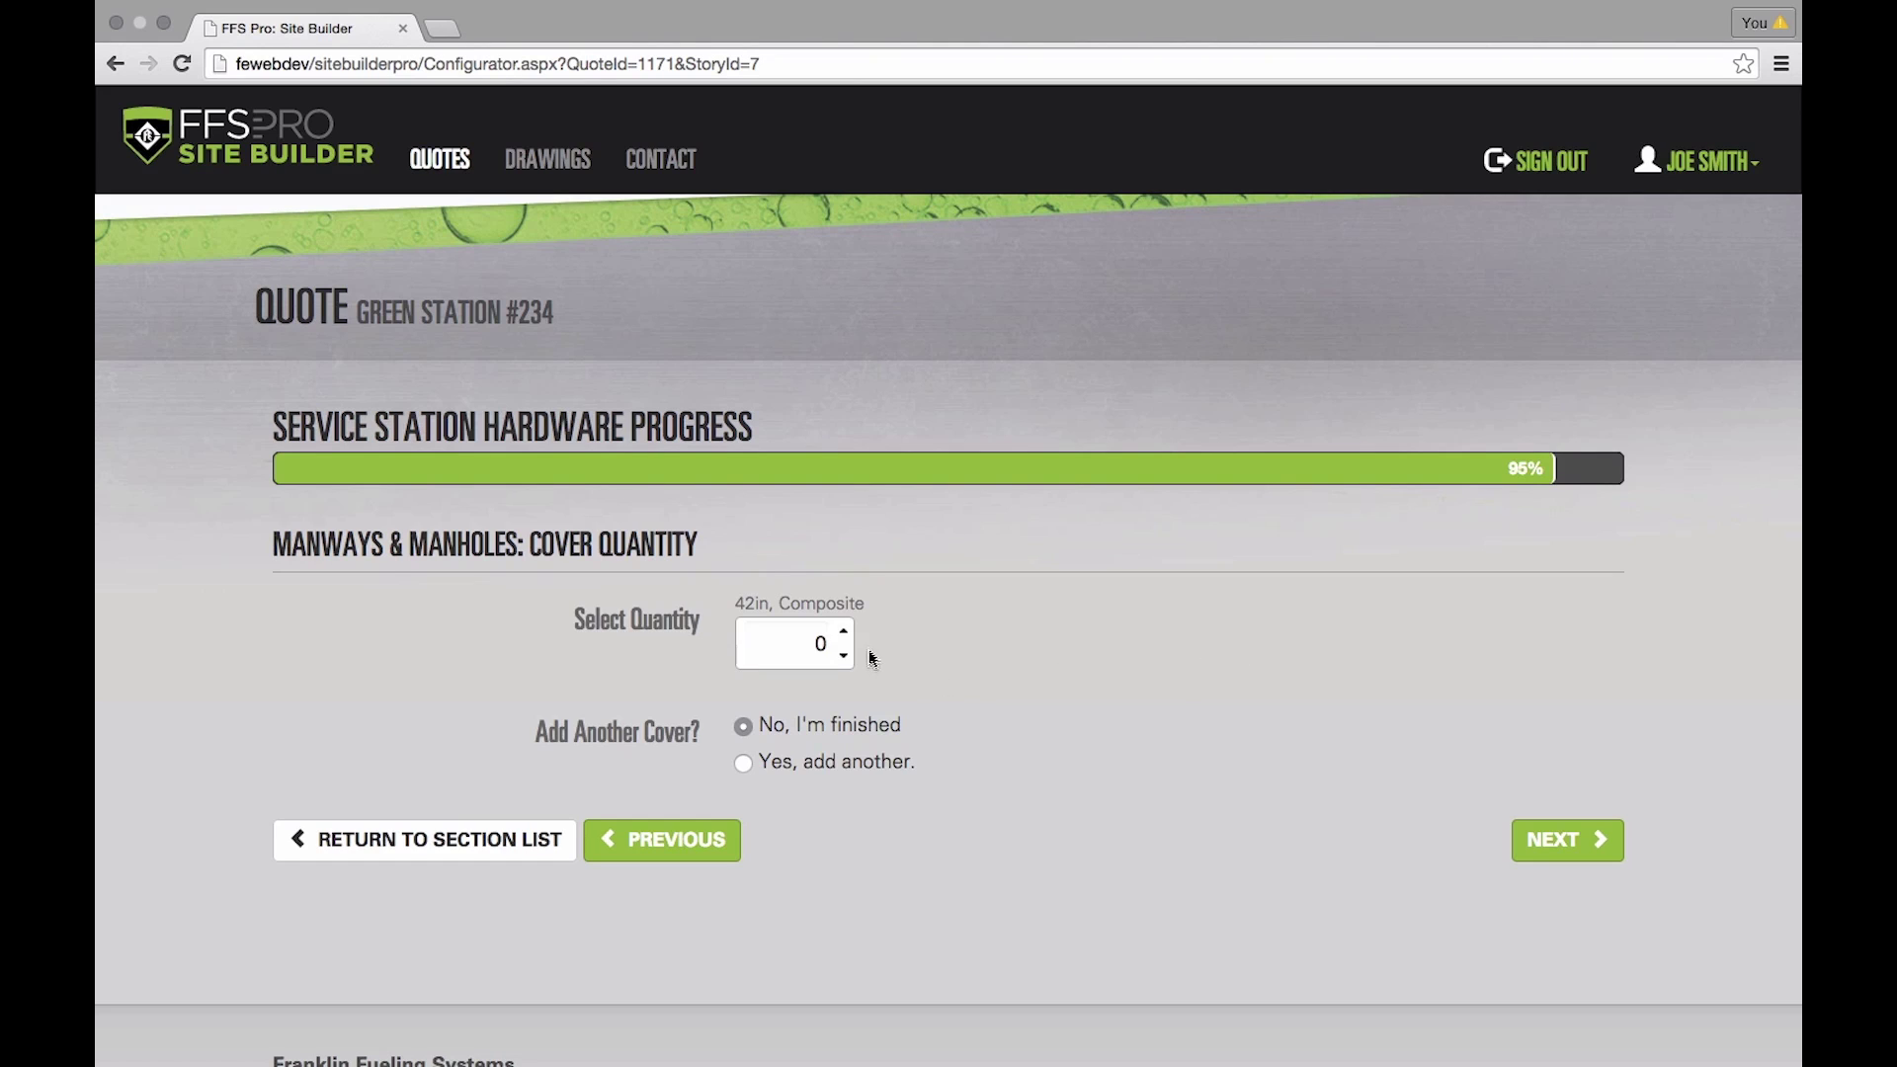
click(845, 633)
click(744, 764)
click(1586, 856)
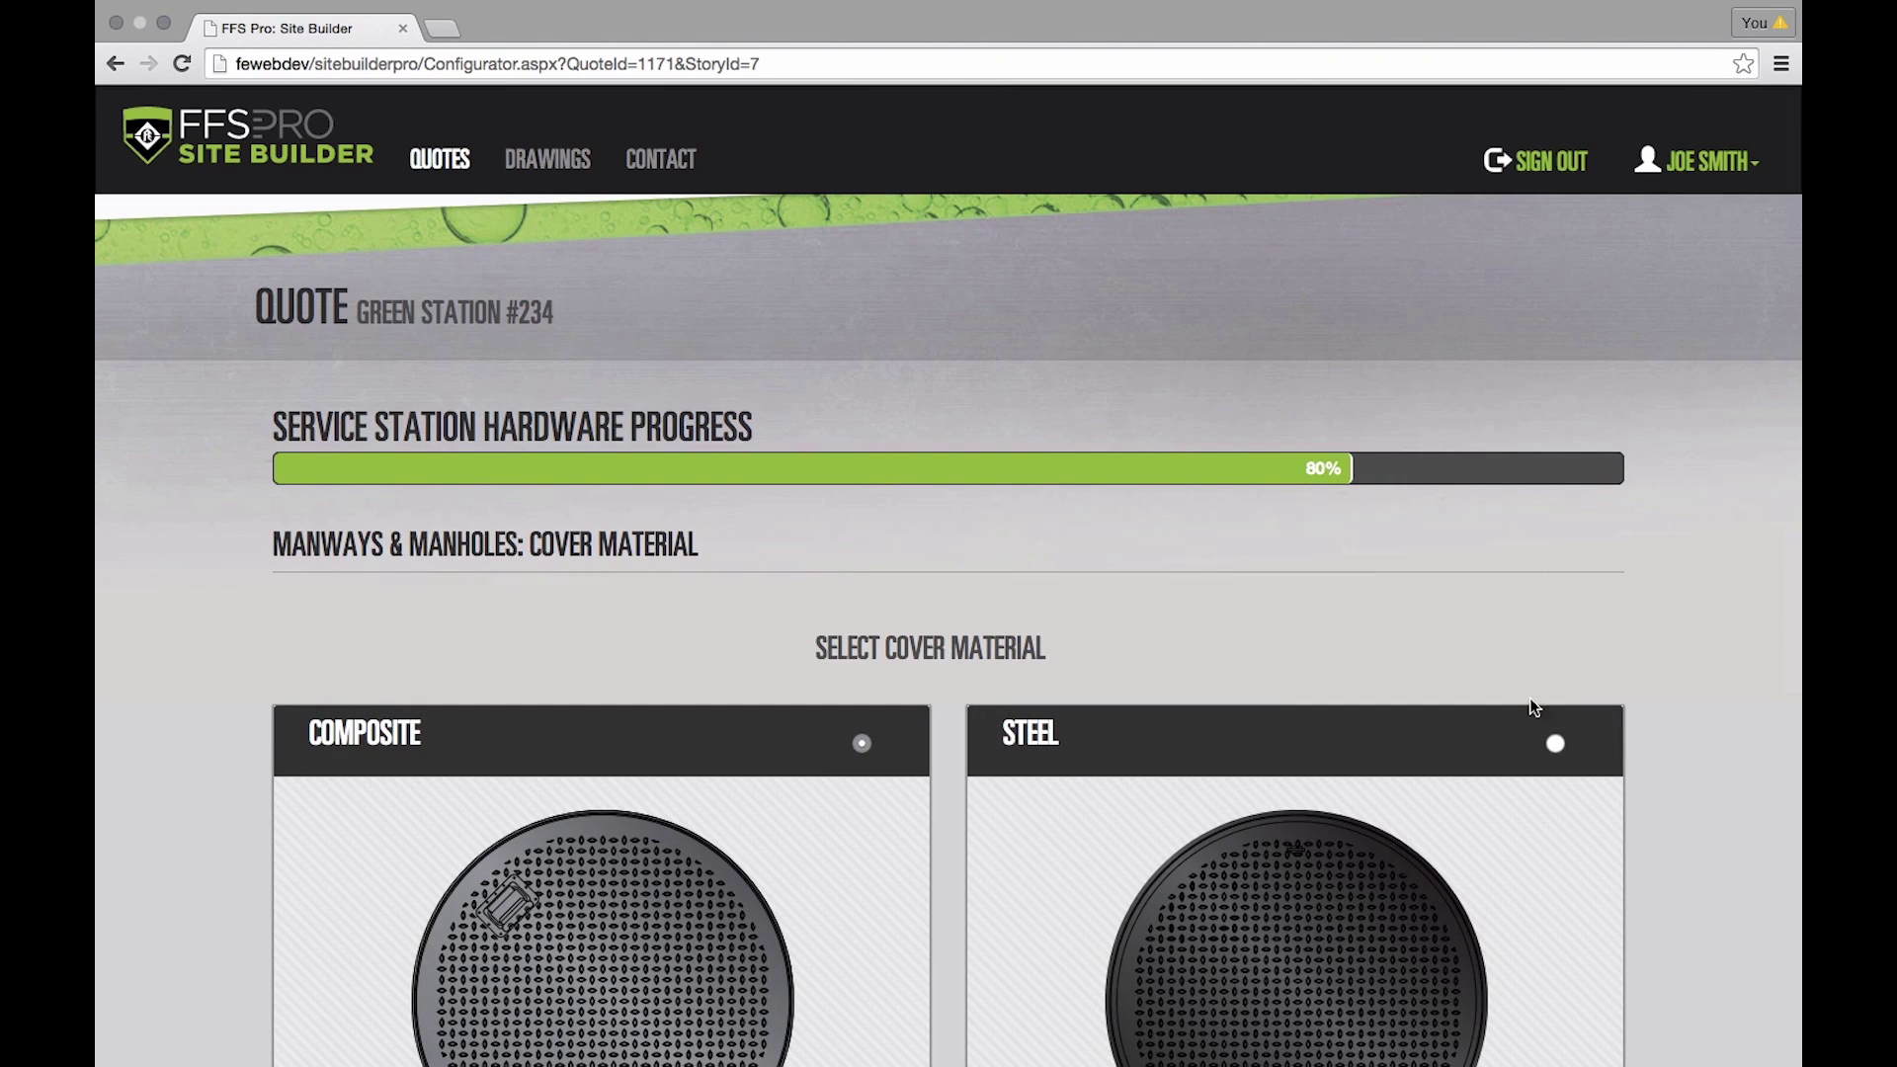
- Choose steel material and 18in size with quantity 2, answering 'No, I'm finished'
scroll(1482, 815, down, 3)
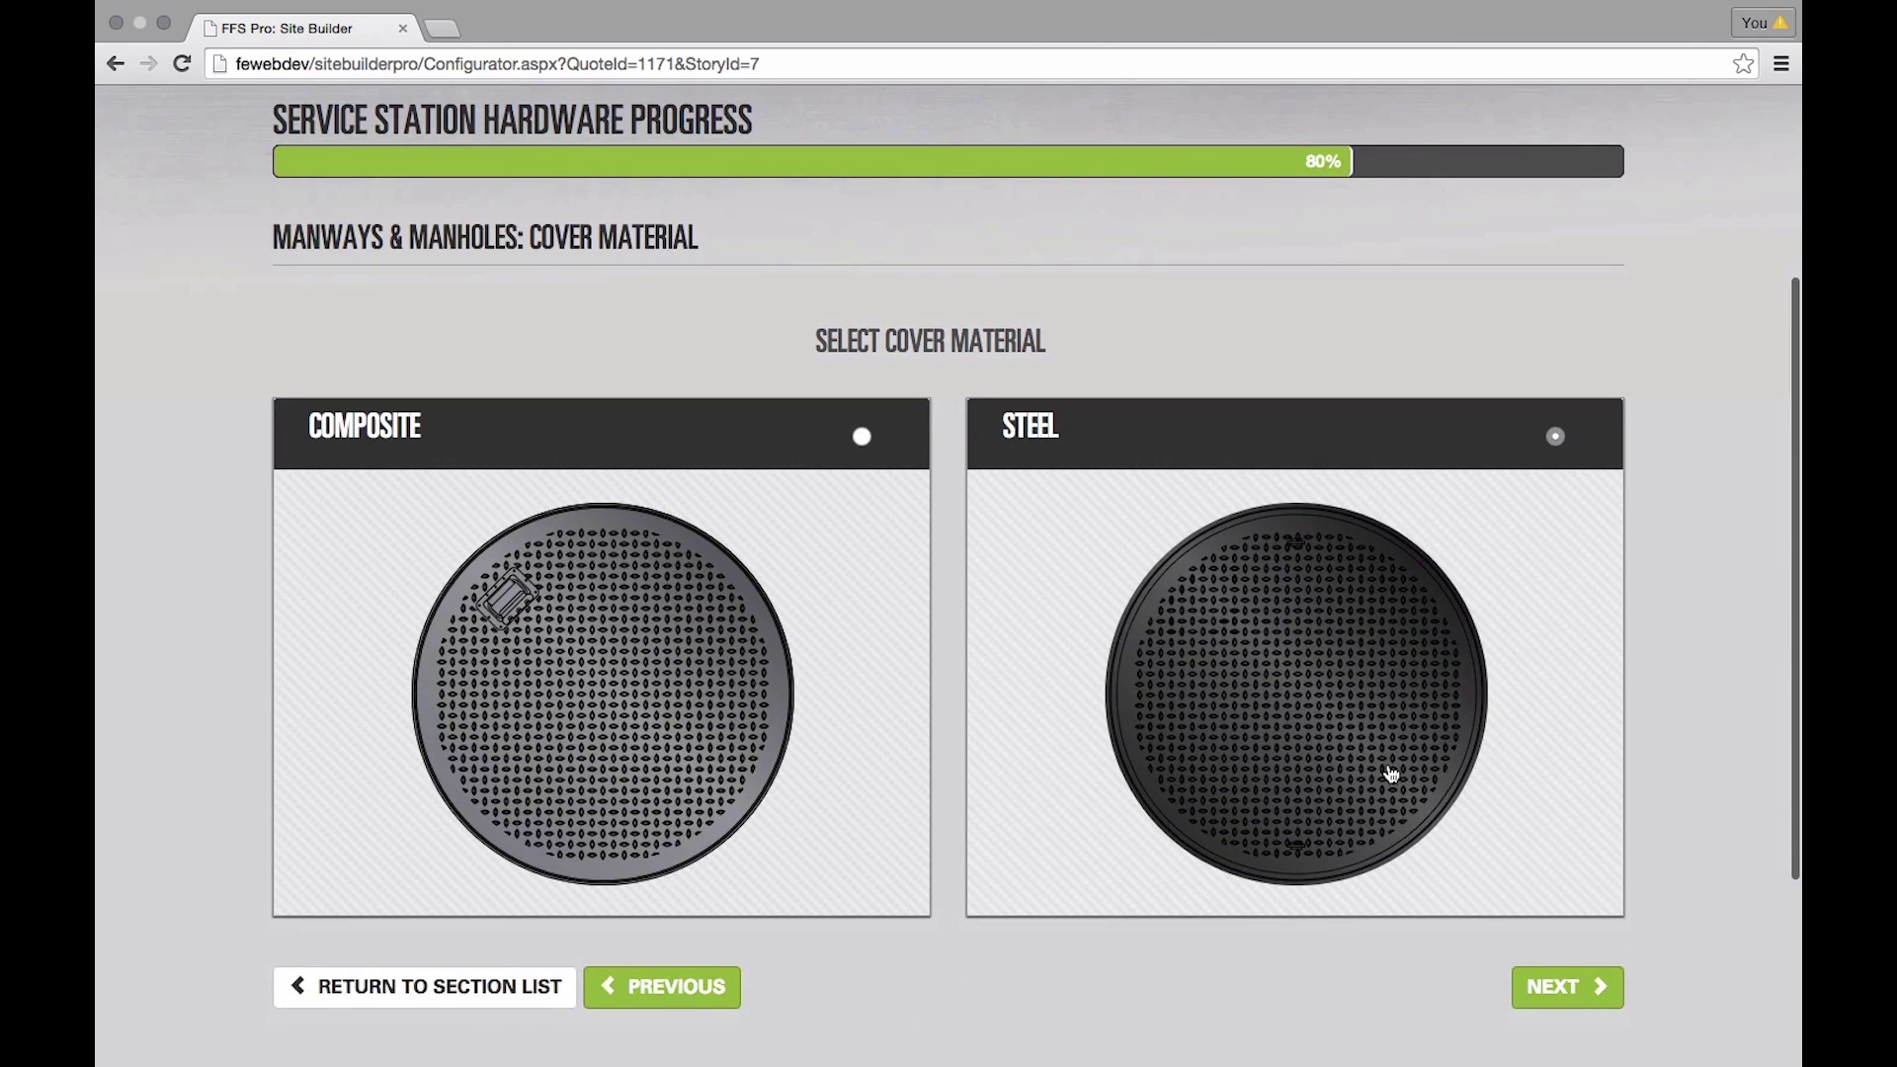
click(1581, 992)
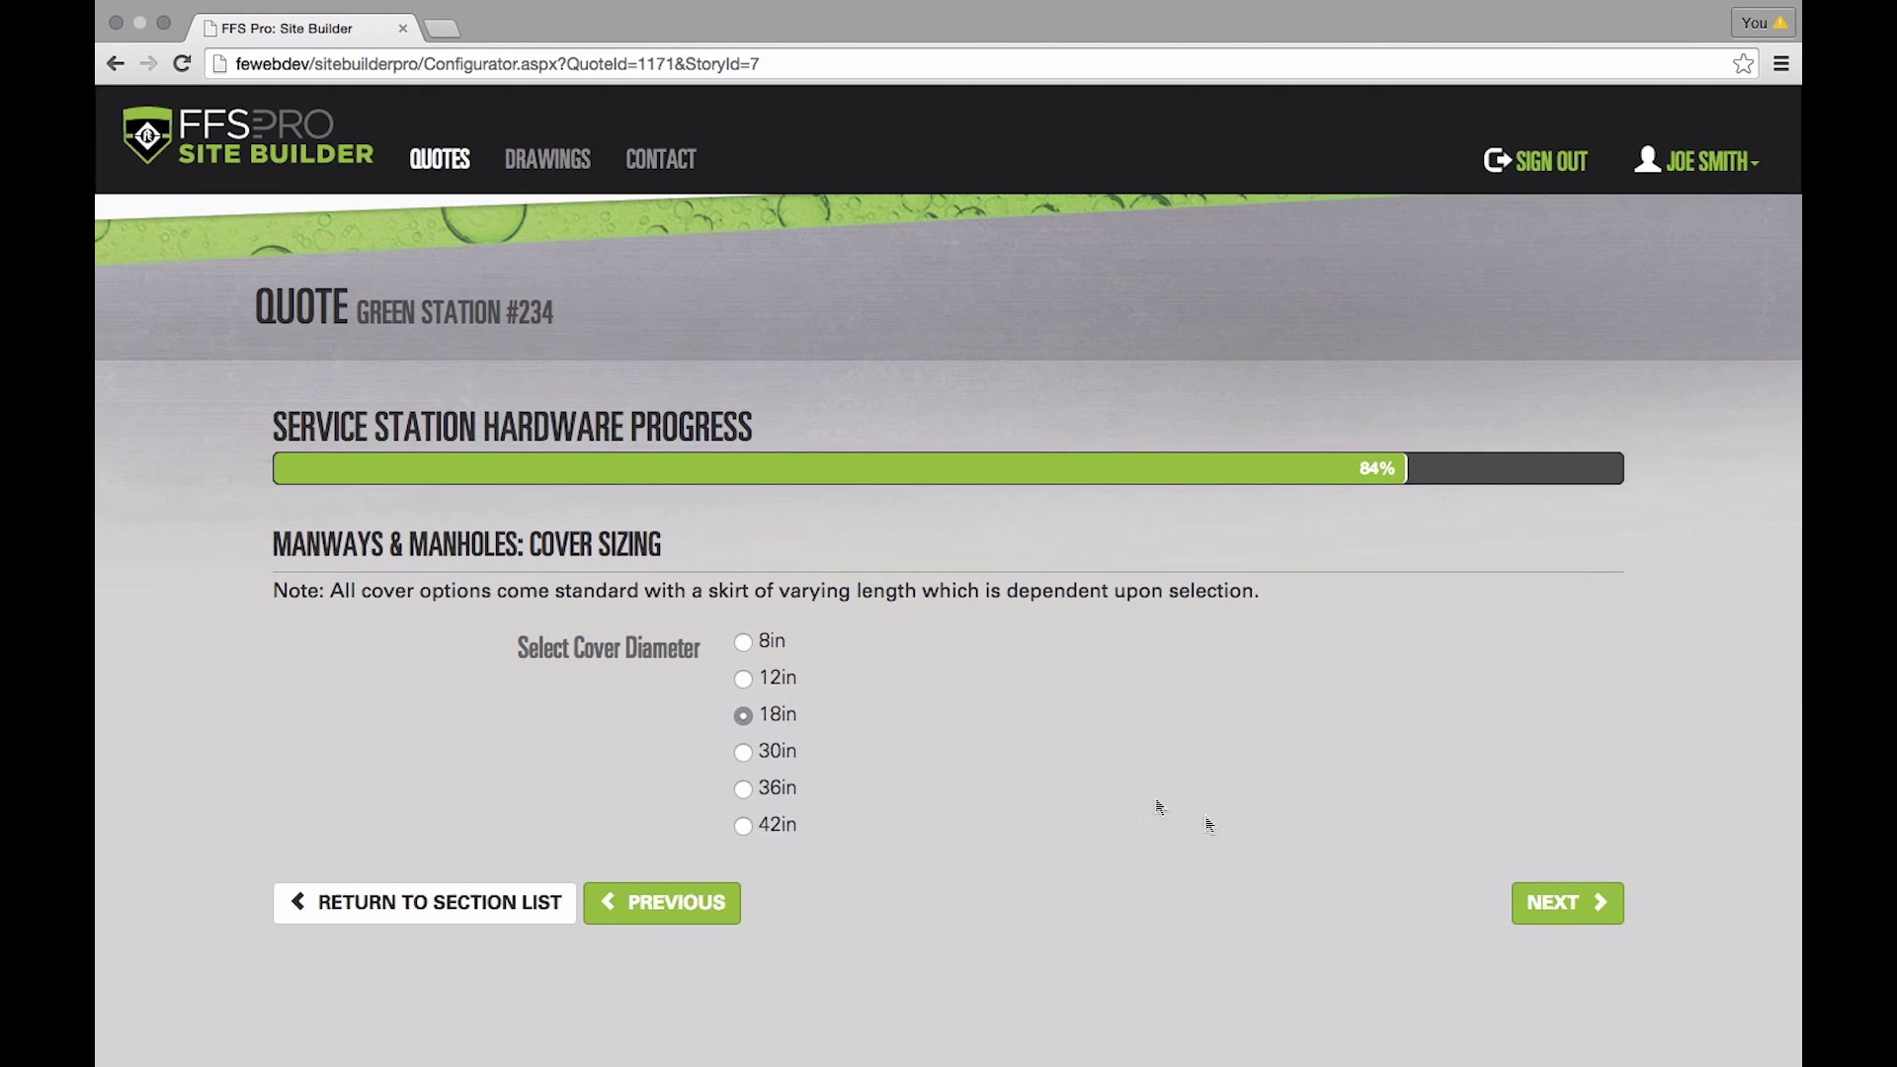
click(1563, 902)
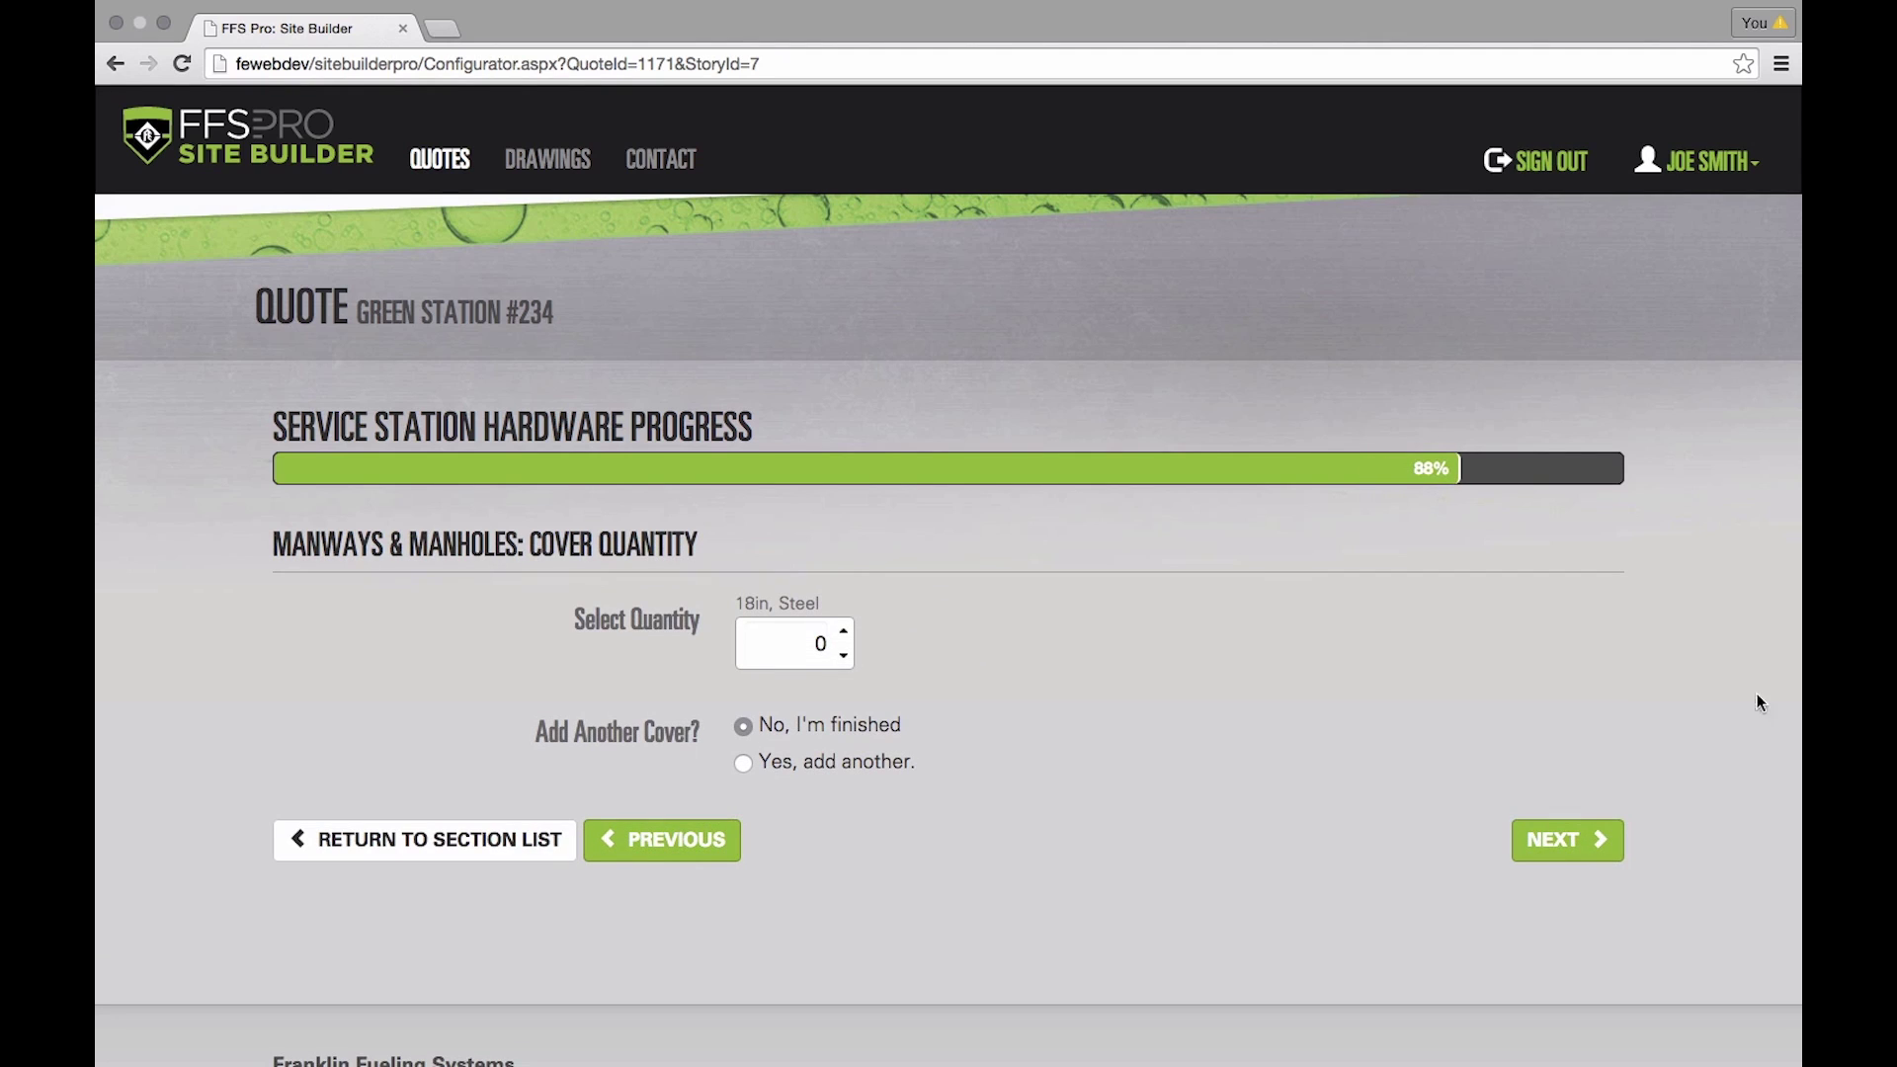
click(845, 634)
click(1601, 840)
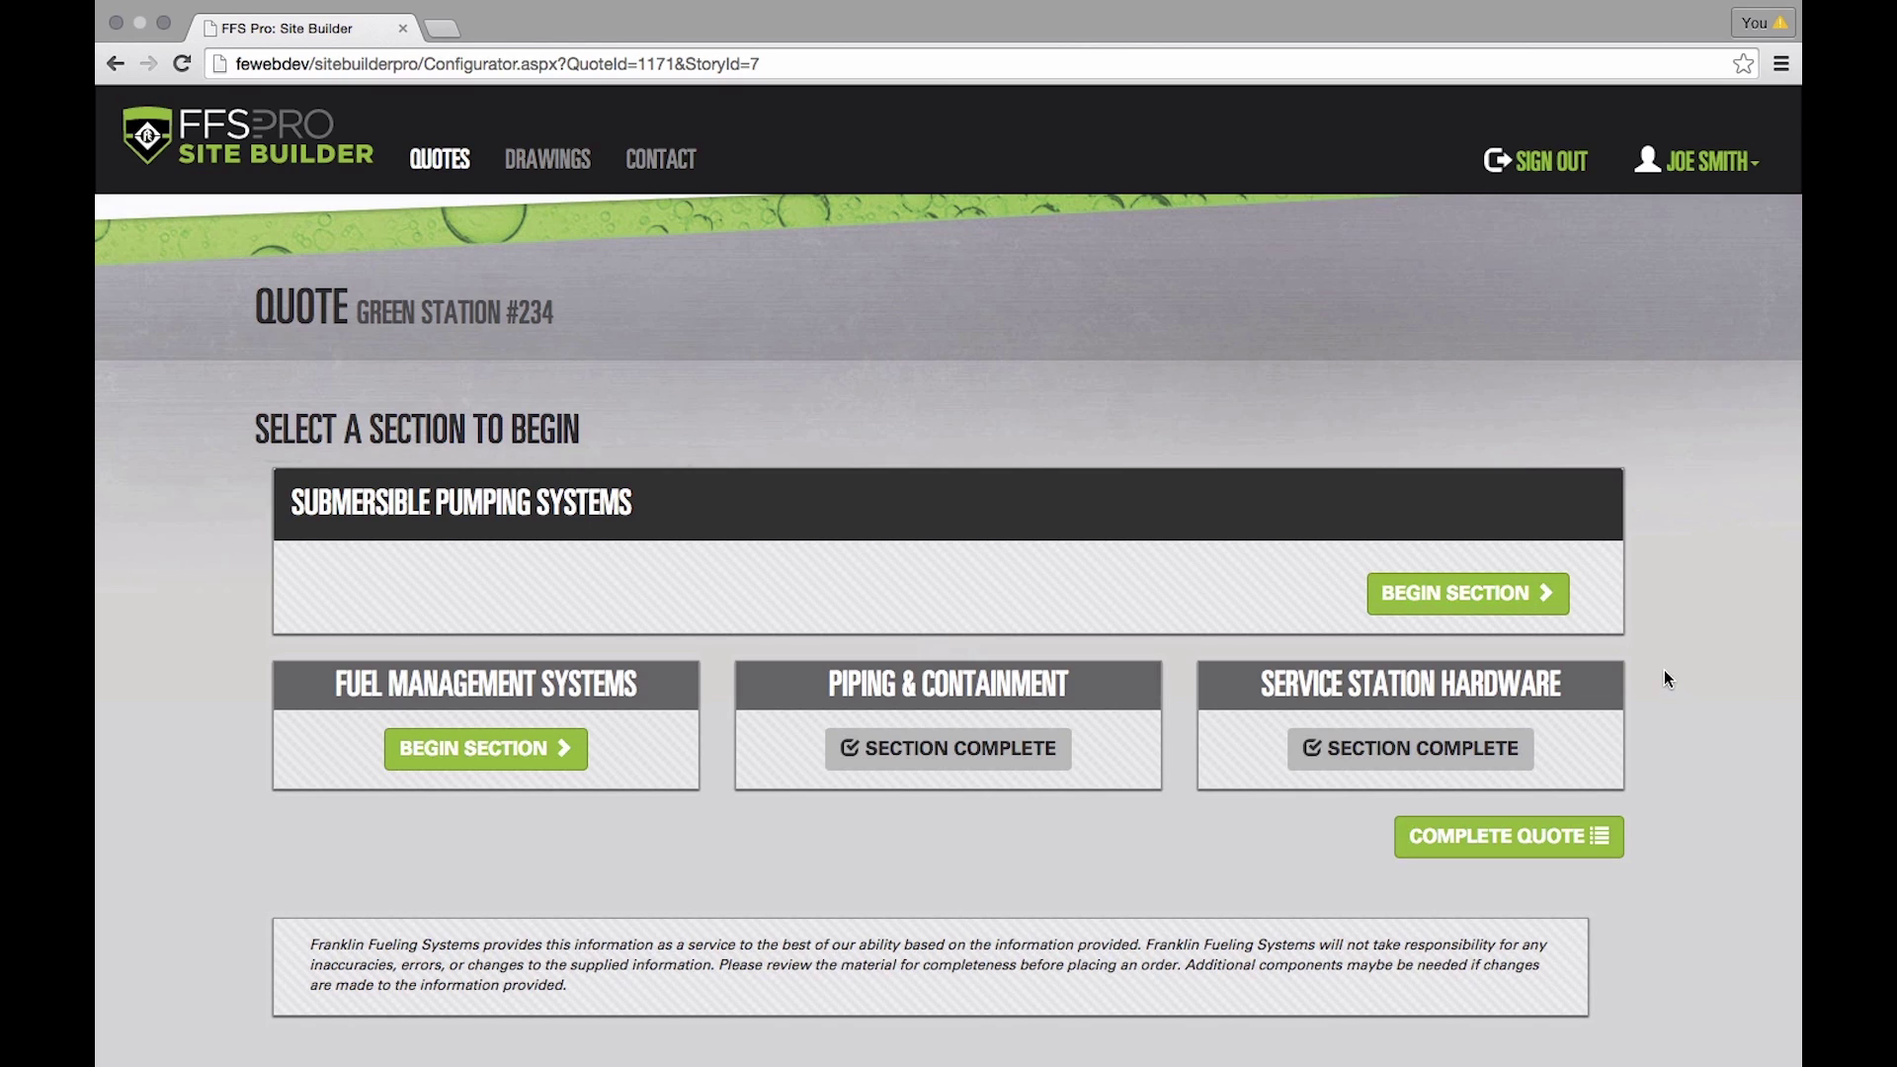
- Begin the Submersible Pumping Systems section and select 6 fueling positions
click(1433, 596)
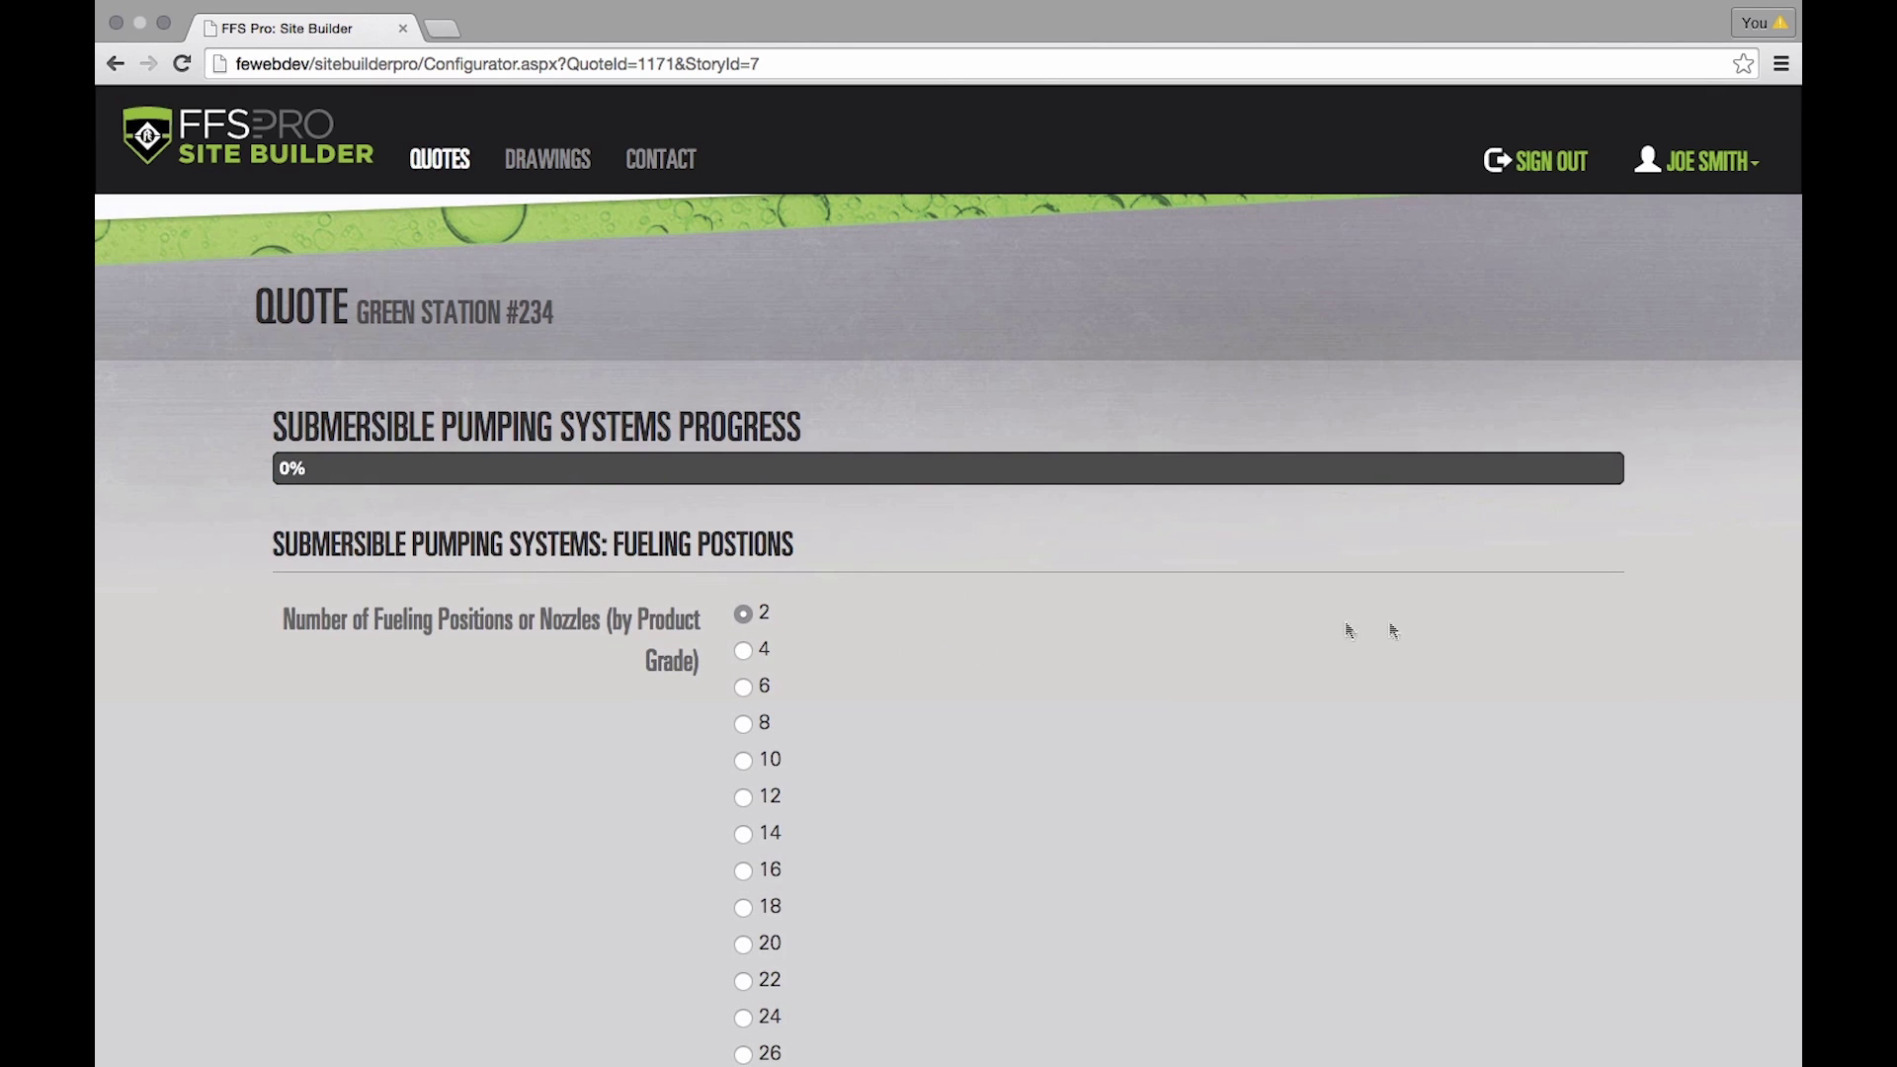
scroll(1070, 625, down, 3)
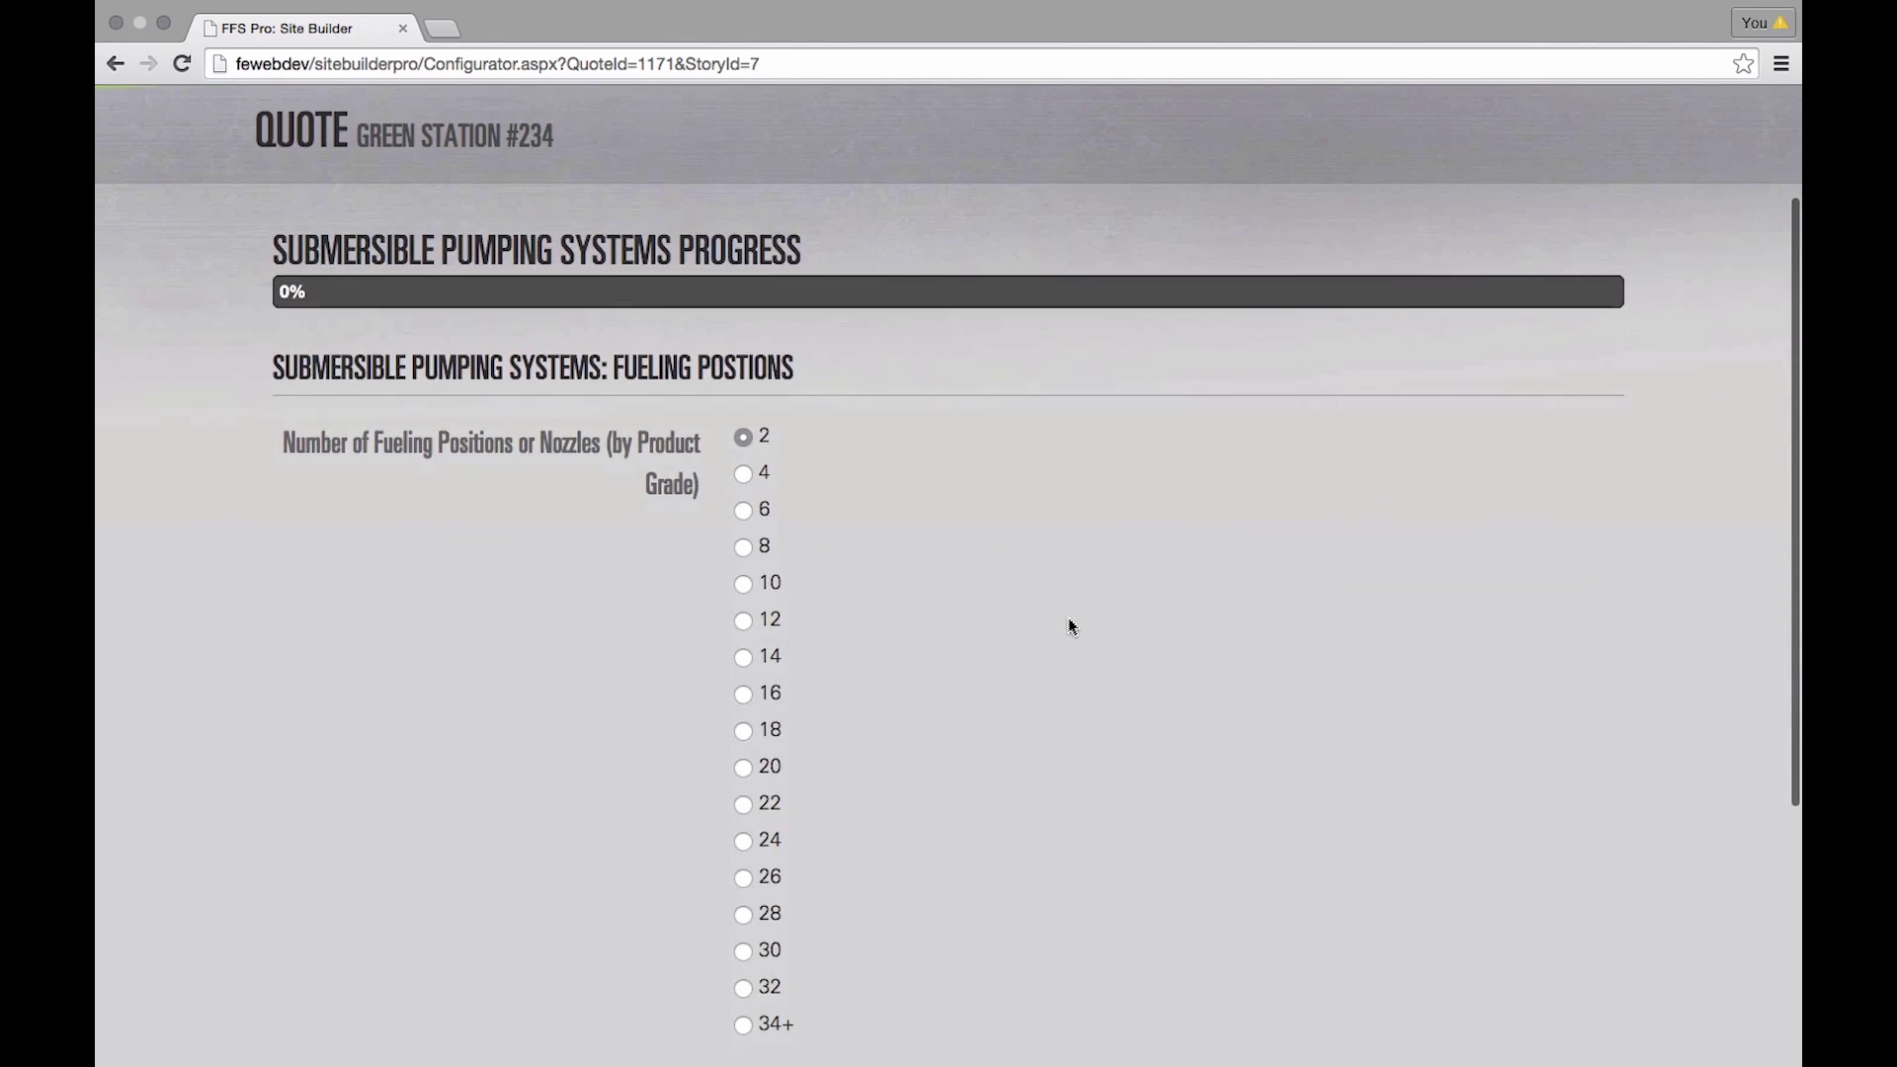
scroll(1073, 626, down, 1)
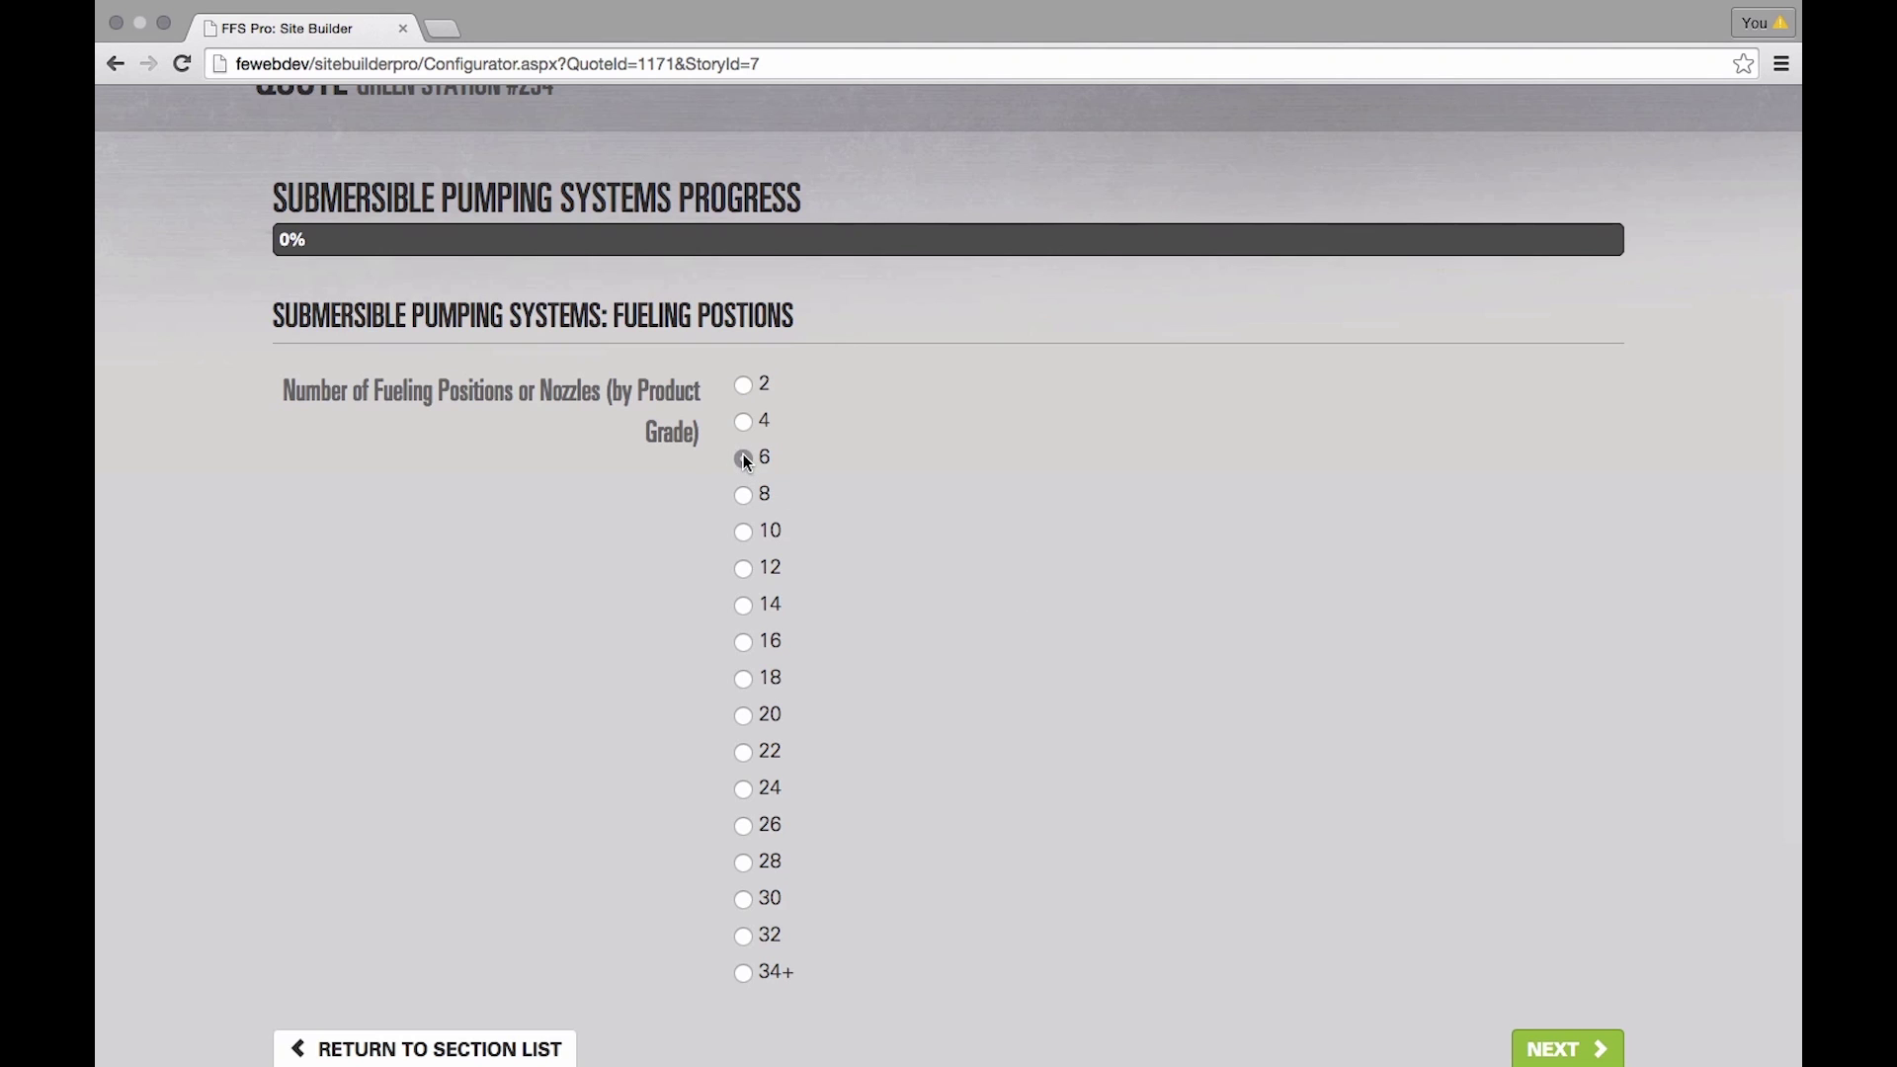
scroll(1331, 702, down, 3)
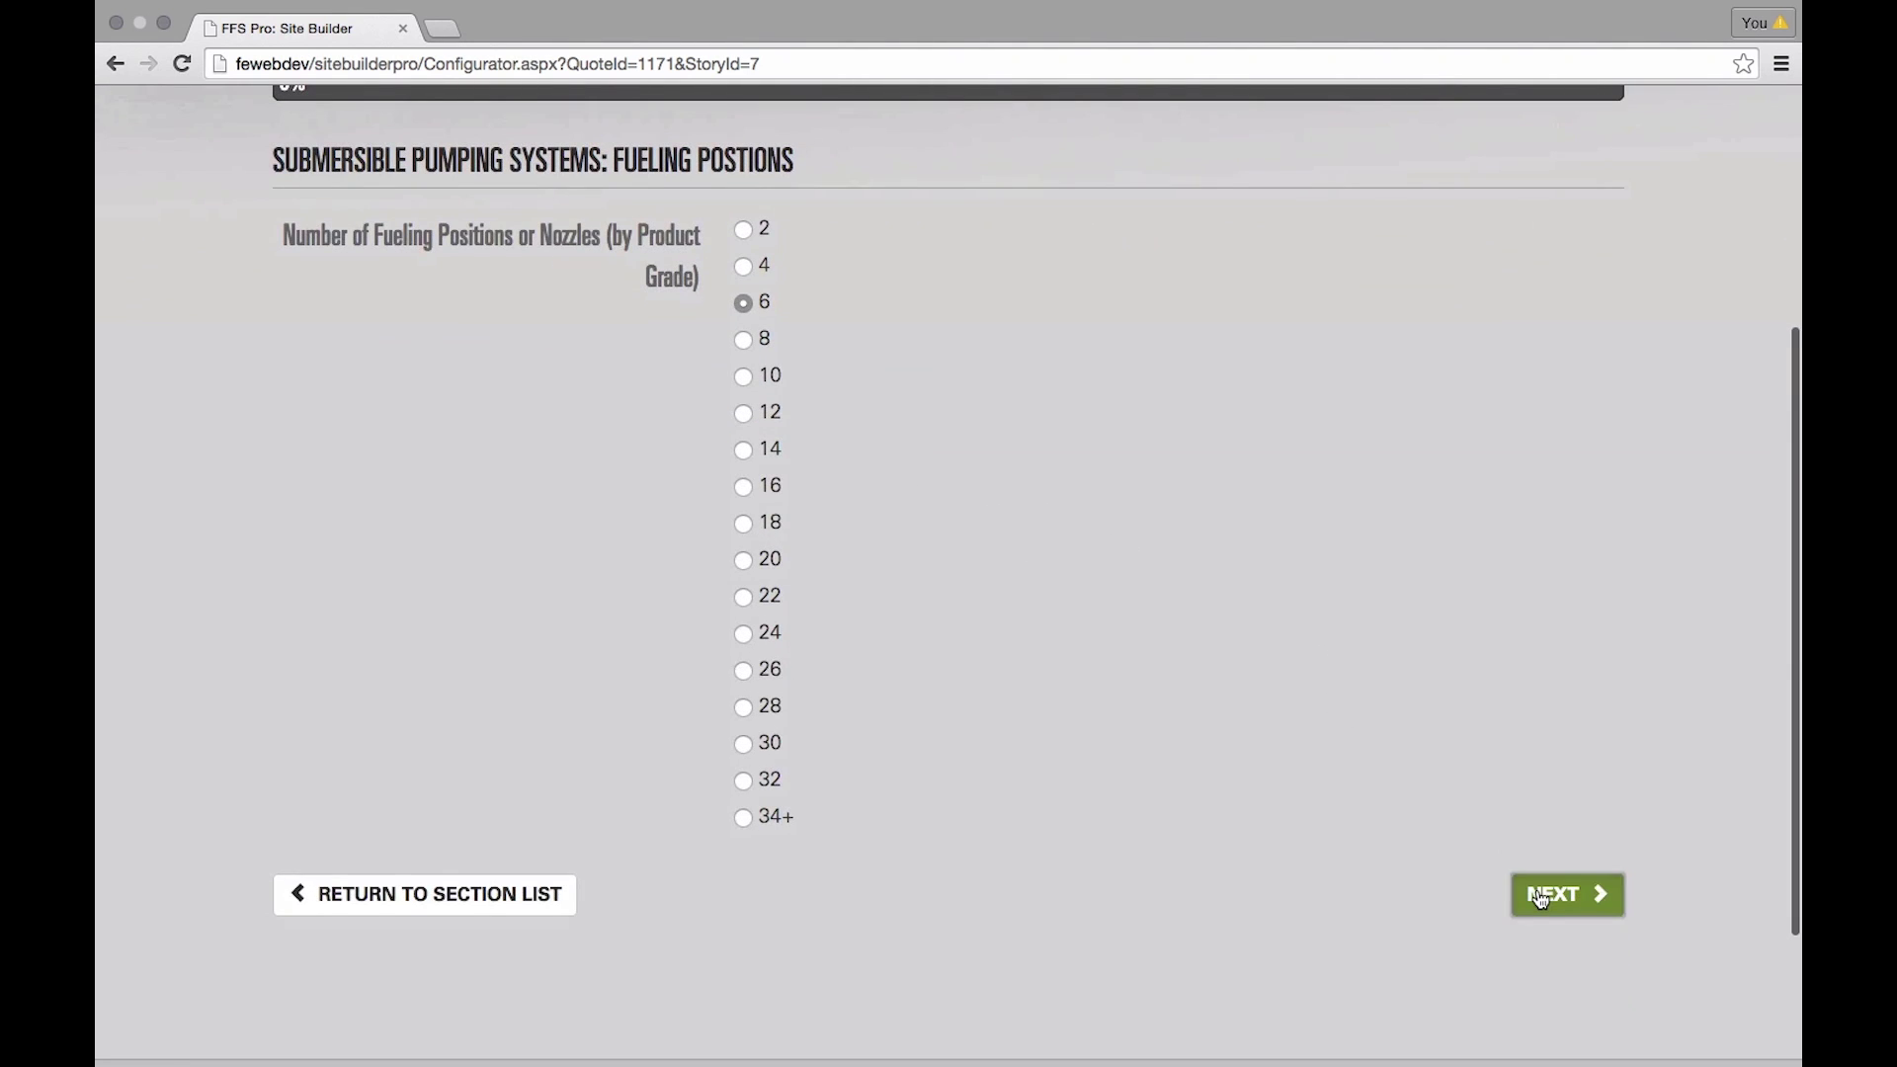
click(1571, 895)
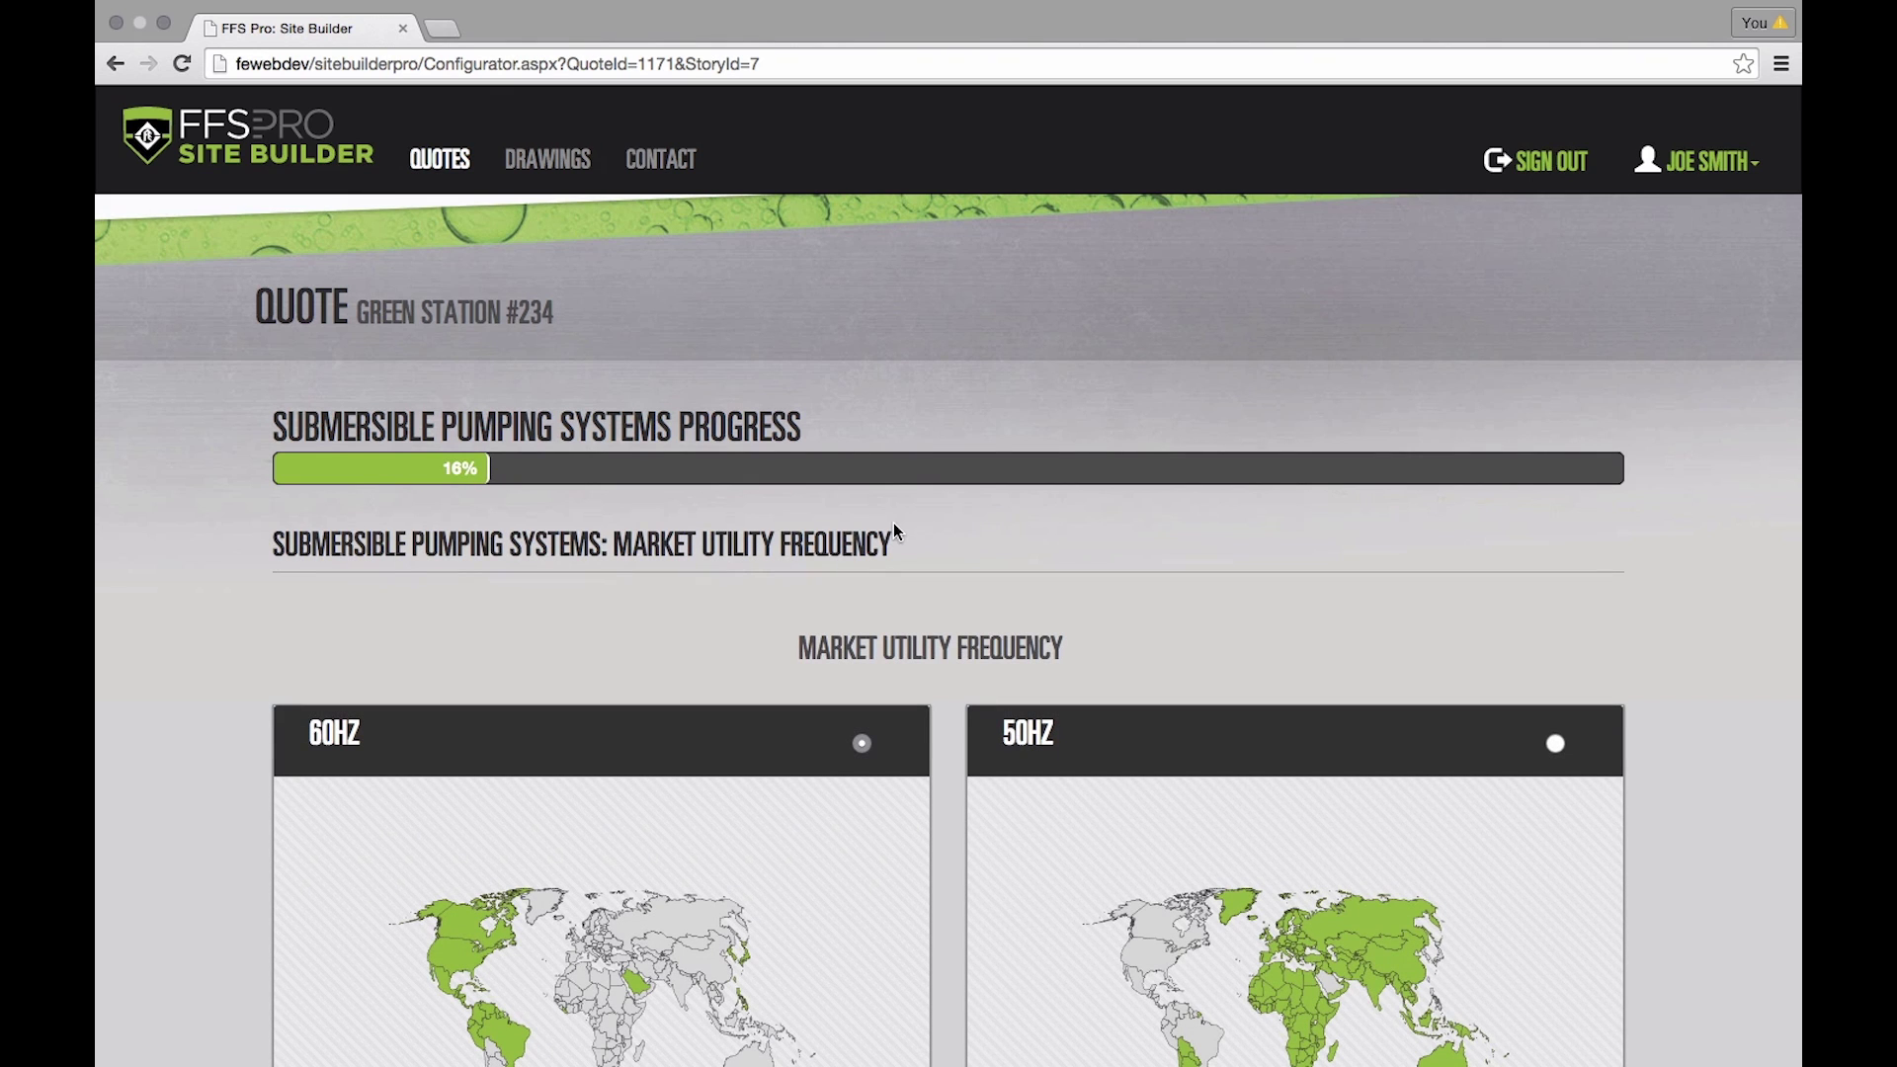
- Keep the 60Hz utility frequency and continue to Fuel Compatibility
scroll(898, 533, down, 3)
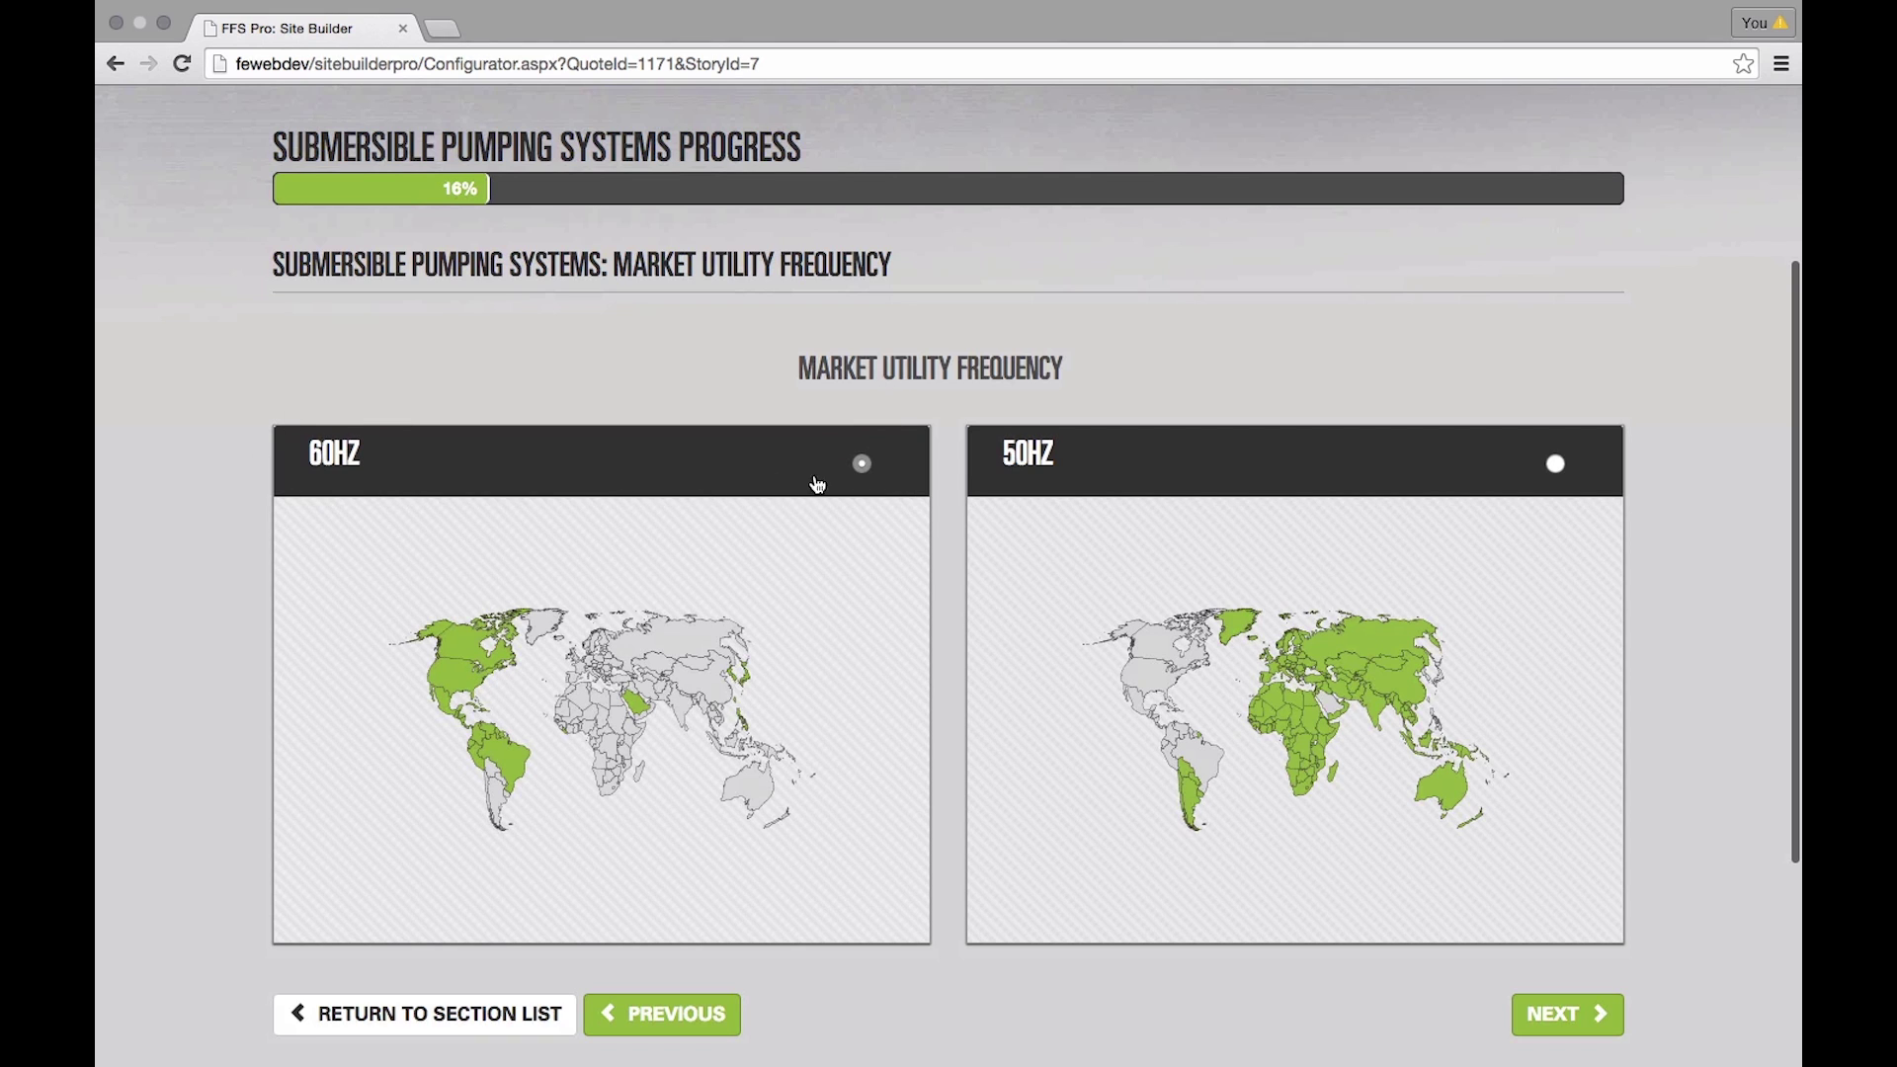
click(1608, 1016)
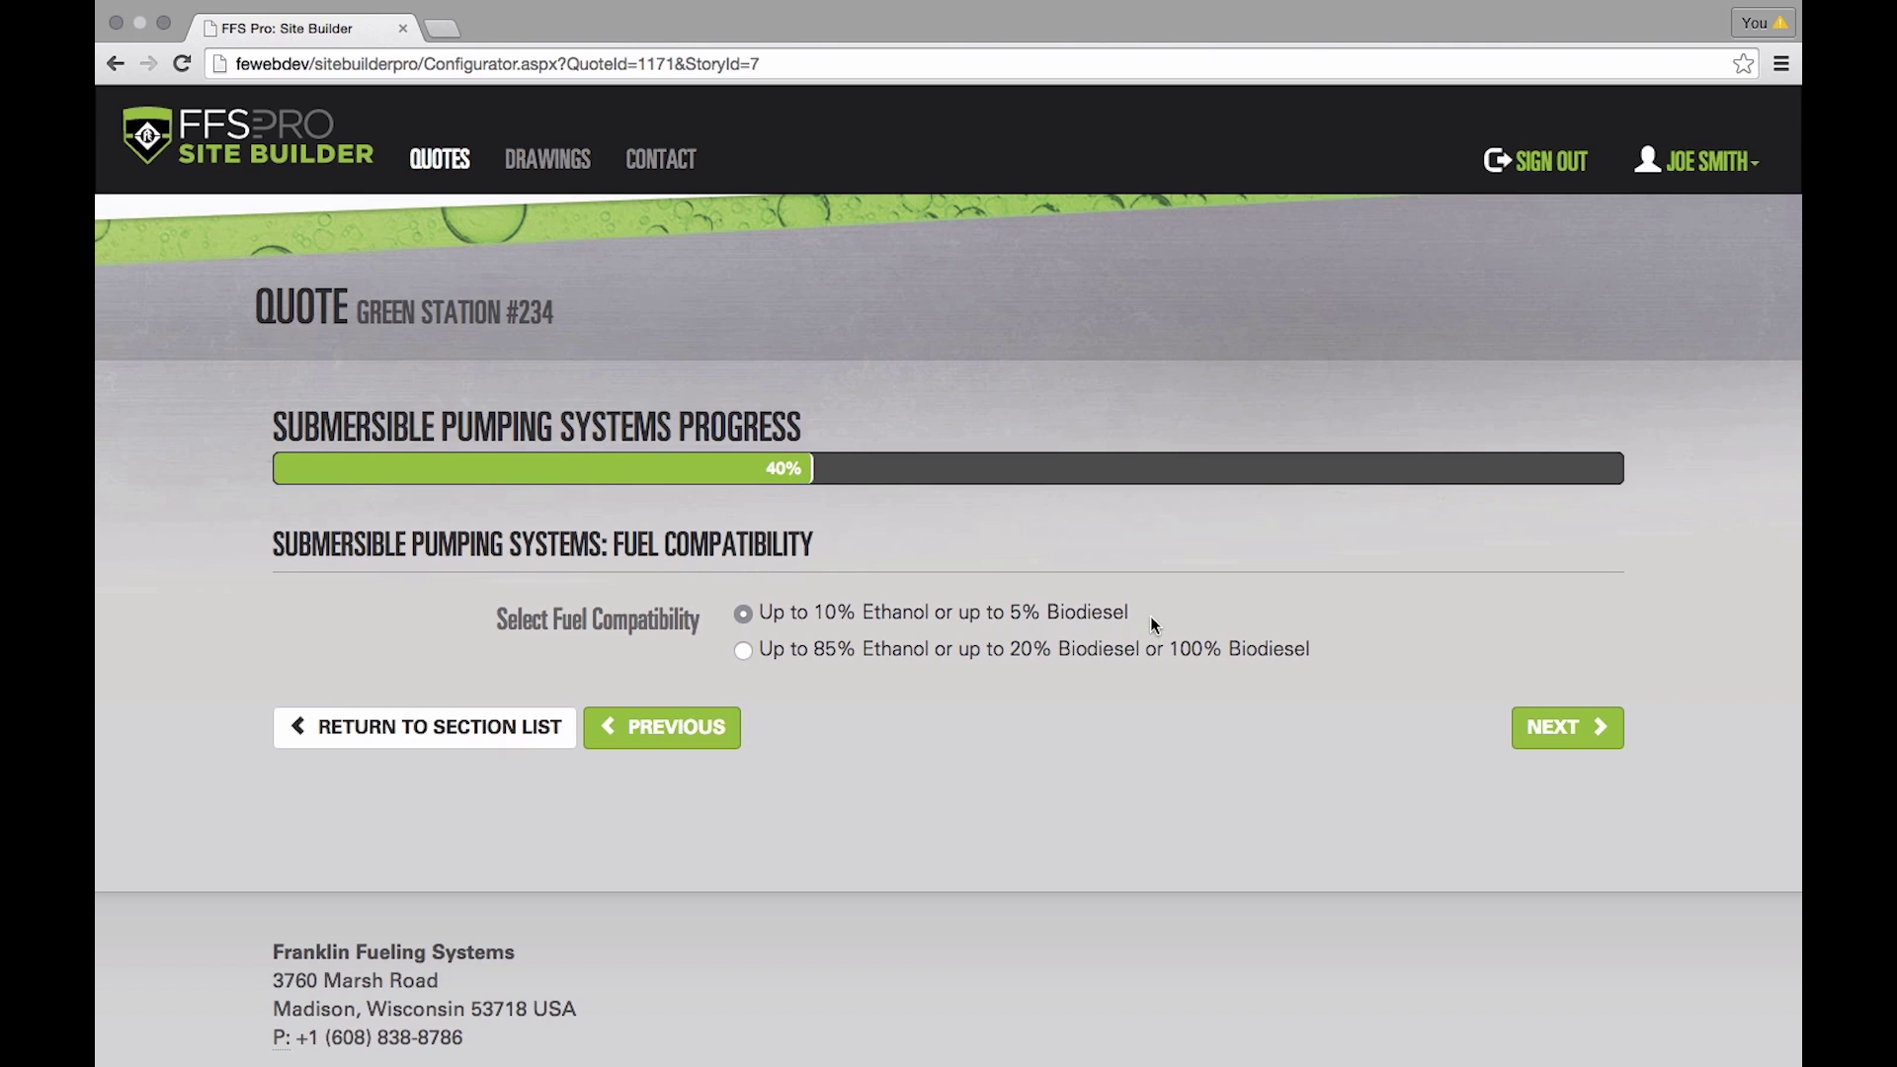
- Move back and forth between the fuel compatibility and protection level steps
click(1591, 729)
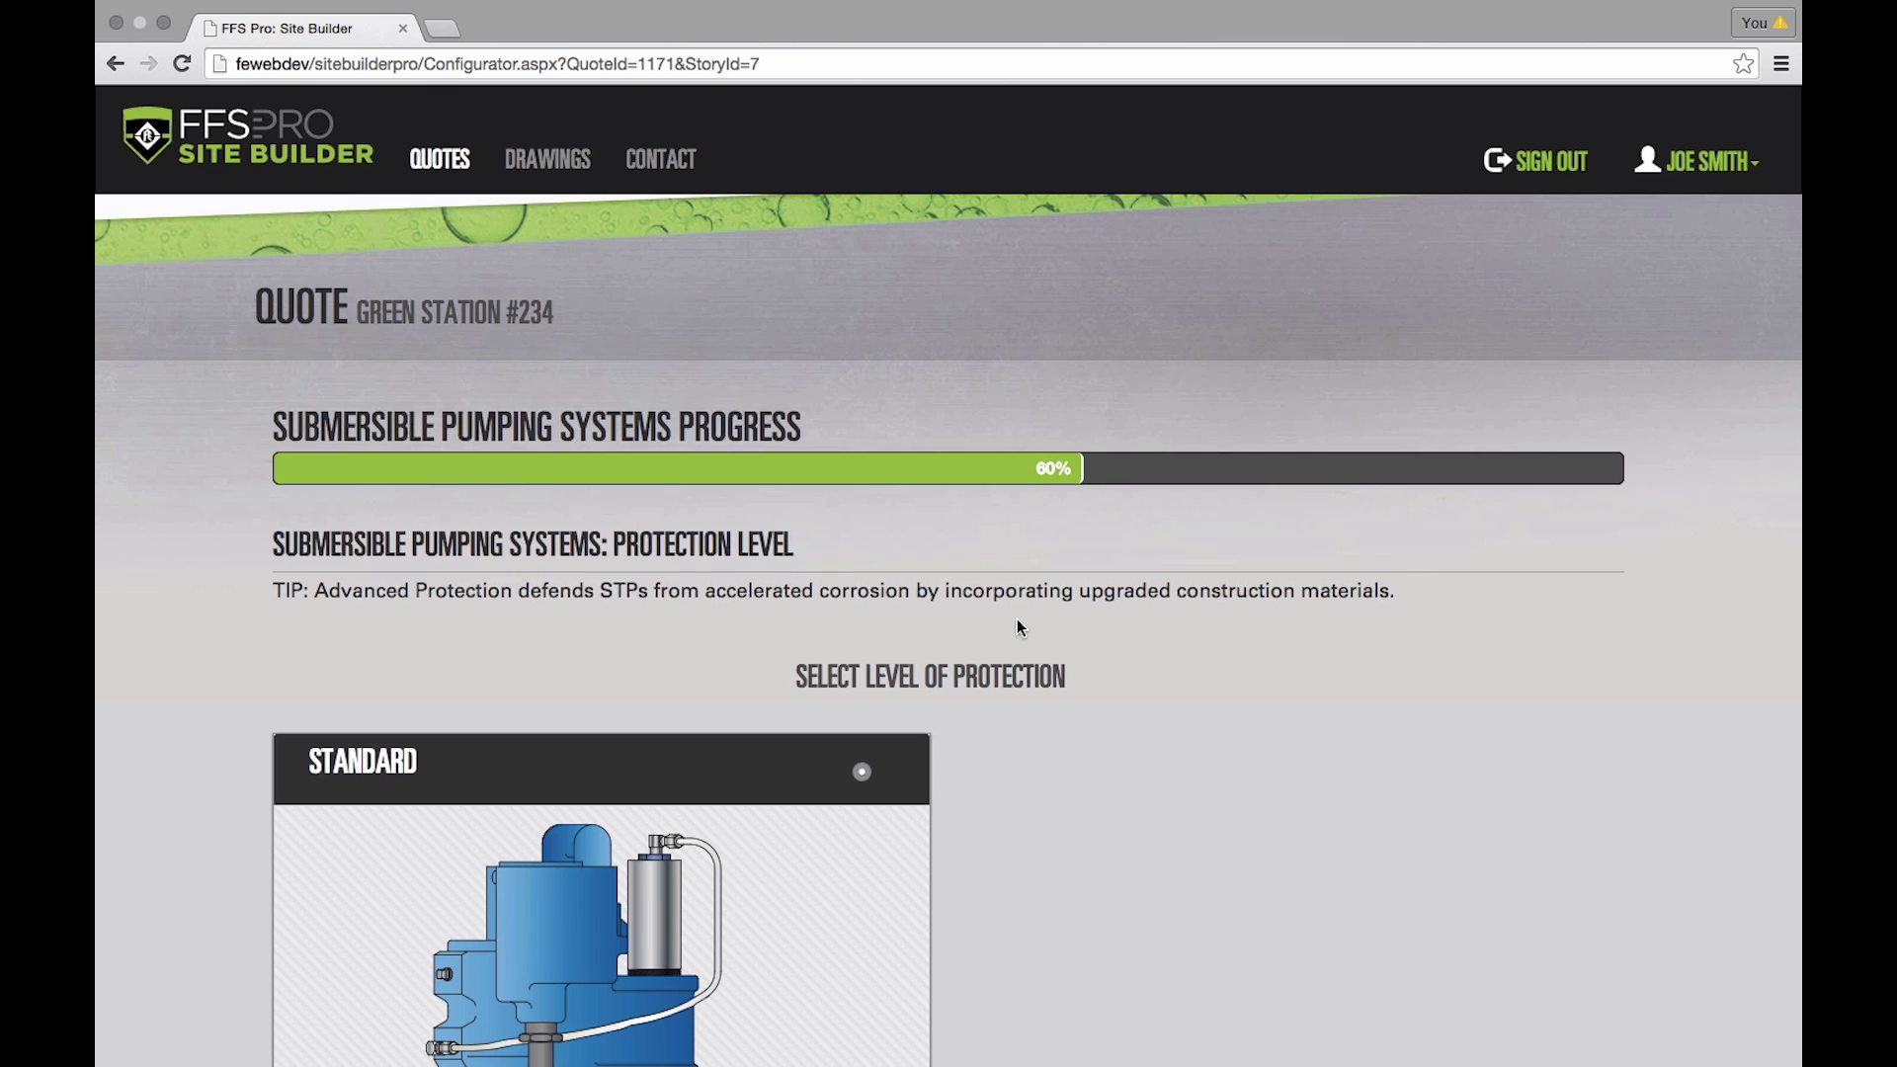
scroll(1020, 628, down, 5)
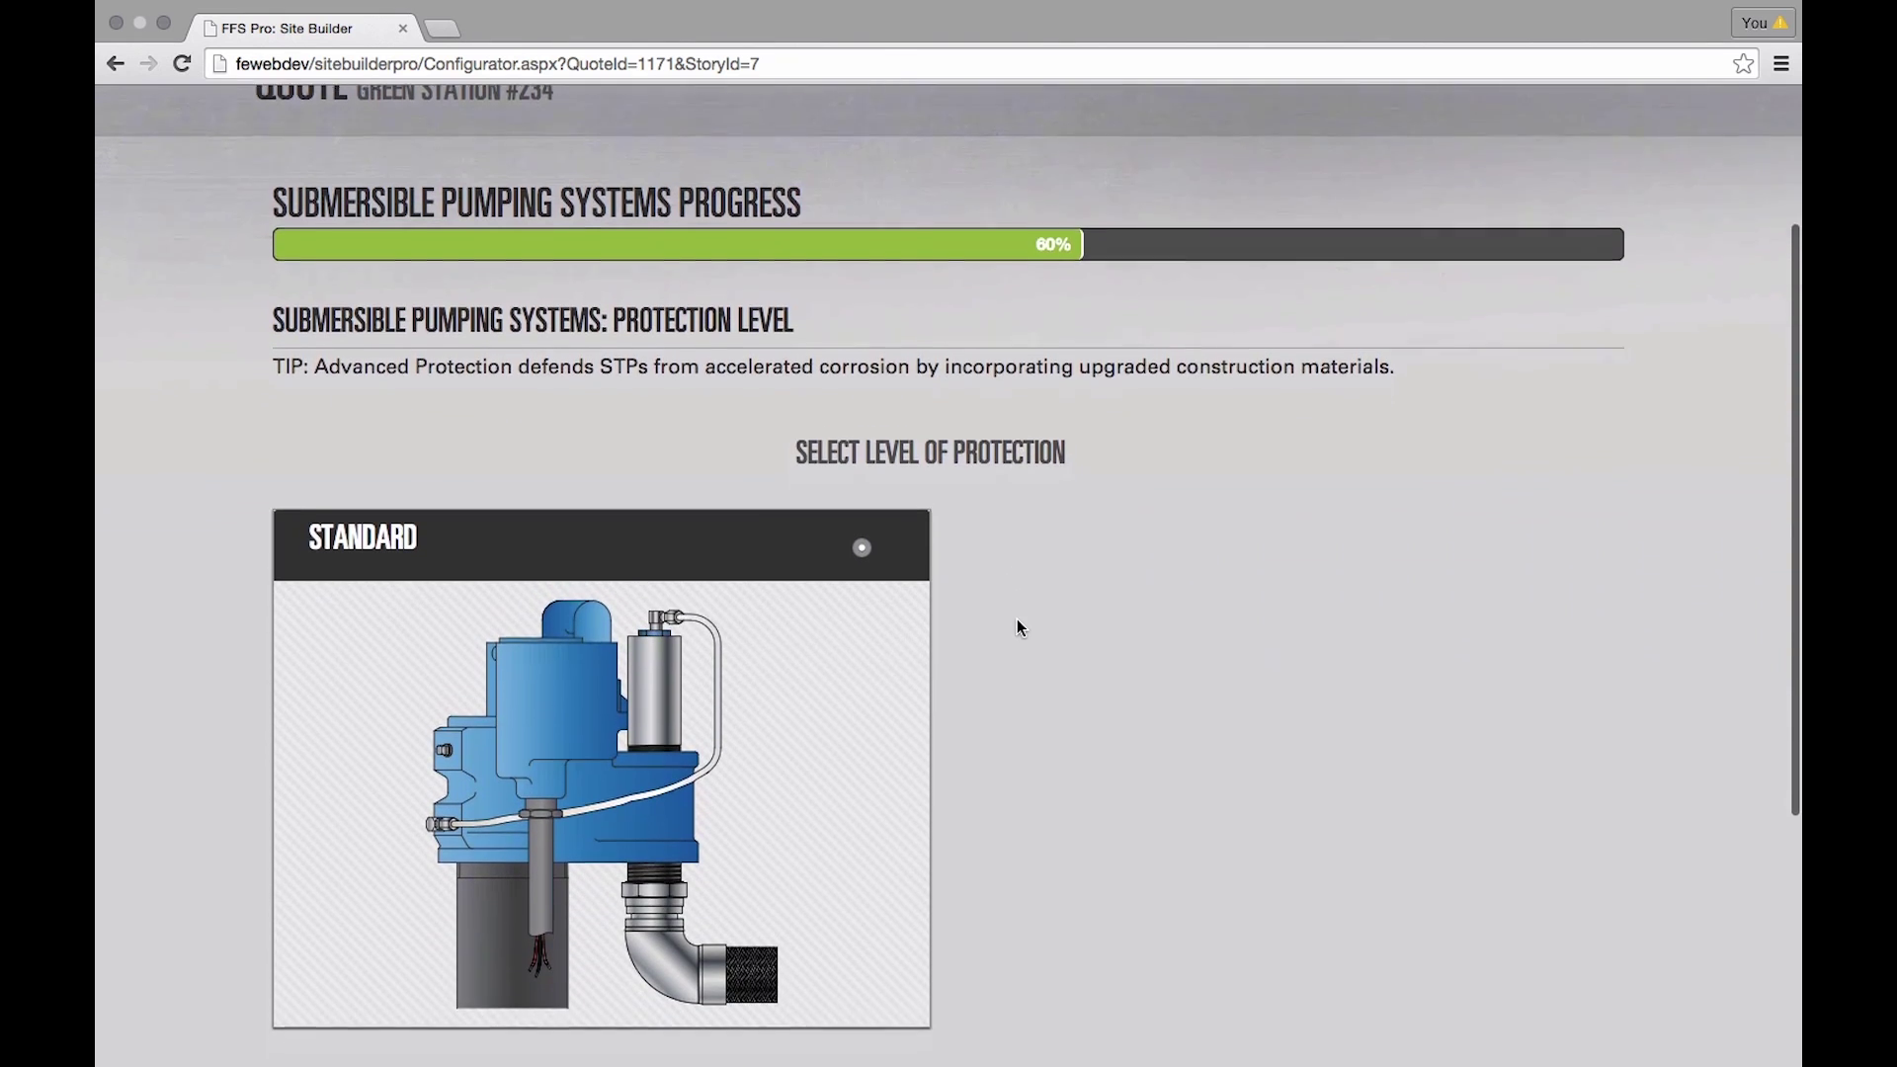
scroll(1012, 631, down, 1)
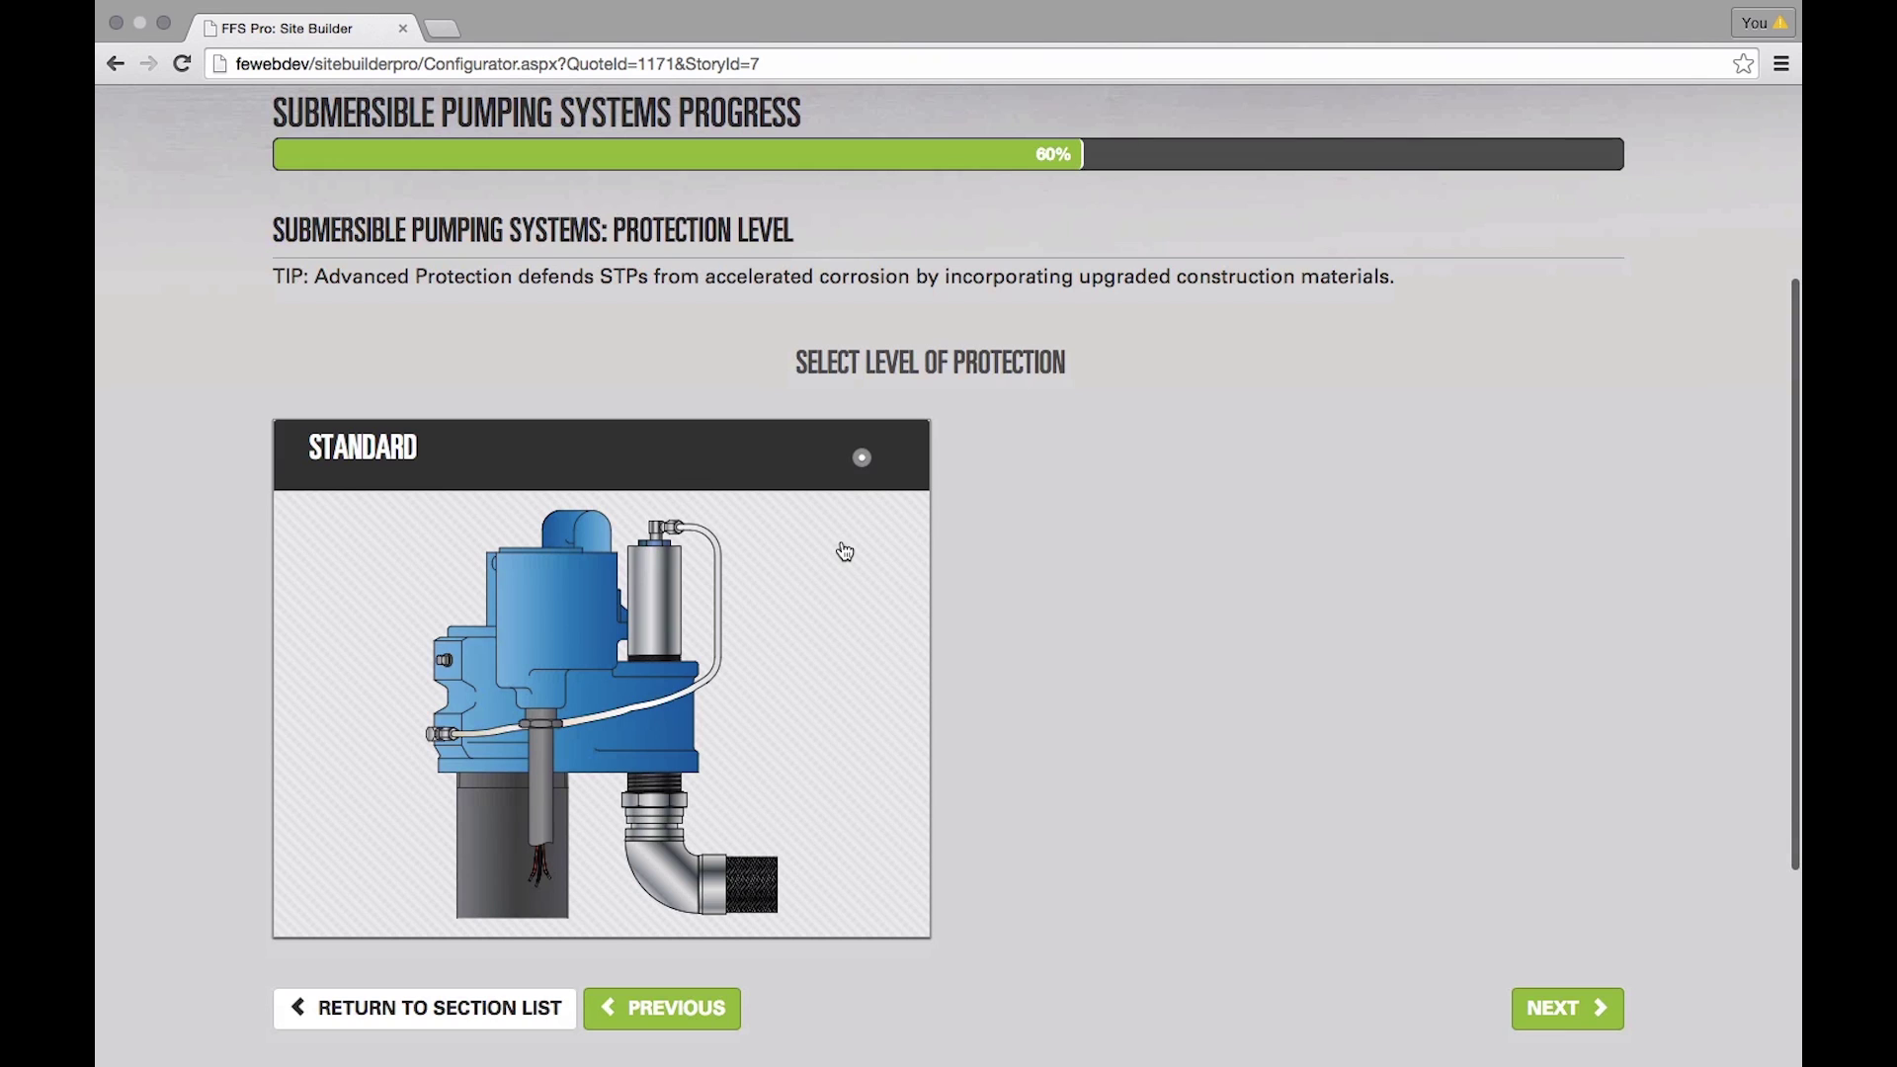
click(693, 1015)
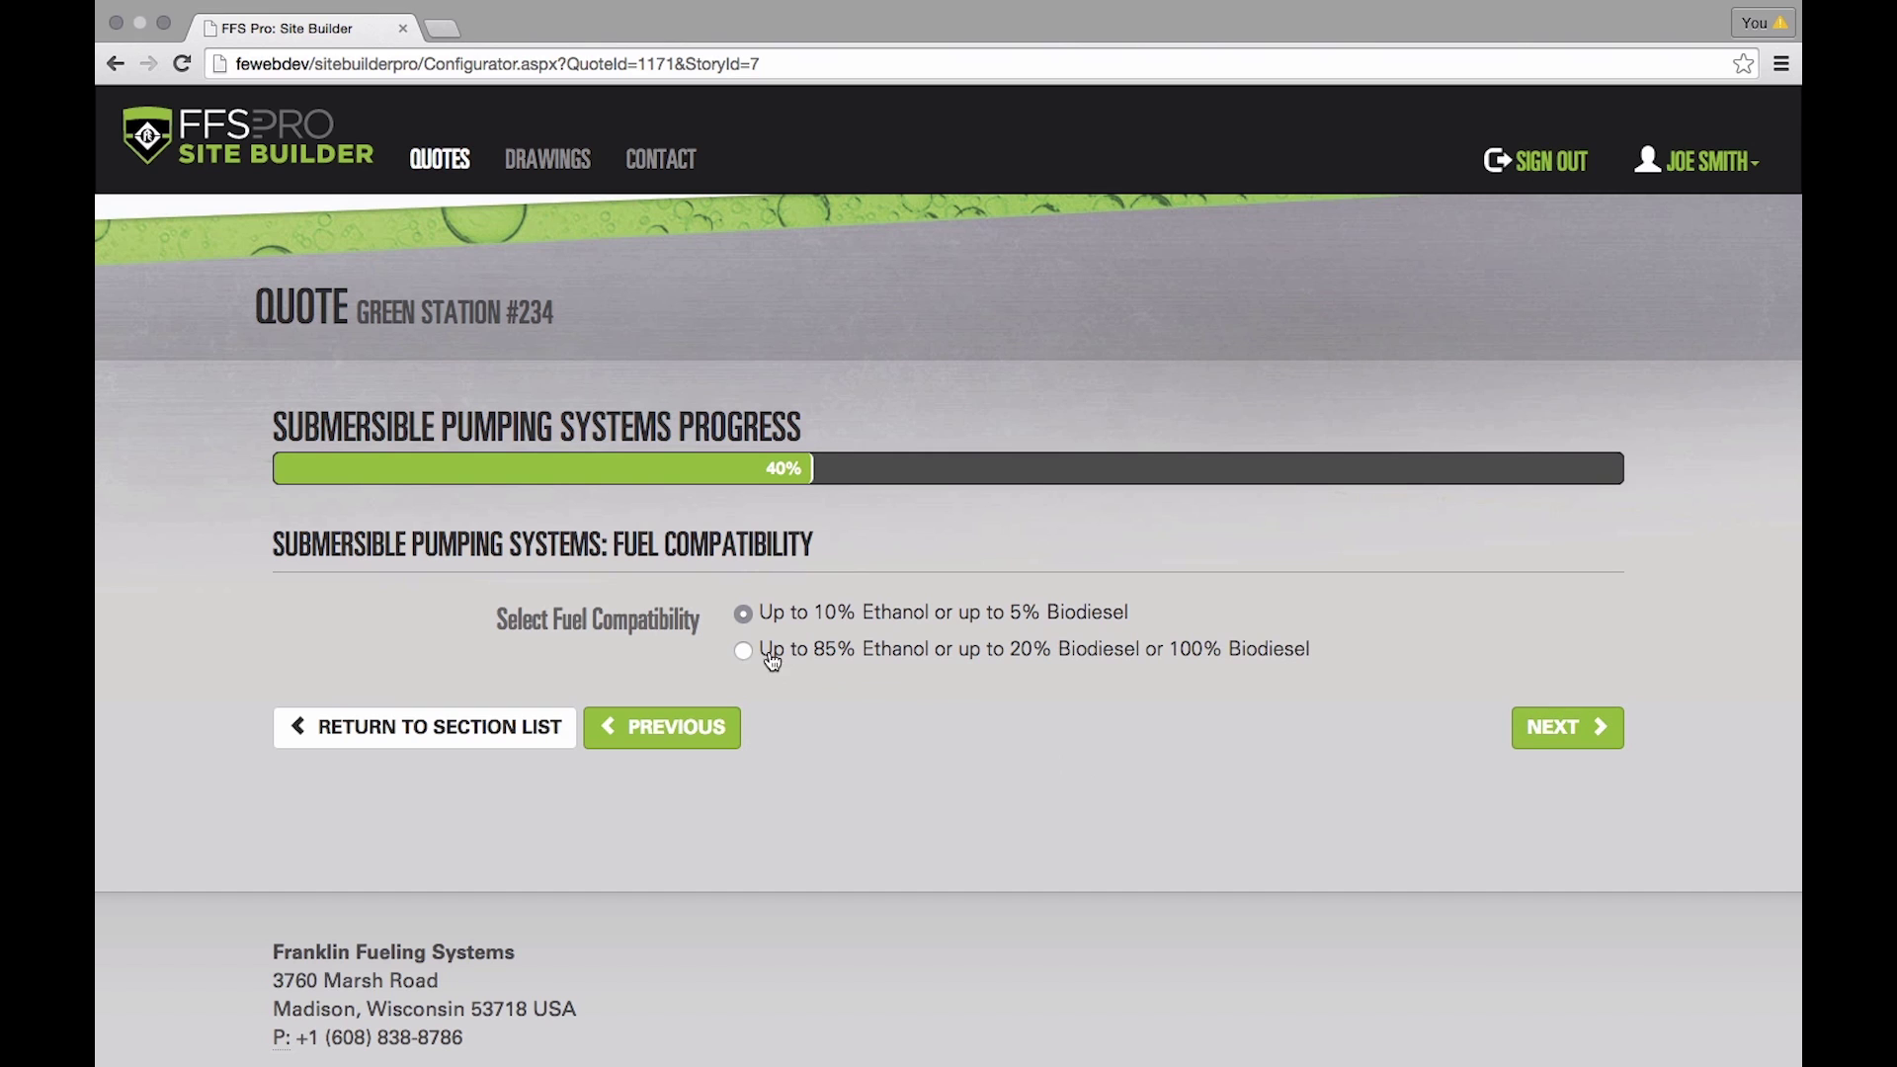
click(1556, 741)
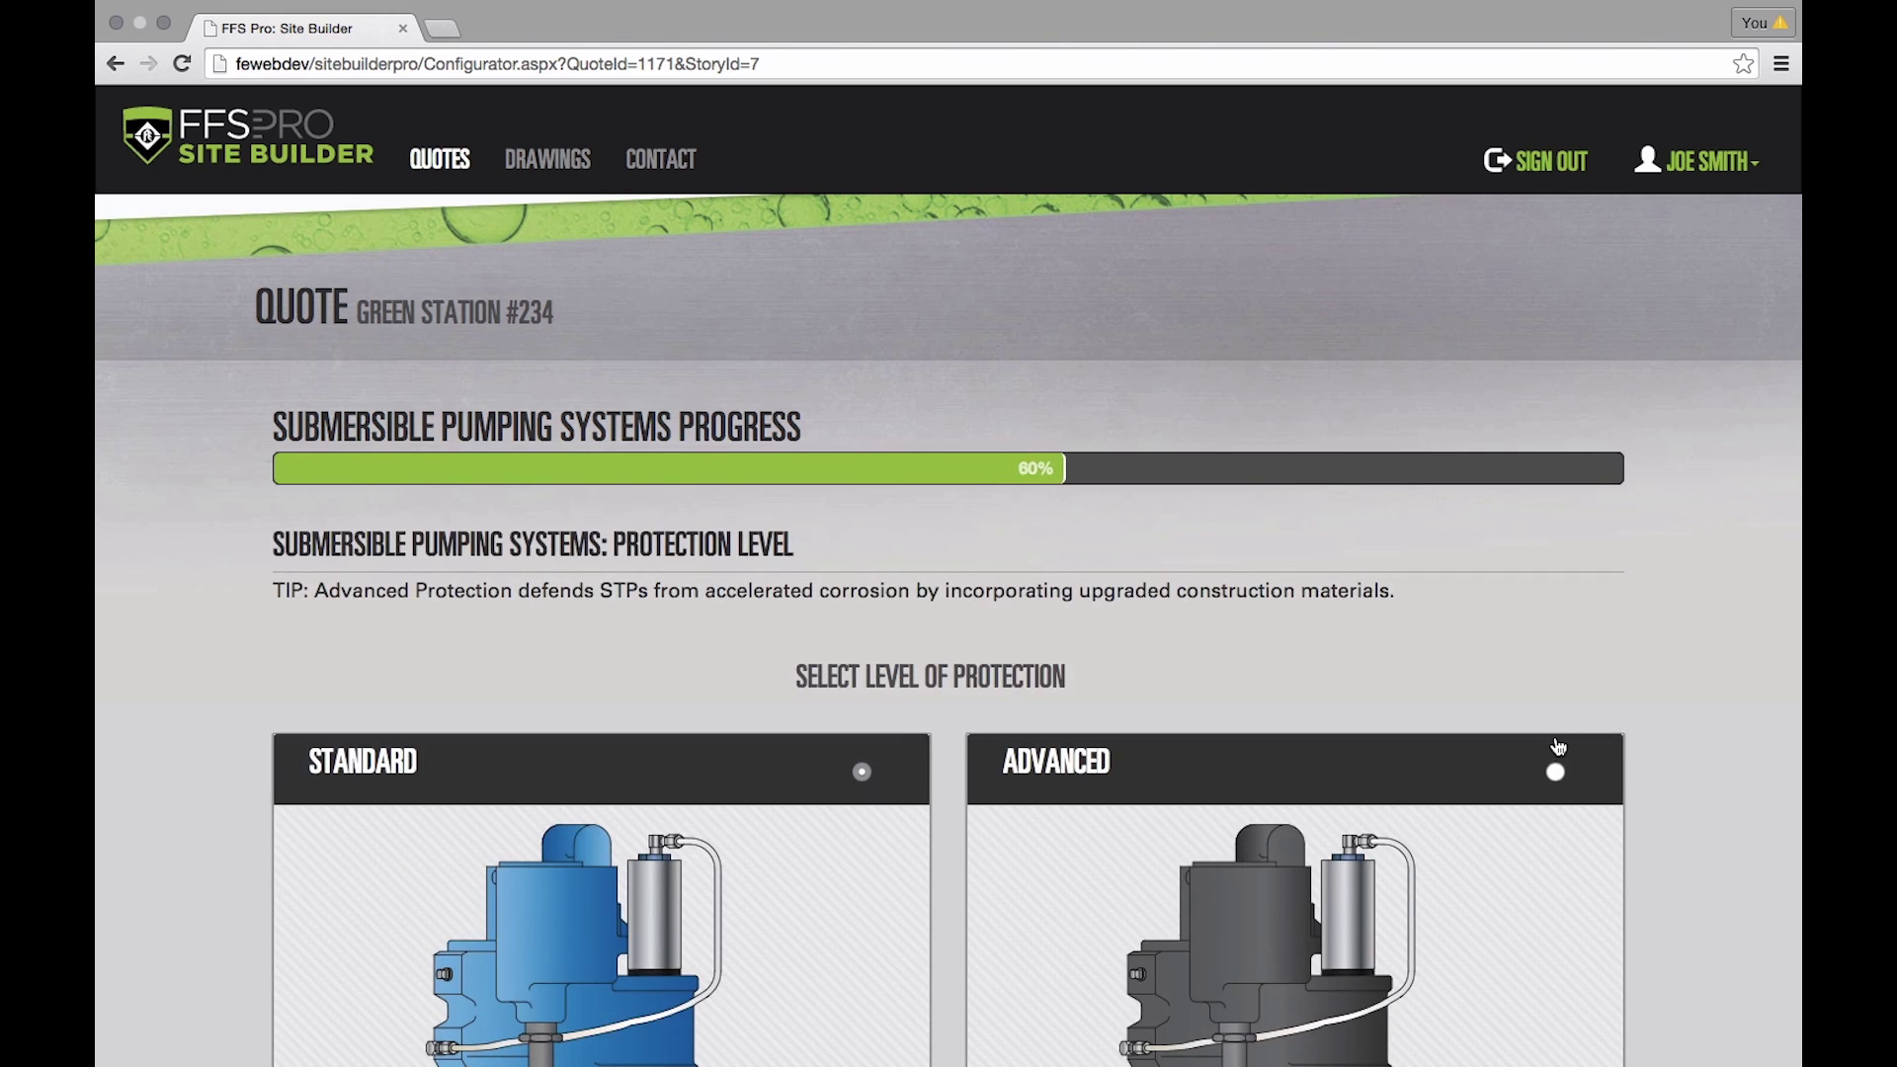
scroll(1555, 743, down, 5)
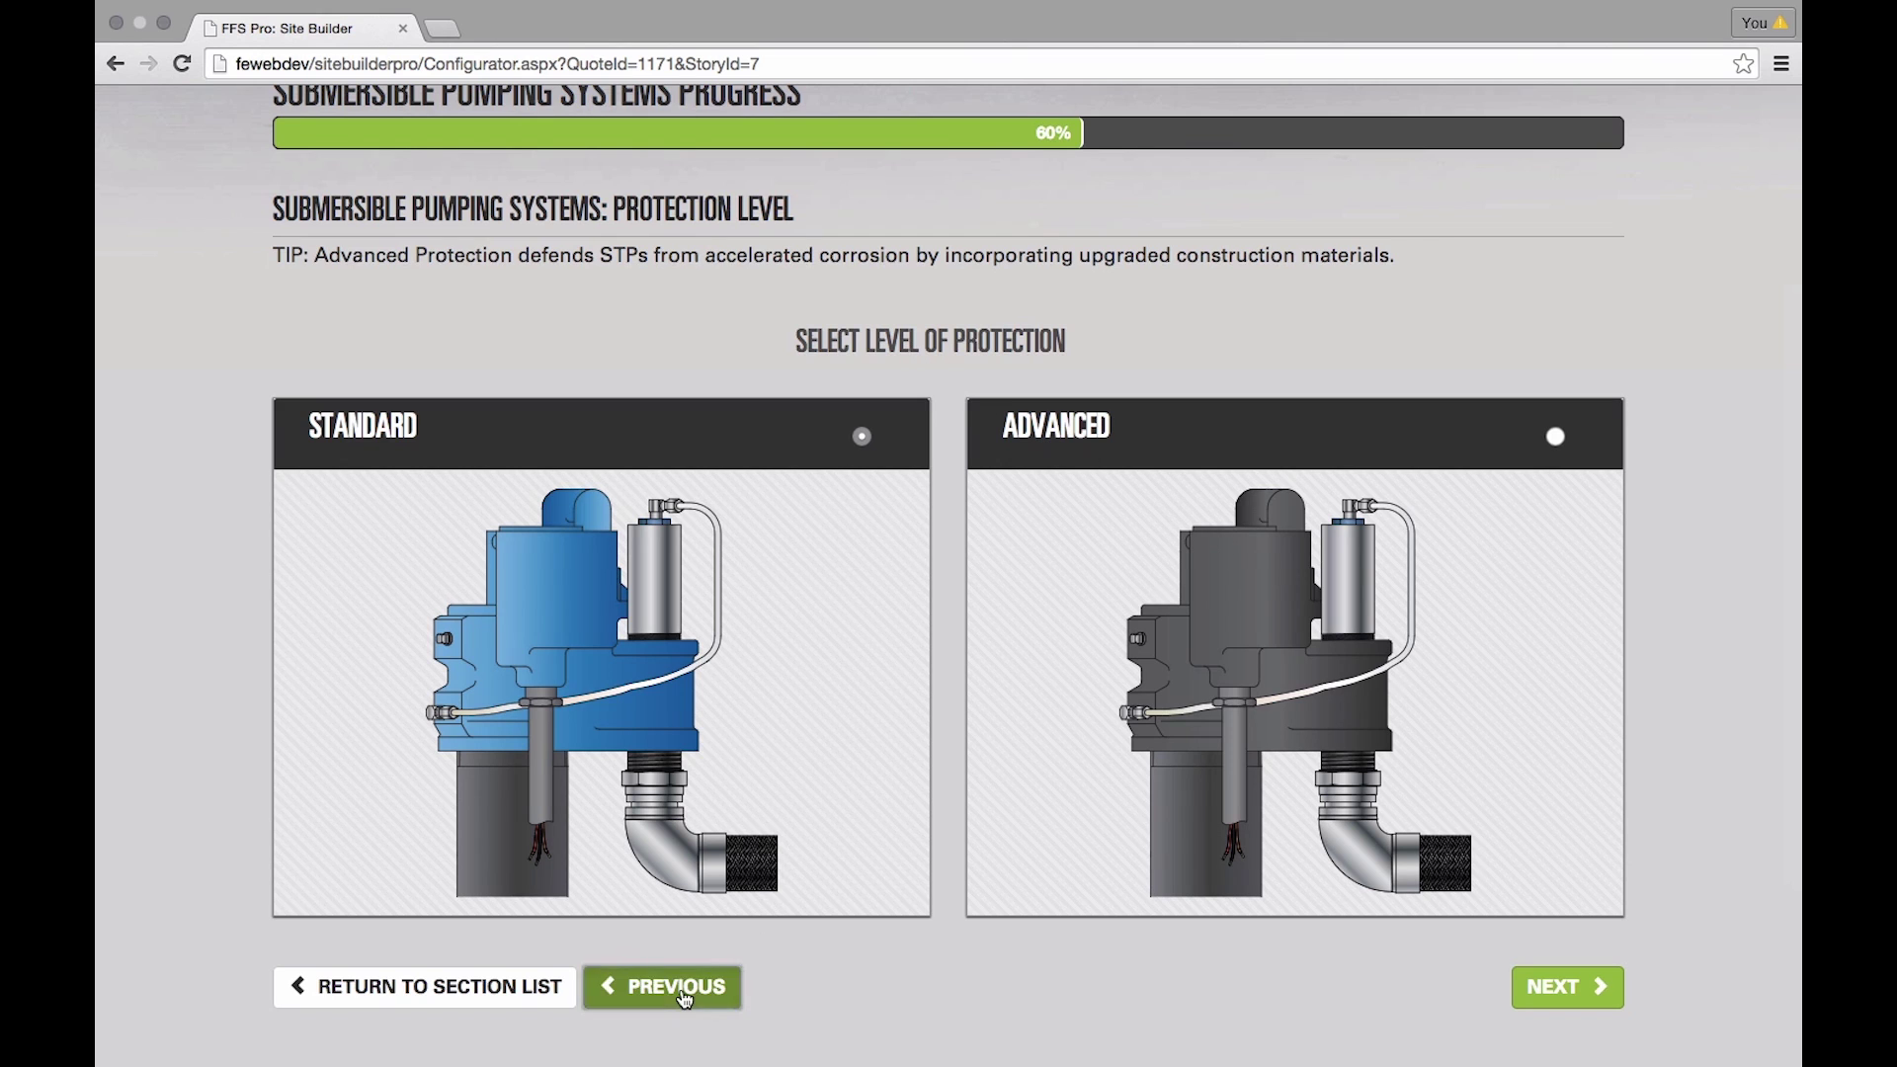
click(683, 992)
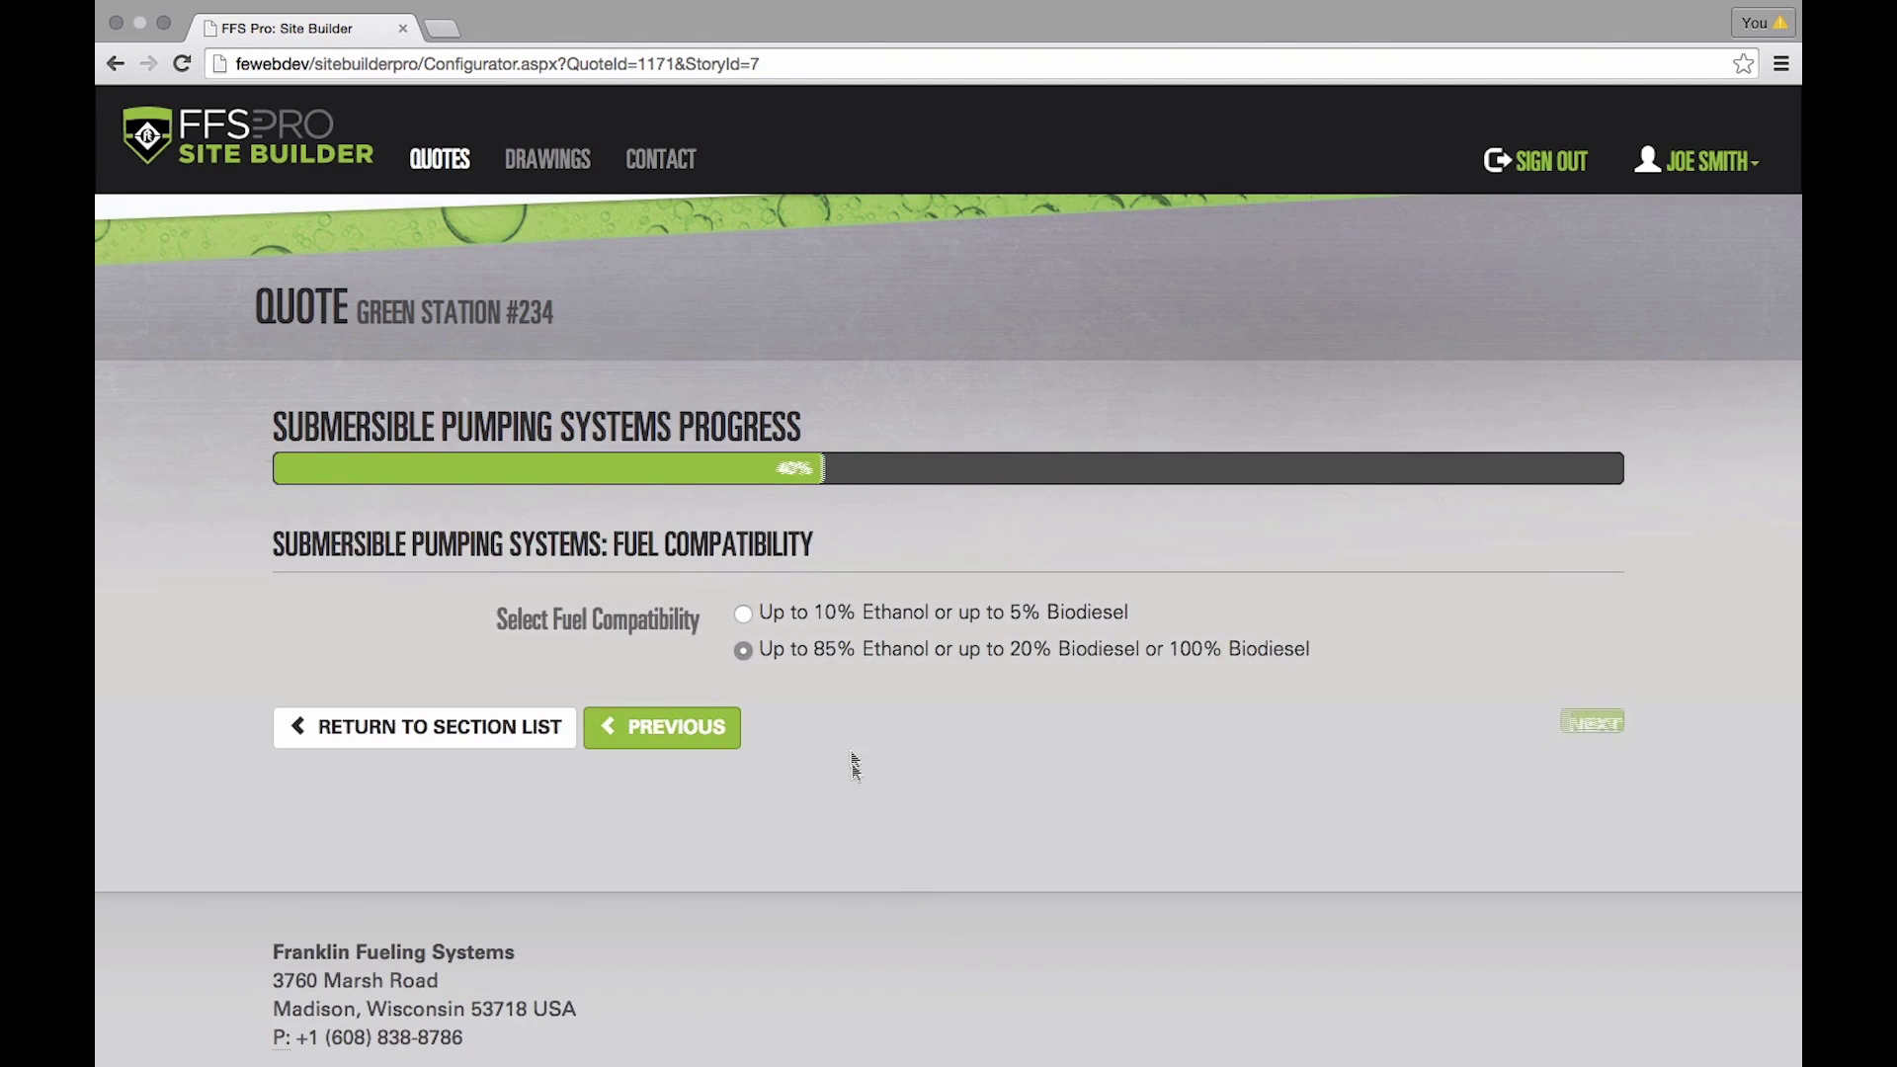
- Select 'Up to 10% Ethanol or up to 5% Biodiesel' and keep Standard protection
click(744, 612)
click(1569, 731)
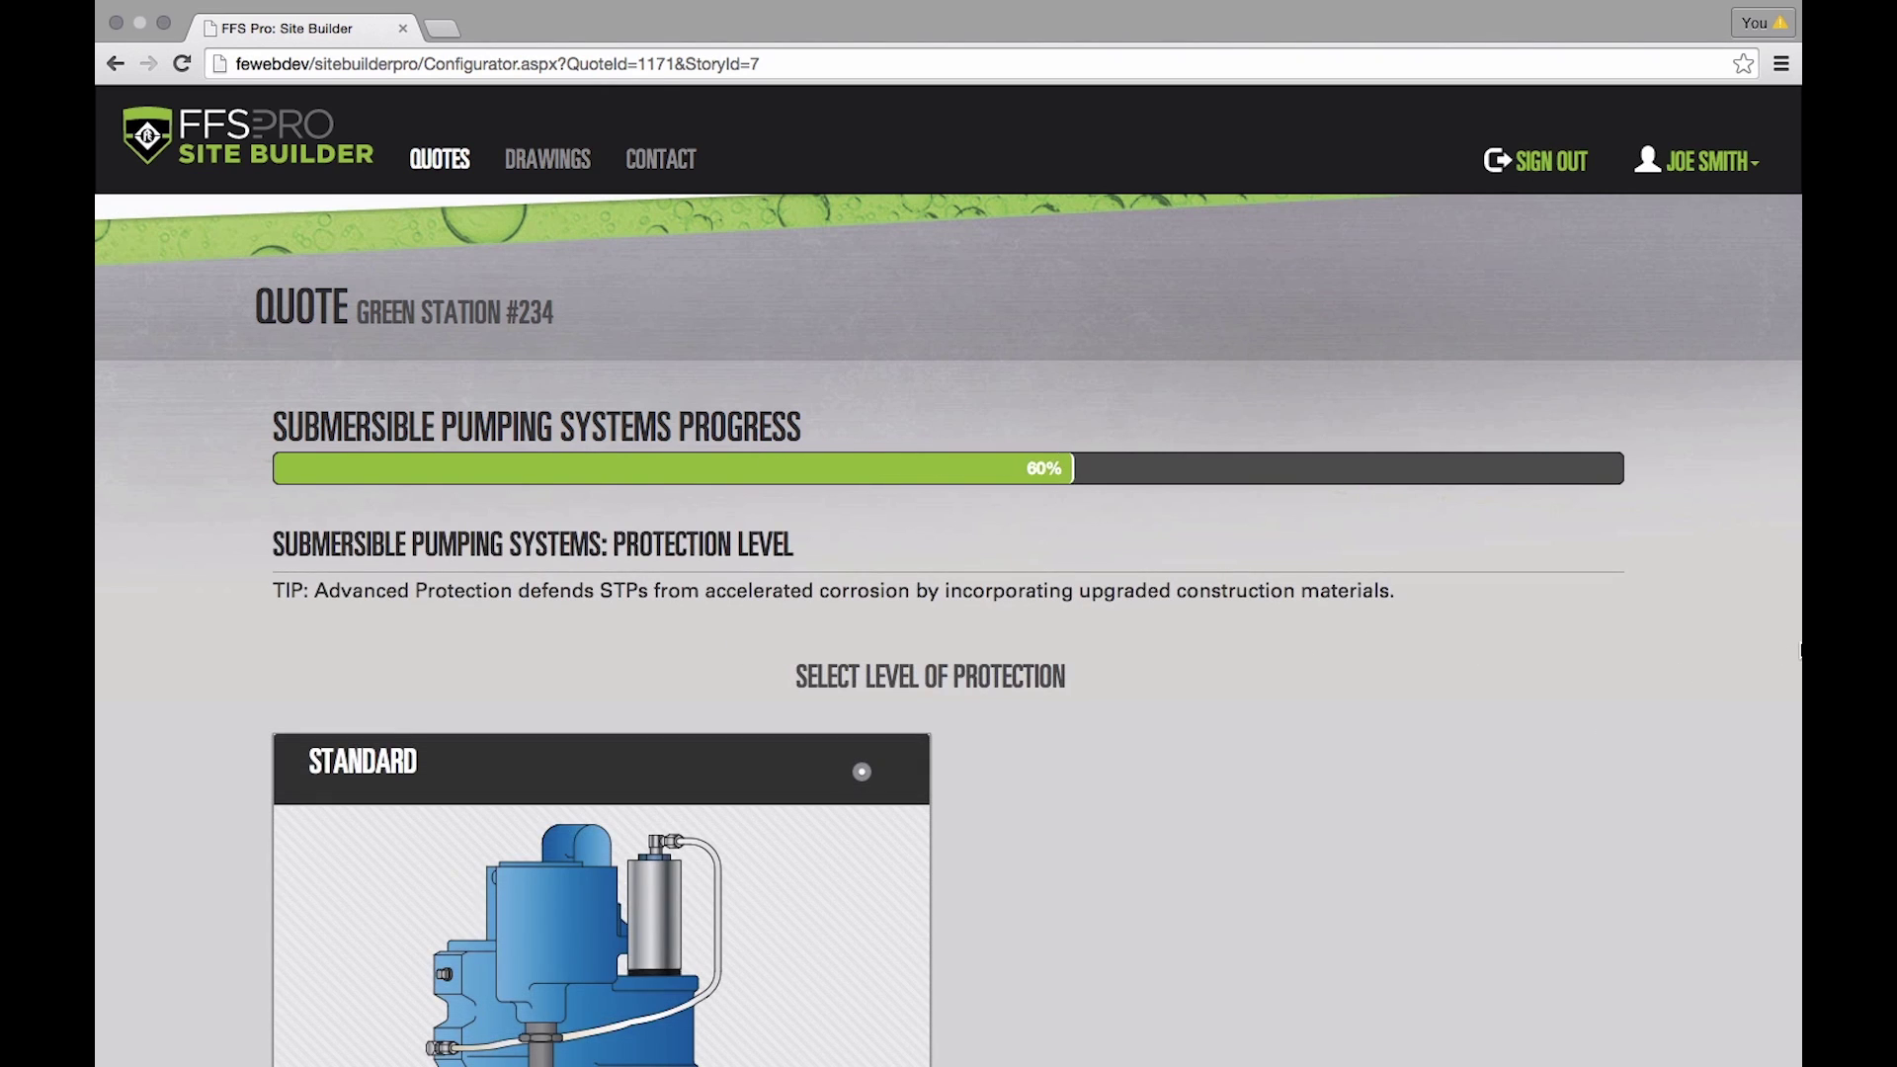
scroll(1173, 656, down, 3)
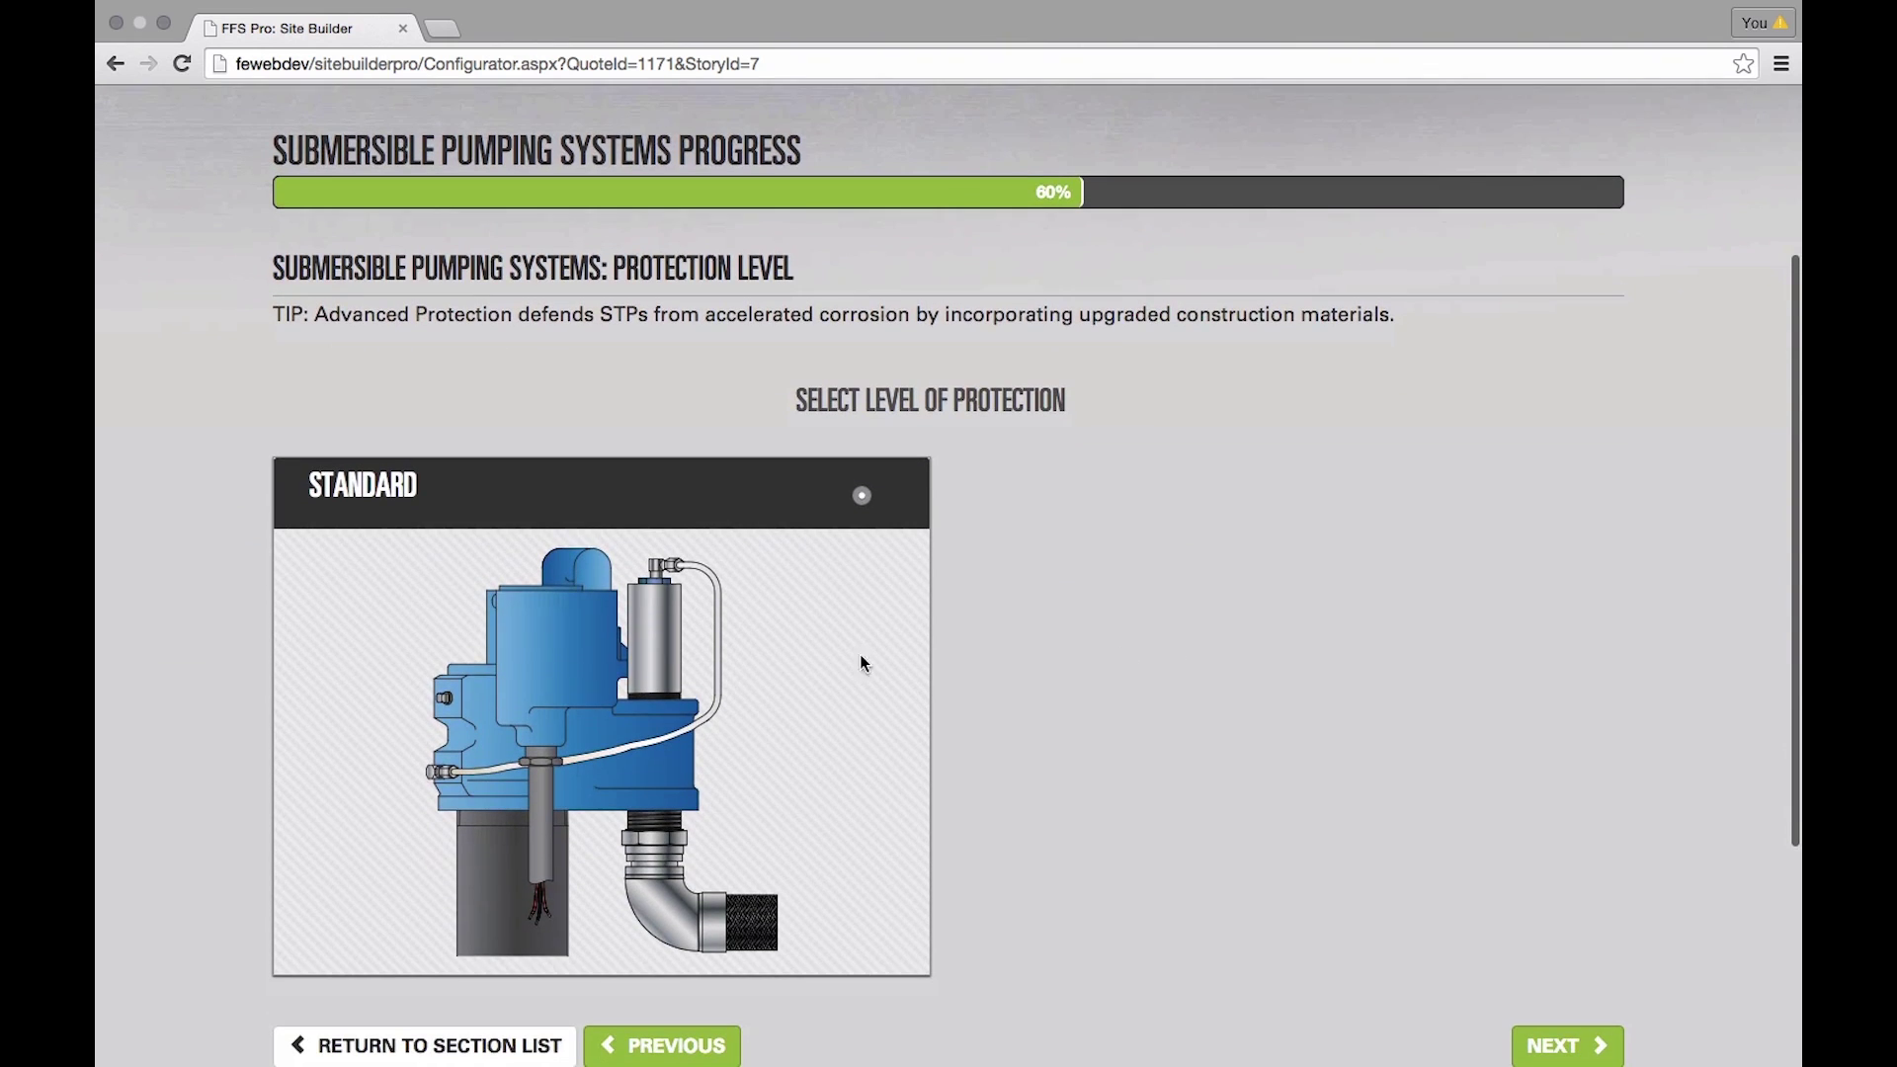
scroll(1503, 792, down, 2)
click(1553, 904)
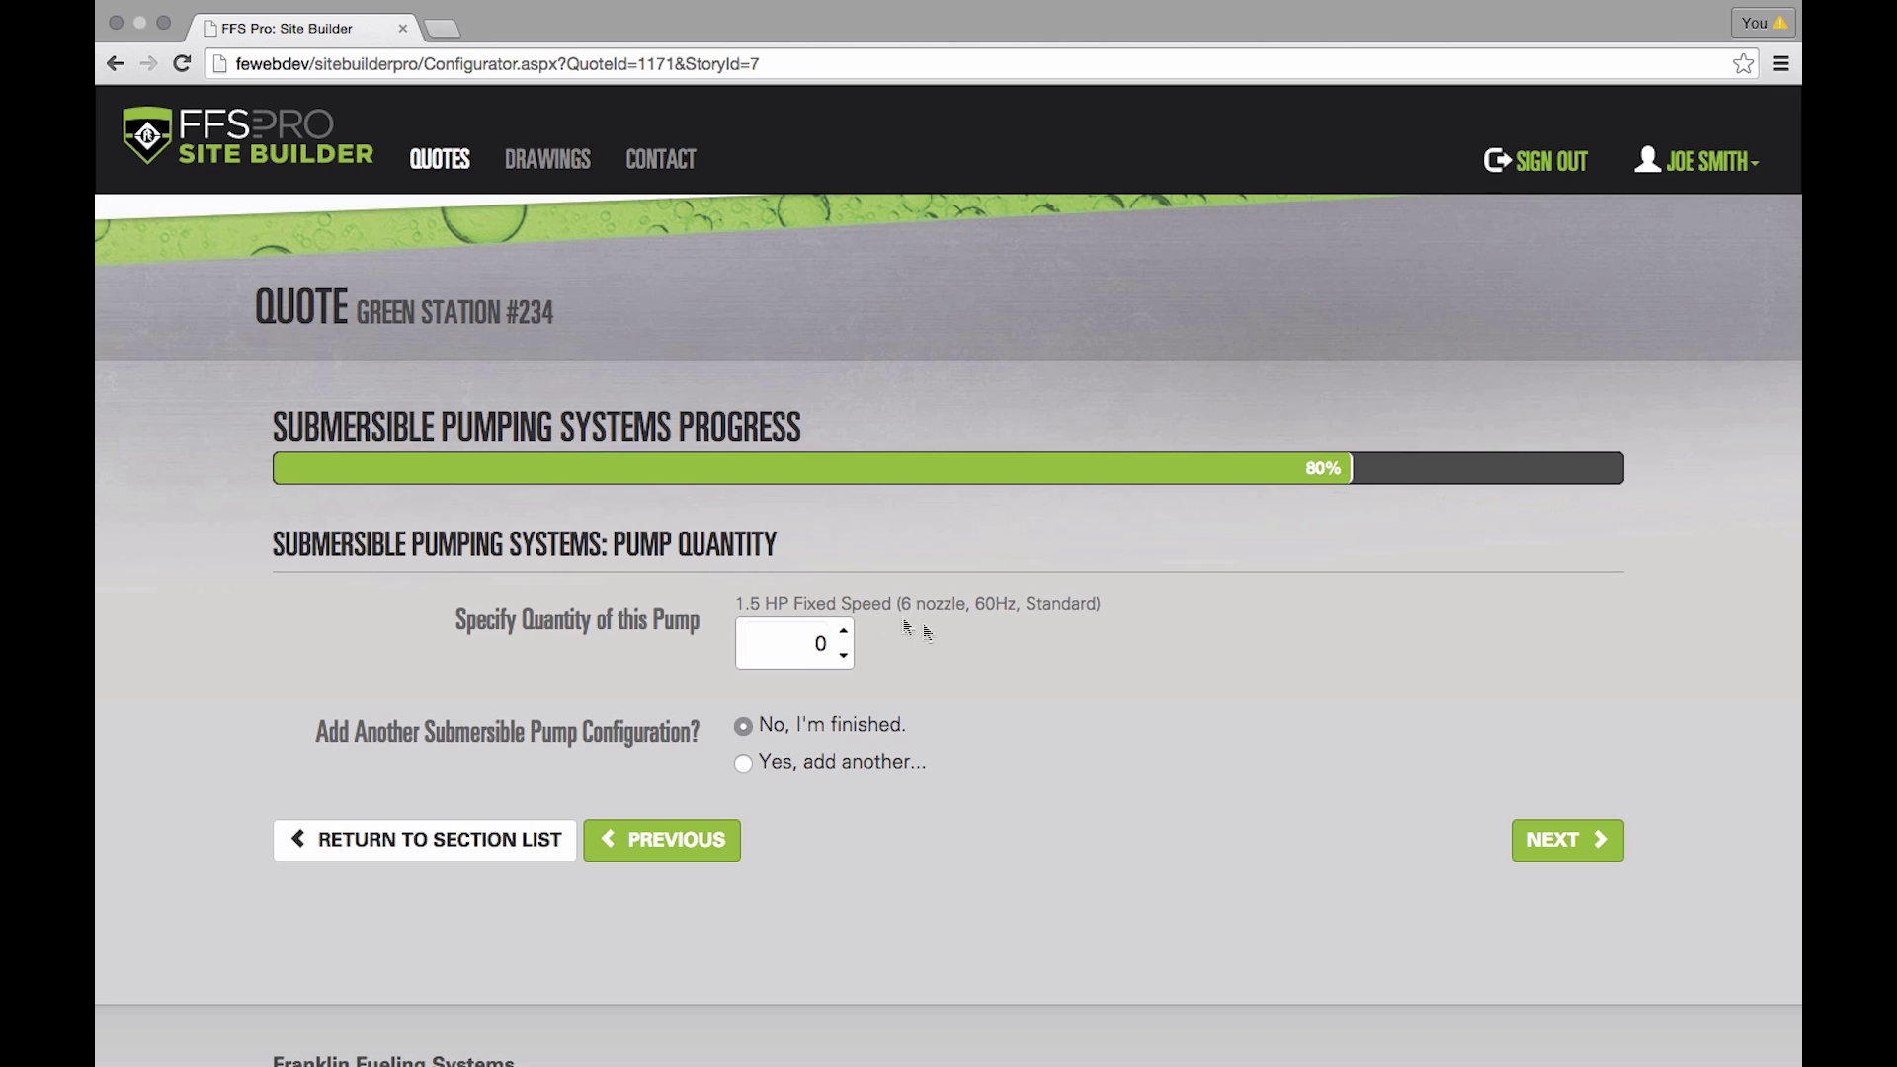
- Order one 1.5 HP fixed-speed pump and choose to configure another submersible pump
click(844, 632)
click(744, 765)
click(1556, 841)
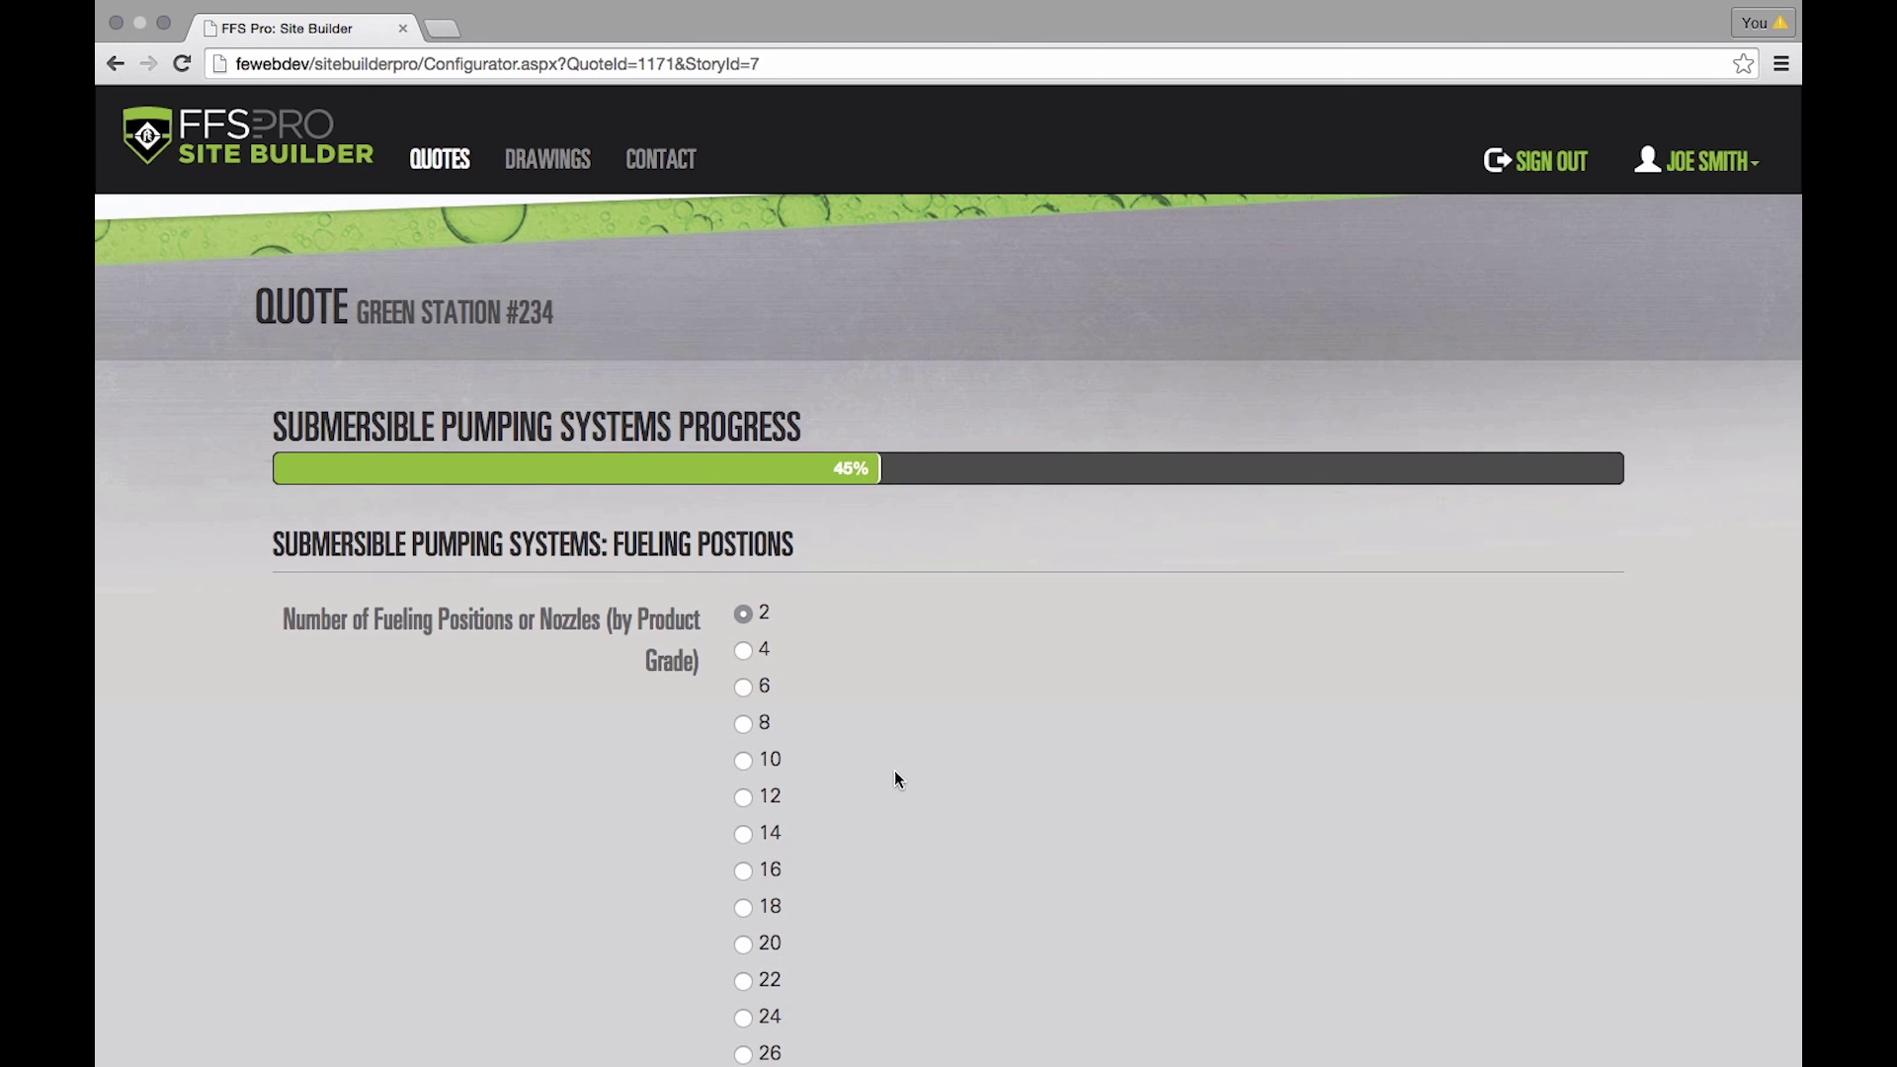
- Keep 2 fueling positions, 60Hz utility frequency and 10% ethanol fuel compatibility for the second pump
scroll(896, 773, down, 2)
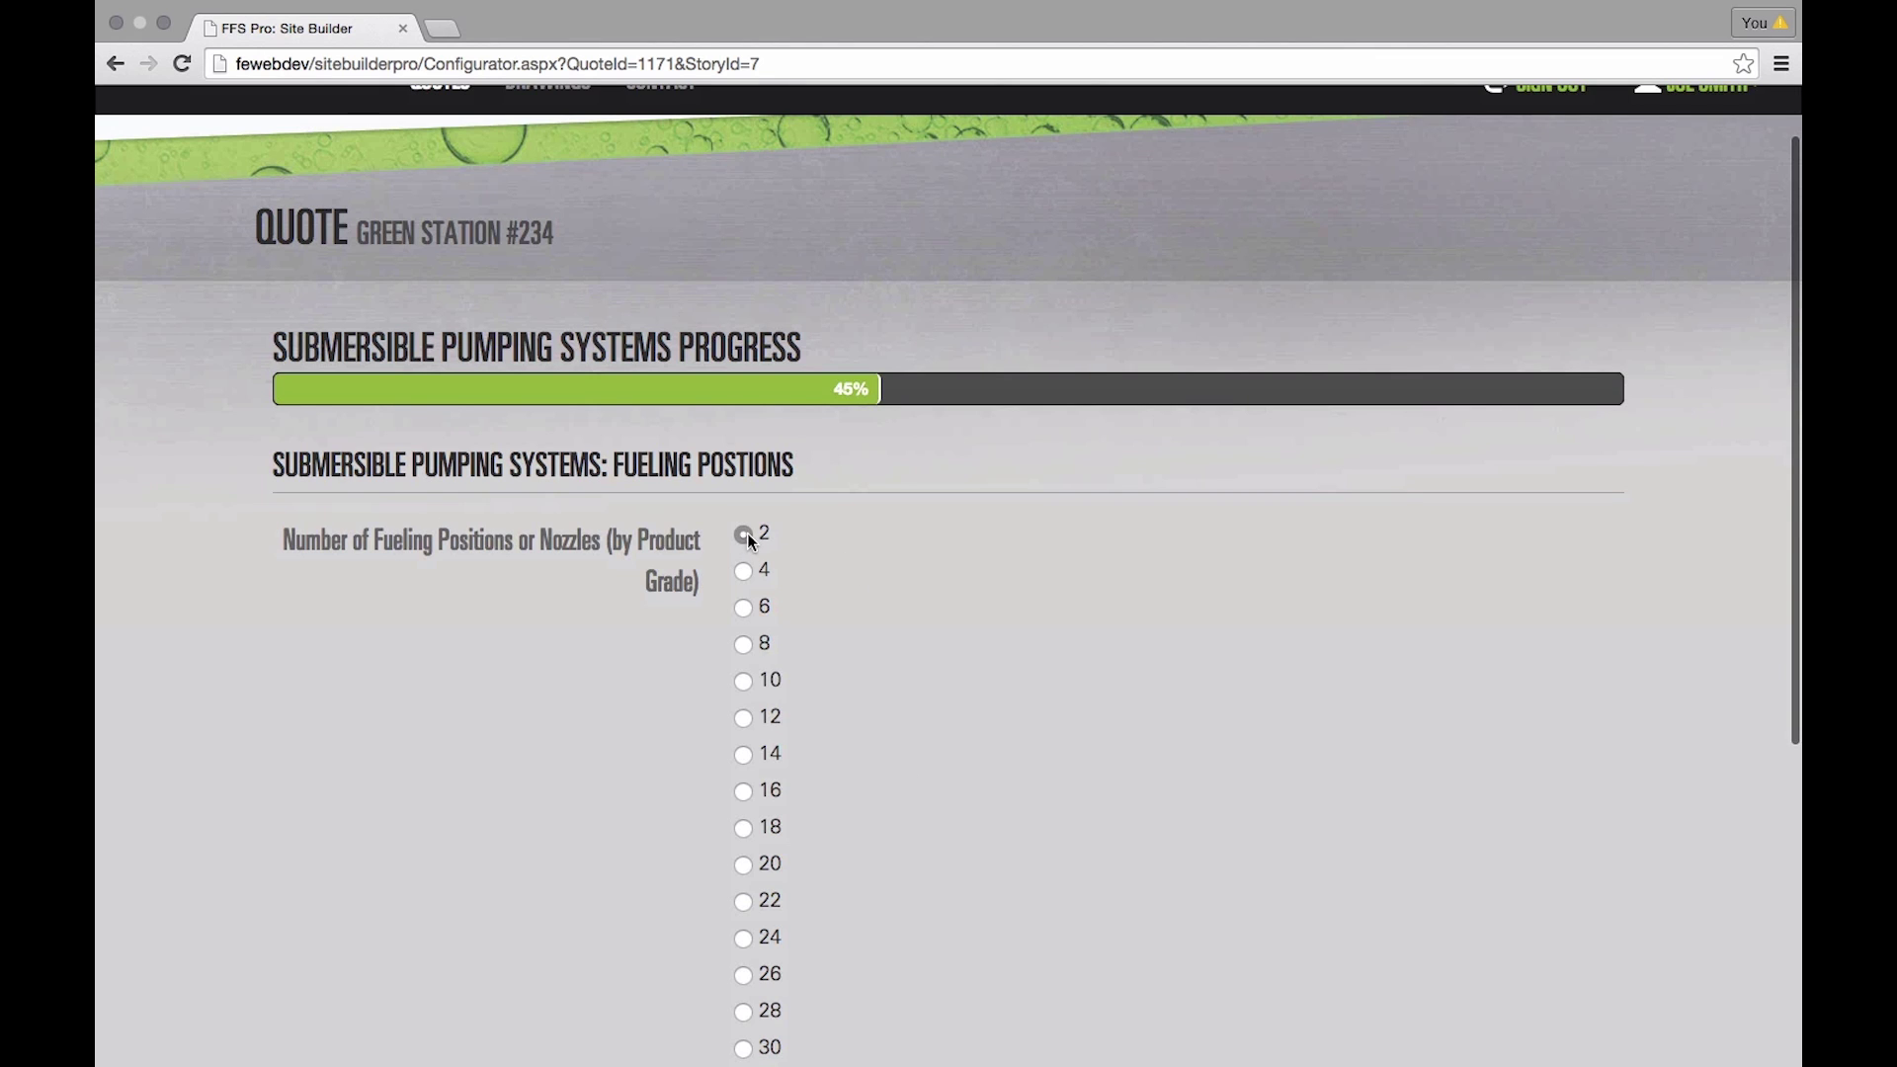
scroll(1028, 672, down, 5)
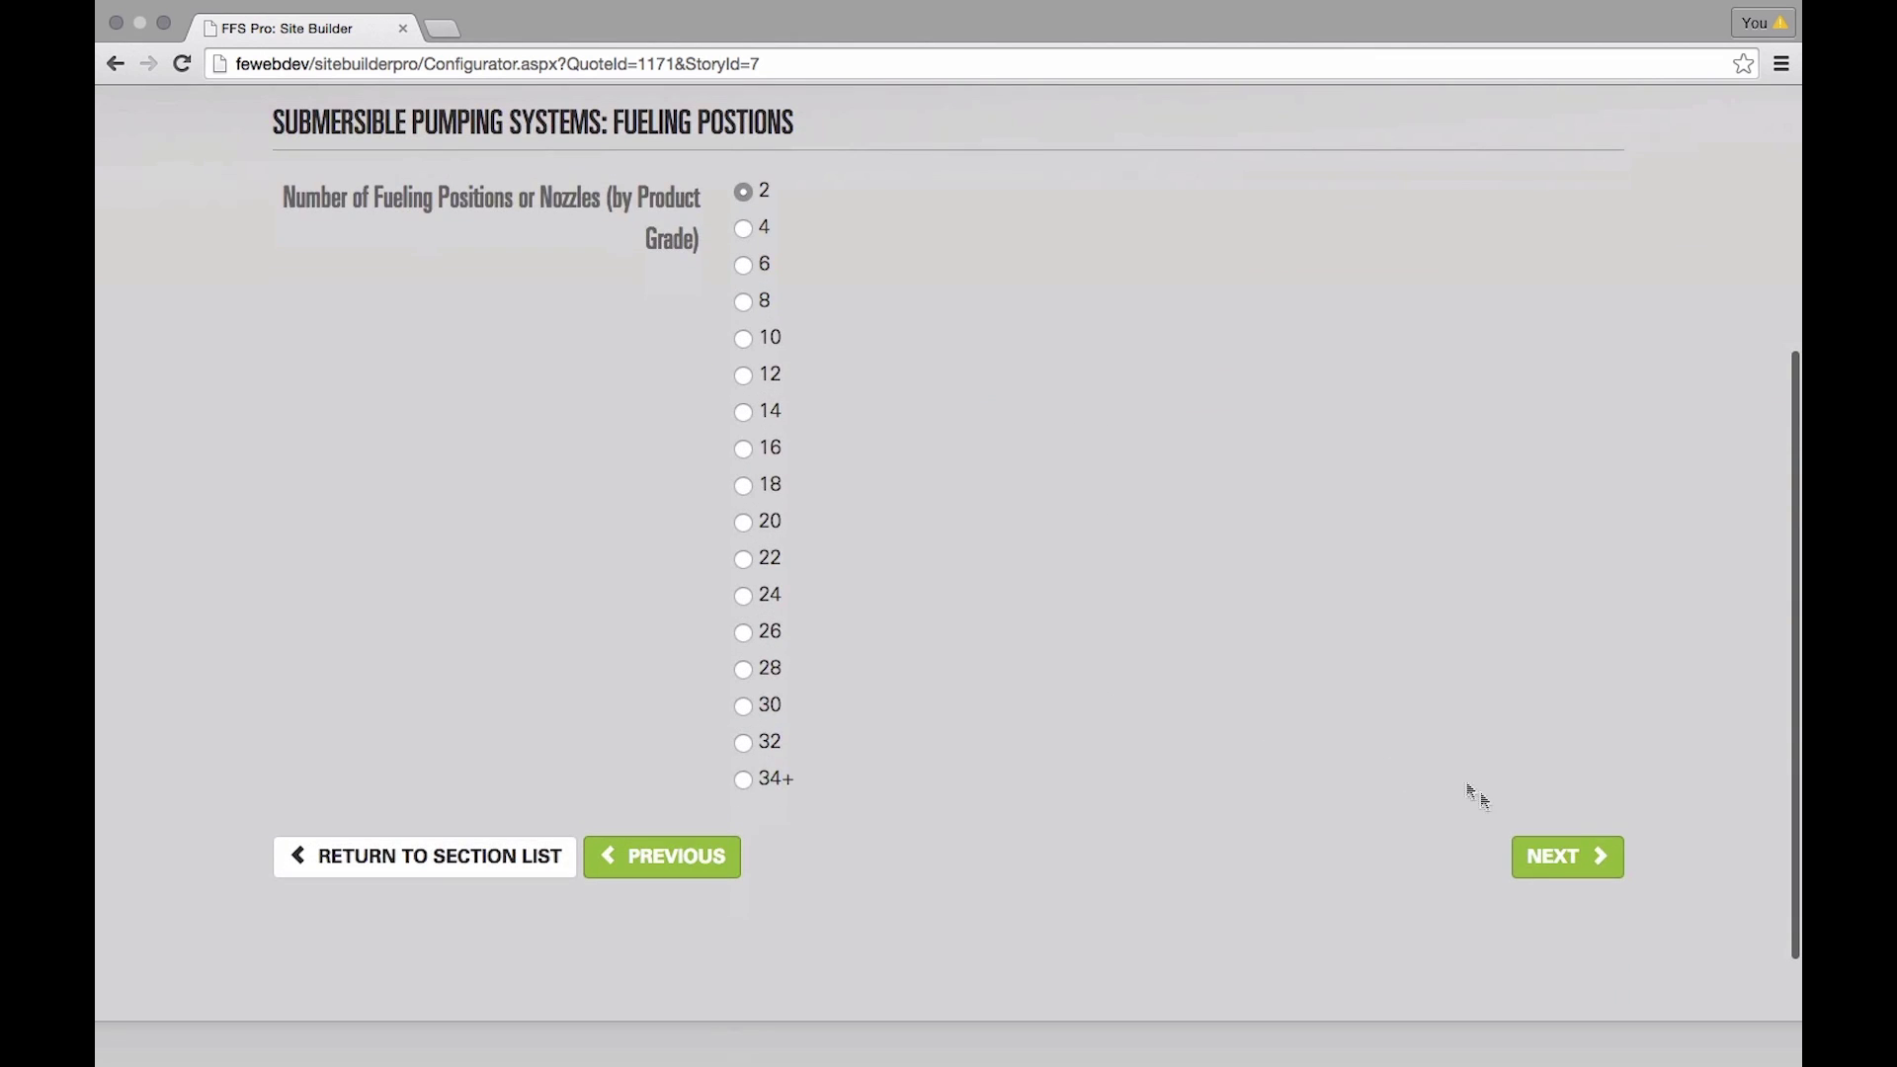
click(1572, 871)
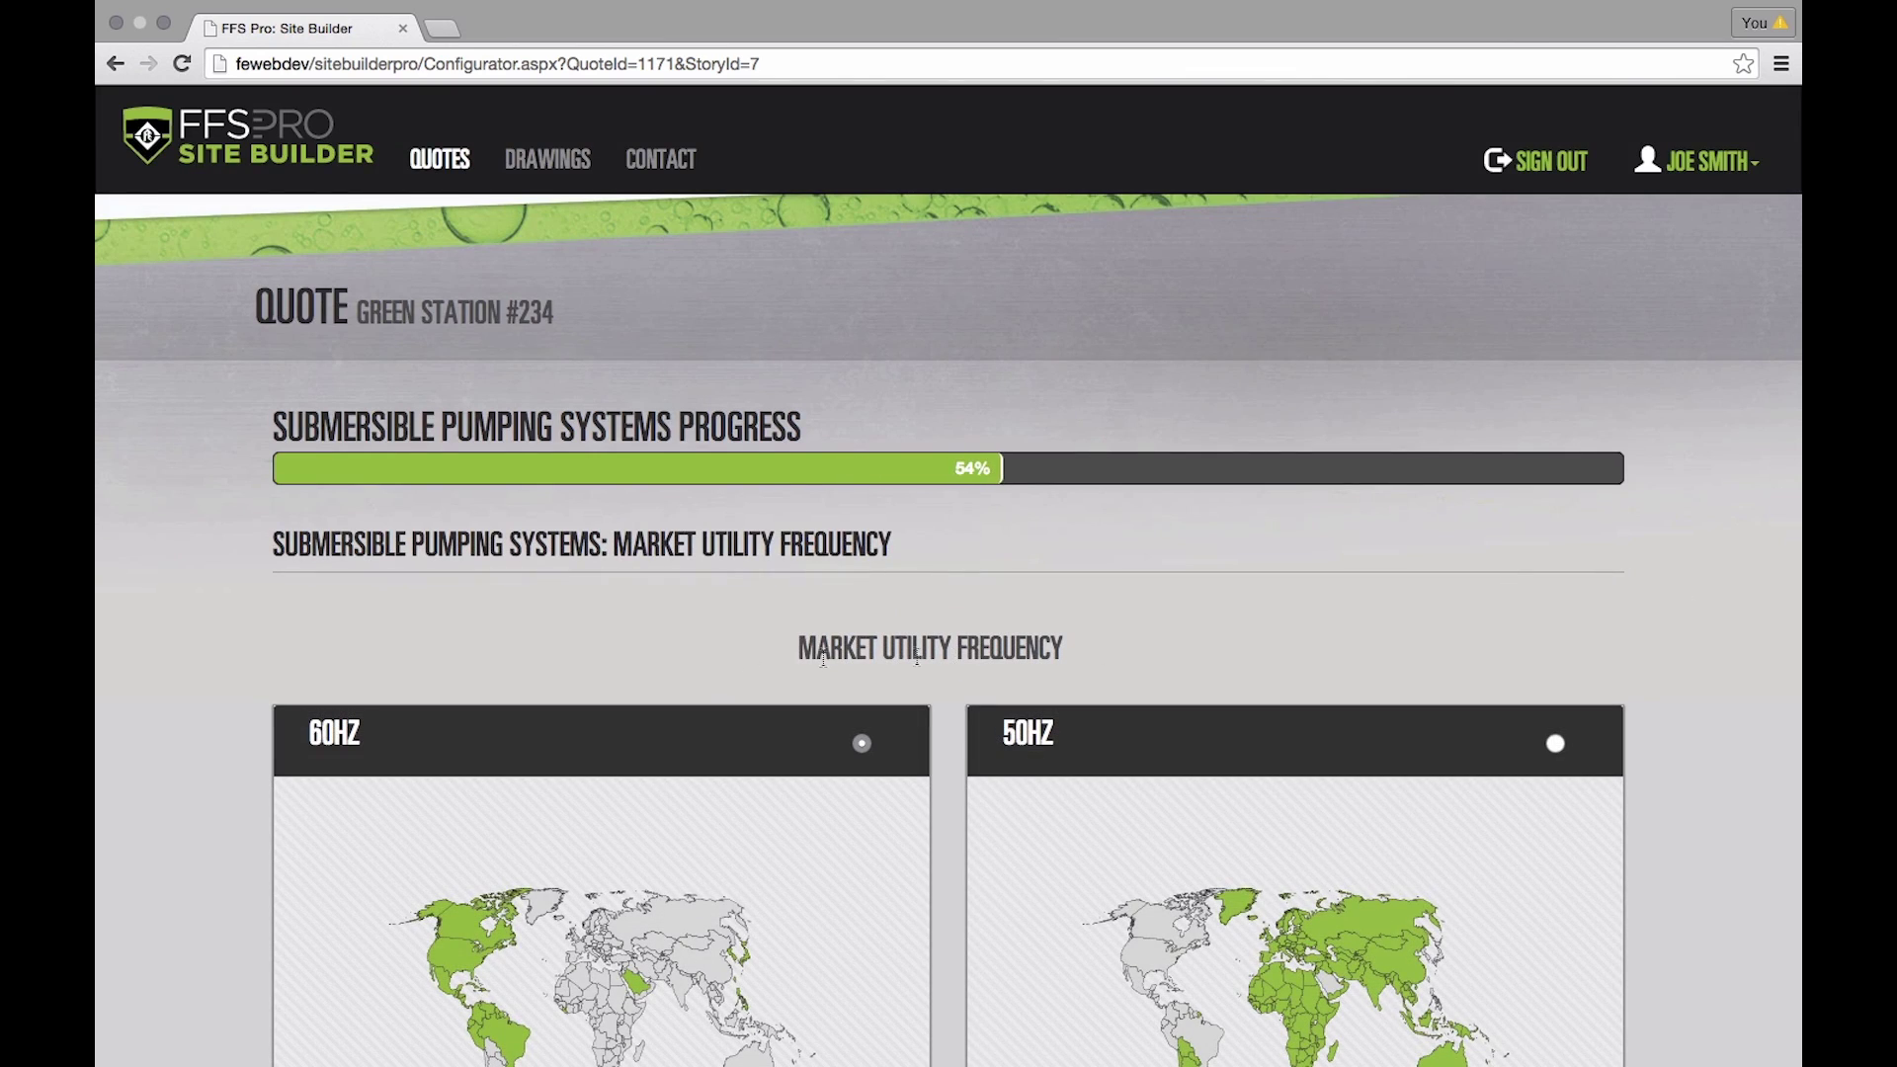
scroll(619, 637, down, 5)
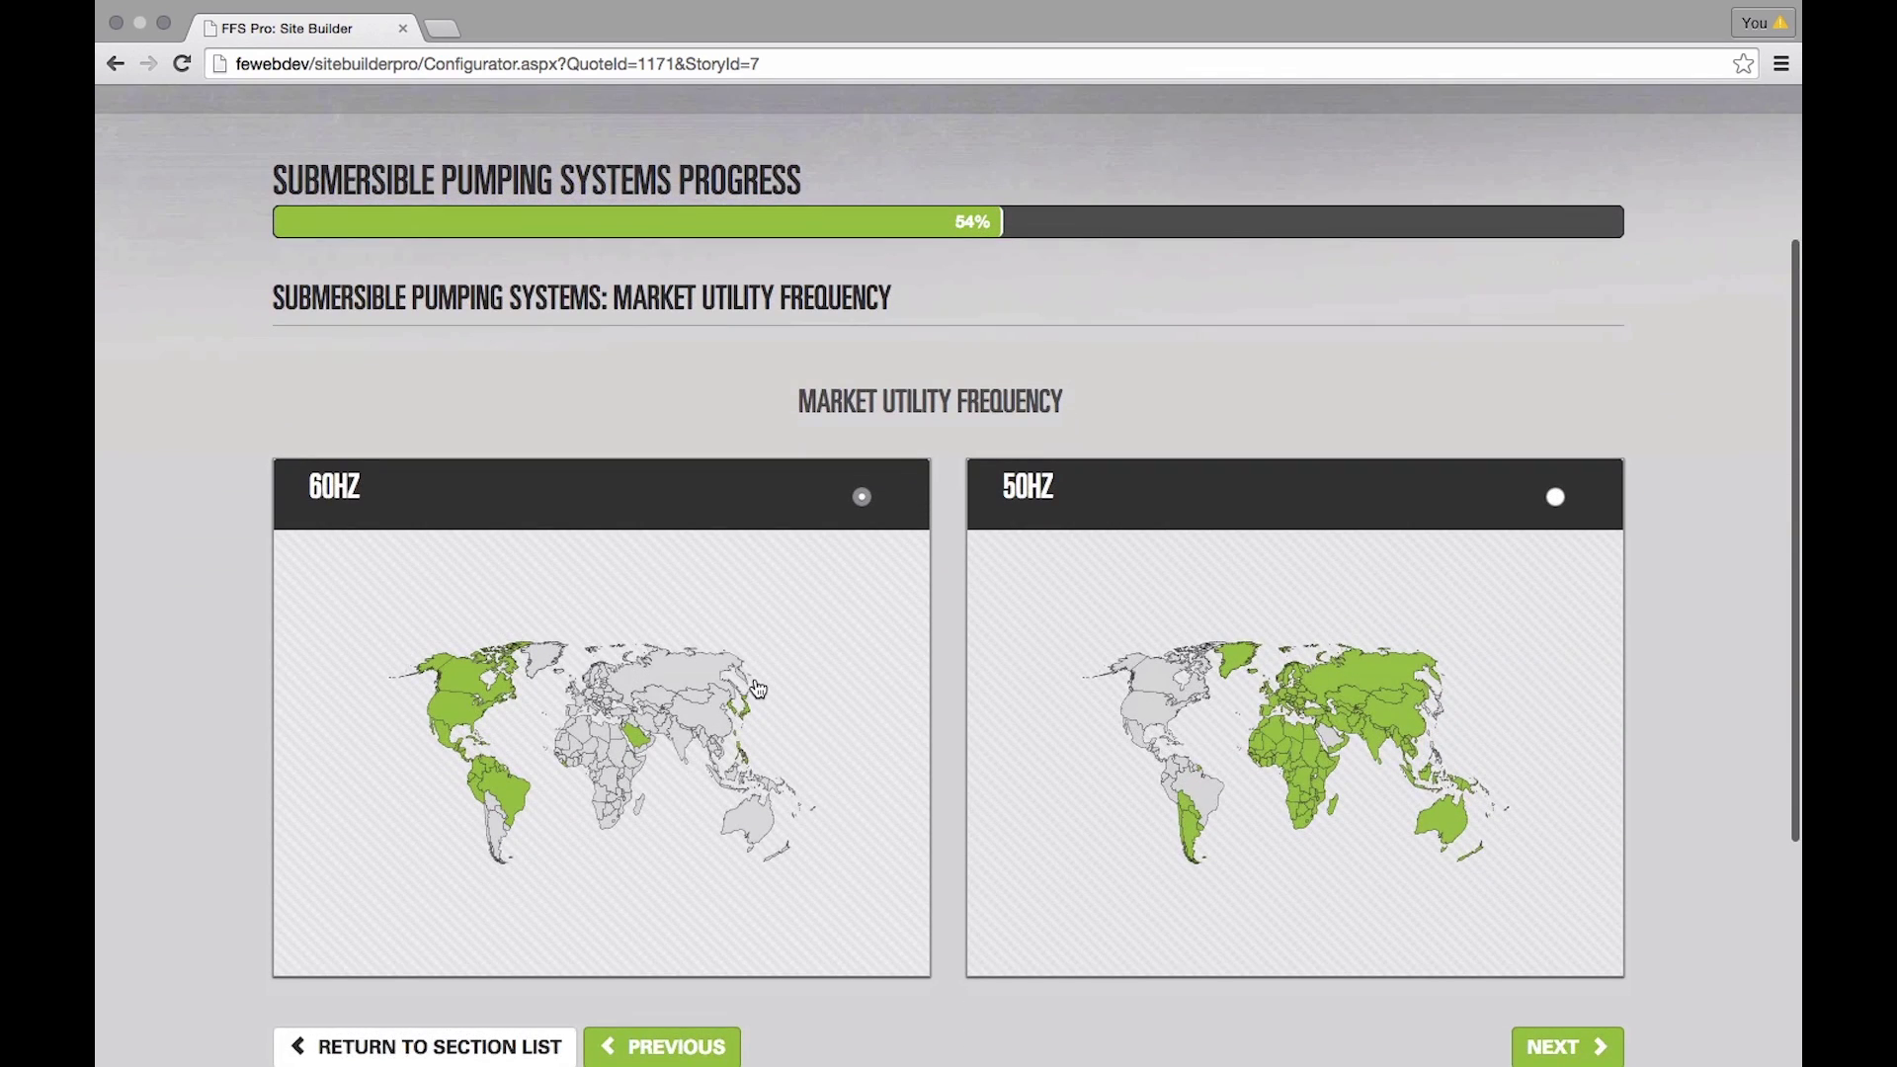
scroll(757, 688, down, 2)
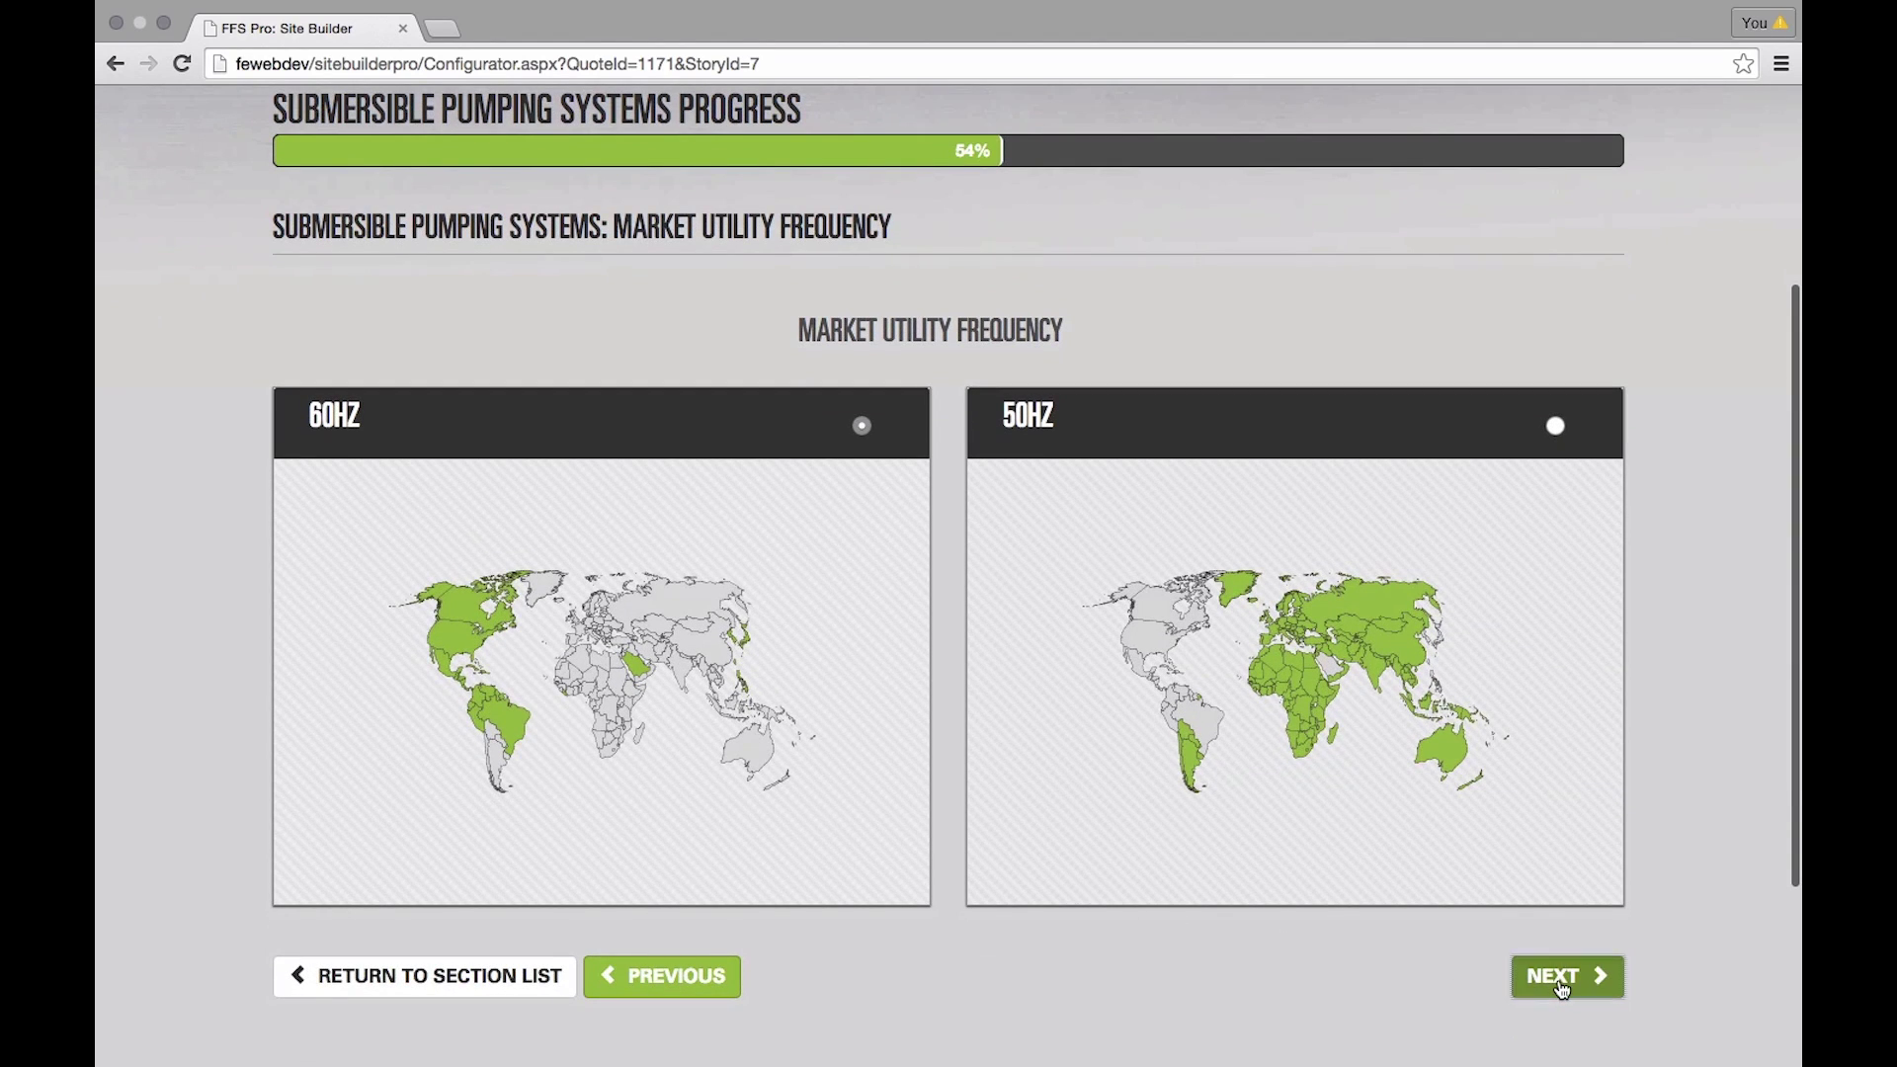
click(1561, 980)
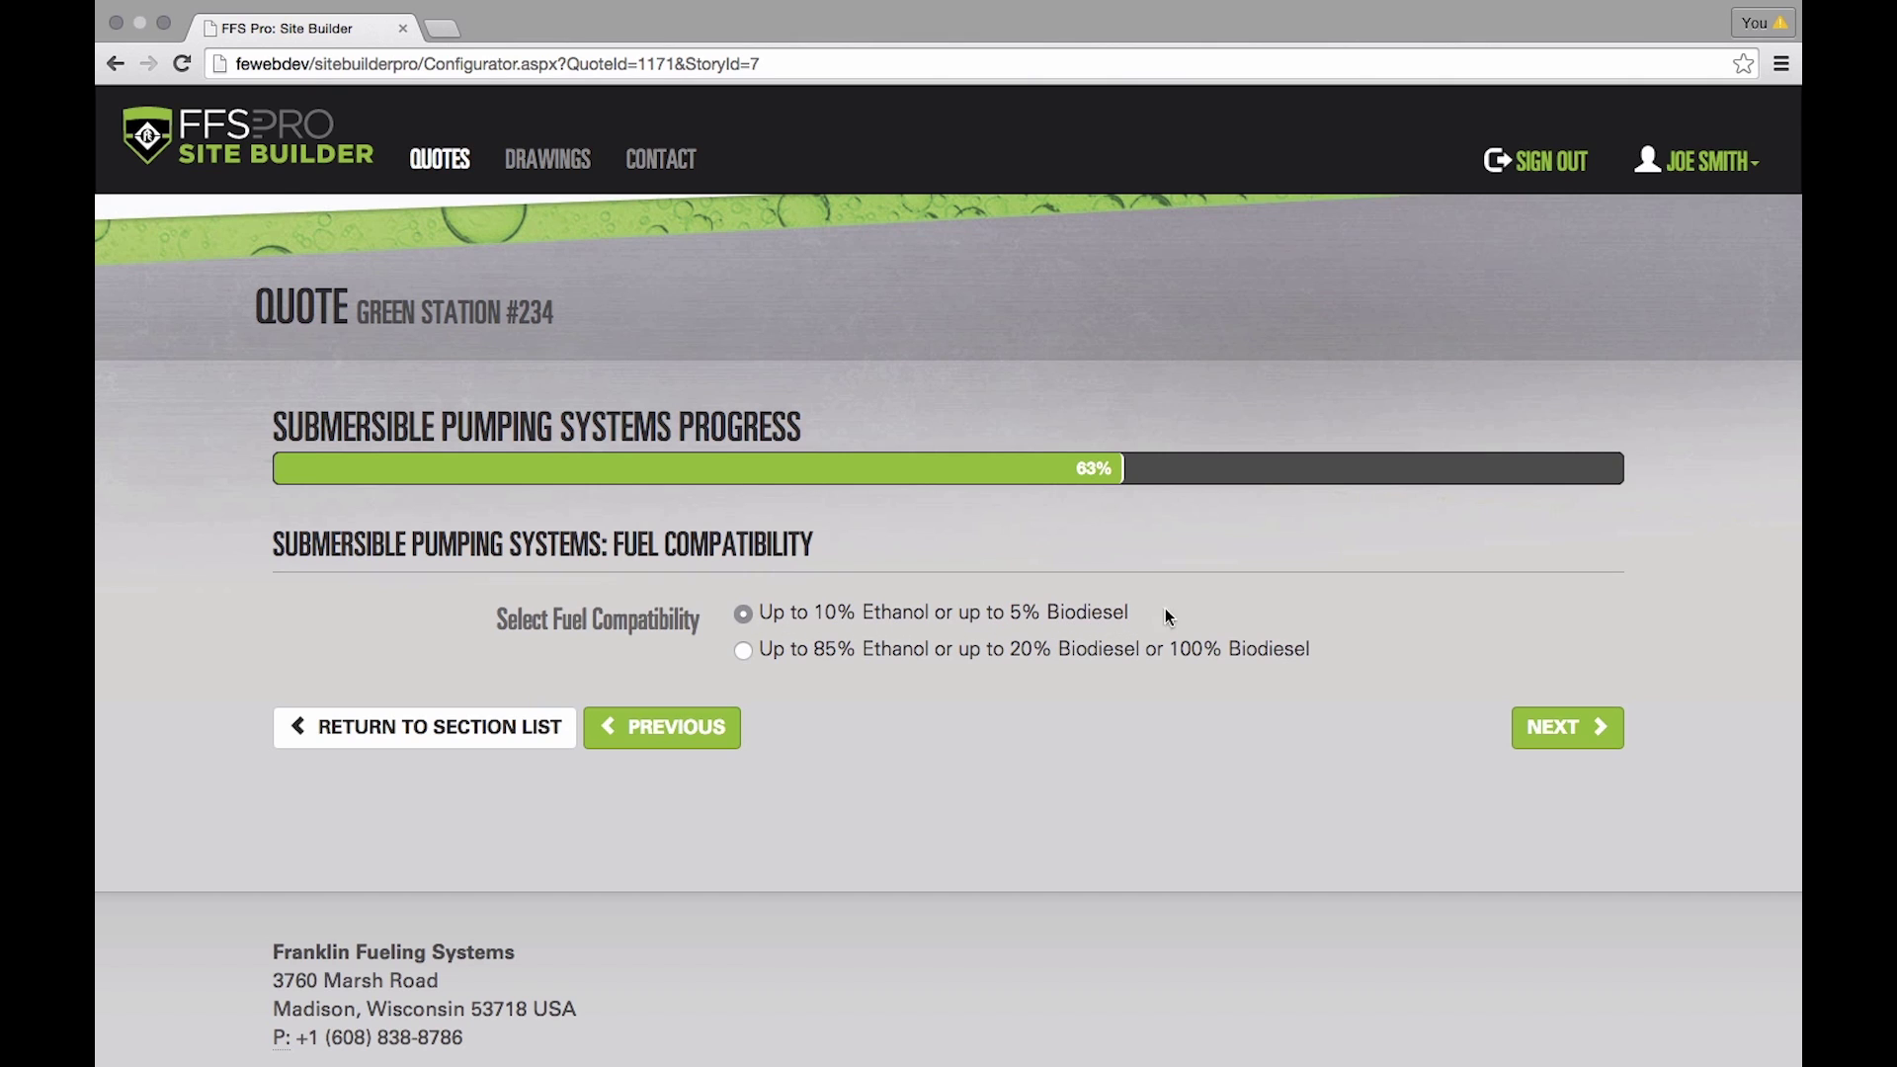
click(1566, 726)
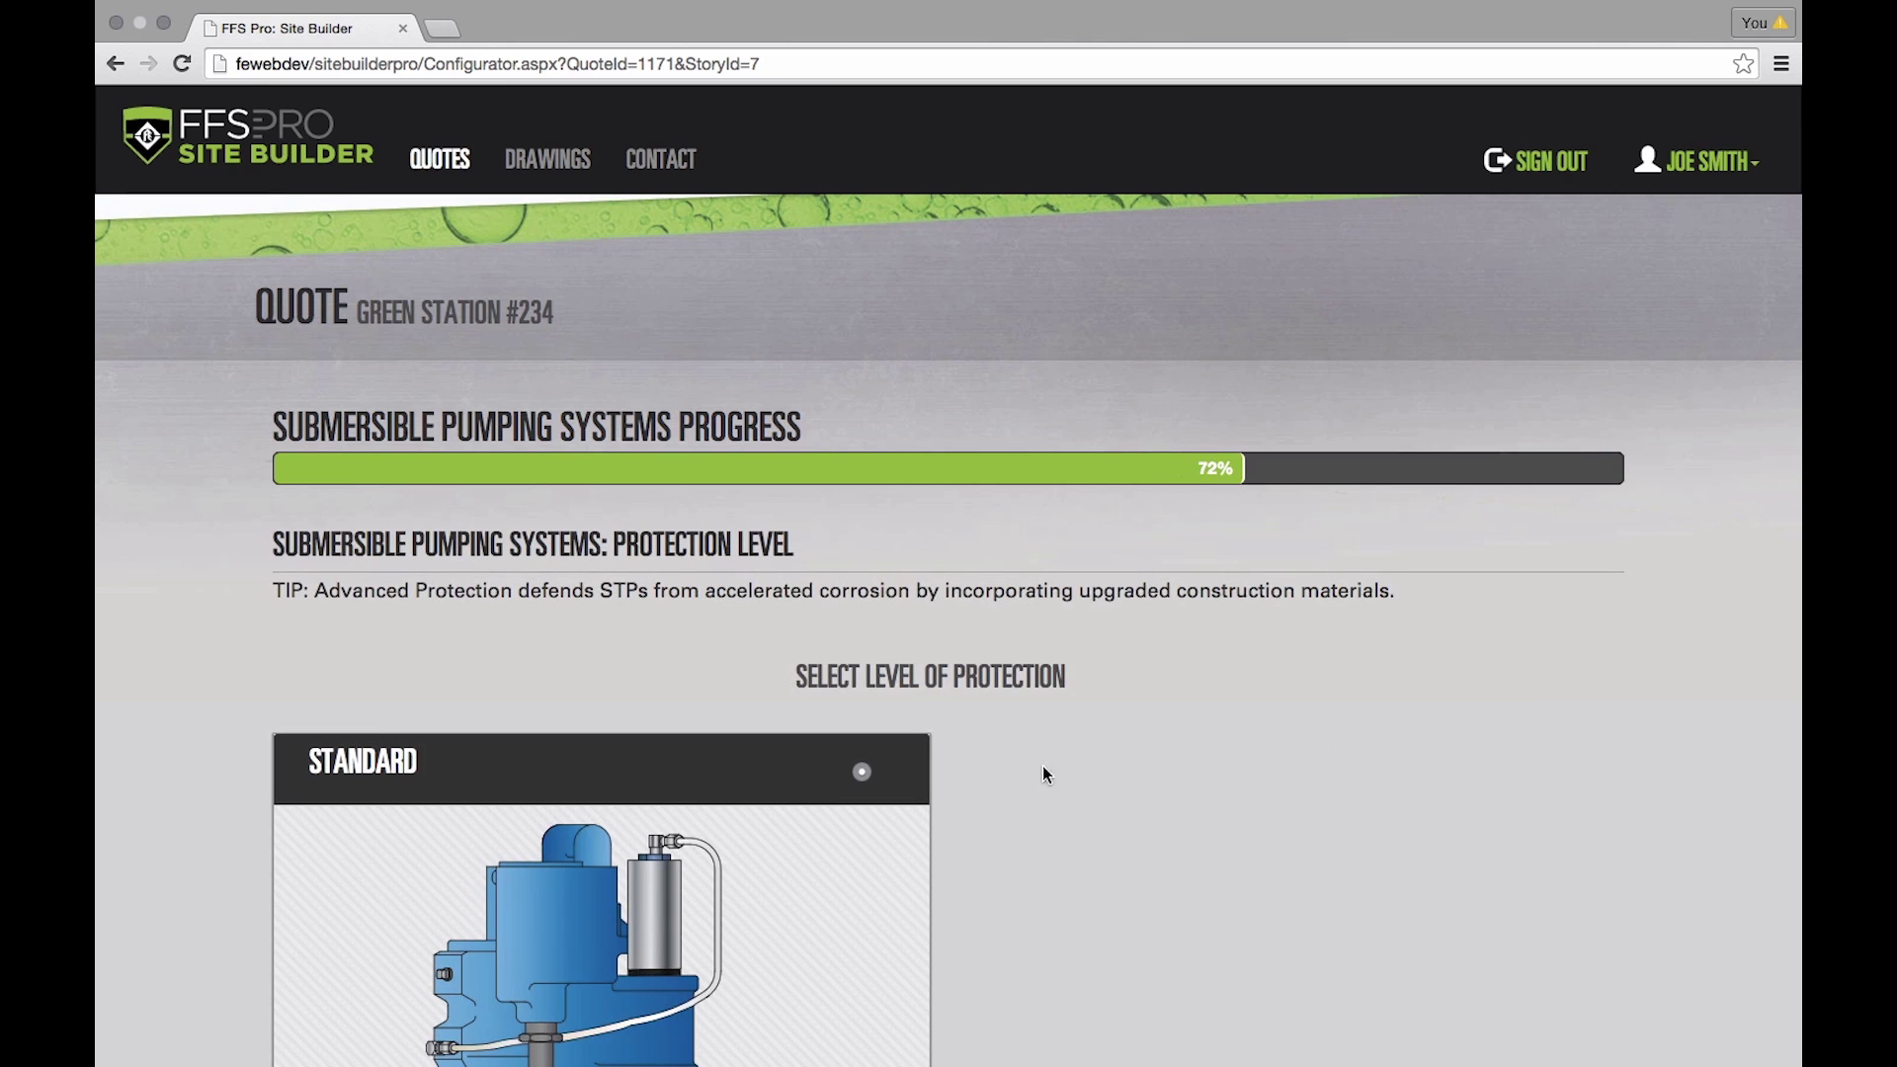
- Keep Standard protection and order one .75 HP fixed-speed pump to finish the section
scroll(781, 787, down, 5)
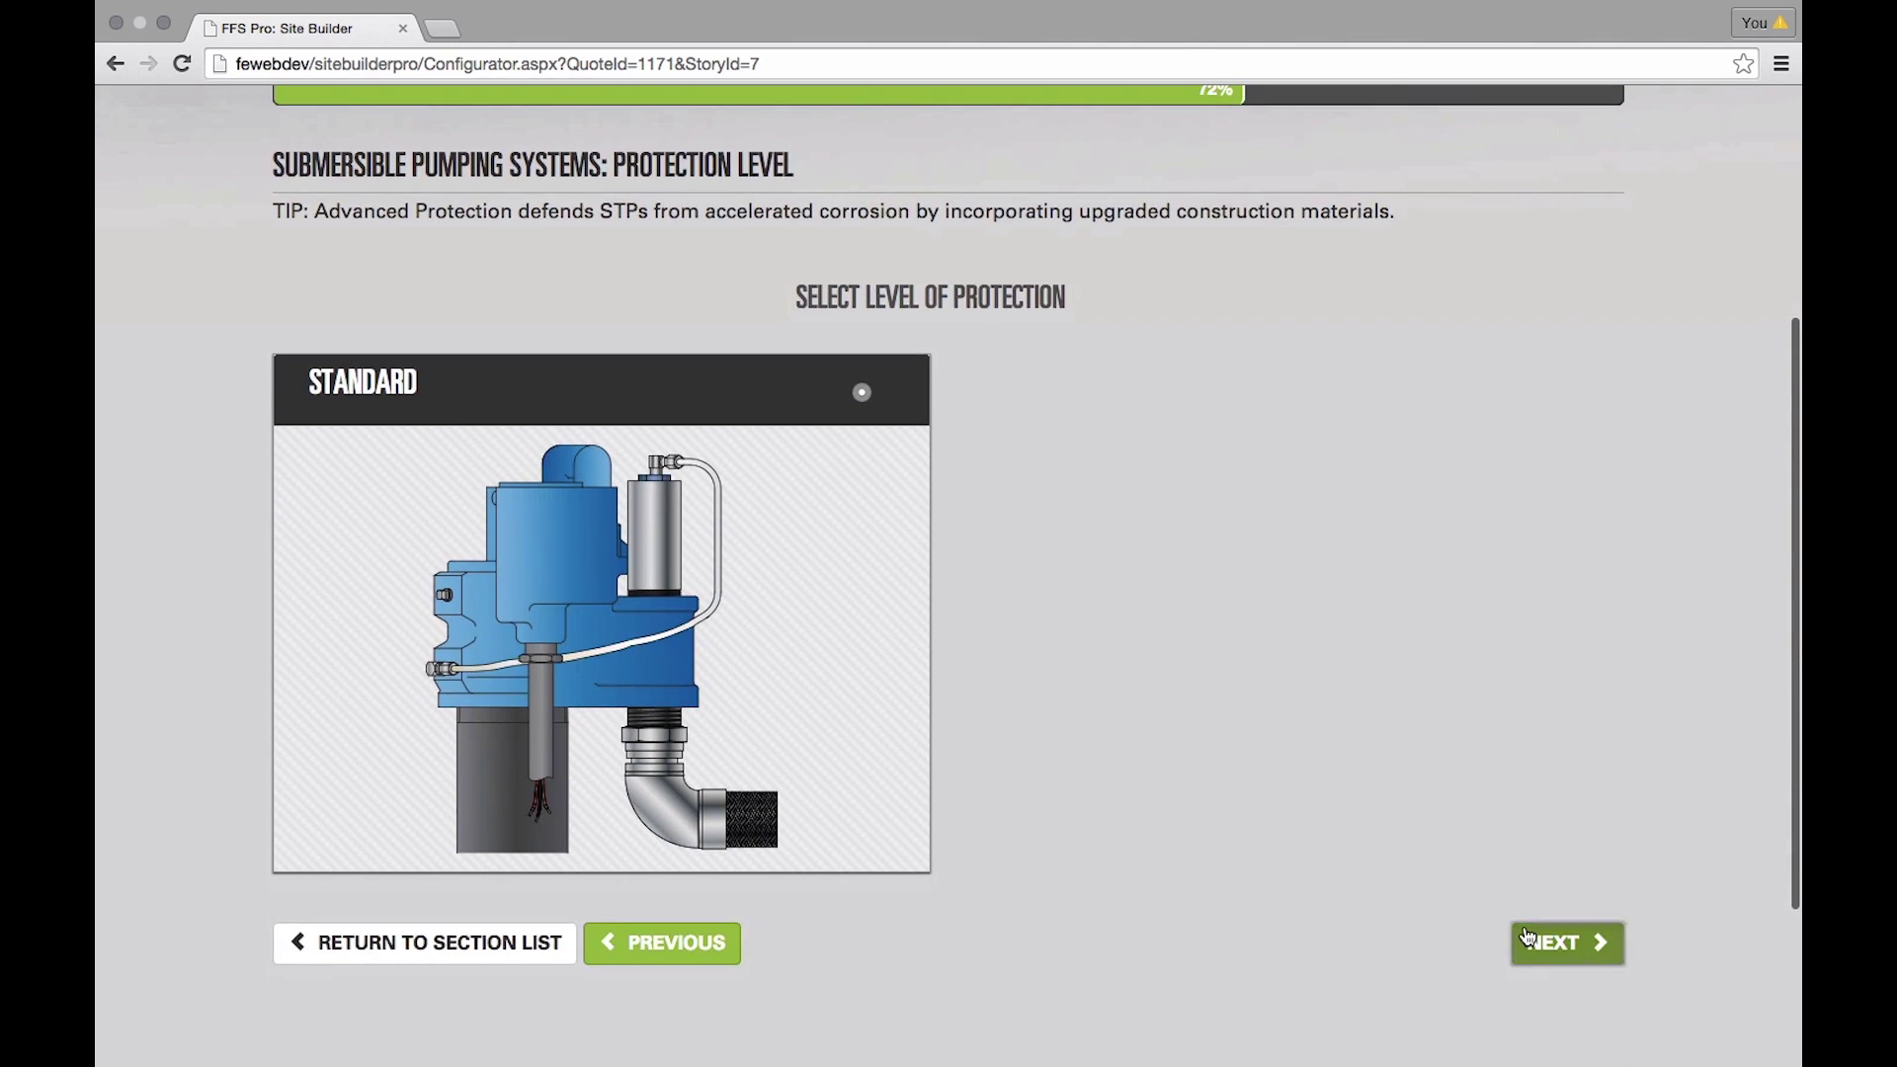
click(1526, 935)
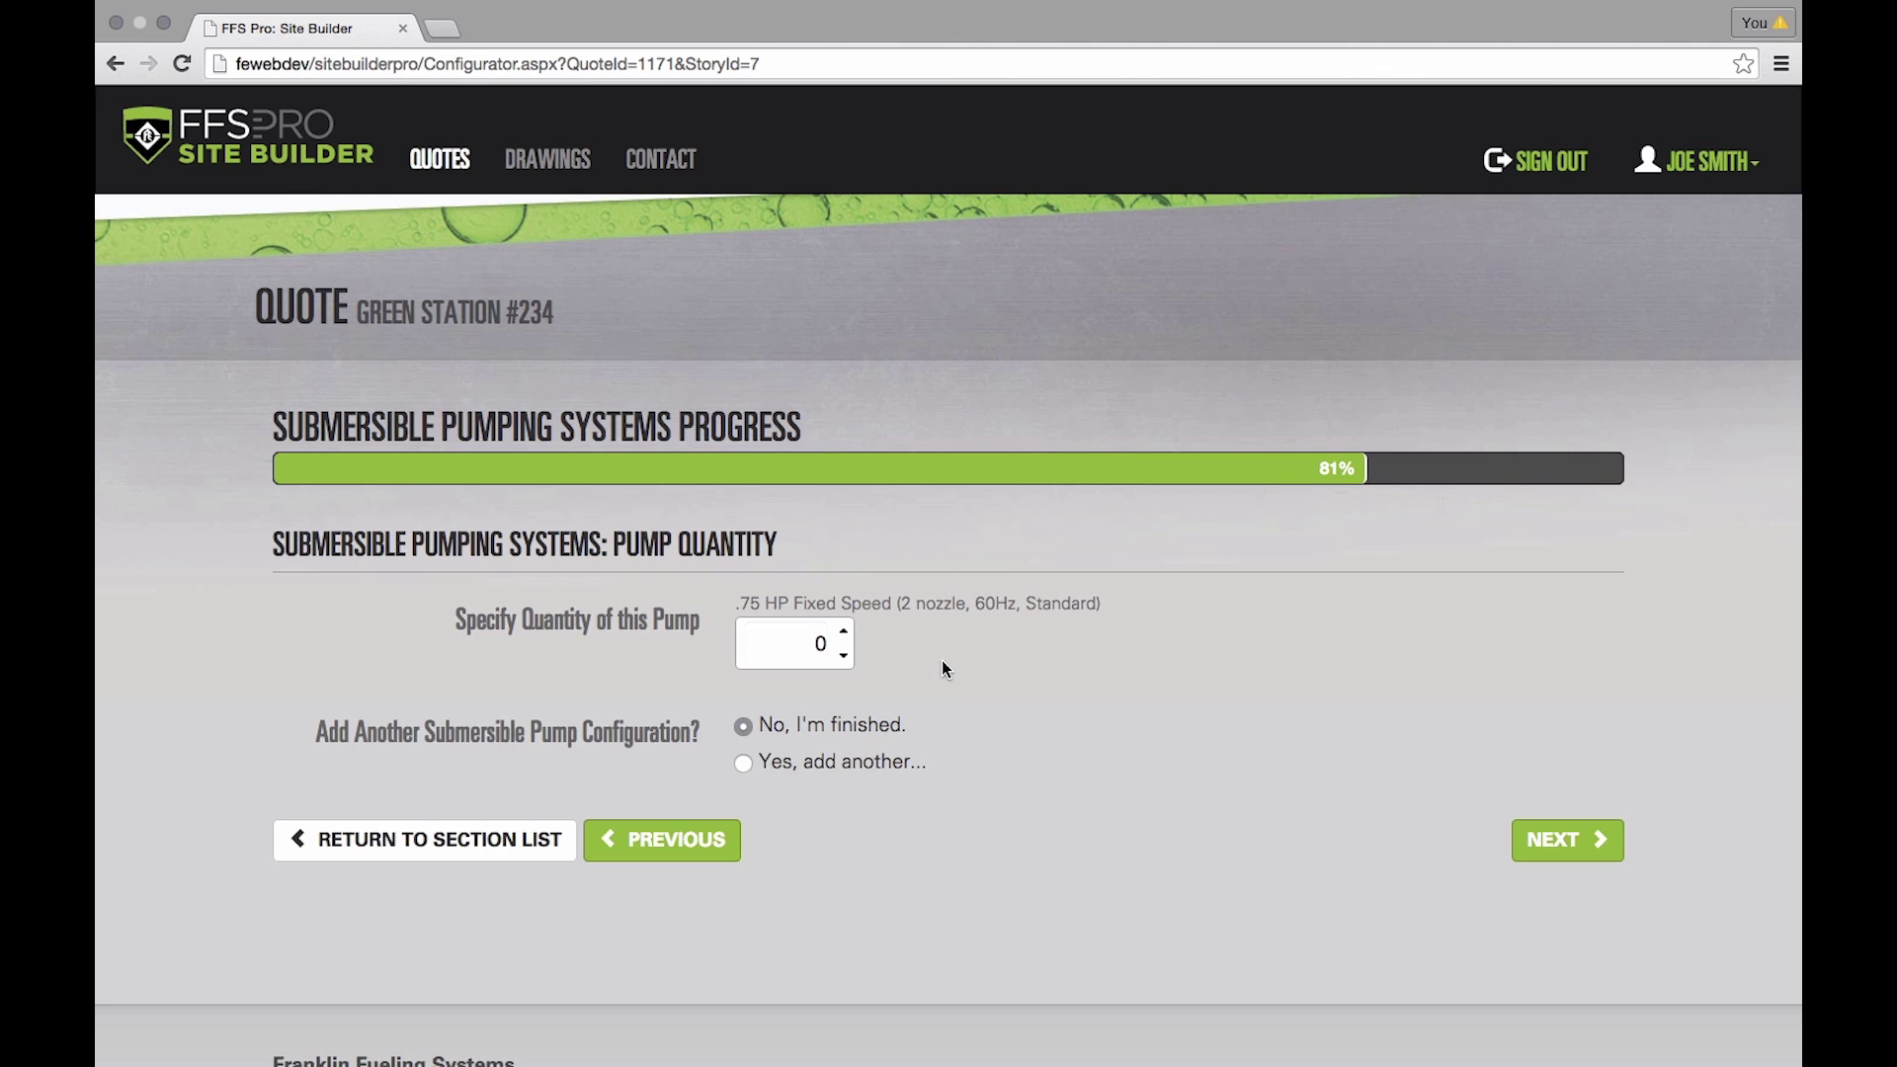
click(844, 632)
click(1567, 840)
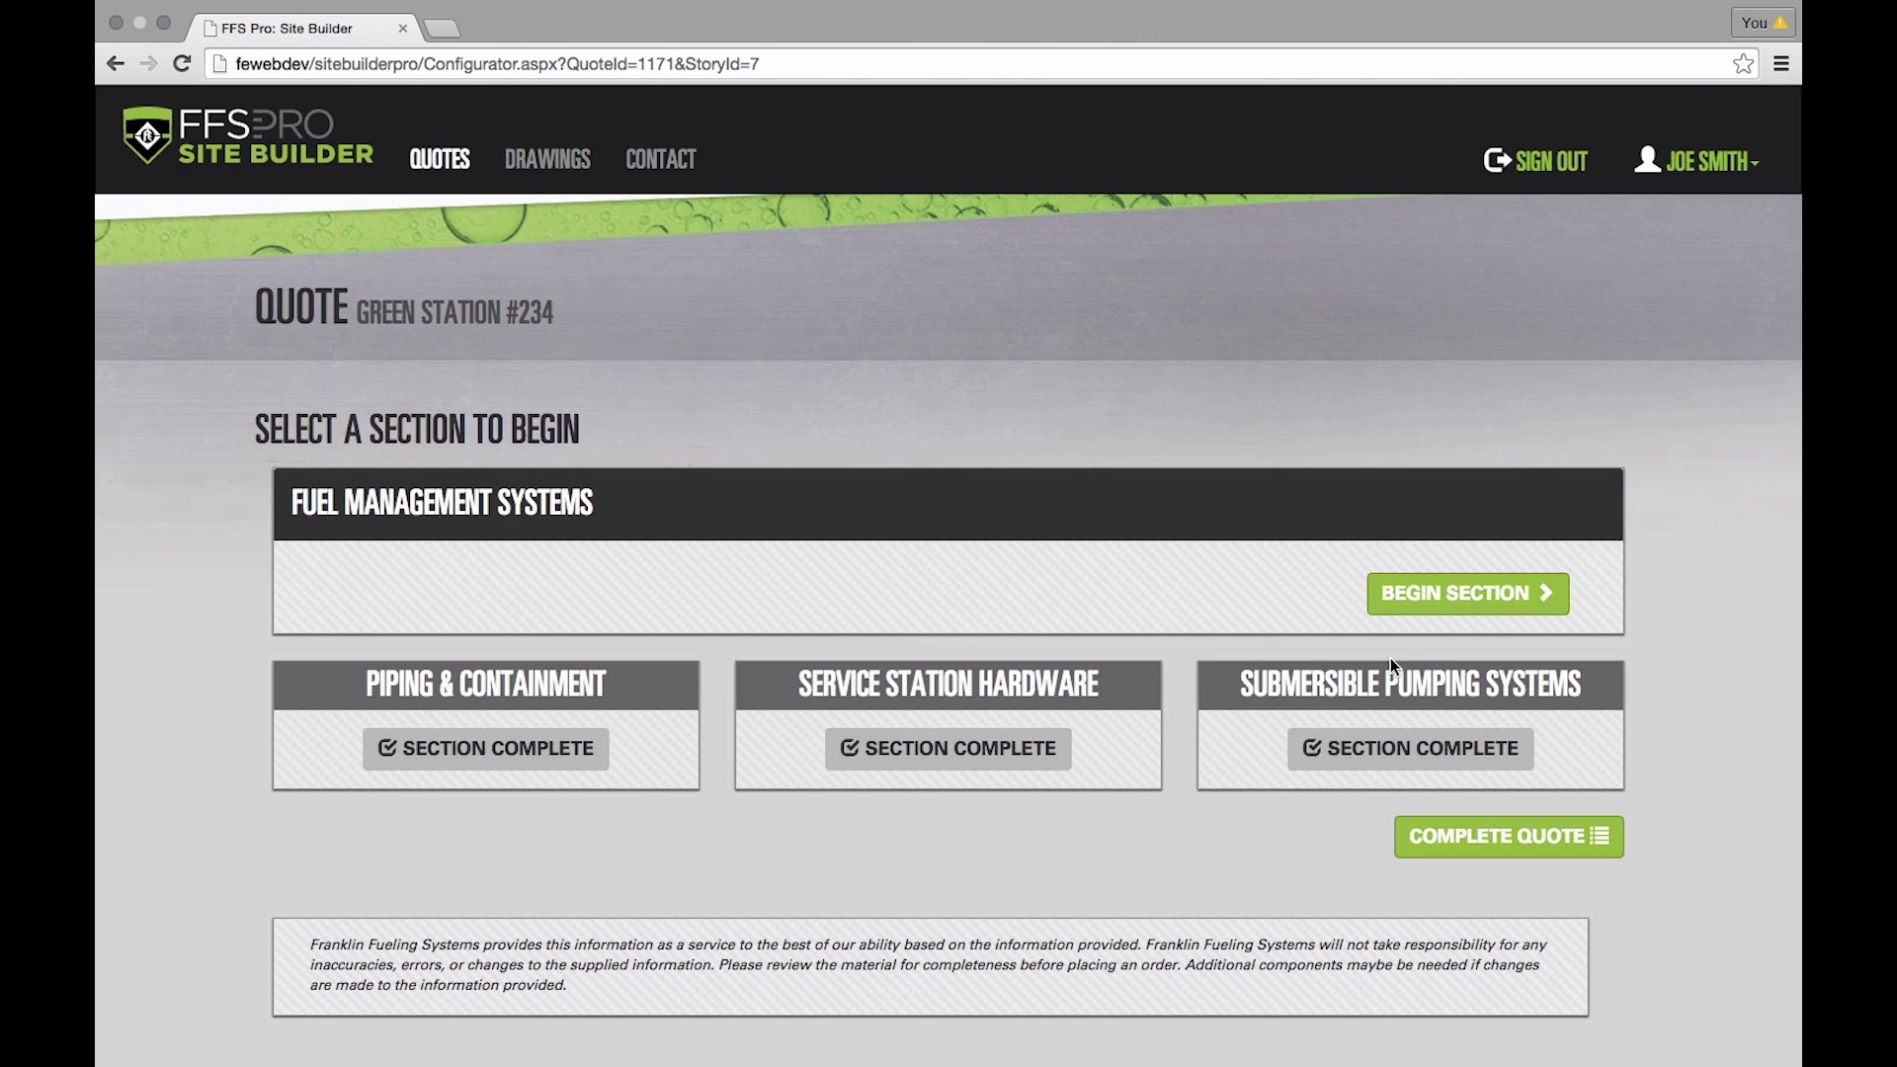
- Begin the Fuel Management Systems section and view its Probe Specifications step
click(1477, 593)
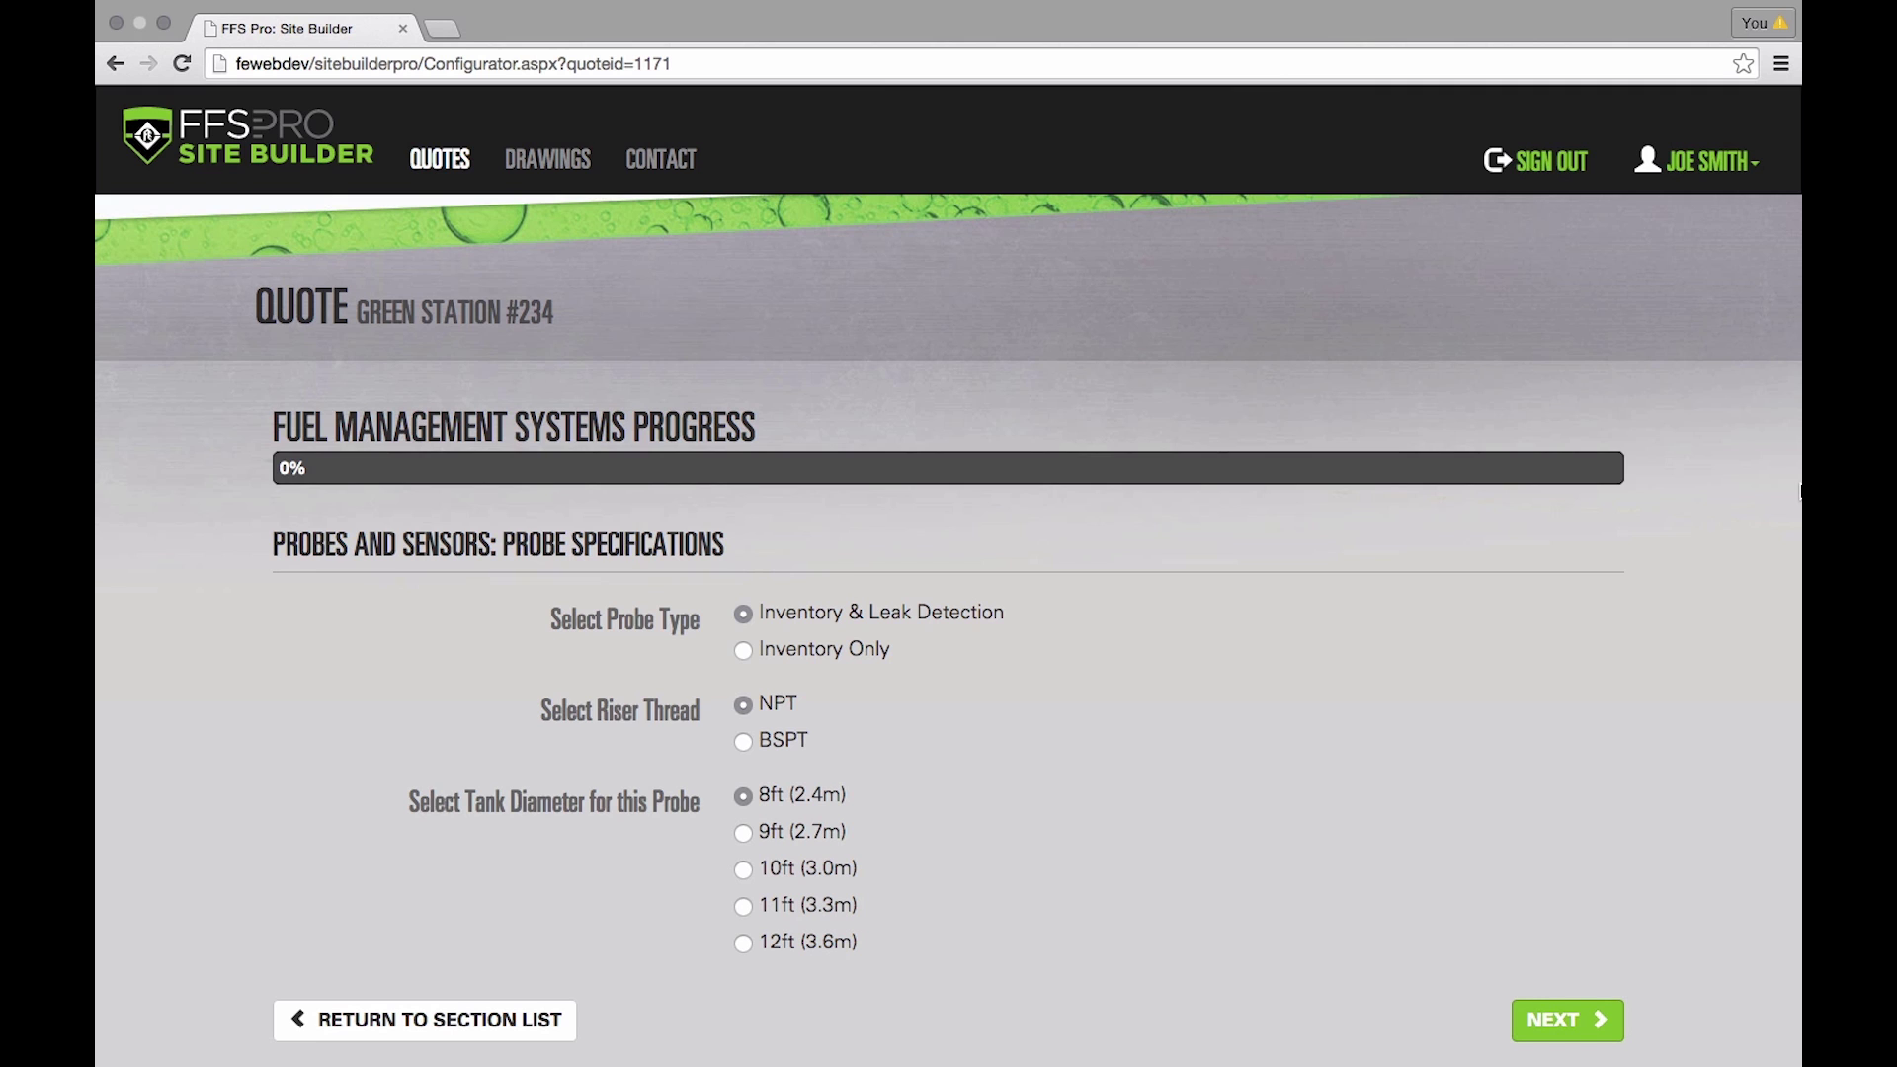
scroll(1306, 534, down, 3)
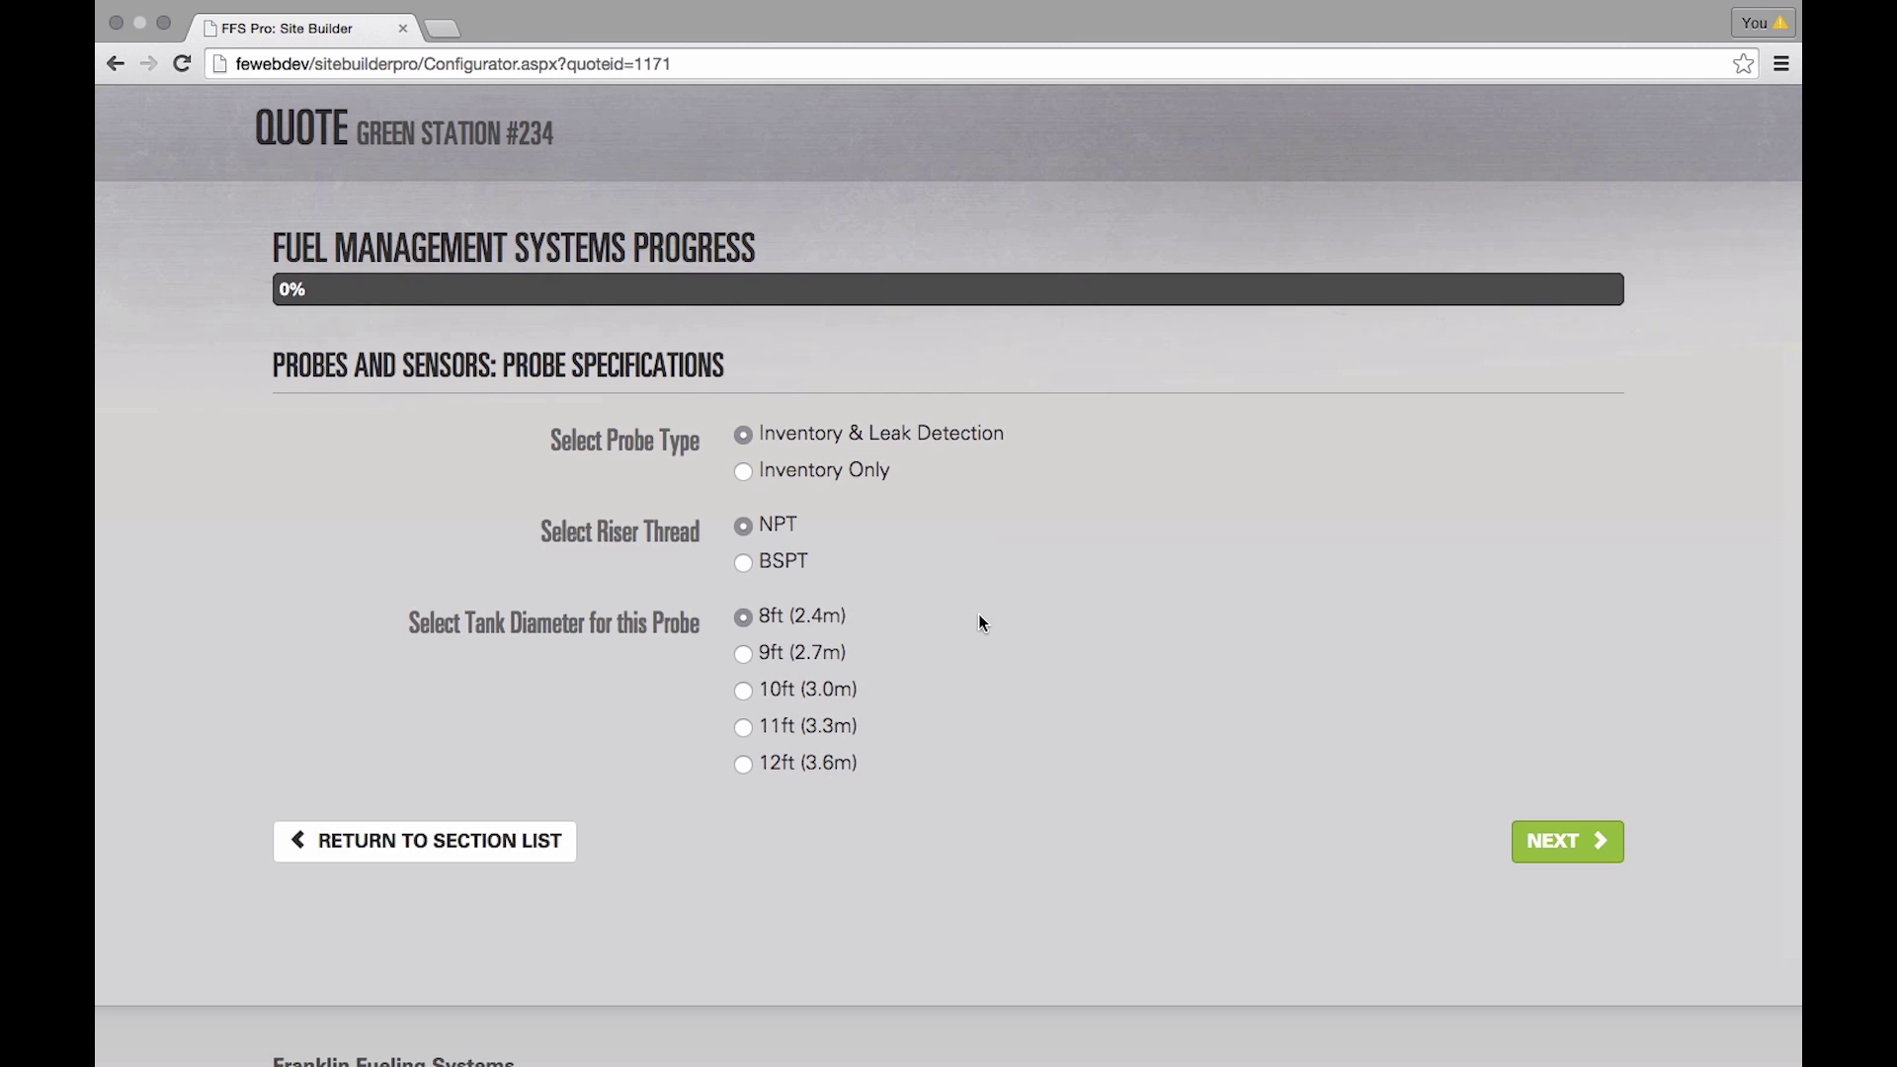
- Specify a 10 ft (3.0m) tank-diameter probe and request another probe configuration
click(743, 691)
click(1567, 841)
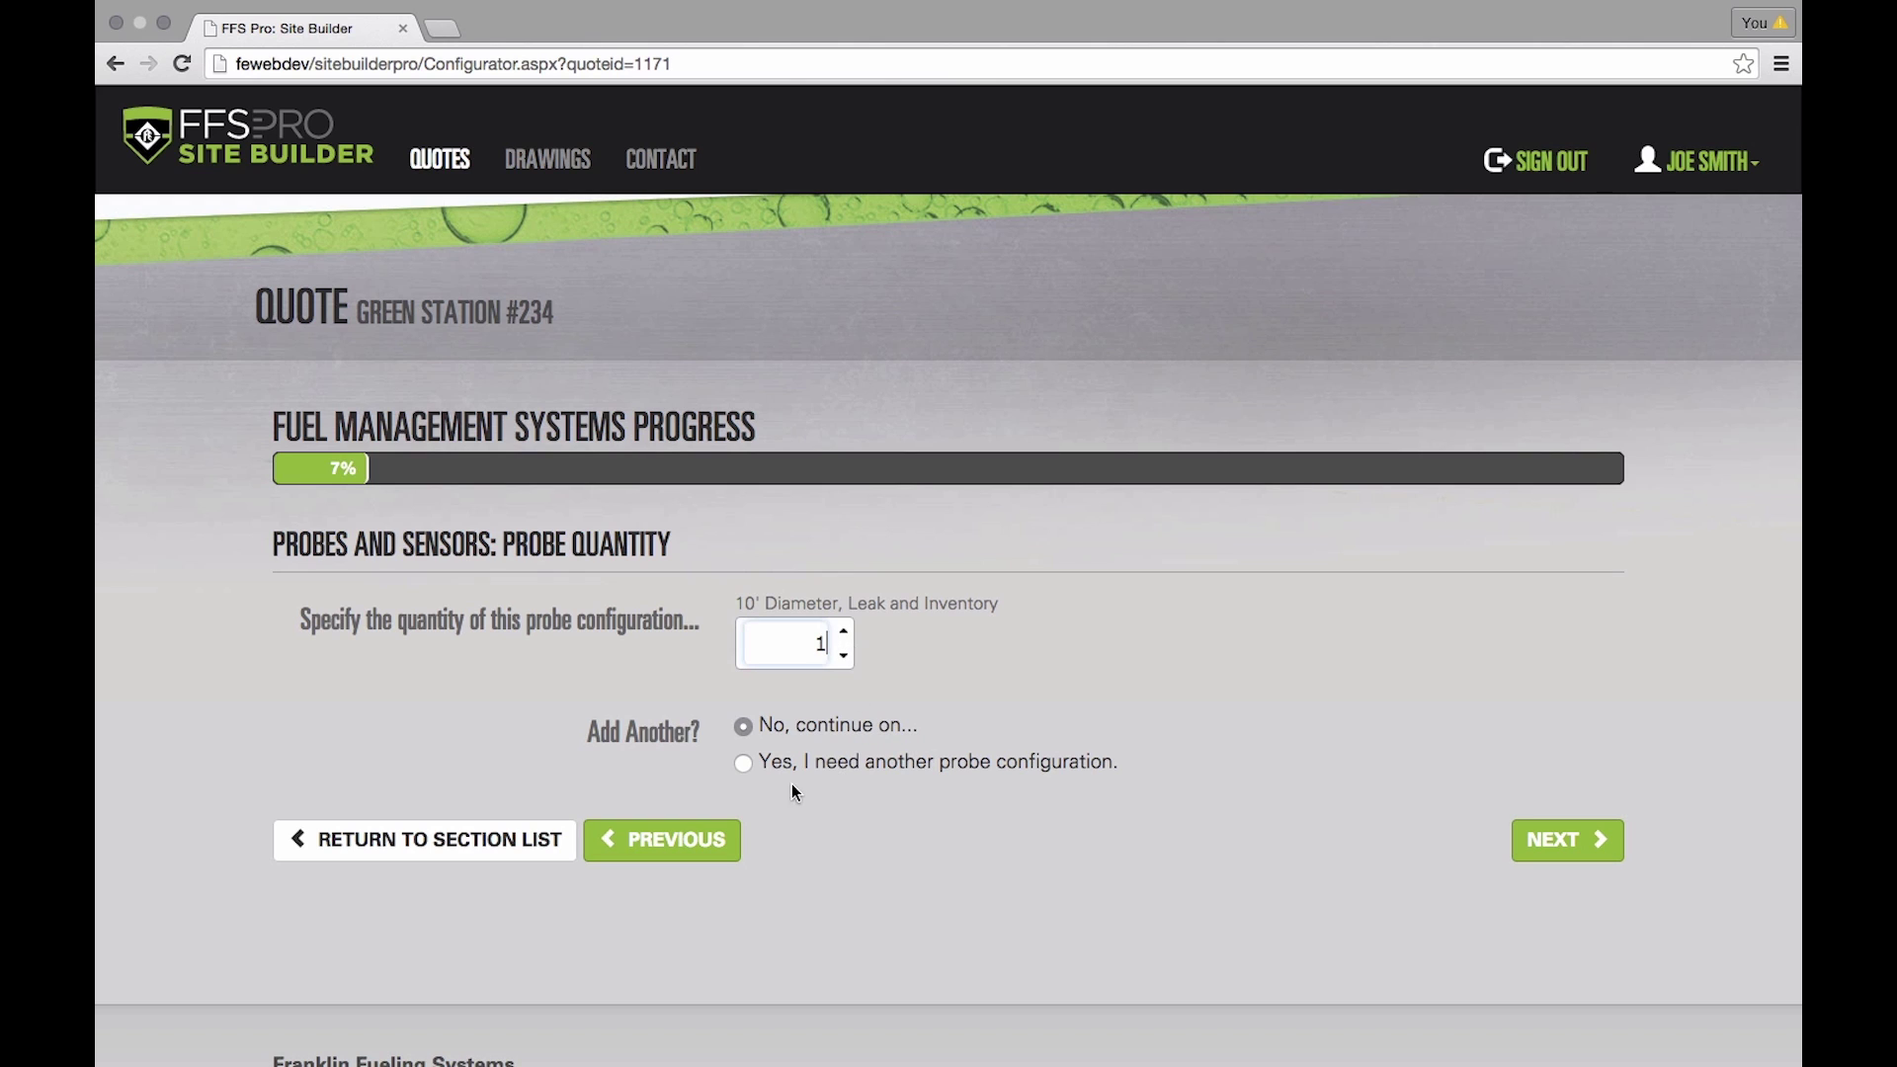
click(741, 763)
click(1550, 847)
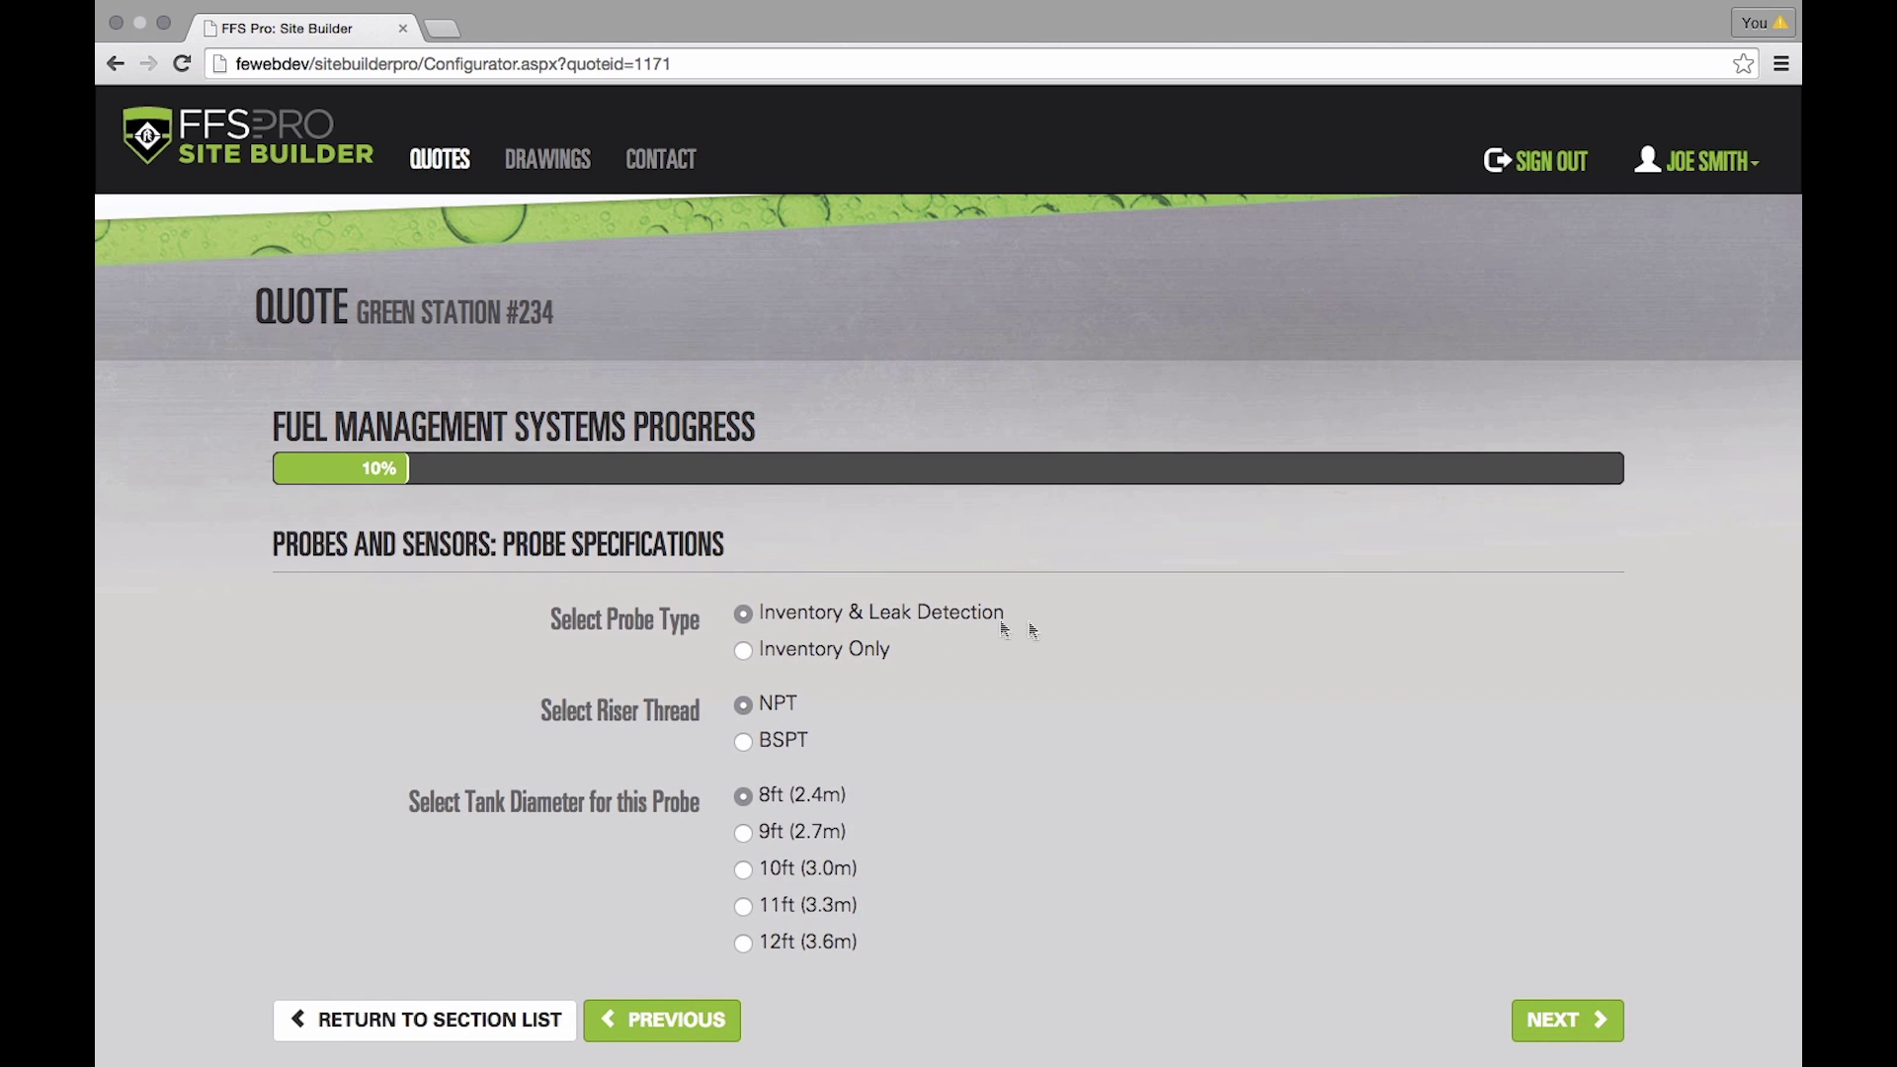
- Specify a second probe for a 9 ft (2.7m) tank with quantity 1
scroll(1023, 624, down, 2)
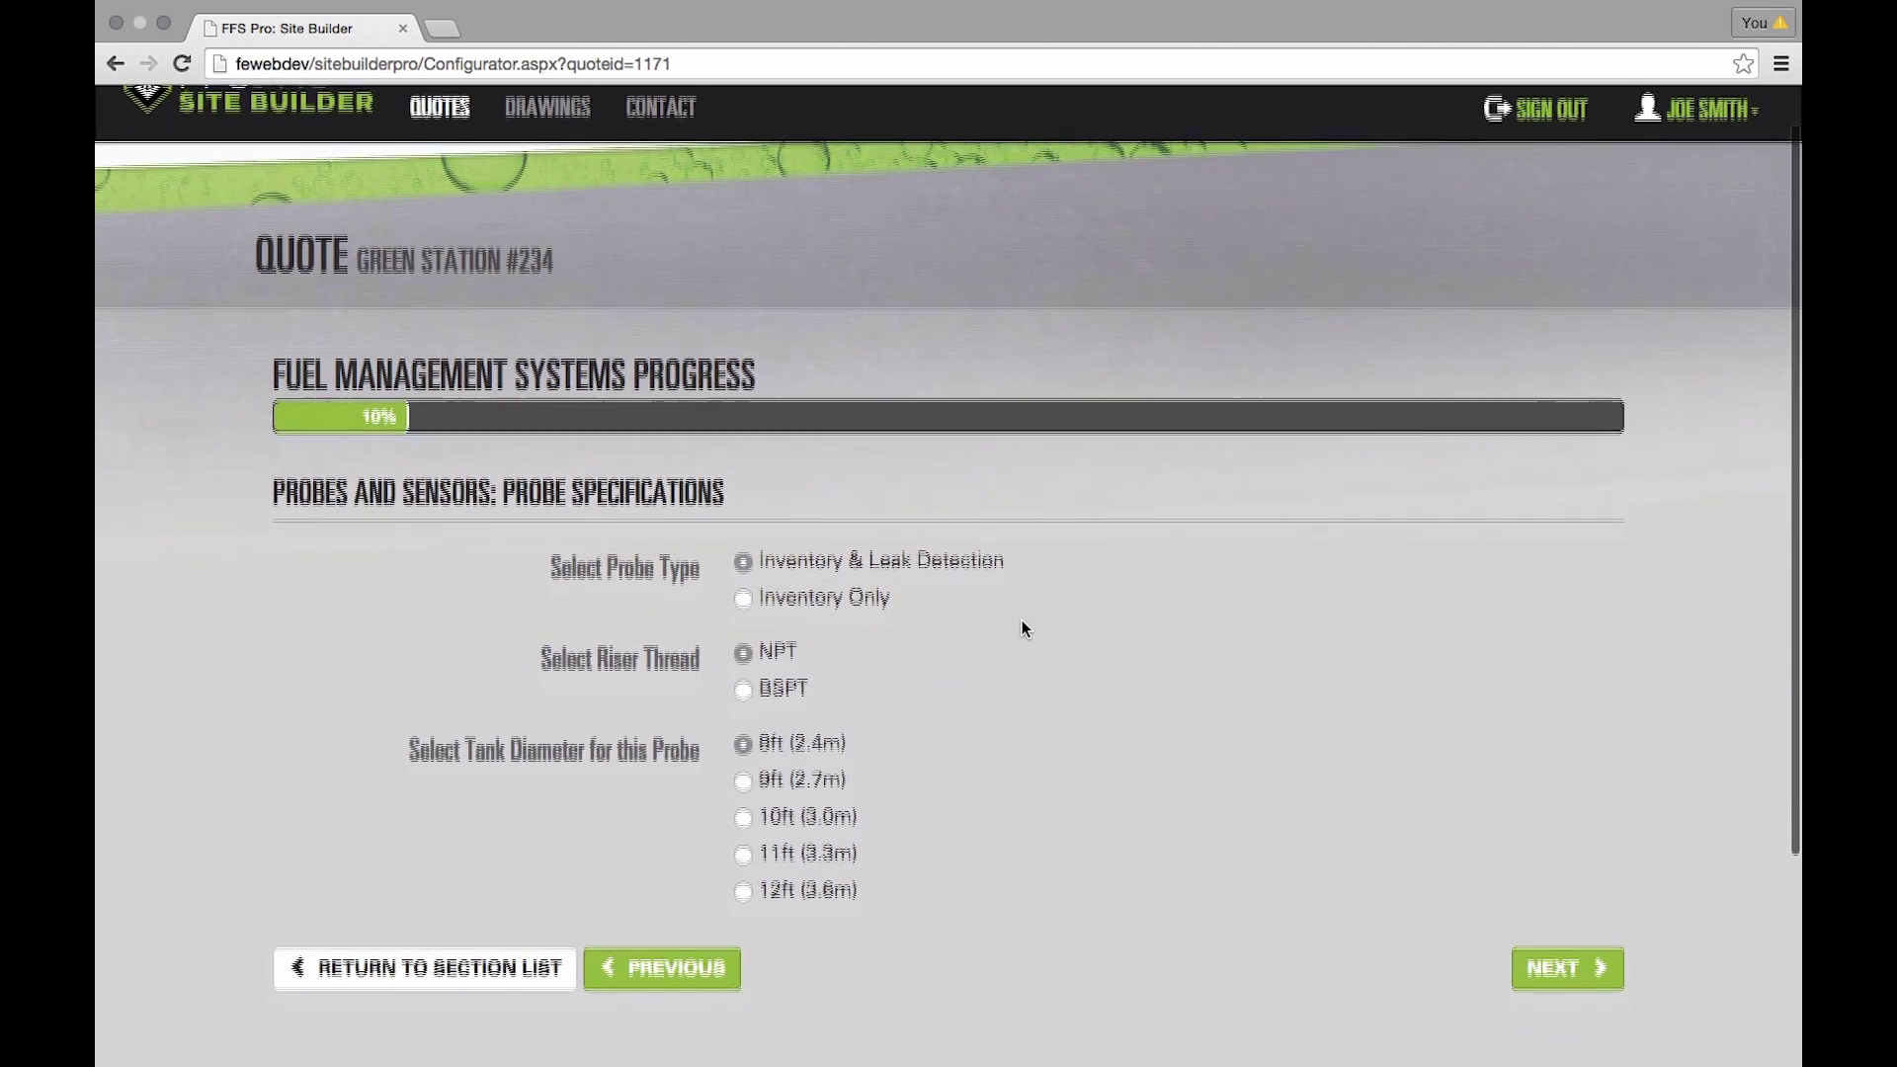
scroll(1022, 620, down, 3)
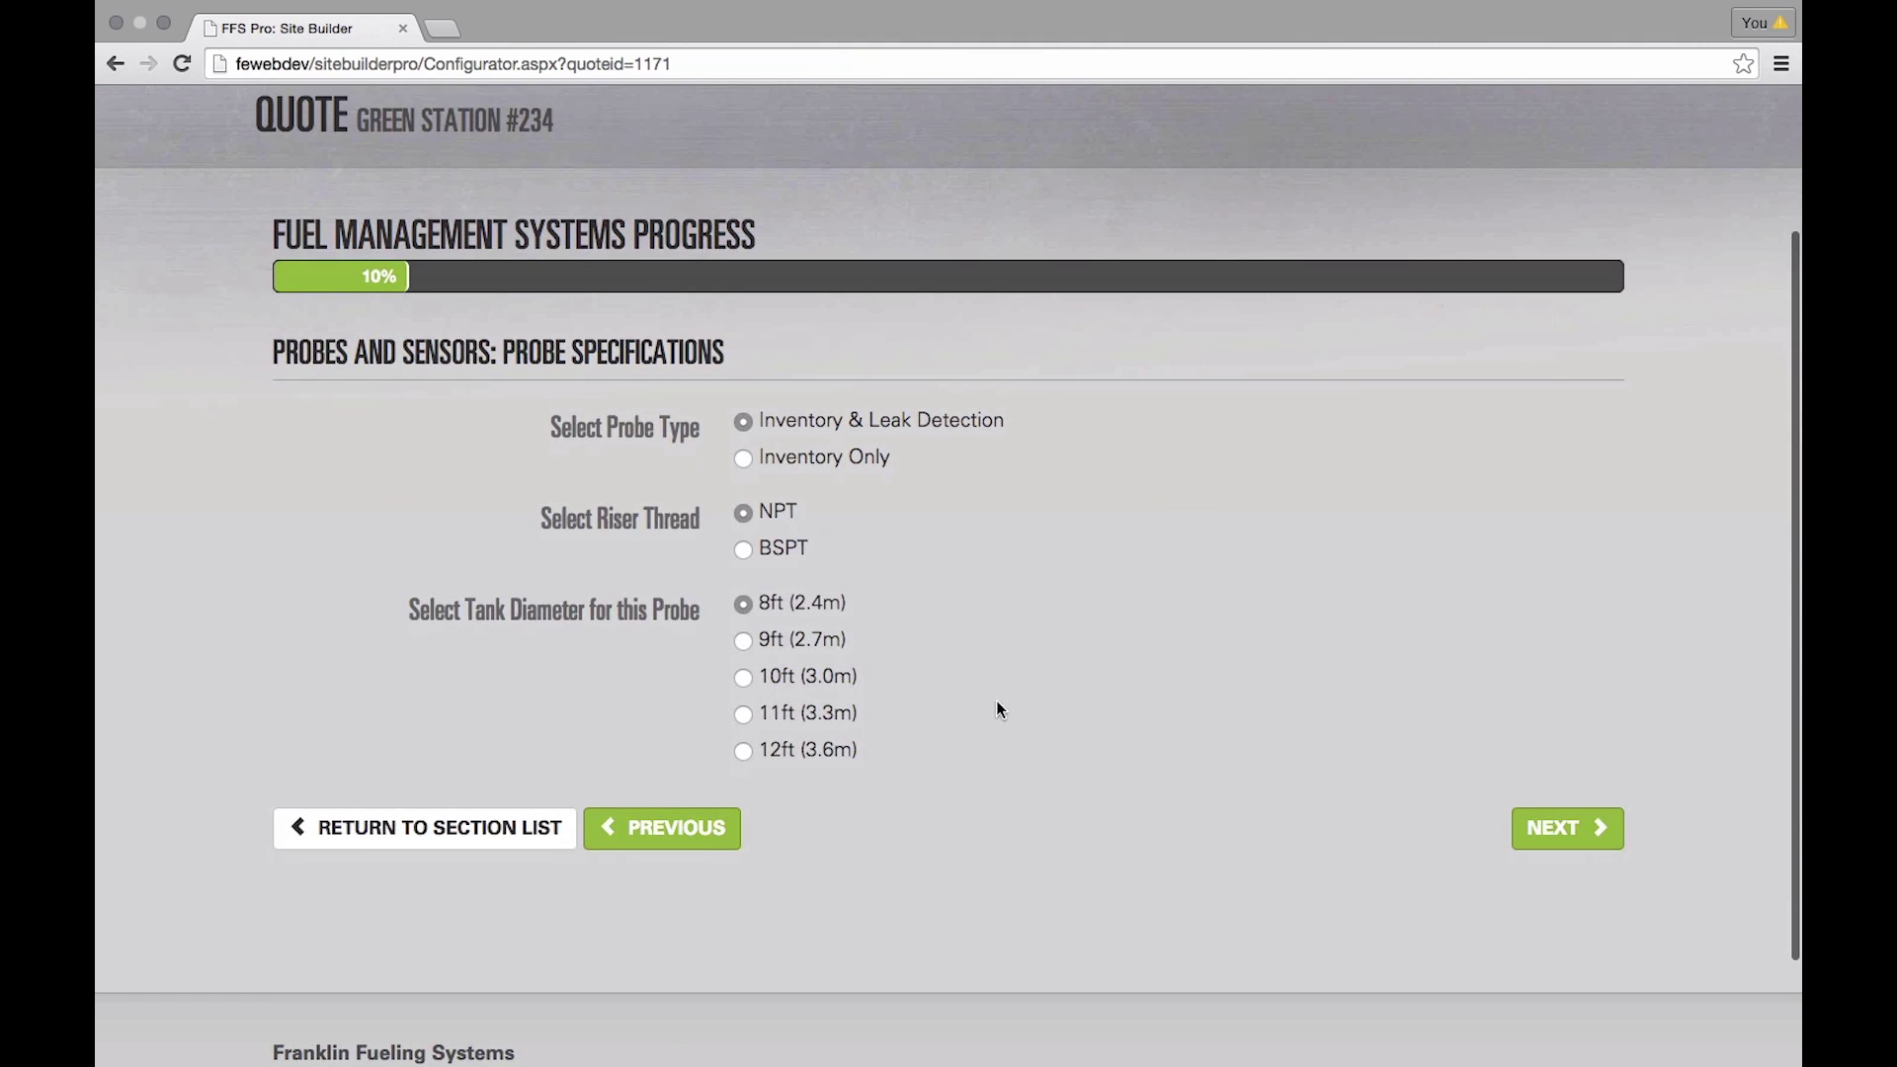
click(742, 640)
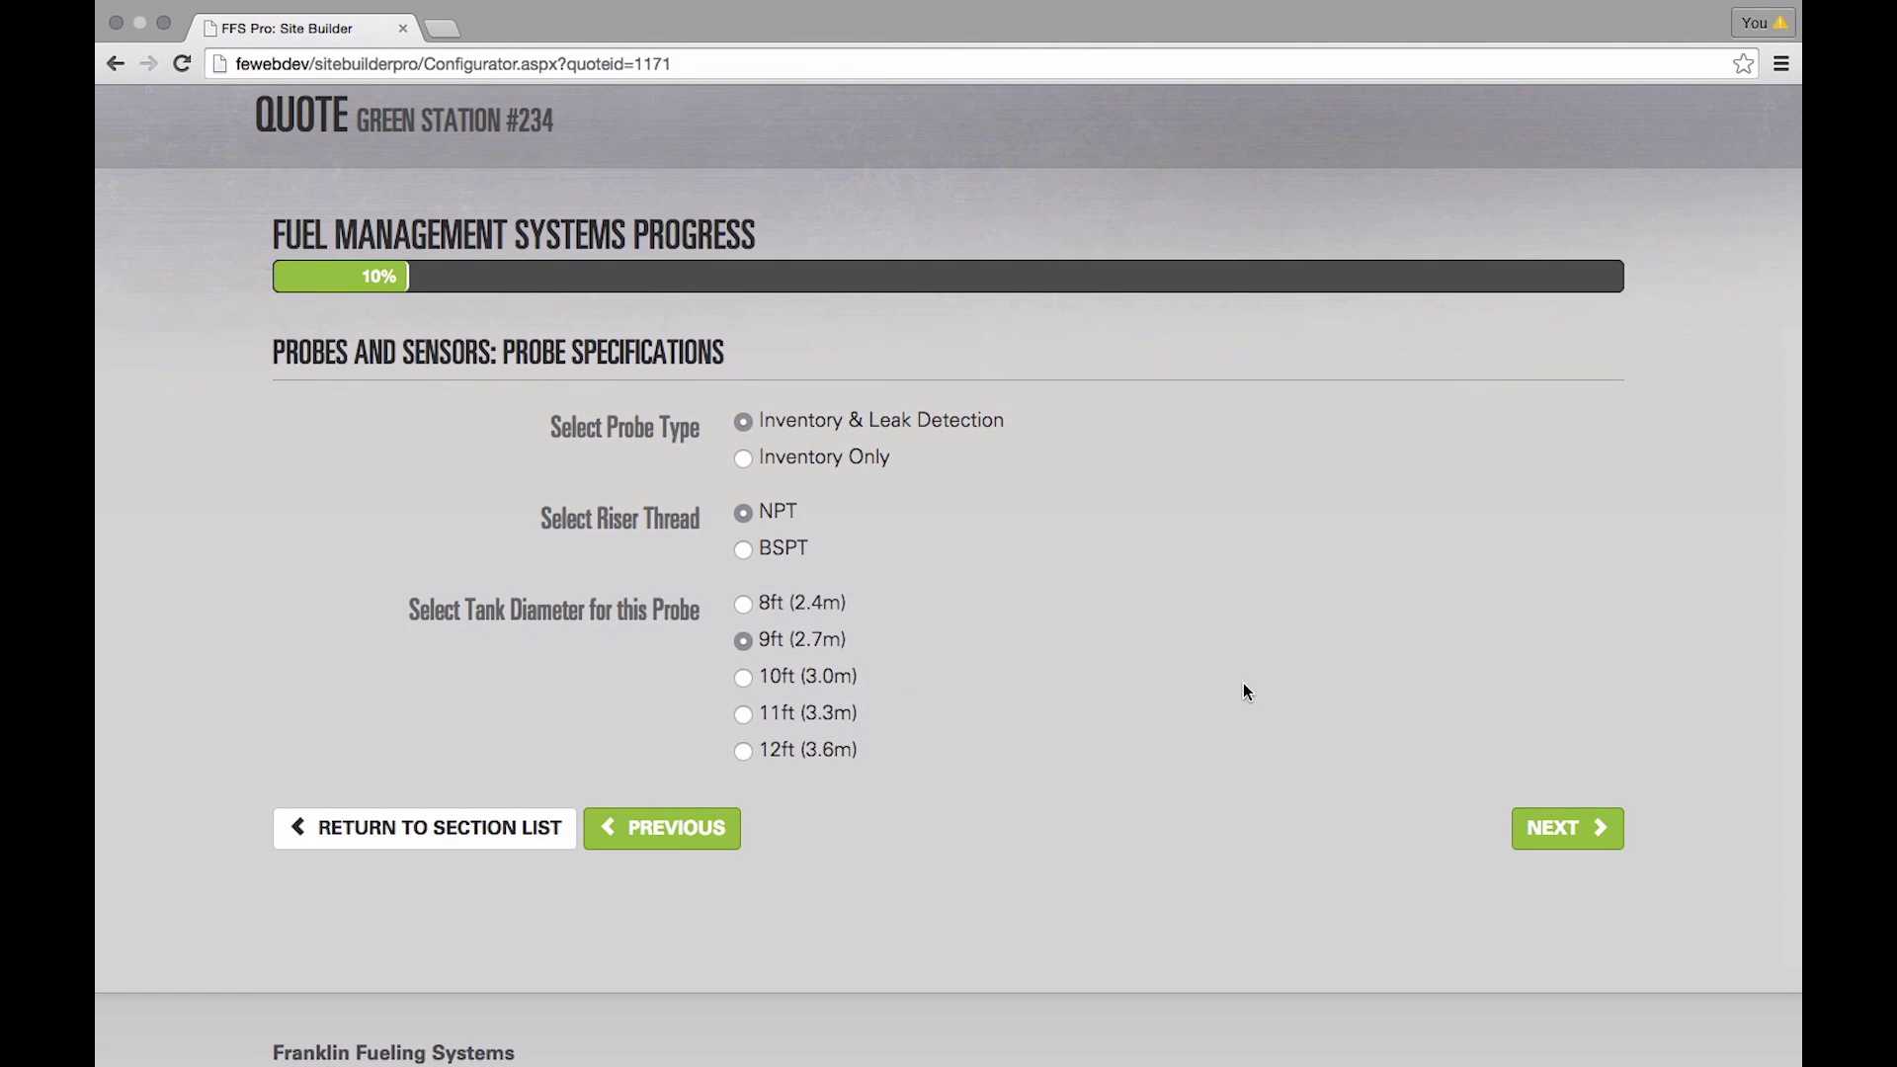
click(1581, 830)
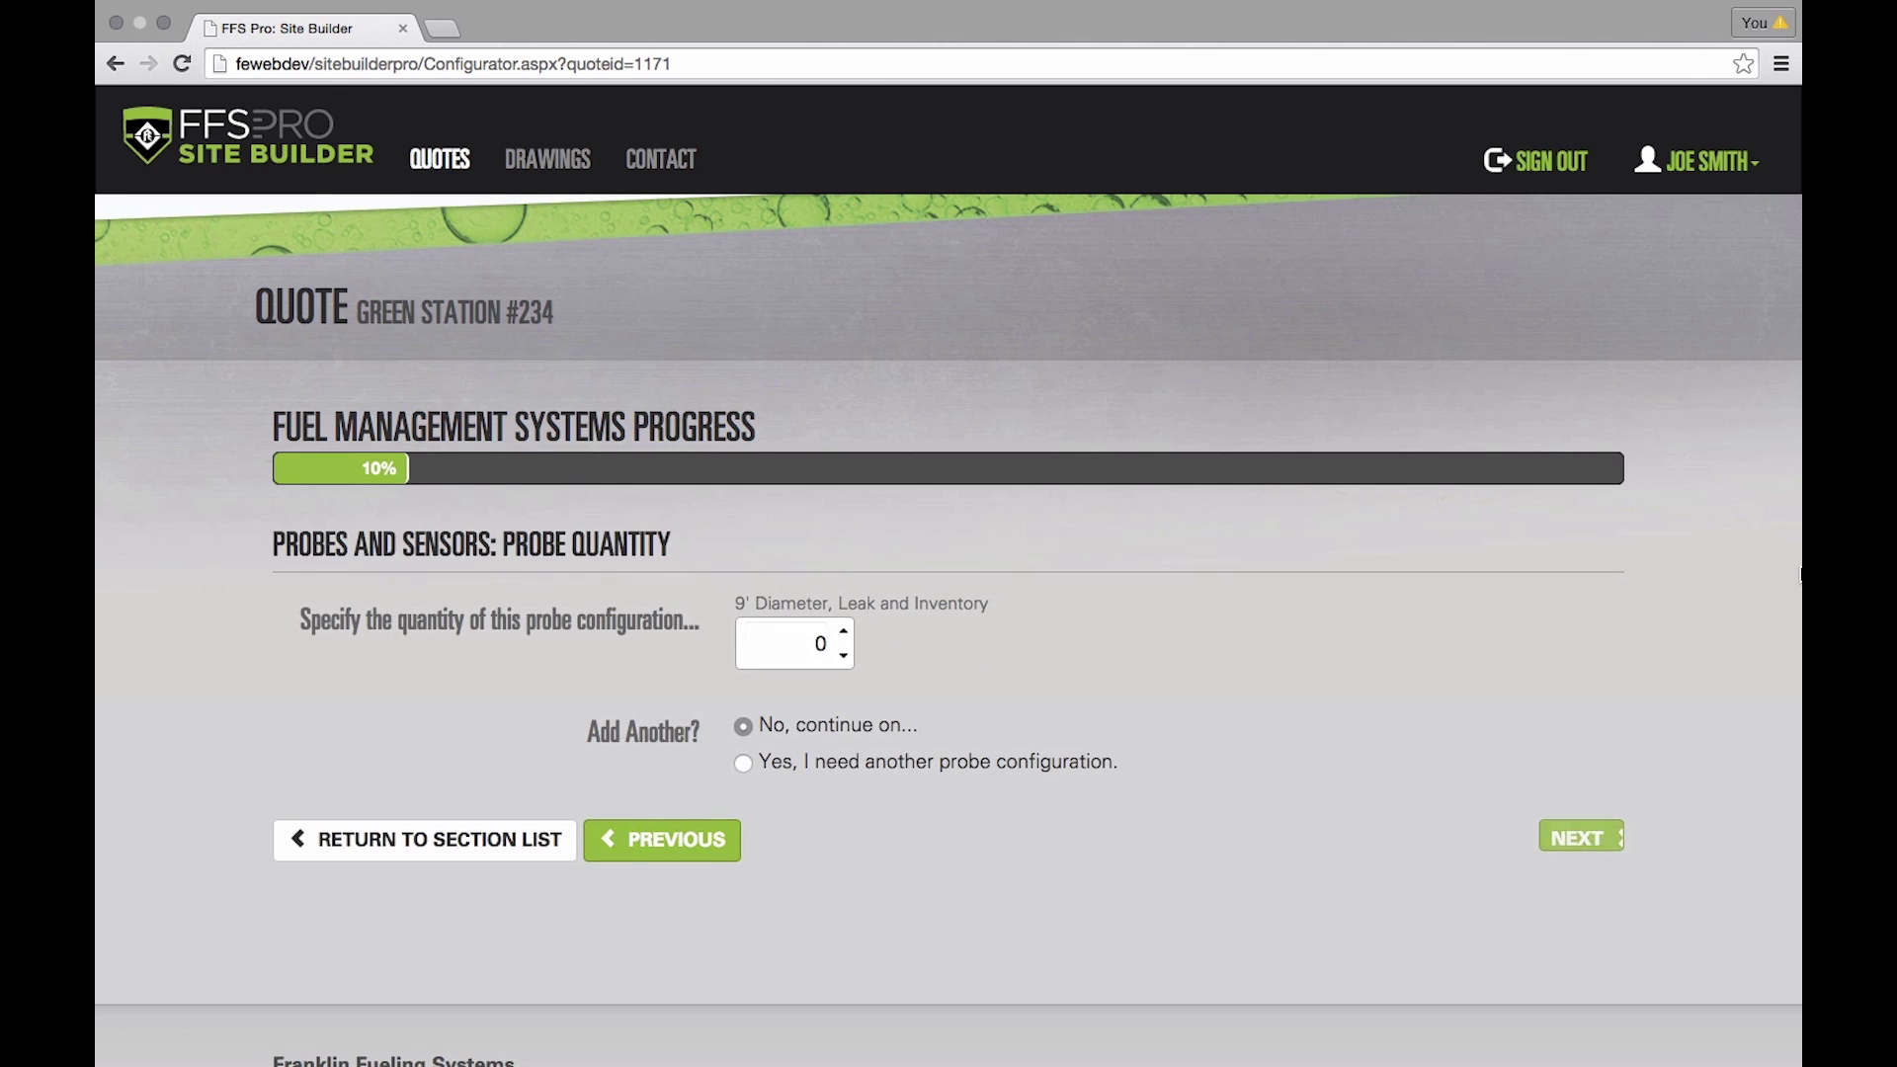
click(844, 629)
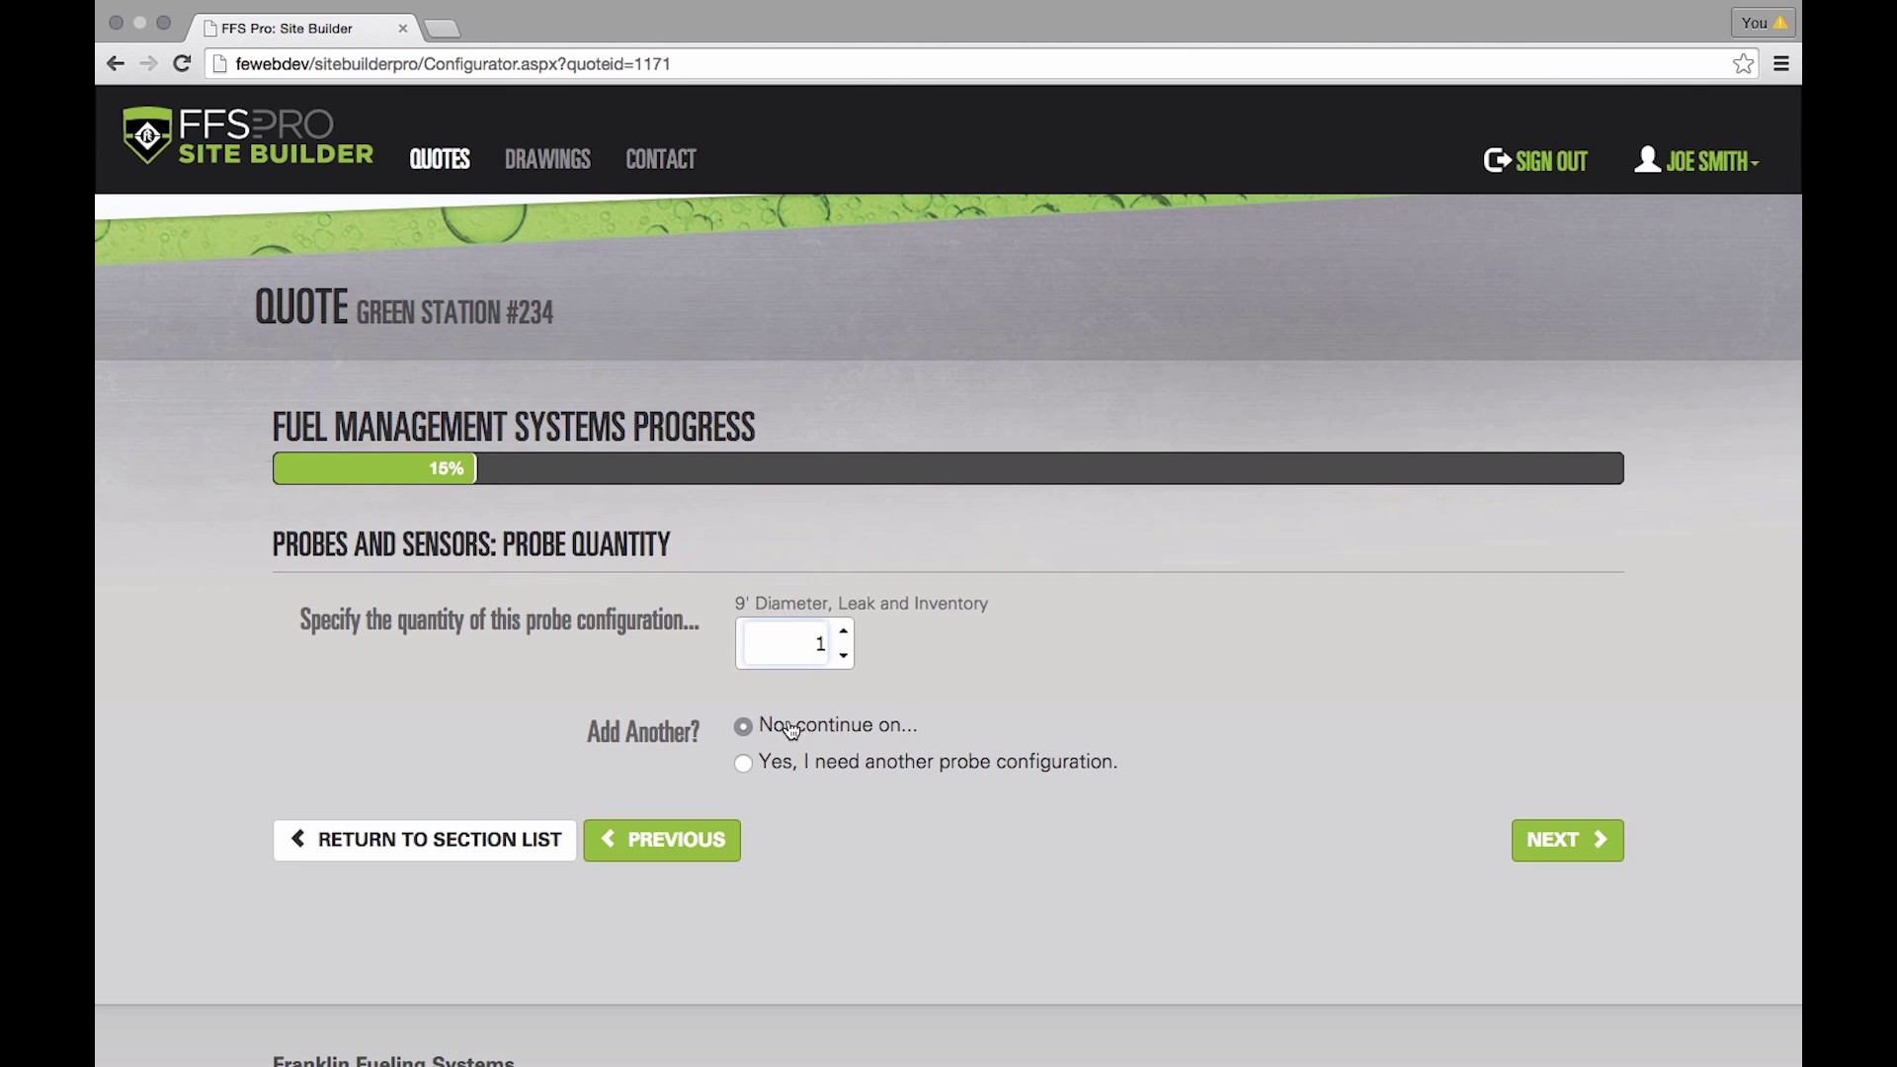
click(1569, 840)
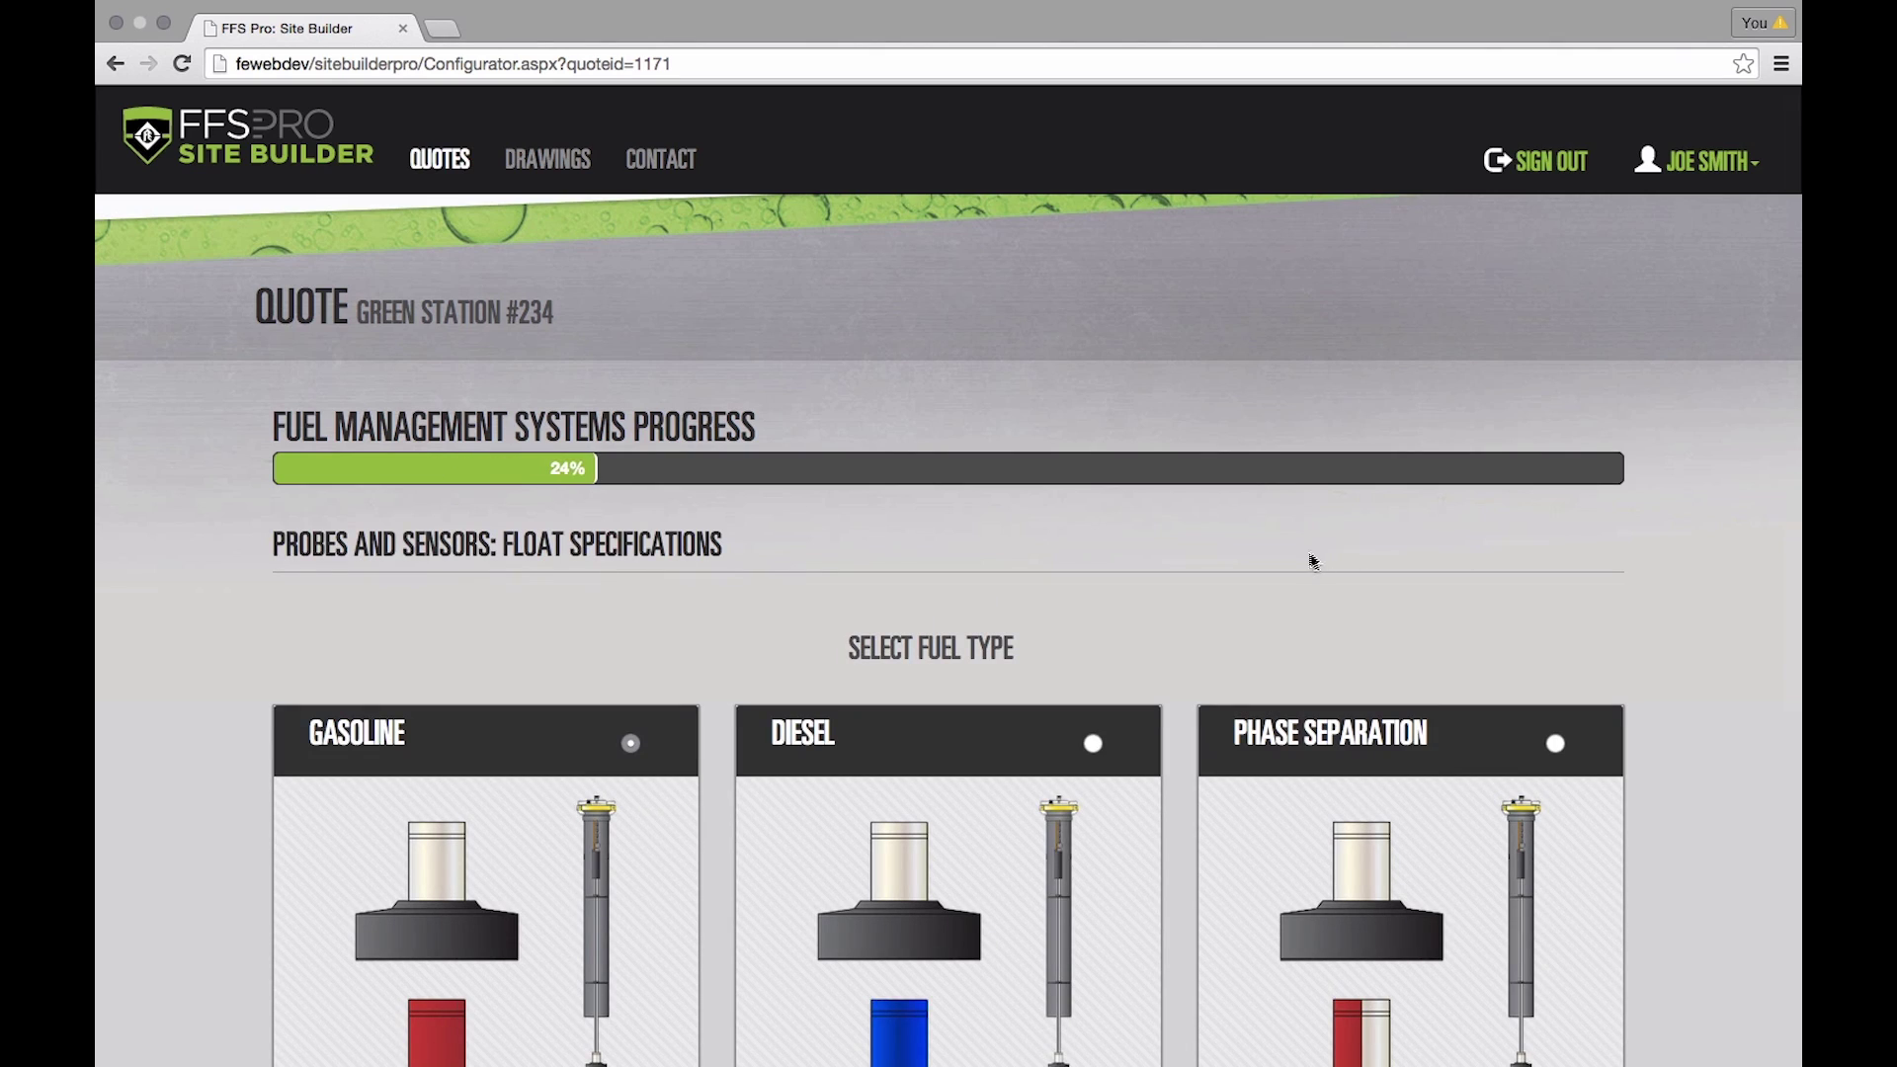
- Add one 4in gasoline float and request another float configuration
scroll(1316, 562, down, 5)
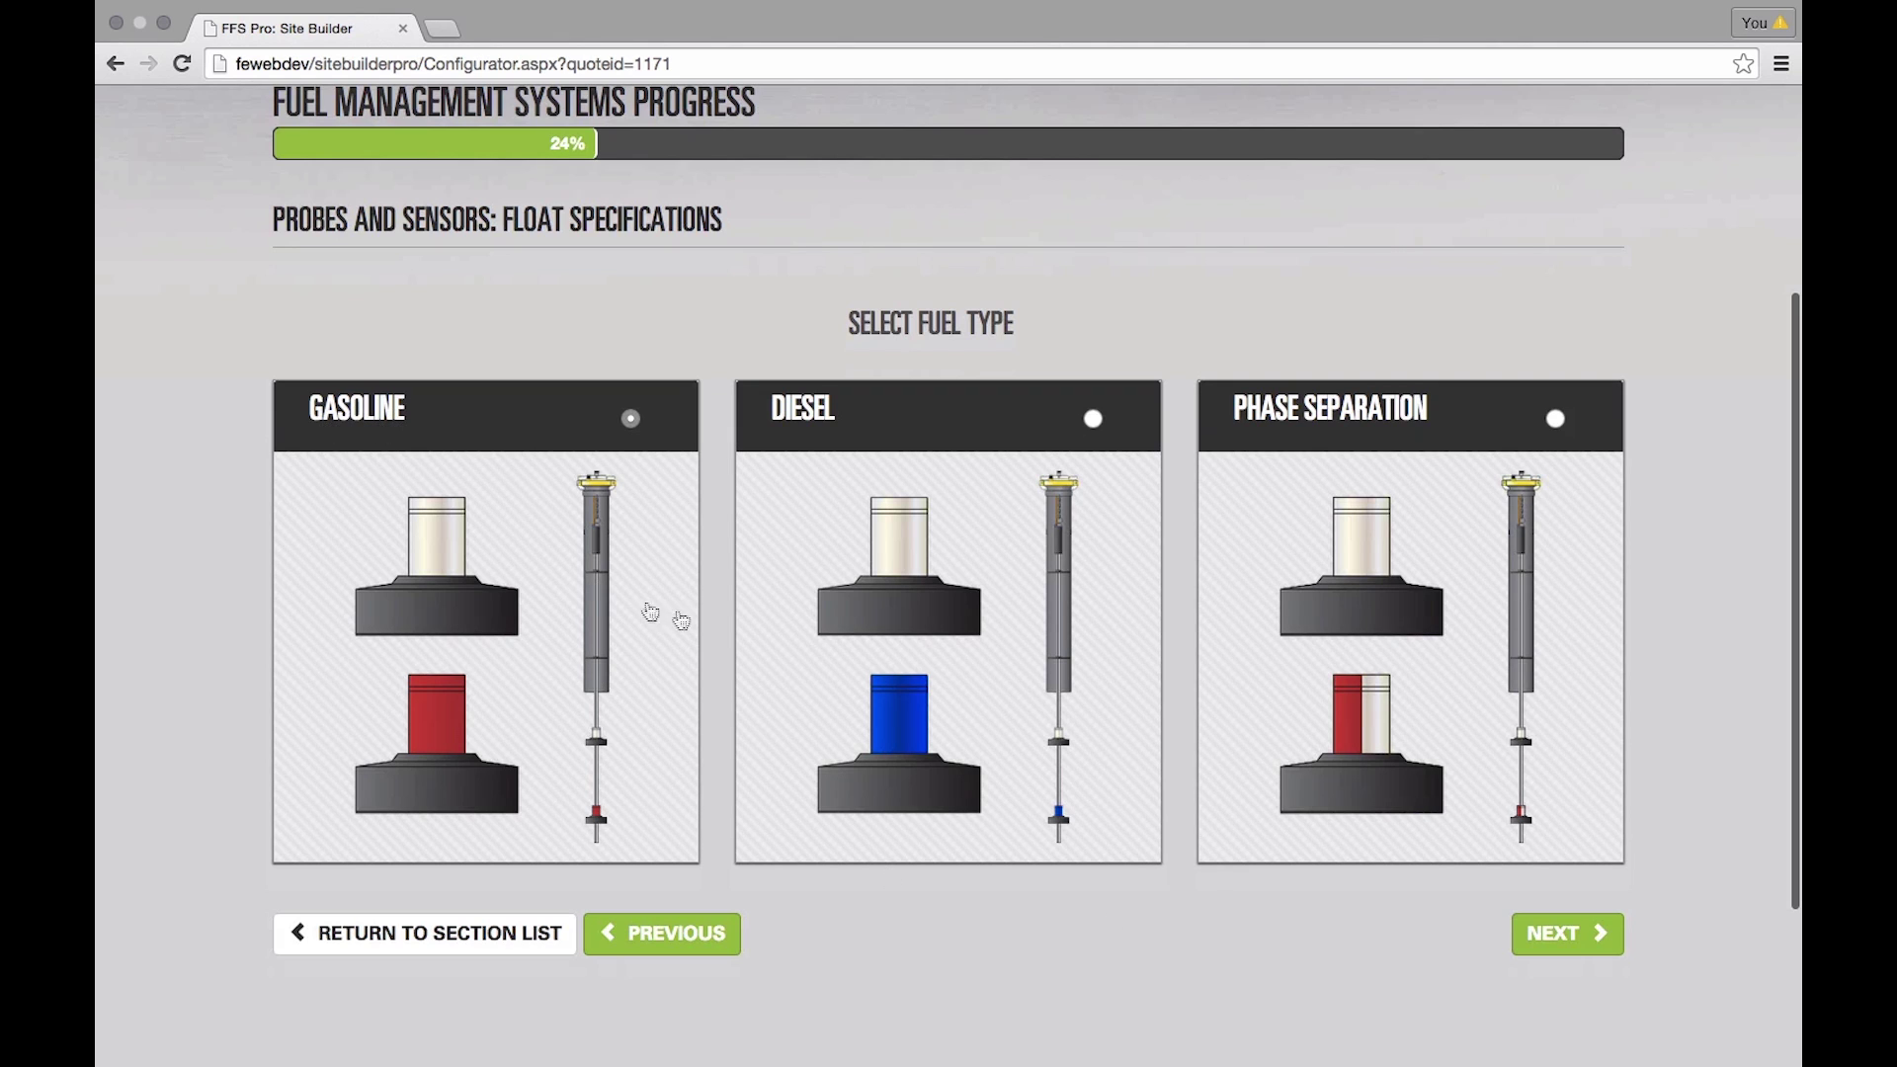
click(1540, 939)
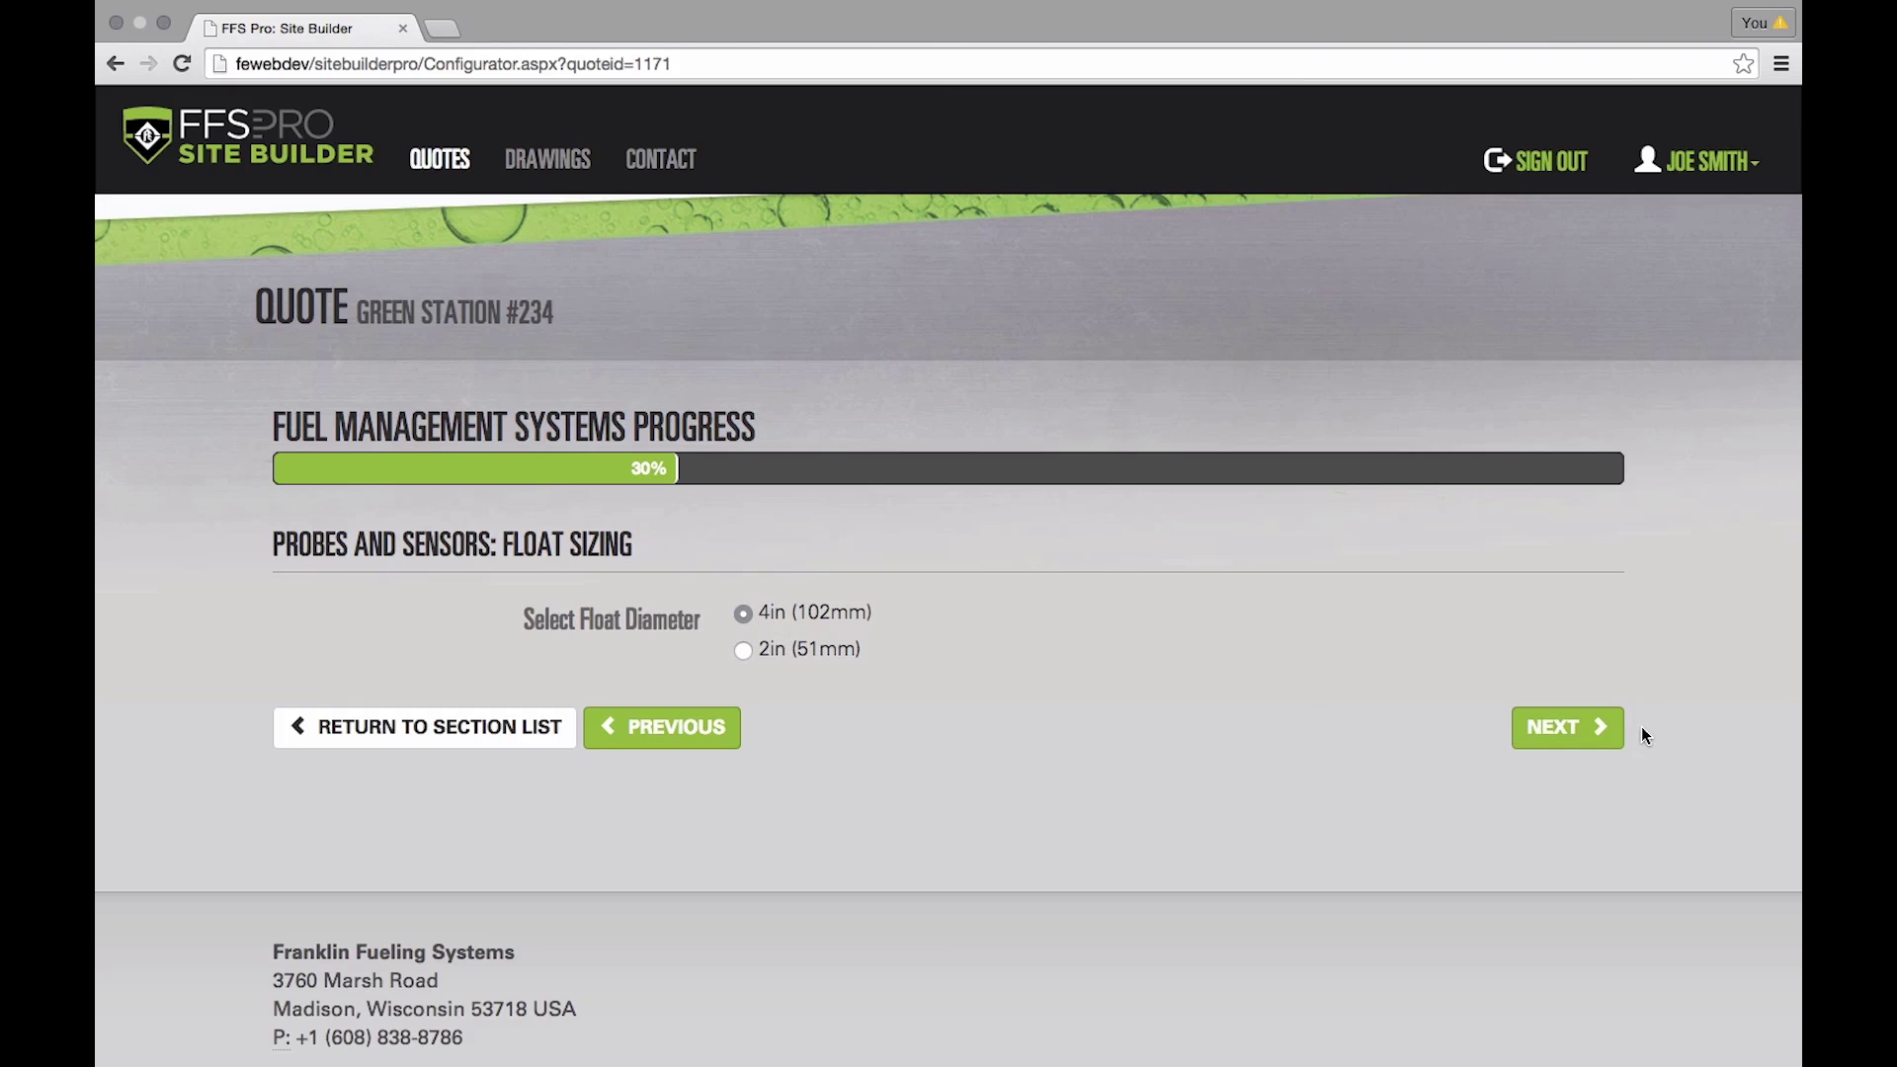
click(1562, 731)
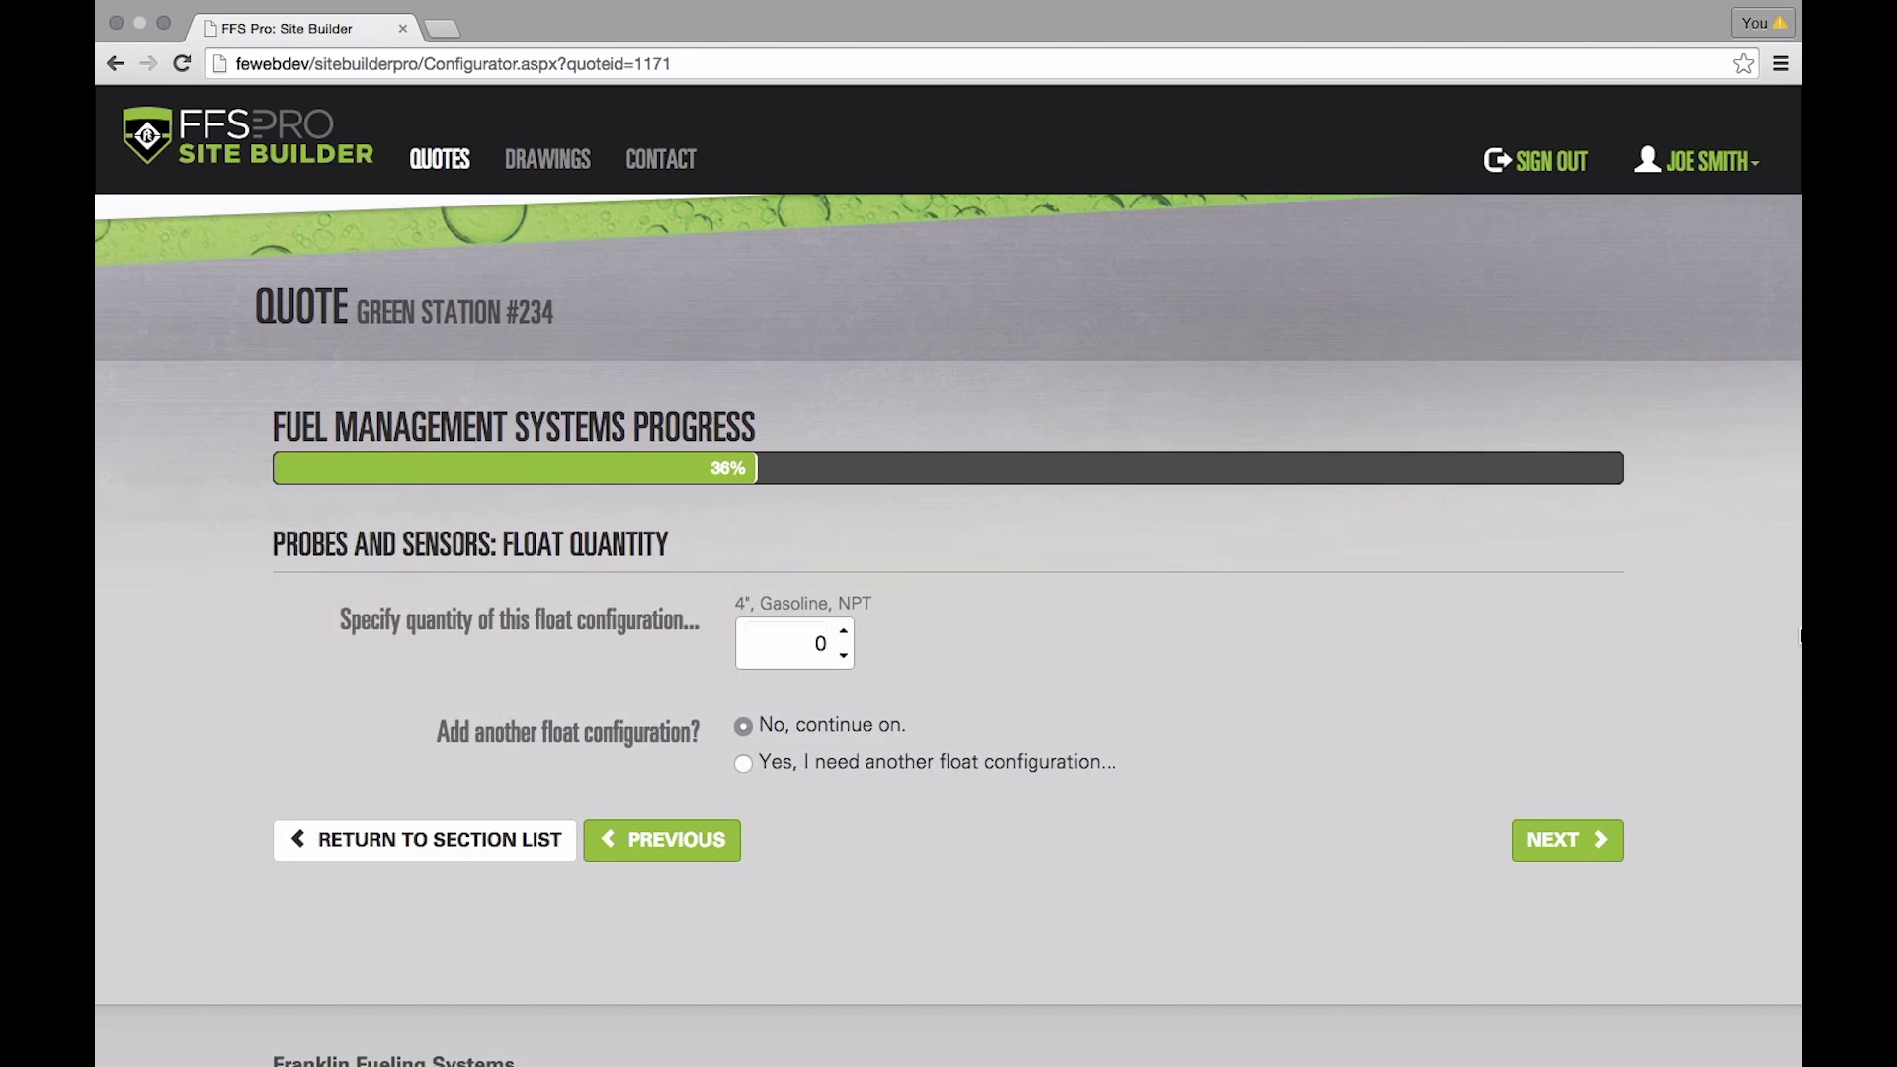
scroll(1337, 630, down, 2)
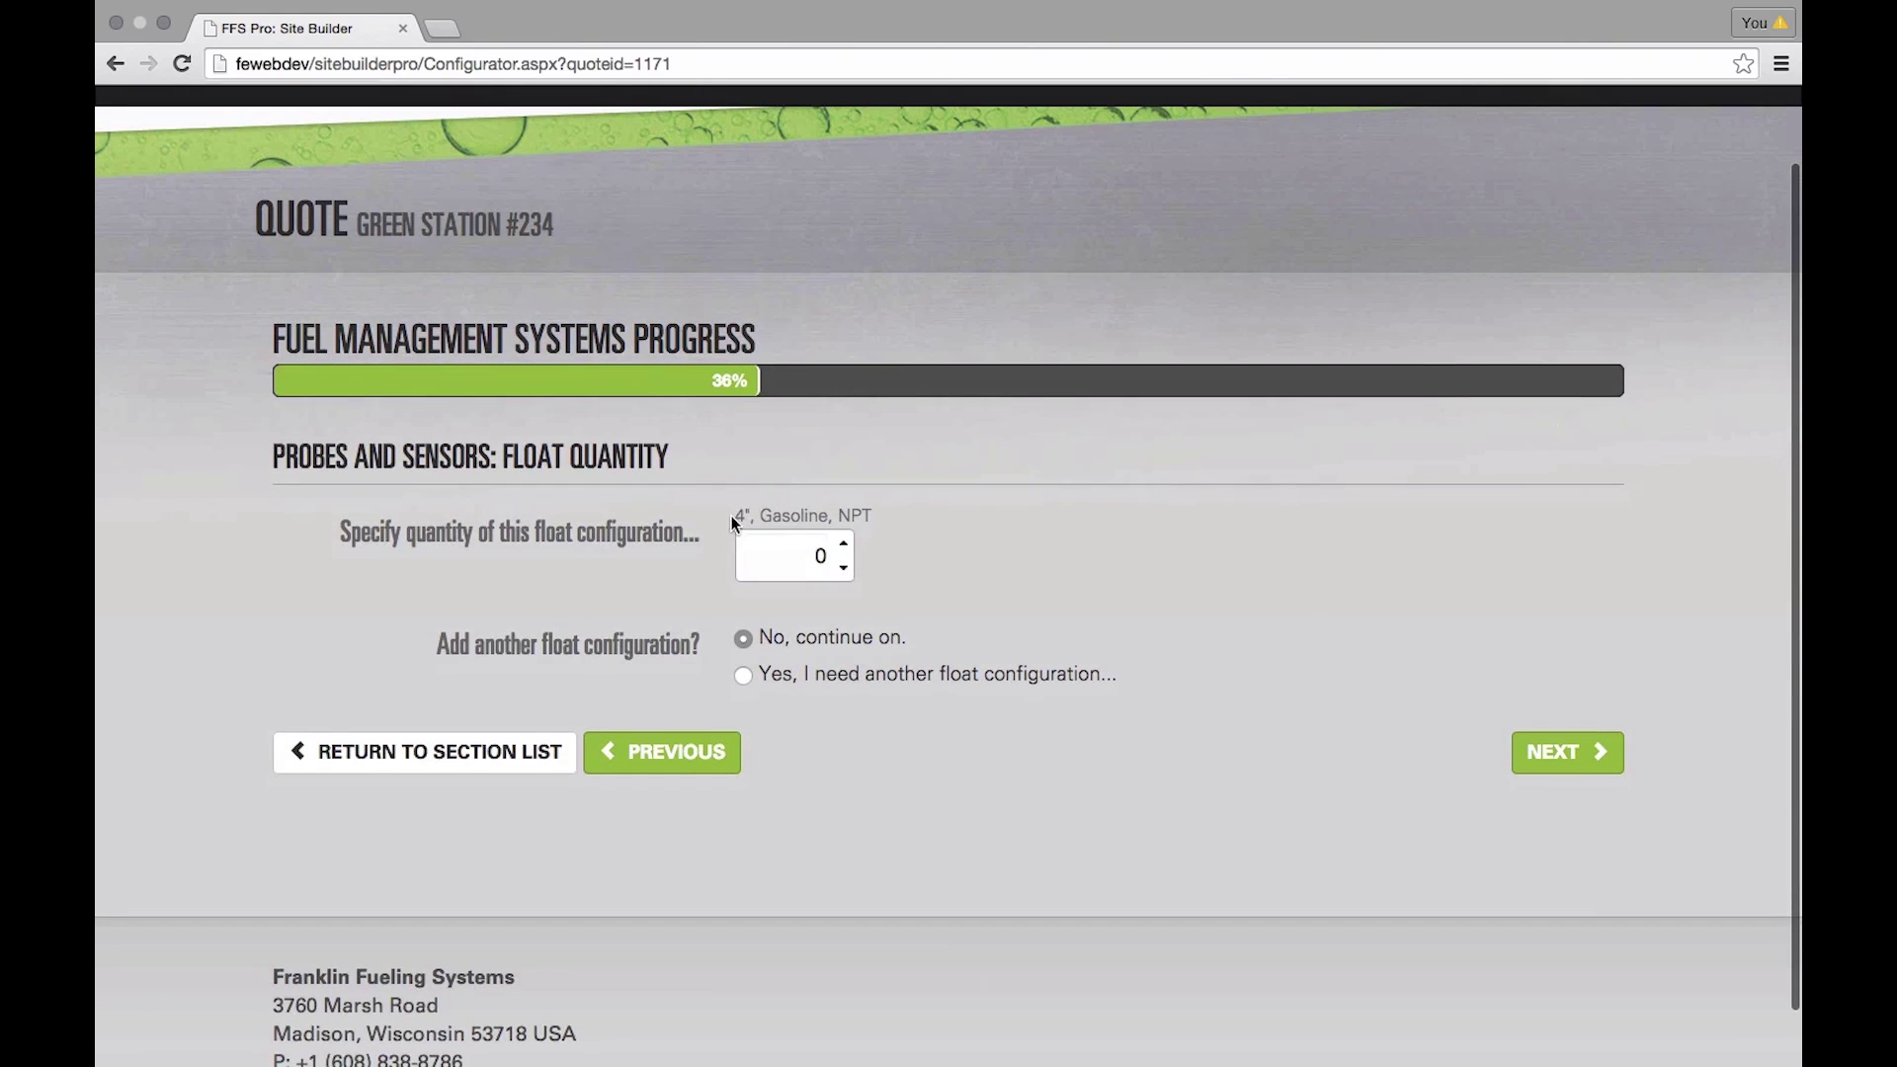
click(844, 546)
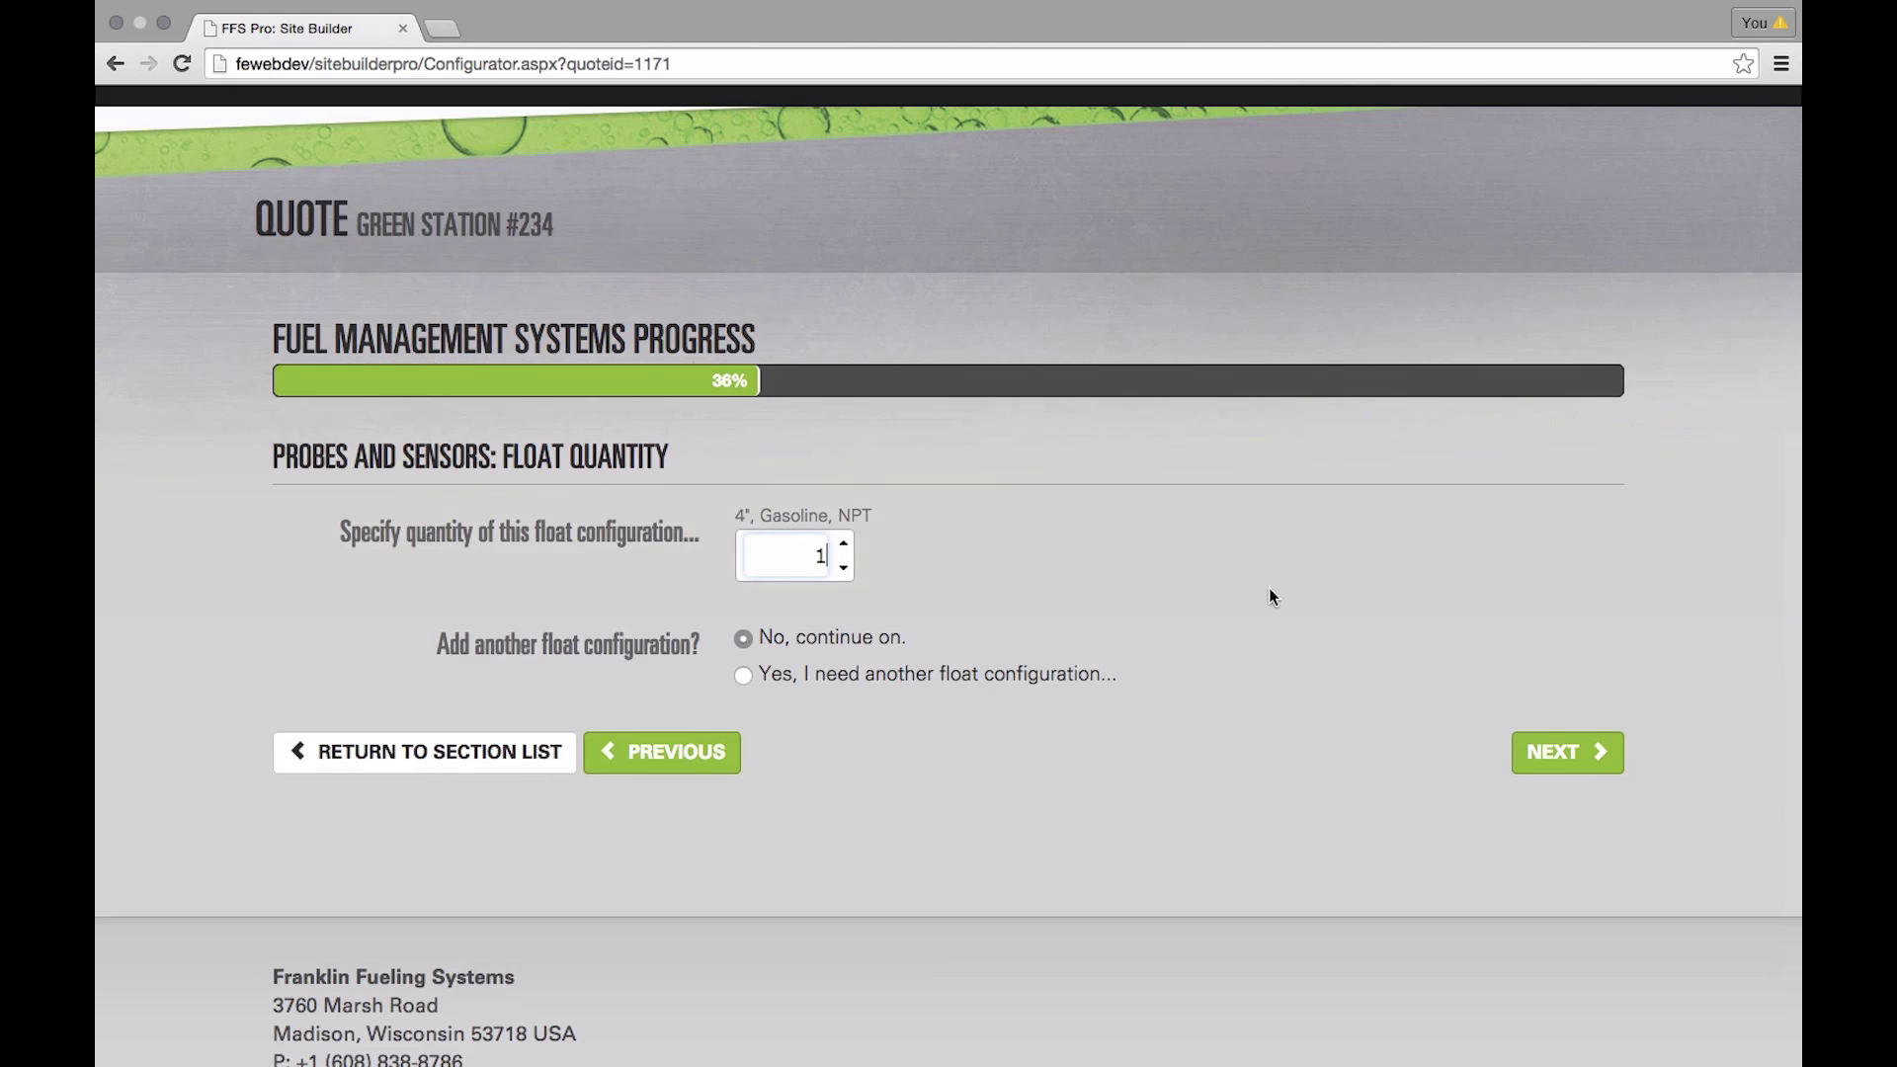
click(743, 676)
click(1539, 751)
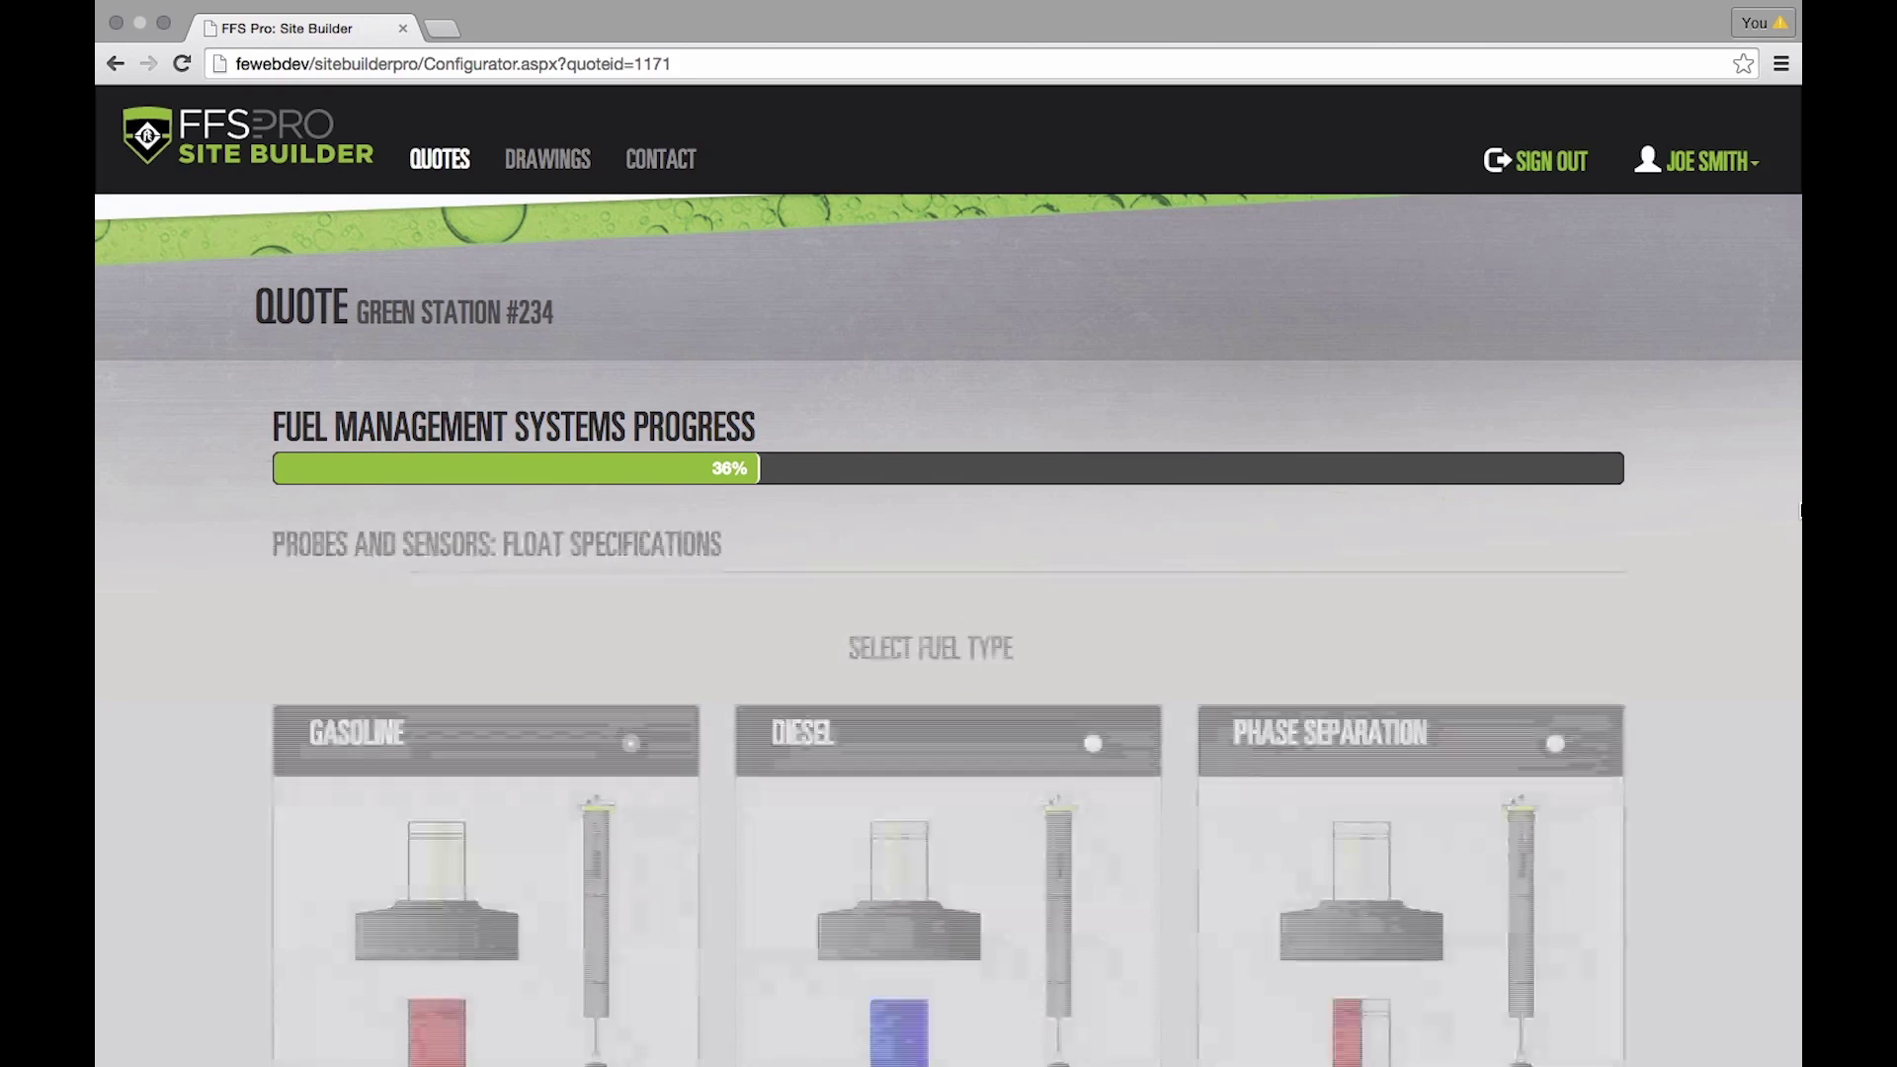
- Add one 4in Diesel float, reaching the sensor requirement step
scroll(1254, 584, down, 3)
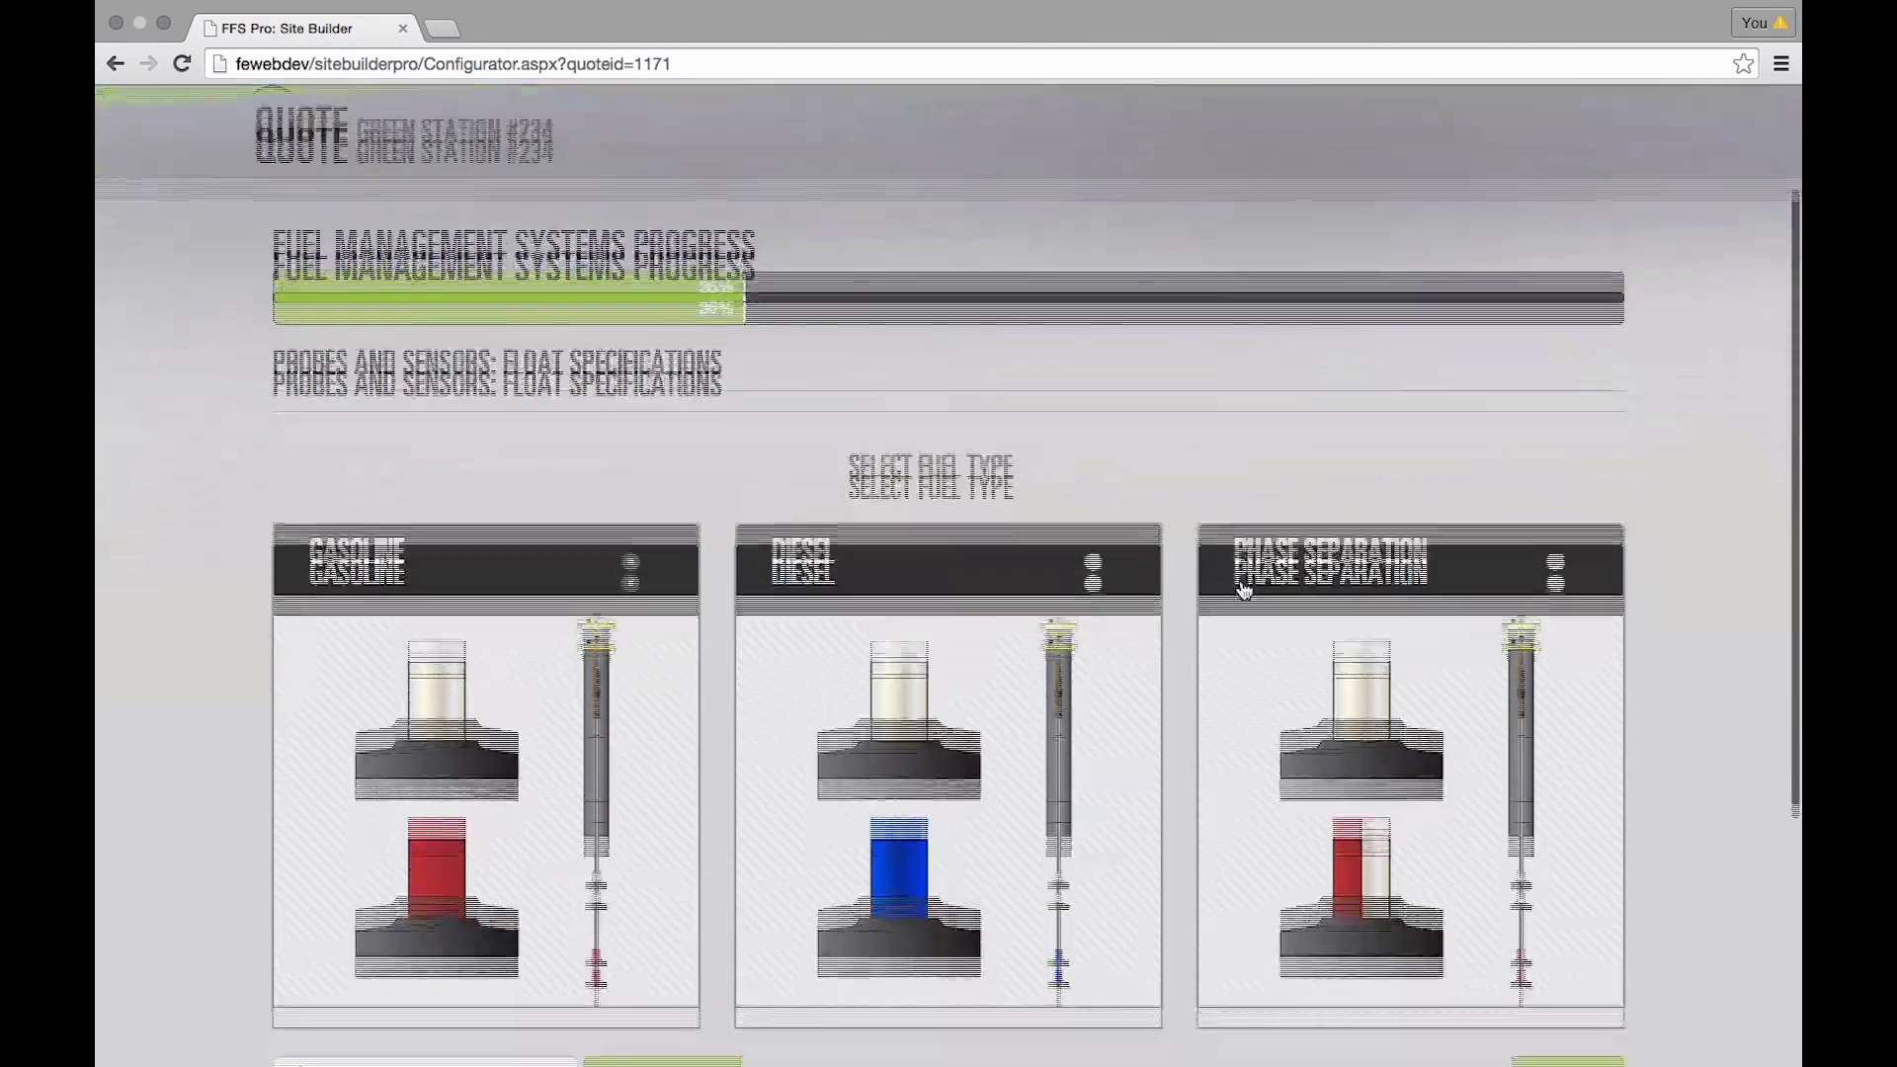
click(1094, 511)
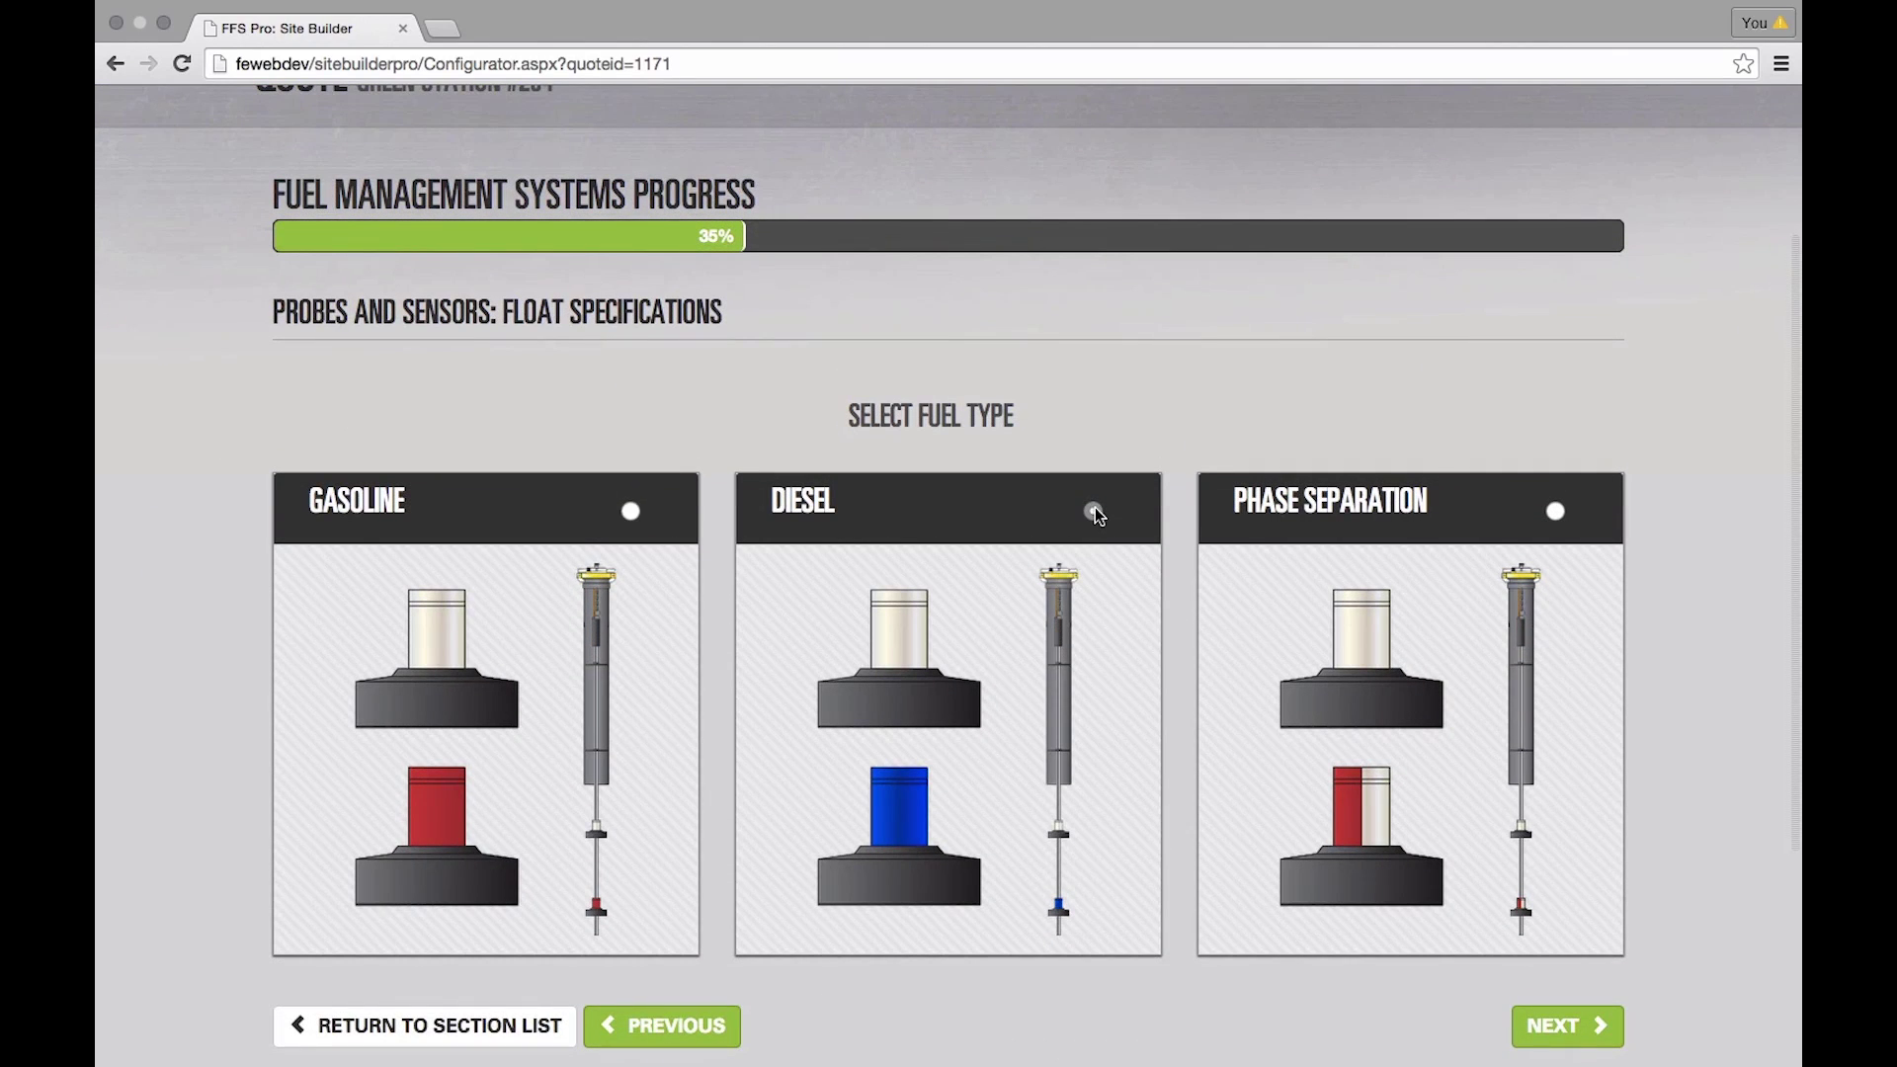
scroll(1095, 506, down, 3)
click(1568, 878)
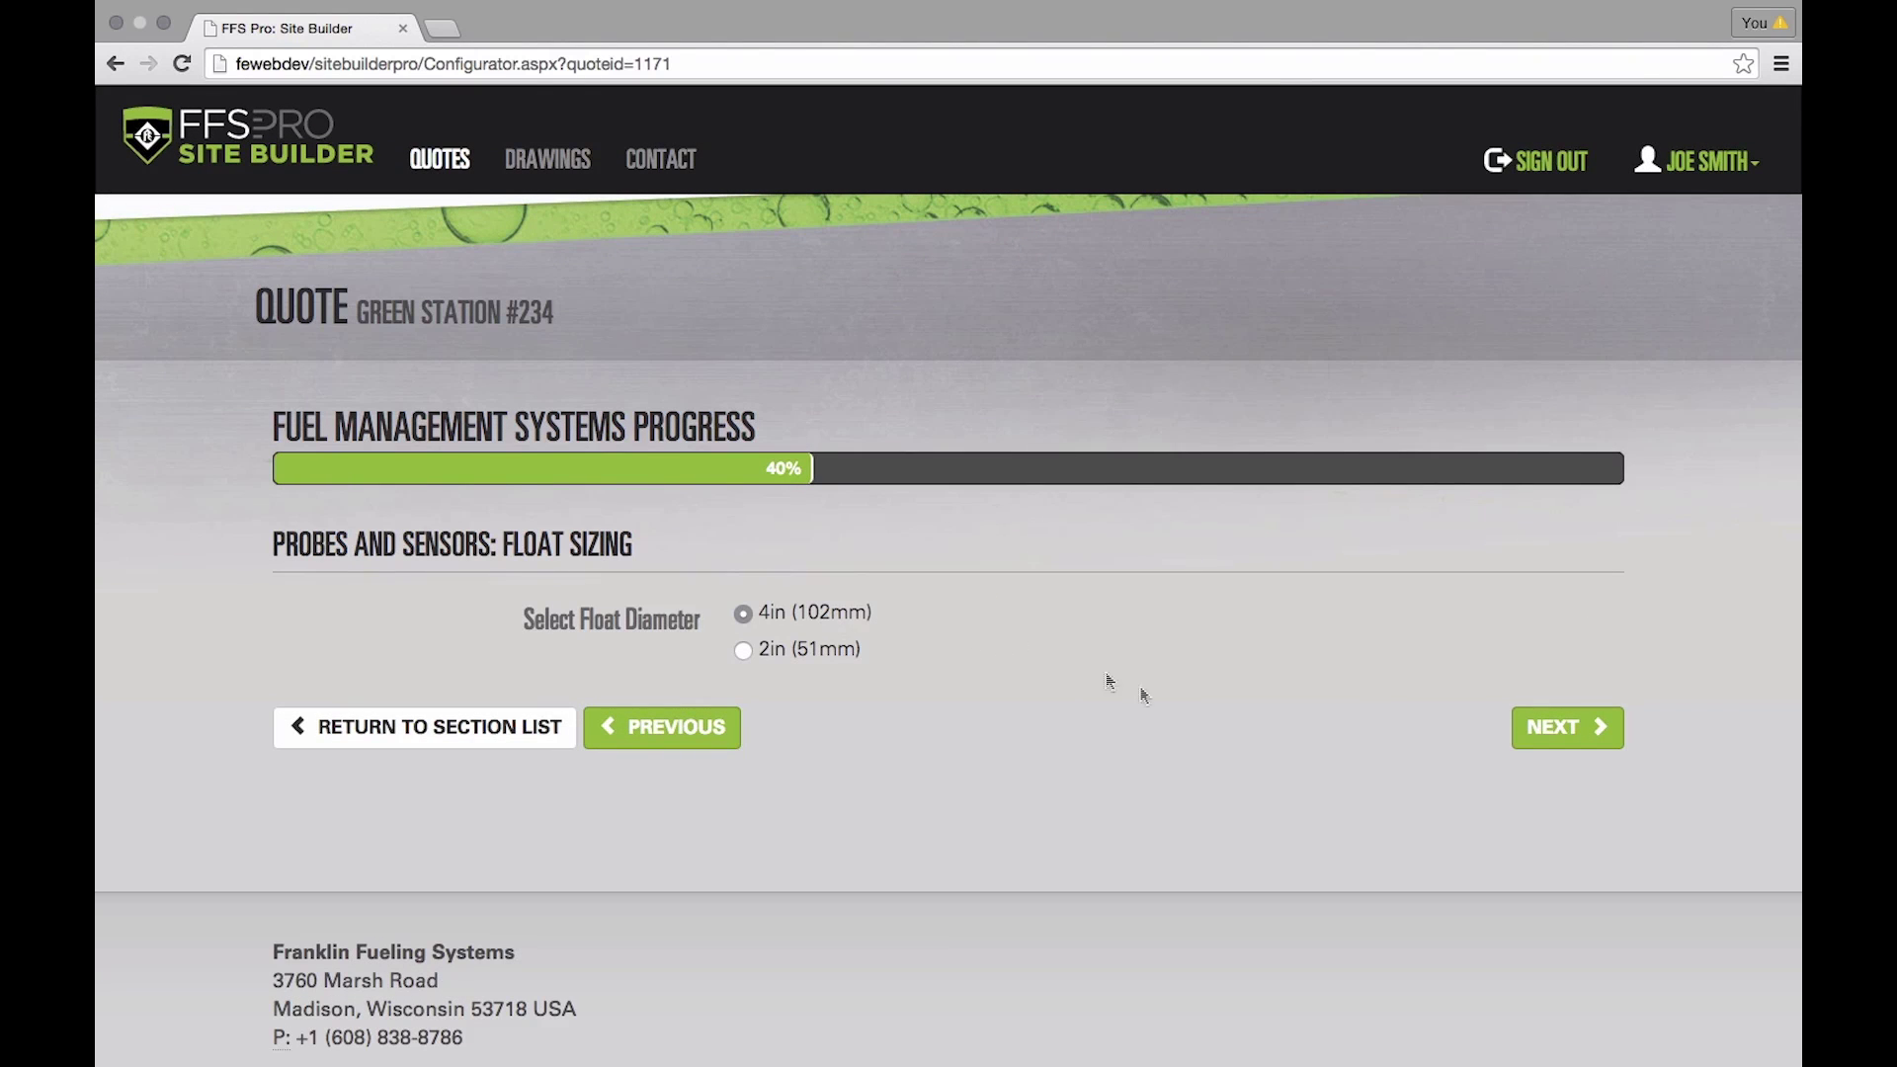
click(1542, 729)
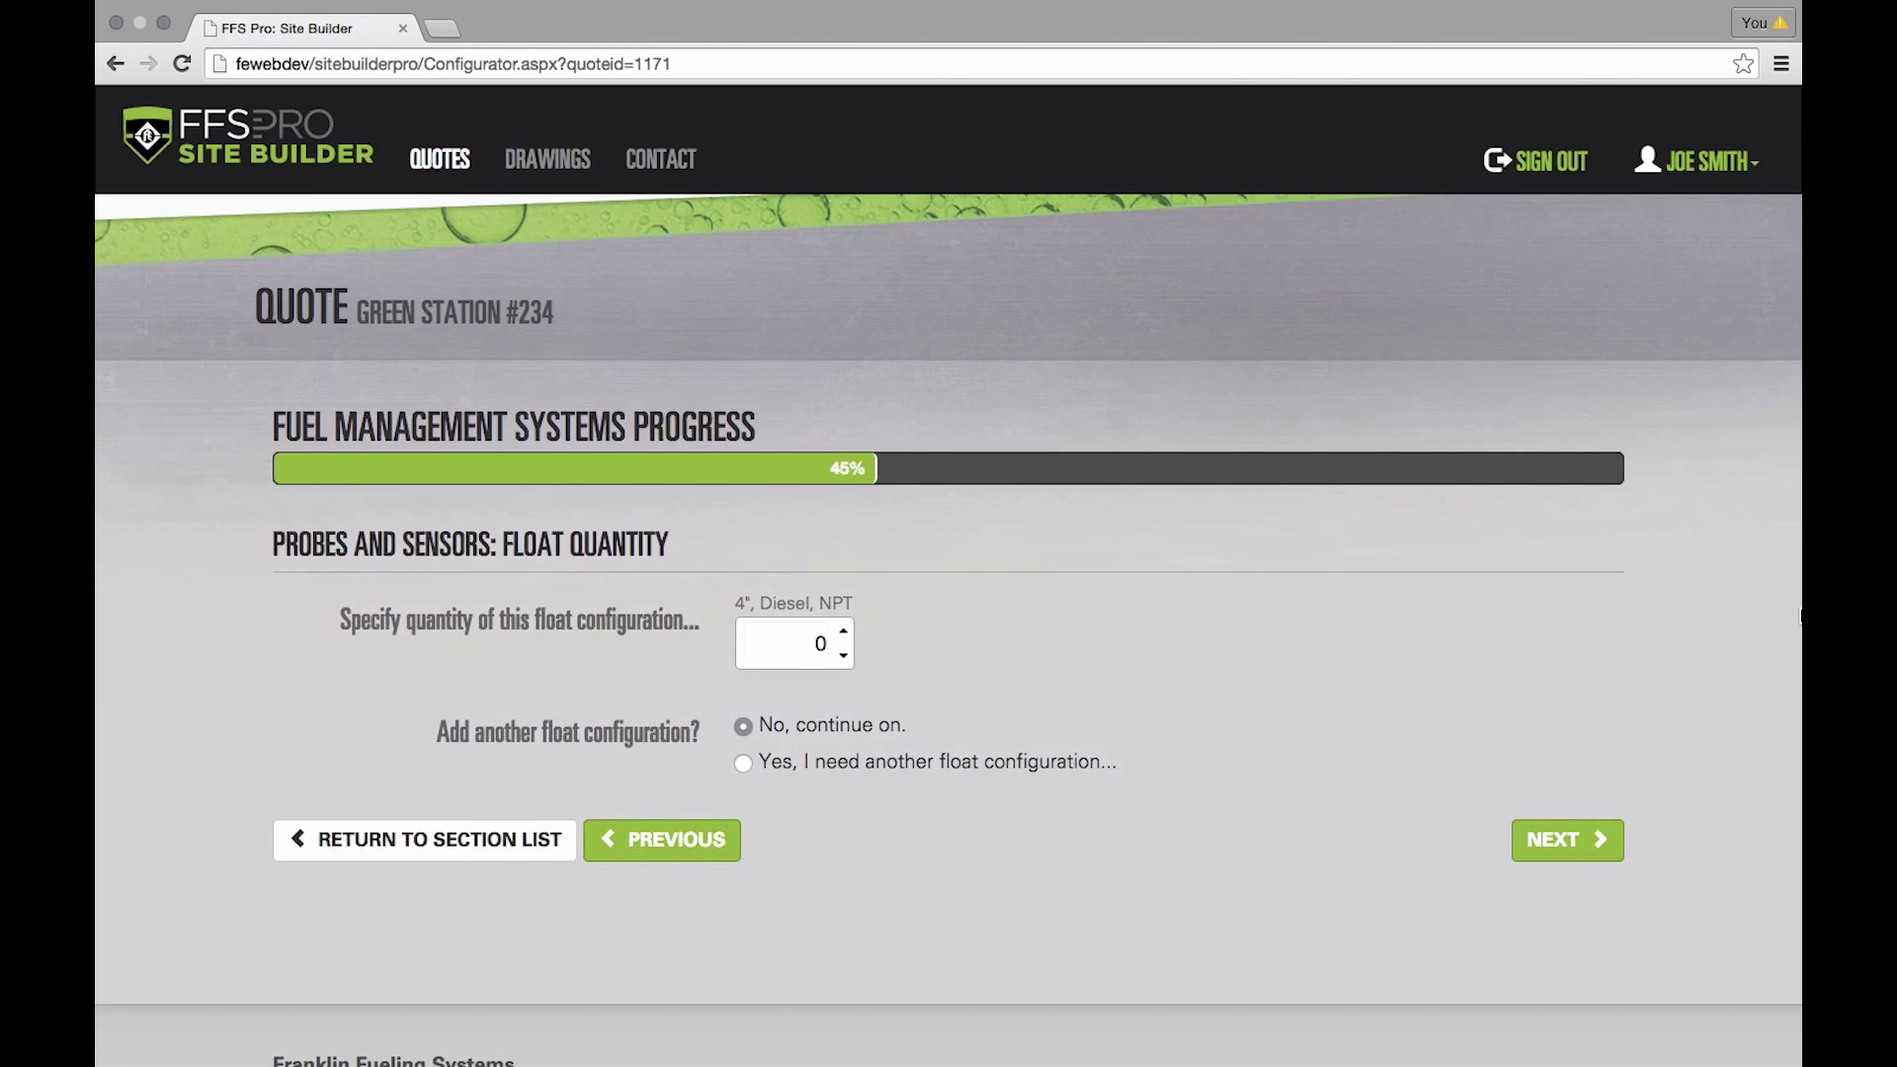
click(845, 635)
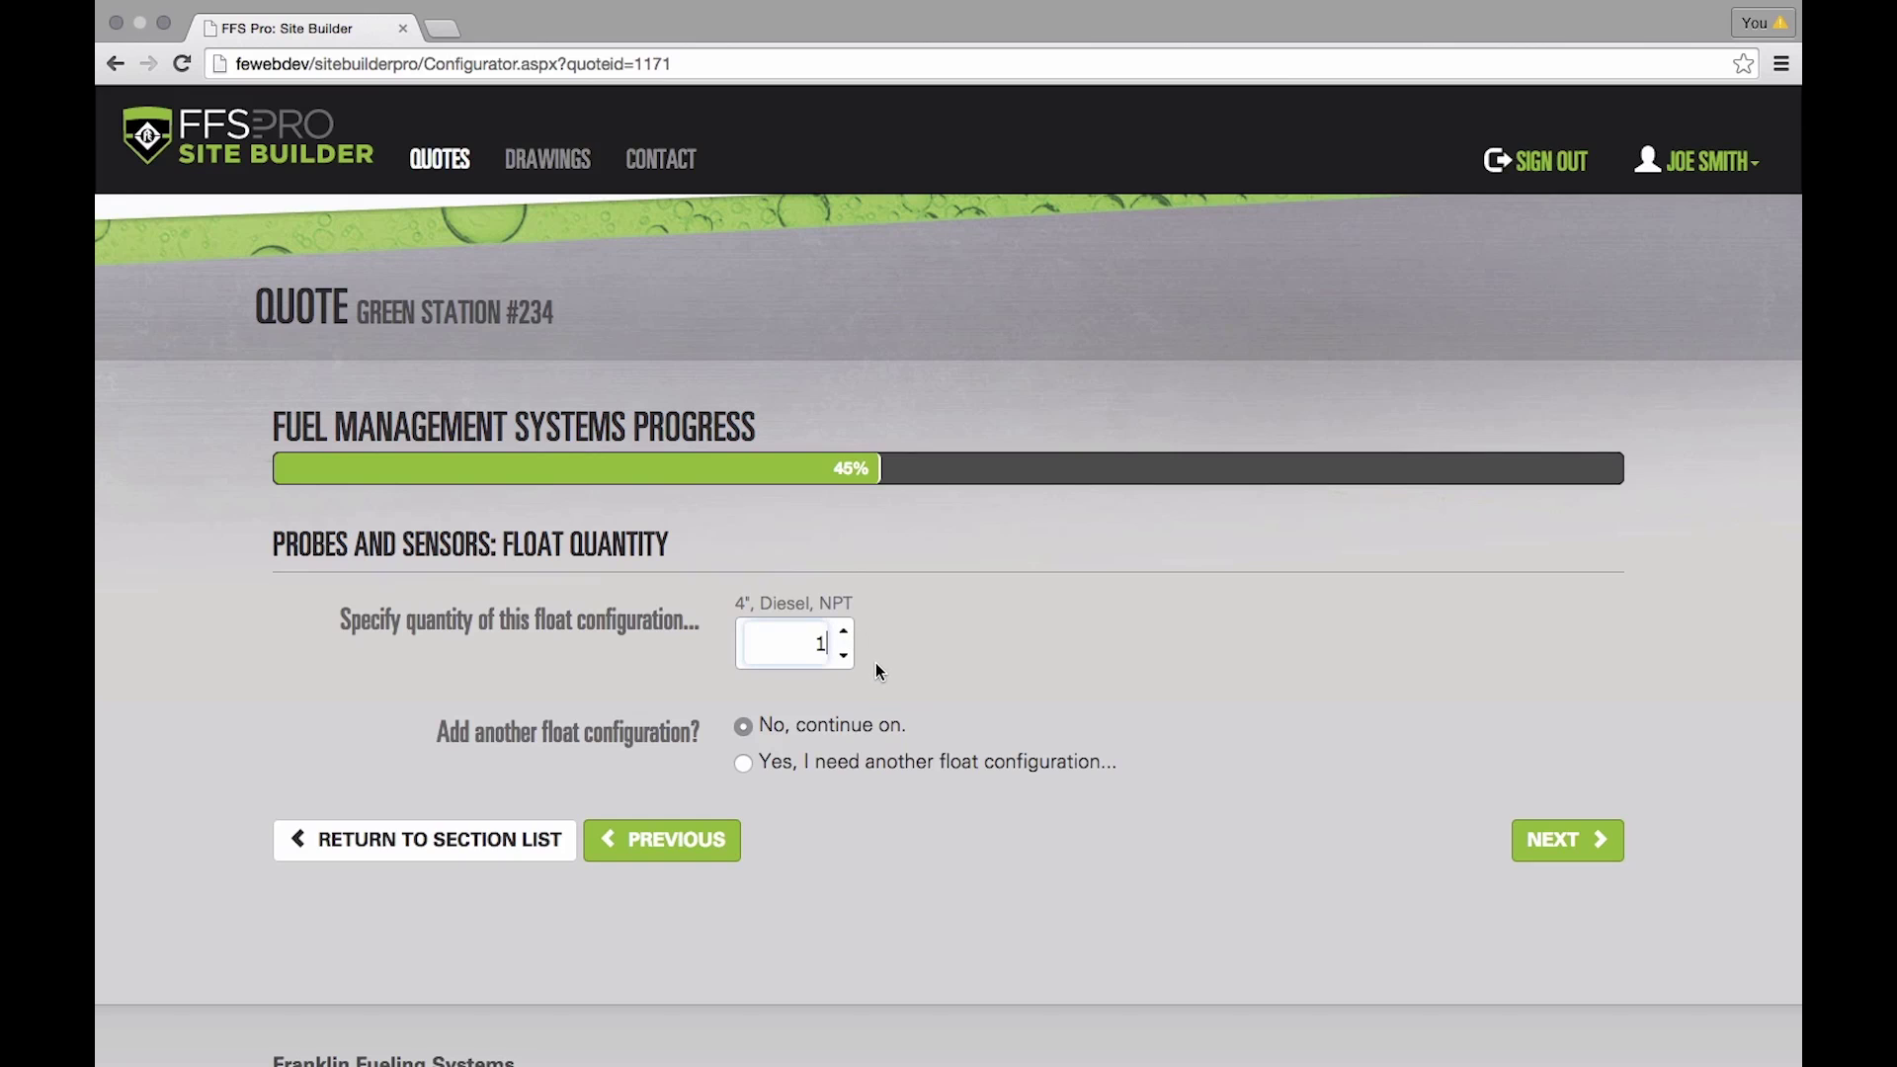
click(1599, 840)
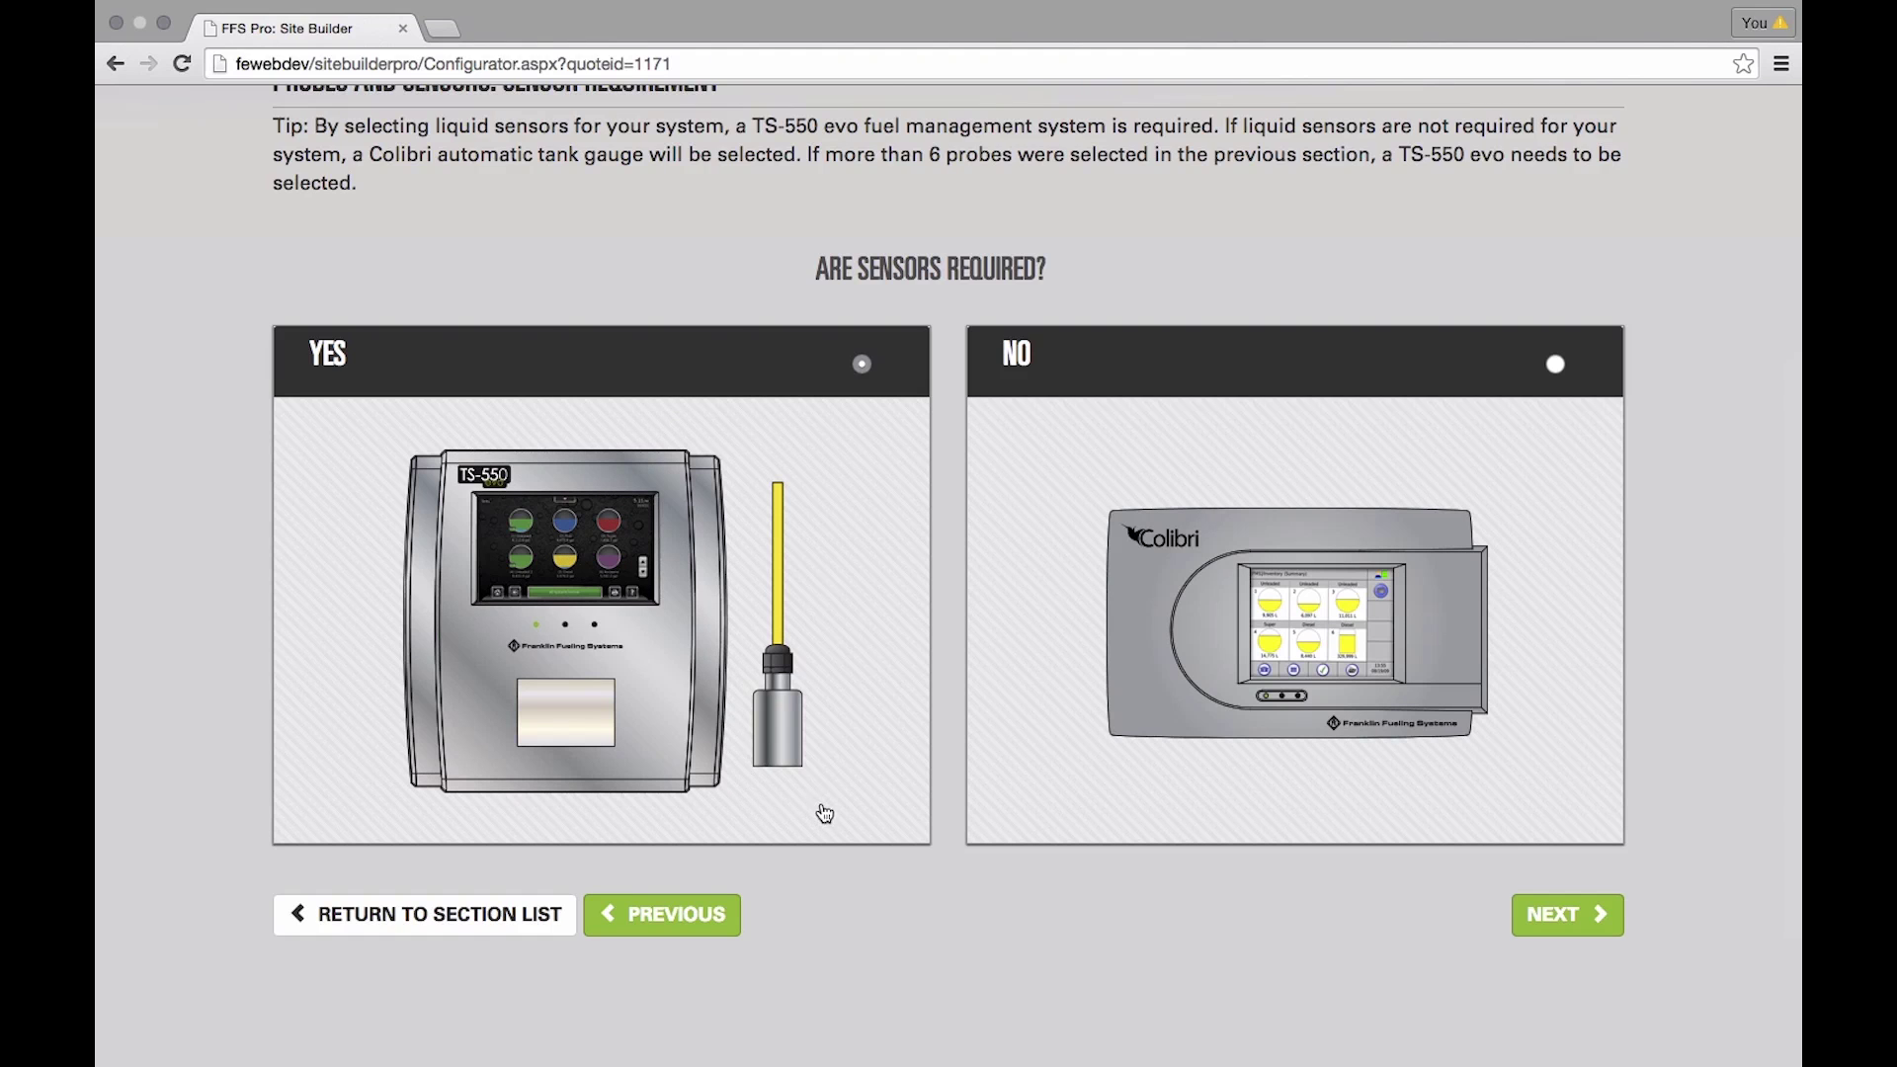
- Keep sensors required (YES) and Fiberglass as the storage tank material
click(1555, 913)
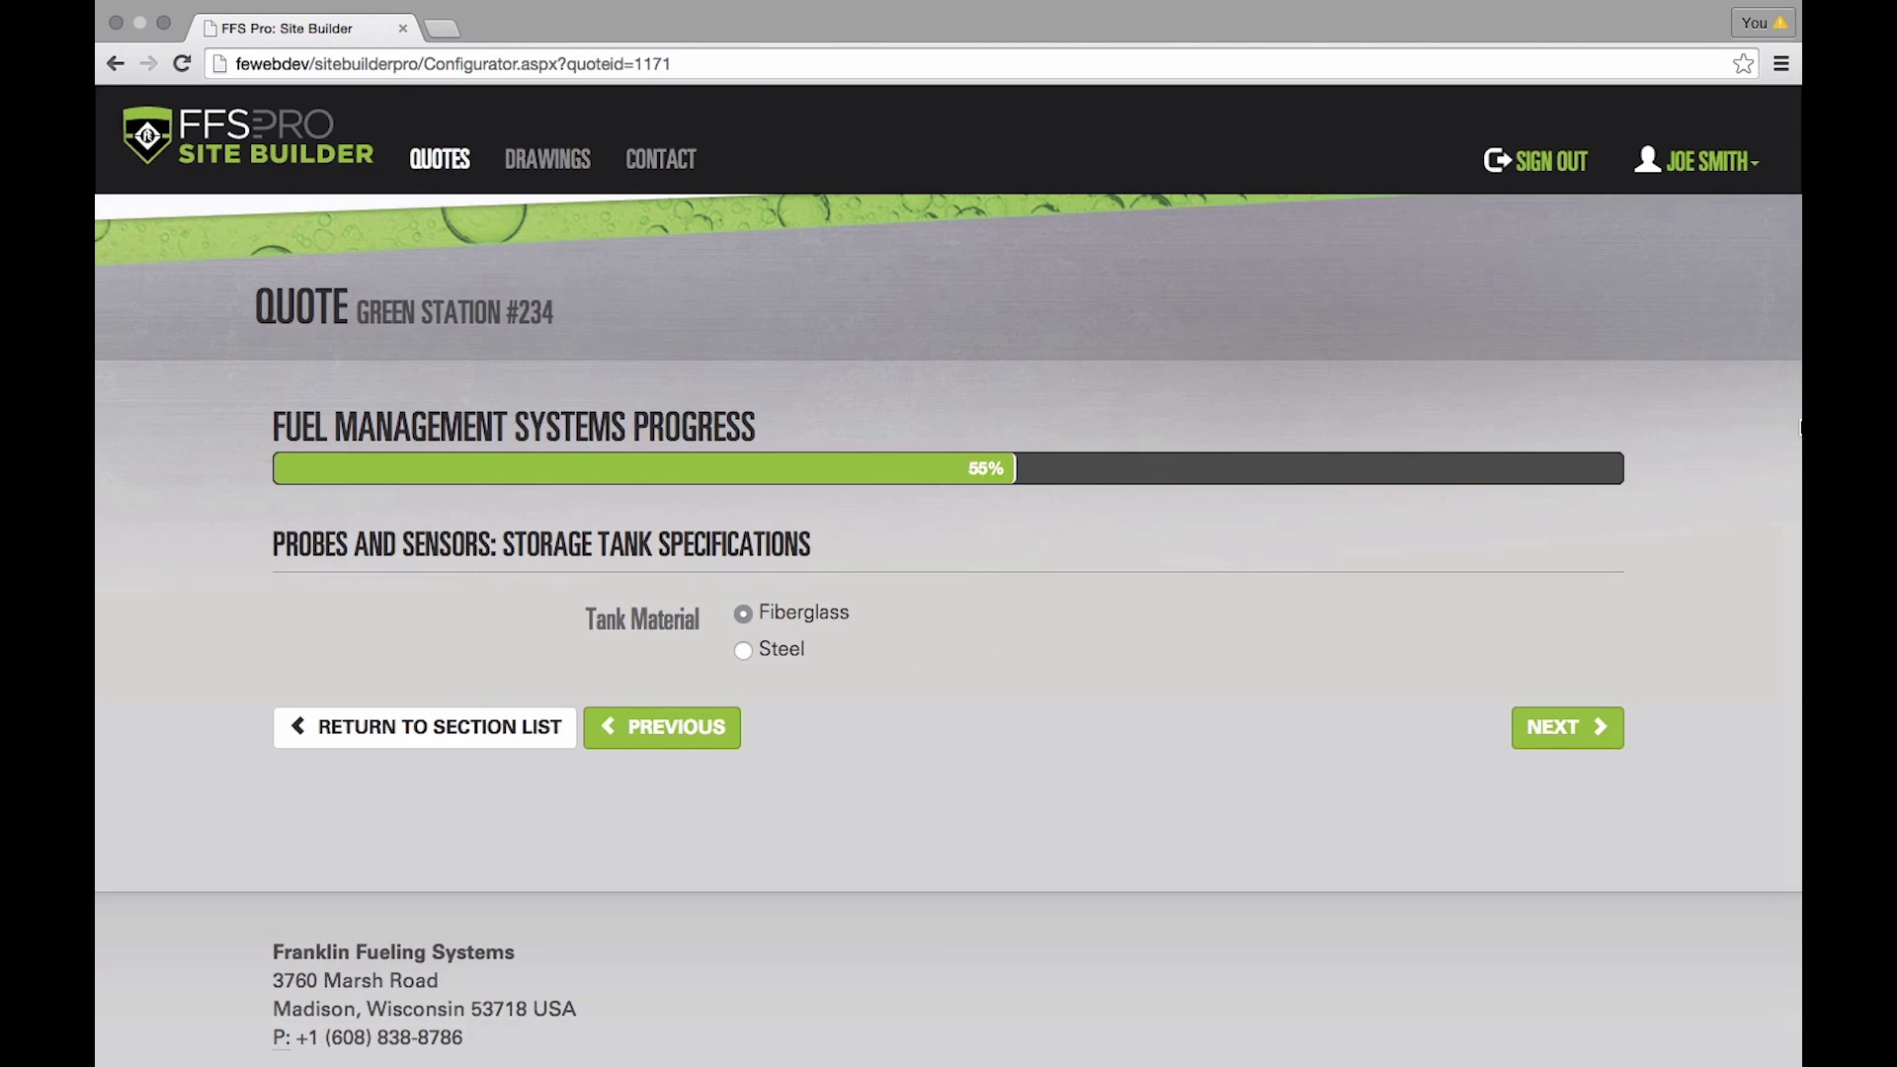
scroll(1028, 573, down, 1)
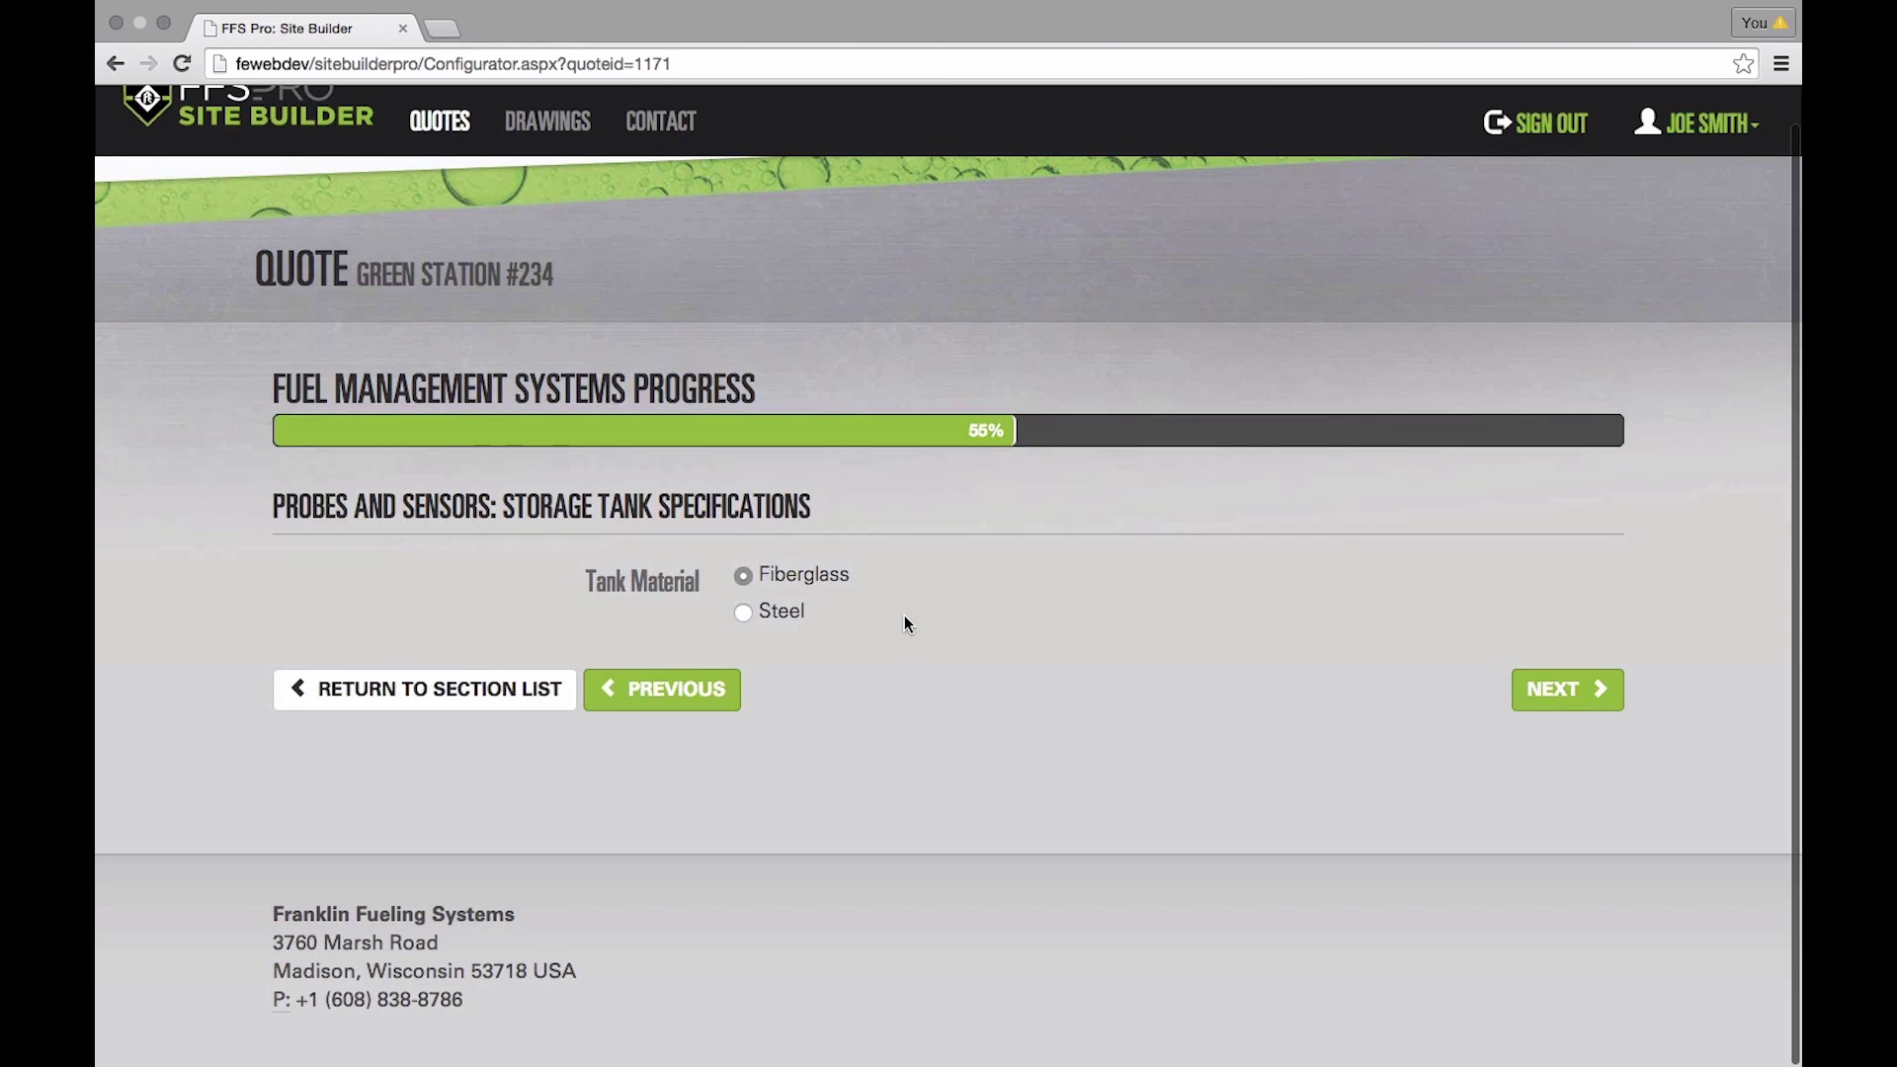
click(1571, 690)
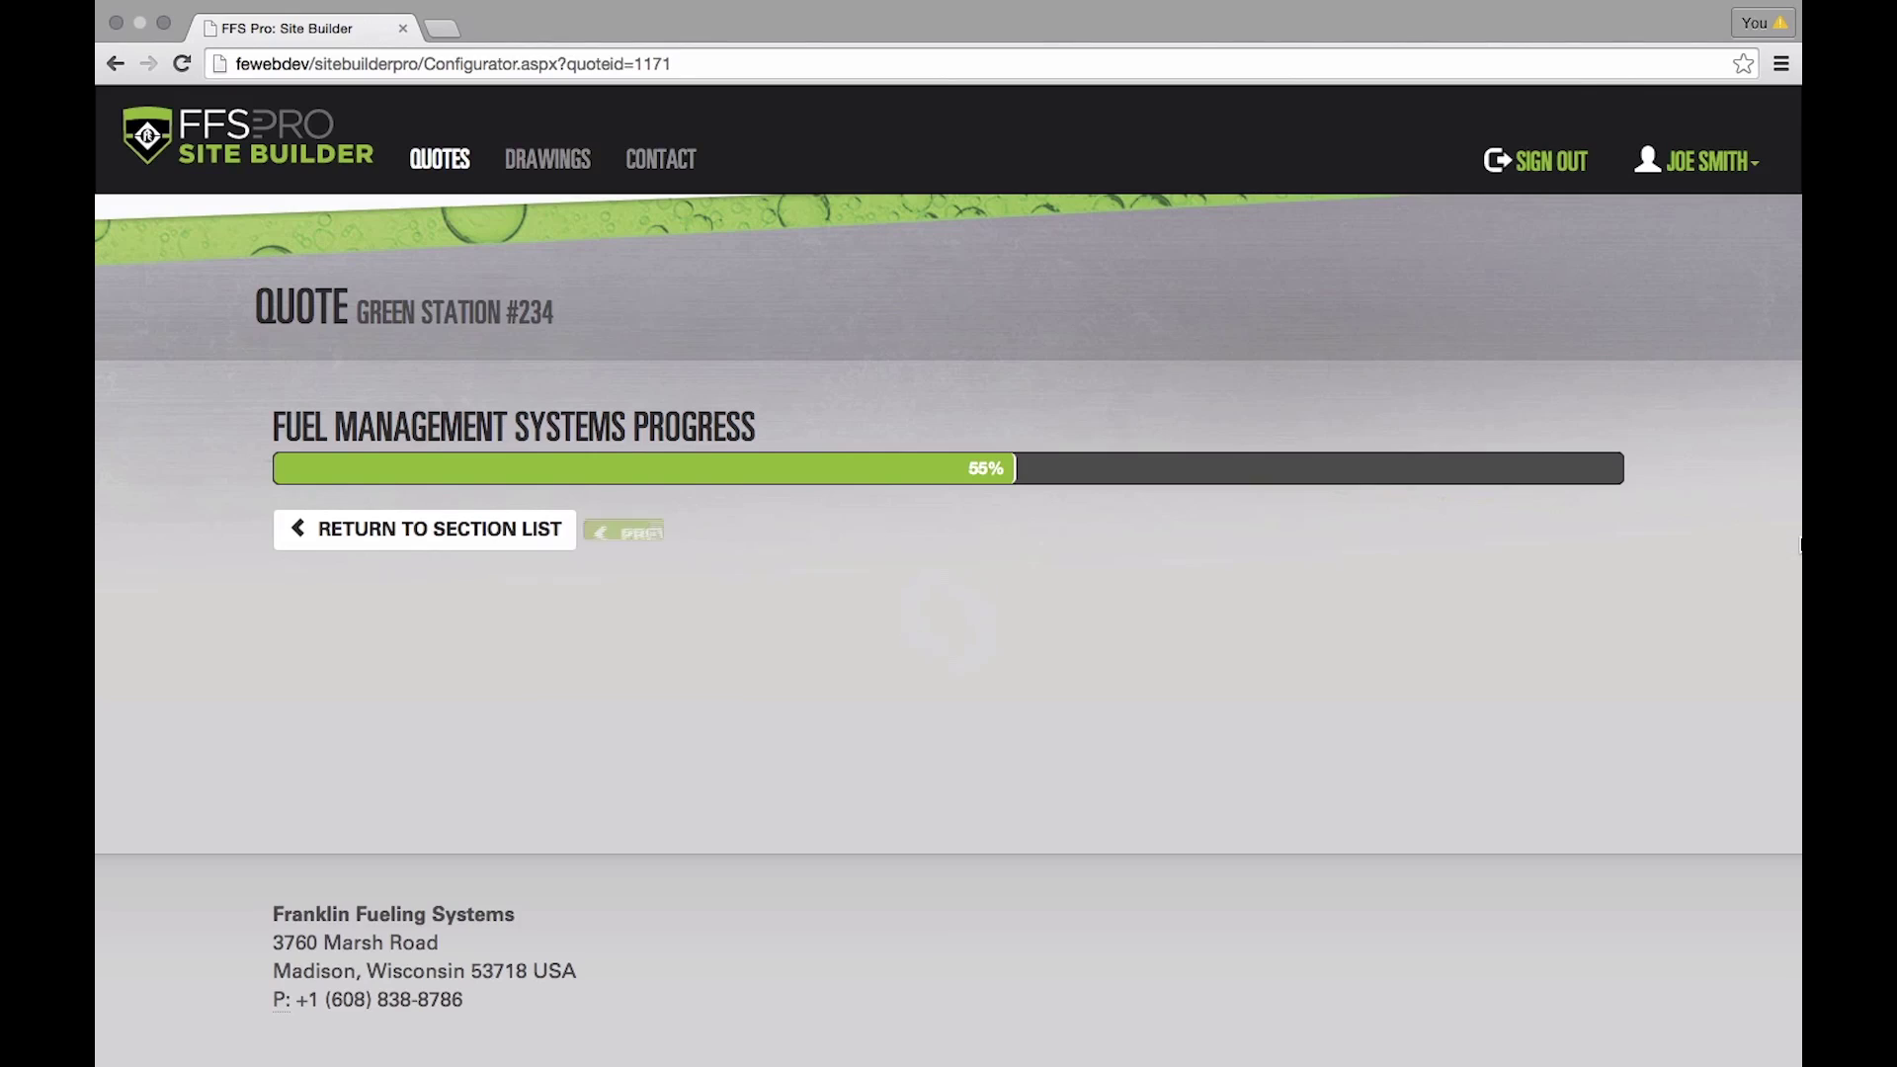
scroll(1359, 581, down, 3)
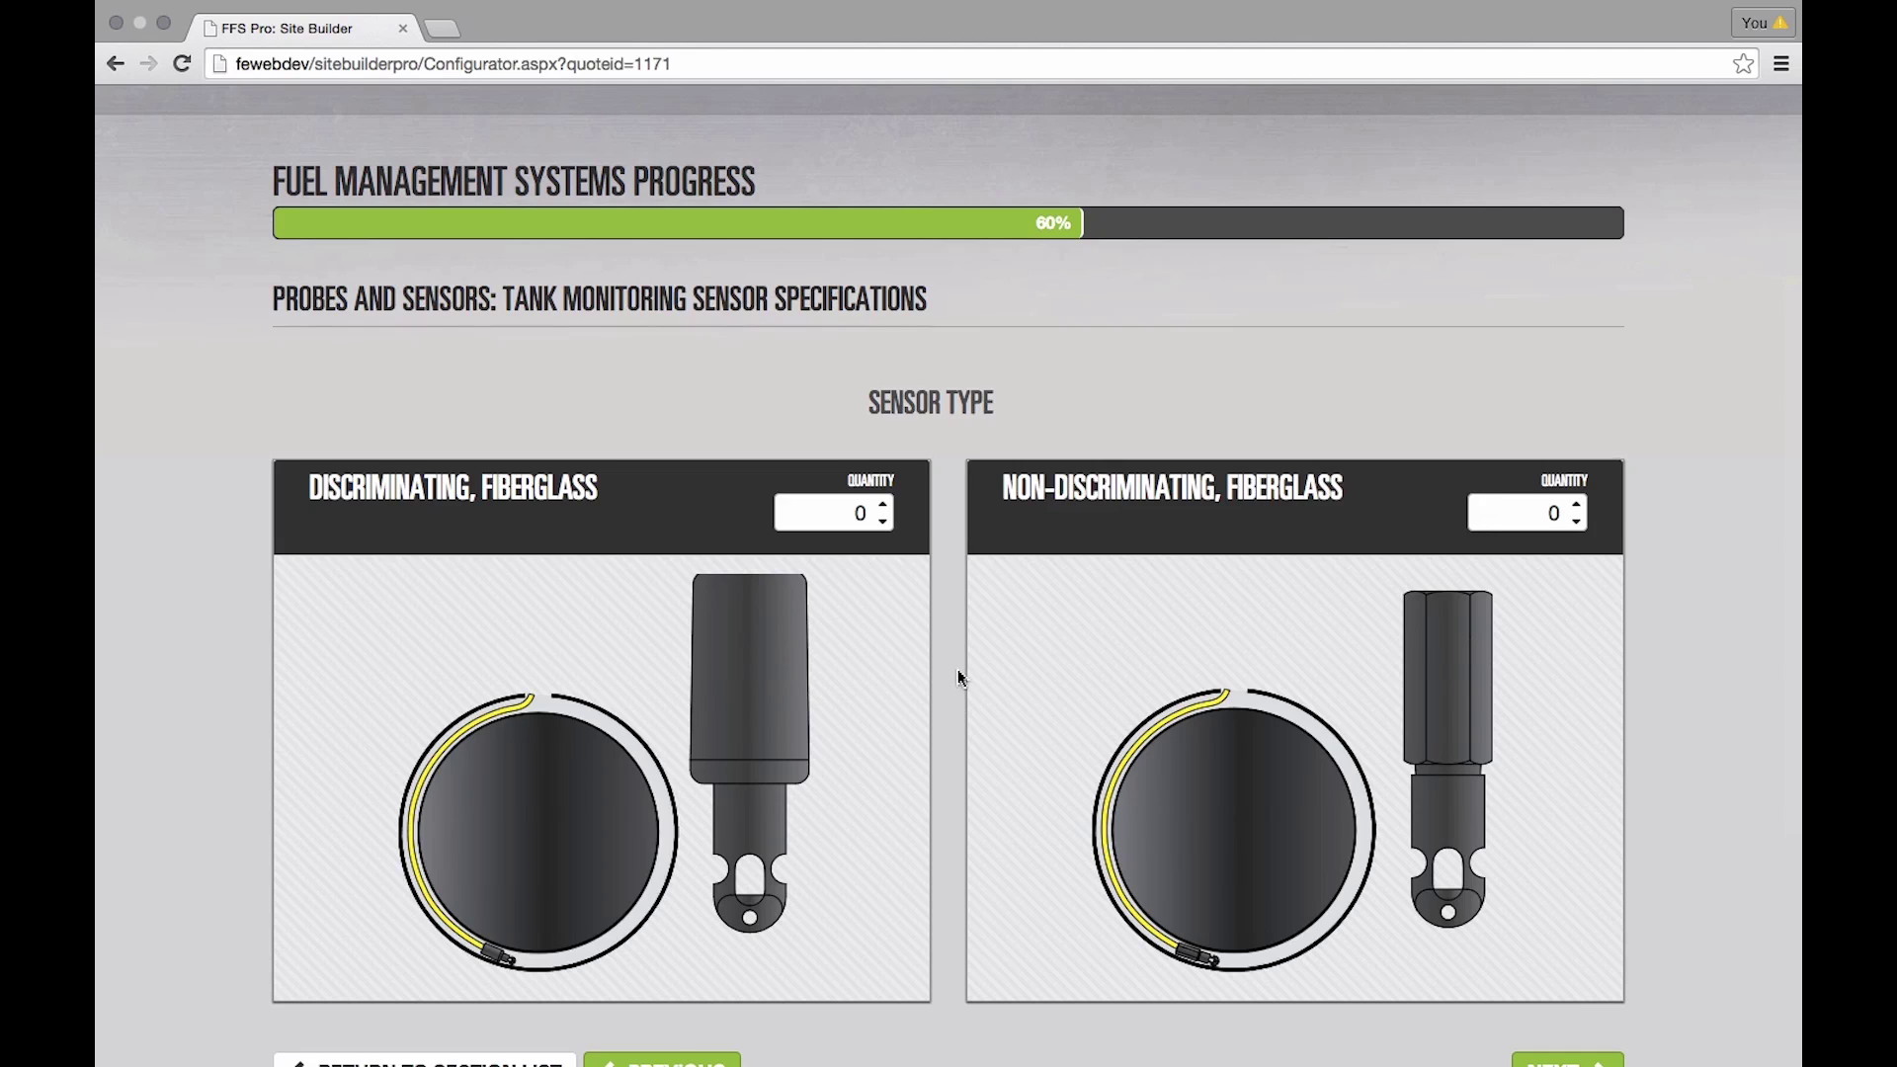
- Set the discriminating tank sensor quantity to 2
click(882, 504)
click(882, 504)
scroll(958, 670, down, 5)
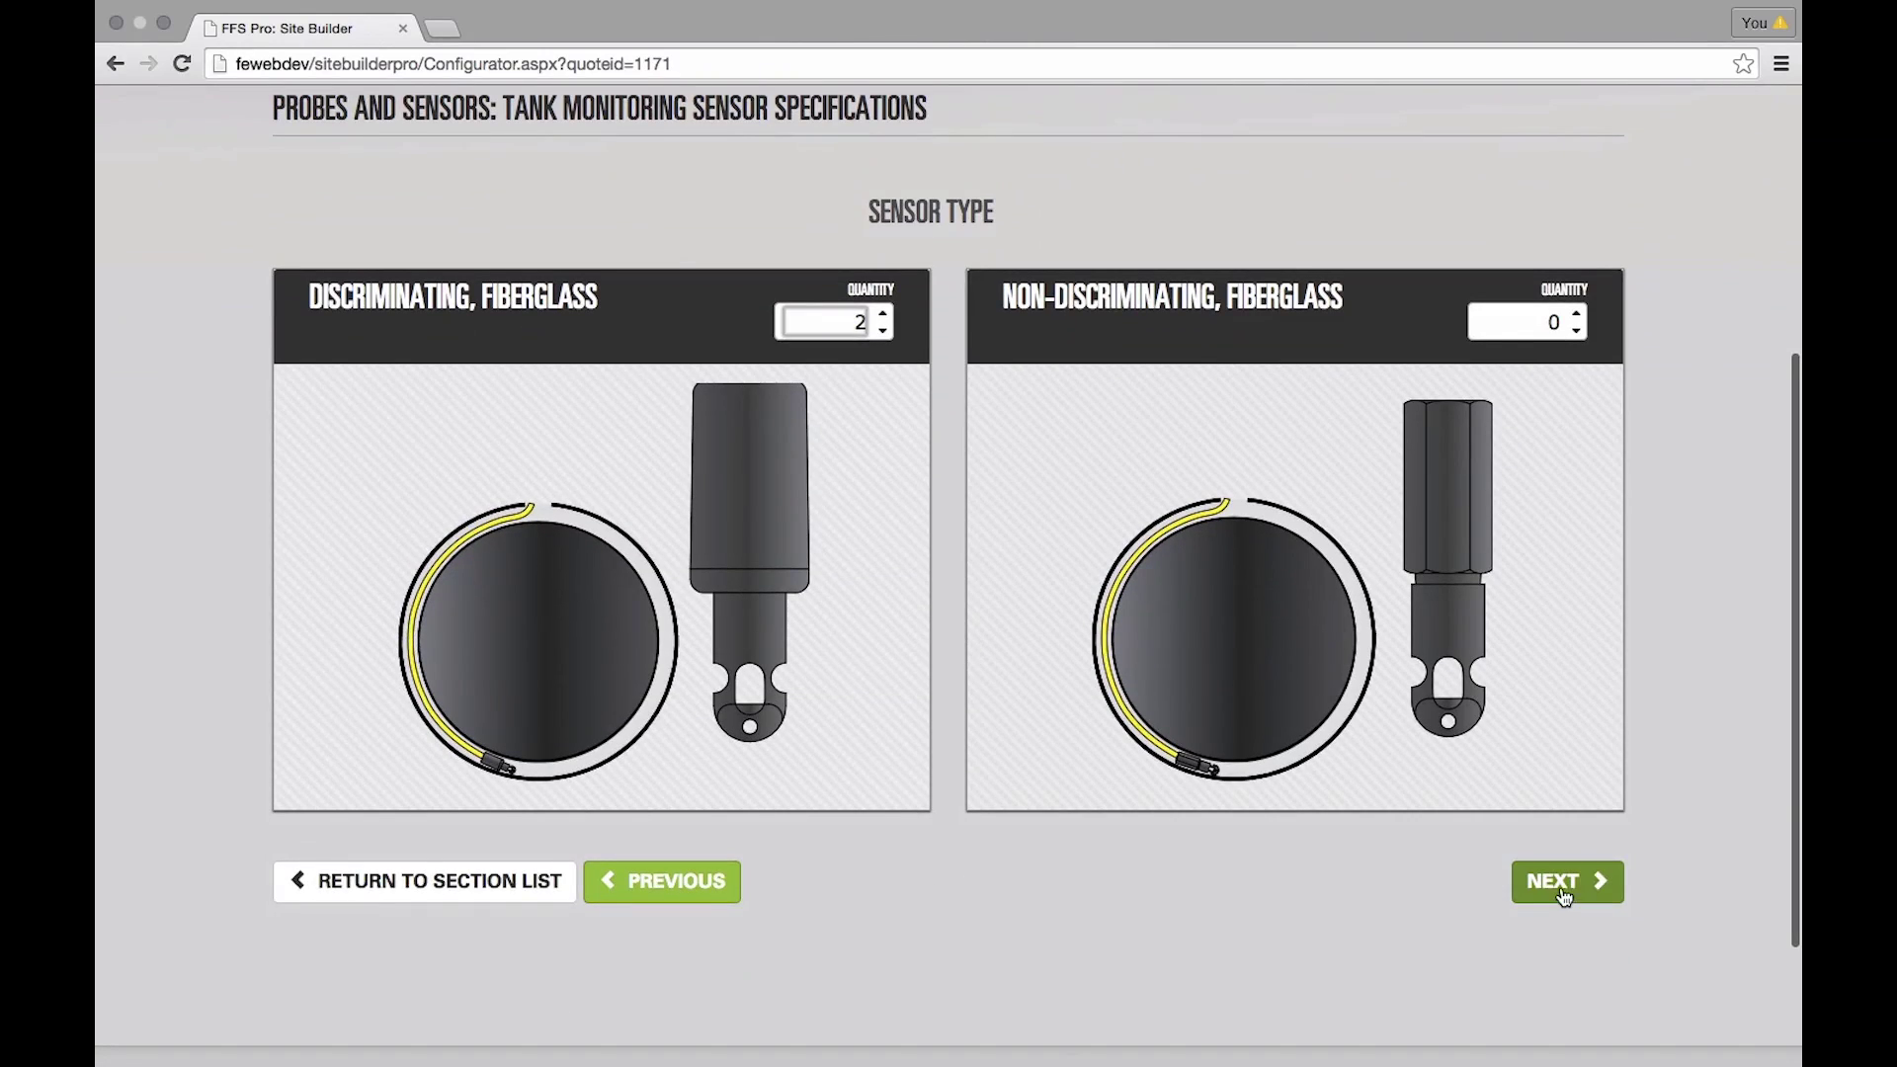
click(1561, 881)
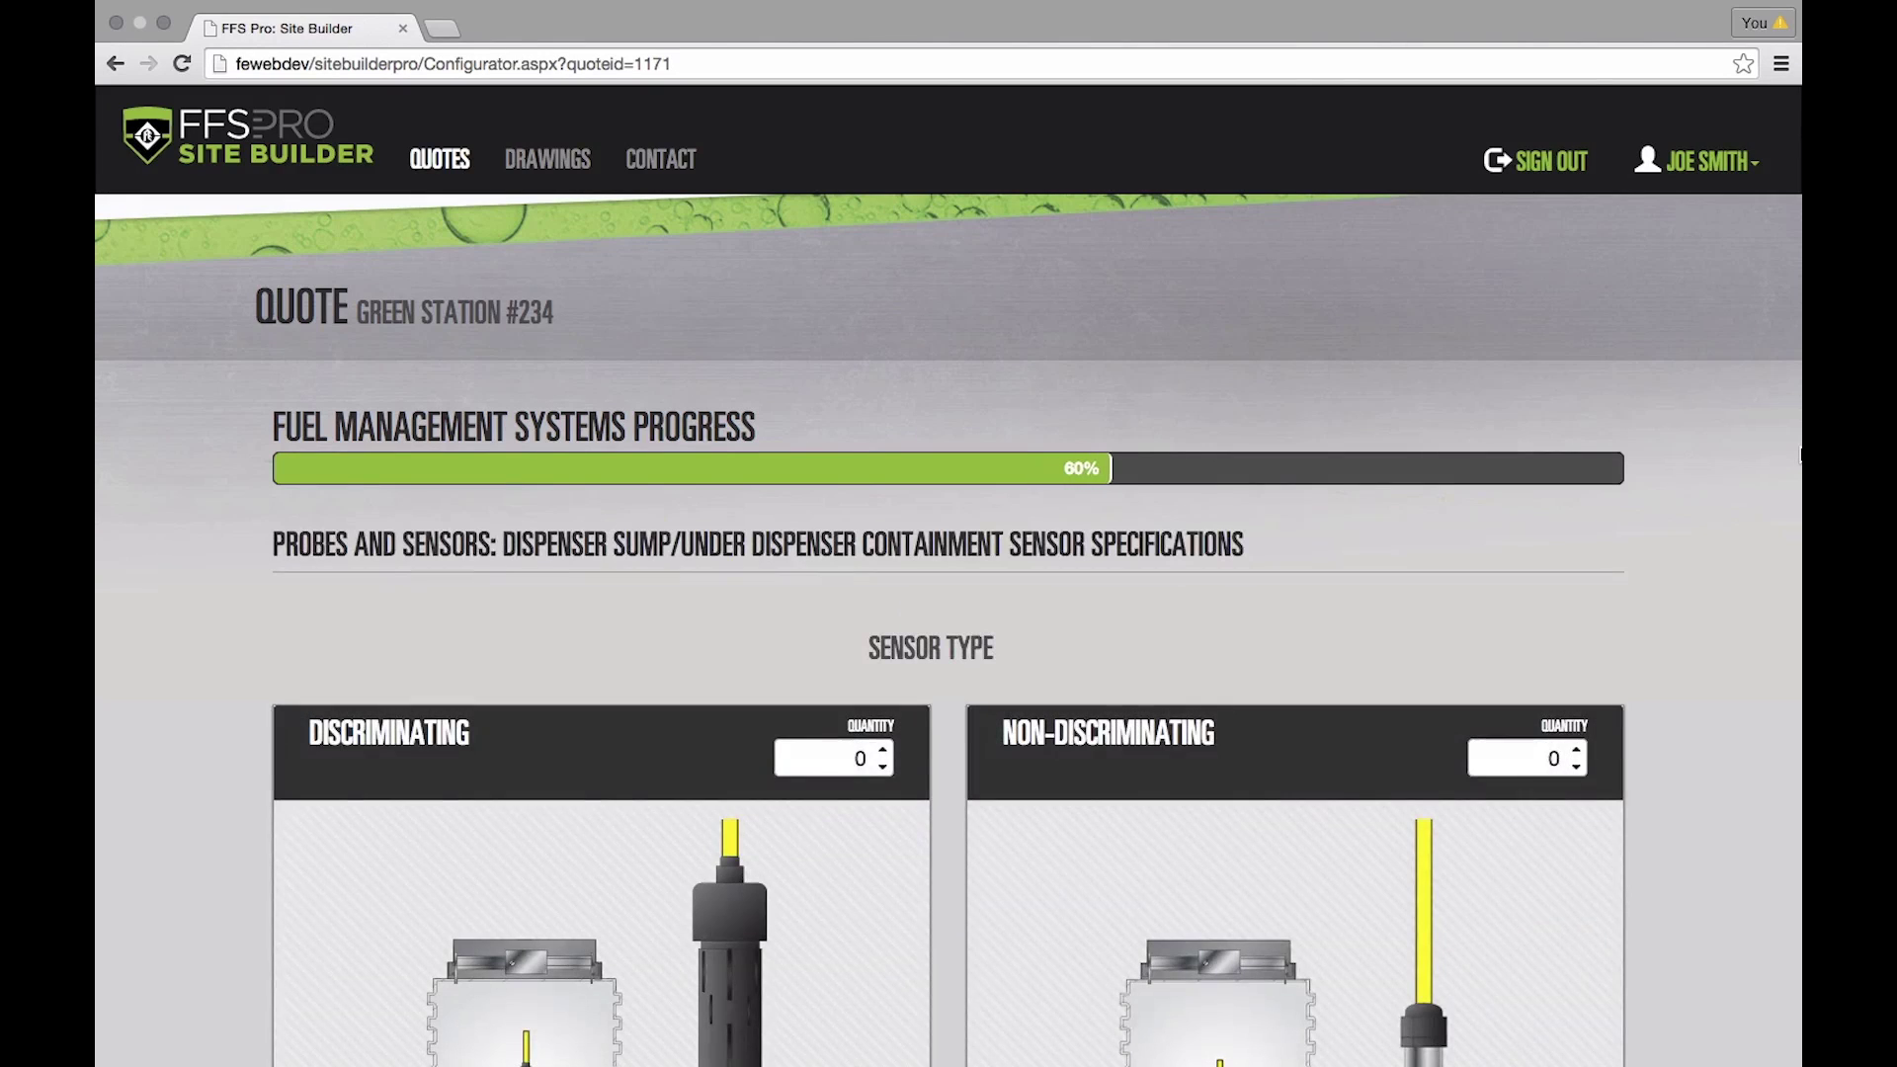
- Set the discriminating dispenser sump sensor quantity to 3
scroll(1420, 521, down, 5)
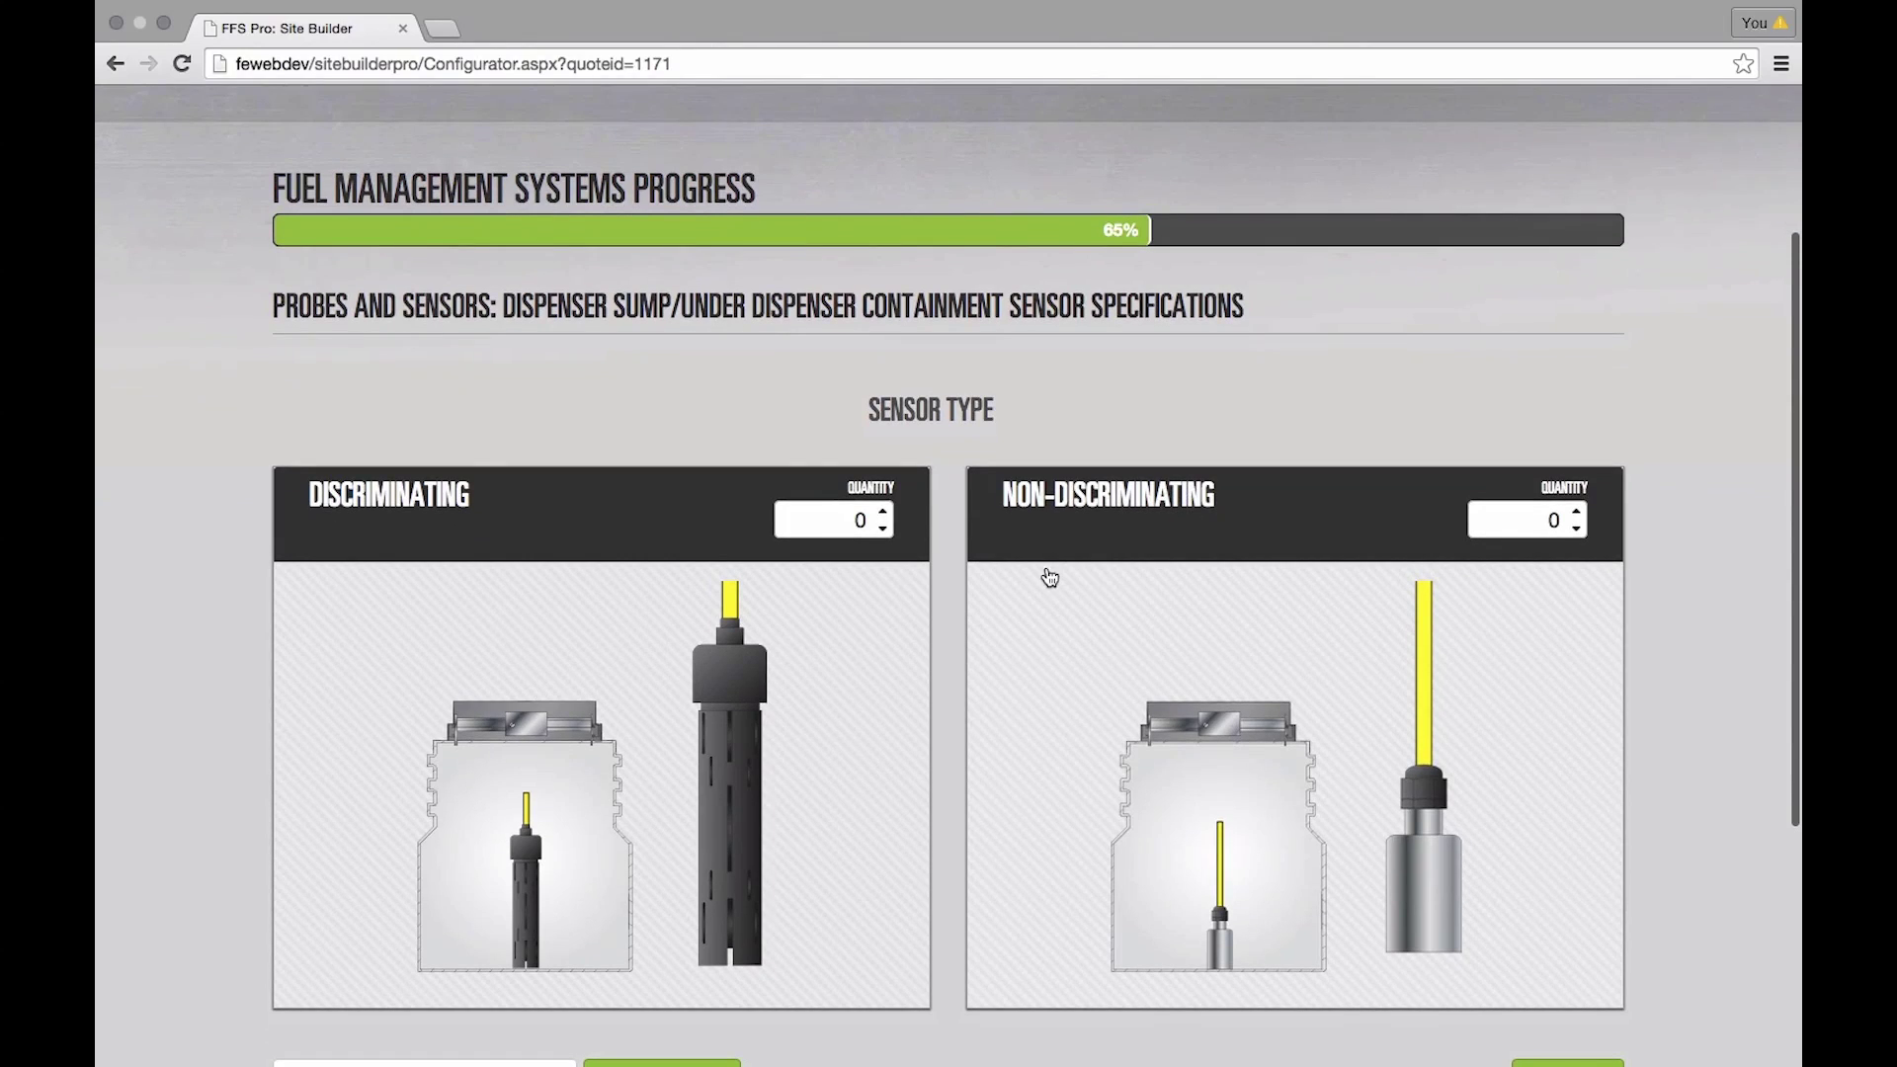
scroll(1029, 580, down, 1)
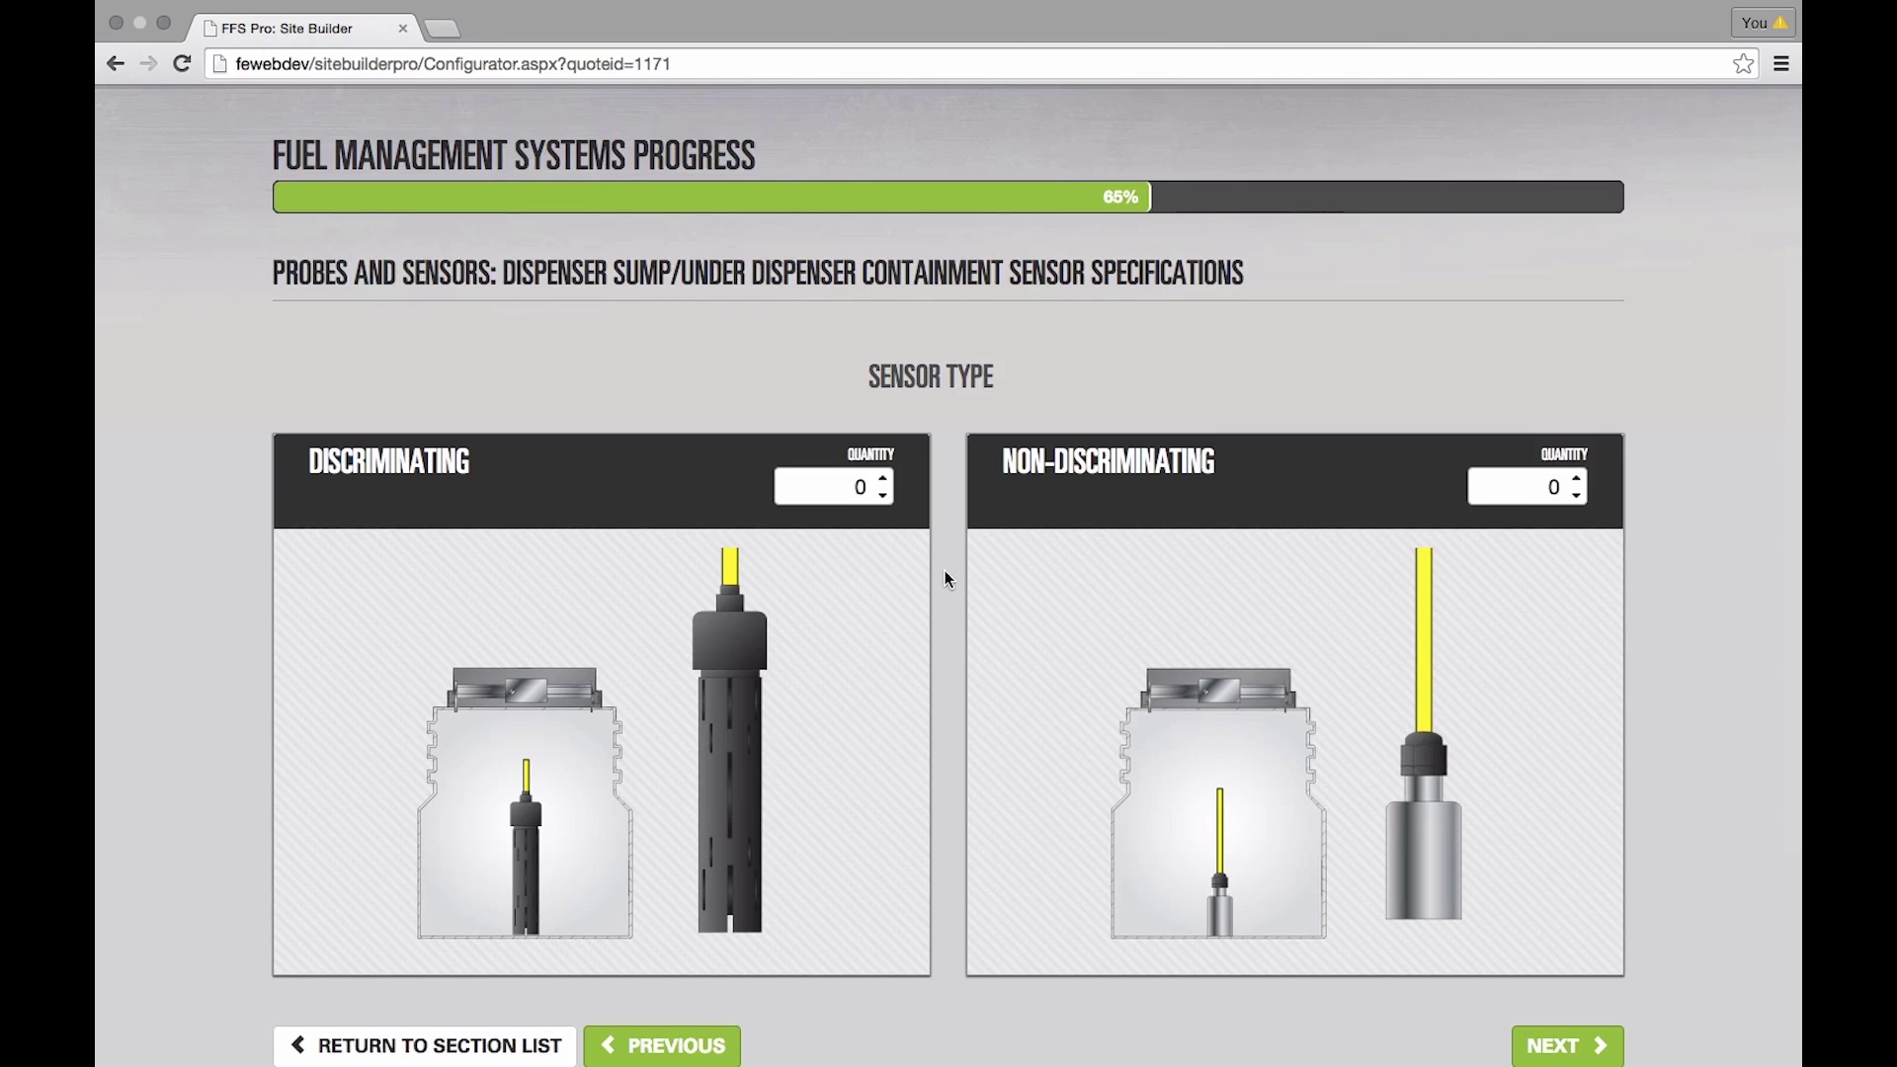
click(882, 480)
click(882, 480)
click(883, 479)
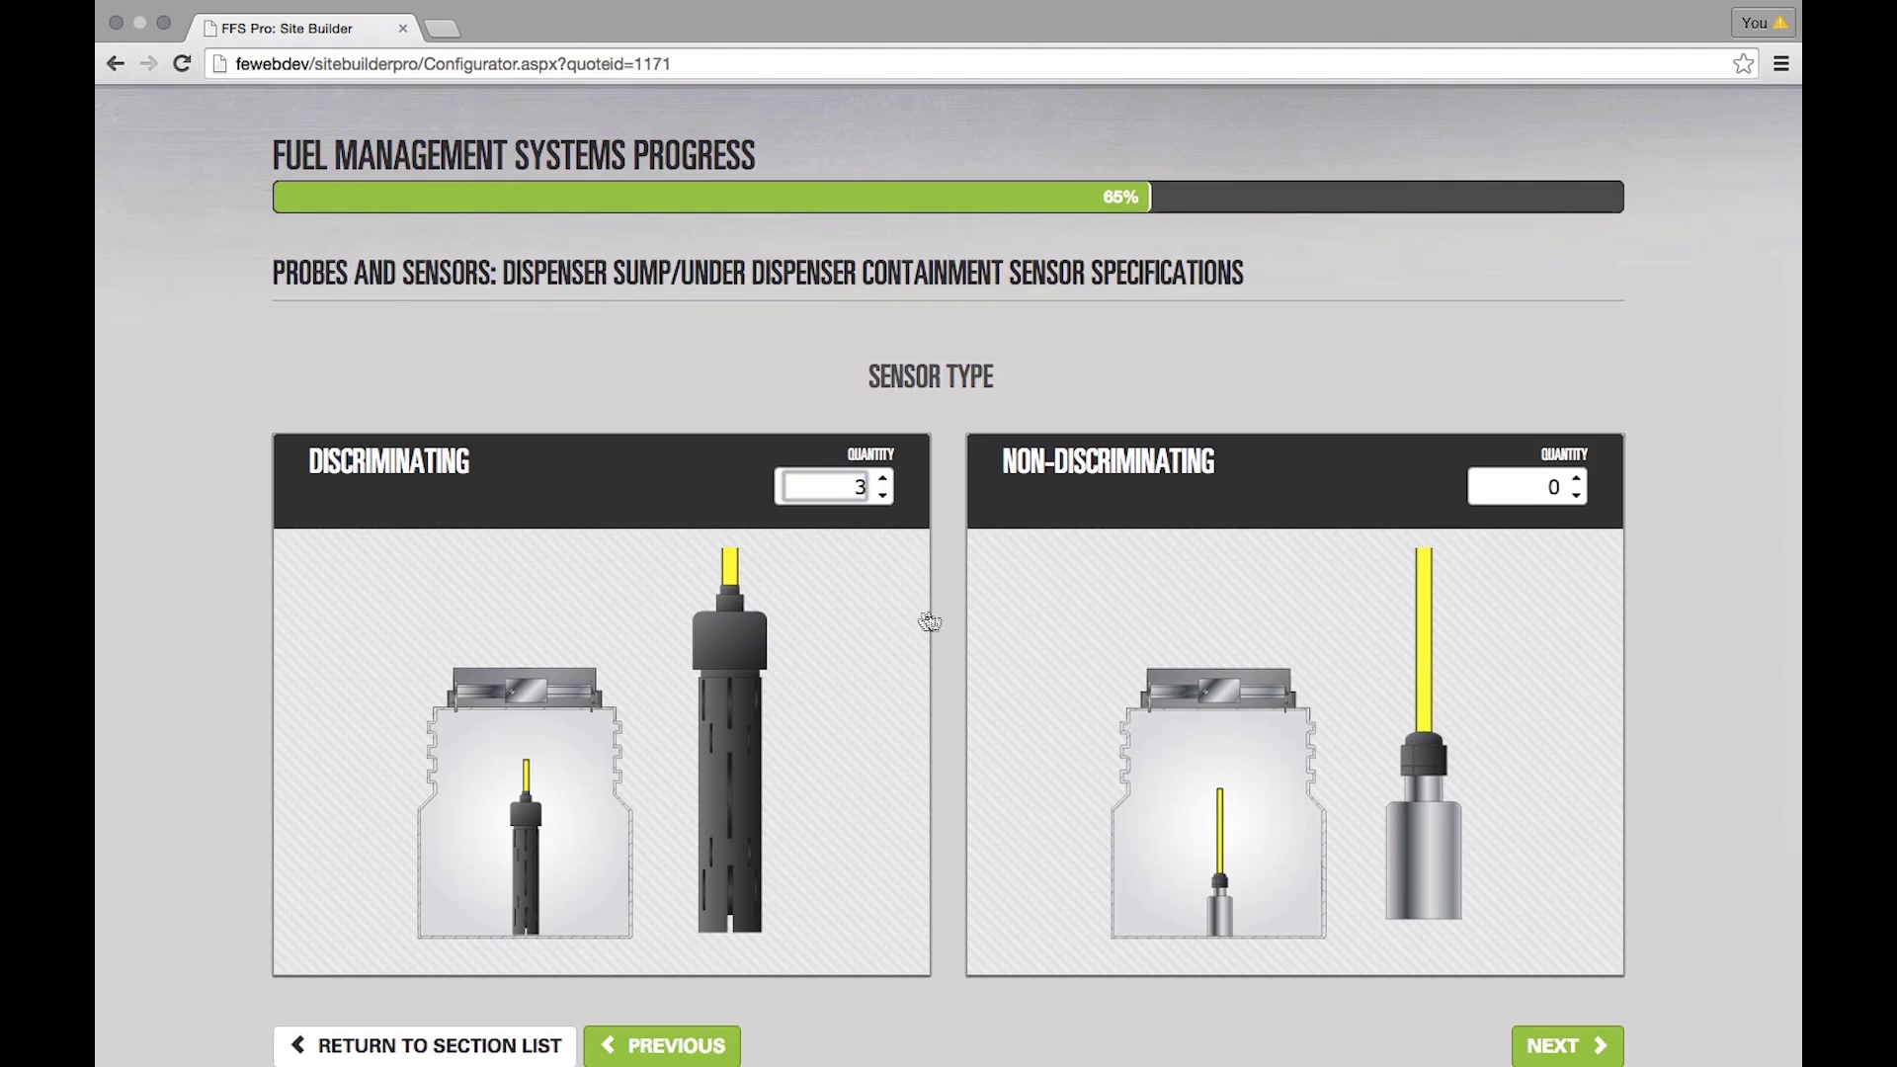
scroll(910, 656, down, 3)
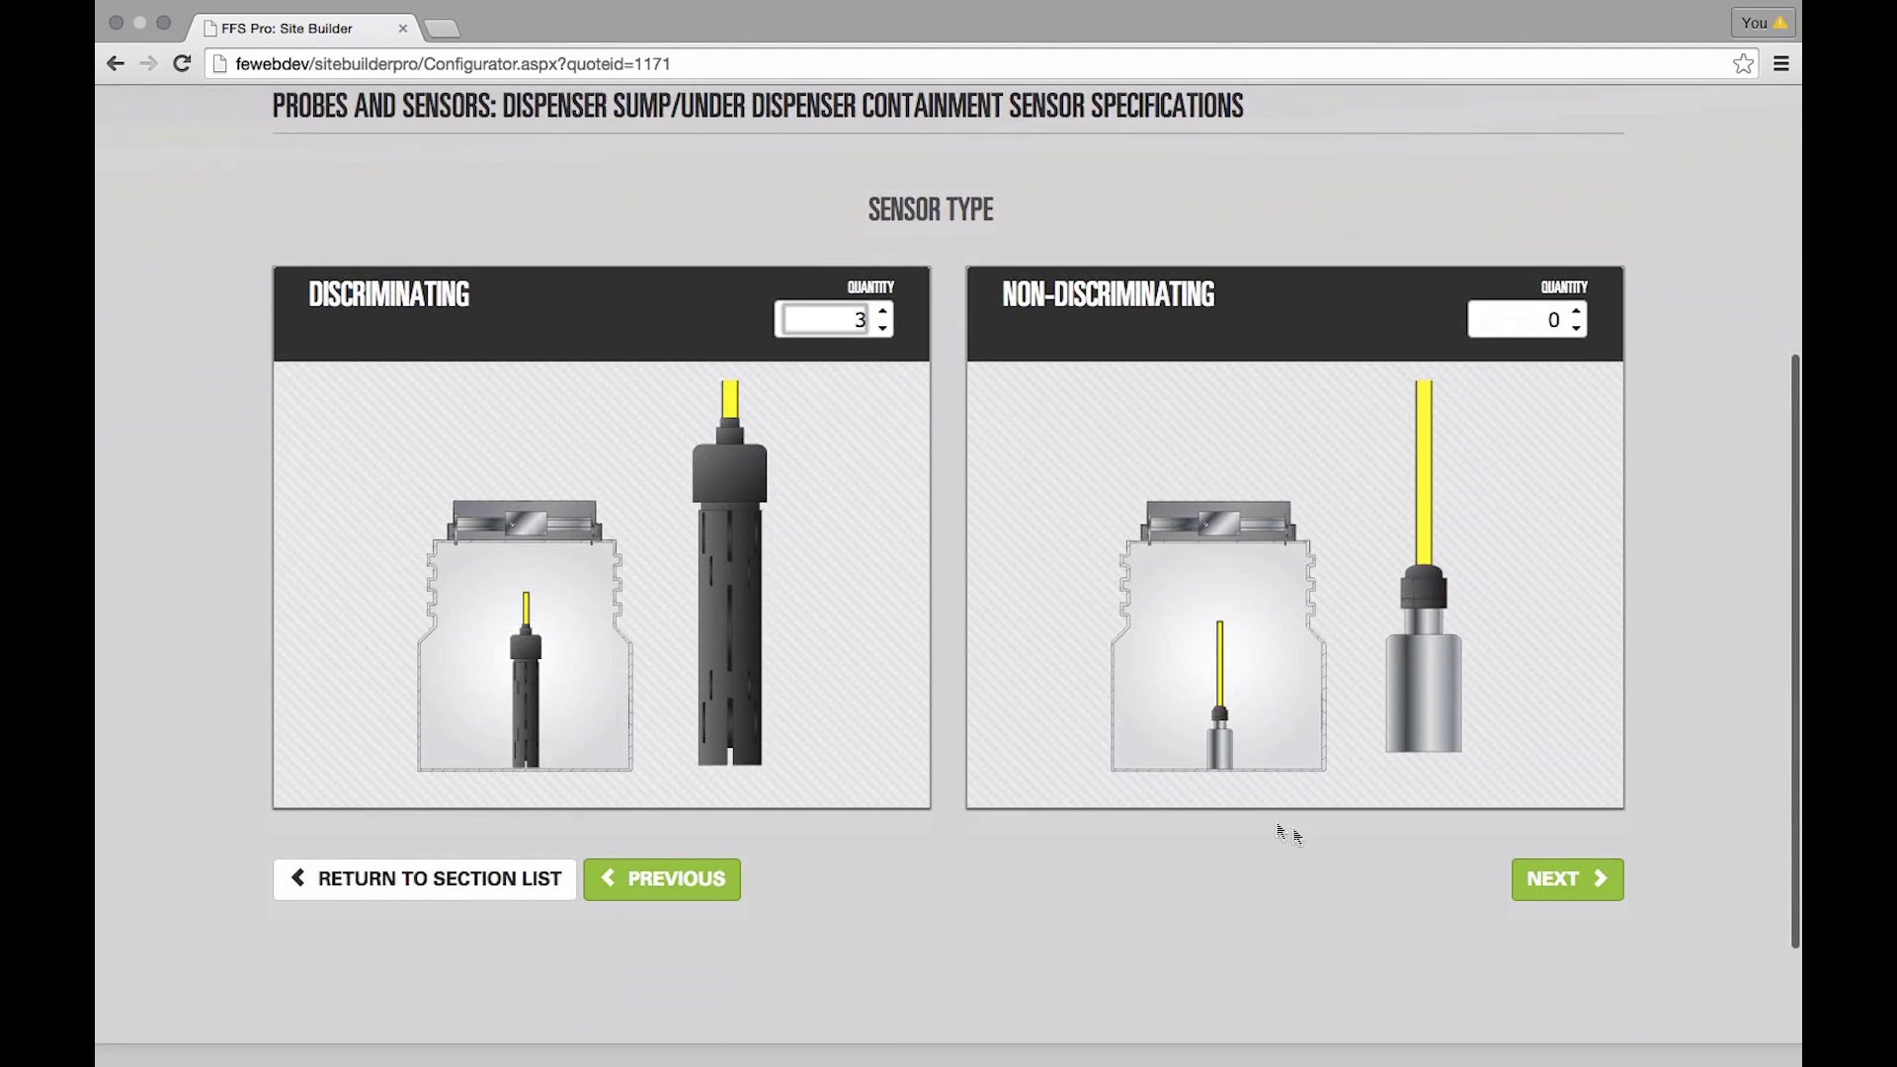
click(1531, 878)
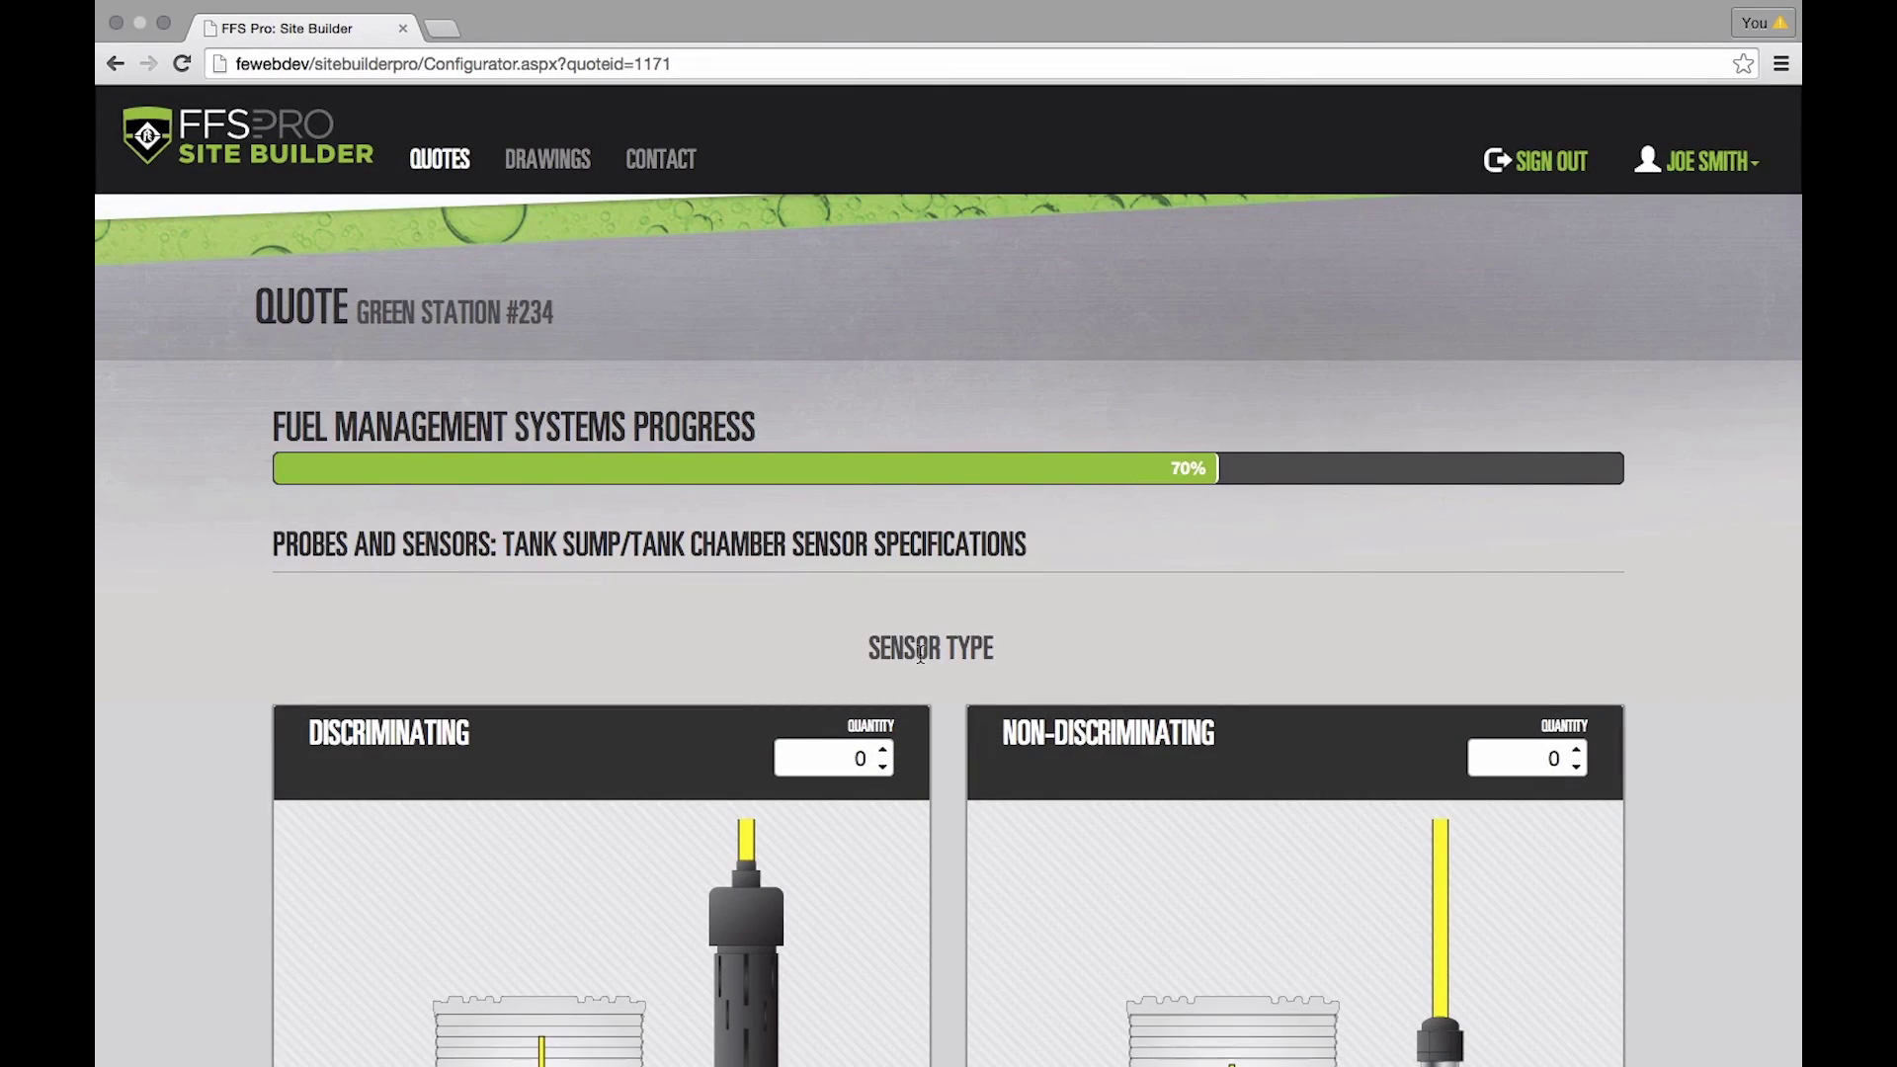
- Set the discriminating tank sump sensor quantity to 2
scroll(922, 664, down, 3)
scroll(932, 652, down, 1)
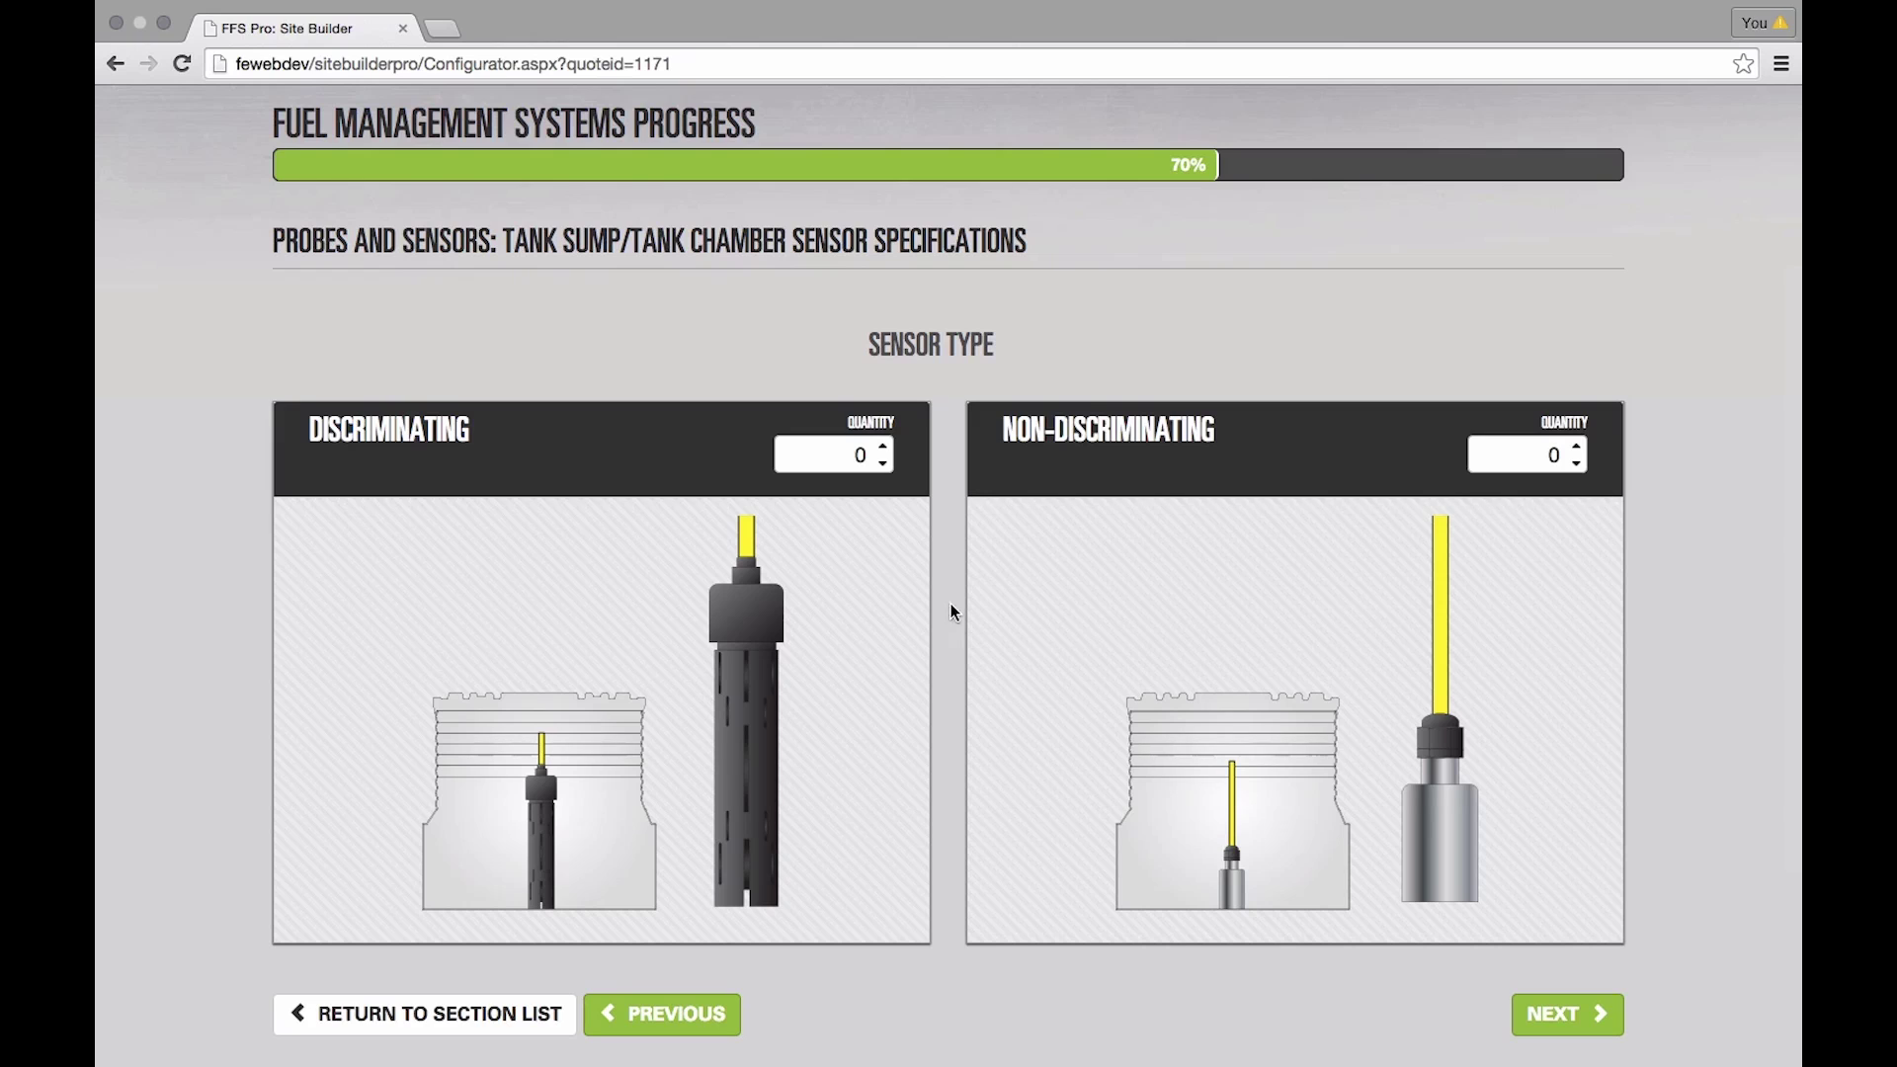
click(886, 446)
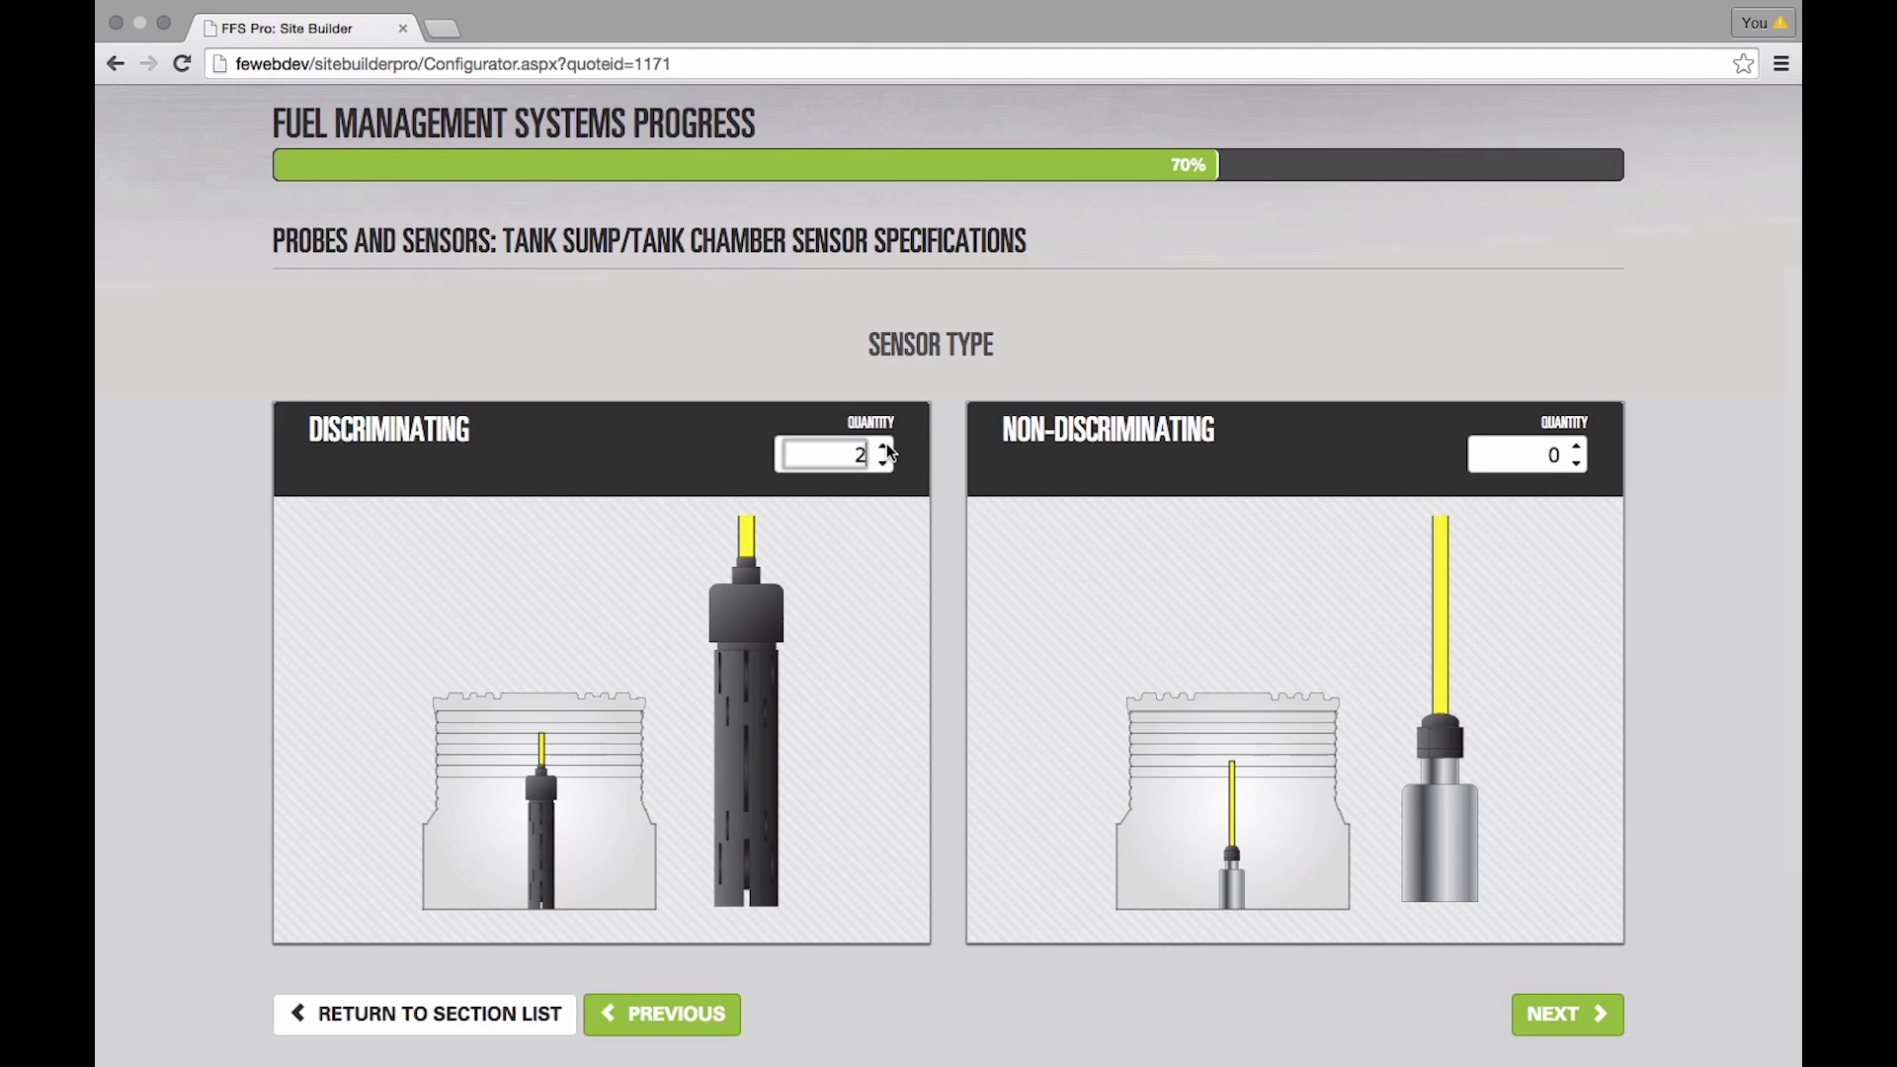
click(1569, 1014)
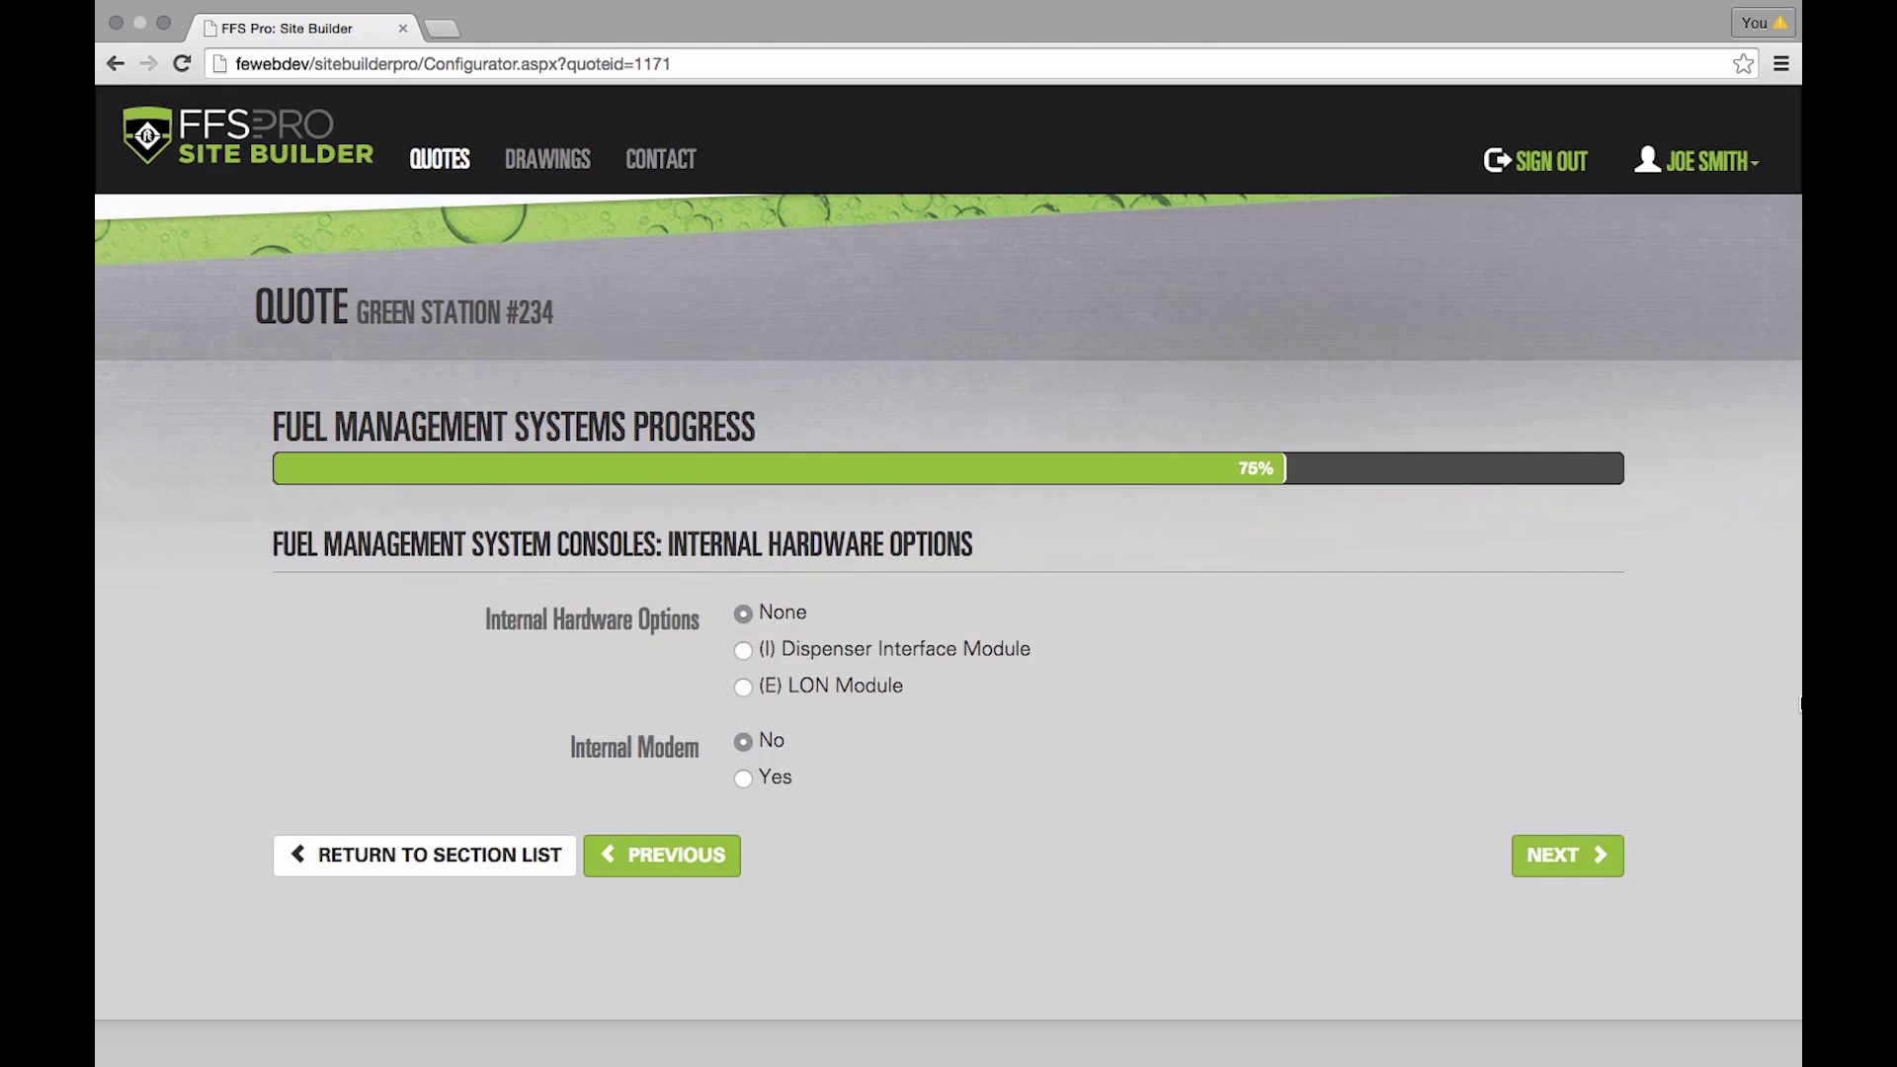
scroll(1207, 632, down, 3)
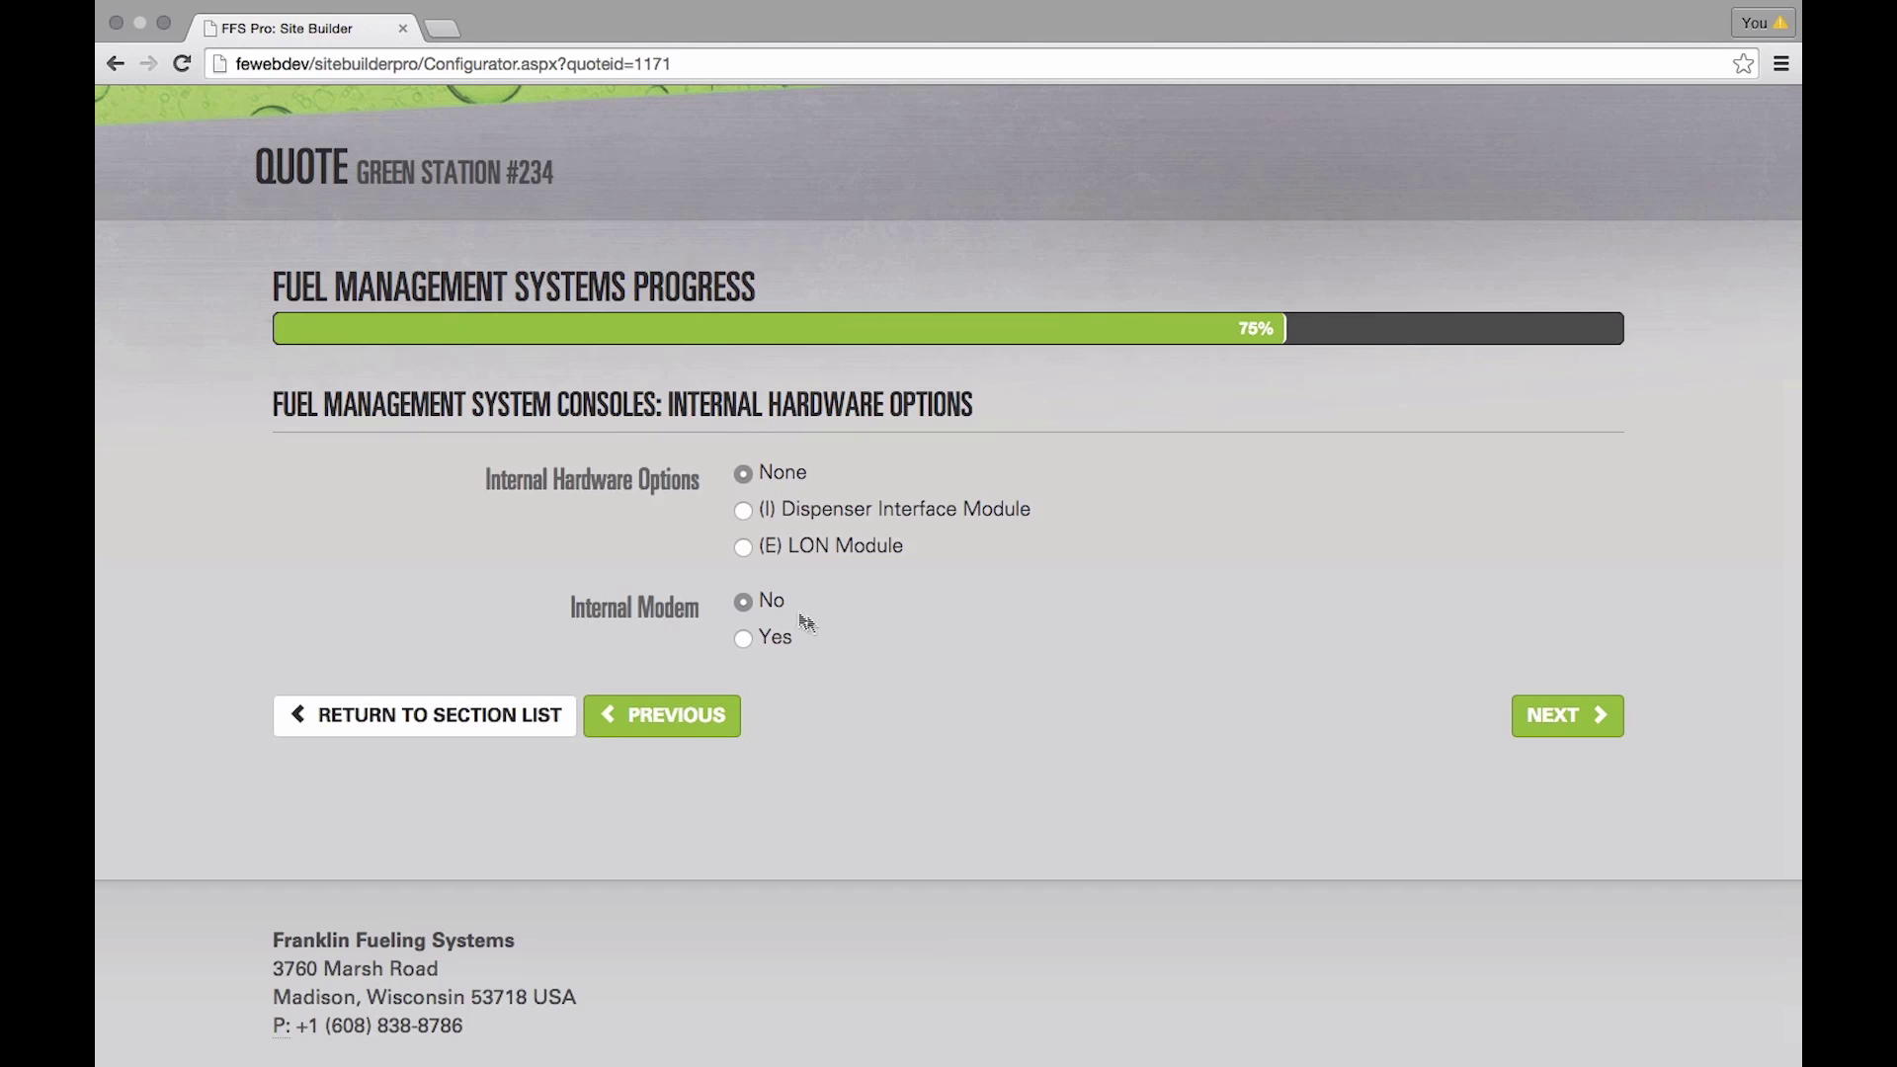
- Keep no extra console hardware or modem and enable (R) Reconciliation/Autocalibration
click(1566, 716)
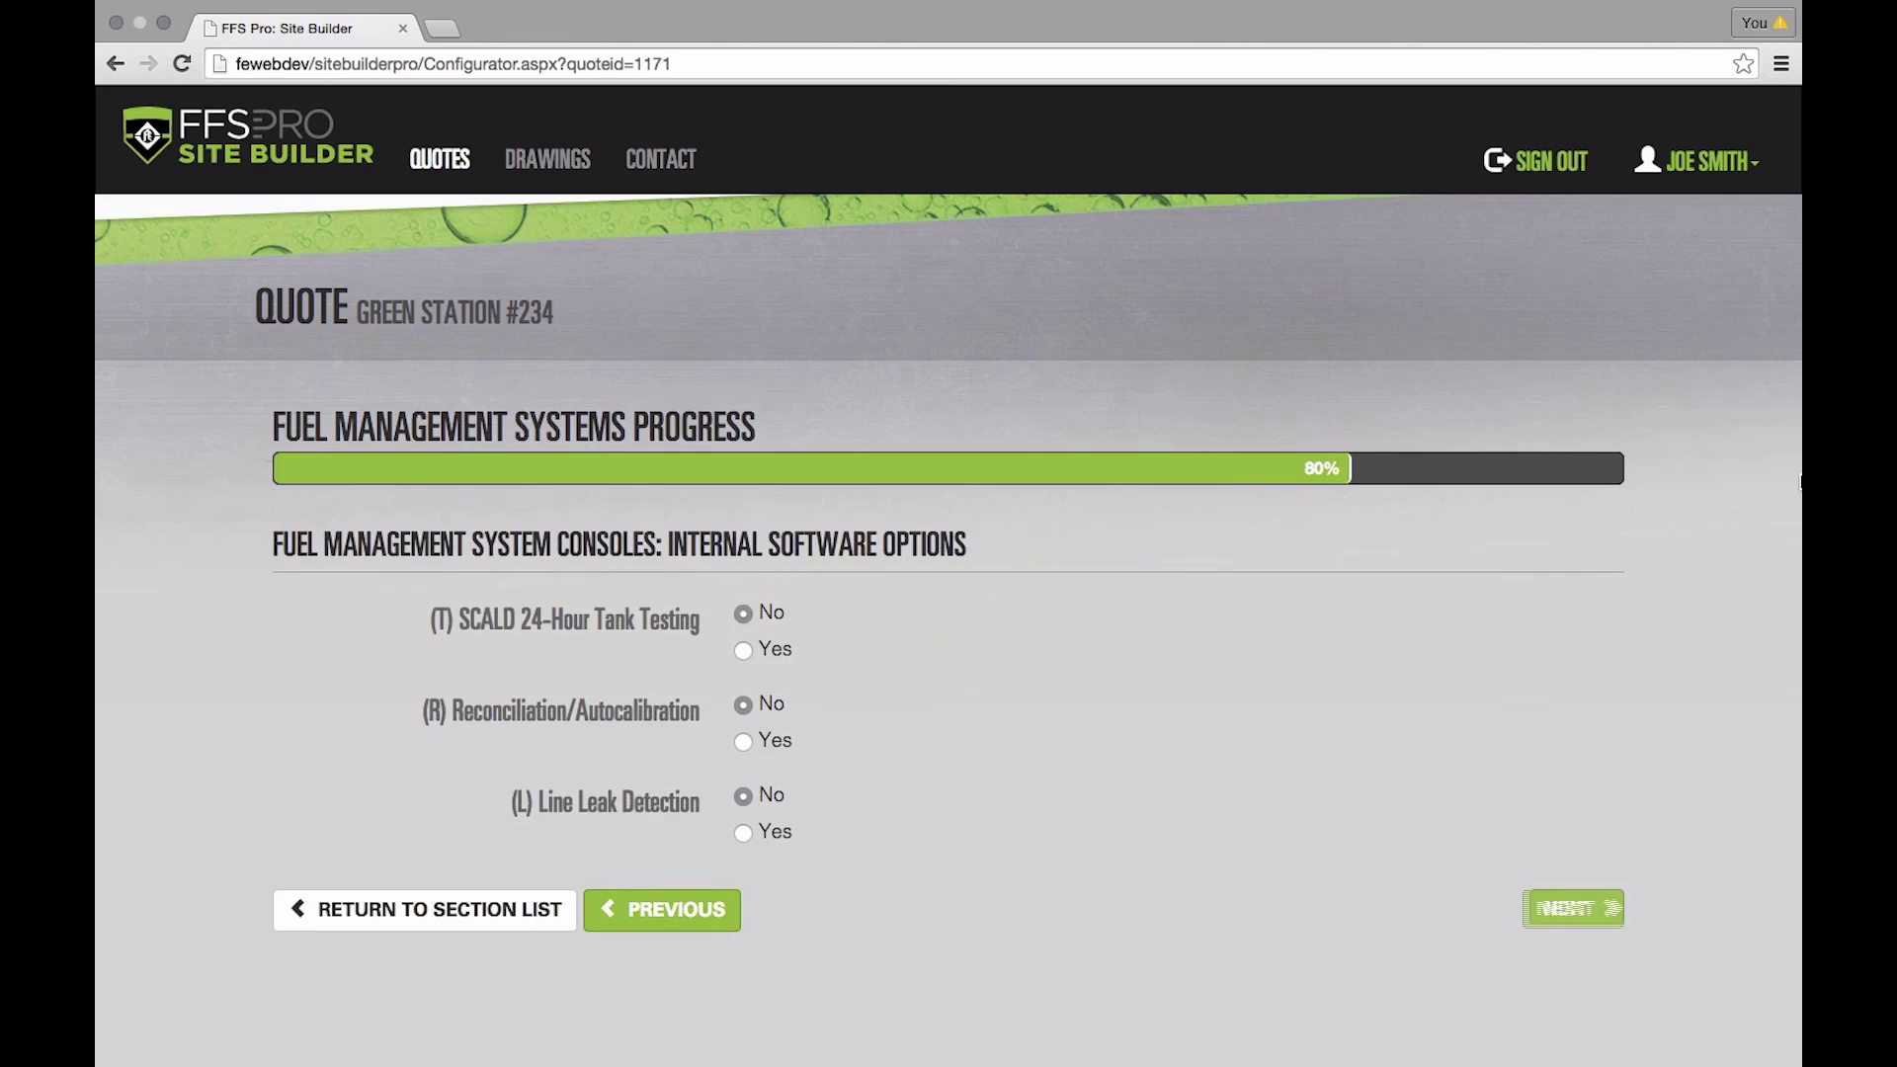
scroll(1028, 732, down, 3)
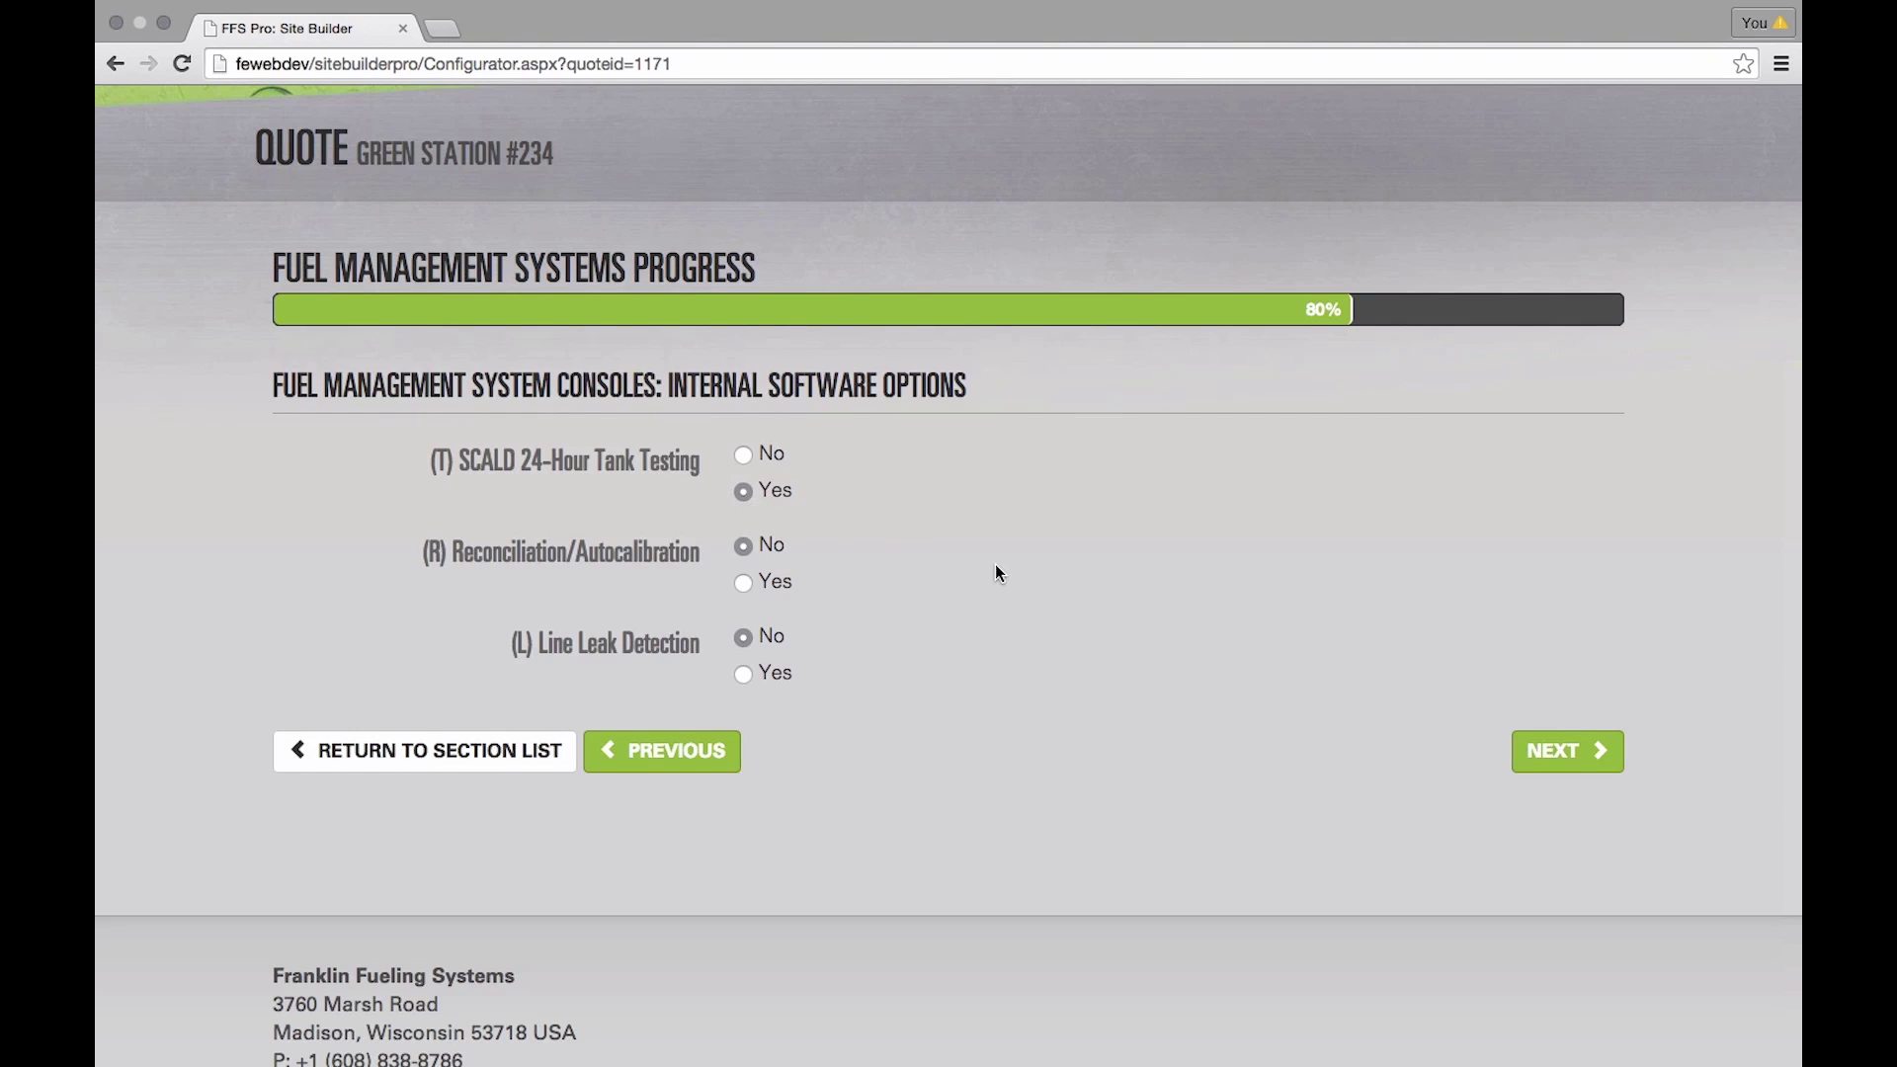
scroll(994, 566, down, 2)
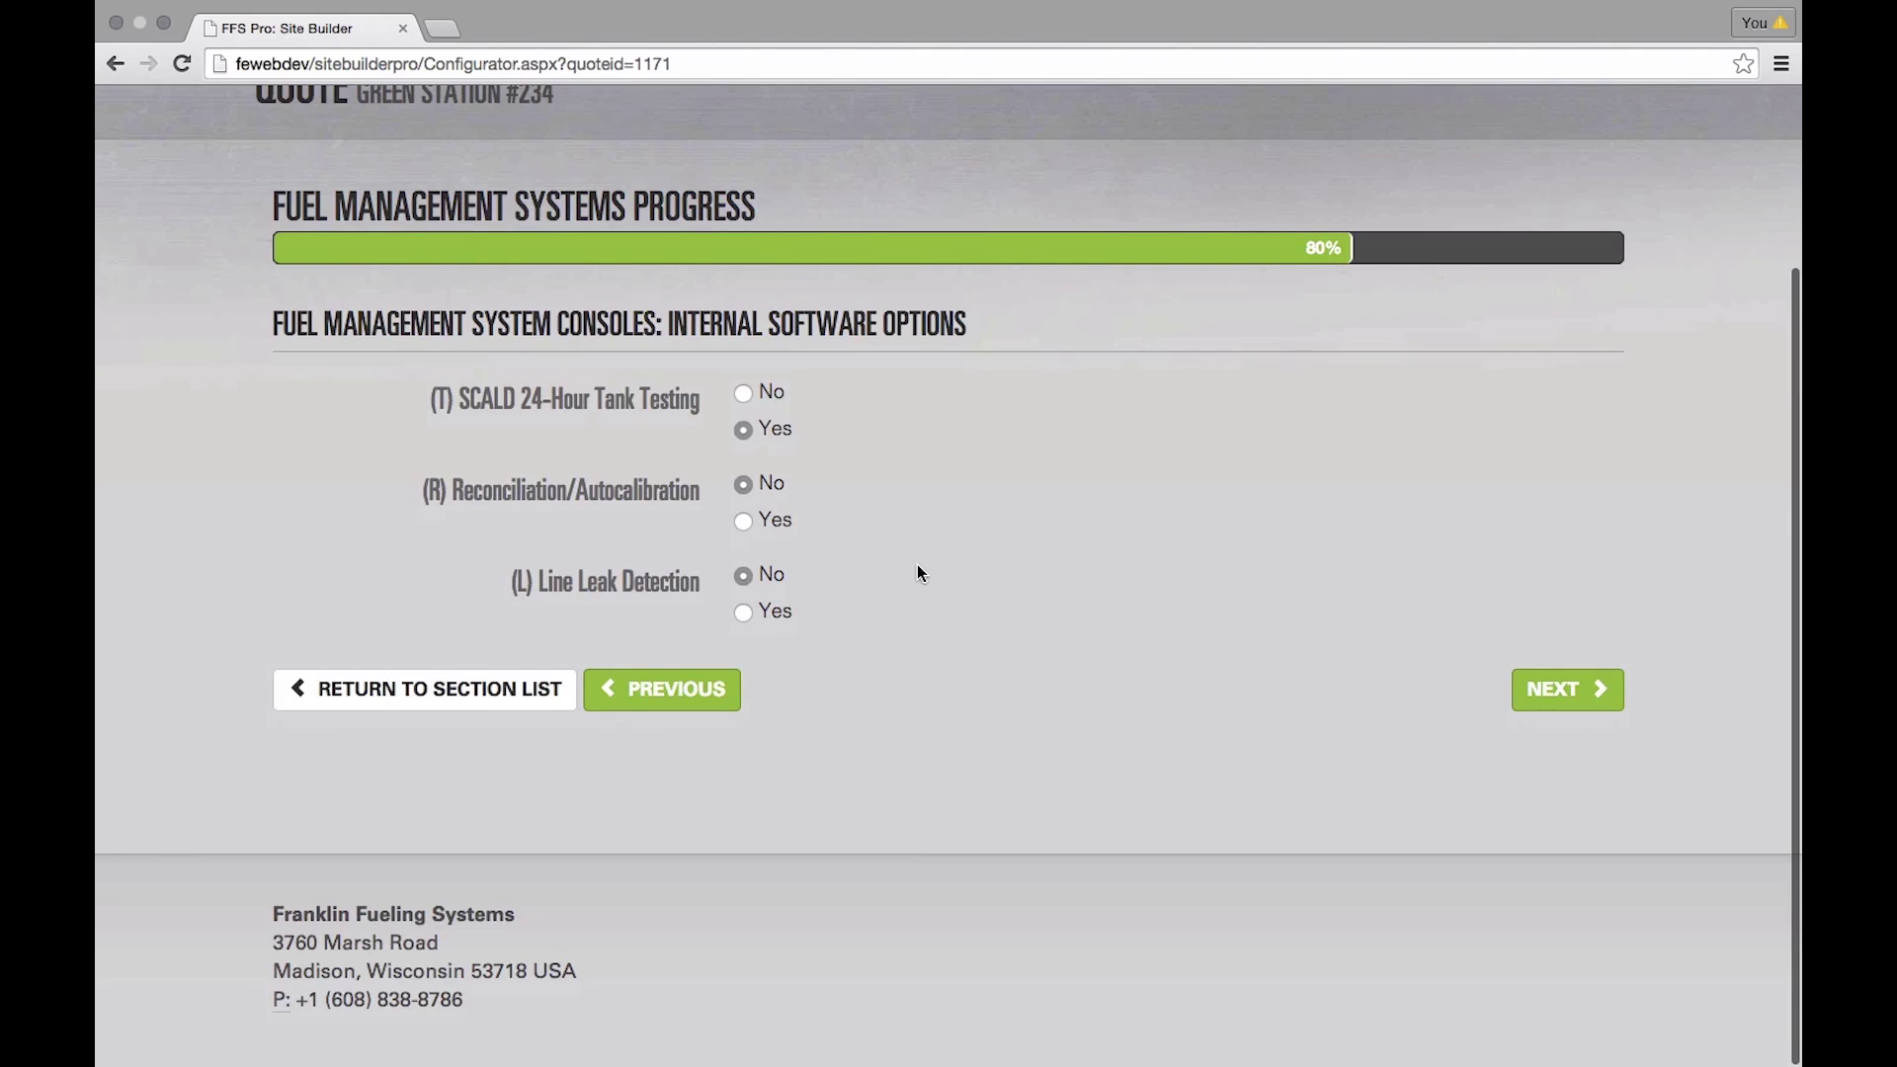
click(744, 521)
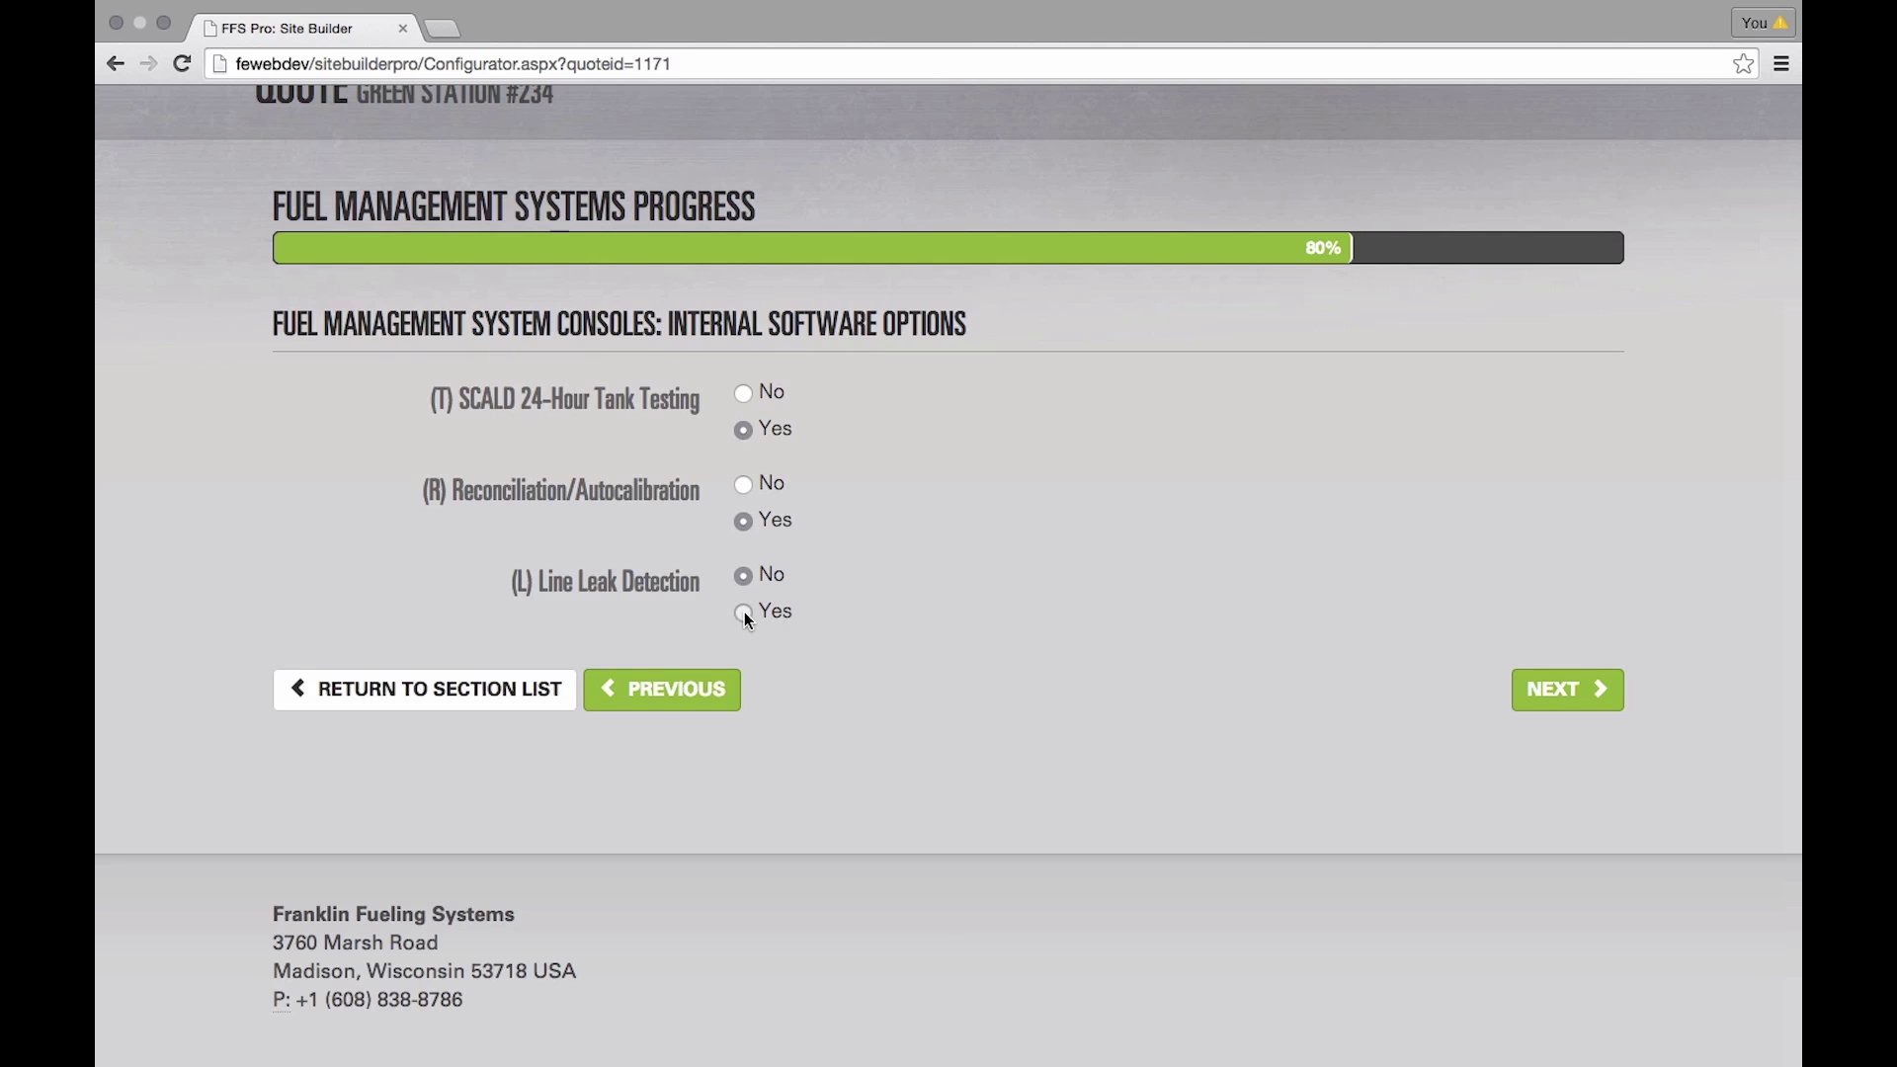
click(1567, 689)
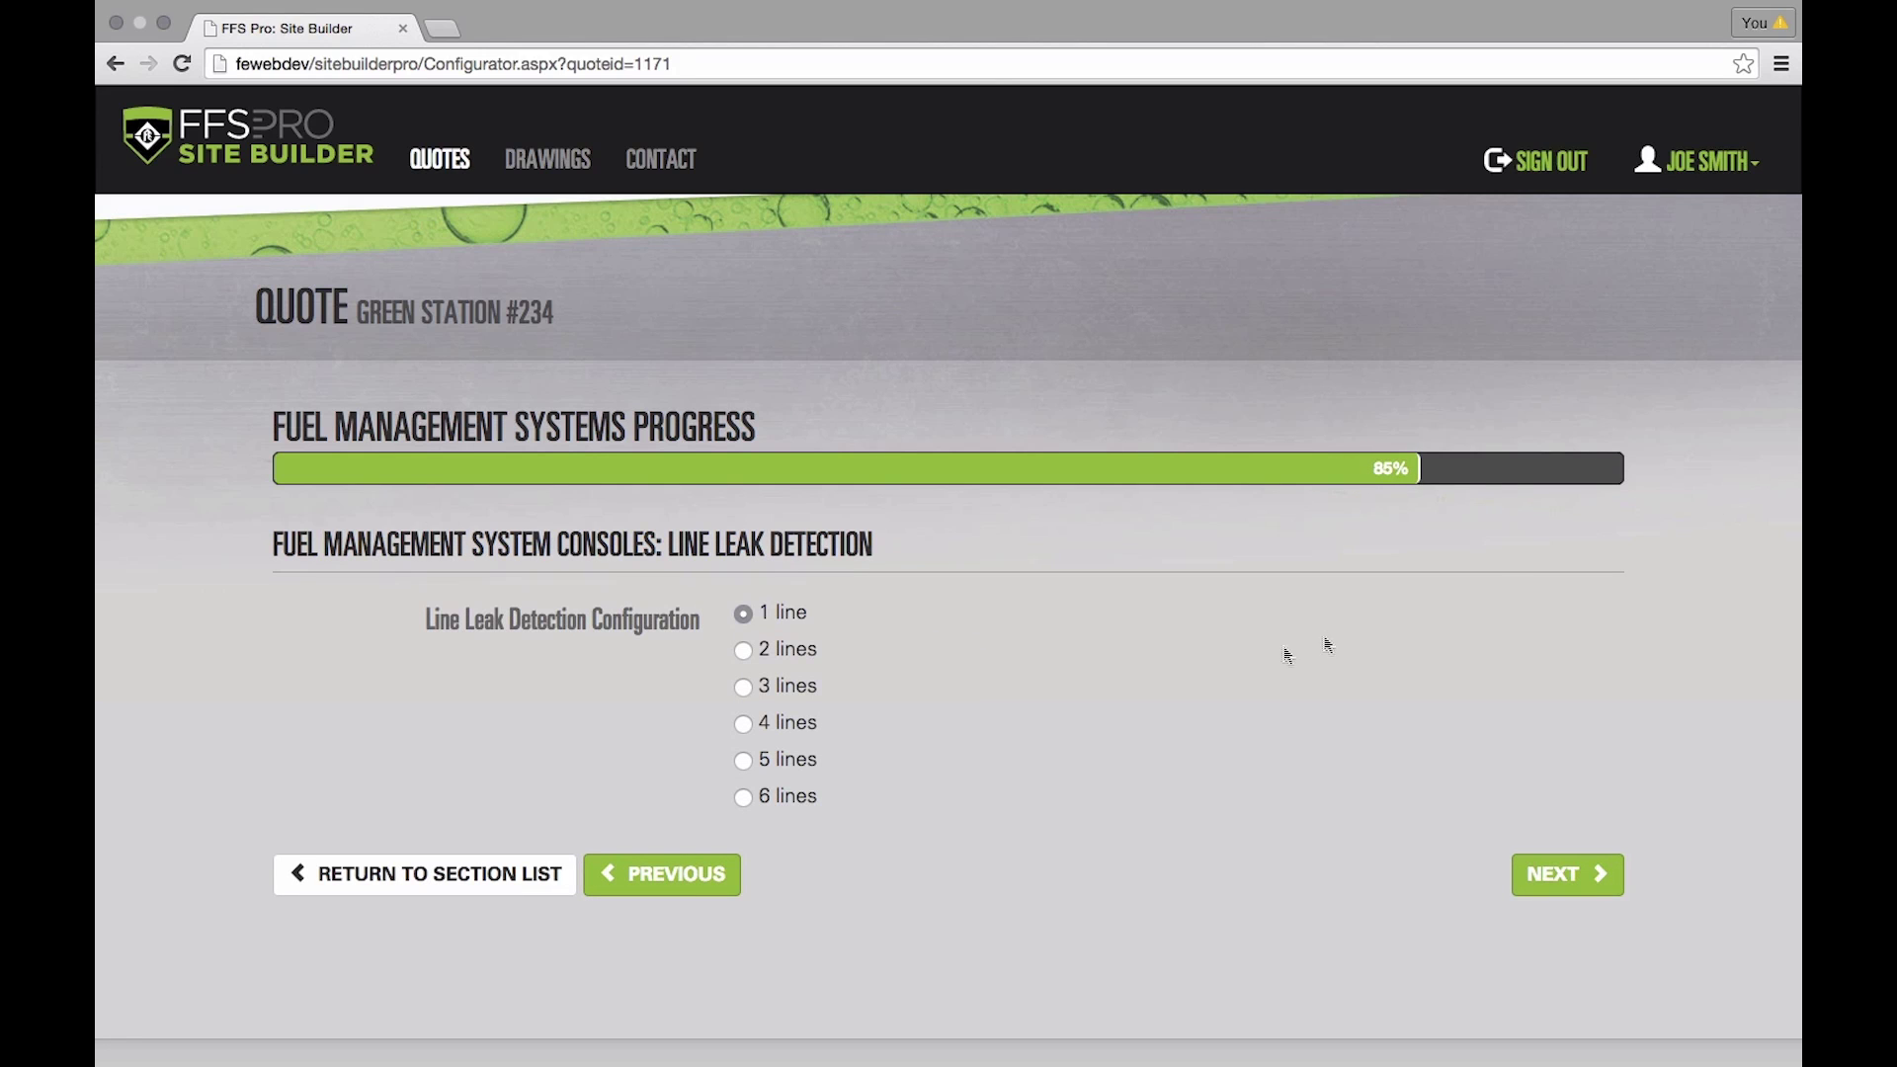
scroll(1195, 660, down, 3)
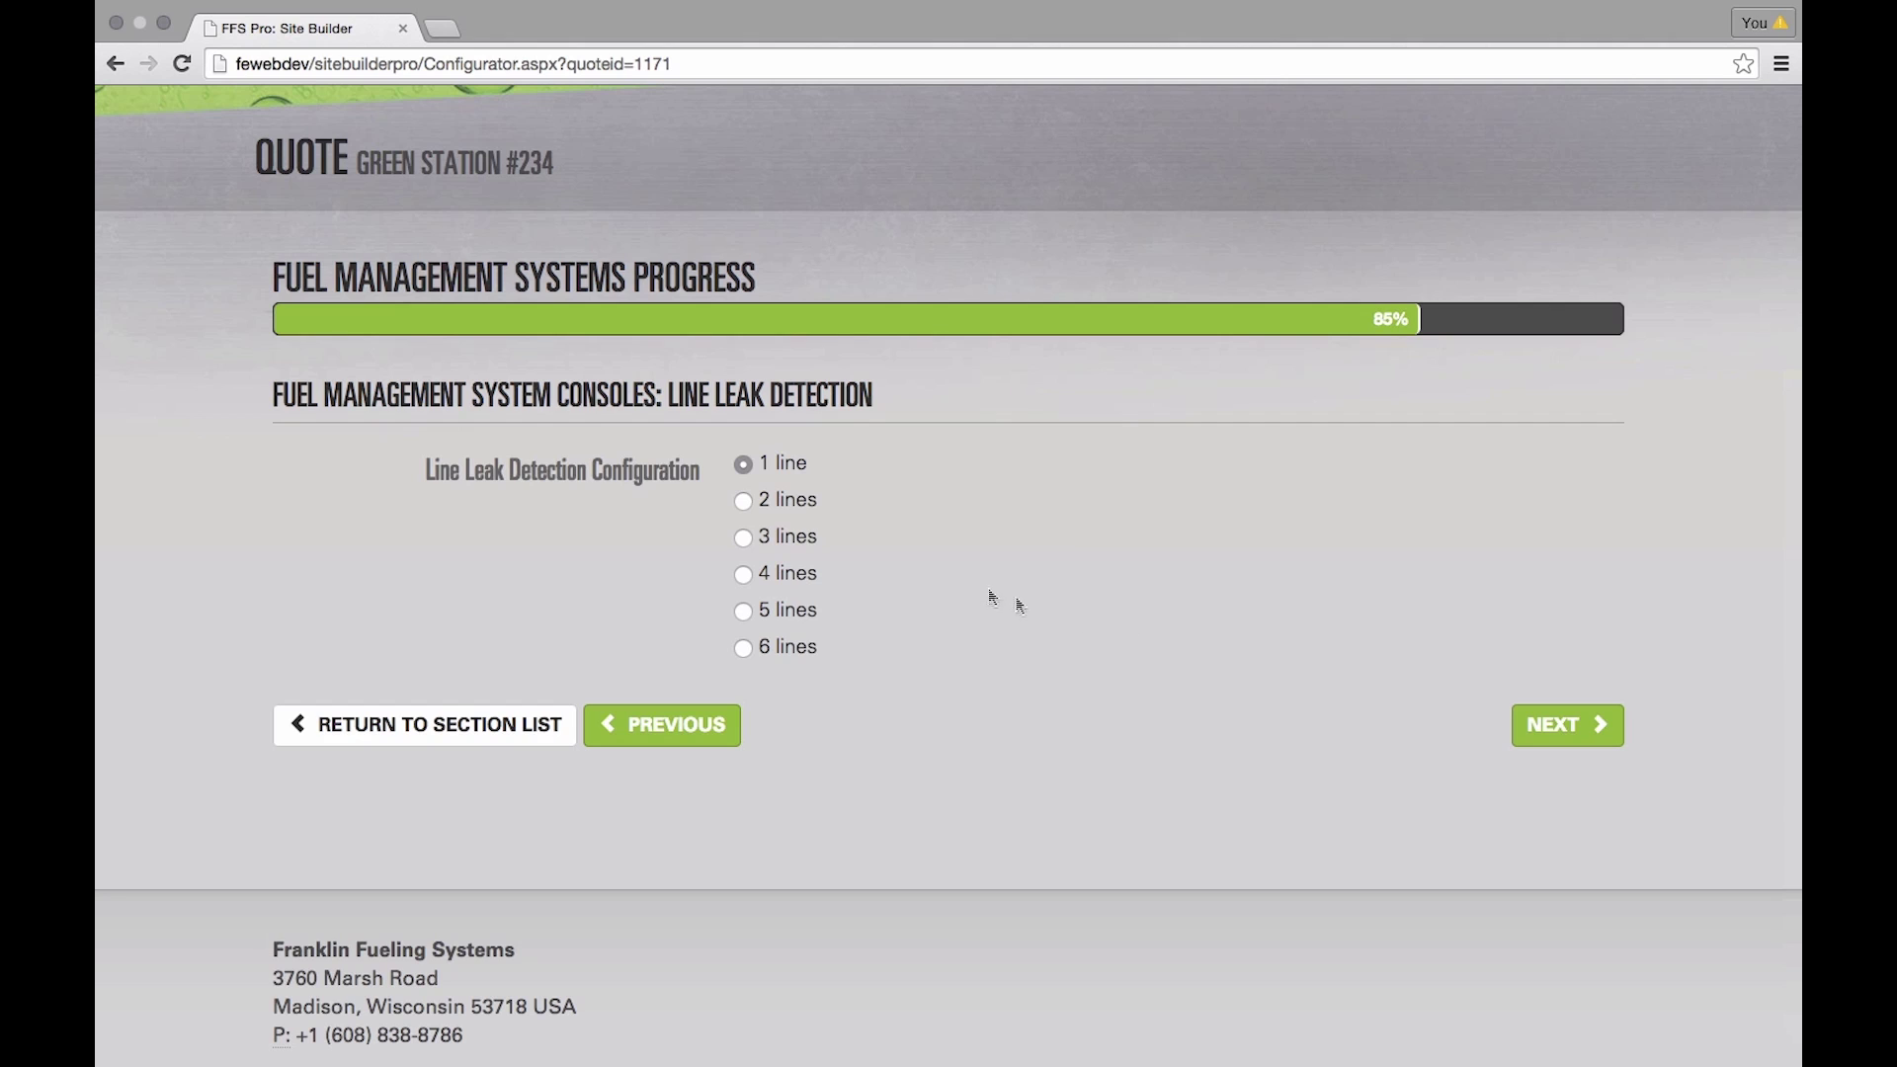
- Set line leak detection to 2 lines and confirm the TS-550 EVO console summary
click(744, 504)
click(1564, 725)
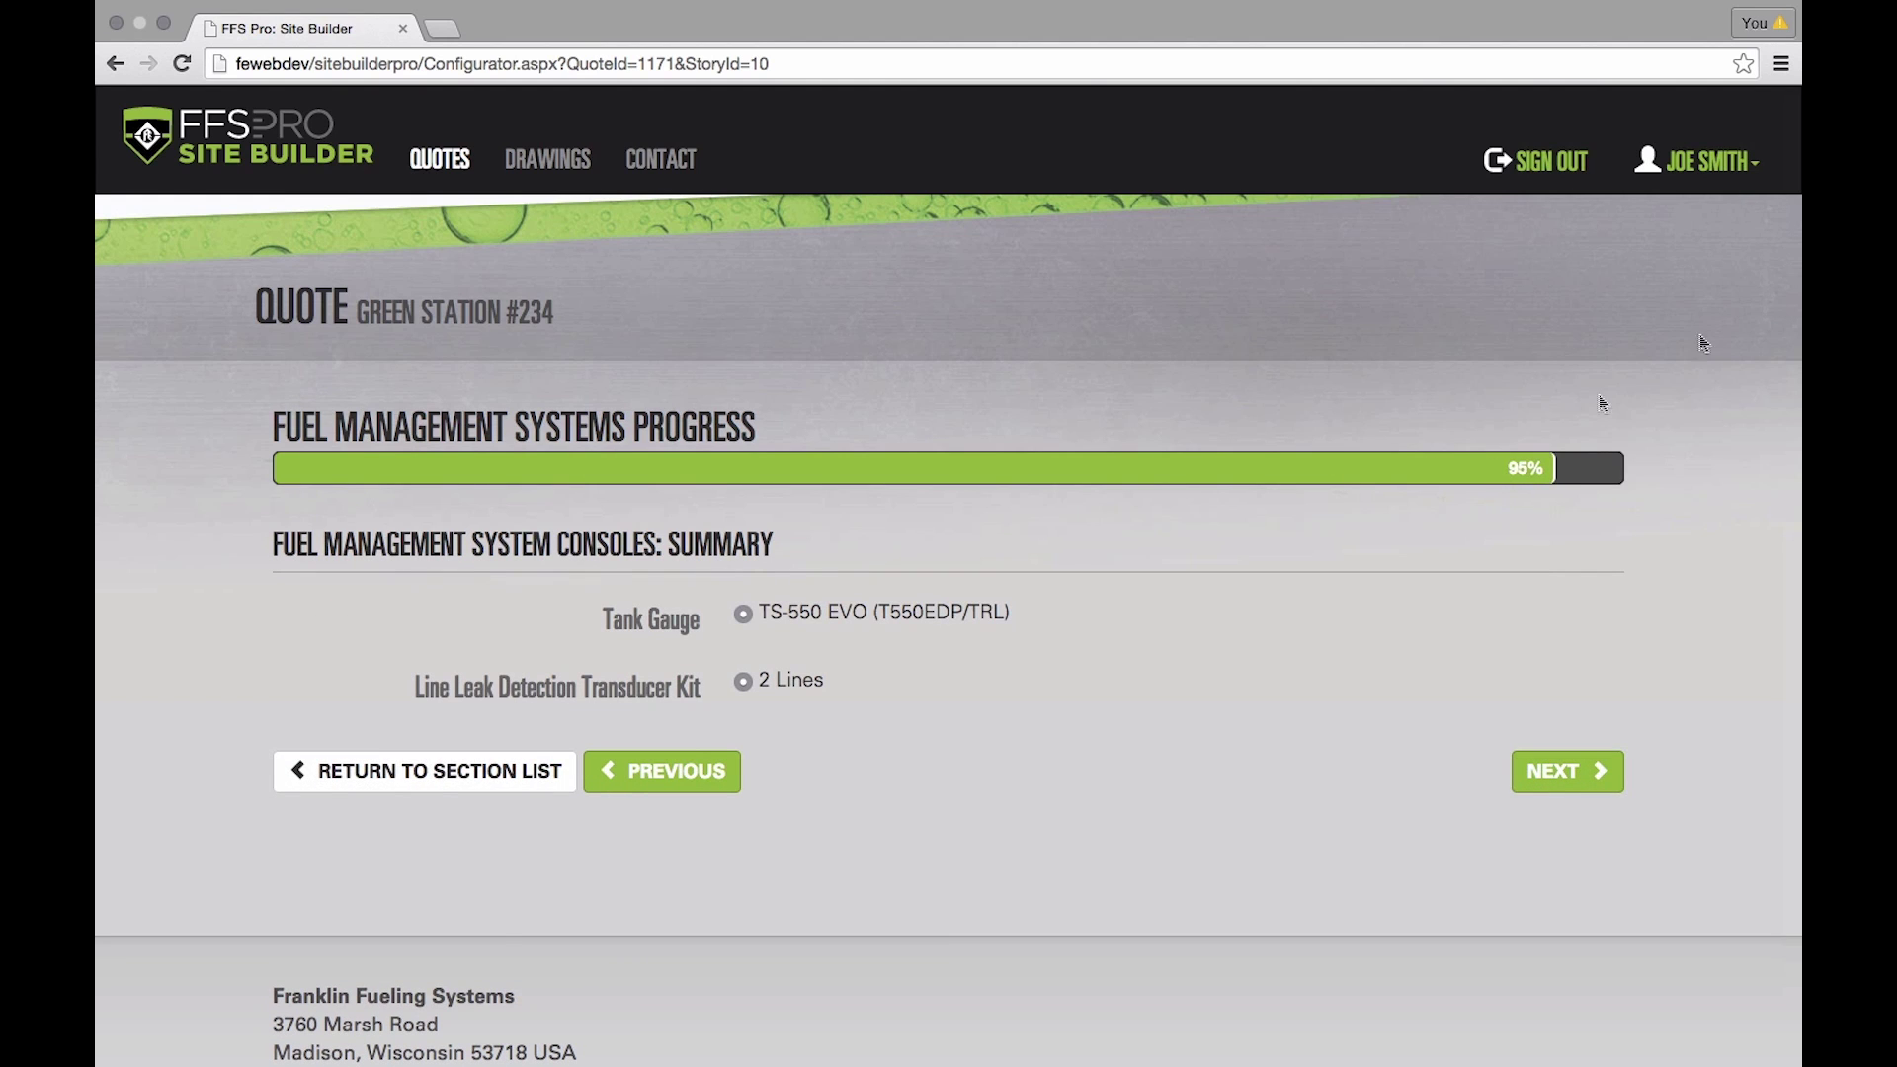
scroll(1036, 632, down, 2)
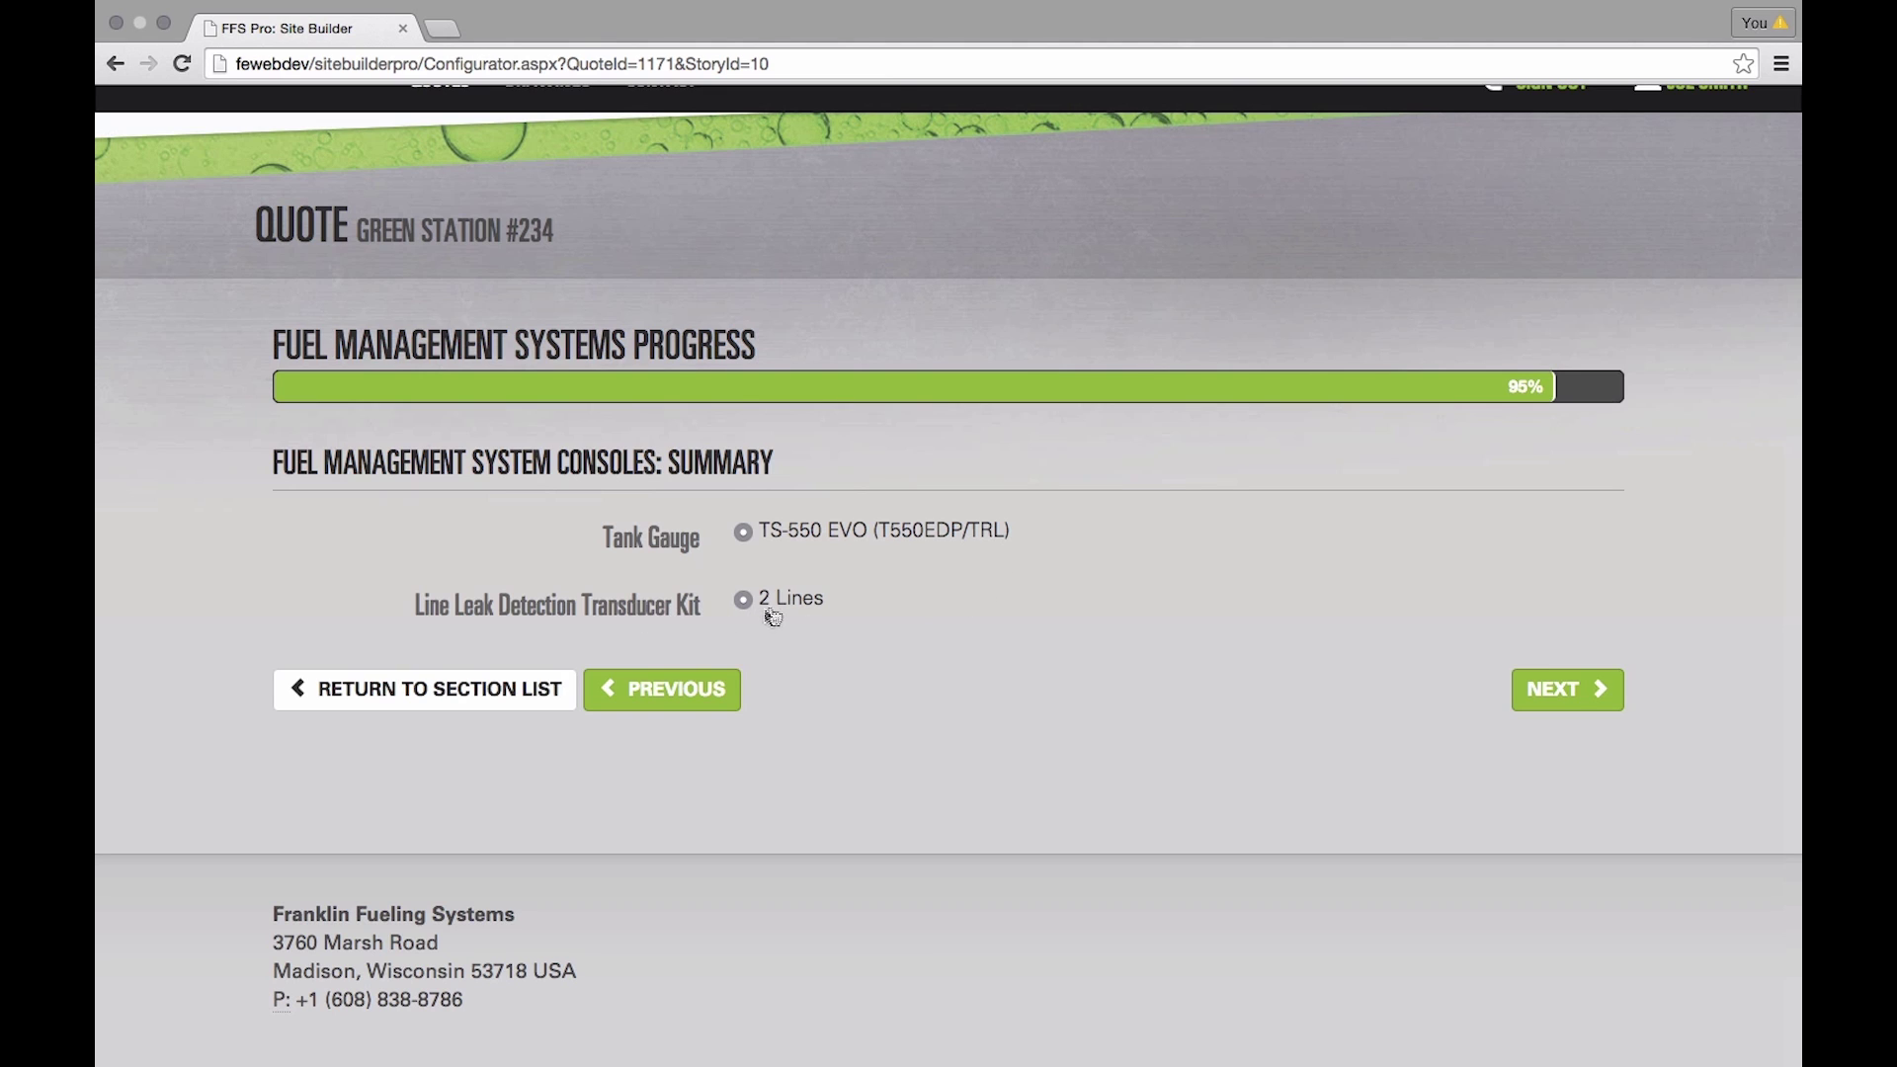
click(1557, 691)
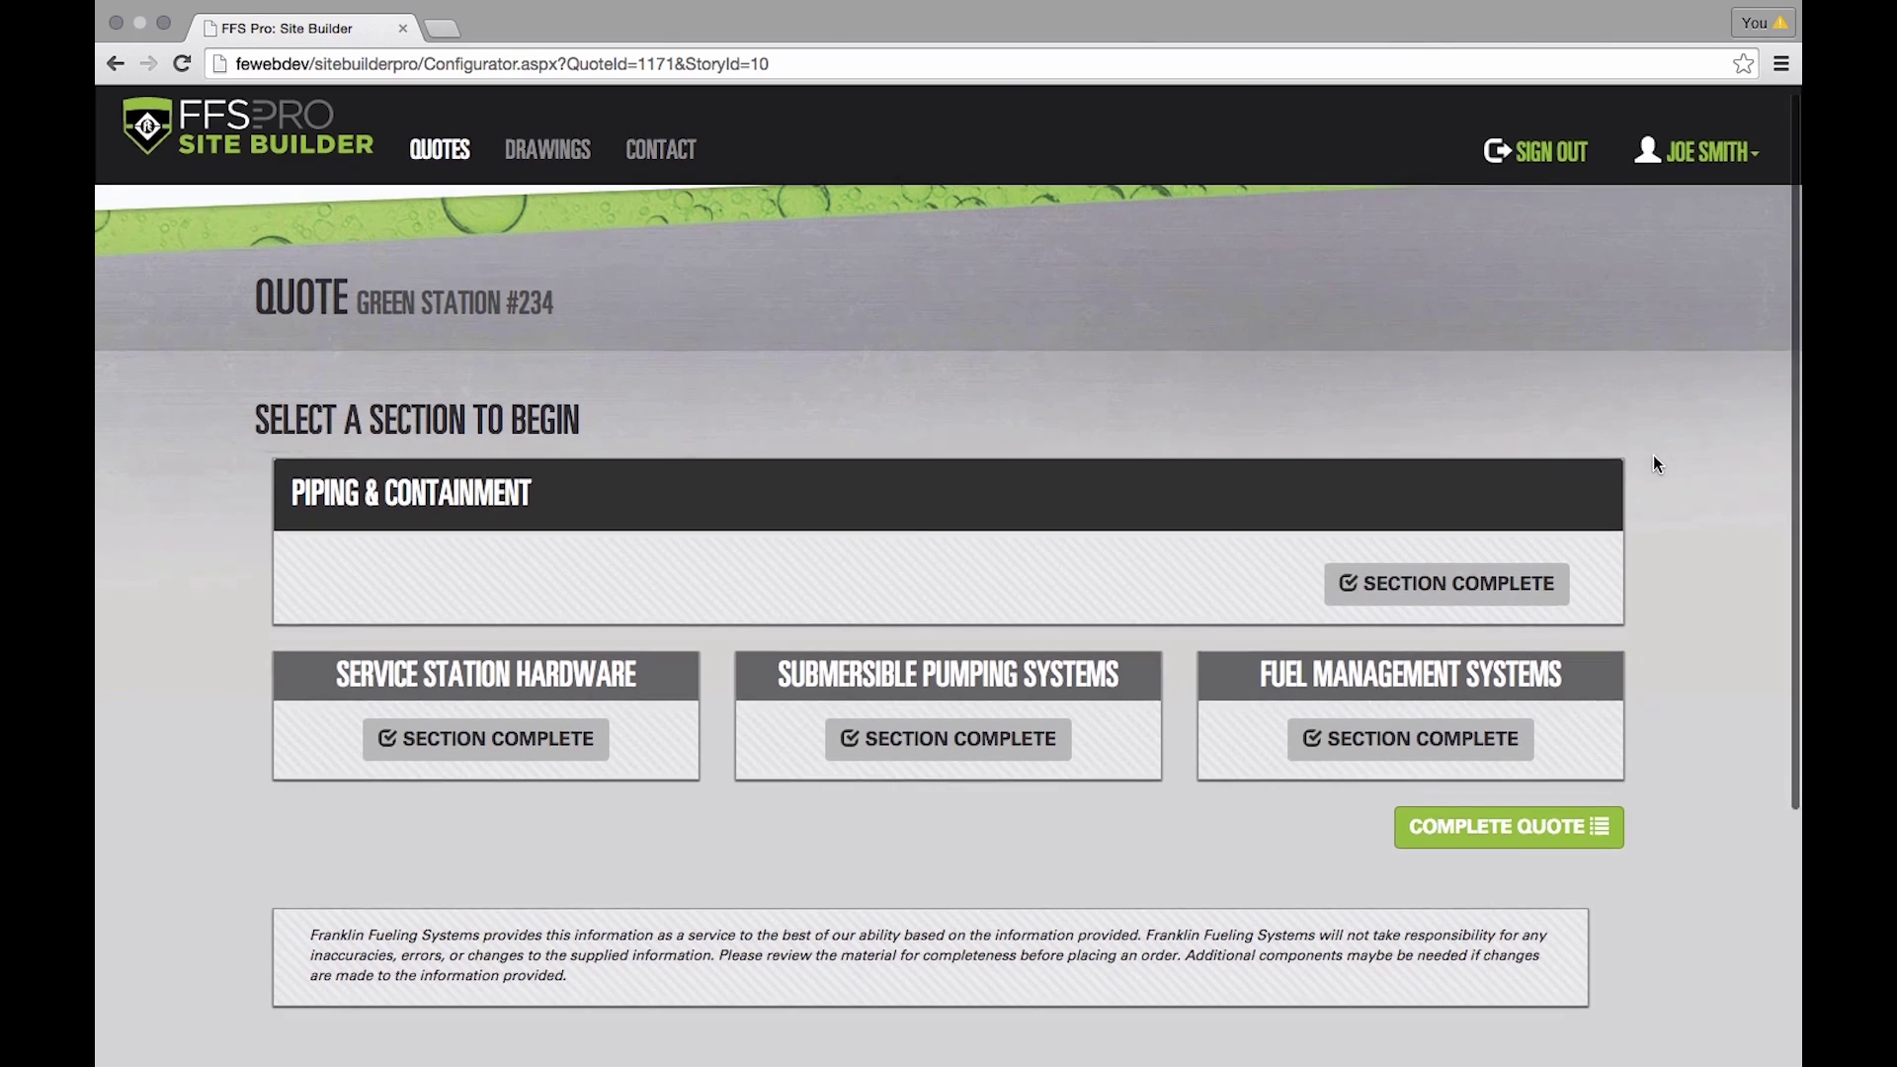
- Complete the Green Station #234 quote and review its per-section bill of materials tables
scroll(1652, 455, down, 2)
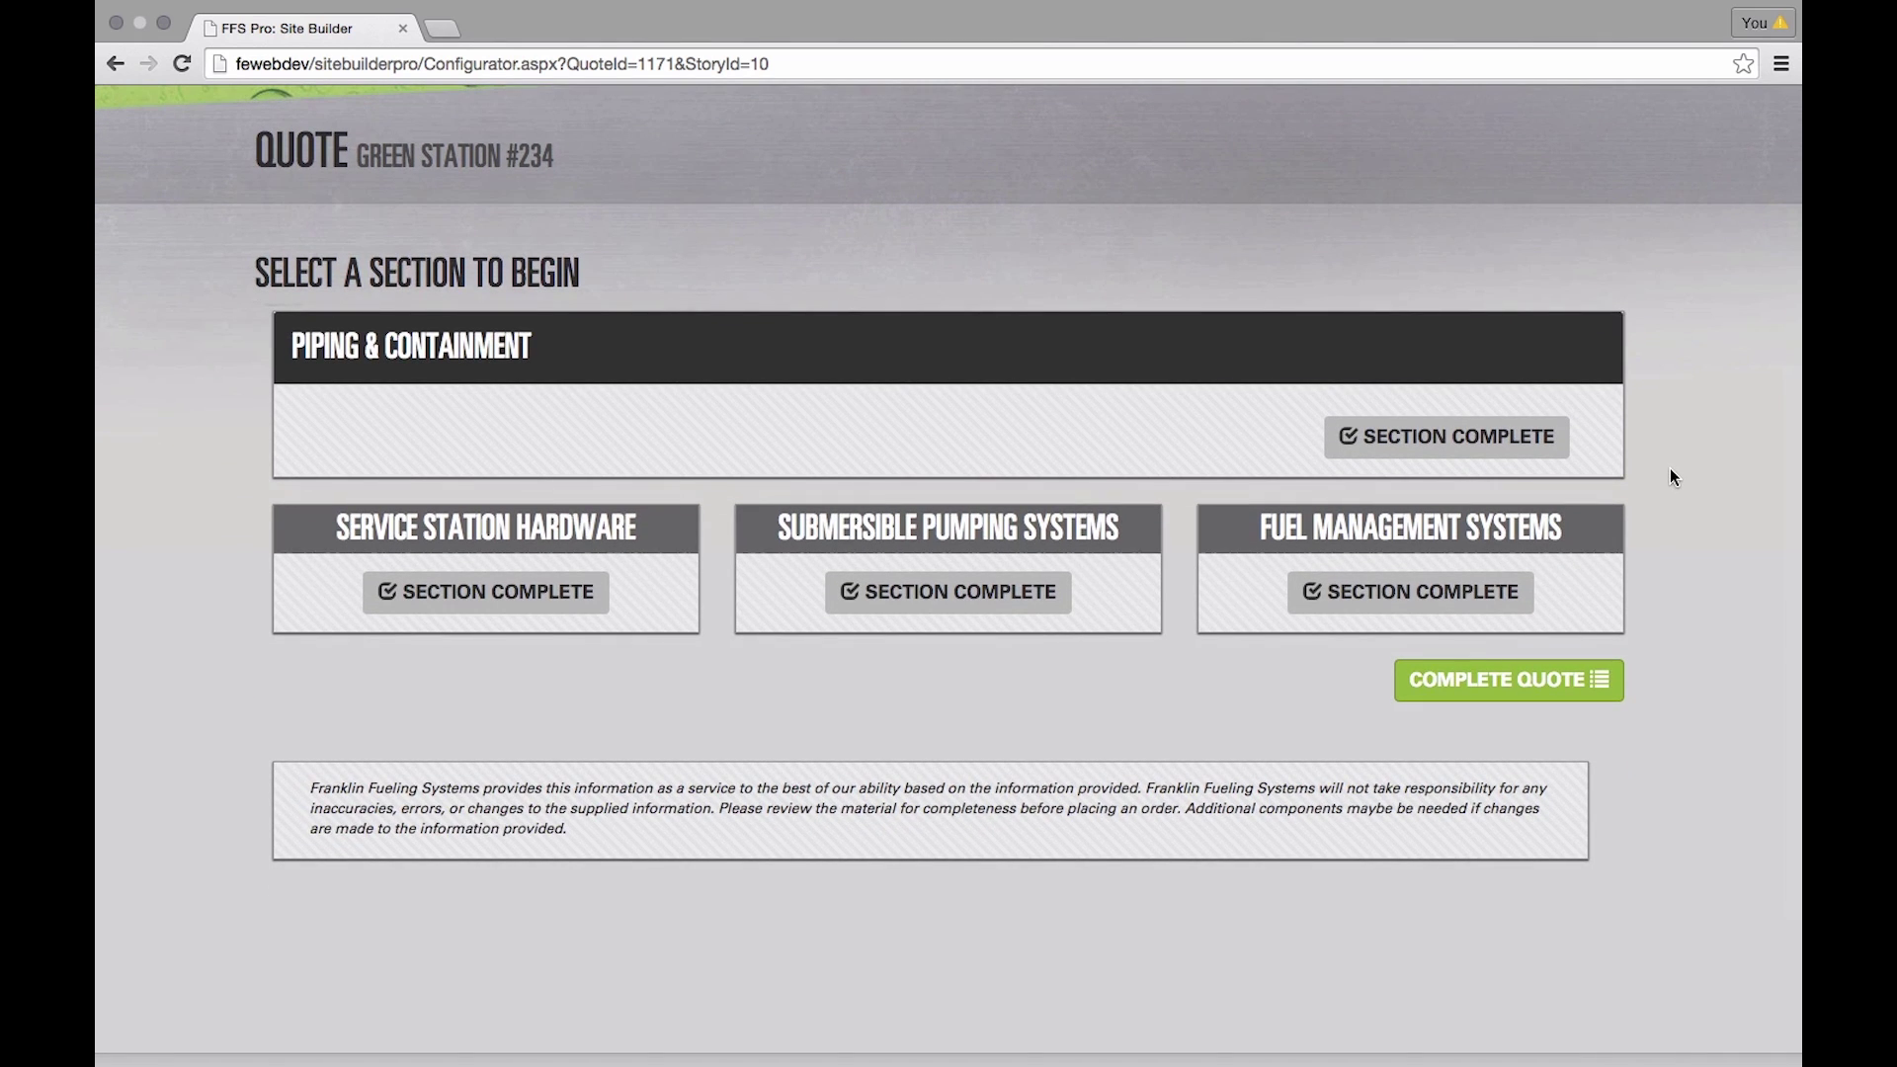
click(1548, 680)
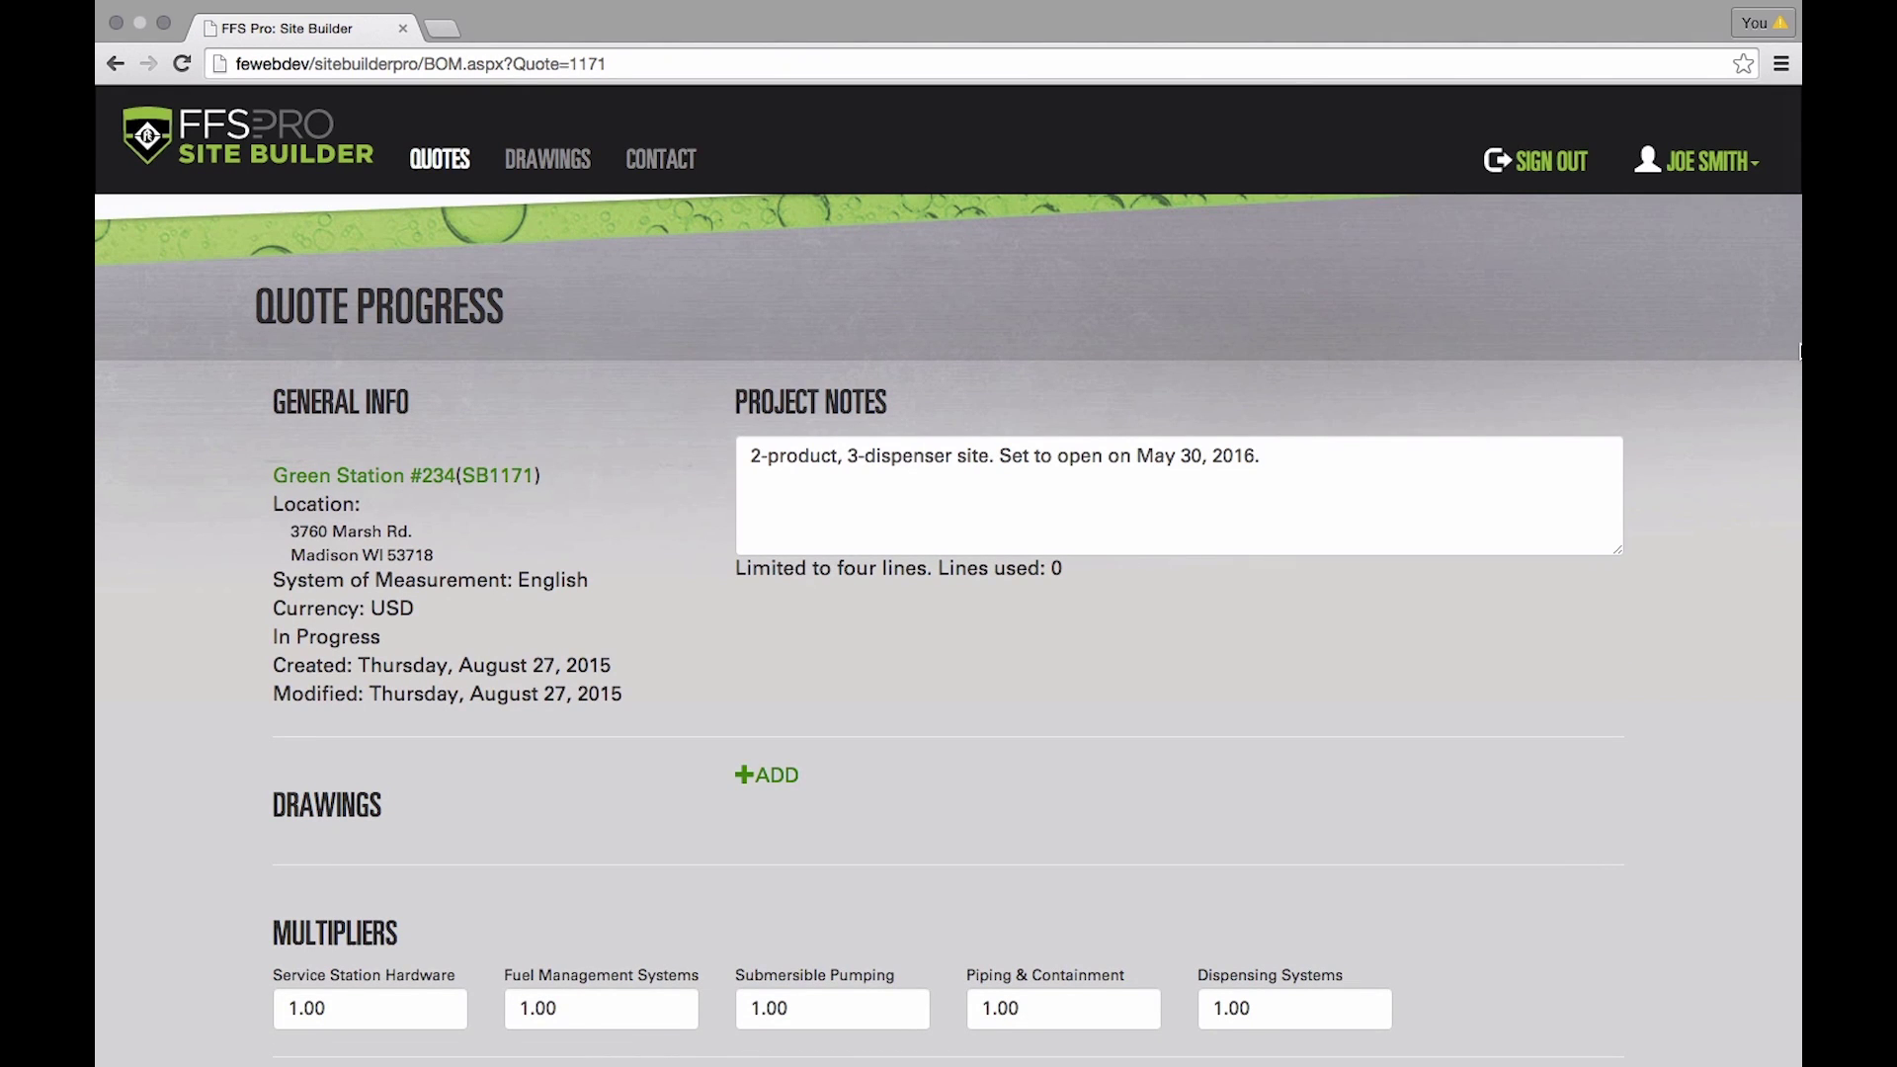
scroll(1230, 365, down, 4)
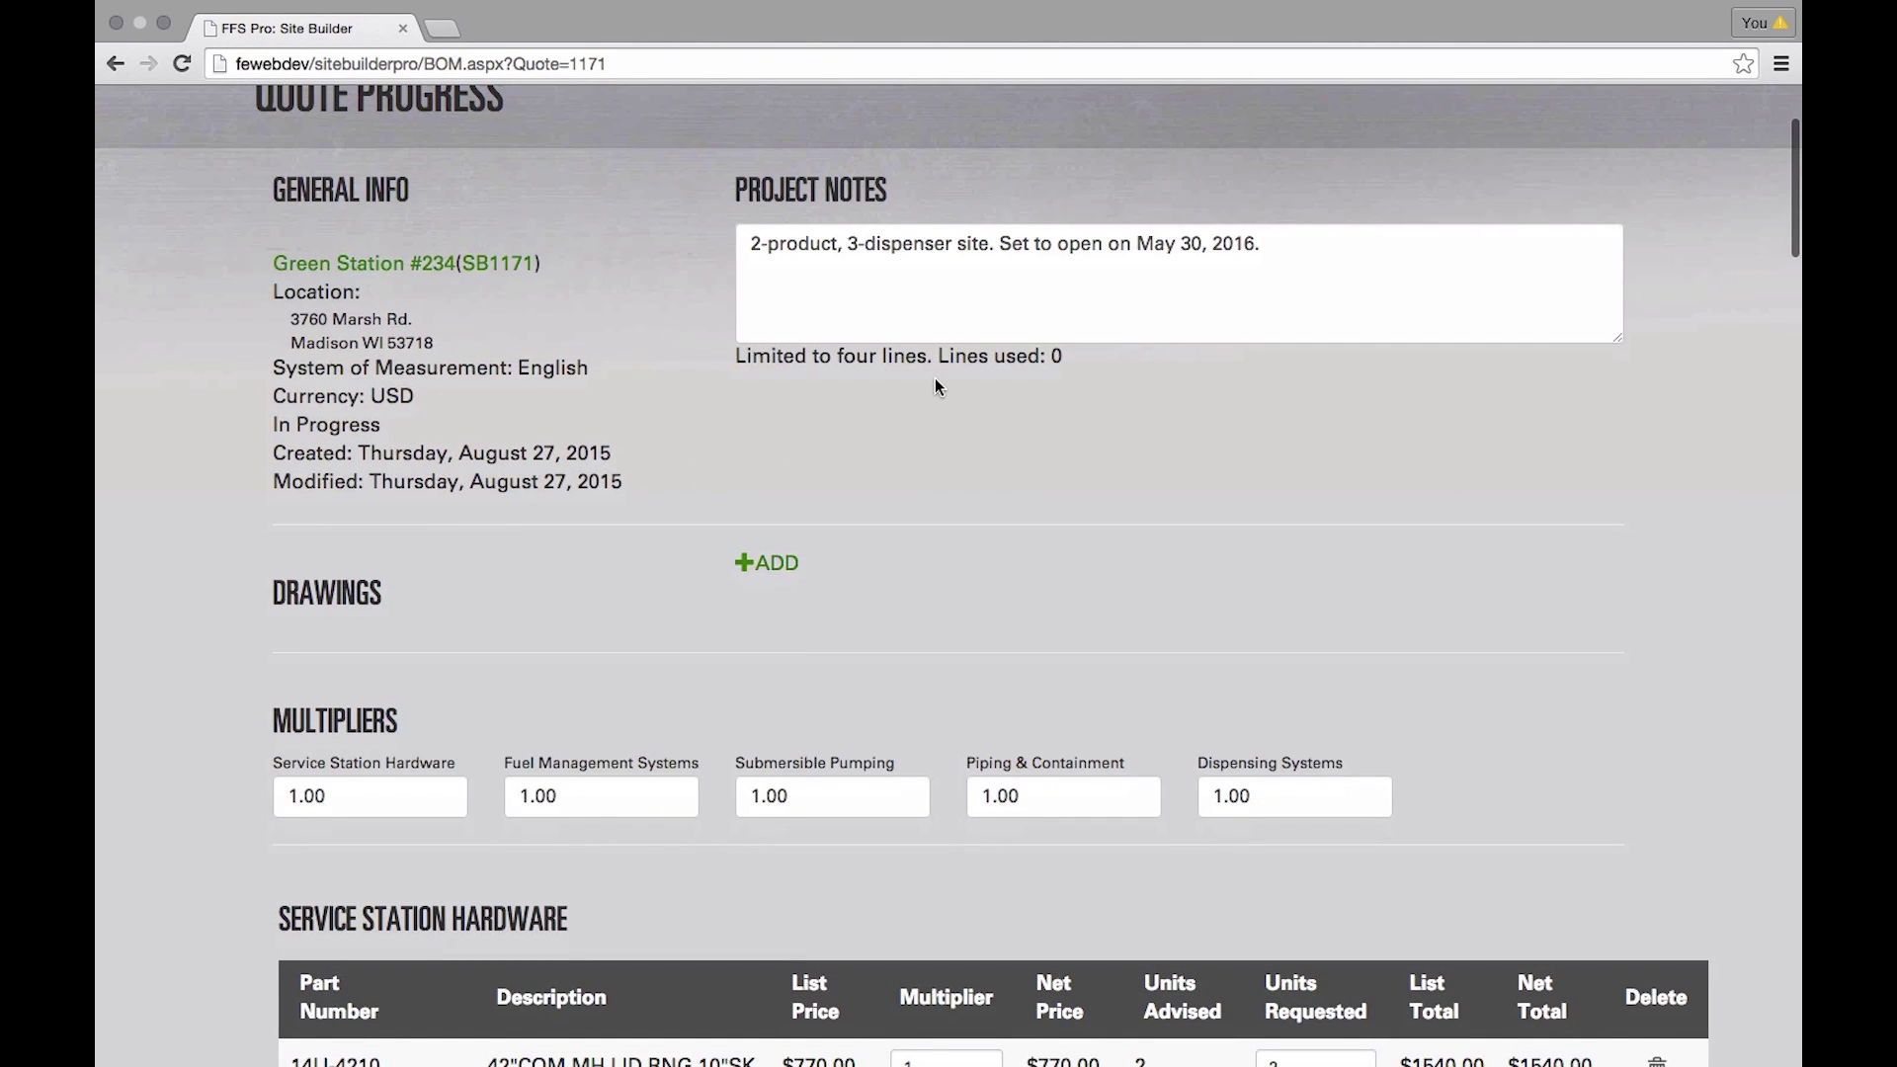
scroll(935, 378, down, 5)
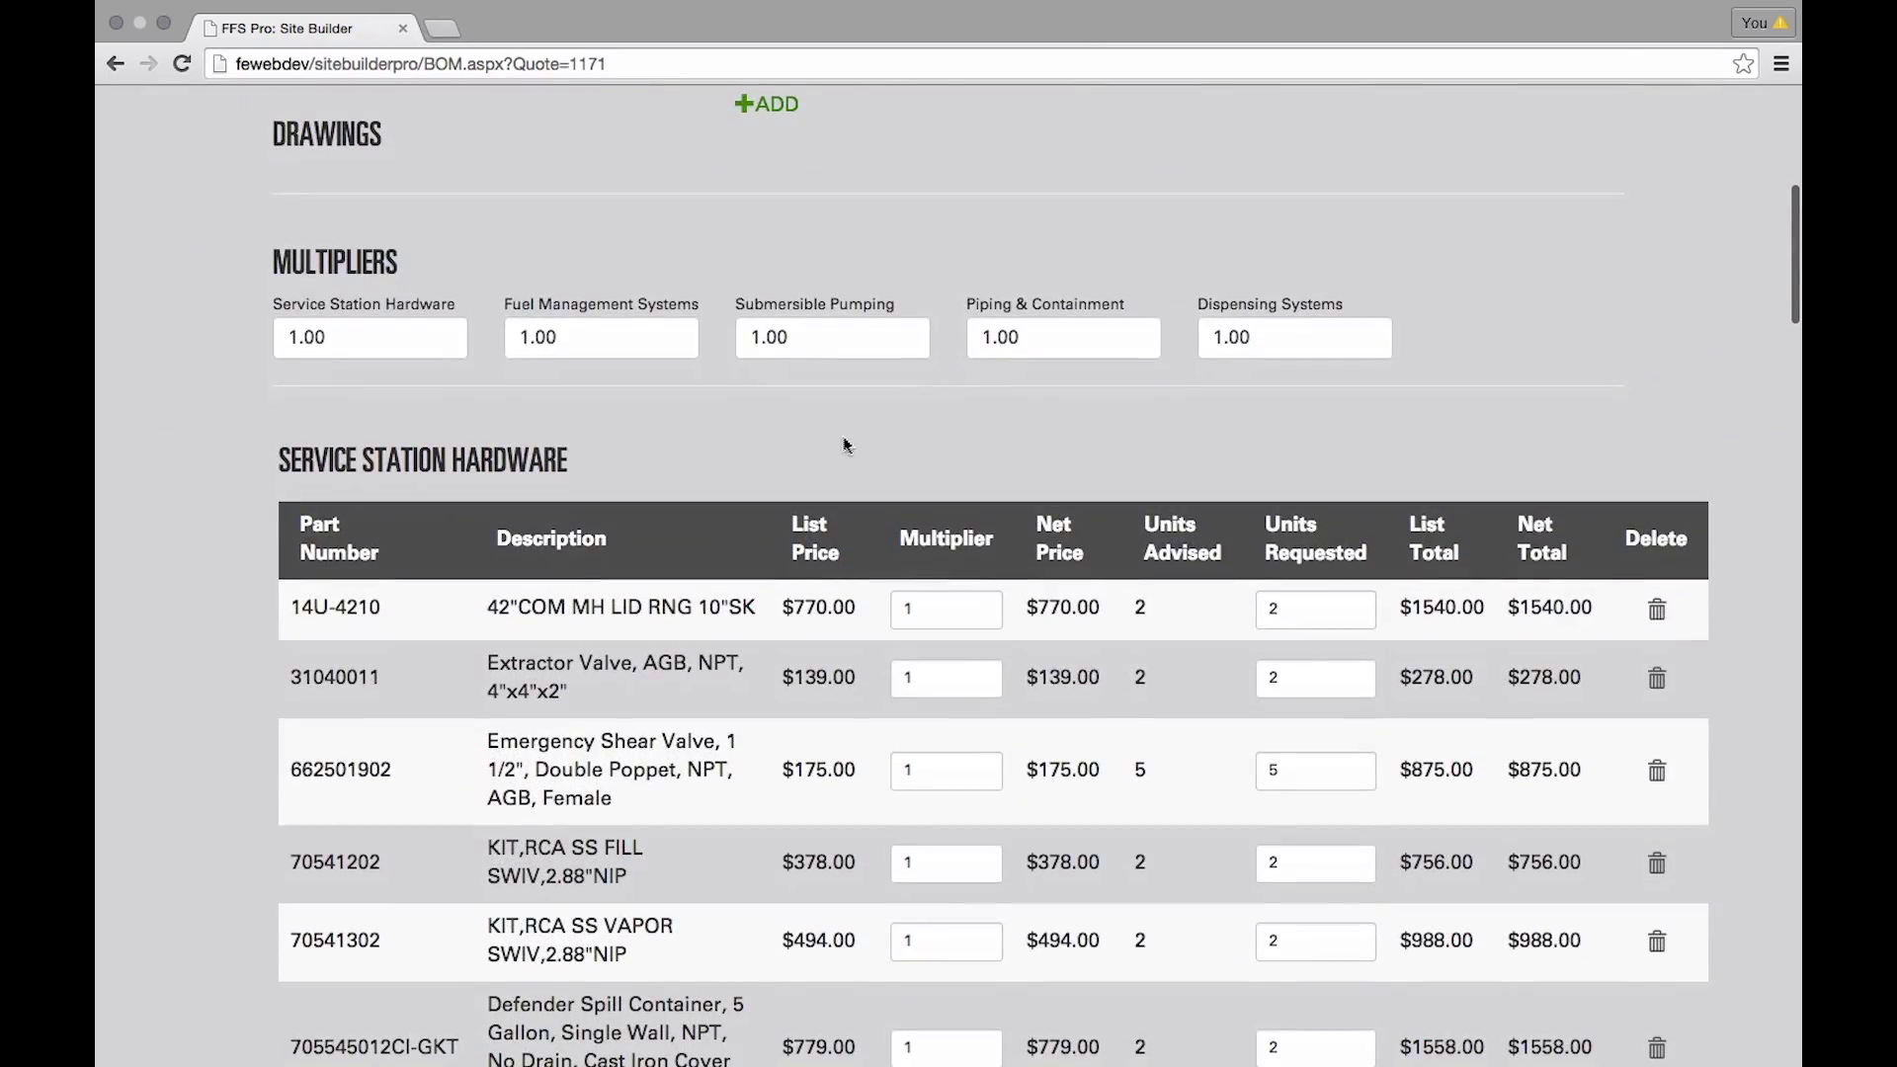
scroll(845, 444, down, 2)
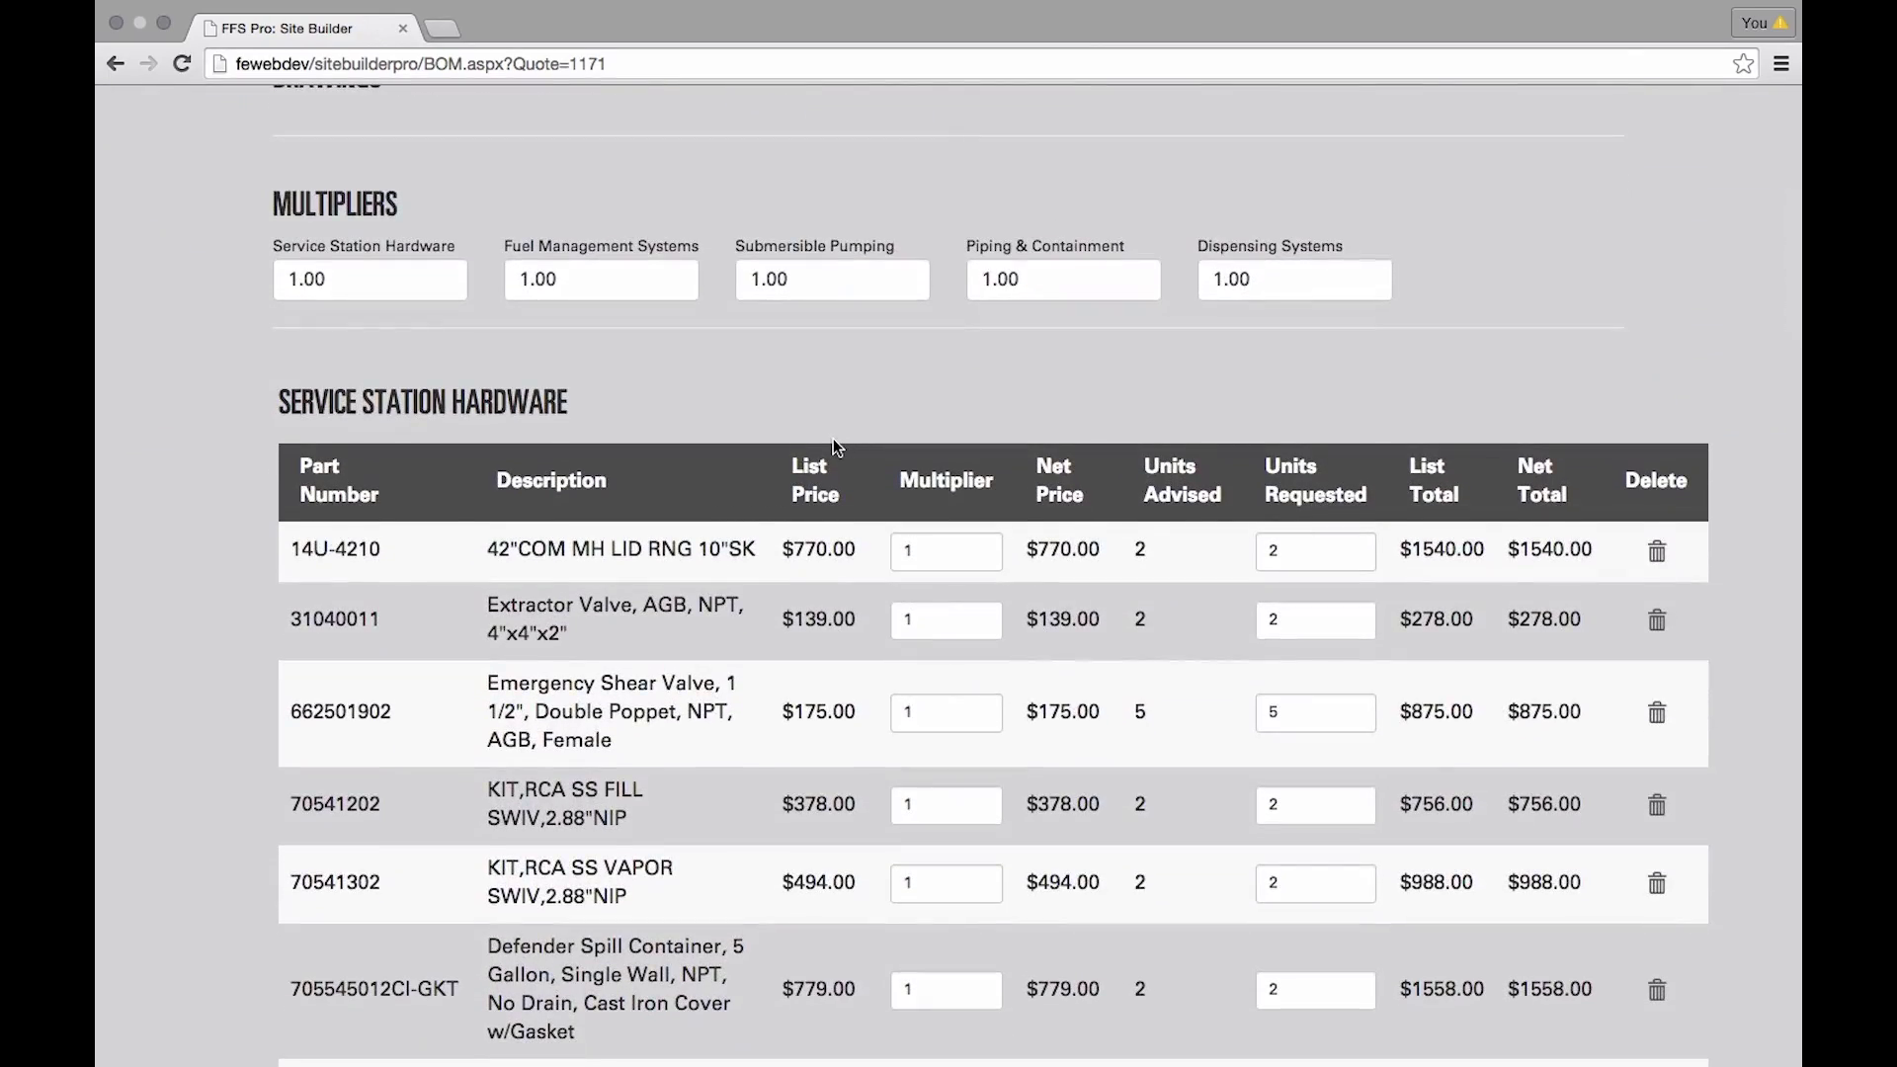
scroll(833, 446, down, 3)
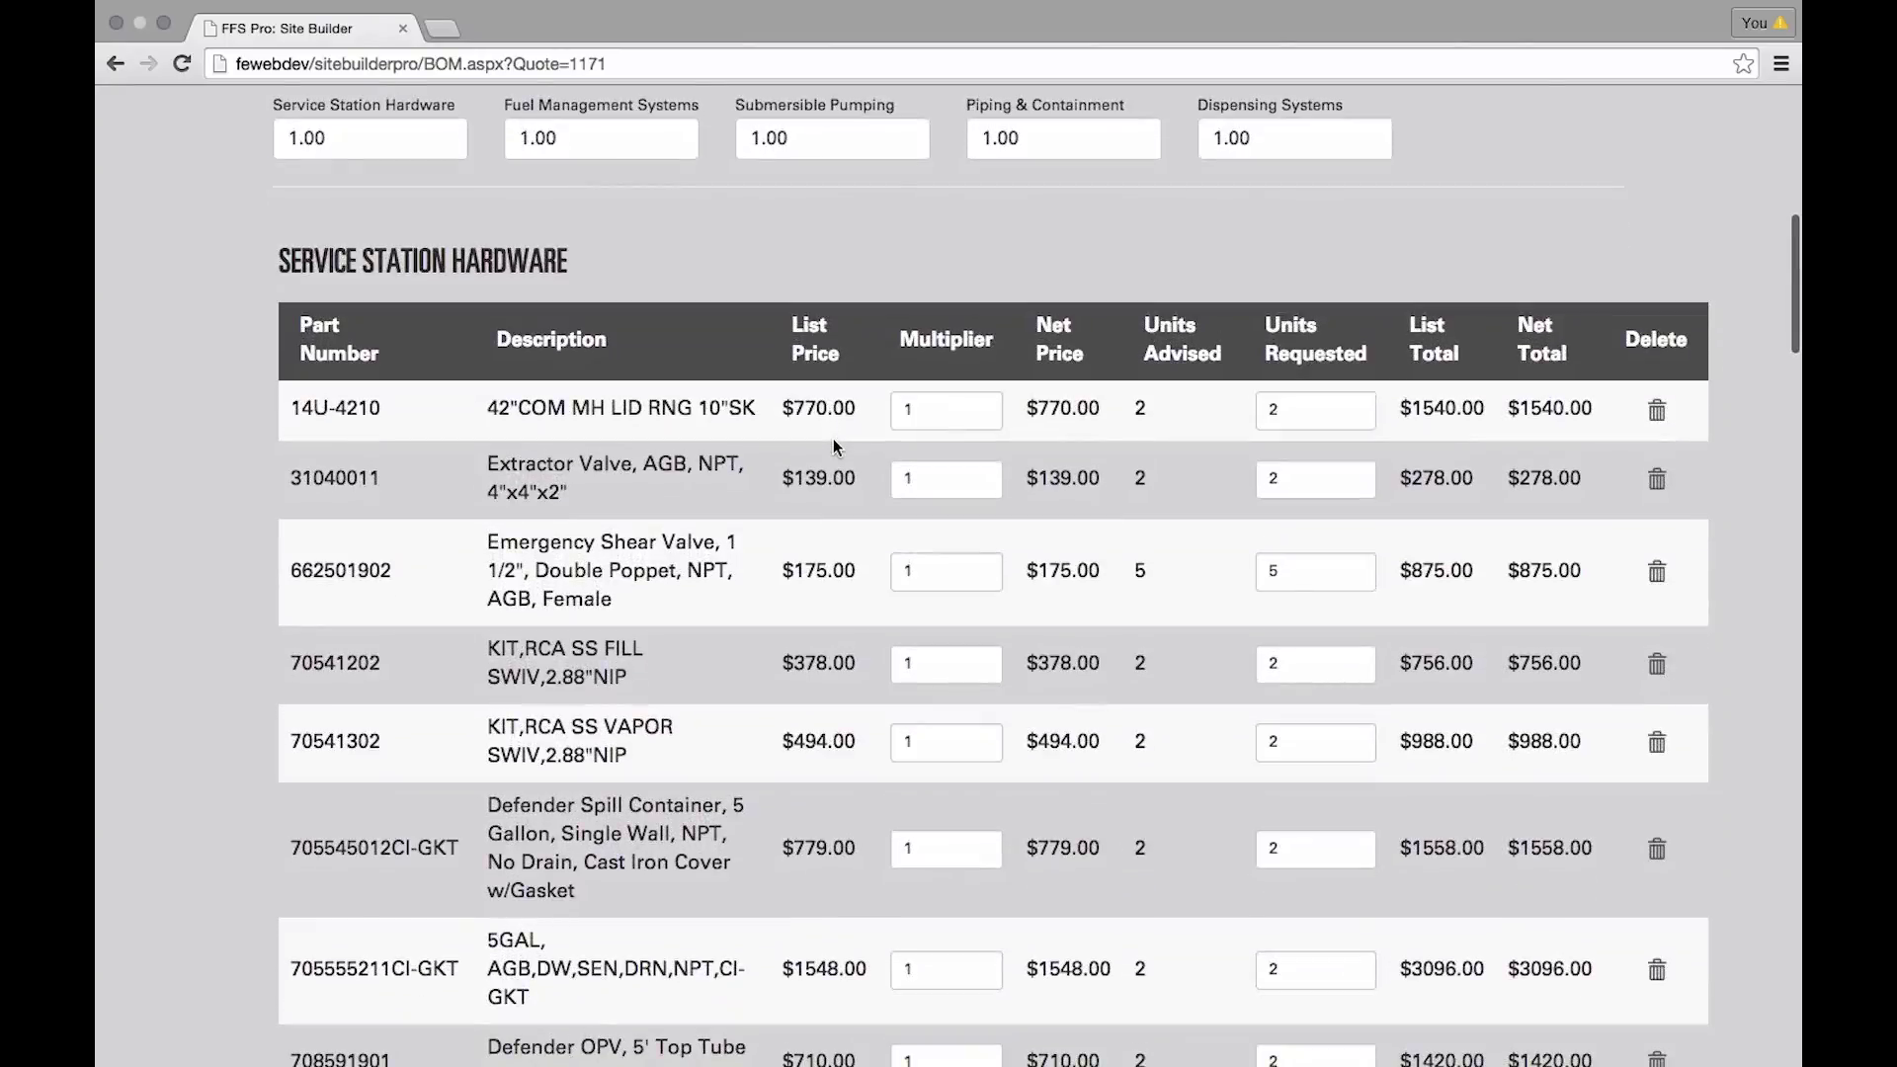
scroll(833, 446, down, 5)
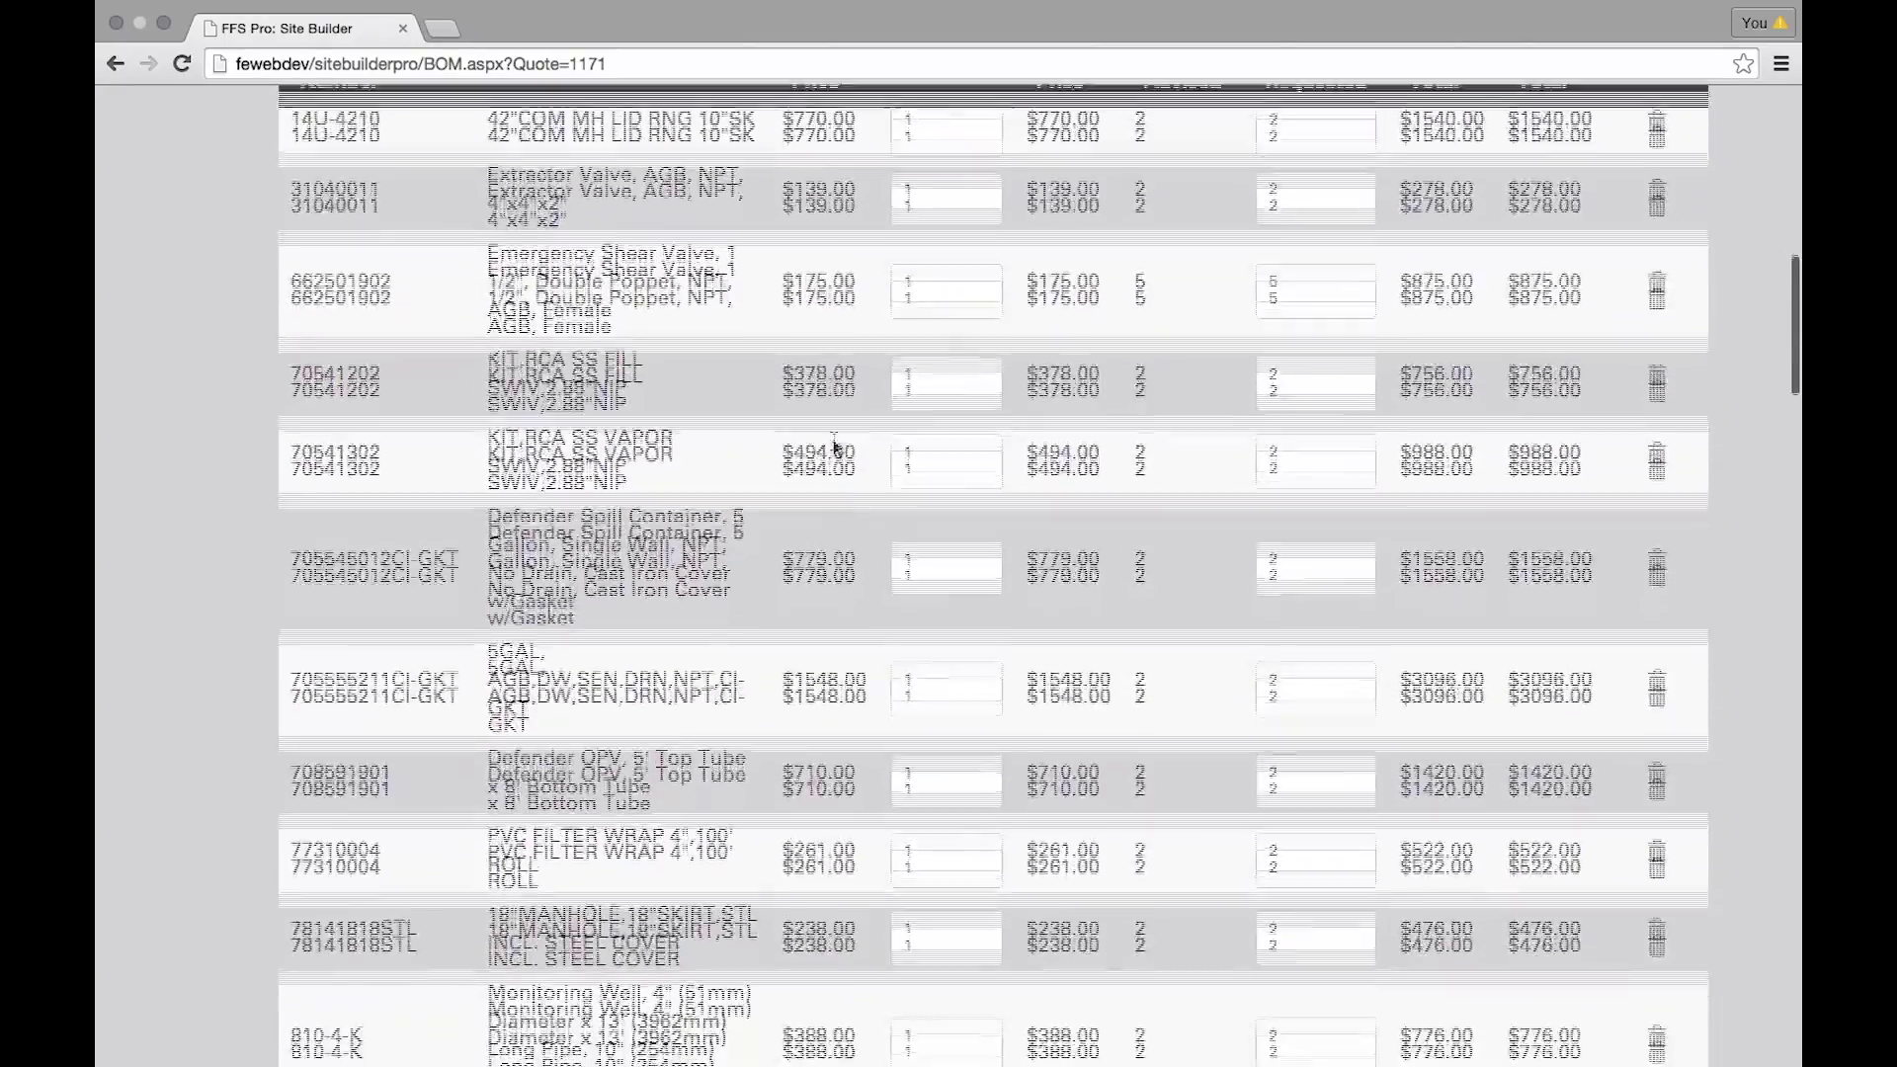
scroll(833, 447, down, 15)
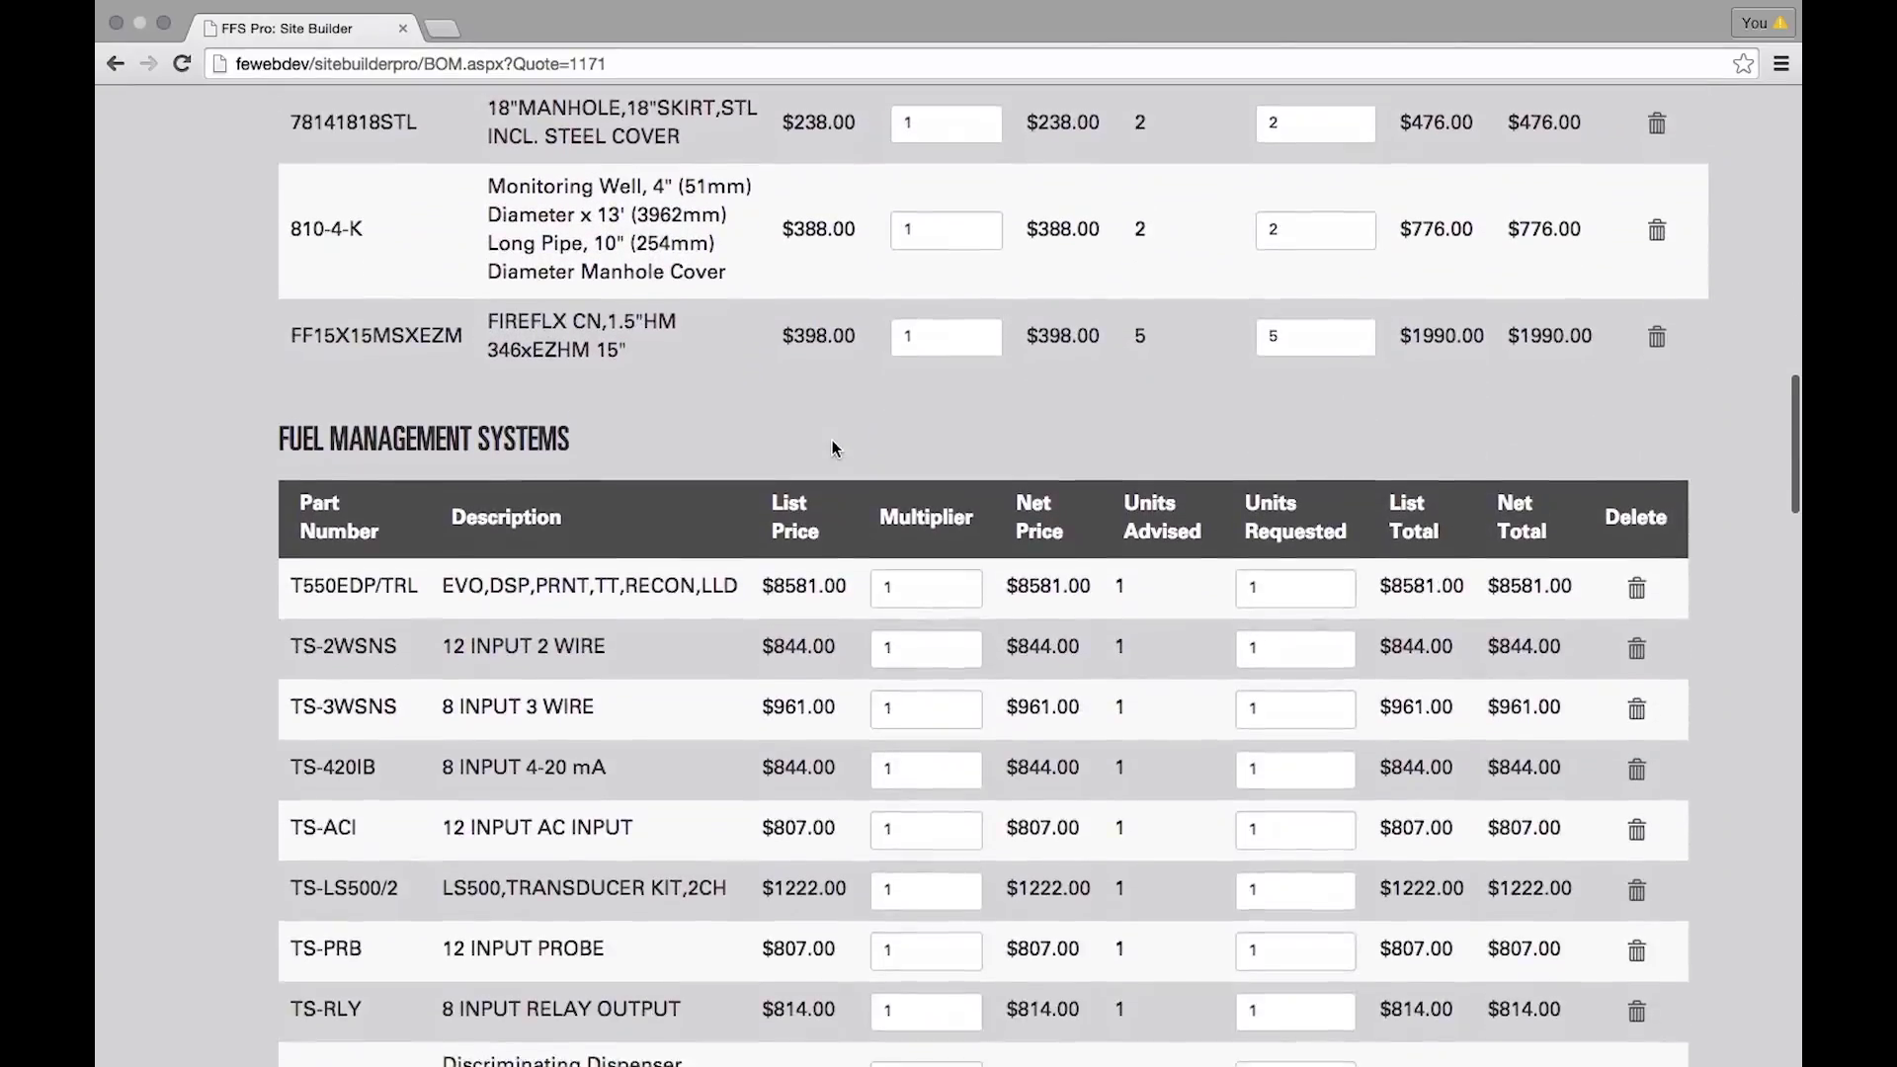
scroll(832, 447, down, 3)
scroll(830, 445, down, 5)
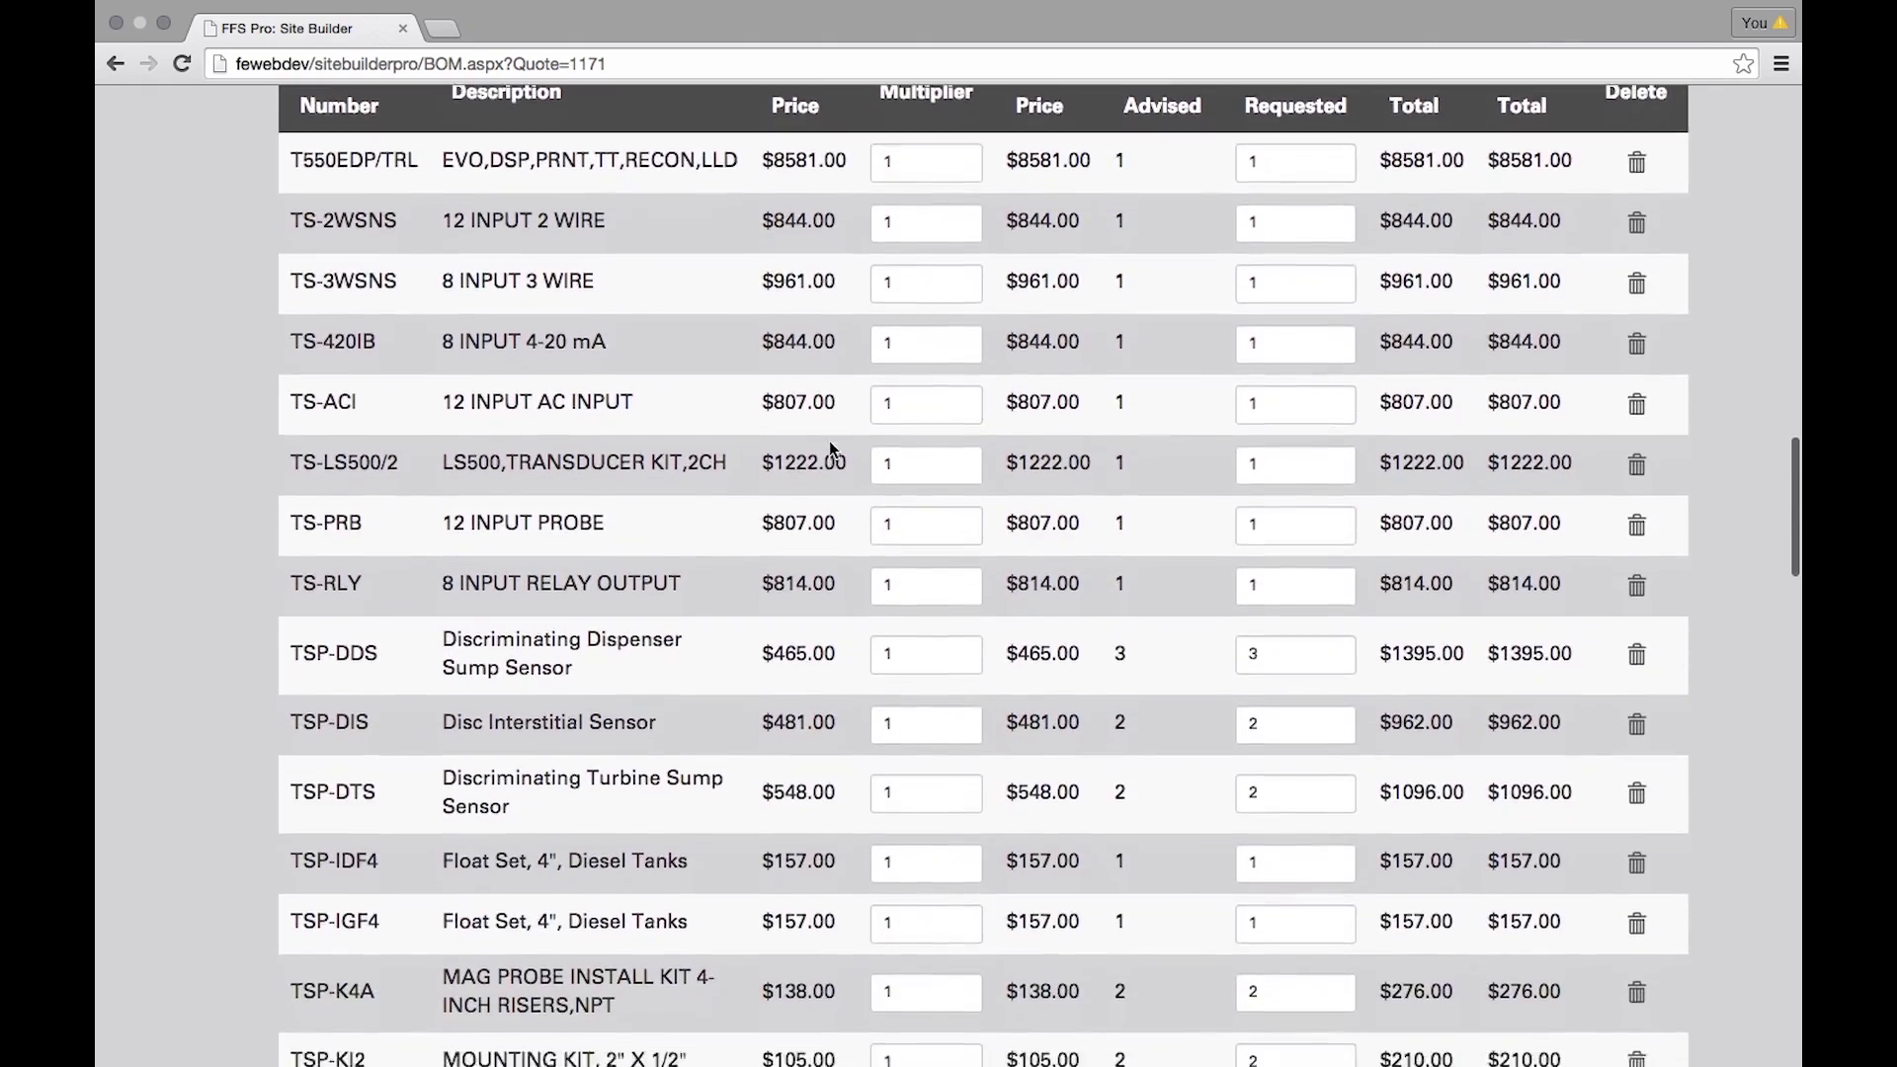
scroll(828, 441, down, 16)
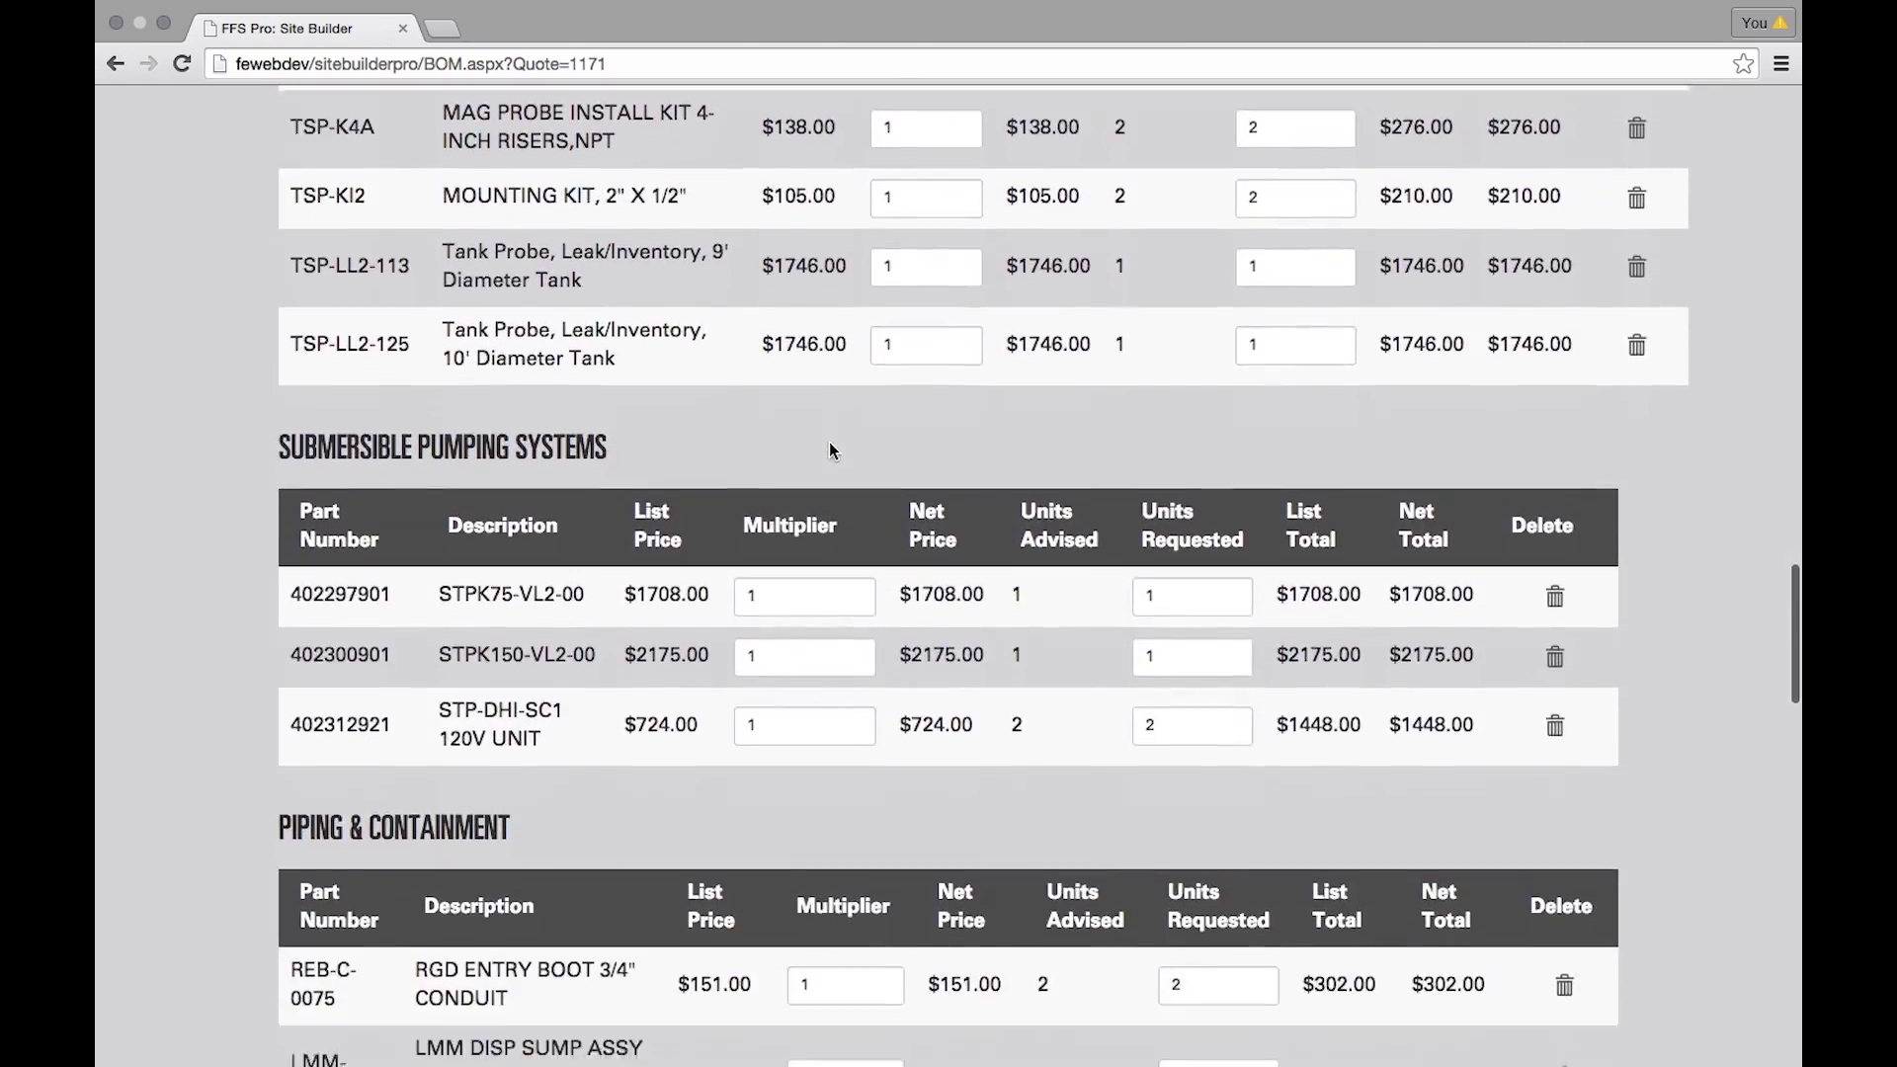
scroll(830, 450, down, 14)
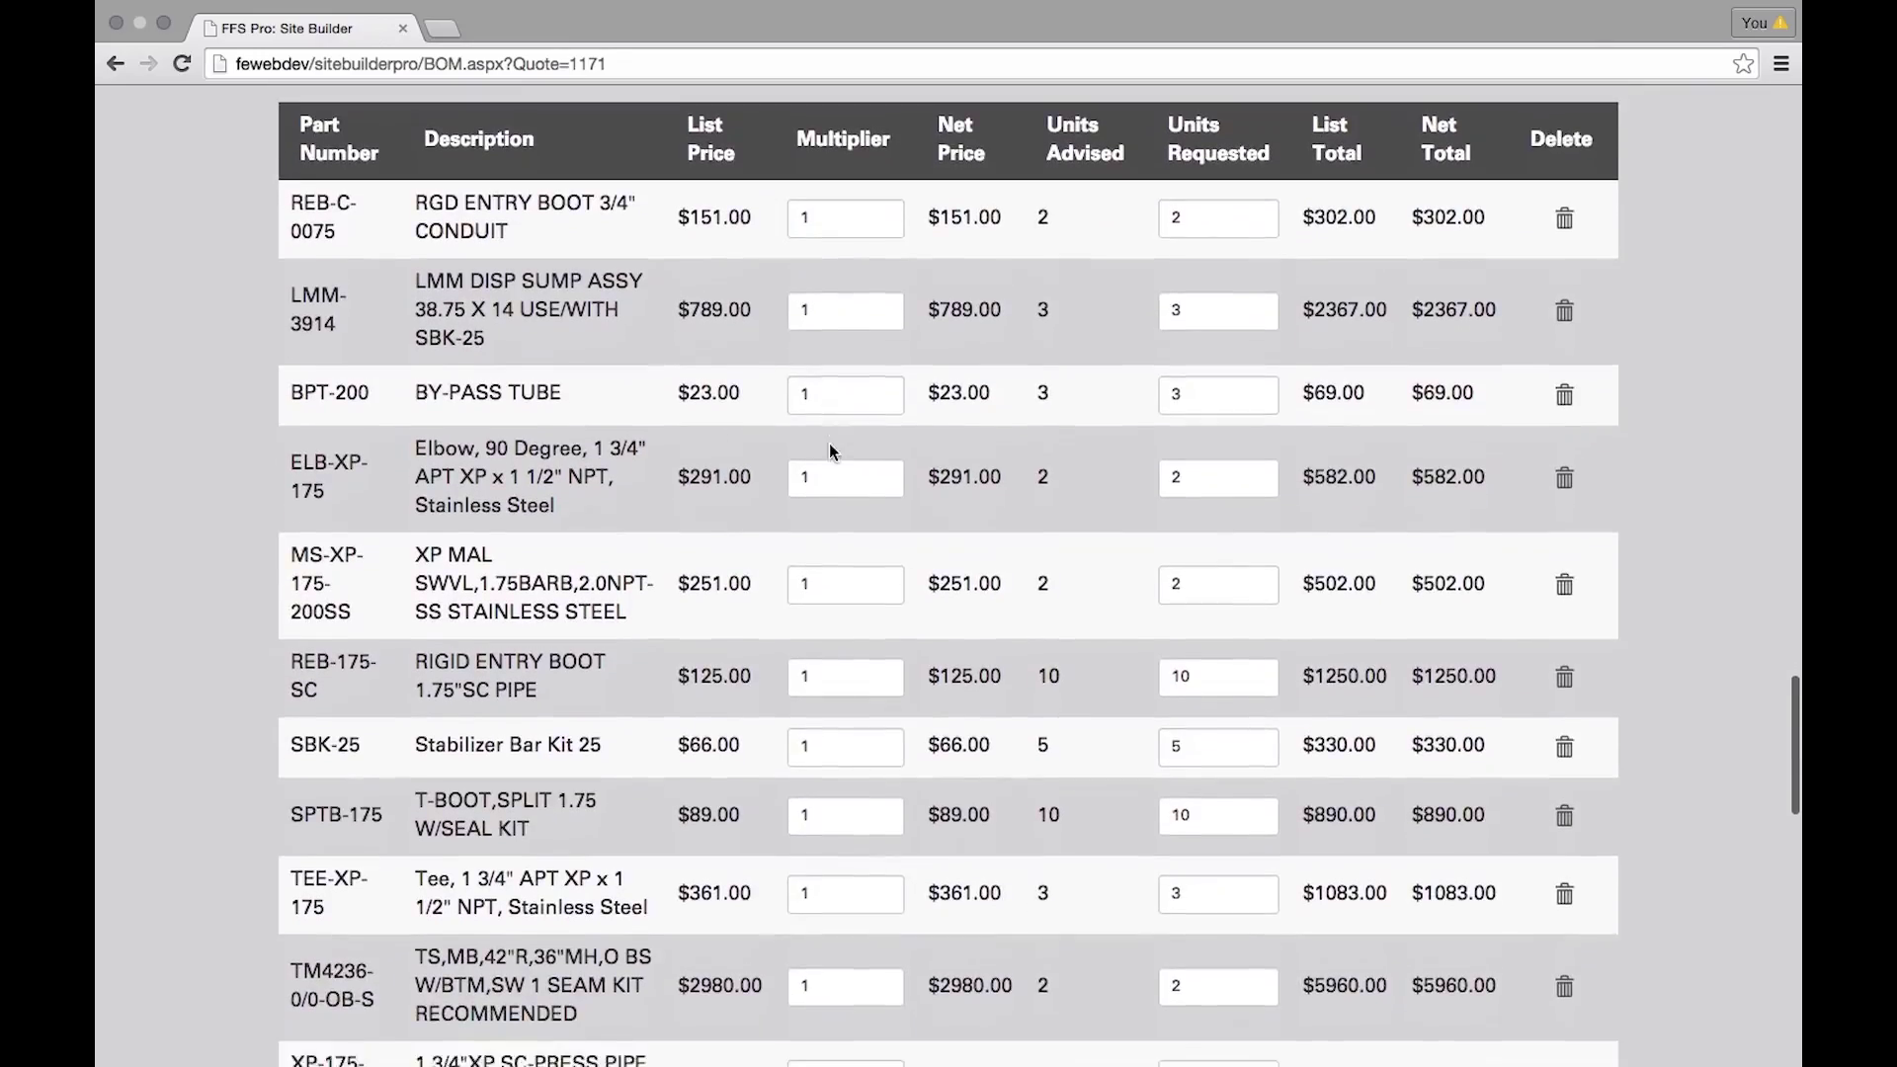
scroll(830, 447, down, 5)
scroll(830, 443, down, 3)
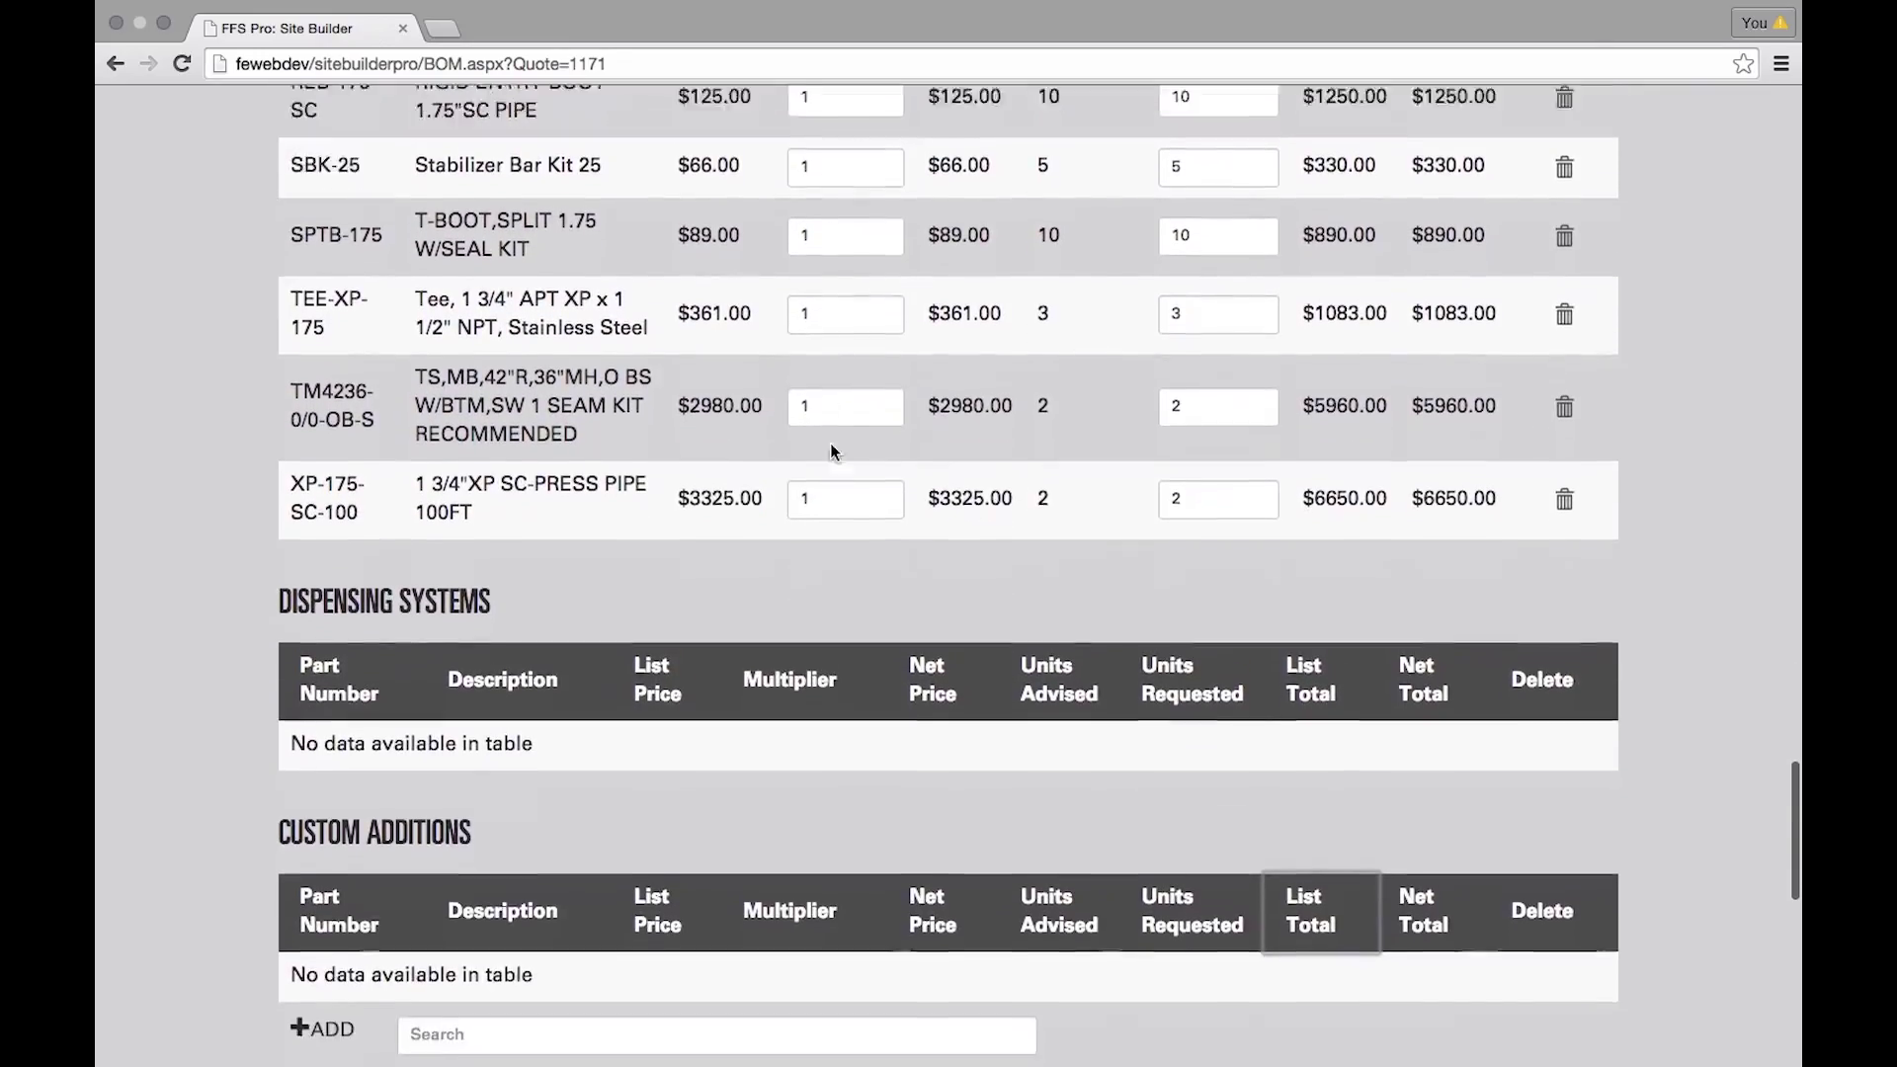
scroll(830, 443, up, 6)
scroll(848, 432, up, 15)
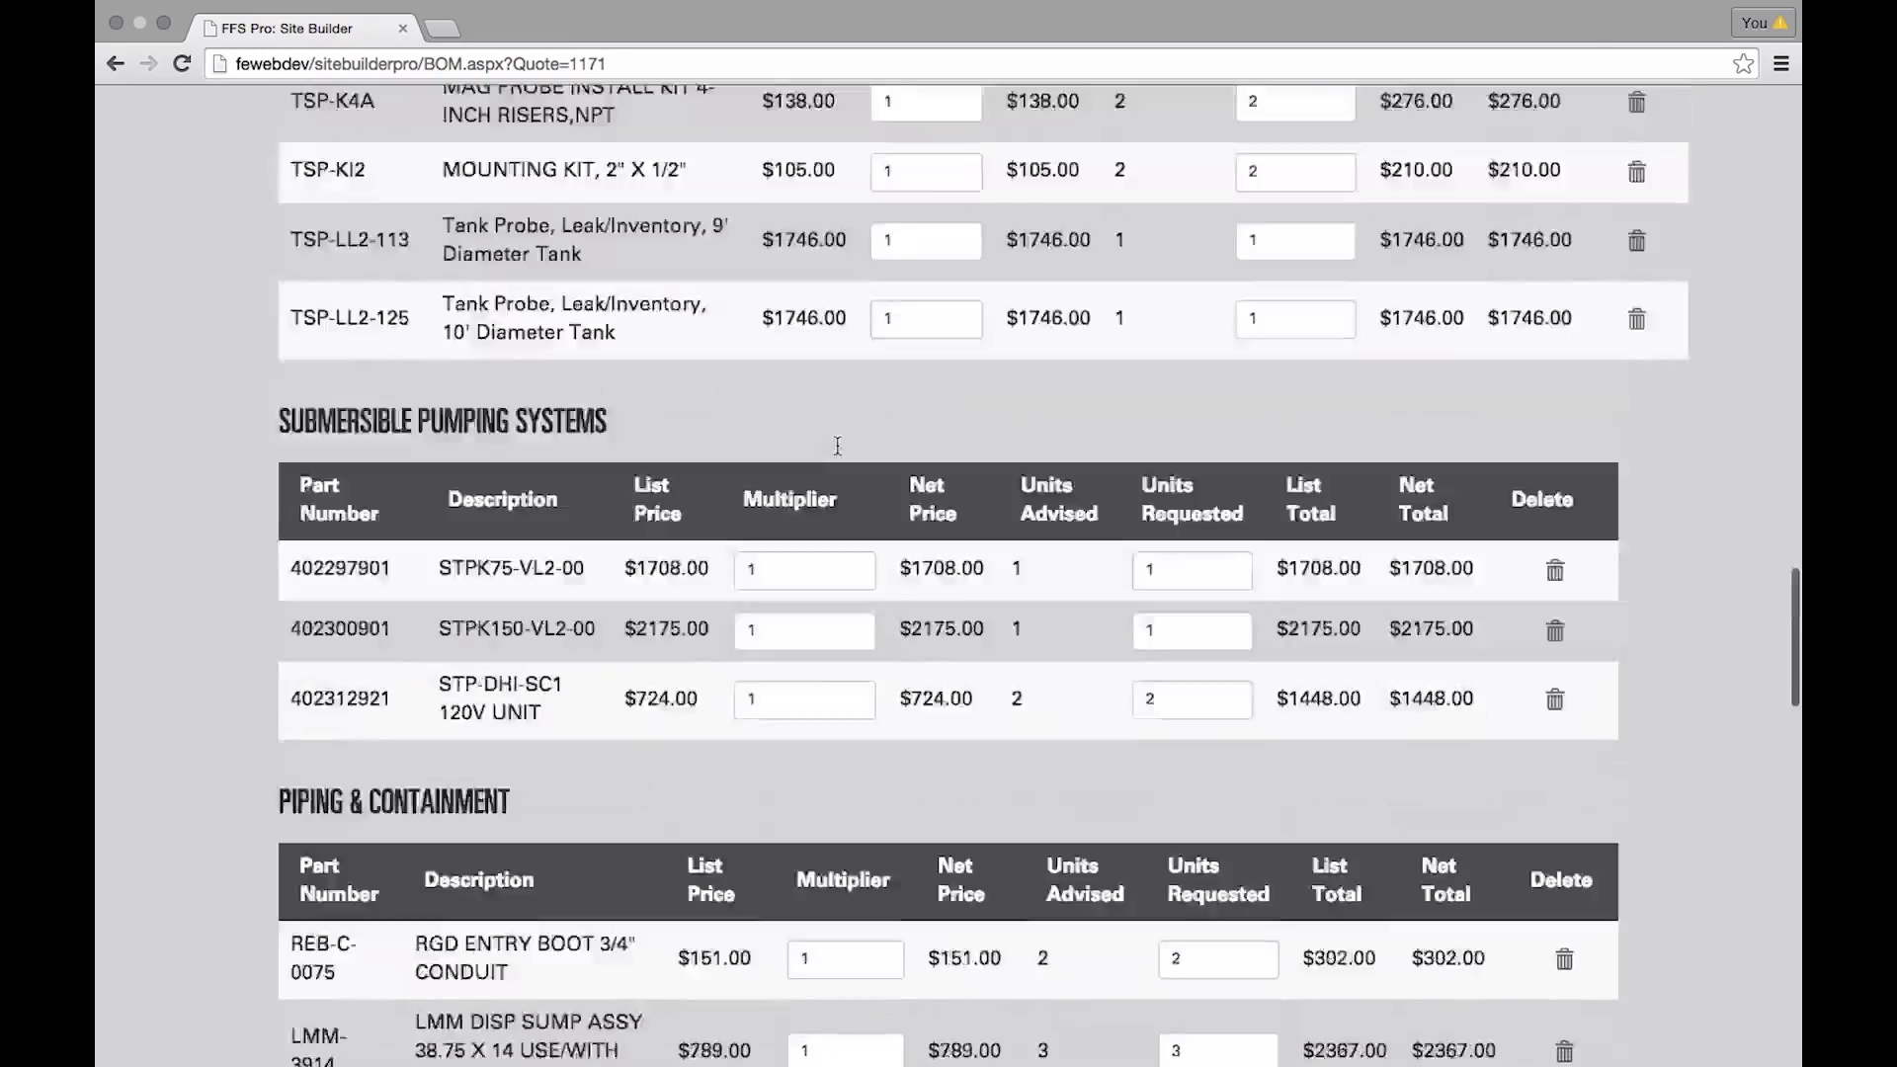
scroll(832, 459, down, 6)
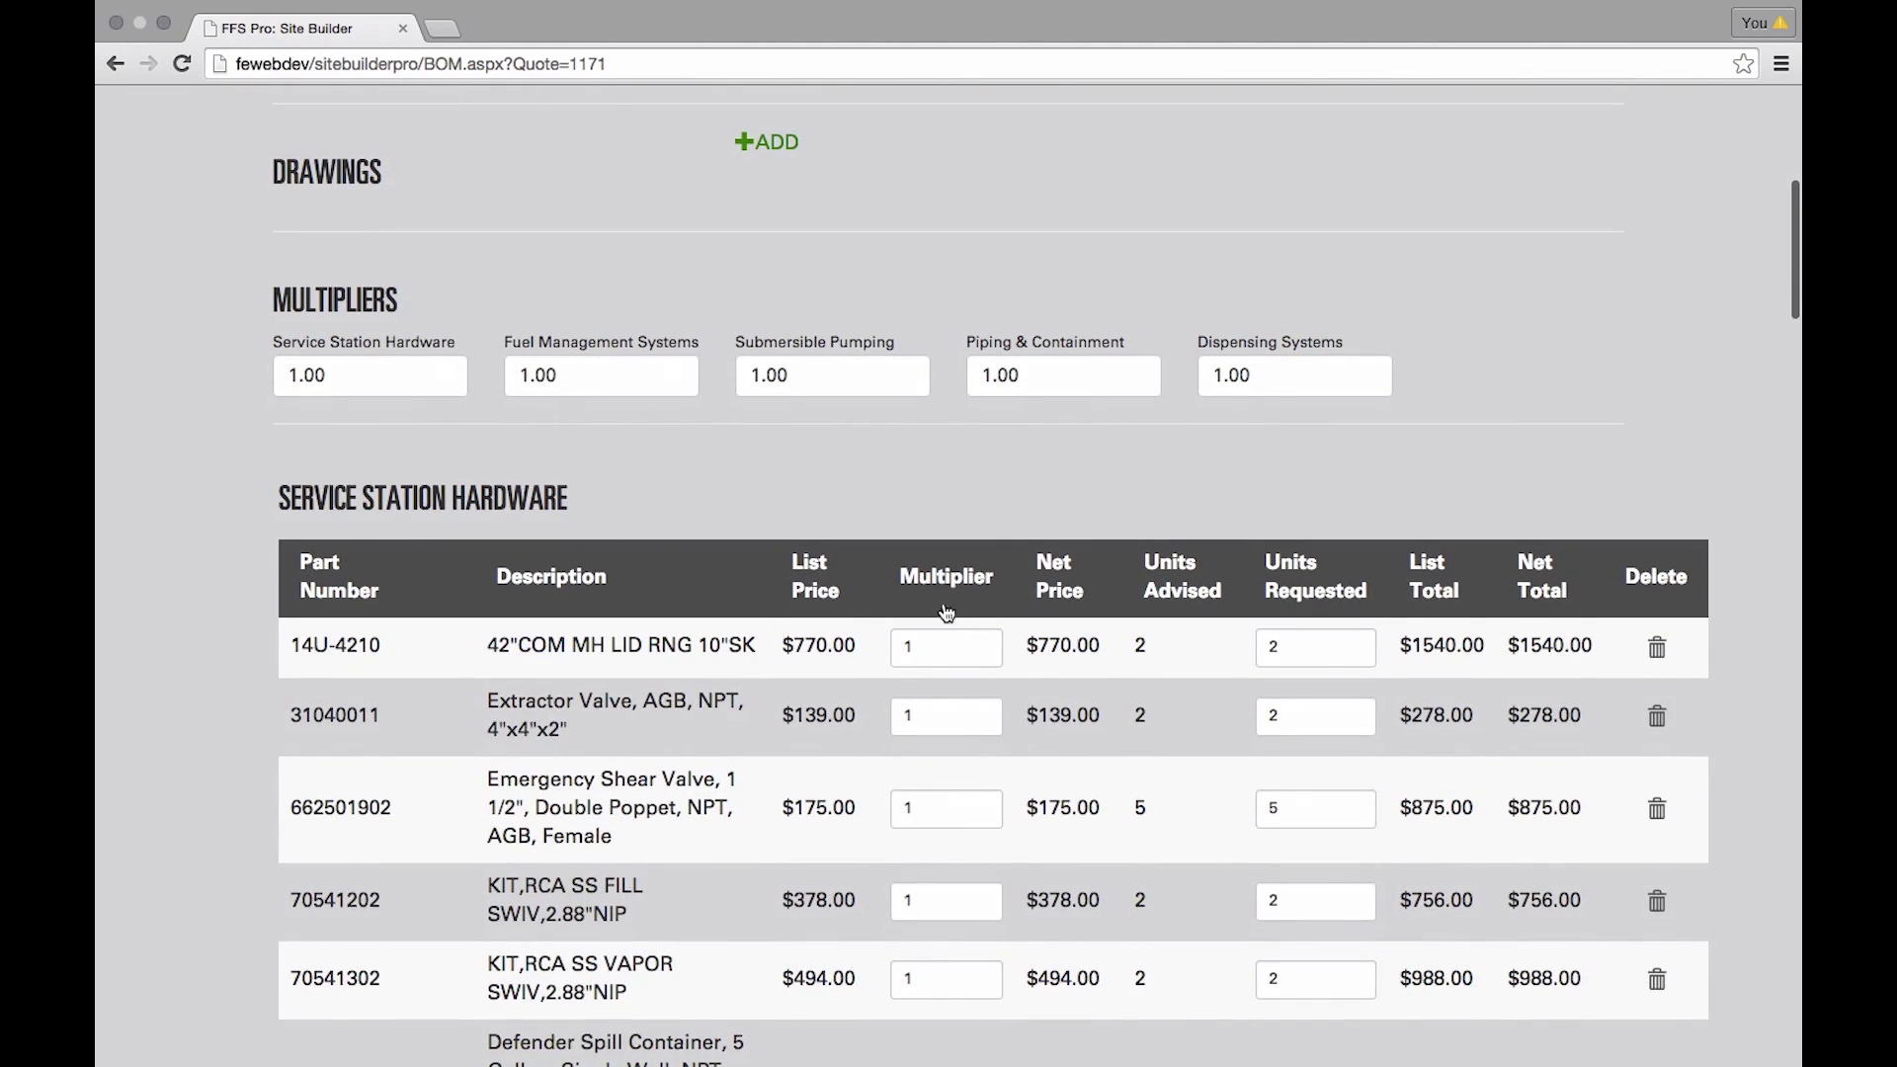
- Change the first hardware item's multiplier to .80
double_click(944, 647)
key(BackSpace)
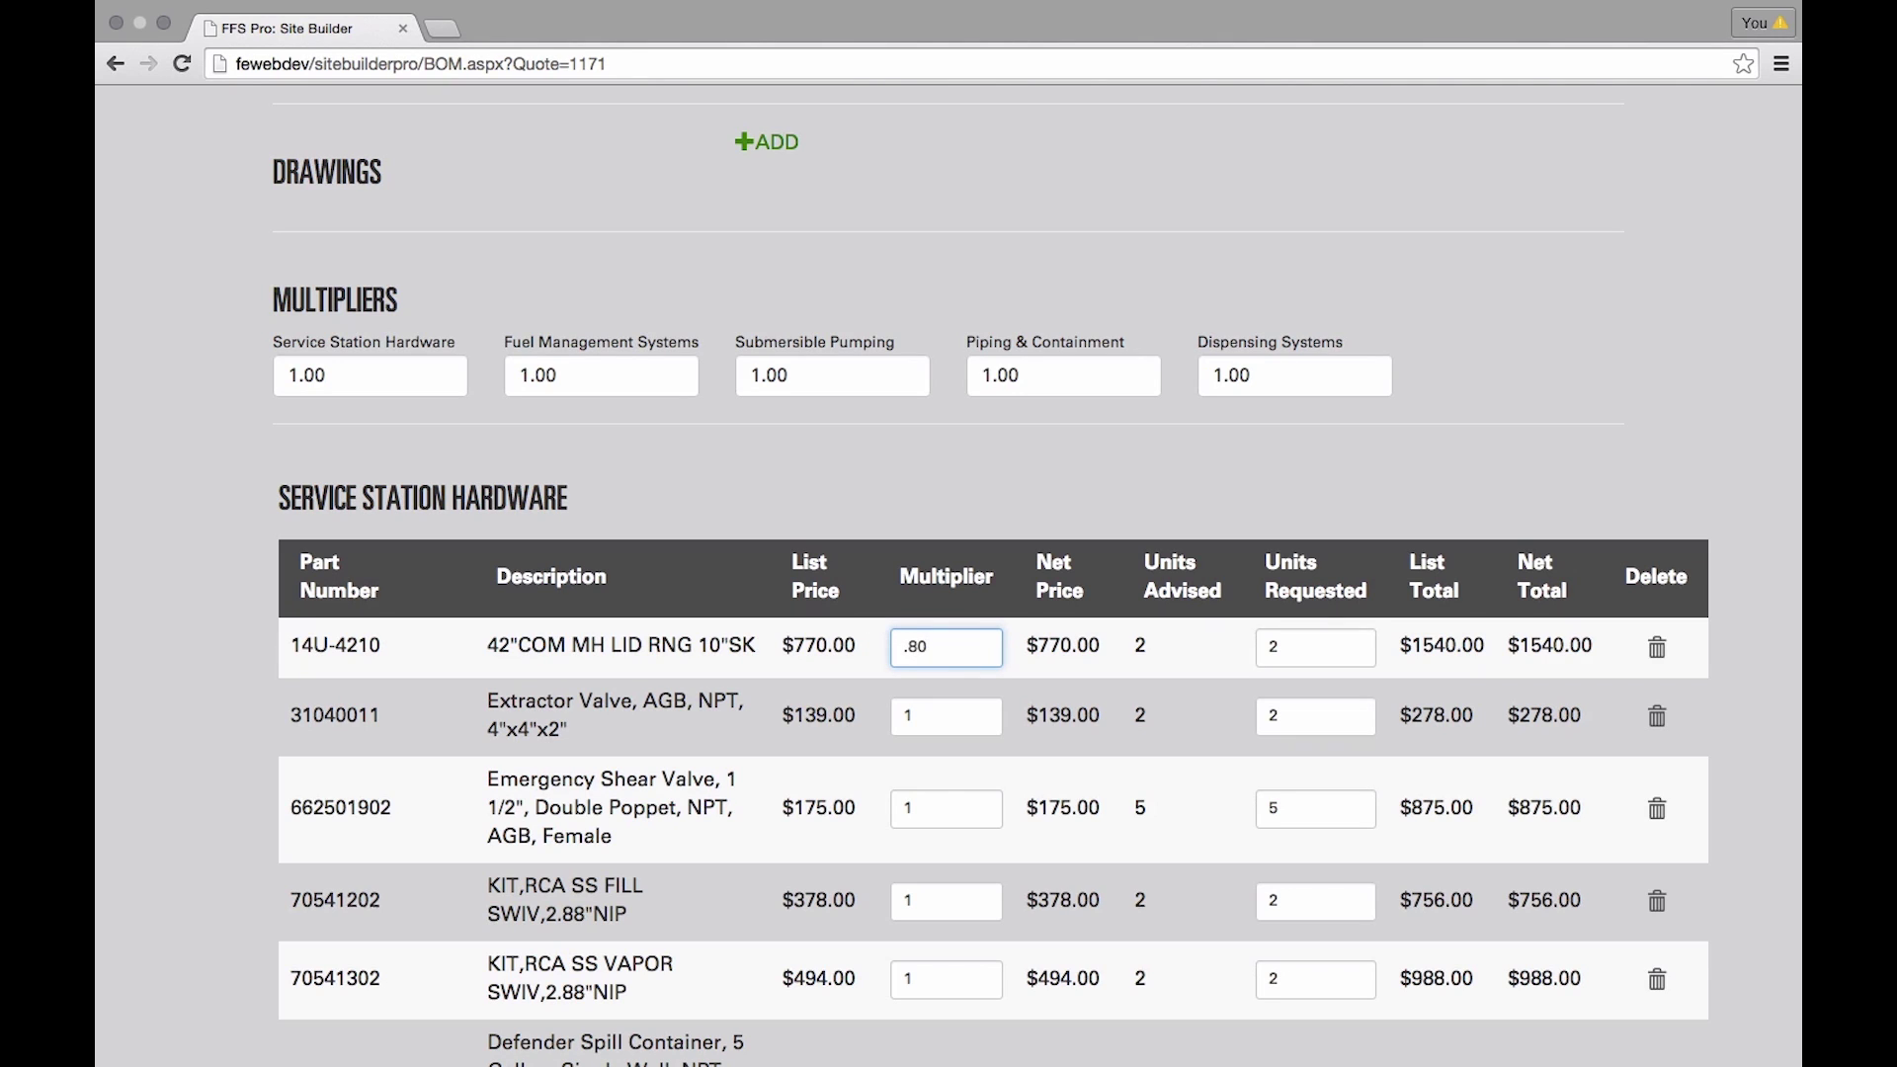
click(1325, 638)
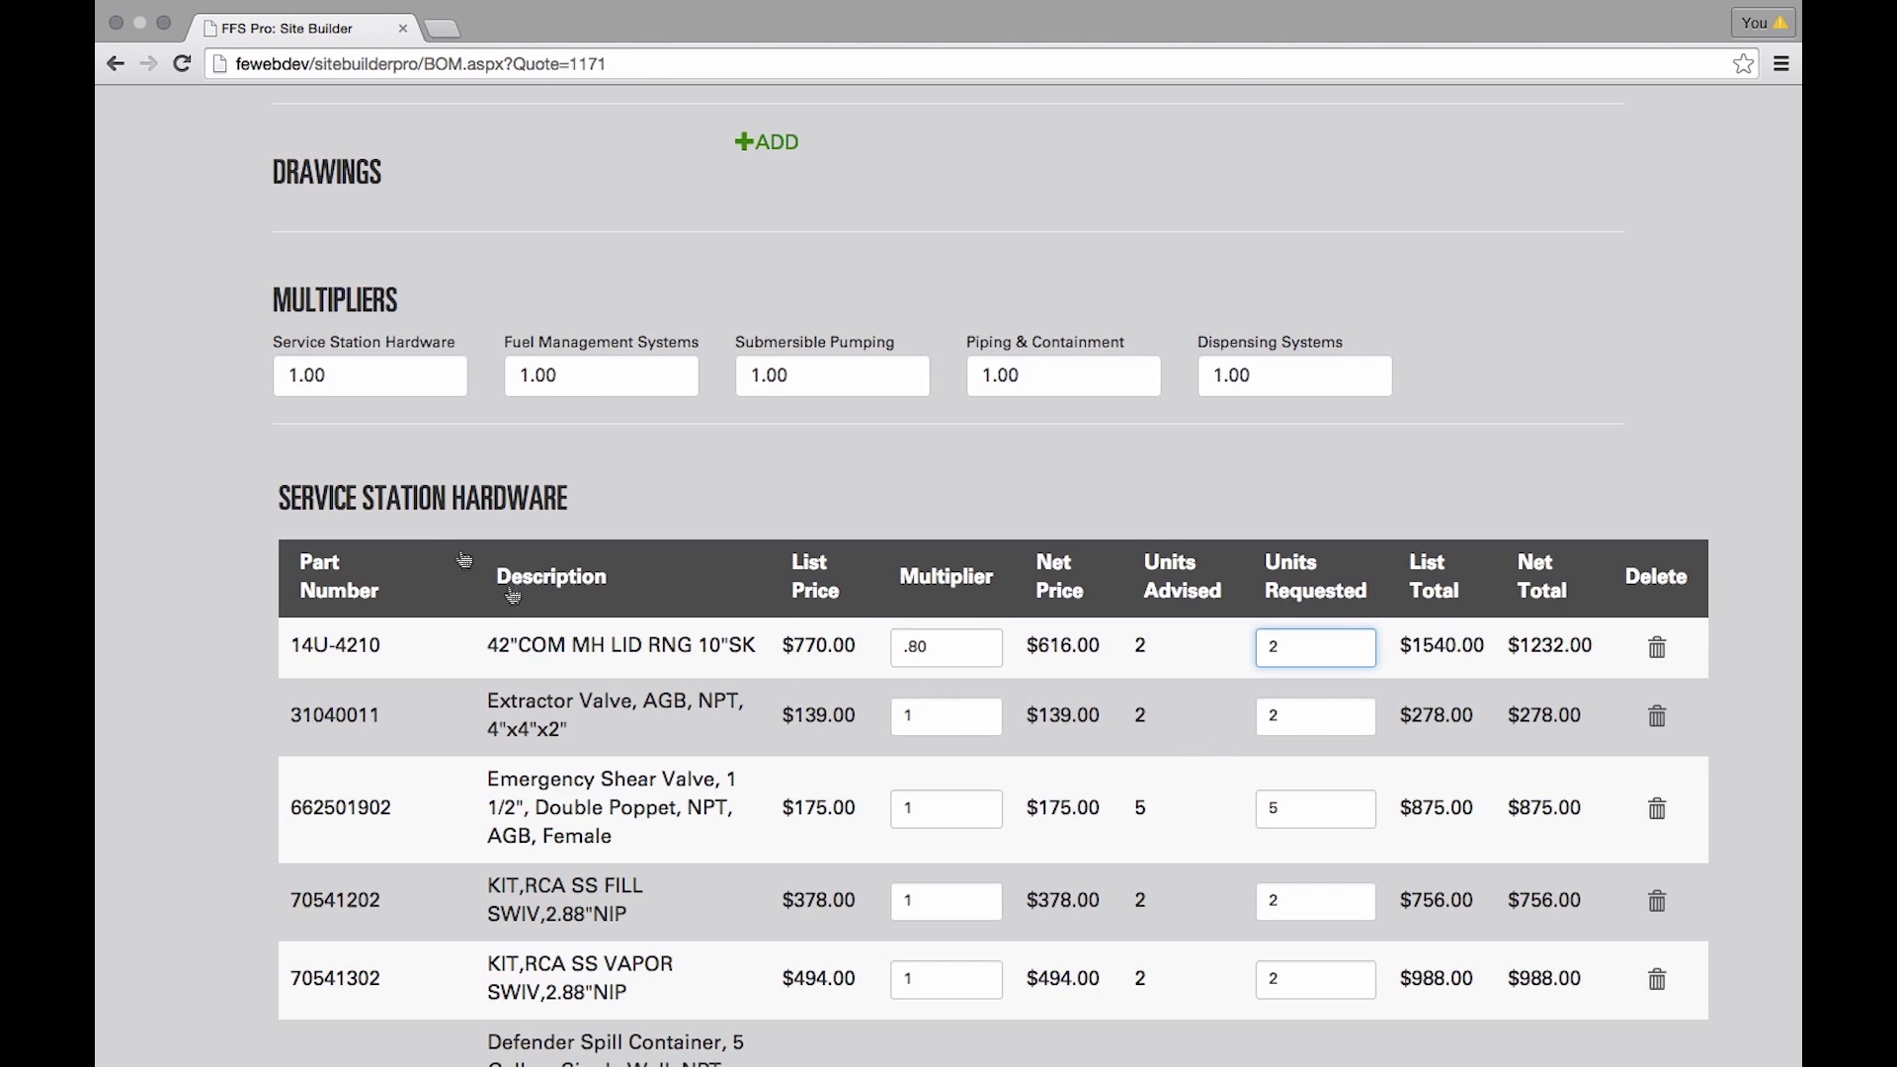
- Set the Service Station Hardware section multiplier to .75 for all hardware items
drag(398, 366, 287, 360)
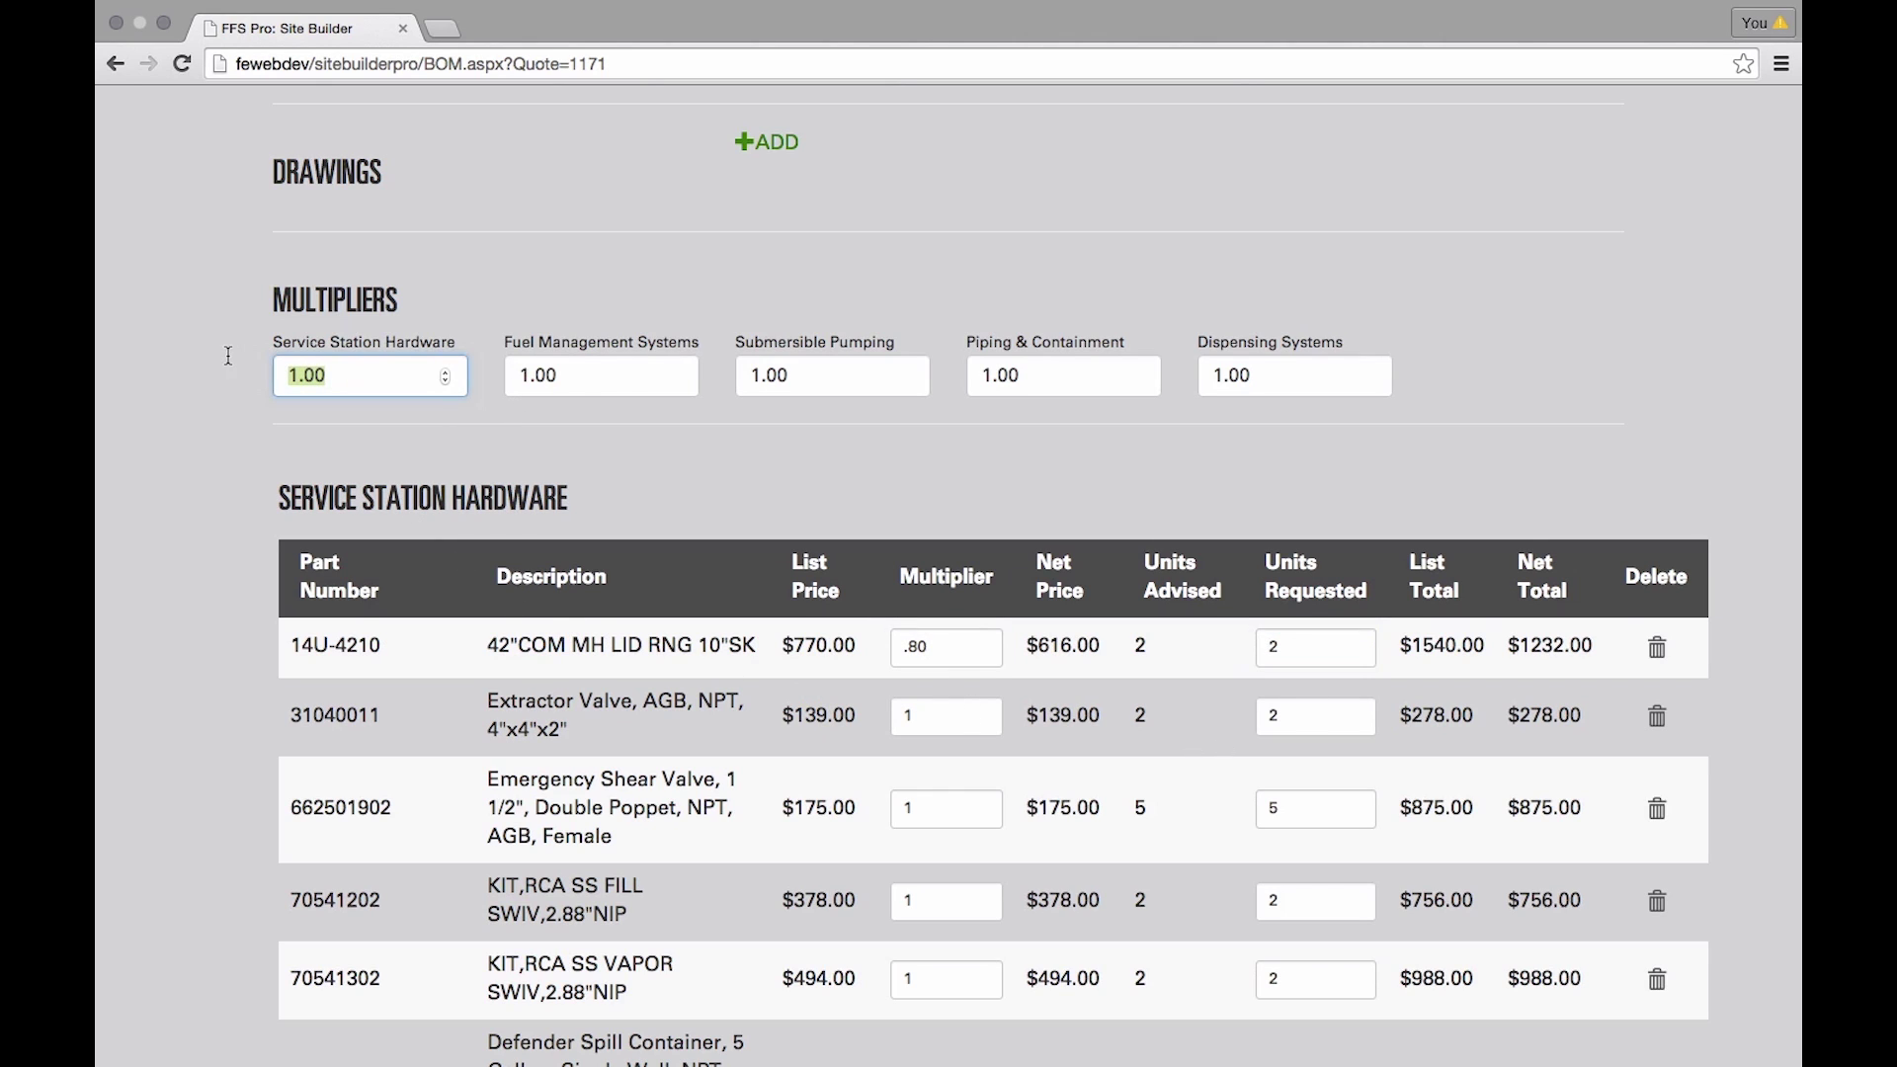
text(.)
key(Tab)
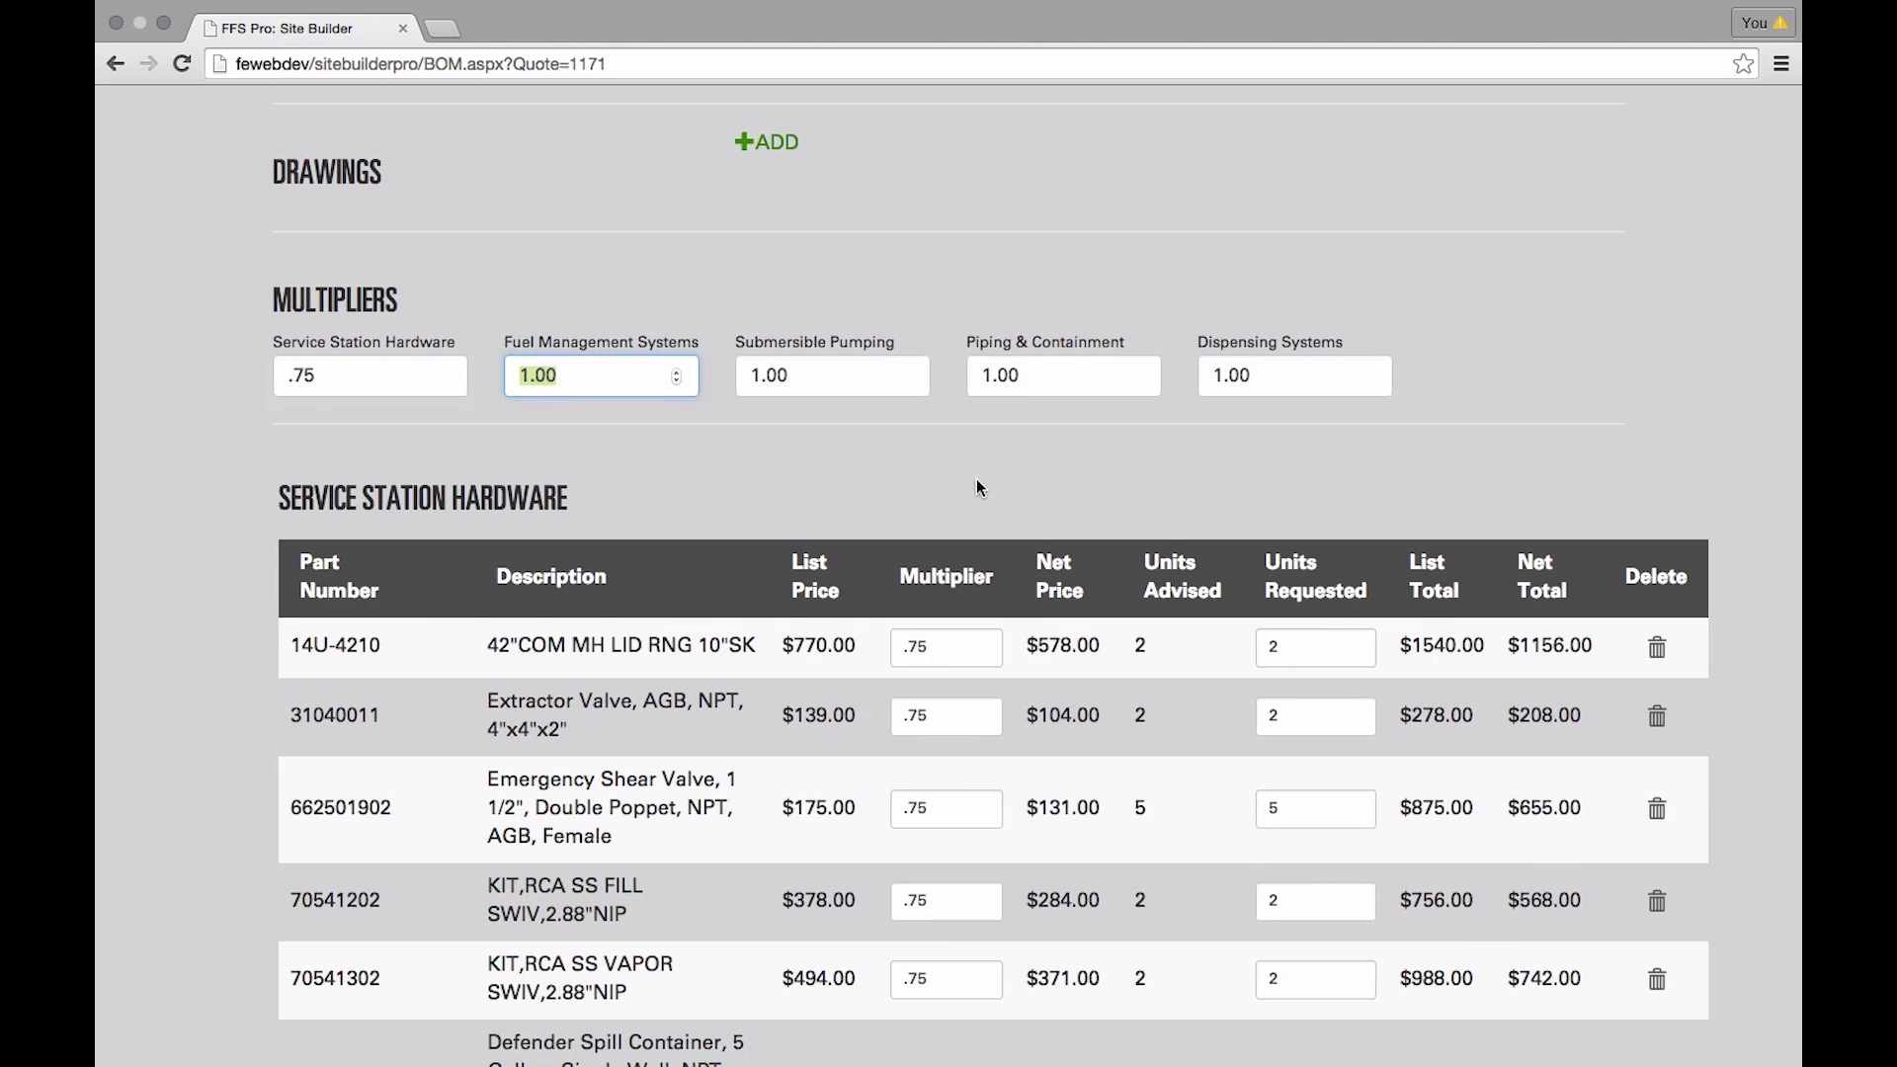
scroll(978, 480, down, 2)
scroll(984, 487, down, 3)
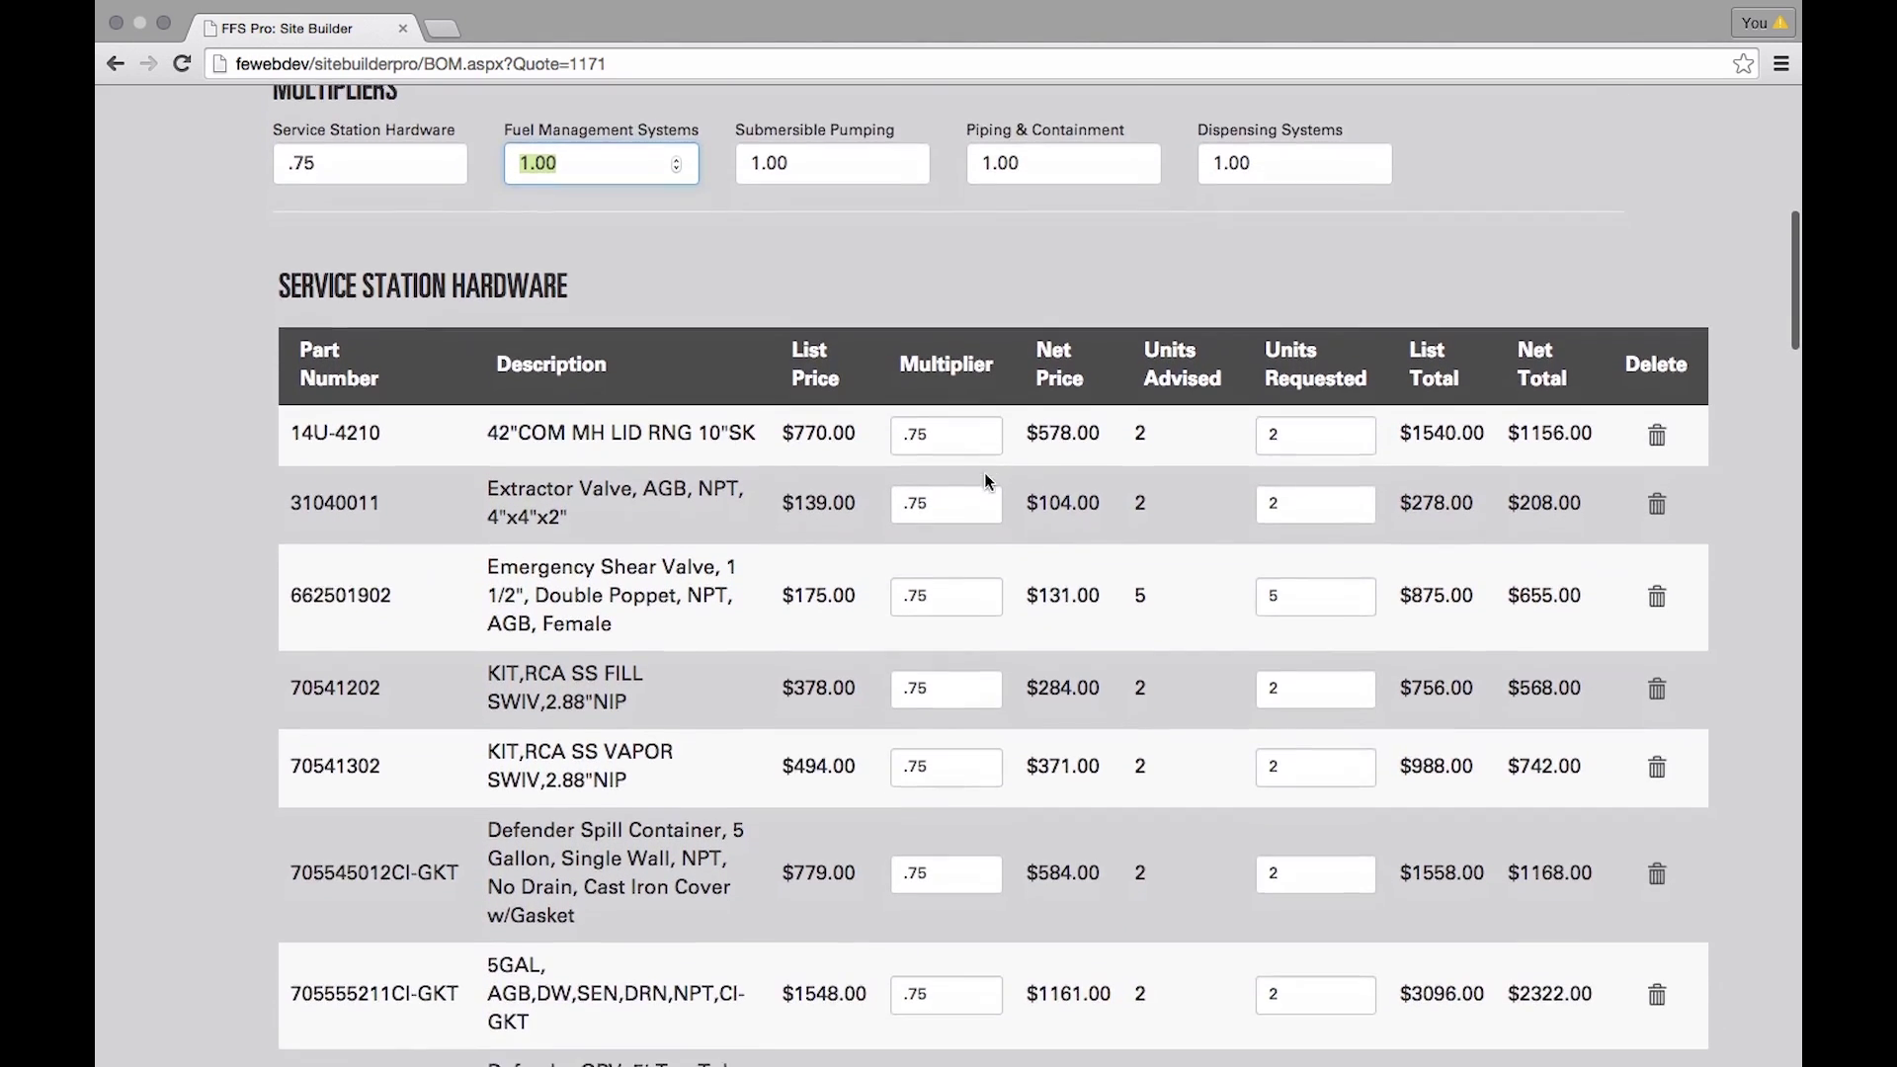
scroll(995, 423, up, 2)
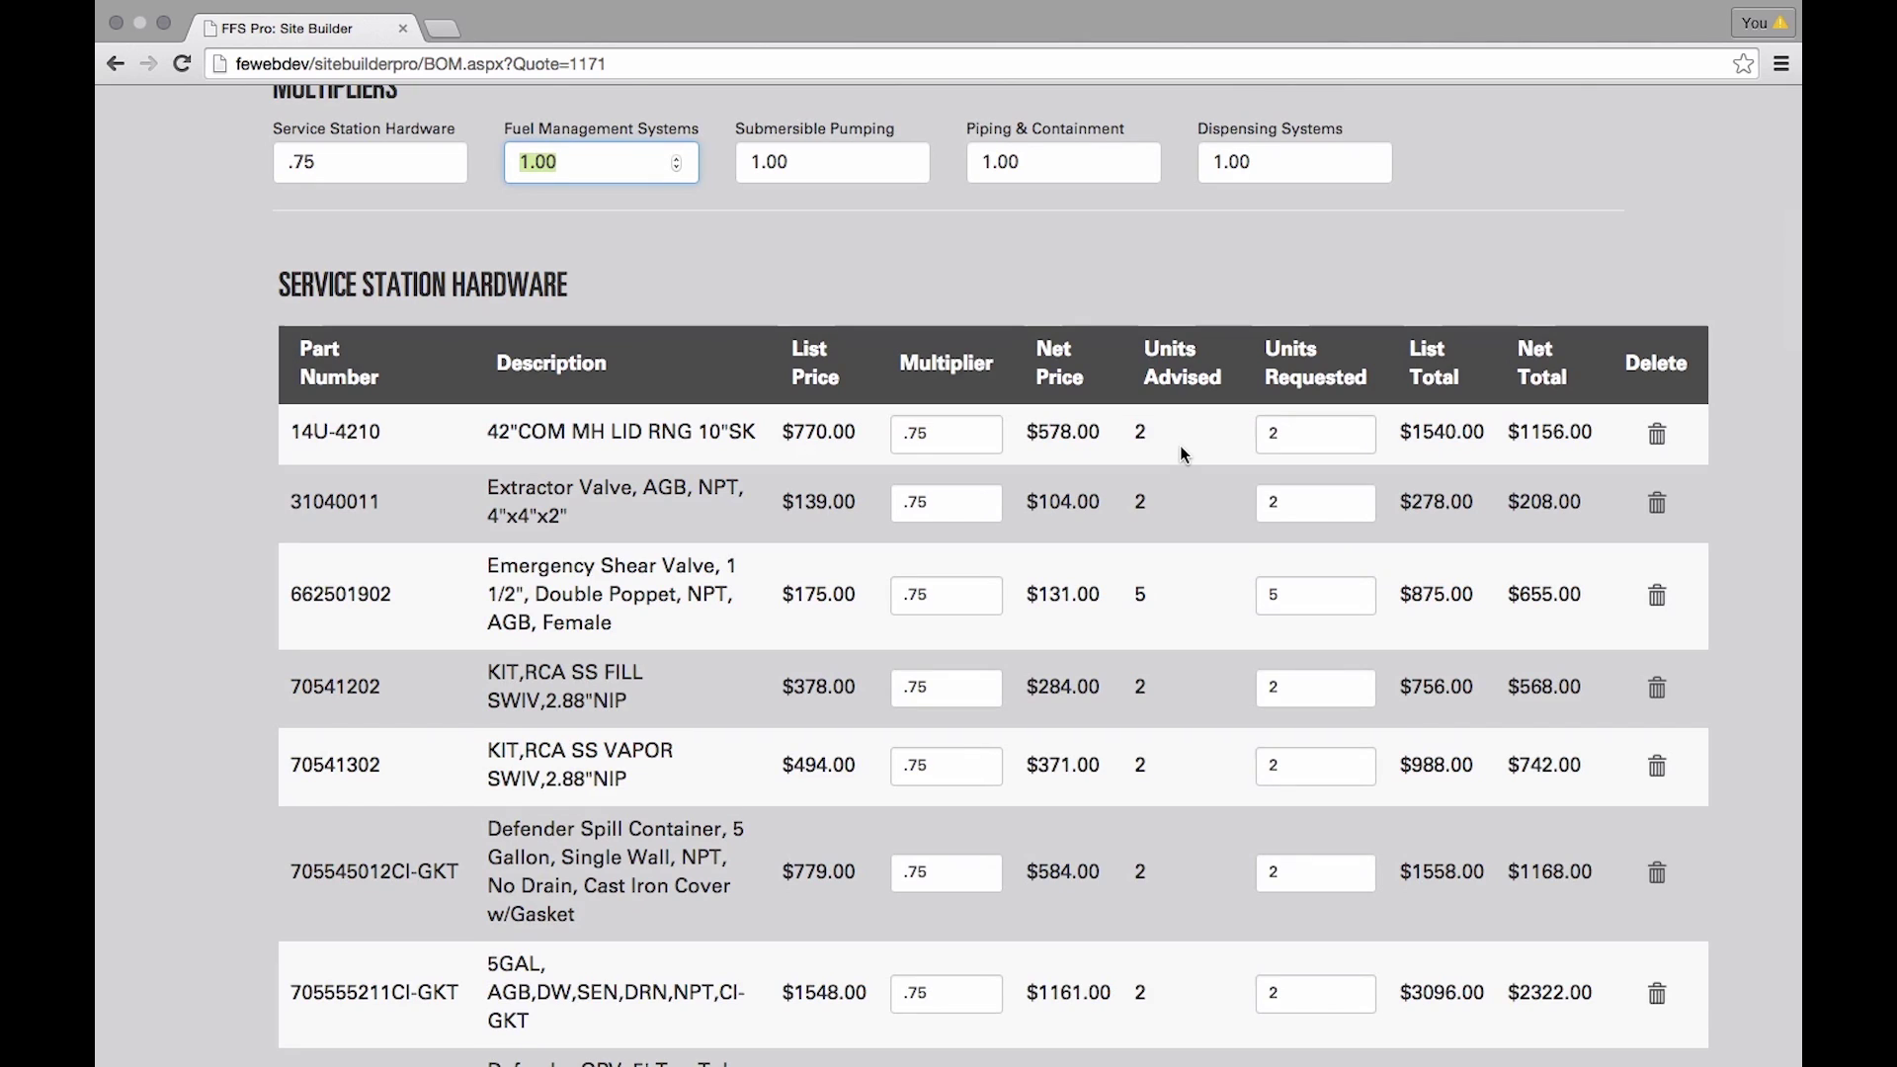
- Set the 14U-4210 line to 3 requested units
click(1309, 435)
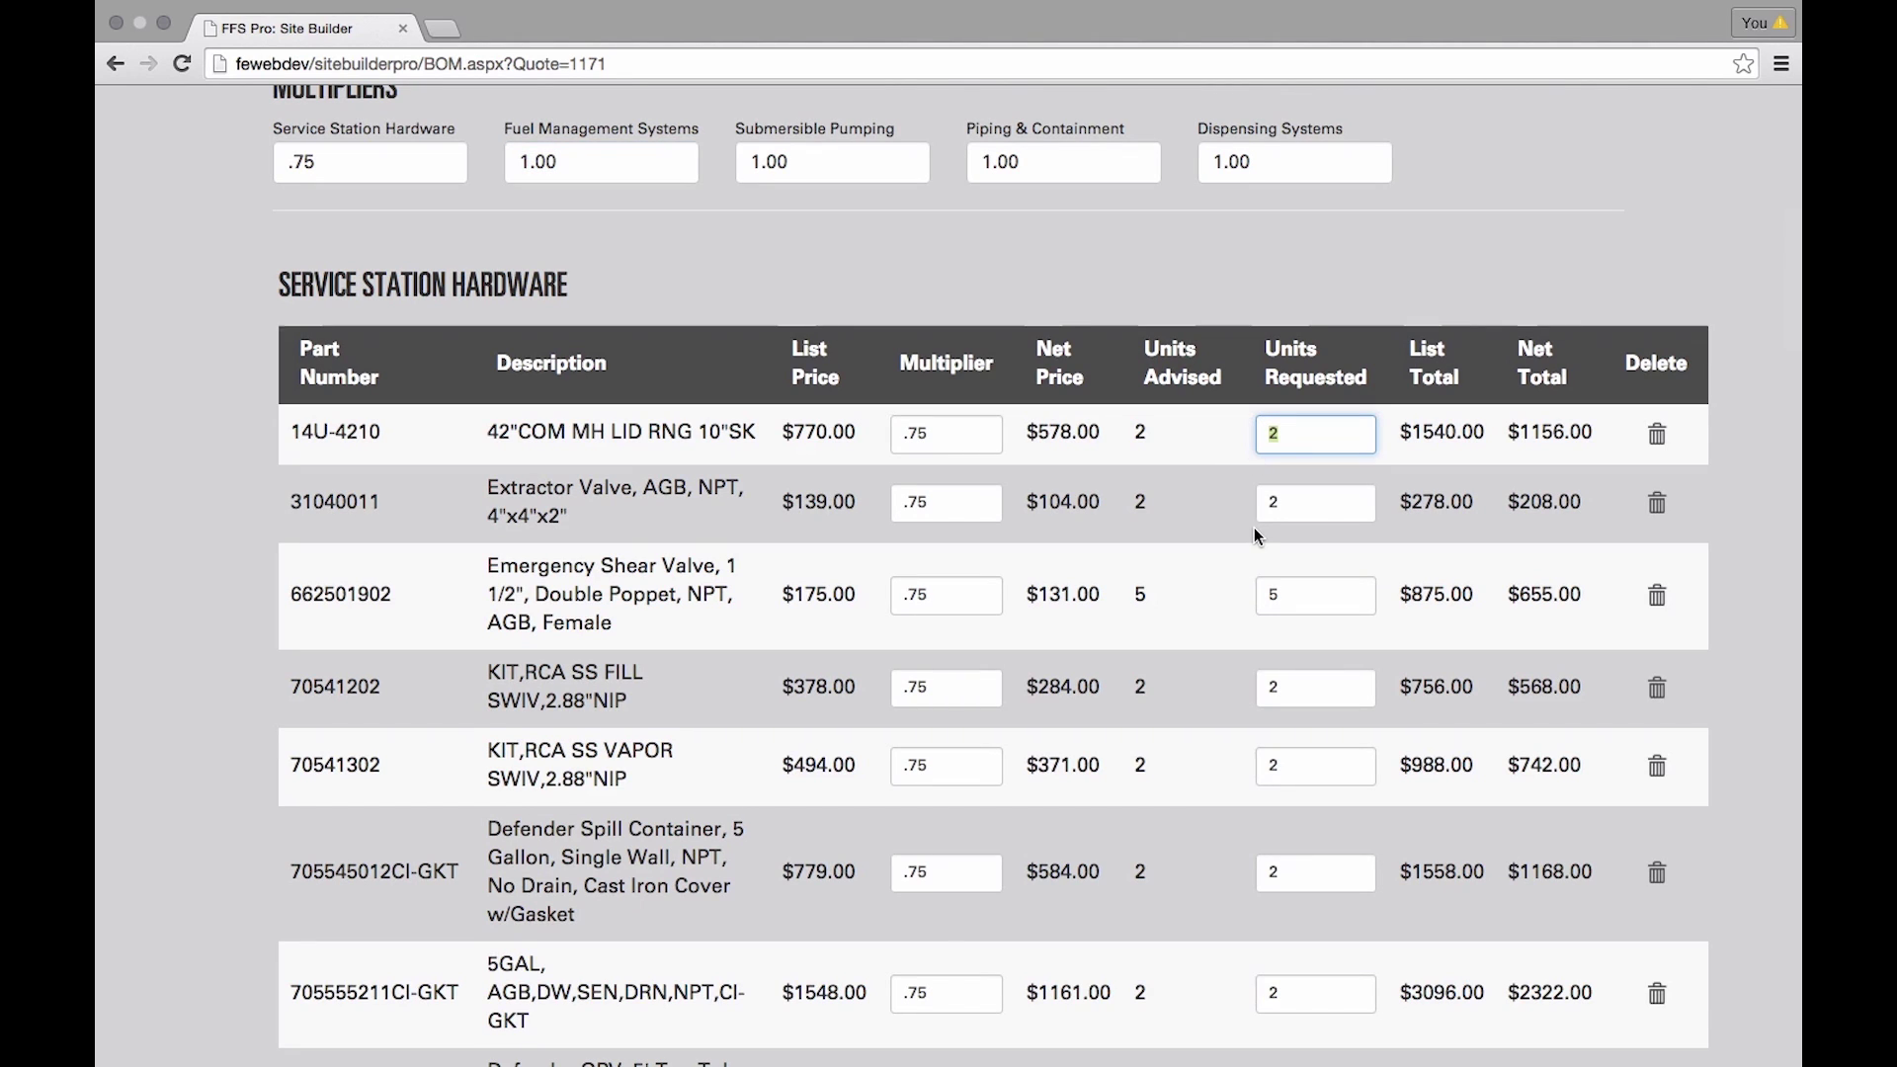
text(3)
click(1309, 503)
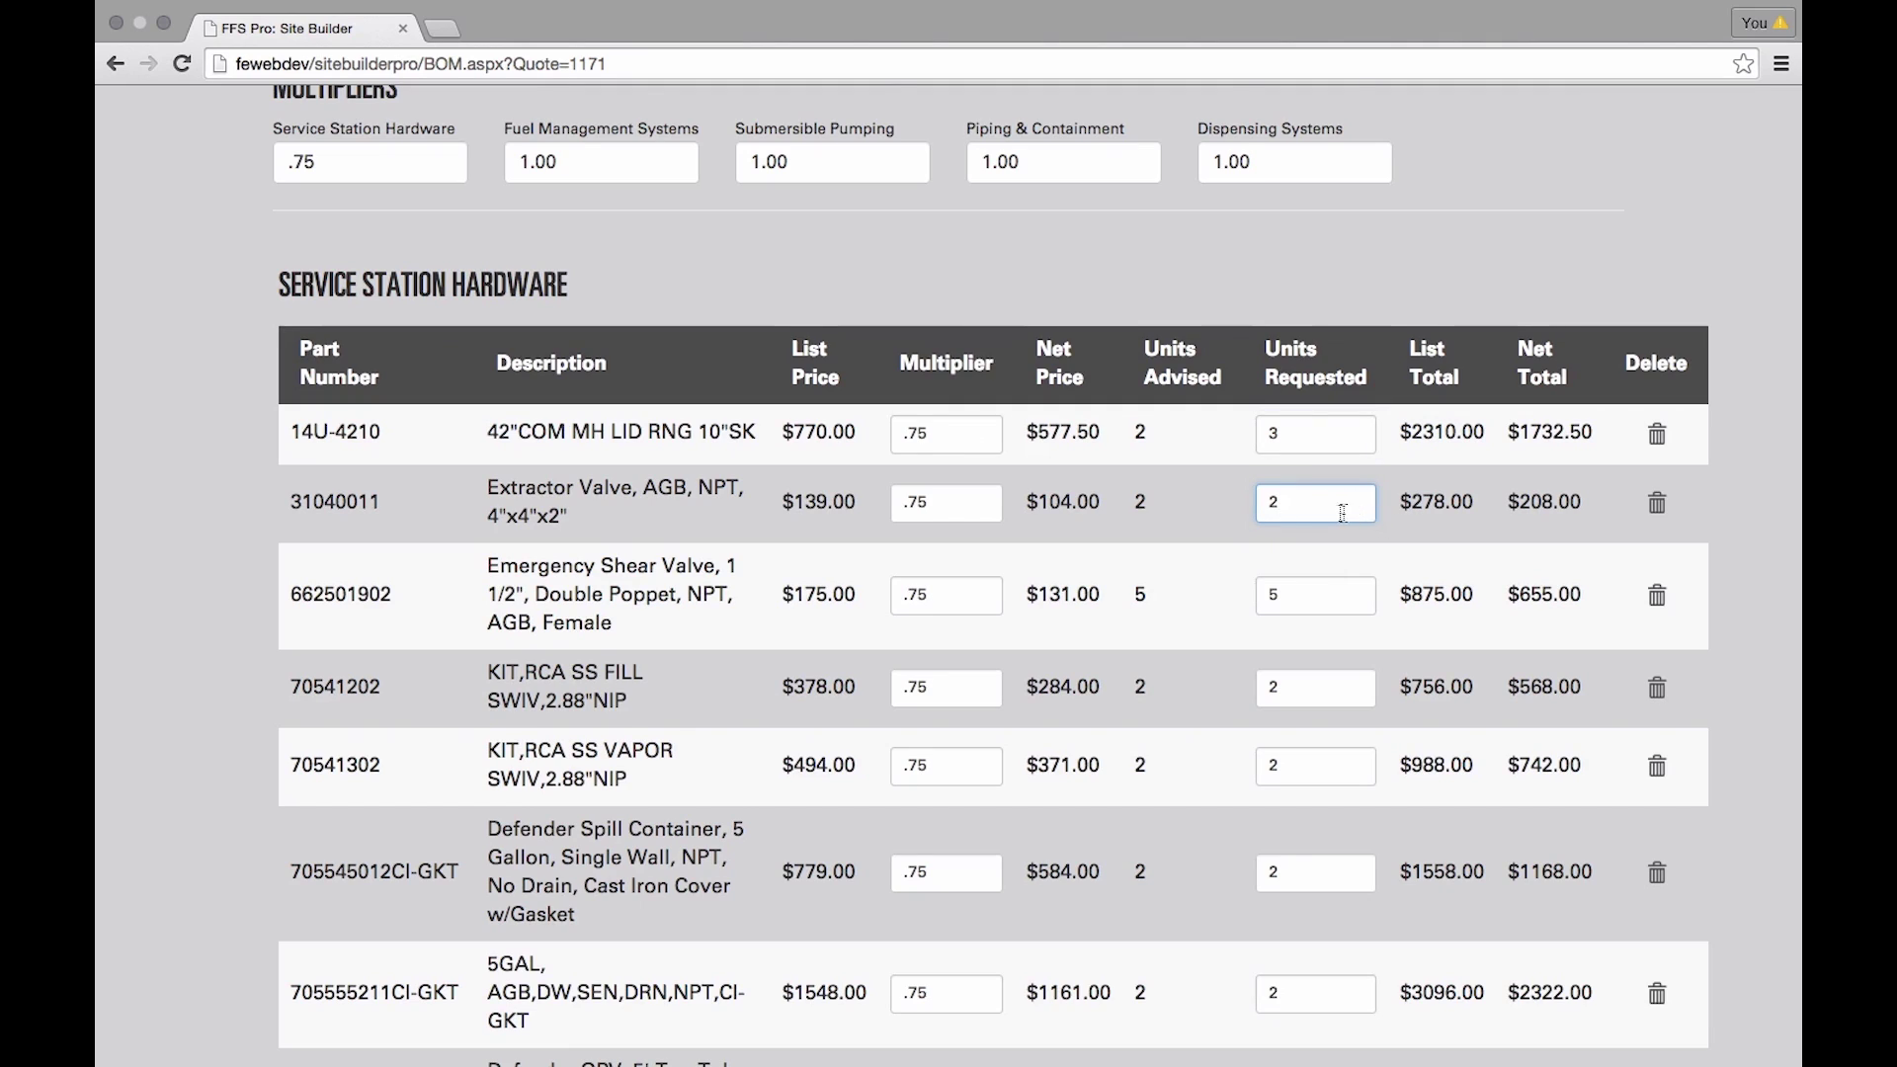
- Delete the FIREFLX CN part FF15X15MSXEZM row from the hardware list
scroll(1333, 509, down, 5)
scroll(1339, 512, down, 5)
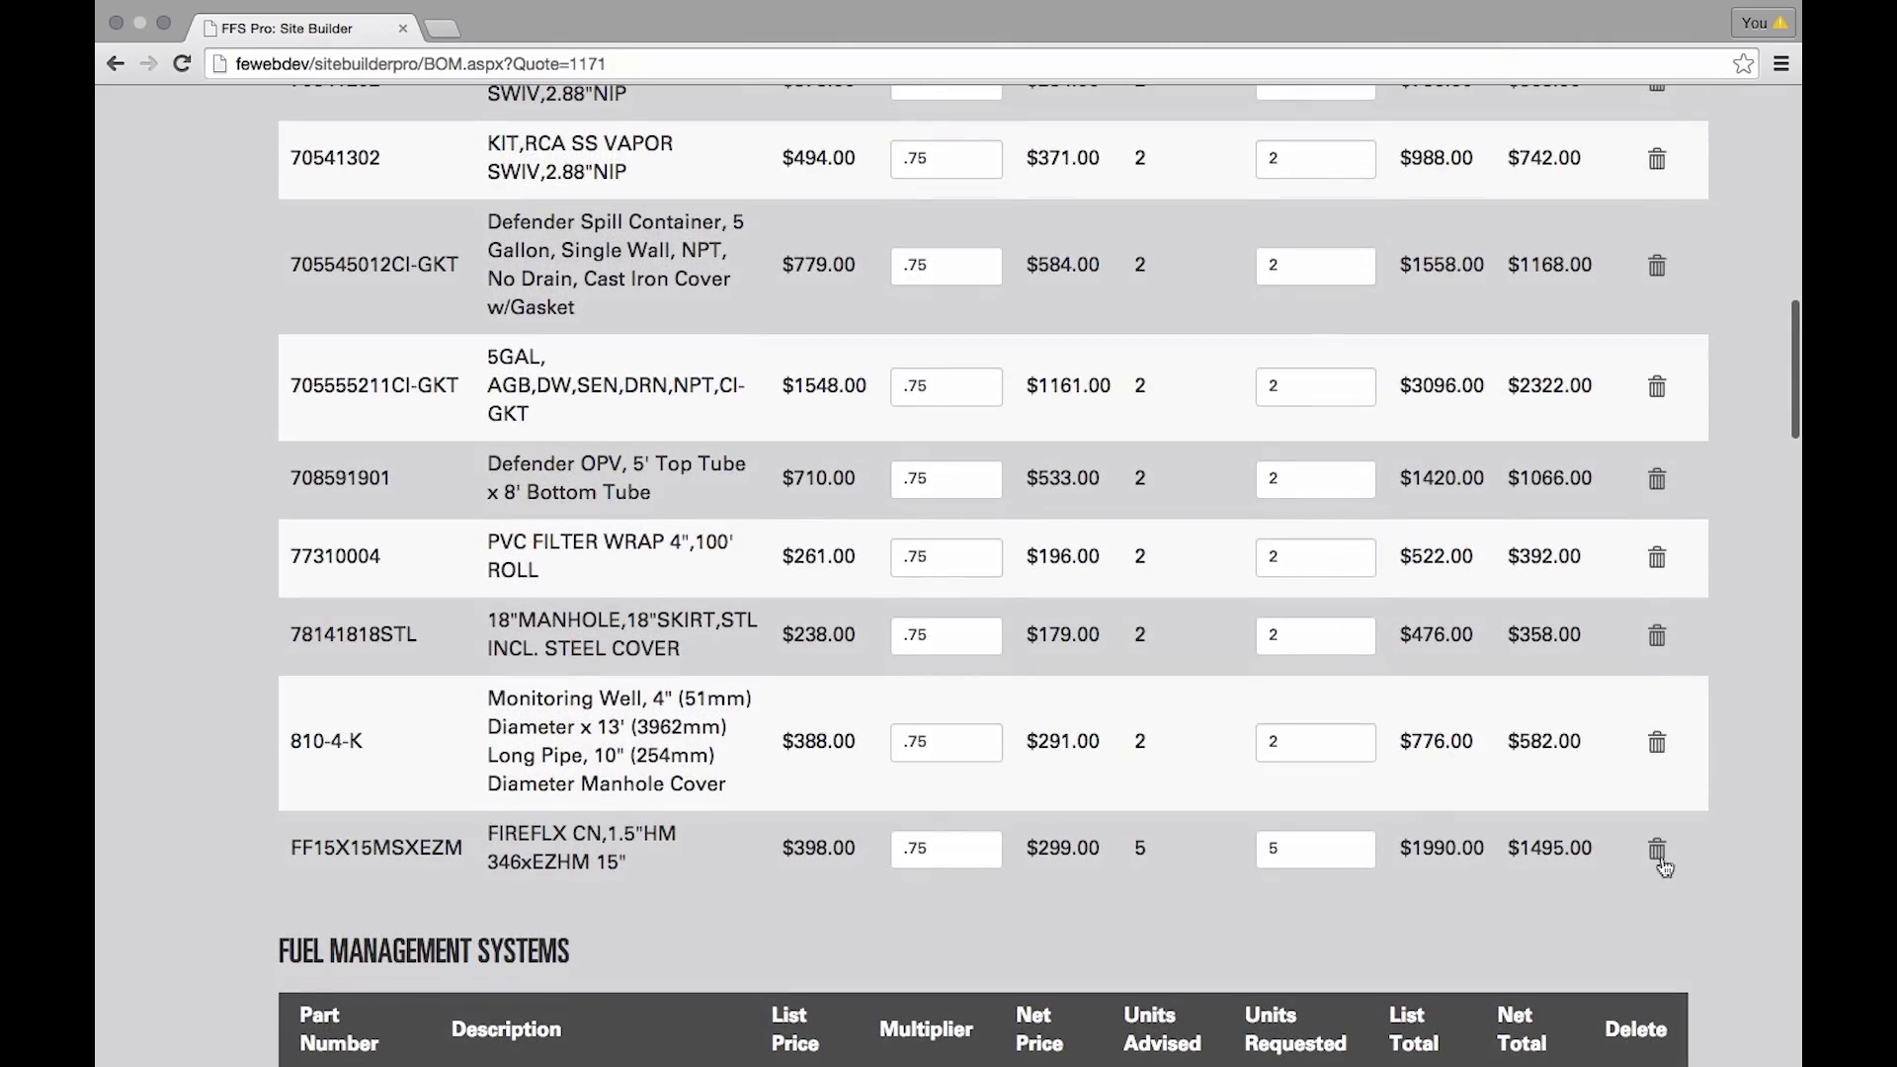
click(1657, 850)
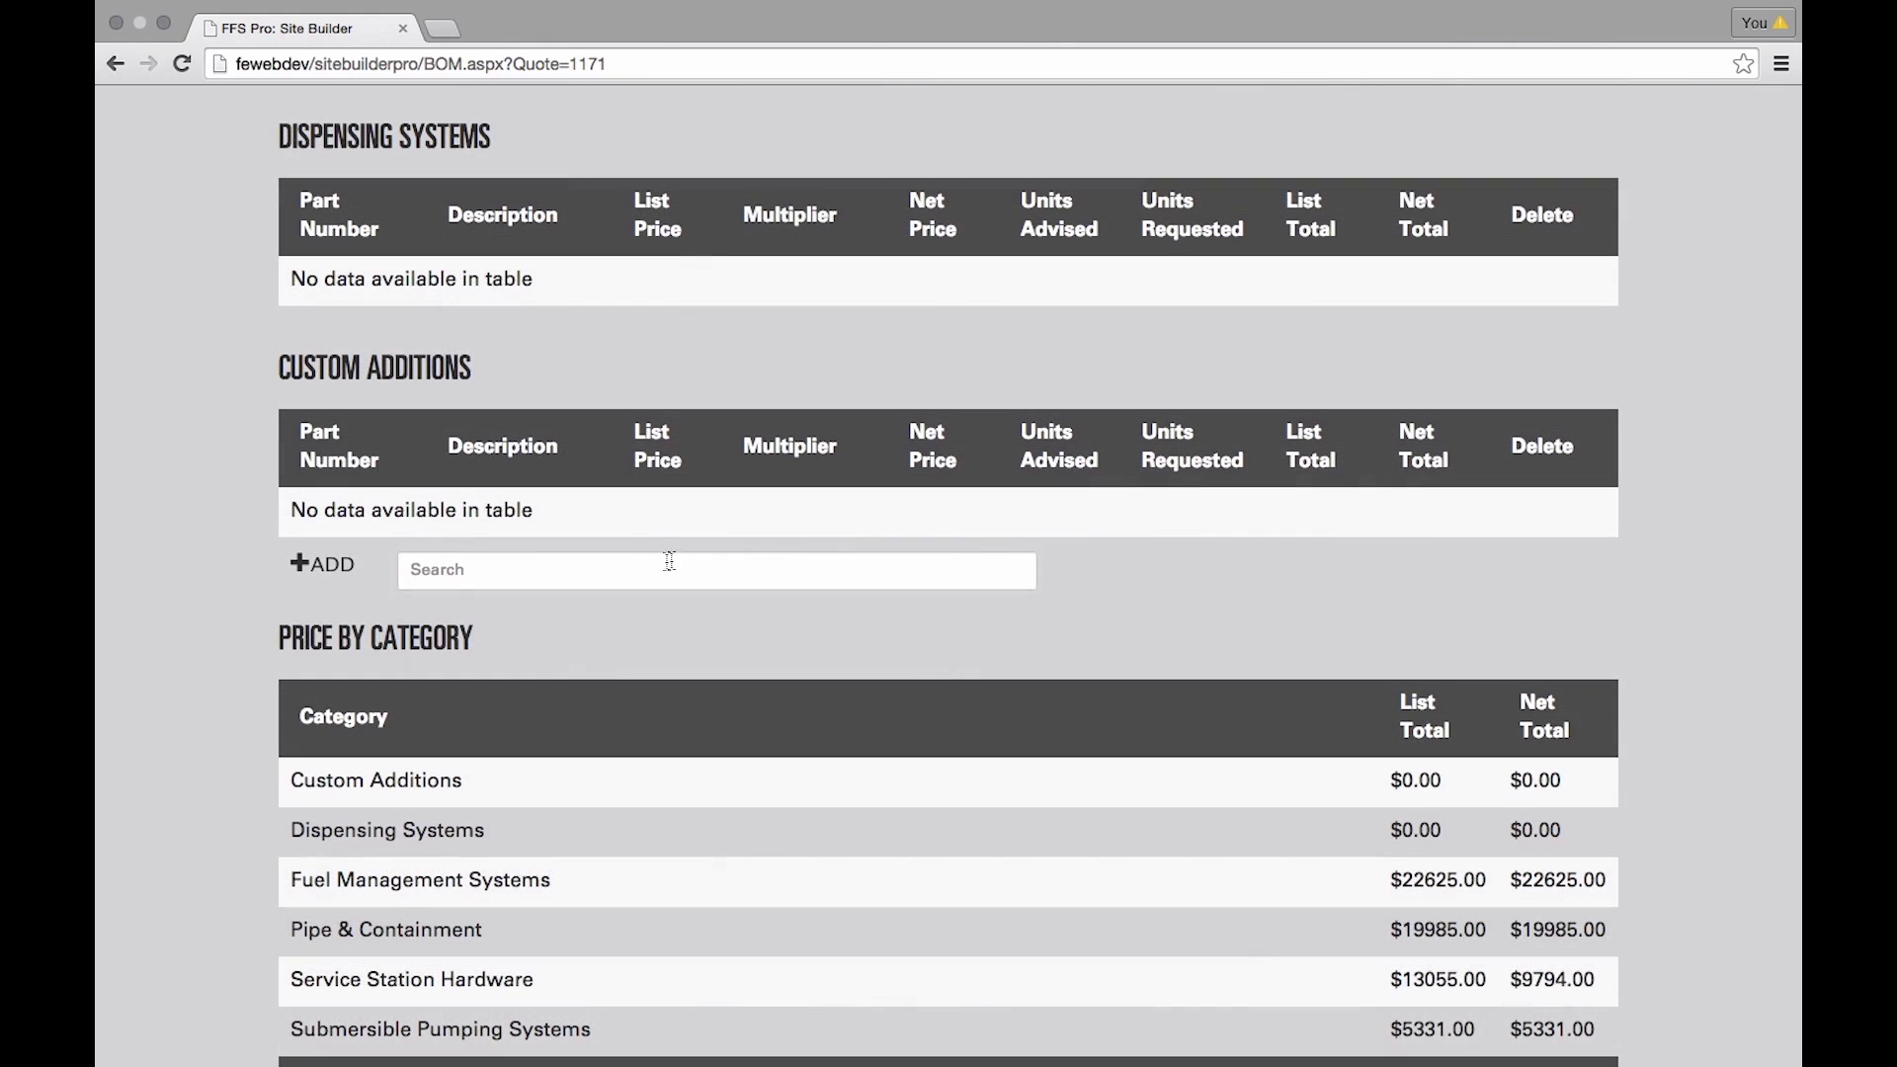
click(658, 564)
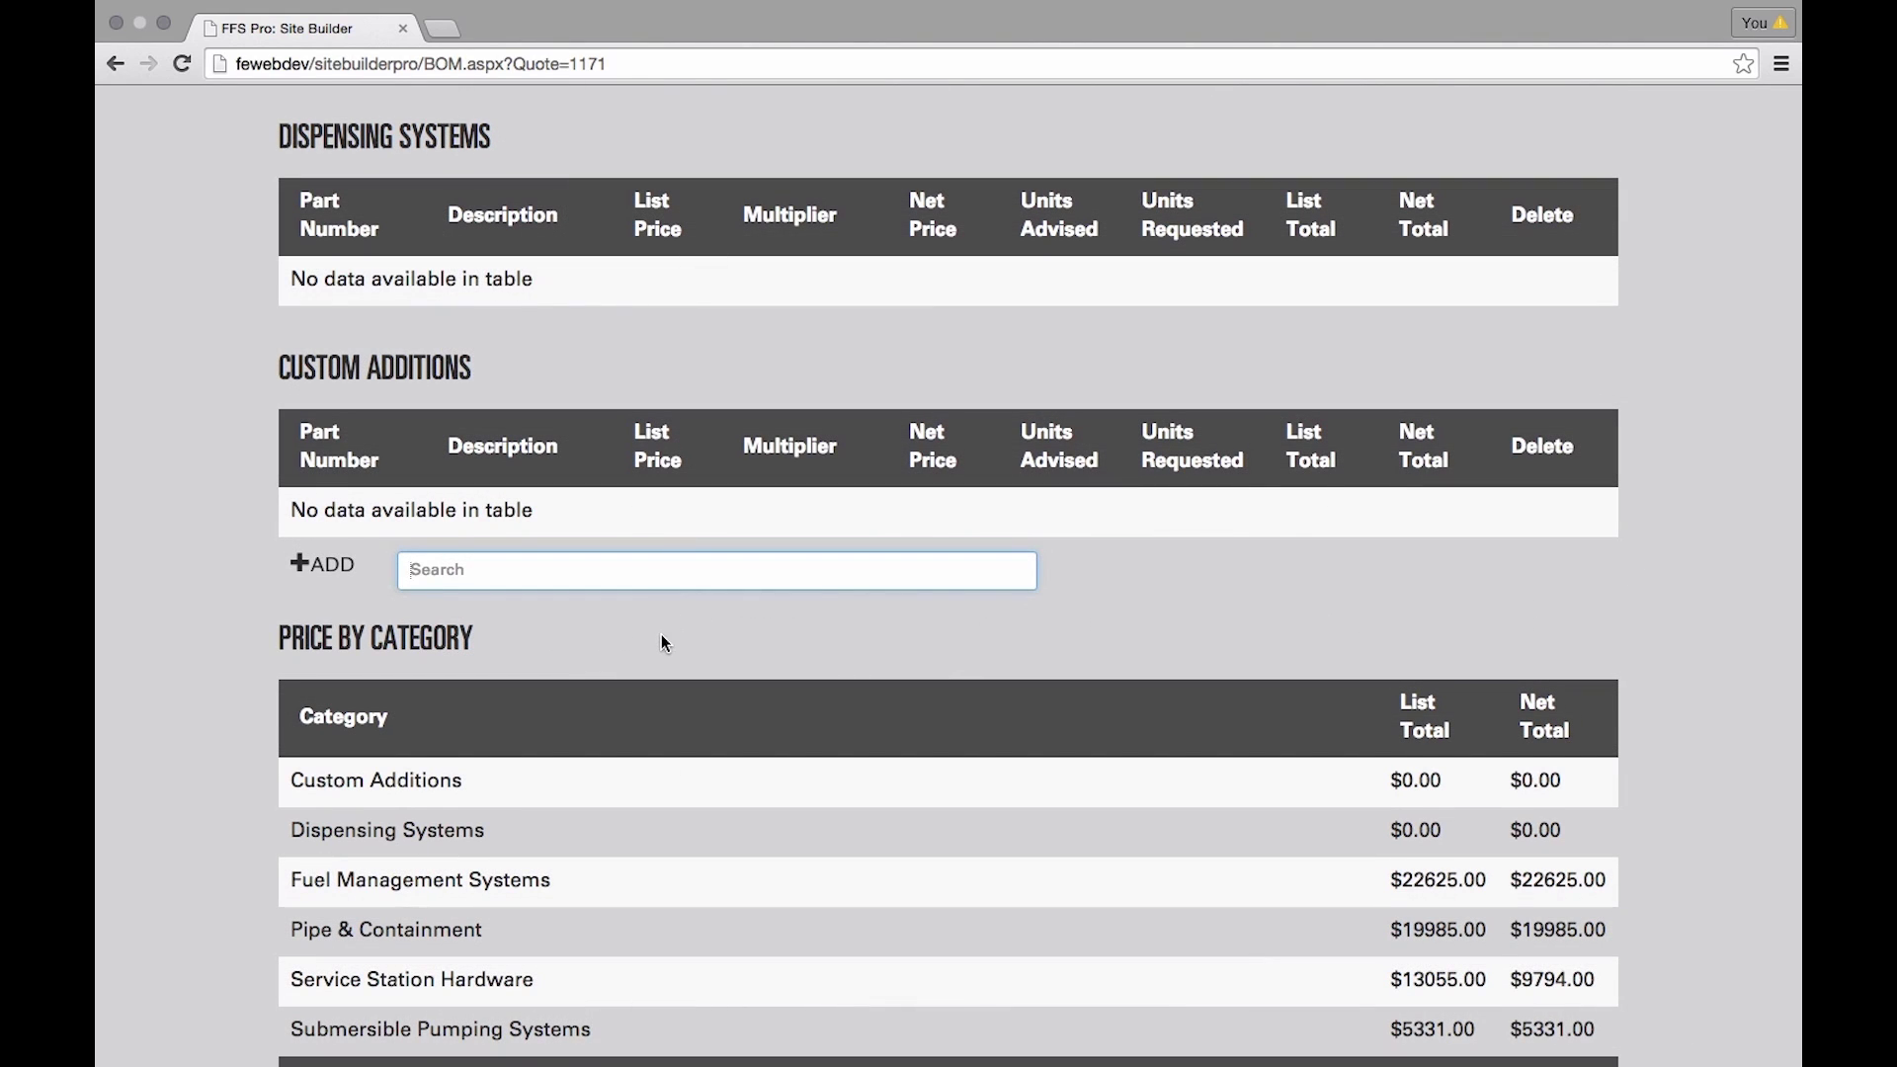
- Add adapter 66222001 and Defender spill container 705545021CI-GKT as custom additions
text(662)
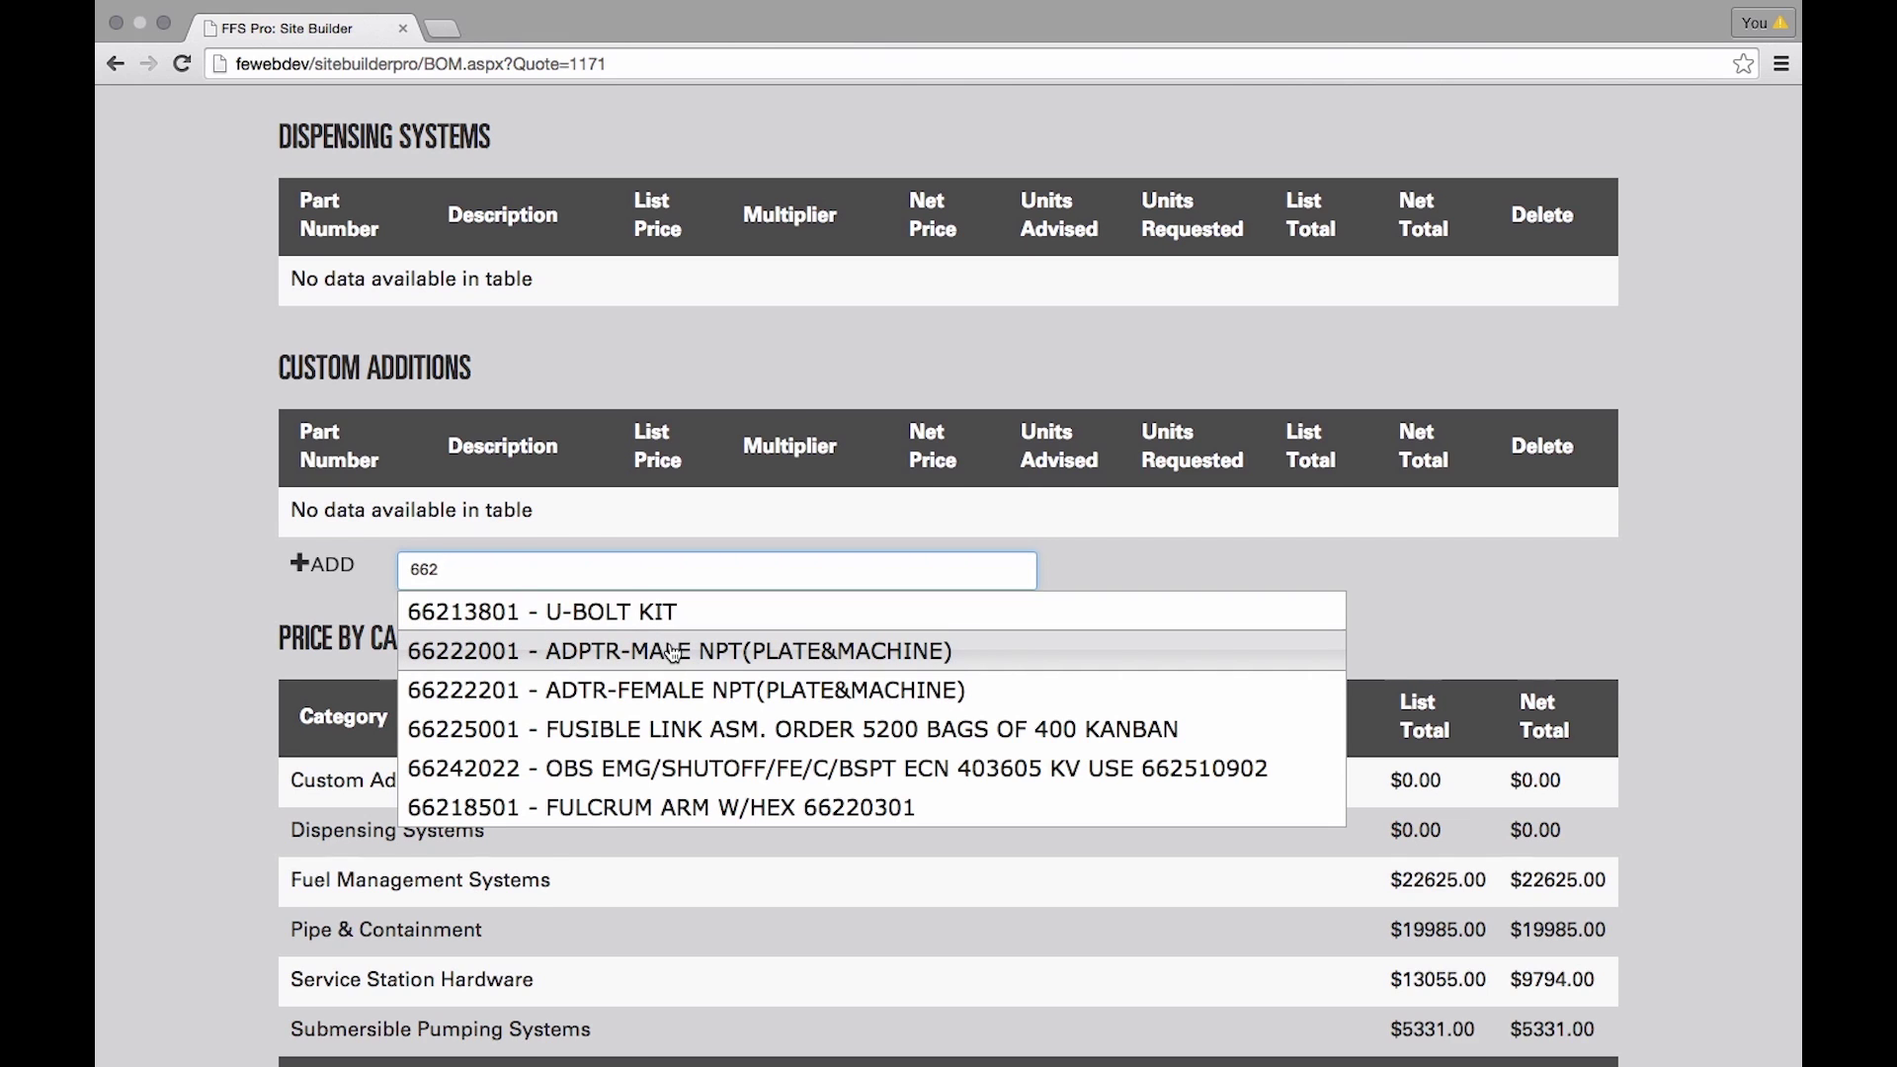
click(672, 652)
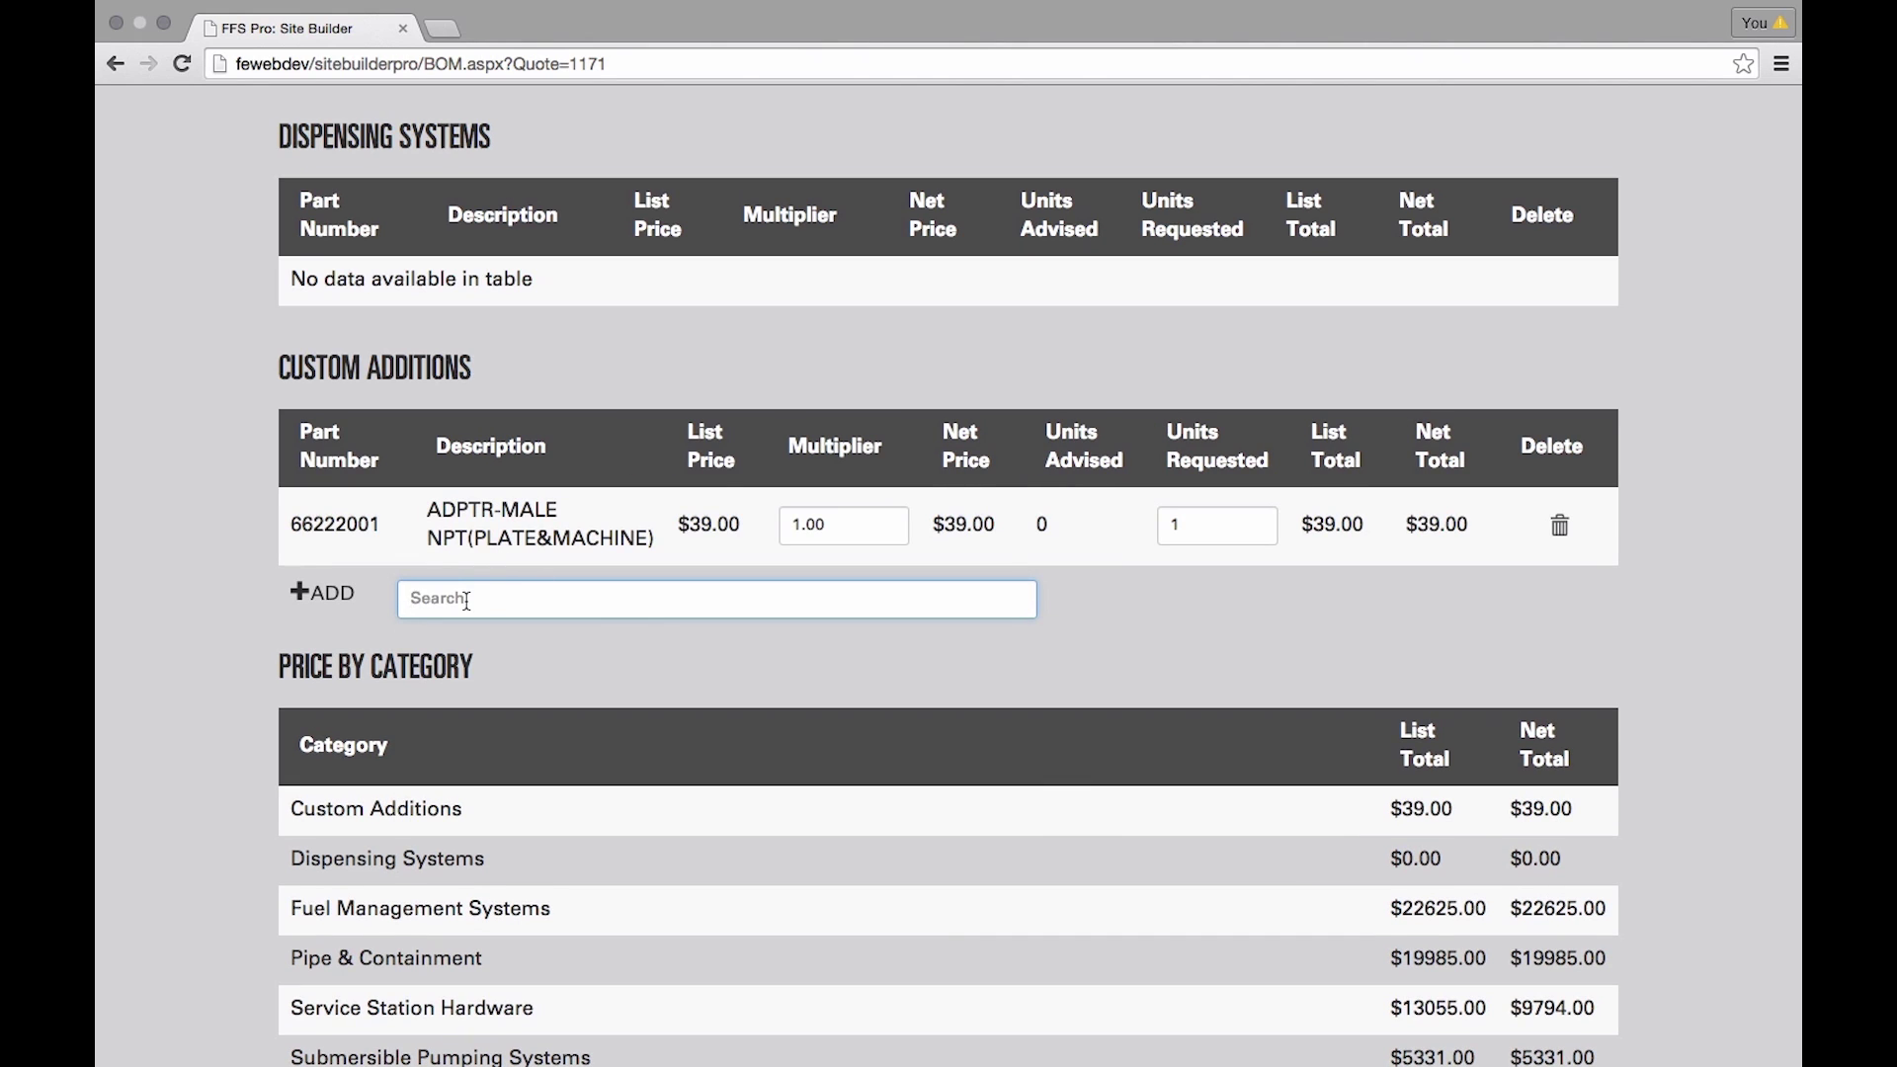
text(def)
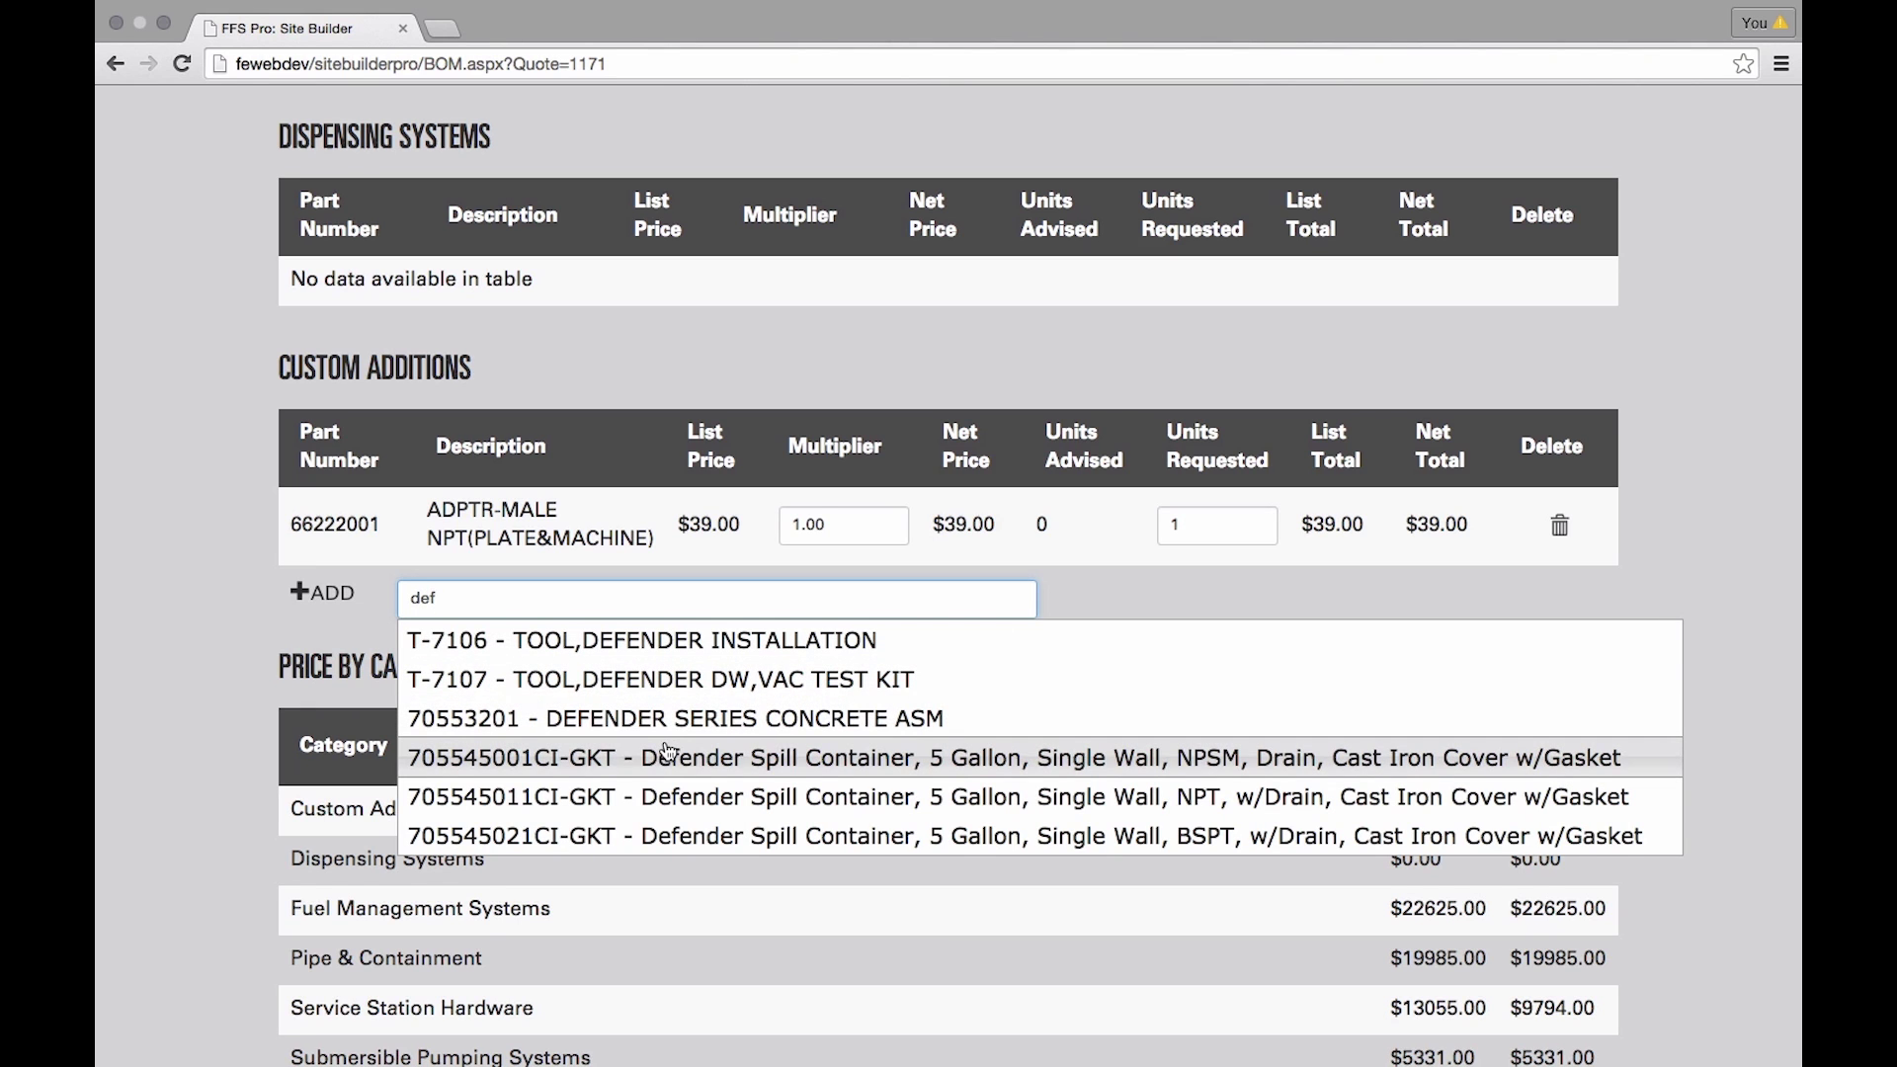
scroll(660, 753, down, 2)
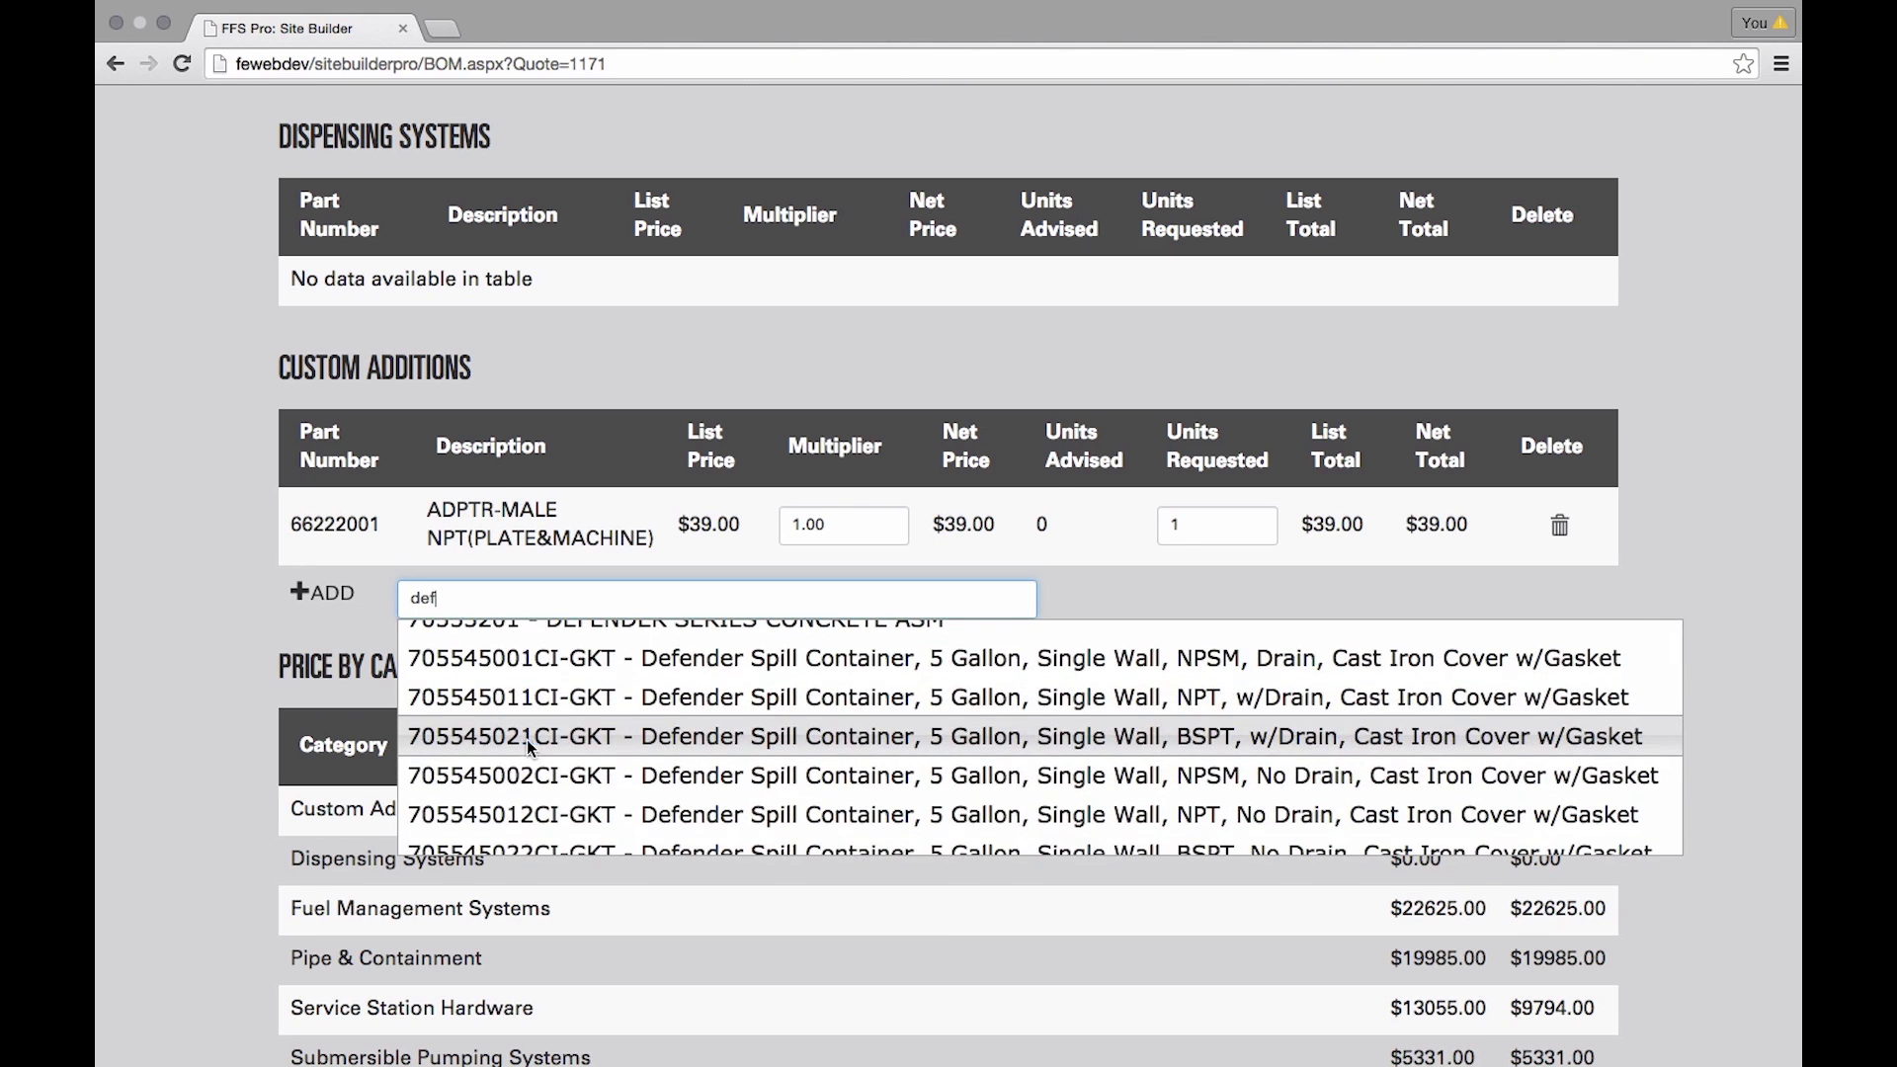
click(532, 753)
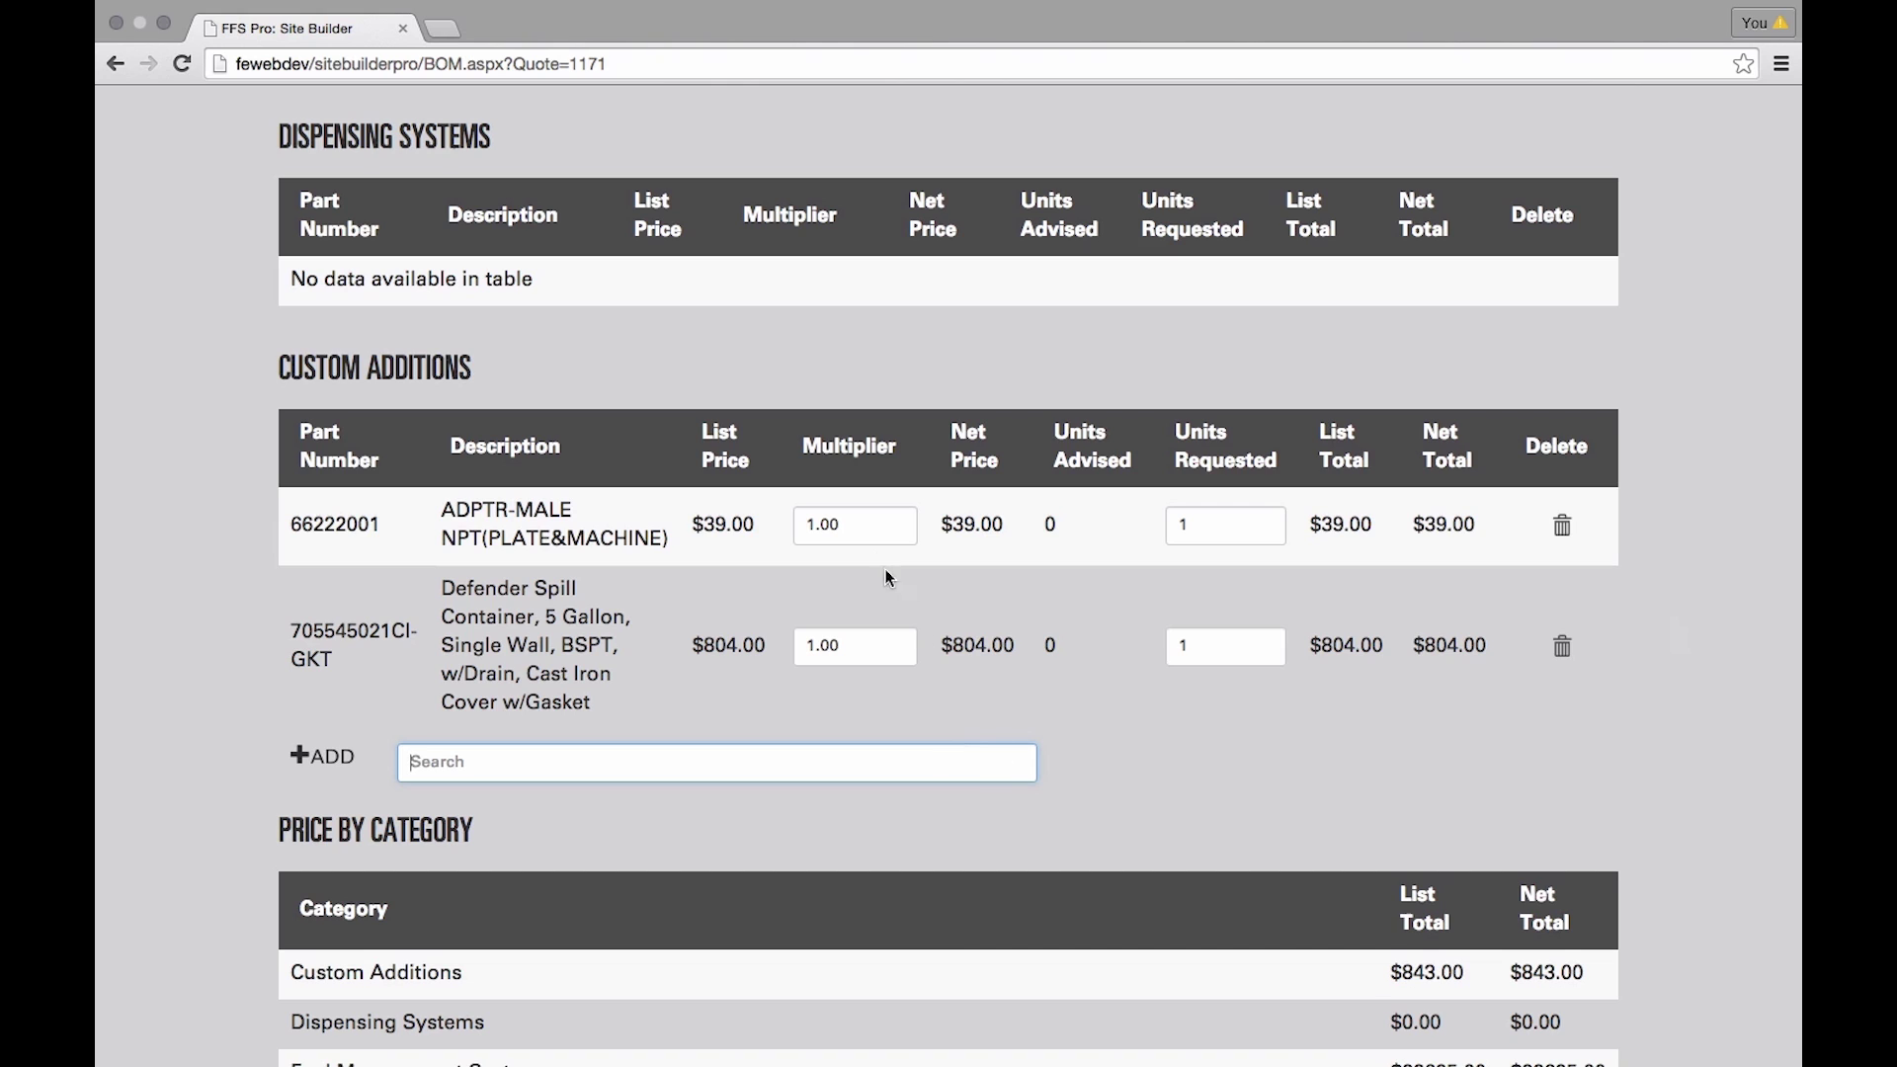
- Give adapter 66222001 a .85 multiplier and 4 requested units
click(859, 525)
text(.85)
key(Tab)
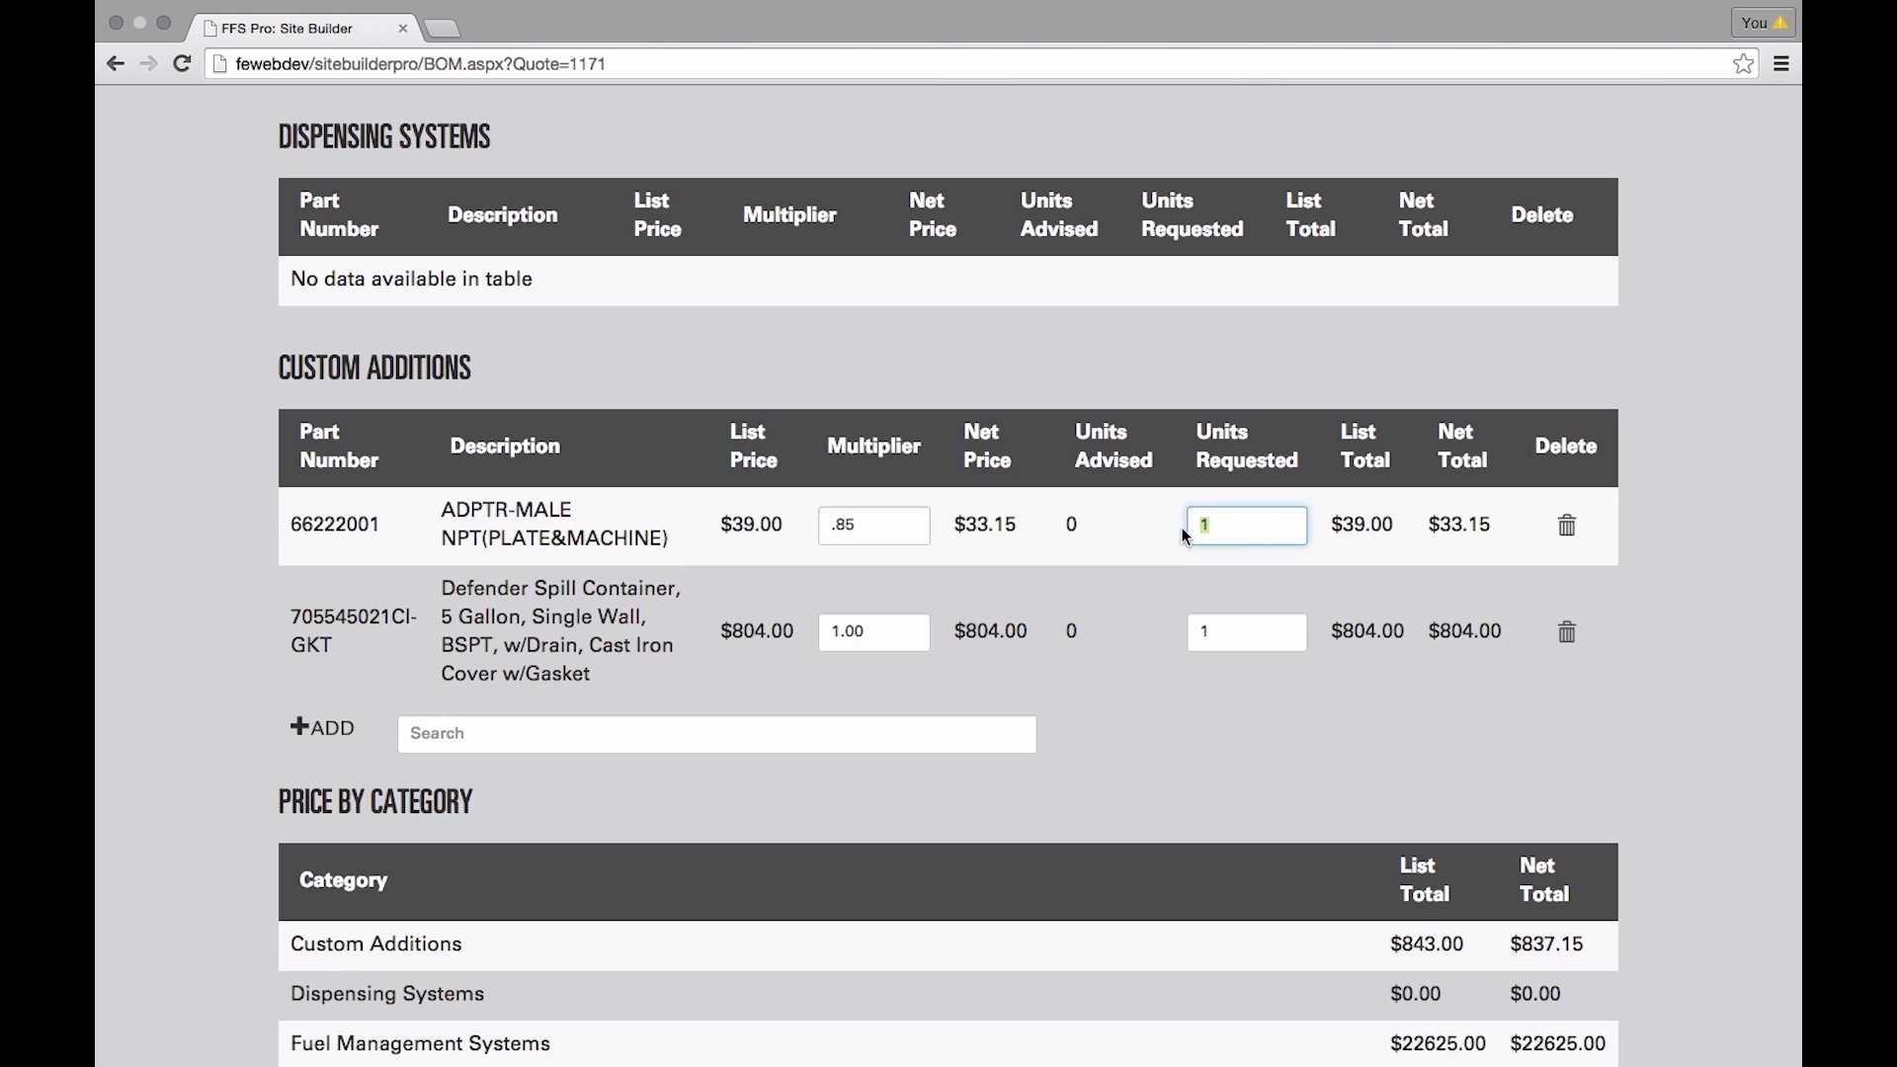
text(4)
click(1231, 710)
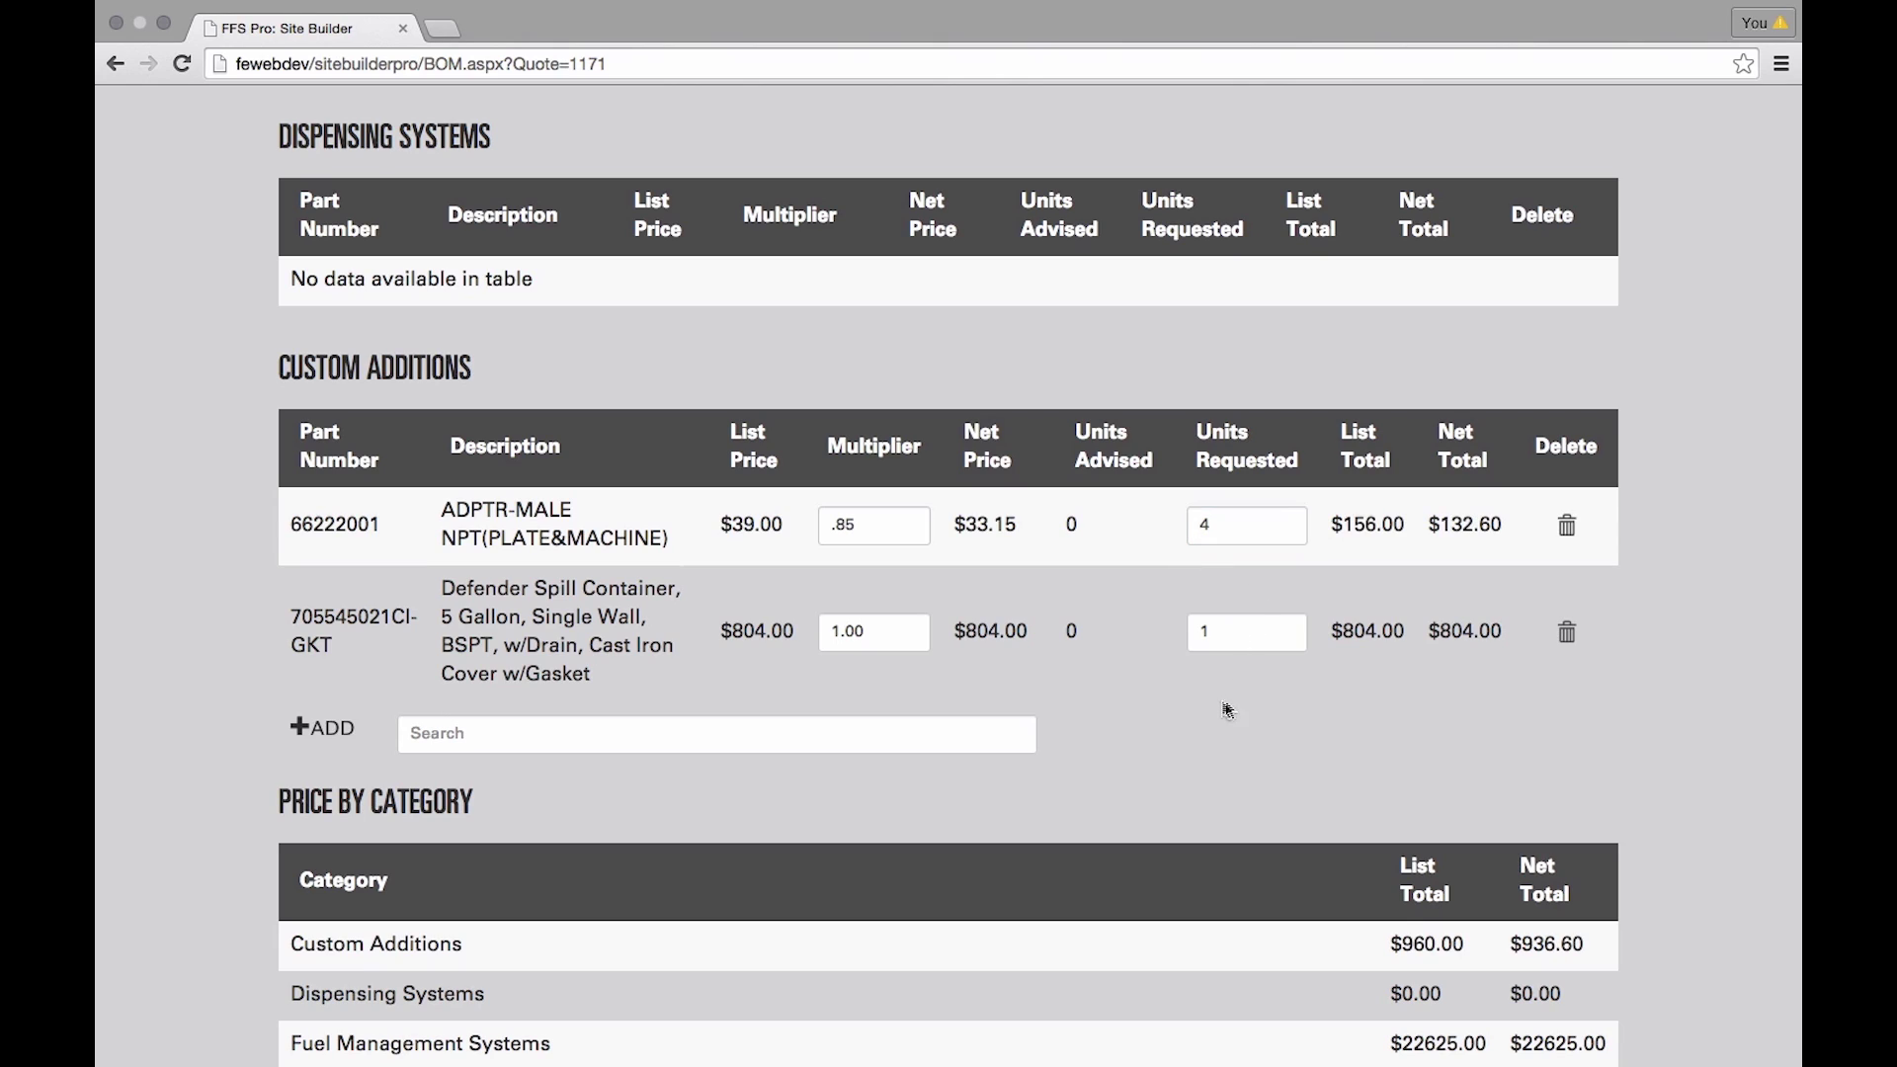
scroll(1611, 952, down, 6)
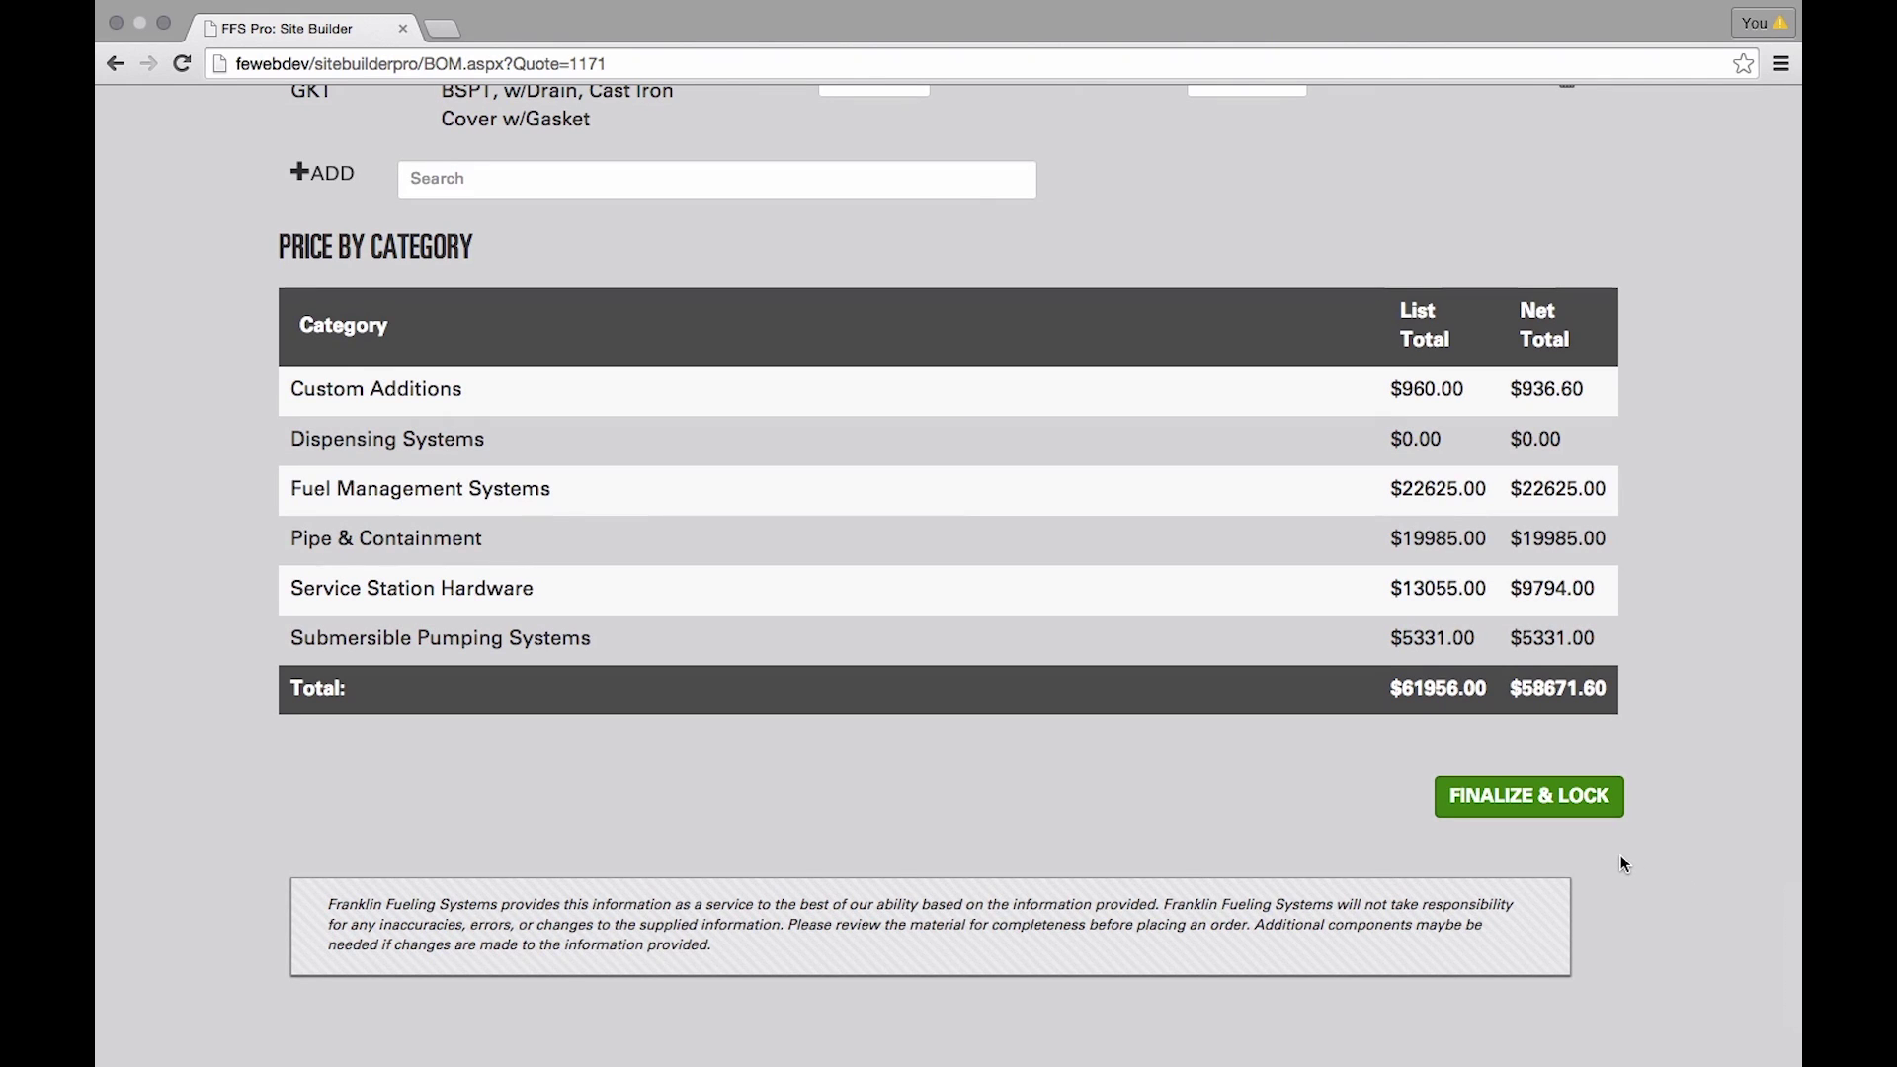
- Finalize and lock the Green Station #234 quote
click(1564, 805)
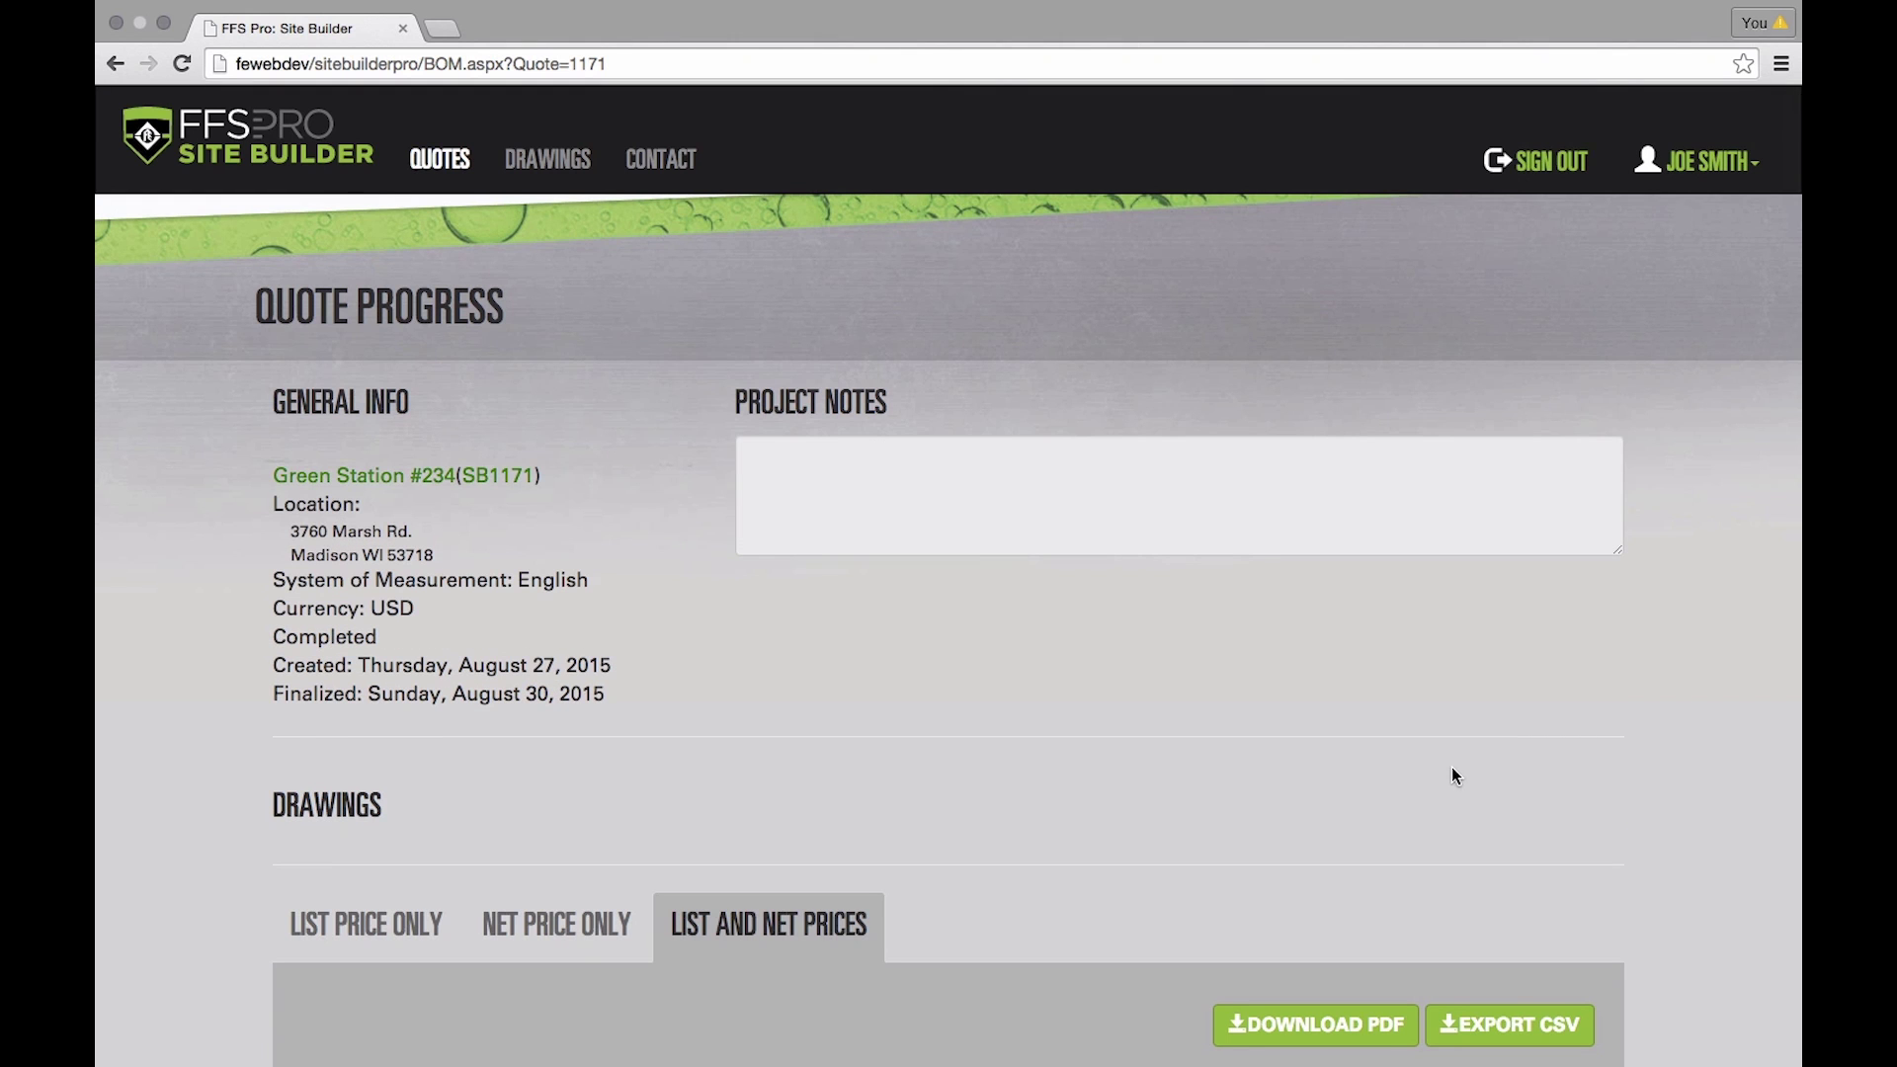
scroll(1451, 768, down, 5)
scroll(1452, 770, down, 3)
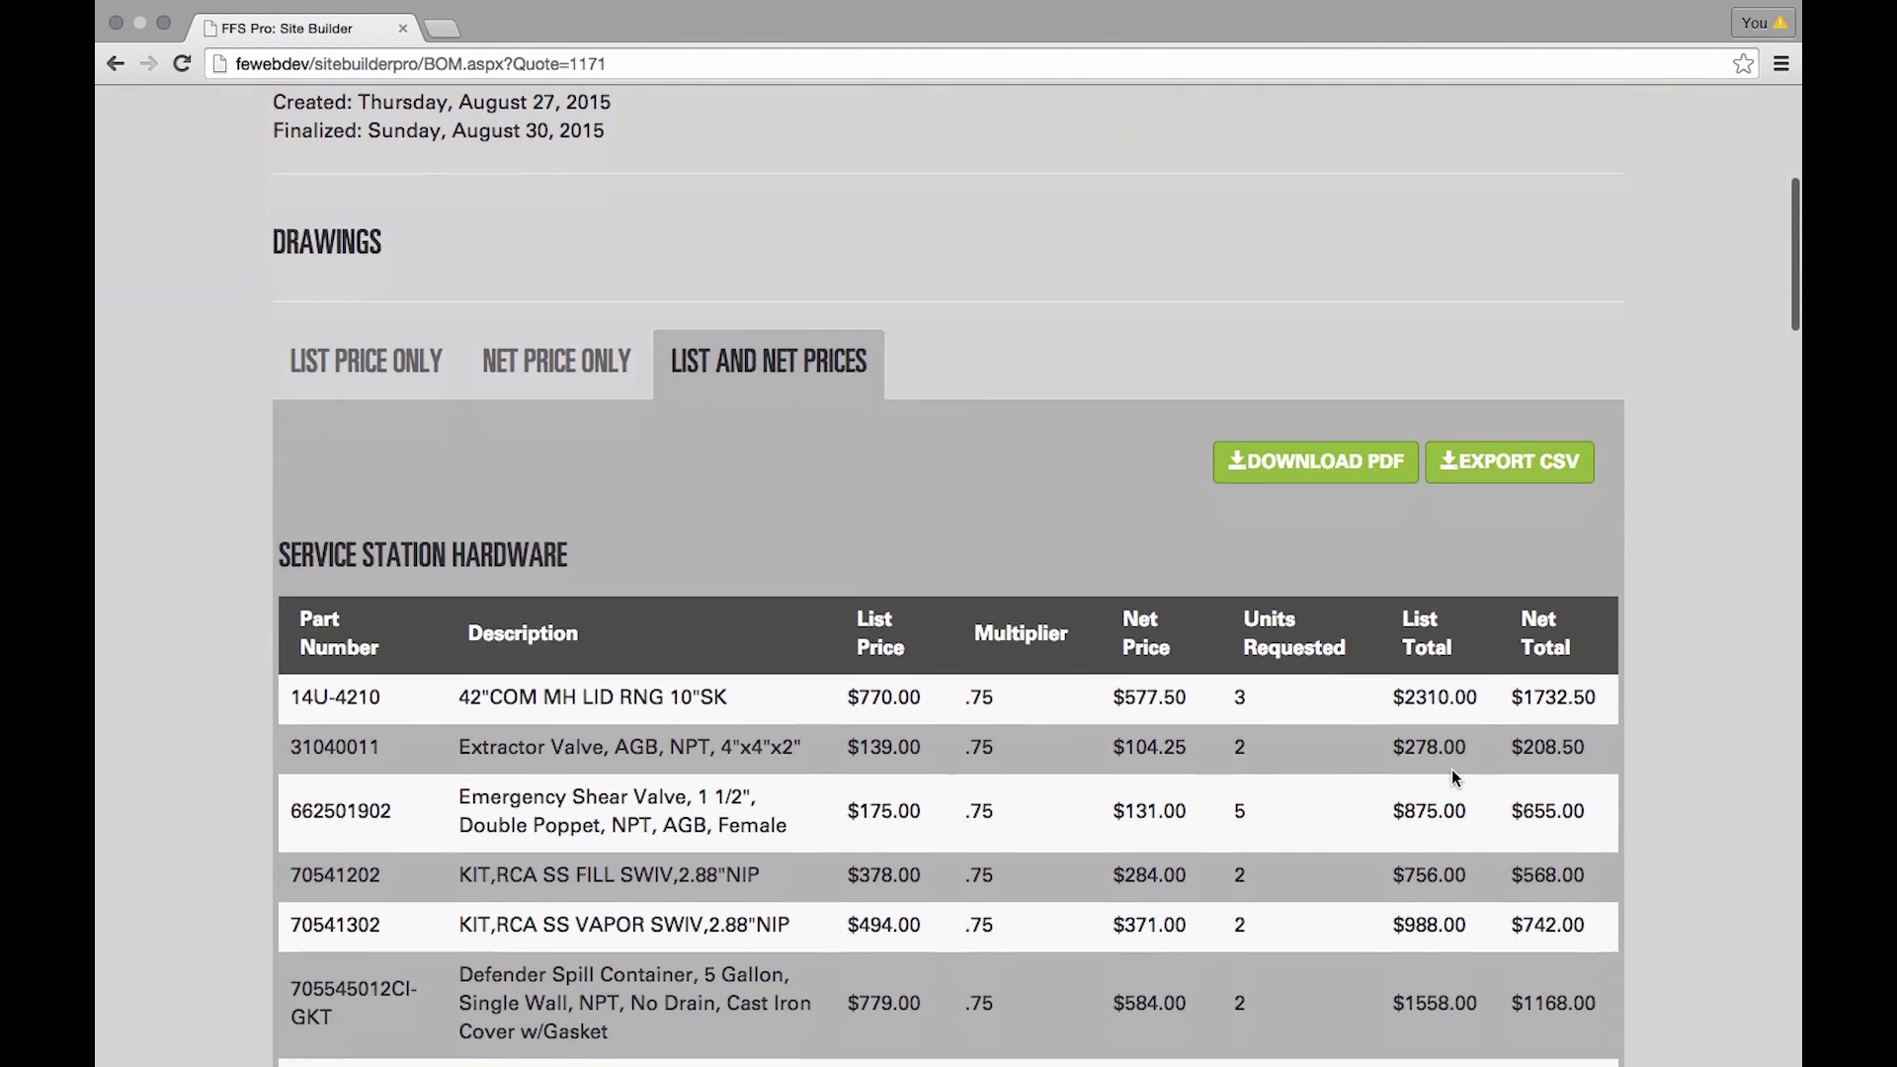
scroll(1450, 768, down, 1)
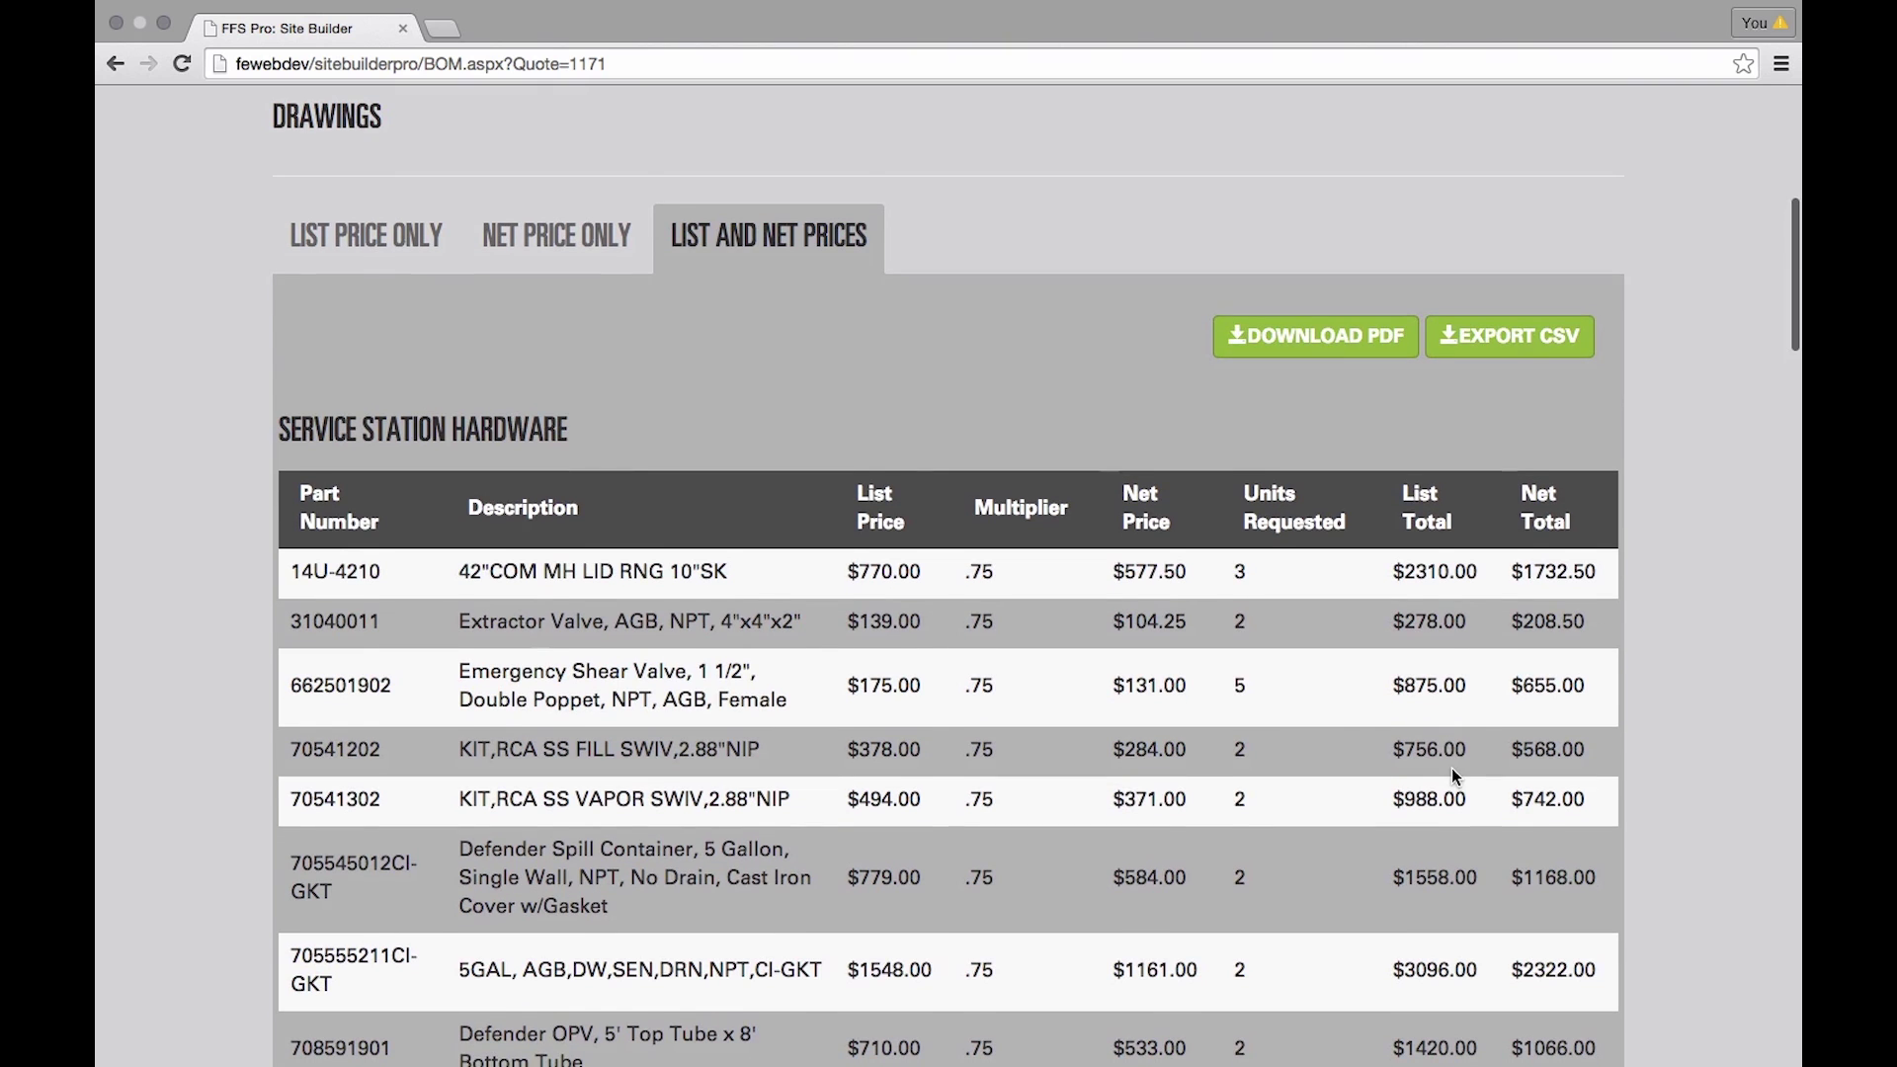
- Compare the list-only, net-only and list-and-net bill views, then download the list-and-net PDF
click(341, 249)
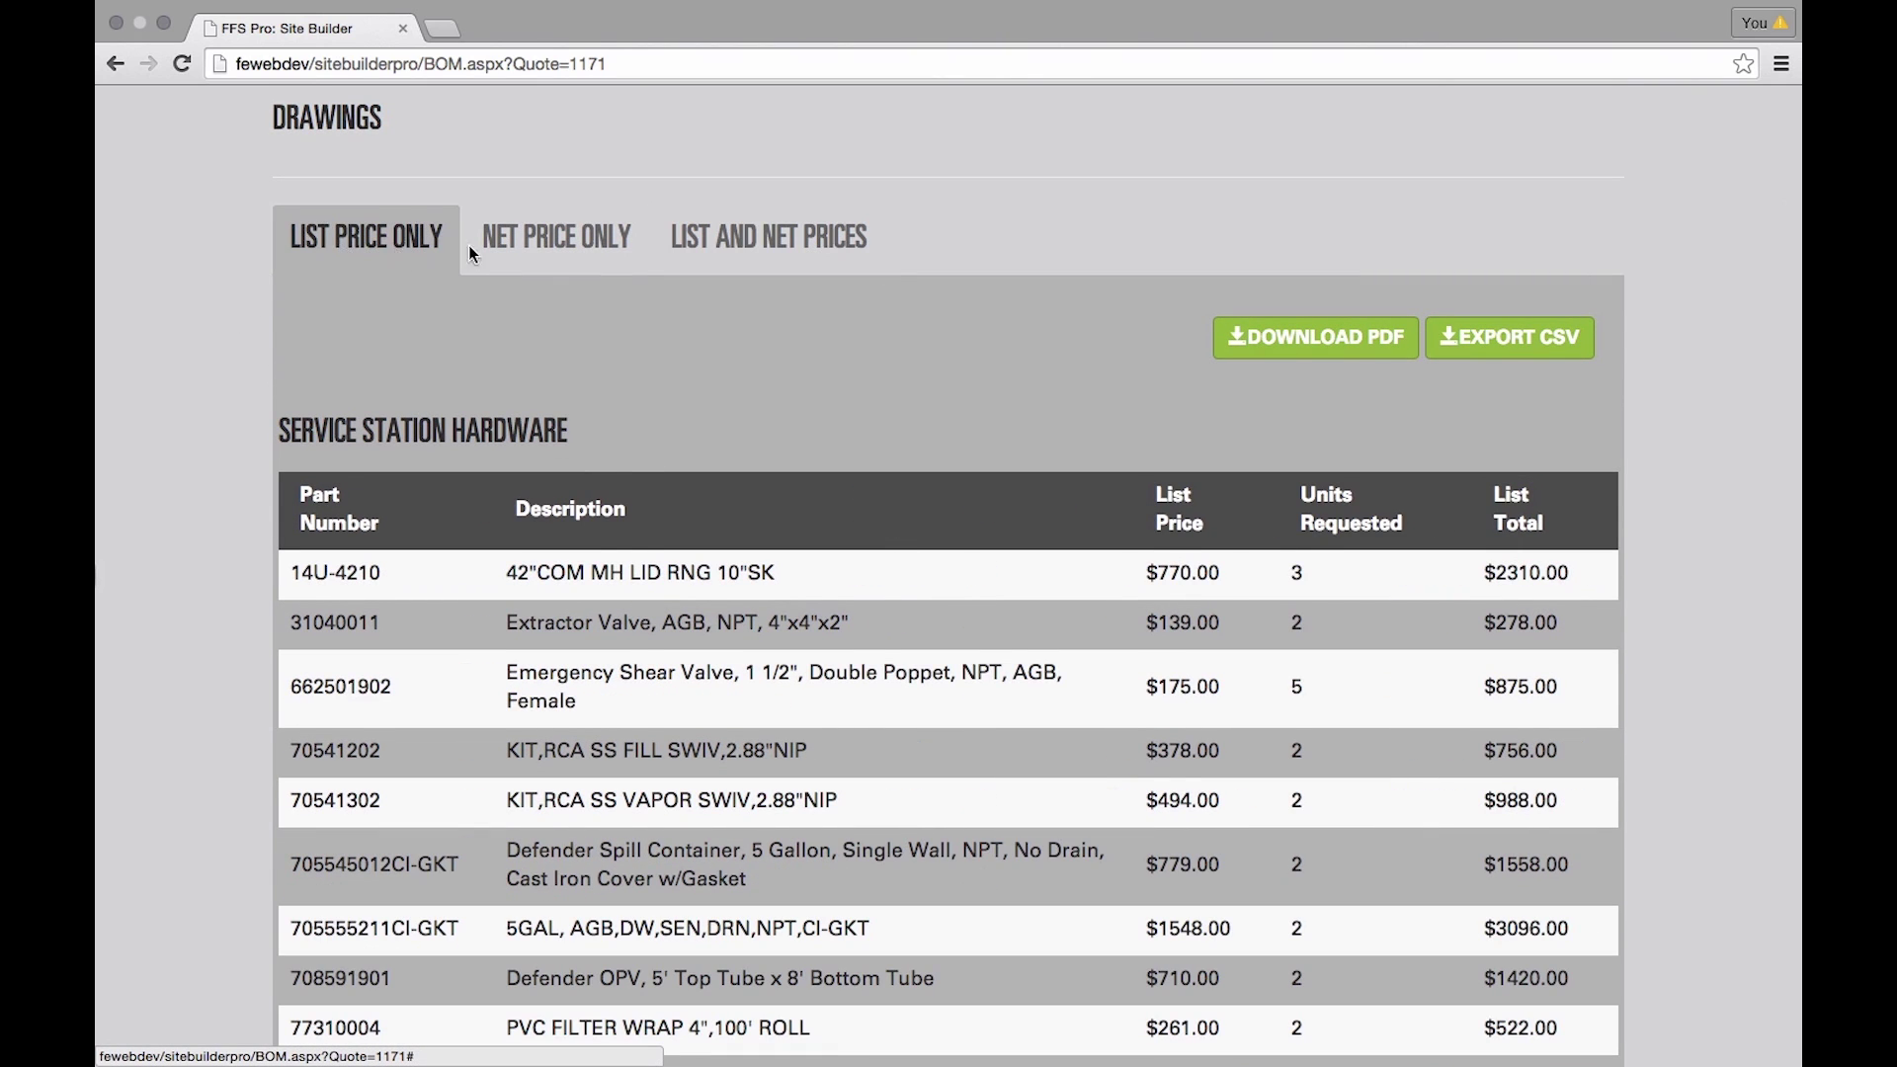
click(560, 247)
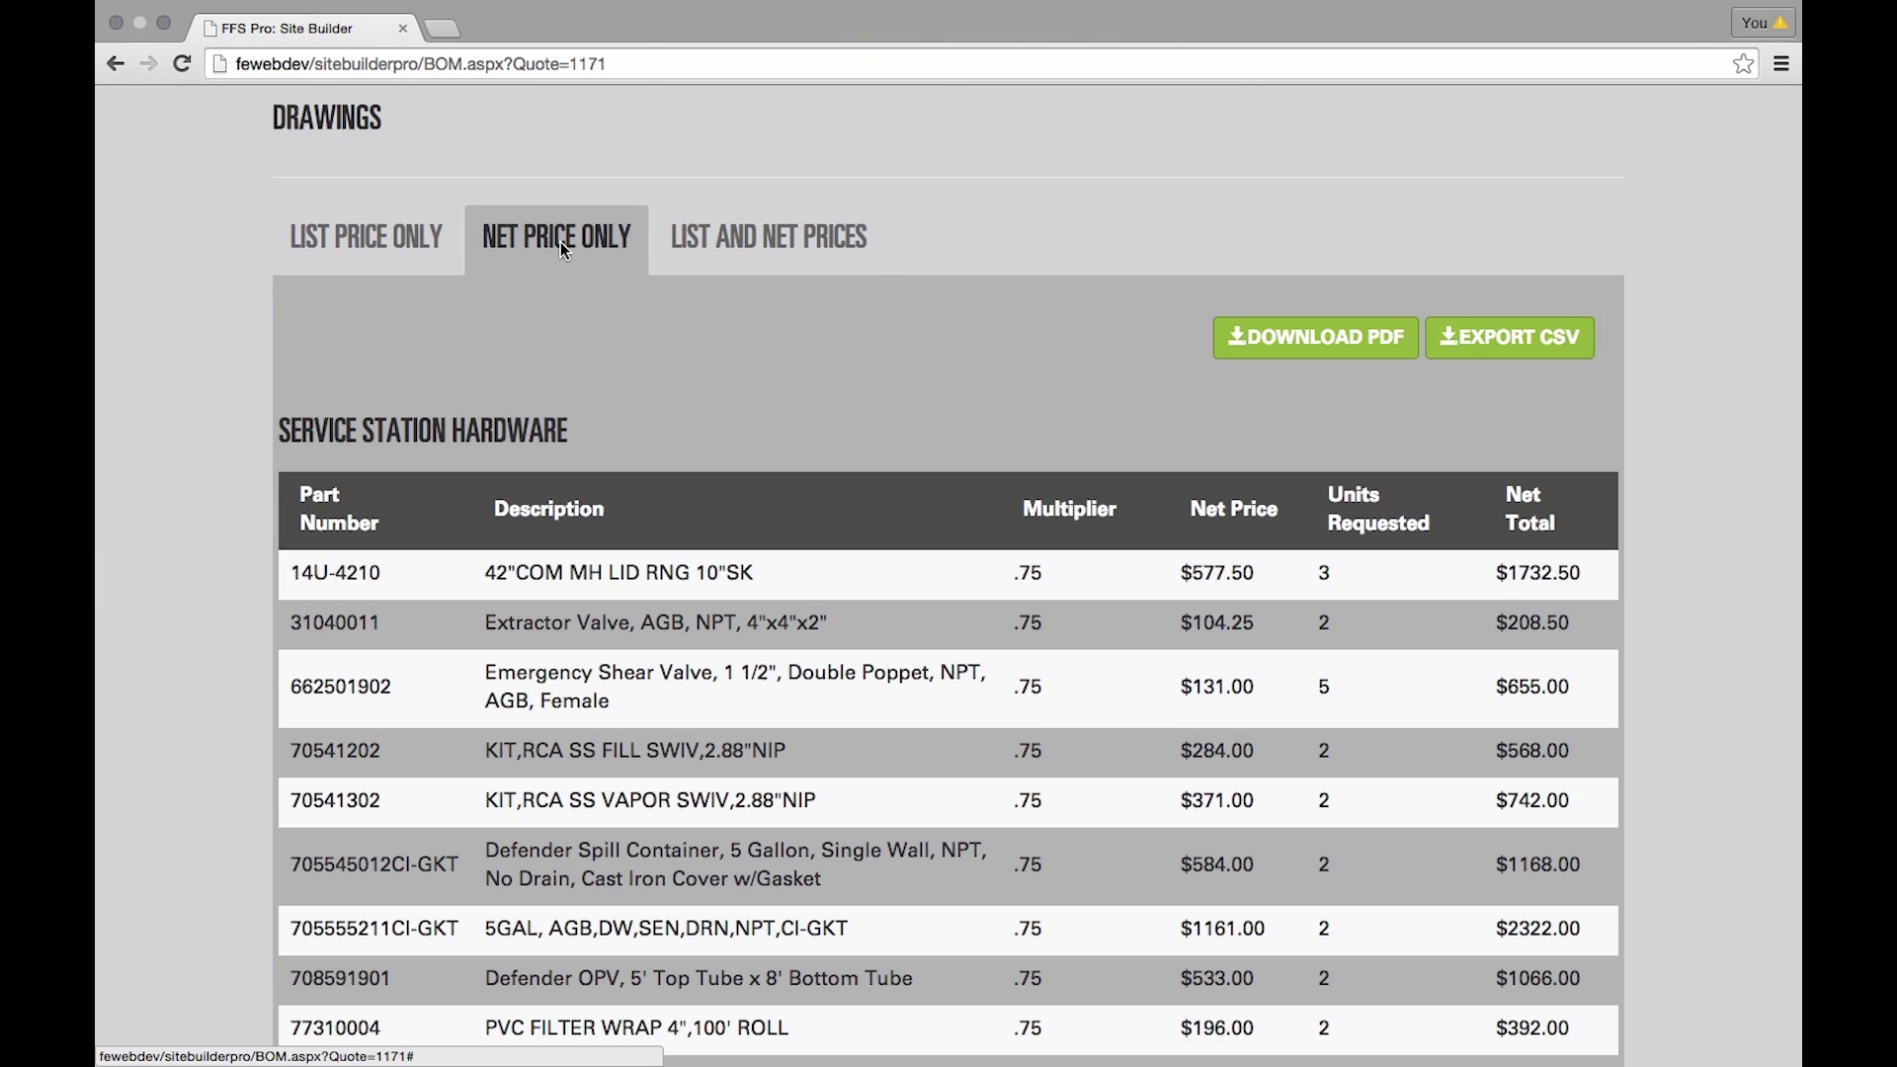
click(771, 249)
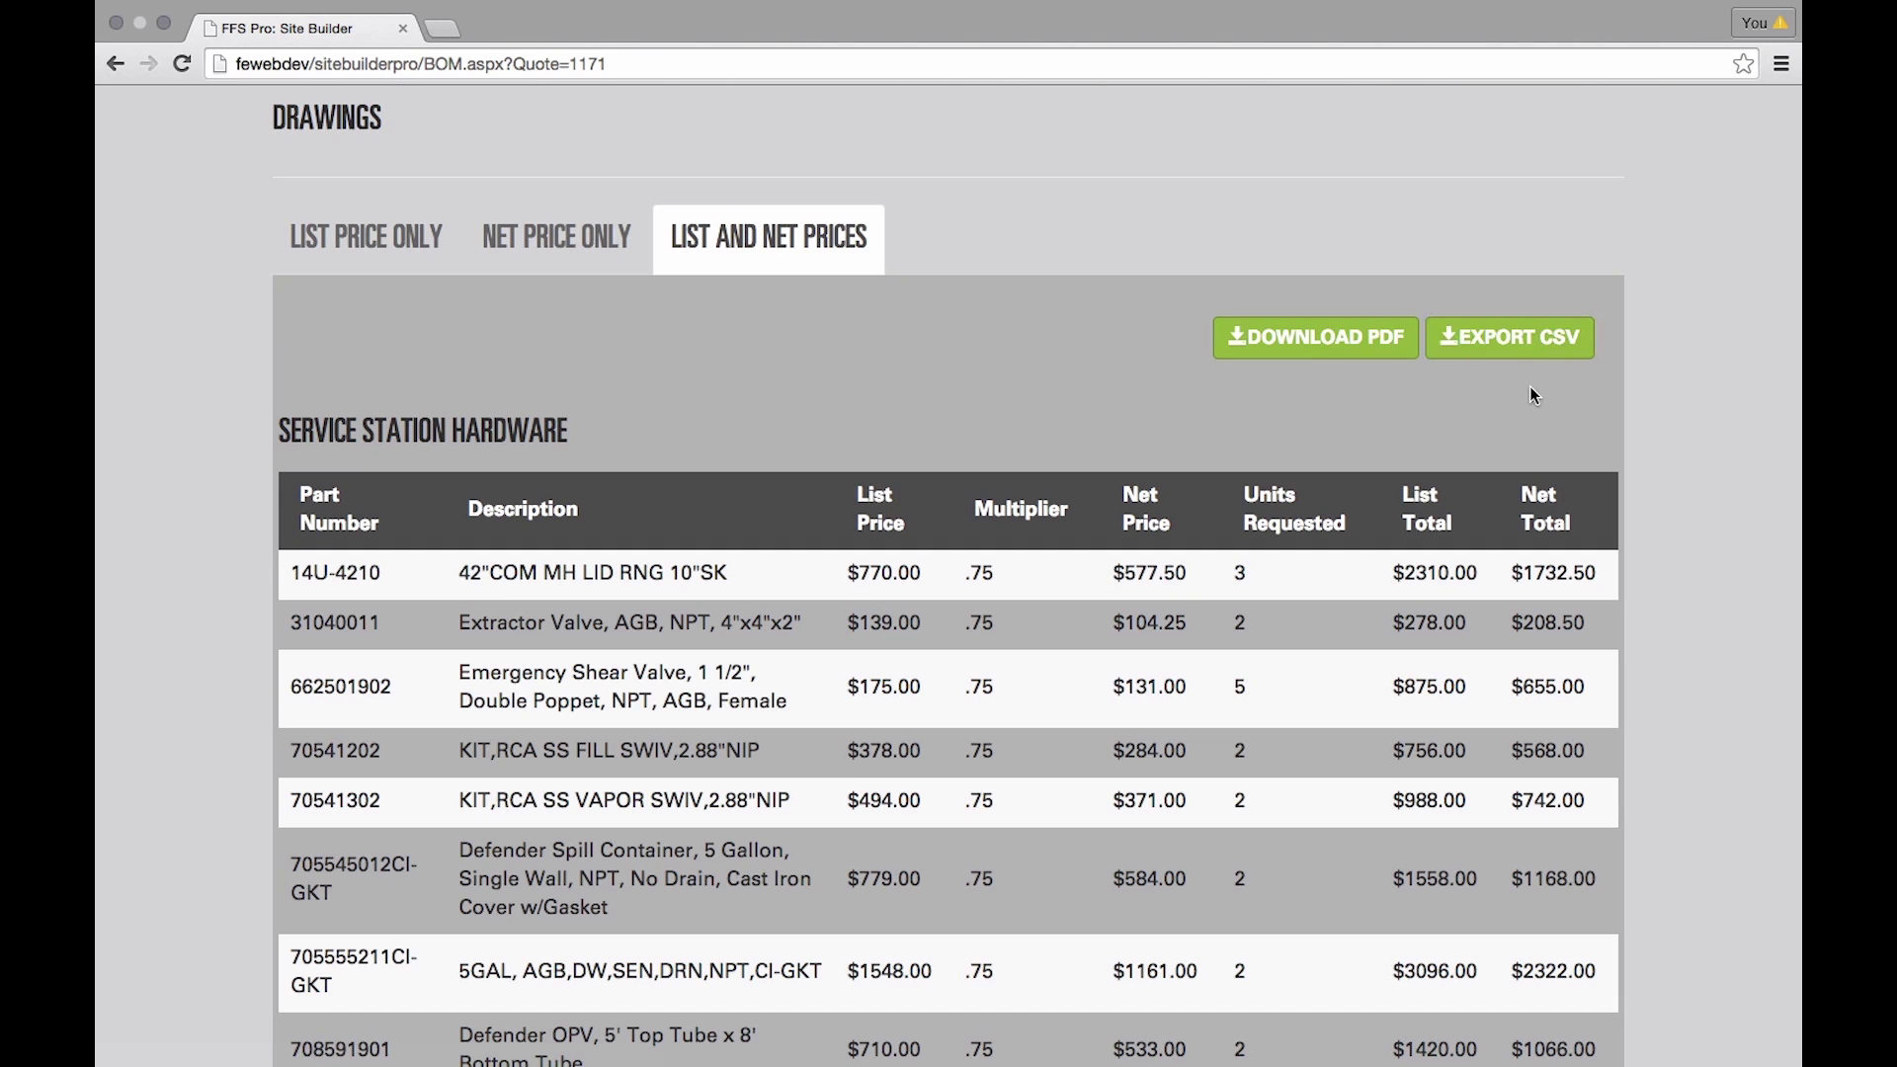
click(1310, 342)
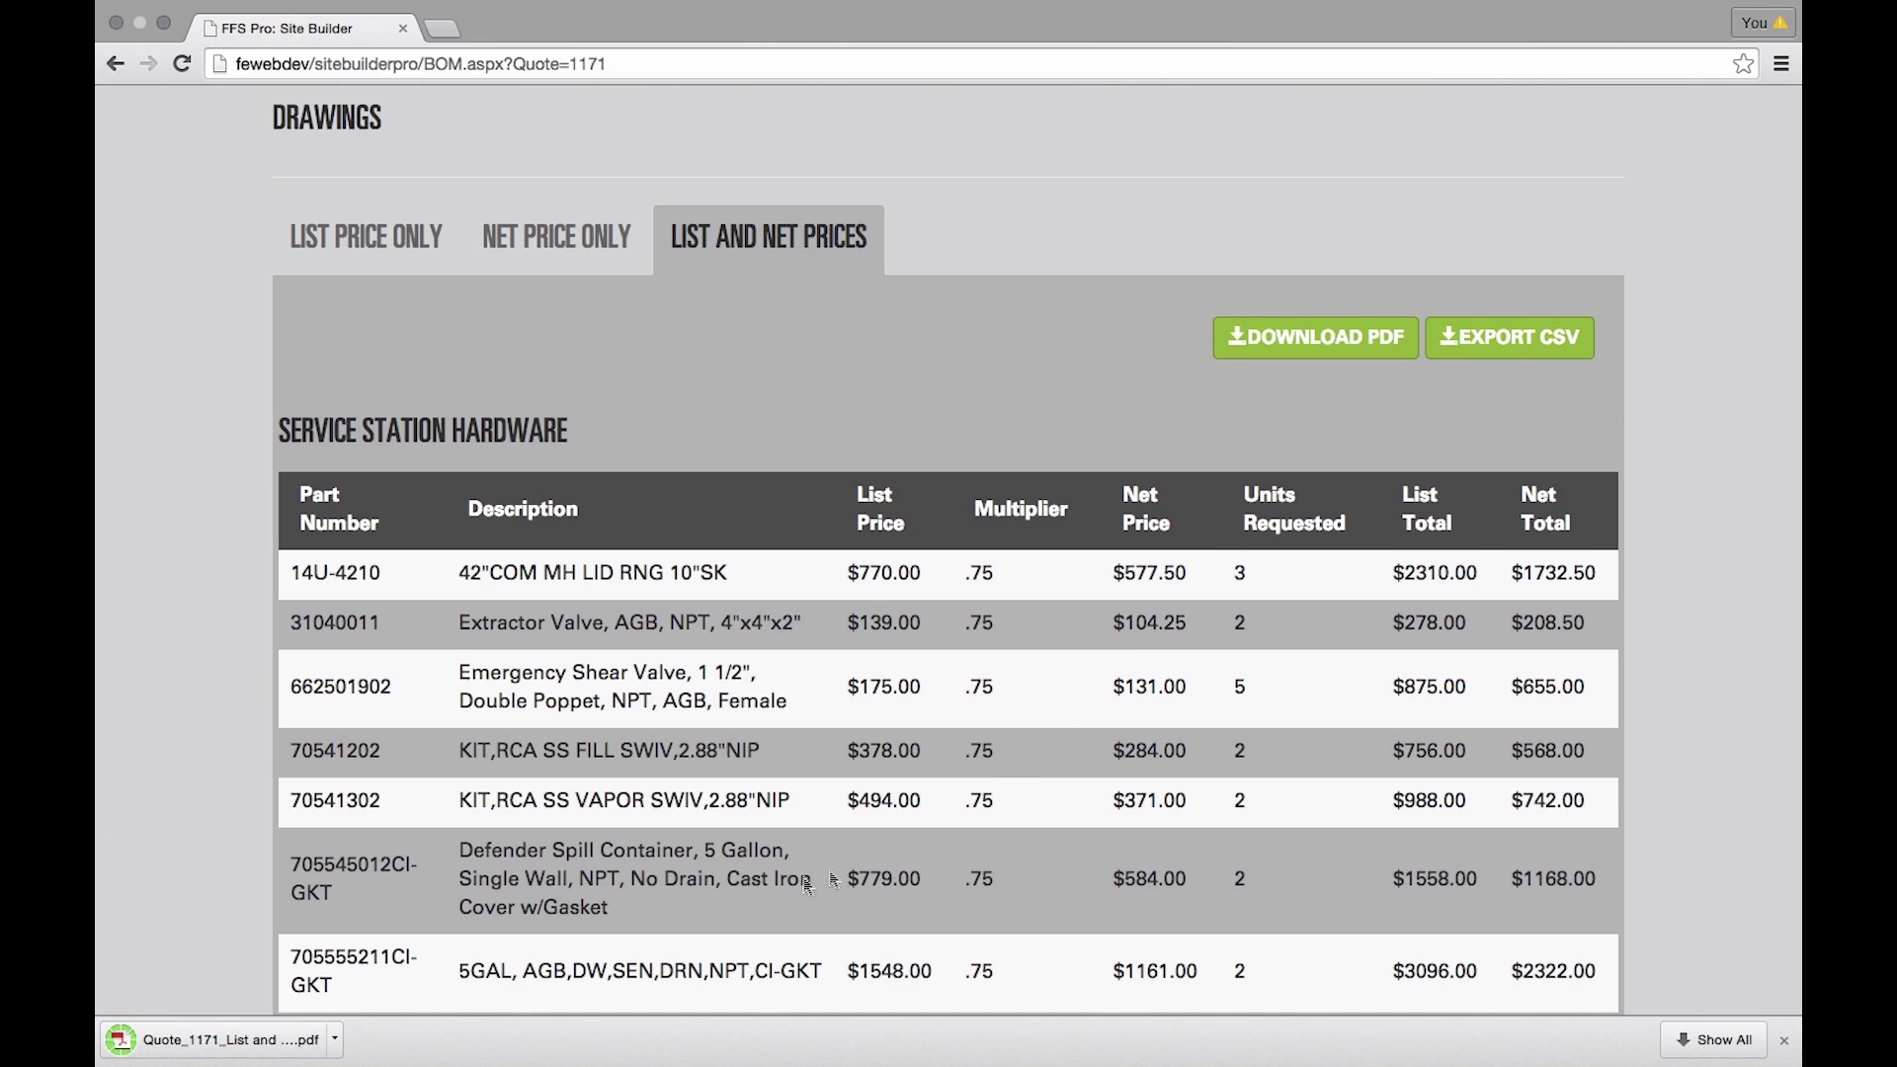
- Open the downloaded Quote_1171 PDF and scroll through its bill of materials
click(207, 1046)
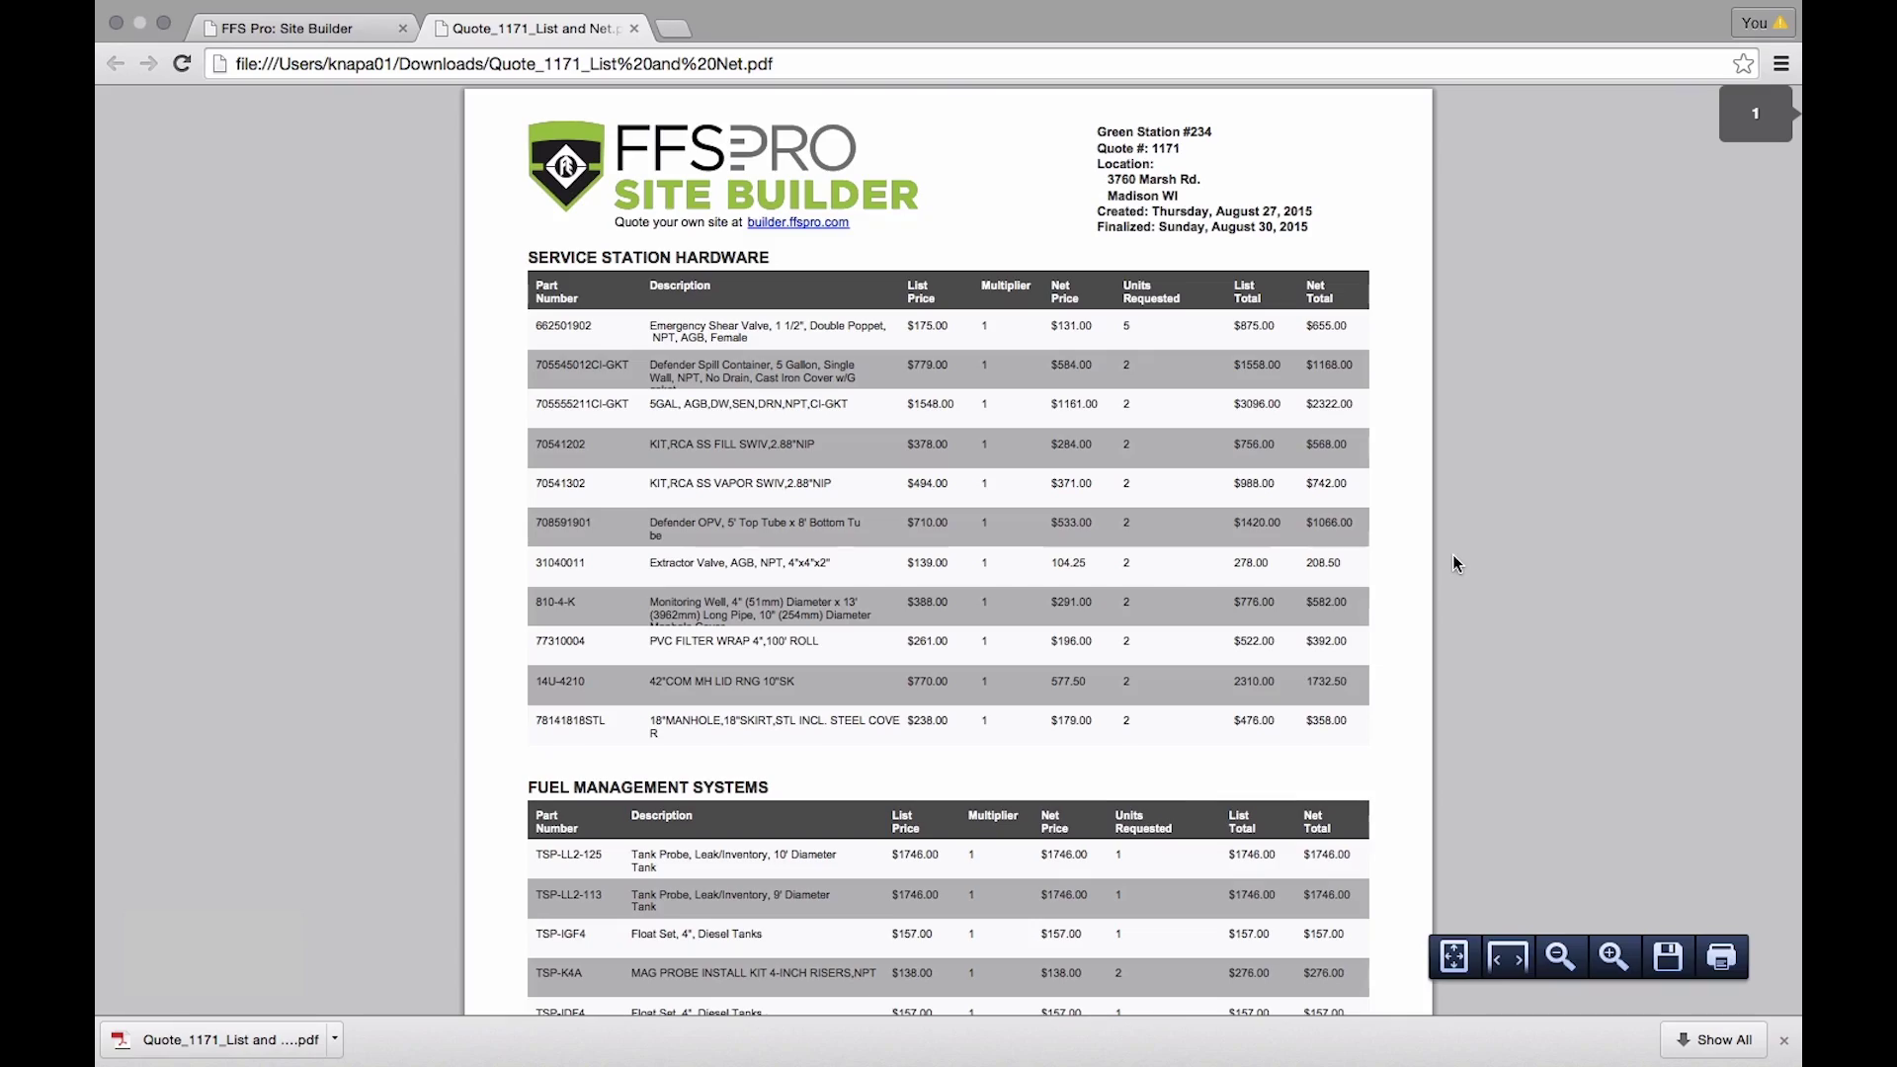
scroll(1453, 555, down, 10)
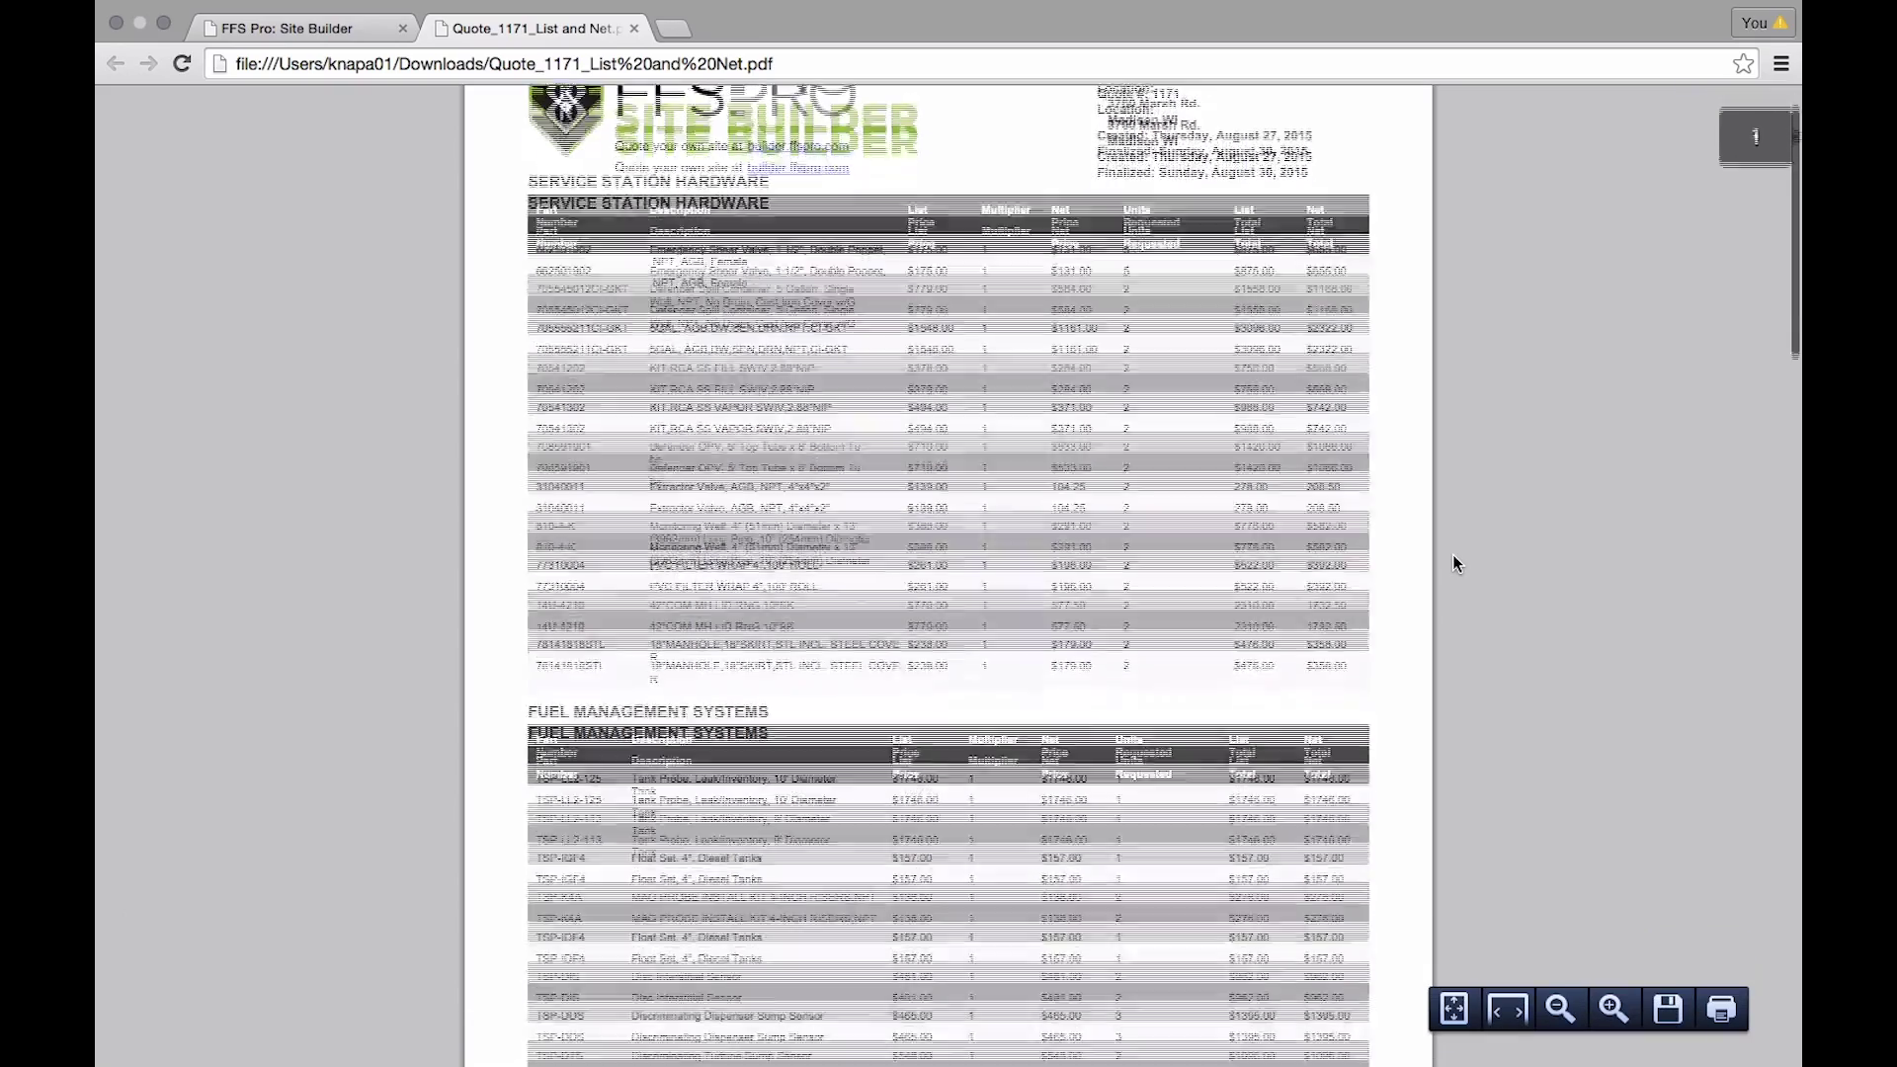
scroll(1453, 556, down, 15)
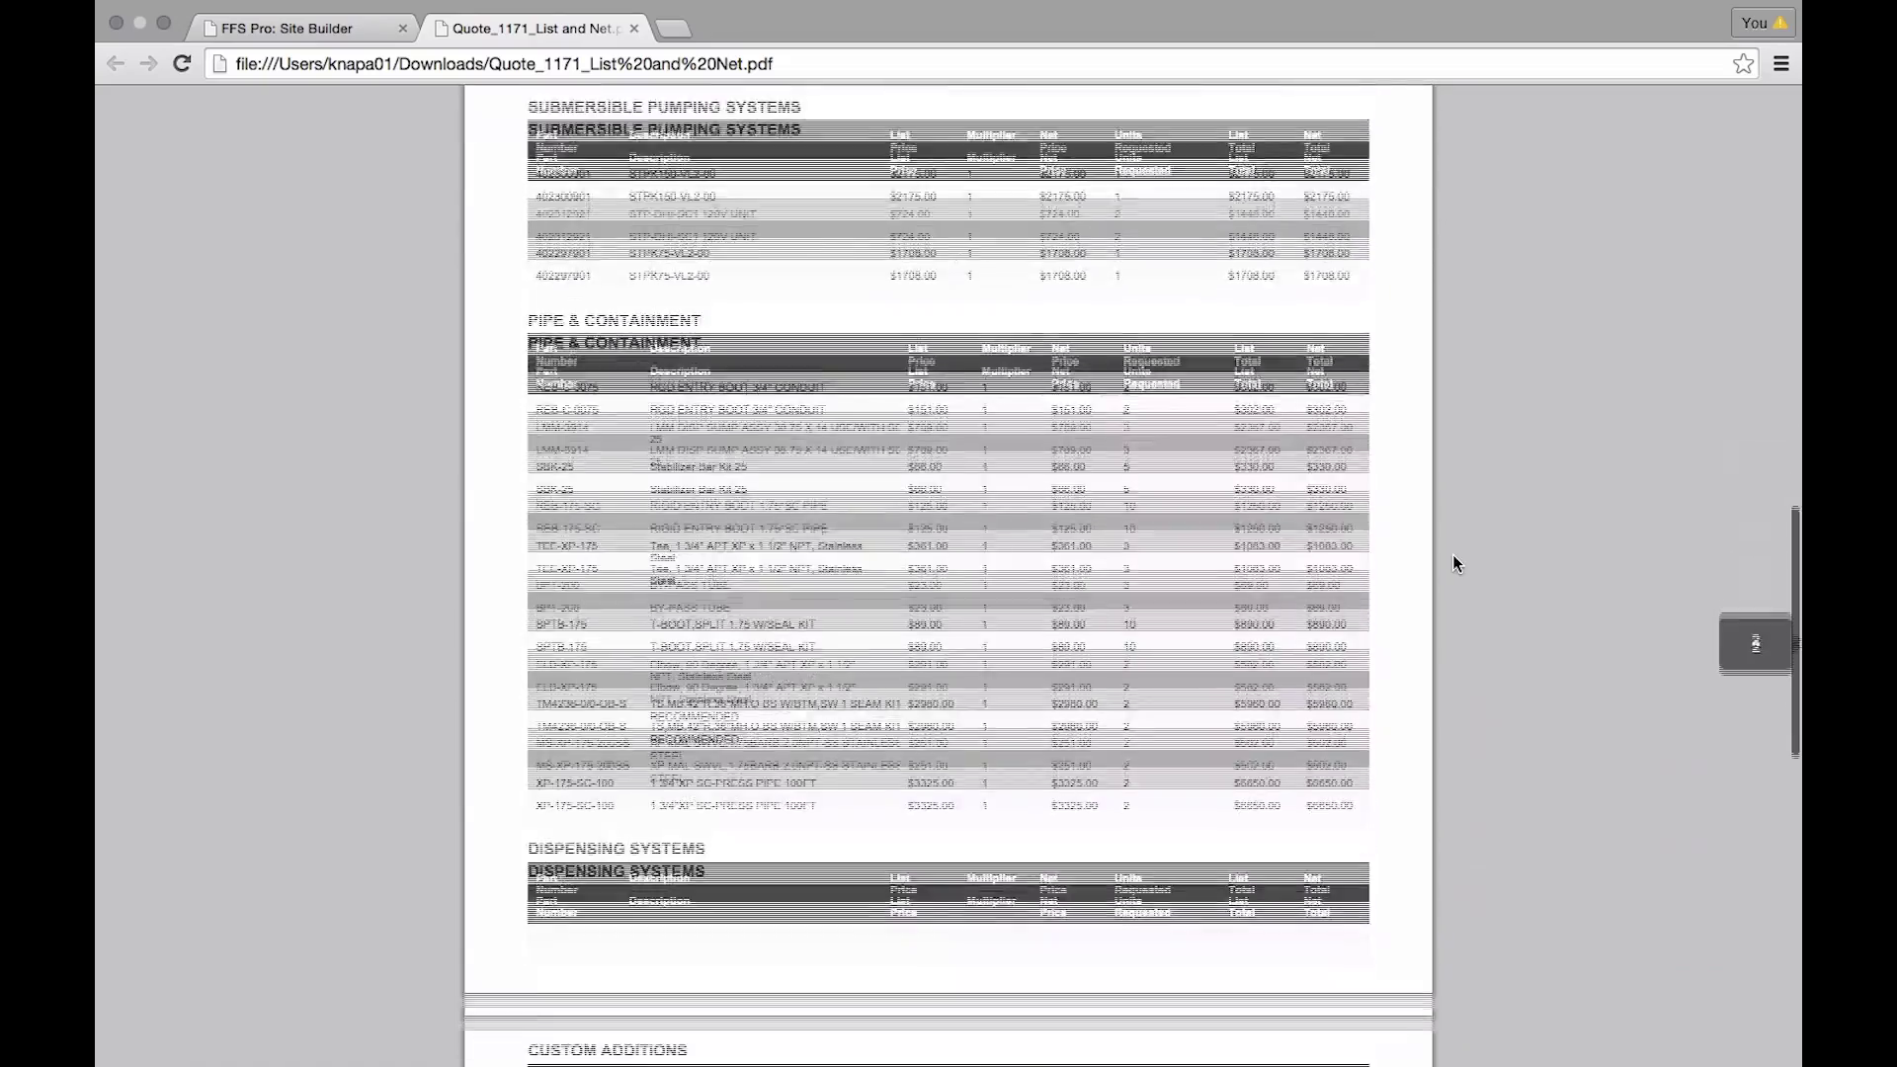
scroll(1453, 554, down, 5)
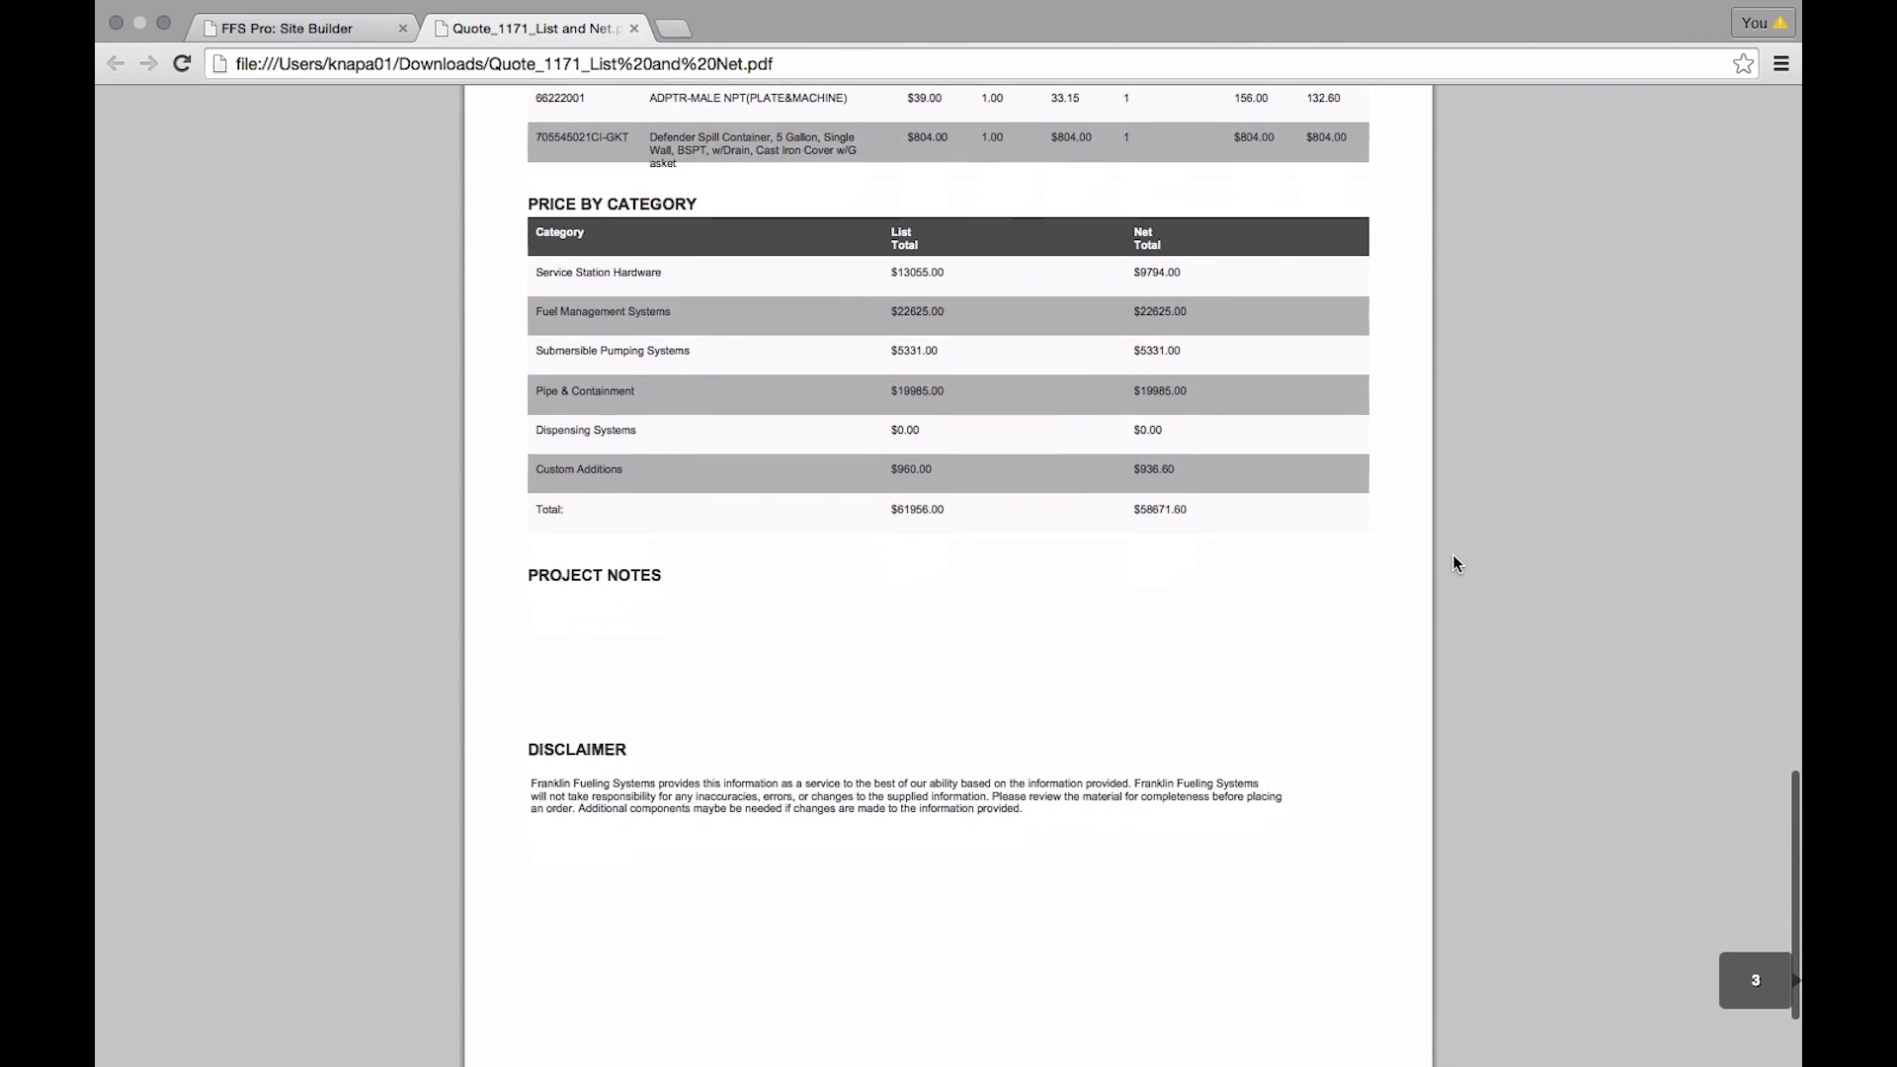
- Close the PDF and return to the home page quotes list
click(633, 27)
scroll(1694, 536, up, 10)
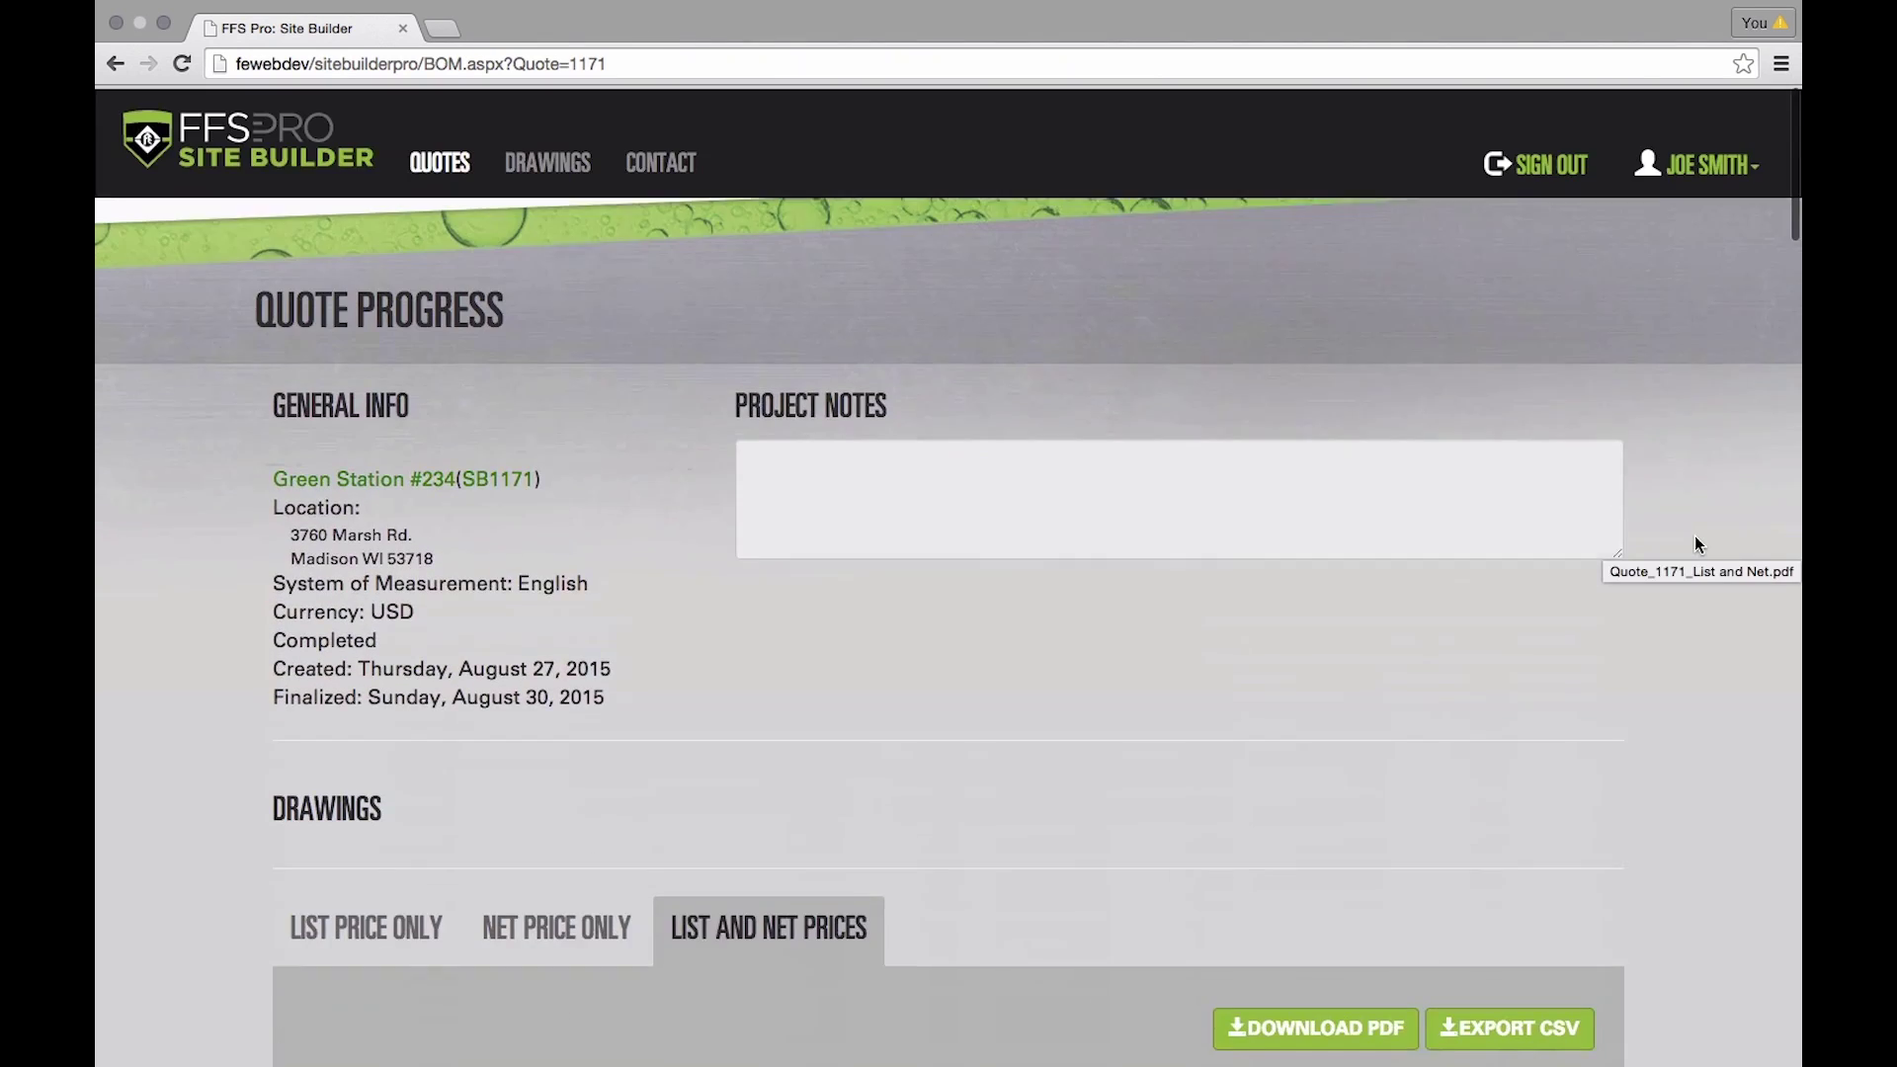
click(218, 137)
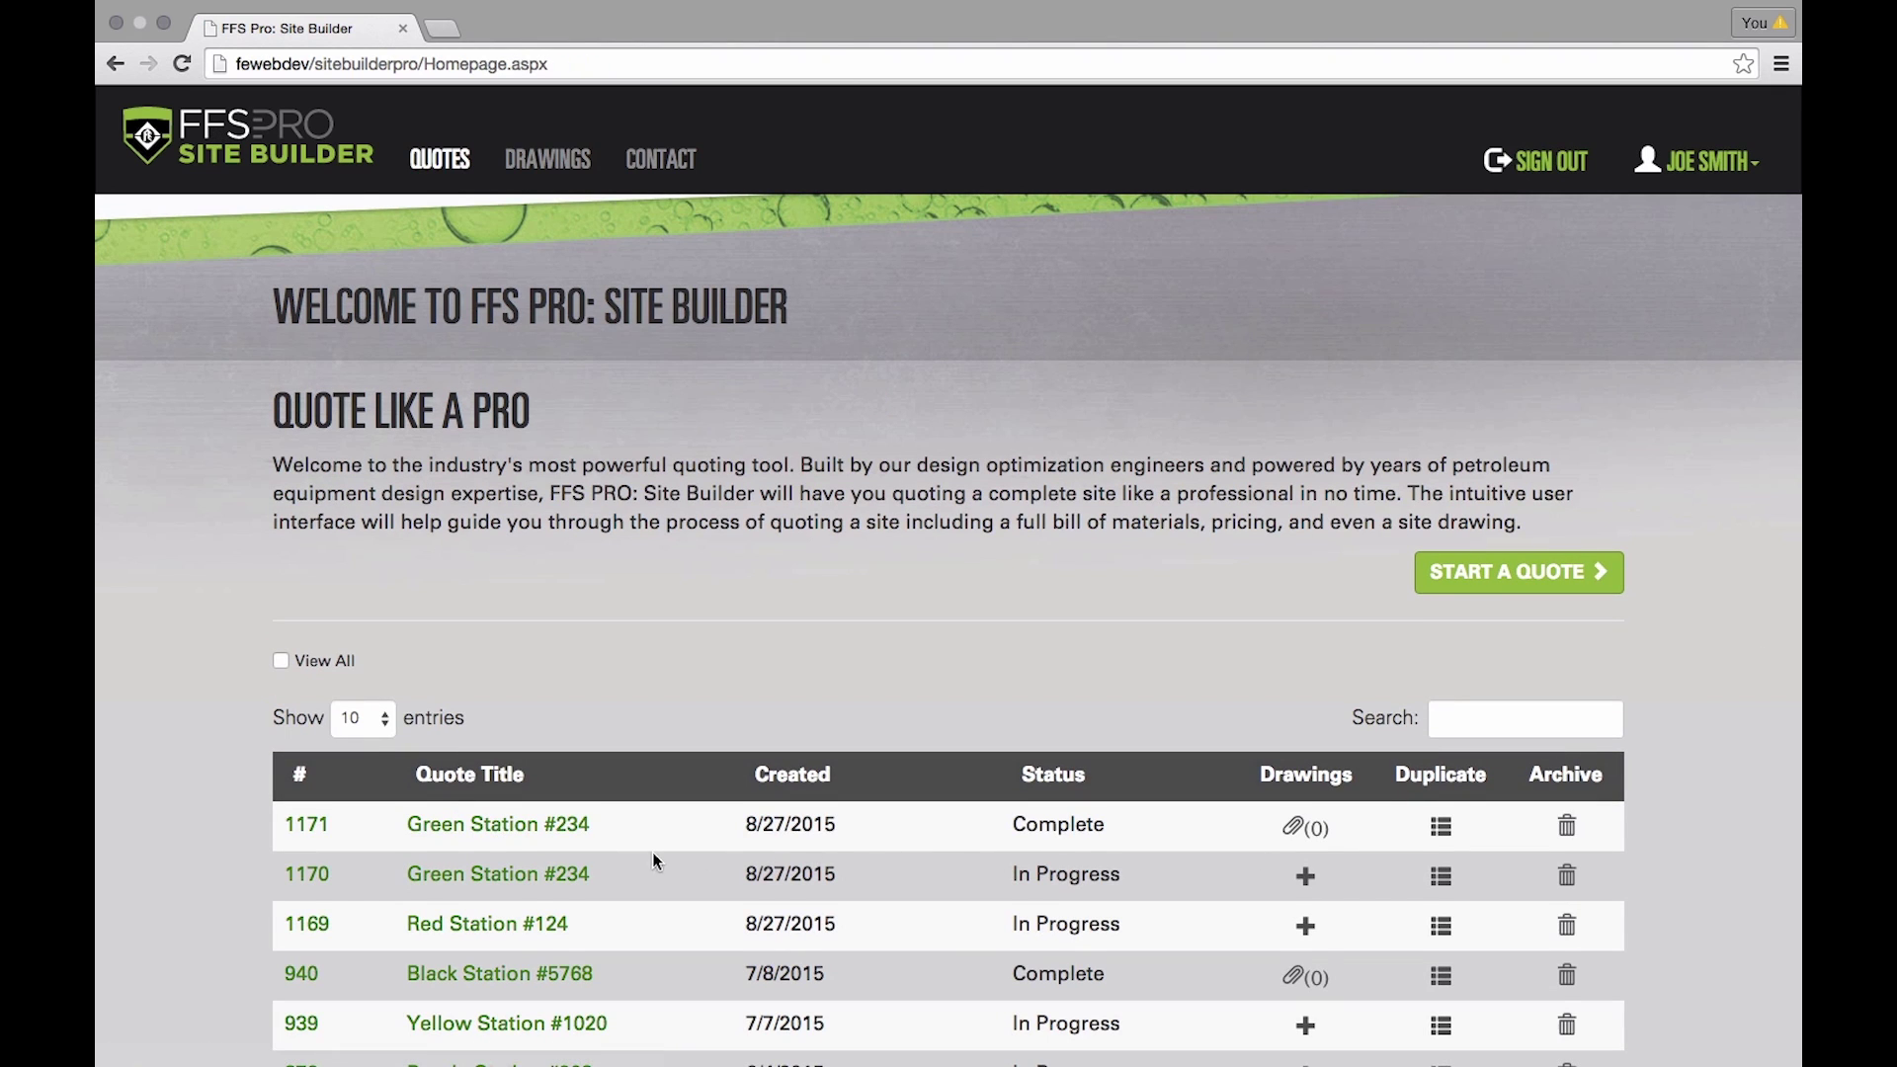
scroll(461, 835, down, 2)
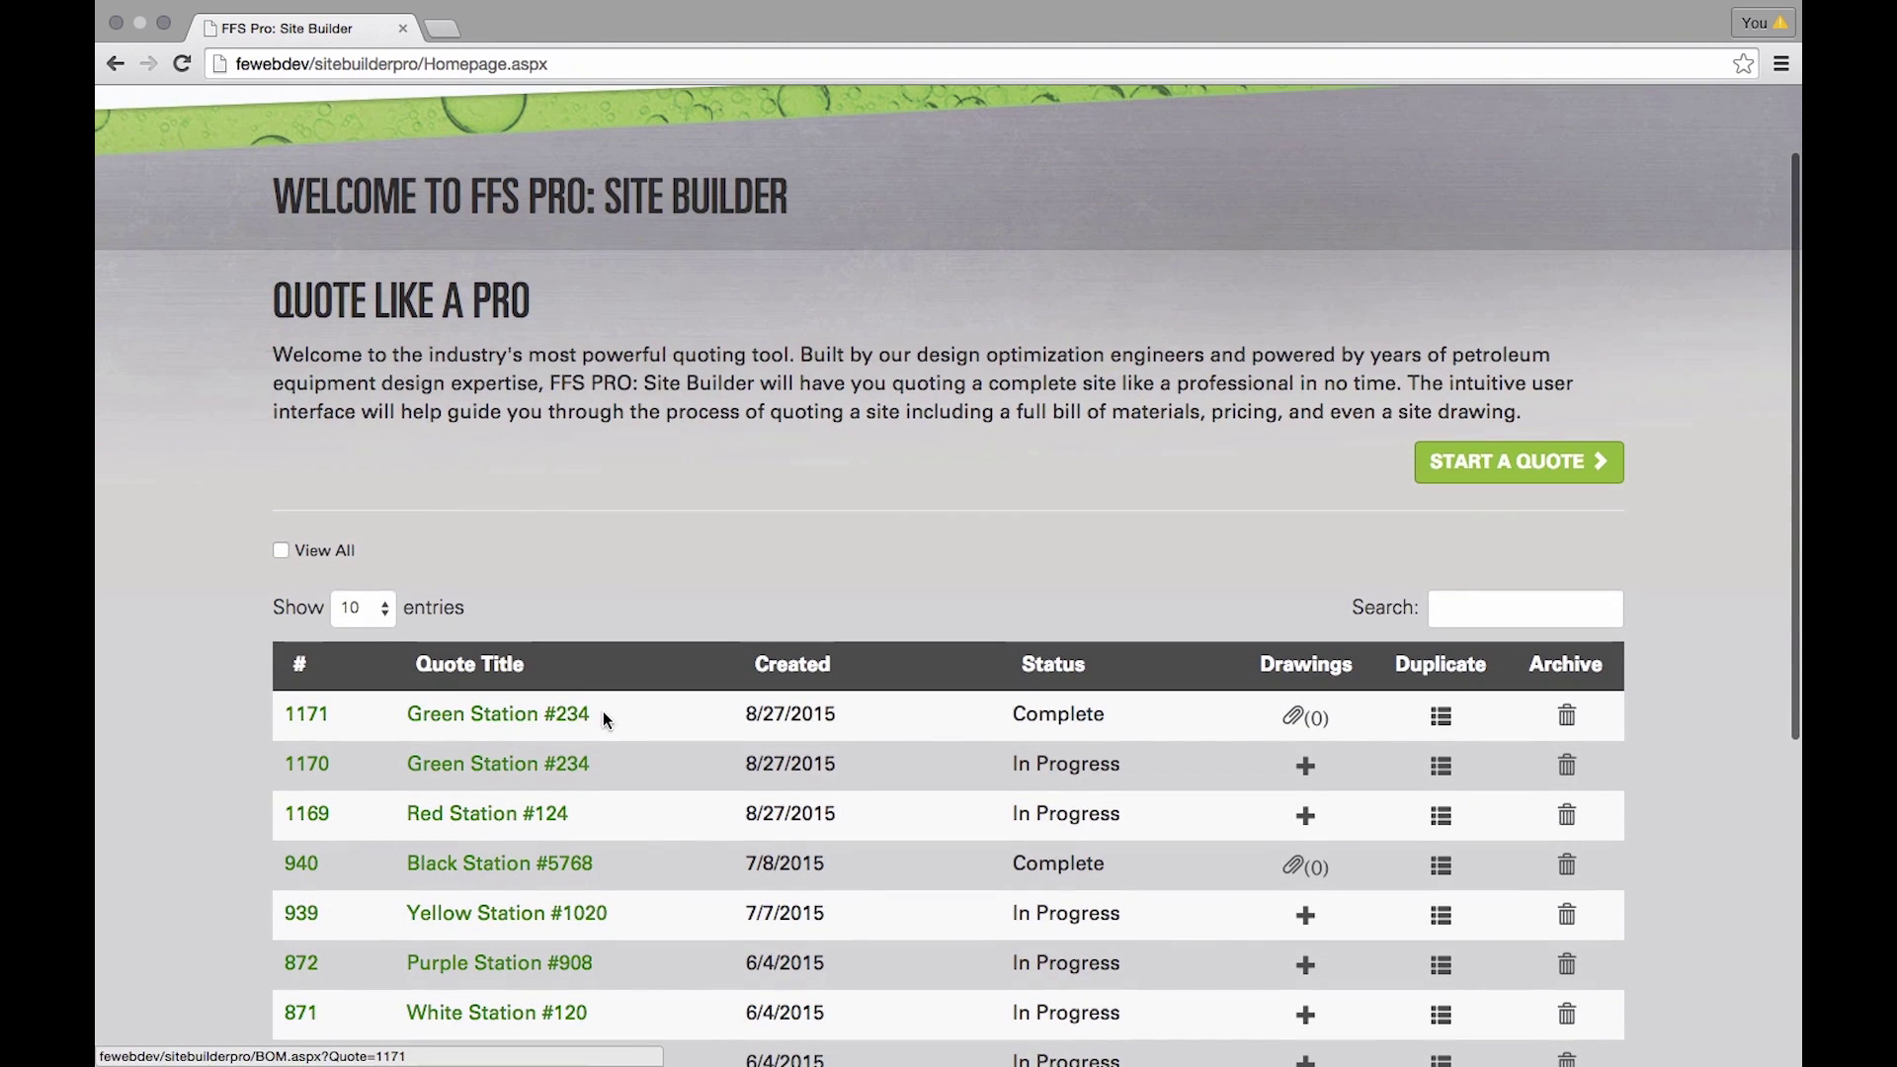